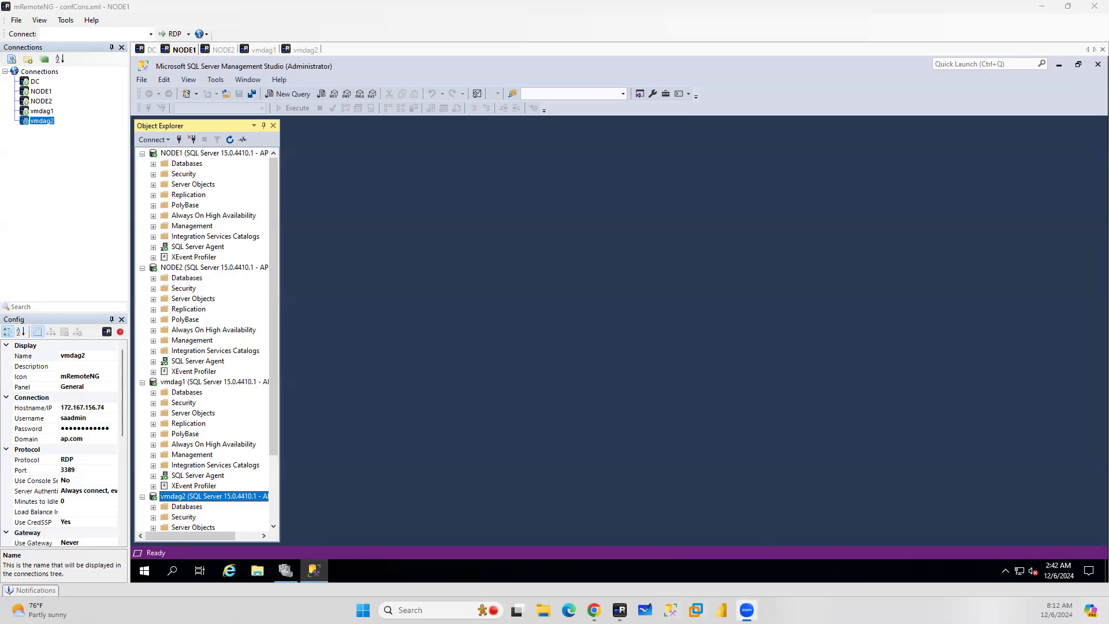
# Handwrite a braced list of options: Single subnet AG, Multi subnet AG, VNN listener, DNN listener, VNN cluster, DNN cluster
pyautogui.moveTo(522, 172)
pyautogui.mouseDown()
pyautogui.moveTo(528, 188)
pyautogui.moveTo(557, 193)
pyautogui.moveTo(572, 179)
pyautogui.moveTo(691, 151)
pyautogui.moveTo(717, 157)
pyautogui.moveTo(736, 138)
pyautogui.moveTo(838, 136)
pyautogui.moveTo(854, 149)
pyautogui.mouseUp()
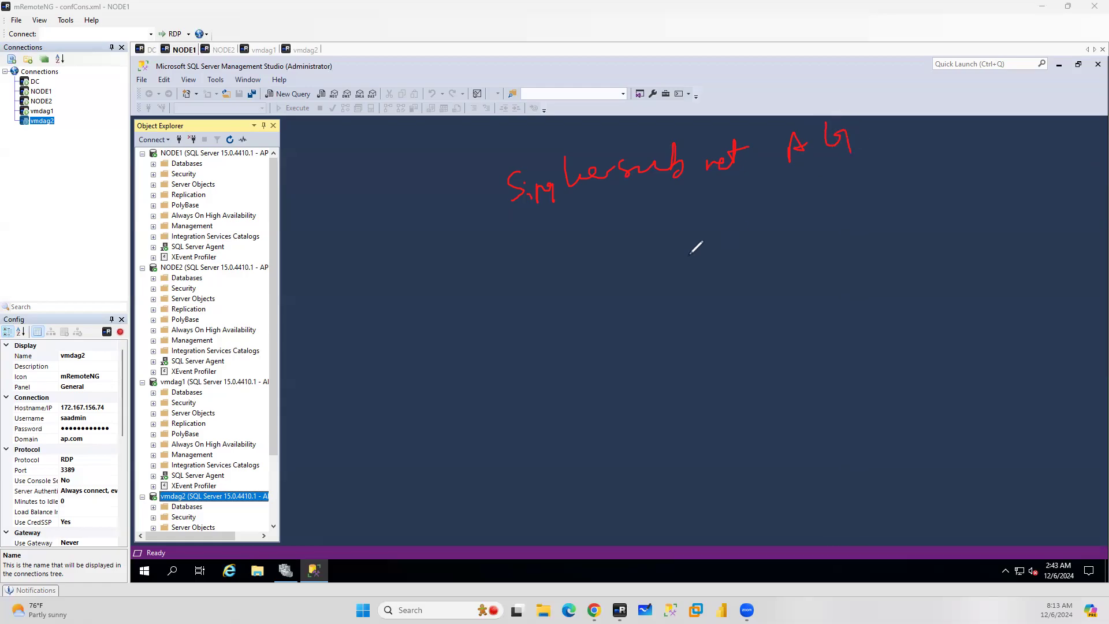
pyautogui.moveTo(519, 294)
pyautogui.mouseDown()
pyautogui.moveTo(543, 275)
pyautogui.moveTo(570, 275)
pyautogui.moveTo(585, 253)
pyautogui.moveTo(607, 268)
pyautogui.moveTo(615, 252)
pyautogui.moveTo(691, 242)
pyautogui.moveTo(718, 254)
pyautogui.moveTo(726, 231)
pyautogui.moveTo(778, 210)
pyautogui.moveTo(786, 232)
pyautogui.moveTo(813, 237)
pyautogui.mouseUp()
pyautogui.moveTo(543, 338)
pyautogui.mouseDown()
pyautogui.moveTo(621, 315)
pyautogui.moveTo(710, 317)
pyautogui.moveTo(747, 278)
pyautogui.moveTo(775, 304)
pyautogui.moveTo(803, 296)
pyautogui.mouseUp()
pyautogui.moveTo(566, 426)
pyautogui.mouseDown()
pyautogui.moveTo(574, 452)
pyautogui.moveTo(607, 436)
pyautogui.moveTo(624, 403)
pyautogui.moveTo(717, 375)
pyautogui.moveTo(727, 388)
pyautogui.moveTo(778, 347)
pyautogui.moveTo(778, 367)
pyautogui.mouseUp()
pyautogui.moveTo(885, 260)
pyautogui.mouseDown()
pyautogui.moveTo(926, 248)
pyautogui.moveTo(975, 257)
pyautogui.moveTo(1005, 243)
pyautogui.moveTo(1025, 209)
pyautogui.moveTo(1041, 230)
pyautogui.moveTo(1056, 220)
pyautogui.mouseUp()
pyautogui.moveTo(919, 317)
pyautogui.mouseDown()
pyautogui.moveTo(1057, 292)
pyautogui.moveTo(1094, 258)
pyautogui.moveTo(1100, 291)
pyautogui.mouseUp()
pyautogui.moveTo(420, 146); pyautogui.dragTo(429, 203)
pyautogui.moveTo(432, 240); pyautogui.dragTo(443, 448)
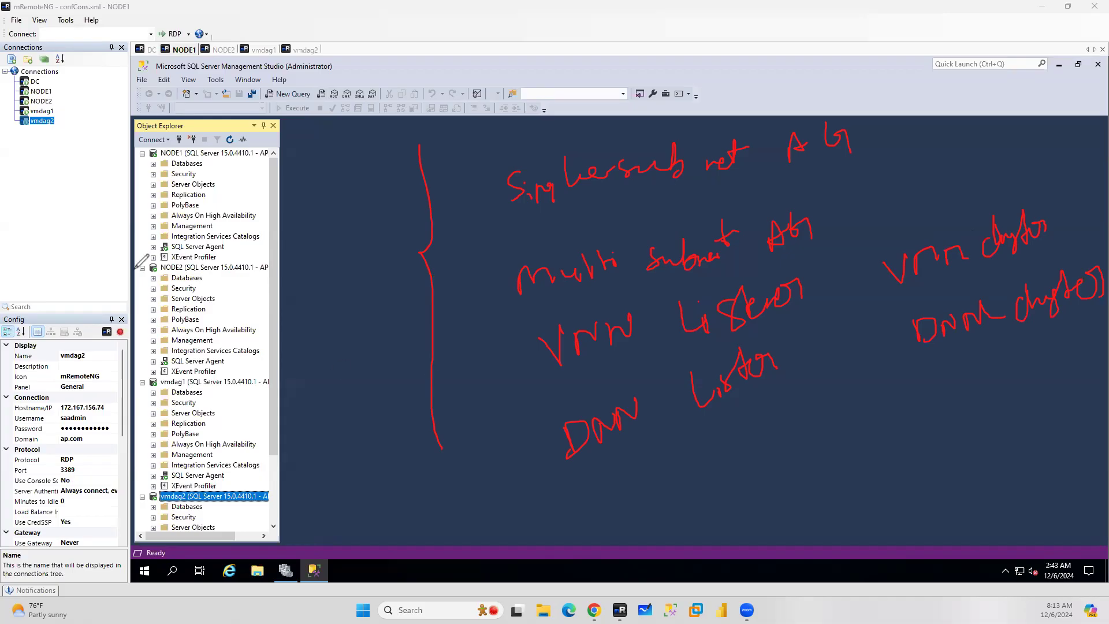
# Write LB beside the brace and circle it
pyautogui.moveTo(306, 160); pyautogui.dragTo(341, 195)
pyautogui.moveTo(346, 157)
pyautogui.mouseDown()
pyautogui.moveTo(357, 188)
pyautogui.moveTo(378, 199)
pyautogui.mouseUp()
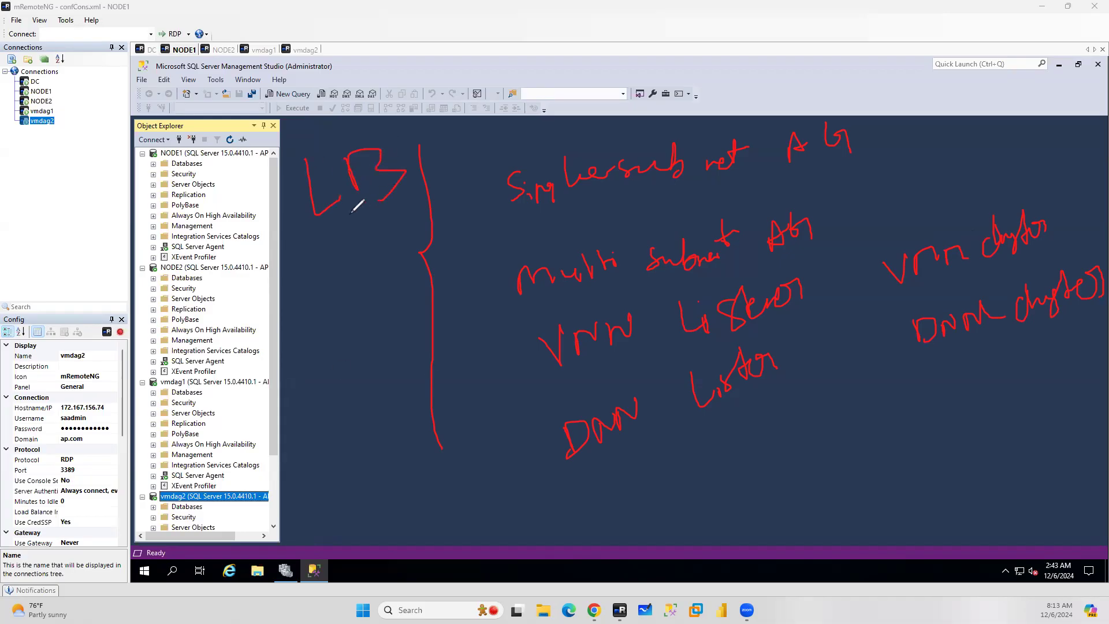
pyautogui.moveTo(317, 131)
pyautogui.mouseDown()
pyautogui.moveTo(270, 231)
pyautogui.moveTo(405, 136)
pyautogui.moveTo(349, 123)
pyautogui.mouseUp()
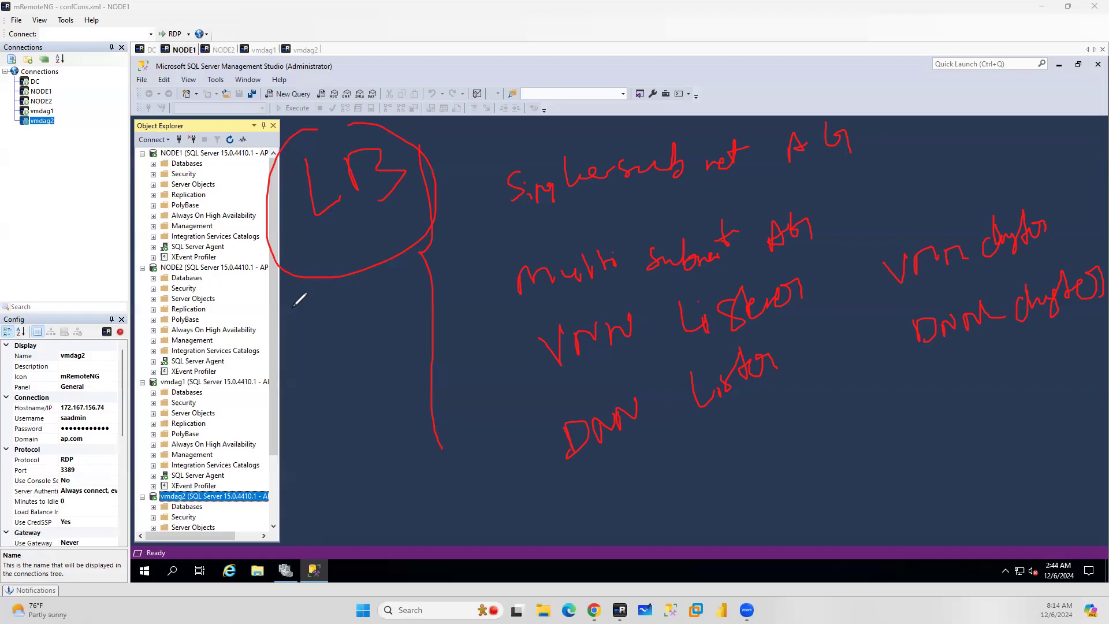
# Write DAG → 2016, underline and circle it, then clear the annotations
pyautogui.moveTo(749, 497); pyautogui.dragTo(775, 474)
pyautogui.moveTo(688, 491); pyautogui.dragTo(689, 519)
pyautogui.moveTo(801, 432)
pyautogui.mouseDown()
pyautogui.moveTo(826, 482)
pyautogui.moveTo(874, 438)
pyautogui.mouseUp()
pyautogui.moveTo(860, 425)
pyautogui.mouseDown()
pyautogui.moveTo(949, 446)
pyautogui.moveTo(960, 423)
pyautogui.moveTo(991, 438)
pyautogui.mouseUp()
pyautogui.moveTo(1017, 388)
pyautogui.mouseDown()
pyautogui.moveTo(1012, 429)
pyautogui.moveTo(993, 439)
pyautogui.mouseUp()
pyautogui.moveTo(914, 488); pyautogui.dragTo(1068, 434)
pyautogui.moveTo(887, 444); pyautogui.dragTo(911, 454)
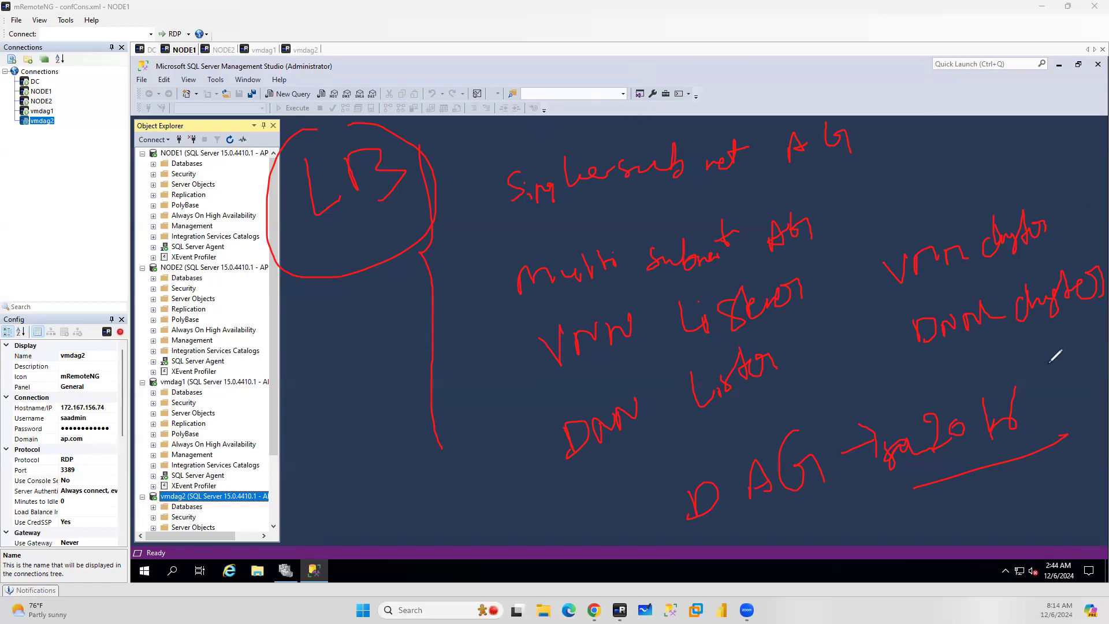
pyautogui.moveTo(1035, 373)
pyautogui.mouseDown()
pyautogui.moveTo(813, 395)
pyautogui.moveTo(657, 494)
pyautogui.moveTo(699, 540)
pyautogui.moveTo(904, 541)
pyautogui.moveTo(1078, 457)
pyautogui.moveTo(1056, 376)
pyautogui.moveTo(1031, 372)
pyautogui.mouseUp()
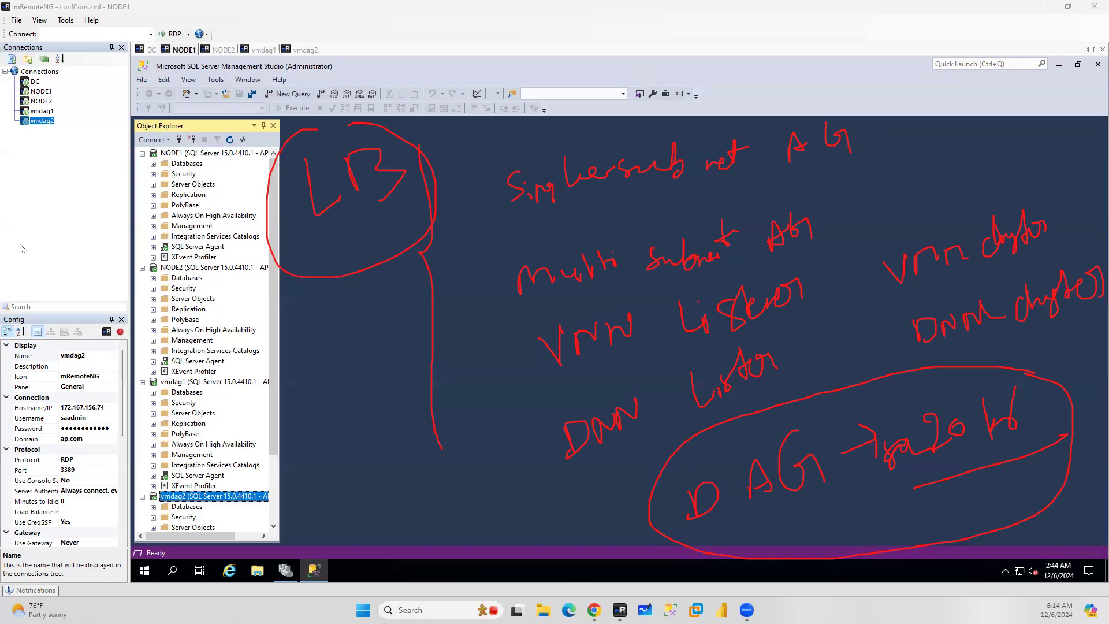
pyautogui.click(64, 223)
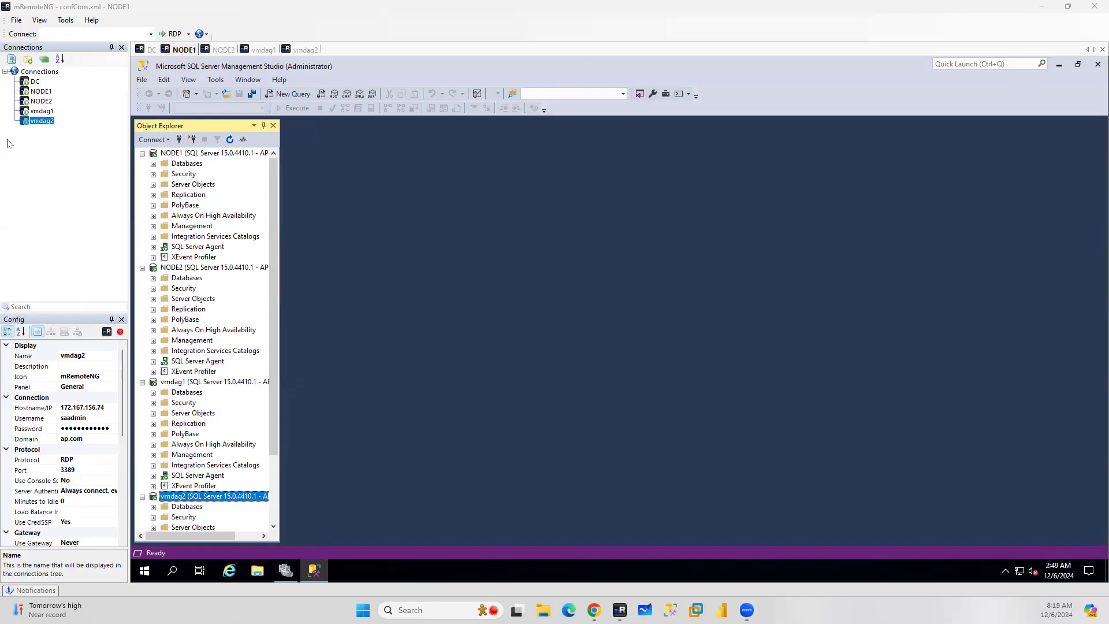
# Write DAG and sketch a small box inside a larger box, then clear the annotations
pyautogui.moveTo(385, 212); pyautogui.dragTo(362, 224)
pyautogui.moveTo(309, 185)
pyautogui.mouseDown()
pyautogui.moveTo(298, 215)
pyautogui.moveTo(324, 226)
pyautogui.moveTo(298, 252)
pyautogui.moveTo(298, 230)
pyautogui.mouseUp()
pyautogui.click(385, 199)
pyautogui.moveTo(417, 149); pyautogui.dragTo(439, 206)
pyautogui.moveTo(353, 218); pyautogui.dragTo(383, 199)
pyautogui.moveTo(583, 238)
pyautogui.mouseDown()
pyautogui.moveTo(583, 334)
pyautogui.moveTo(649, 240)
pyautogui.moveTo(577, 237)
pyautogui.mouseUp()
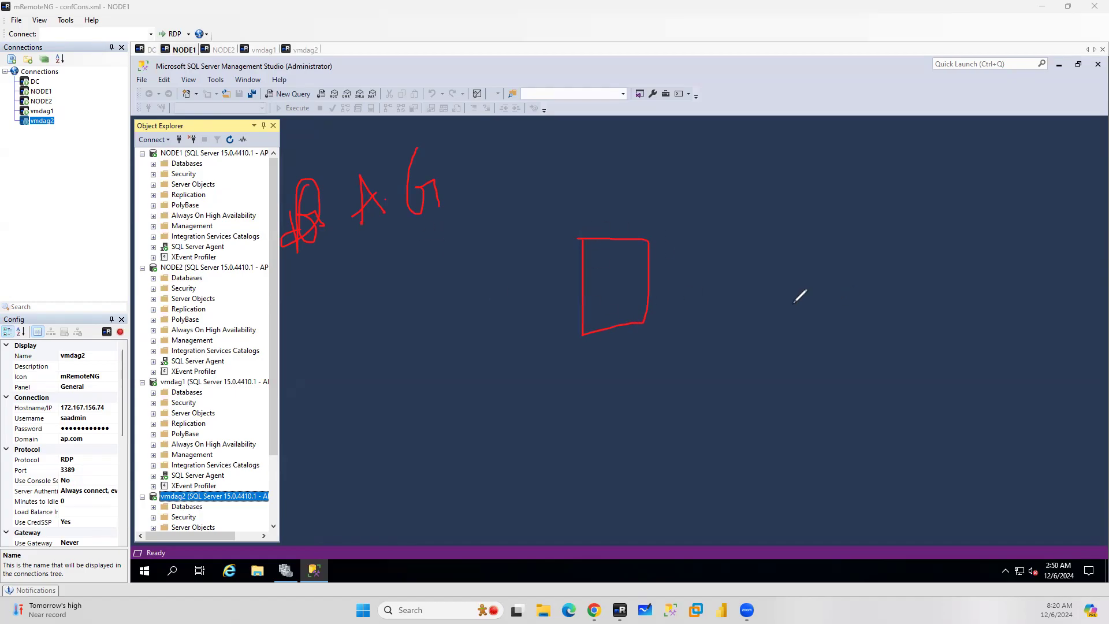
pyautogui.click(463, 164)
pyautogui.moveTo(462, 166)
pyautogui.mouseDown()
pyautogui.moveTo(570, 398)
pyautogui.moveTo(764, 191)
pyautogui.moveTo(520, 140)
pyautogui.moveTo(453, 165)
pyautogui.mouseUp()
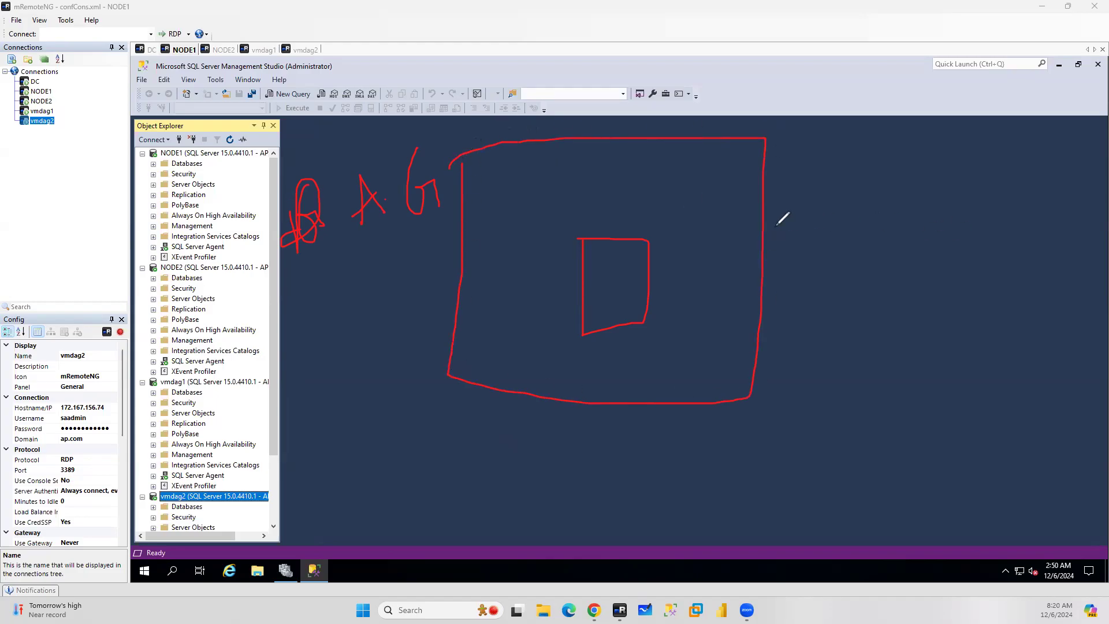
pyautogui.click(57, 252)
# Write DAG and sketch two availability group boxes, one with two replica boxes and one with three
pyautogui.moveTo(305, 200)
pyautogui.mouseDown()
pyautogui.moveTo(325, 189)
pyautogui.moveTo(308, 214)
pyautogui.moveTo(327, 196)
pyautogui.mouseUp()
pyautogui.moveTo(374, 156); pyautogui.dragTo(374, 189)
pyautogui.moveTo(332, 258)
pyautogui.mouseDown()
pyautogui.moveTo(371, 416)
pyautogui.moveTo(517, 334)
pyautogui.moveTo(334, 254)
pyautogui.mouseUp()
pyautogui.moveTo(344, 317)
pyautogui.mouseDown()
pyautogui.moveTo(344, 364)
pyautogui.moveTo(383, 376)
pyautogui.moveTo(346, 311)
pyautogui.mouseUp()
pyautogui.moveTo(432, 322)
pyautogui.mouseDown()
pyautogui.moveTo(430, 376)
pyautogui.moveTo(480, 331)
pyautogui.moveTo(438, 321)
pyautogui.mouseUp()
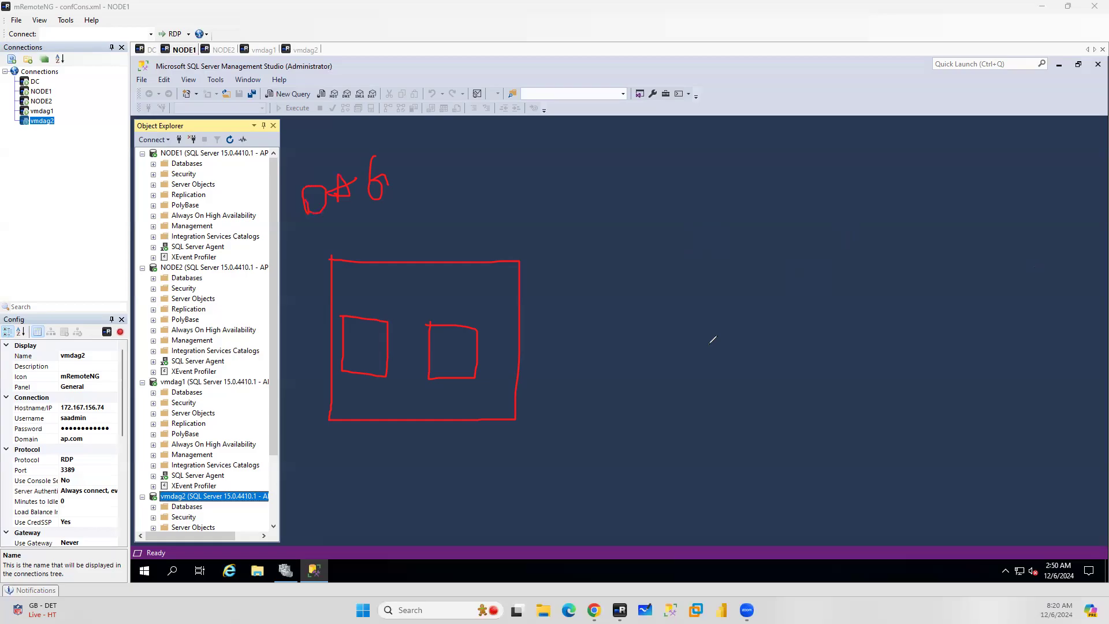
pyautogui.moveTo(670, 237)
pyautogui.mouseDown()
pyautogui.moveTo(669, 379)
pyautogui.moveTo(788, 420)
pyautogui.moveTo(880, 253)
pyautogui.moveTo(670, 246)
pyautogui.mouseUp()
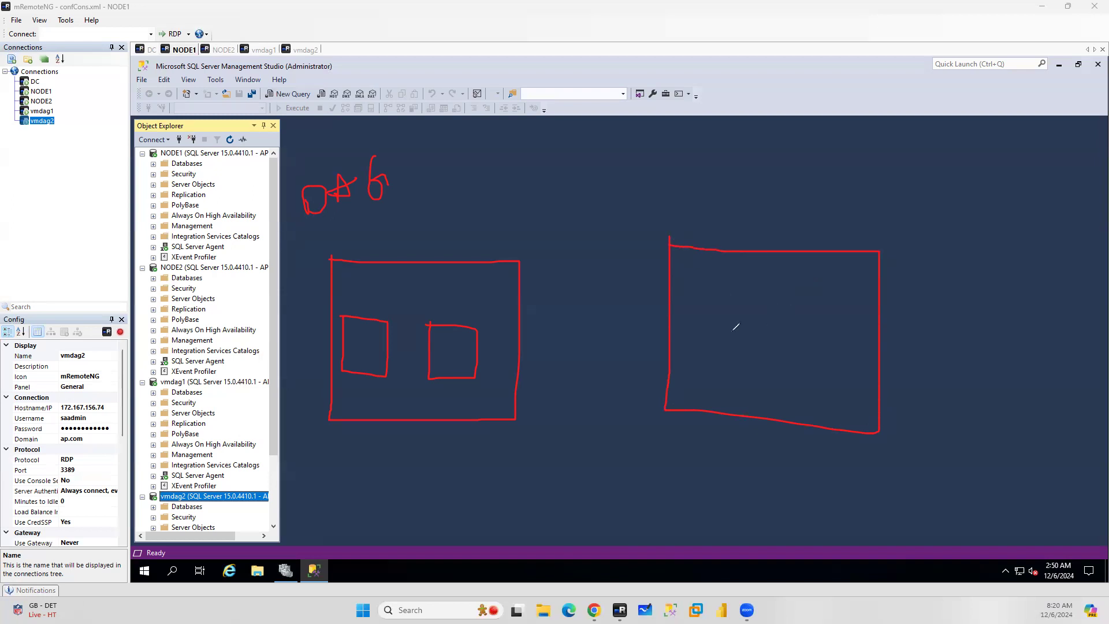
pyautogui.moveTo(690, 306)
pyautogui.mouseDown()
pyautogui.moveTo(728, 377)
pyautogui.moveTo(688, 299)
pyautogui.mouseUp()
pyautogui.moveTo(755, 296)
pyautogui.mouseDown()
pyautogui.moveTo(815, 377)
pyautogui.moveTo(785, 292)
pyautogui.moveTo(860, 364)
pyautogui.moveTo(873, 310)
pyautogui.moveTo(837, 292)
pyautogui.mouseUp()
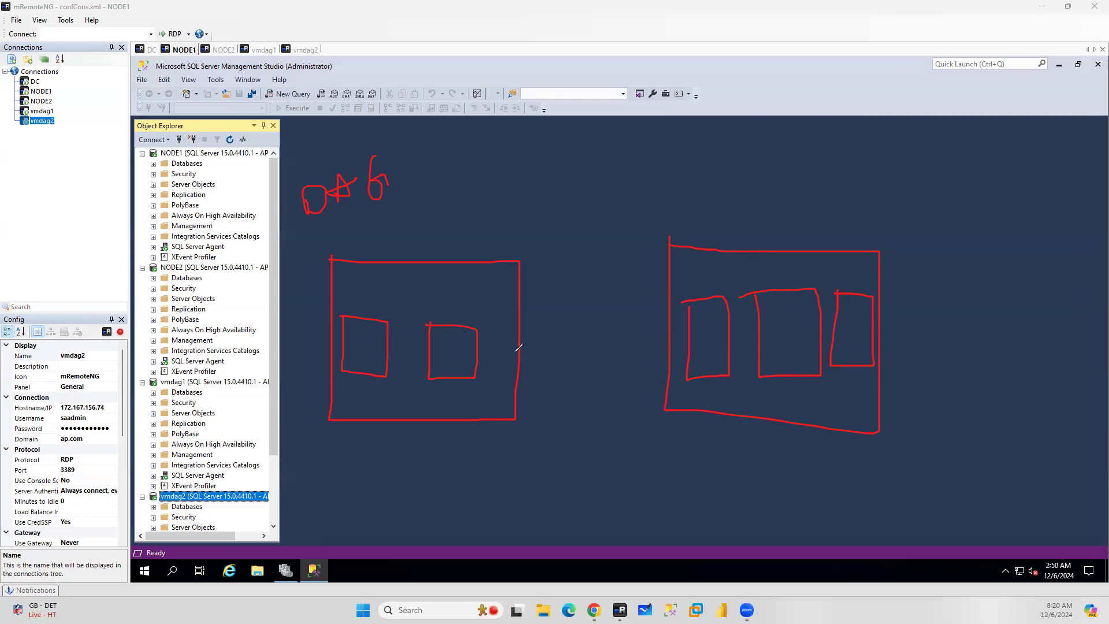
# Label the replicas P and S and mark the first group with a listener arrow
pyautogui.moveTo(354, 364)
pyautogui.mouseDown()
pyautogui.moveTo(353, 334)
pyautogui.moveTo(348, 345)
pyautogui.mouseUp()
pyautogui.moveTo(454, 334); pyautogui.dragTo(440, 368)
pyautogui.moveTo(715, 312); pyautogui.dragTo(695, 346)
pyautogui.moveTo(787, 298); pyautogui.dragTo(761, 346)
pyautogui.moveTo(858, 307)
pyautogui.mouseDown()
pyautogui.moveTo(844, 314)
pyautogui.moveTo(842, 345)
pyautogui.mouseUp()
pyautogui.moveTo(352, 307)
pyautogui.mouseDown()
pyautogui.moveTo(353, 259)
pyautogui.moveTo(370, 272)
pyautogui.mouseUp()
pyautogui.moveTo(379, 228)
pyautogui.mouseDown()
pyautogui.moveTo(382, 246)
pyautogui.moveTo(398, 237)
pyautogui.moveTo(403, 303)
pyautogui.mouseUp()
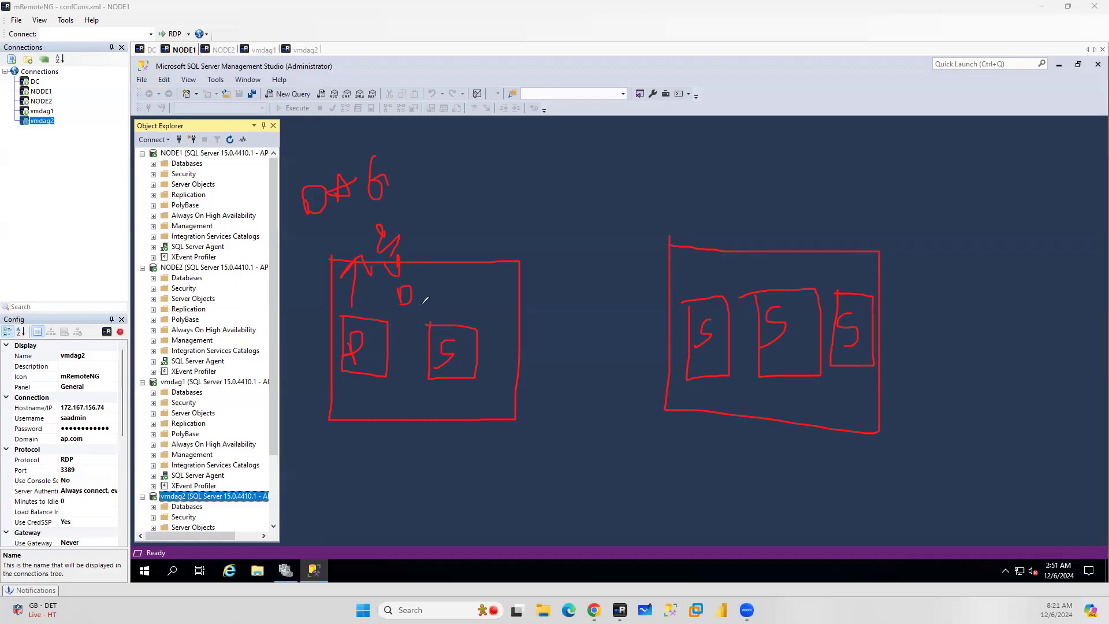
# Draw curves linking the primary to every secondary and write Sync above them
pyautogui.moveTo(382, 354)
pyautogui.mouseDown()
pyautogui.moveTo(607, 301)
pyautogui.moveTo(697, 327)
pyautogui.mouseUp()
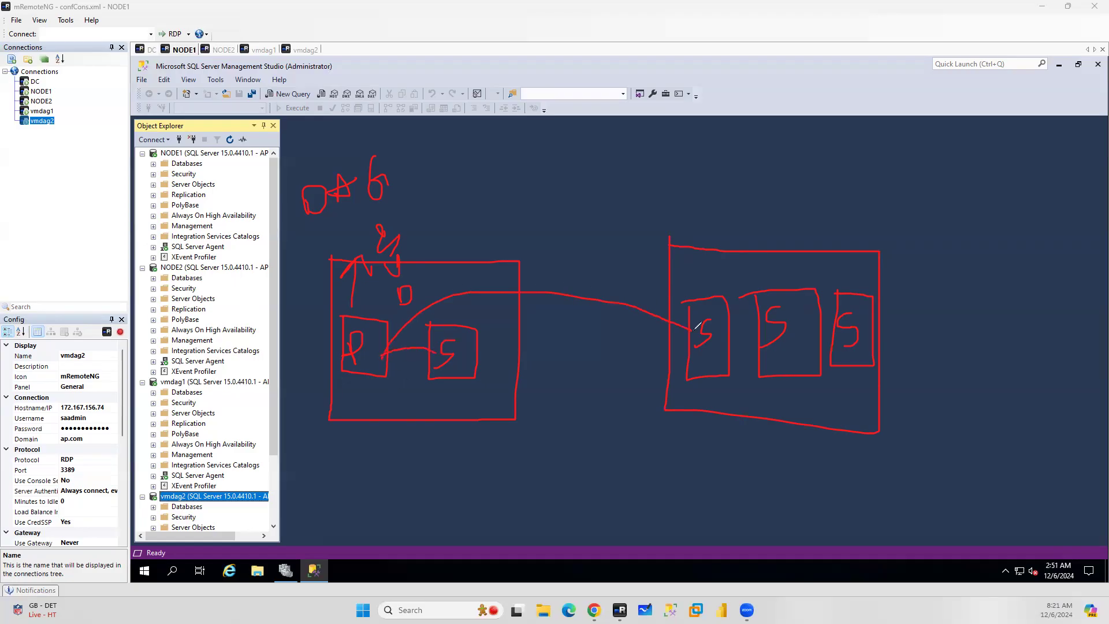
pyautogui.moveTo(386, 354)
pyautogui.mouseDown()
pyautogui.moveTo(794, 420)
pyautogui.moveTo(799, 367)
pyautogui.mouseUp()
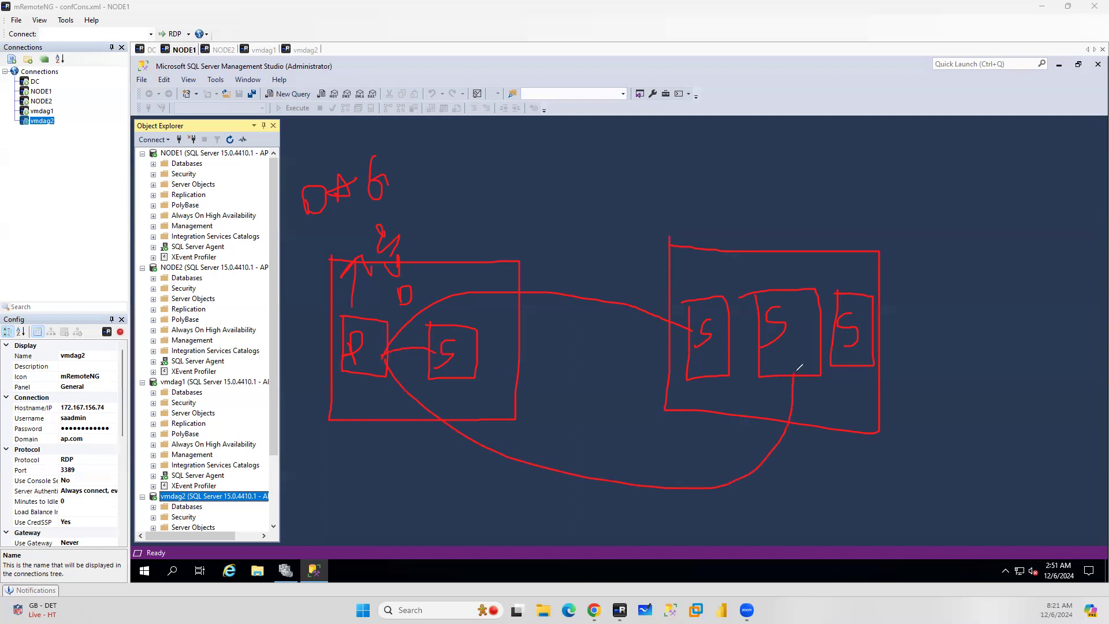
pyautogui.moveTo(388, 348)
pyautogui.mouseDown()
pyautogui.moveTo(769, 234)
pyautogui.moveTo(861, 301)
pyautogui.mouseUp()
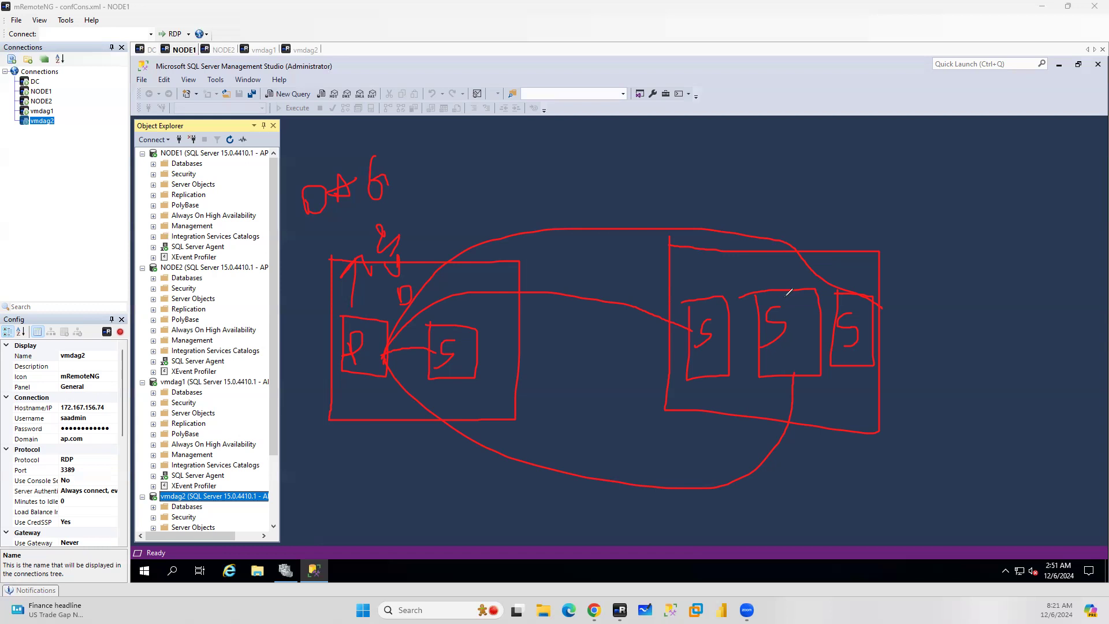
pyautogui.moveTo(600, 184)
pyautogui.mouseDown()
pyautogui.moveTo(657, 173)
pyautogui.moveTo(684, 186)
pyautogui.mouseUp()
pyautogui.moveTo(358, 383); pyautogui.dragTo(353, 439)
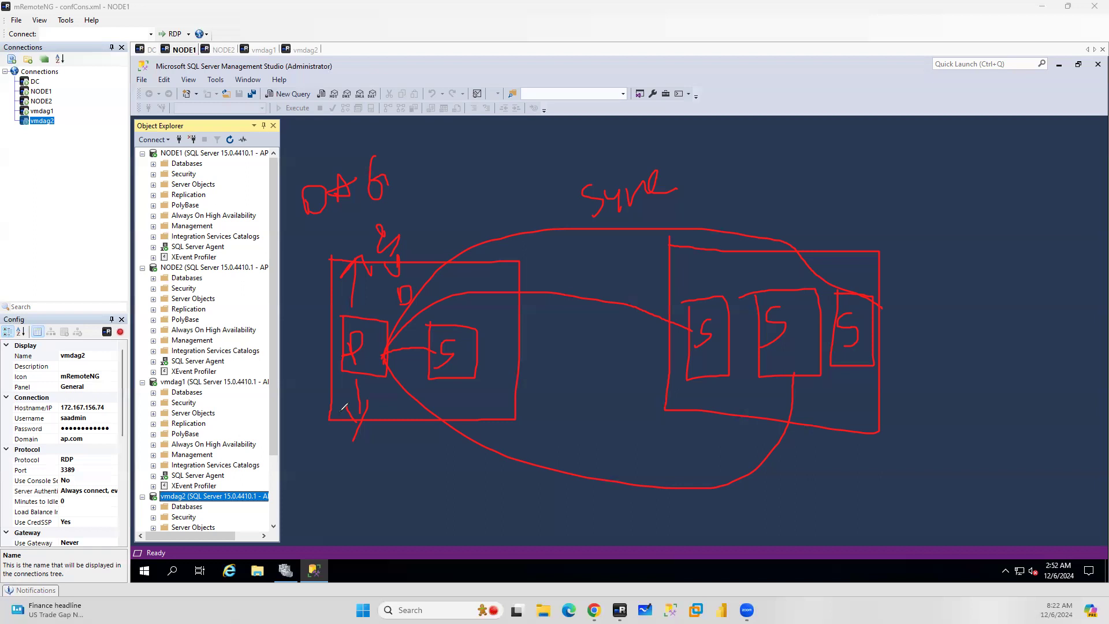
# Sketch a third group with replica boxes at the top and link it to the primary
pyautogui.moveTo(494, 26)
pyautogui.mouseDown()
pyautogui.moveTo(496, 163)
pyautogui.moveTo(683, 92)
pyautogui.moveTo(545, 35)
pyautogui.moveTo(477, 35)
pyautogui.mouseUp()
pyautogui.moveTo(522, 87)
pyautogui.mouseDown()
pyautogui.moveTo(523, 127)
pyautogui.moveTo(502, 85)
pyautogui.mouseUp()
pyautogui.moveTo(592, 81)
pyautogui.mouseDown()
pyautogui.moveTo(588, 118)
pyautogui.moveTo(603, 81)
pyautogui.mouseUp()
pyautogui.moveTo(650, 64)
pyautogui.mouseDown()
pyautogui.moveTo(644, 74)
pyautogui.moveTo(659, 60)
pyautogui.mouseUp()
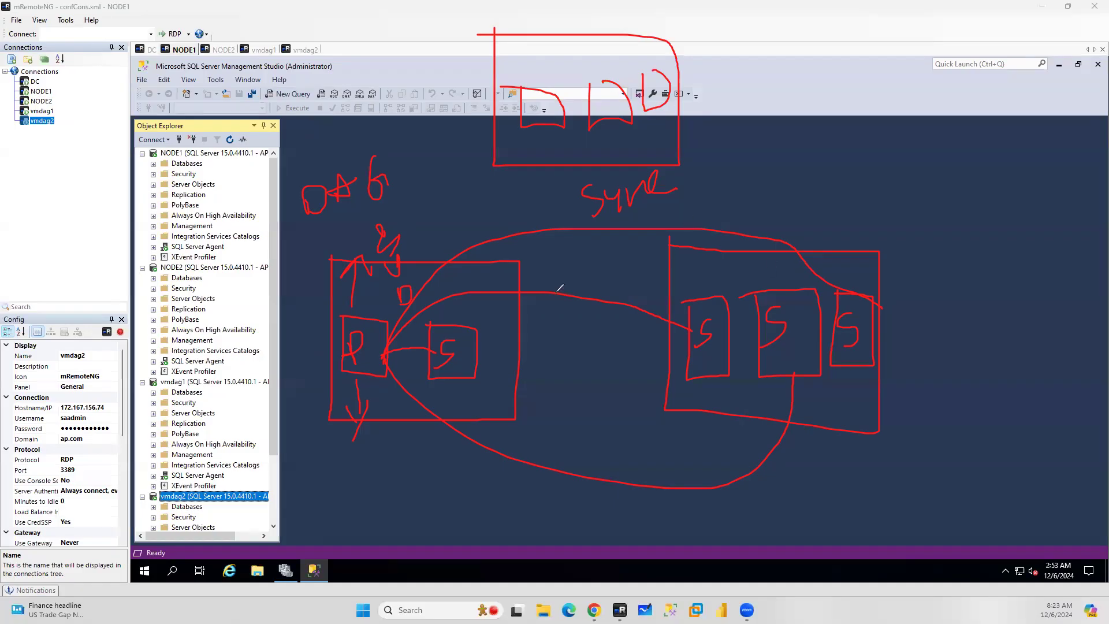
pyautogui.moveTo(383, 349)
pyautogui.mouseDown()
pyautogui.moveTo(460, 149)
pyautogui.moveTo(529, 88)
pyautogui.mouseUp()
pyautogui.moveTo(412, 268); pyautogui.dragTo(595, 113)
pyautogui.moveTo(383, 345)
pyautogui.mouseDown()
pyautogui.moveTo(512, 264)
pyautogui.moveTo(689, 82)
pyautogui.mouseUp()
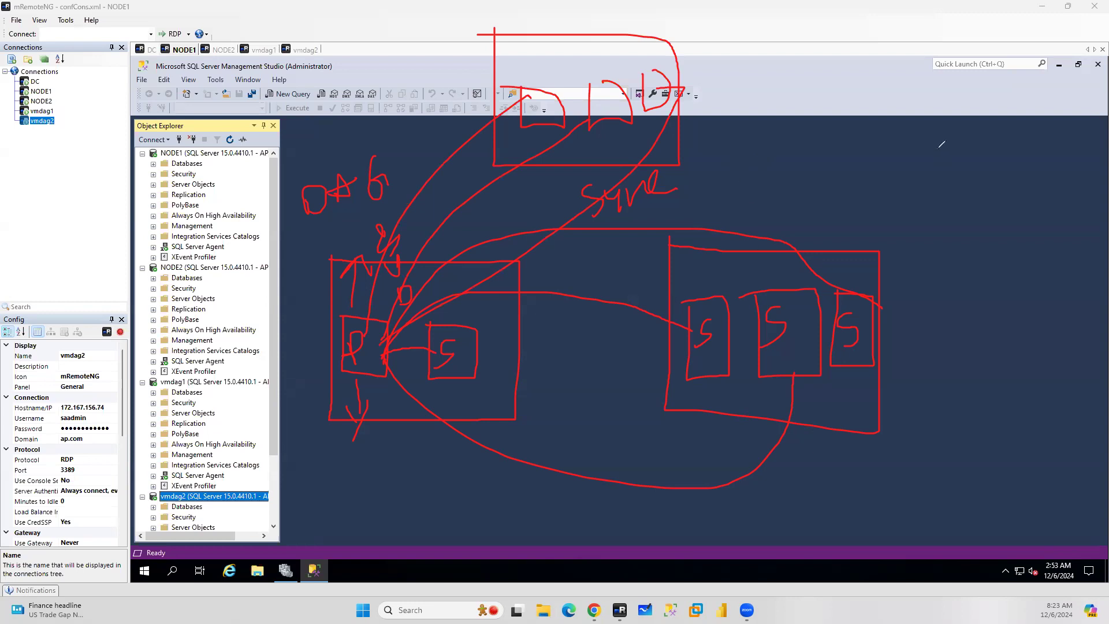
# Write DAG above the second group and a circled P beside the first group
pyautogui.moveTo(904, 162)
pyautogui.mouseDown()
pyautogui.moveTo(906, 199)
pyautogui.moveTo(922, 148)
pyautogui.moveTo(913, 198)
pyautogui.moveTo(982, 168)
pyautogui.moveTo(972, 152)
pyautogui.mouseUp()
pyautogui.moveTo(1021, 111)
pyautogui.mouseDown()
pyautogui.moveTo(1014, 157)
pyautogui.moveTo(1043, 122)
pyautogui.moveTo(1052, 181)
pyautogui.mouseUp()
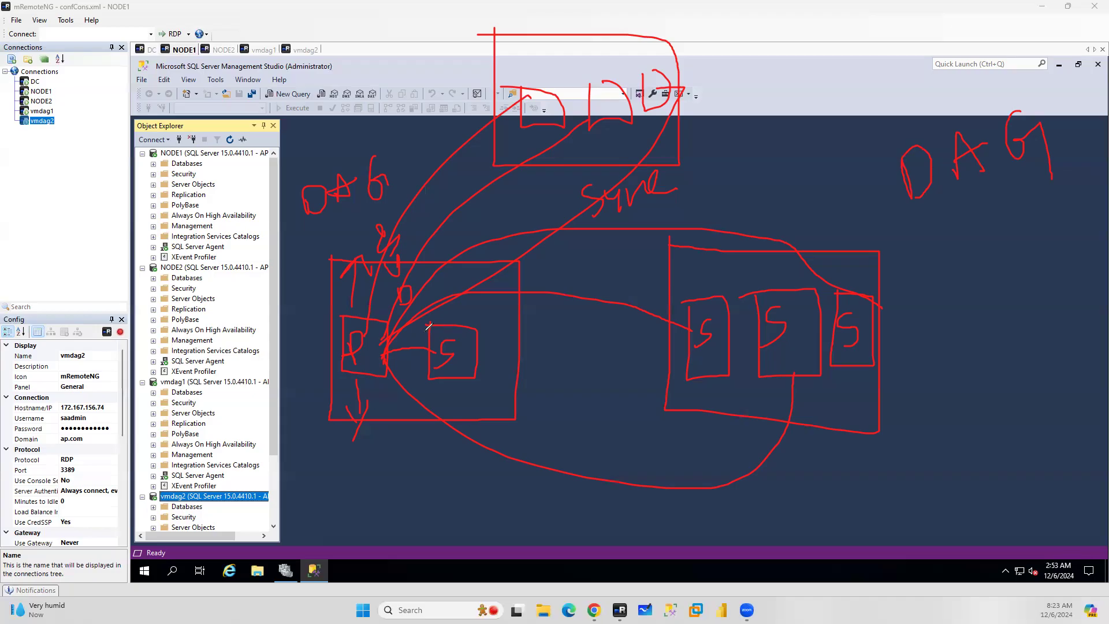
pyautogui.moveTo(297, 249)
pyautogui.mouseDown()
pyautogui.moveTo(300, 291)
pyautogui.moveTo(303, 265)
pyautogui.mouseUp()
pyautogui.moveTo(321, 232)
pyautogui.mouseDown()
pyautogui.moveTo(280, 234)
pyautogui.moveTo(269, 304)
pyautogui.moveTo(312, 318)
pyautogui.moveTo(334, 235)
pyautogui.mouseUp()
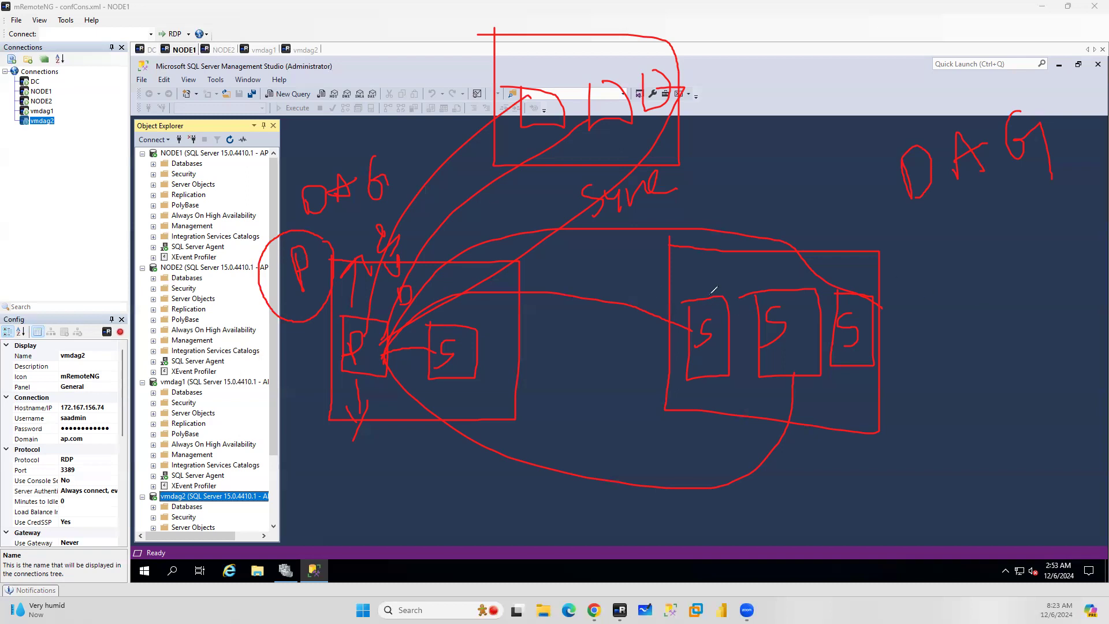
# Write forwarder replica over the second group's first replica with an arrow marked F
pyautogui.moveTo(709, 237)
pyautogui.mouseDown()
pyautogui.moveTo(697, 283)
pyautogui.moveTo(714, 259)
pyautogui.moveTo(805, 242)
pyautogui.moveTo(817, 222)
pyautogui.moveTo(863, 234)
pyautogui.moveTo(882, 200)
pyautogui.moveTo(894, 232)
pyautogui.mouseUp()
pyautogui.moveTo(689, 309)
pyautogui.mouseDown()
pyautogui.moveTo(659, 297)
pyautogui.moveTo(644, 267)
pyautogui.mouseUp()
pyautogui.moveTo(776, 381); pyautogui.dragTo(841, 362)
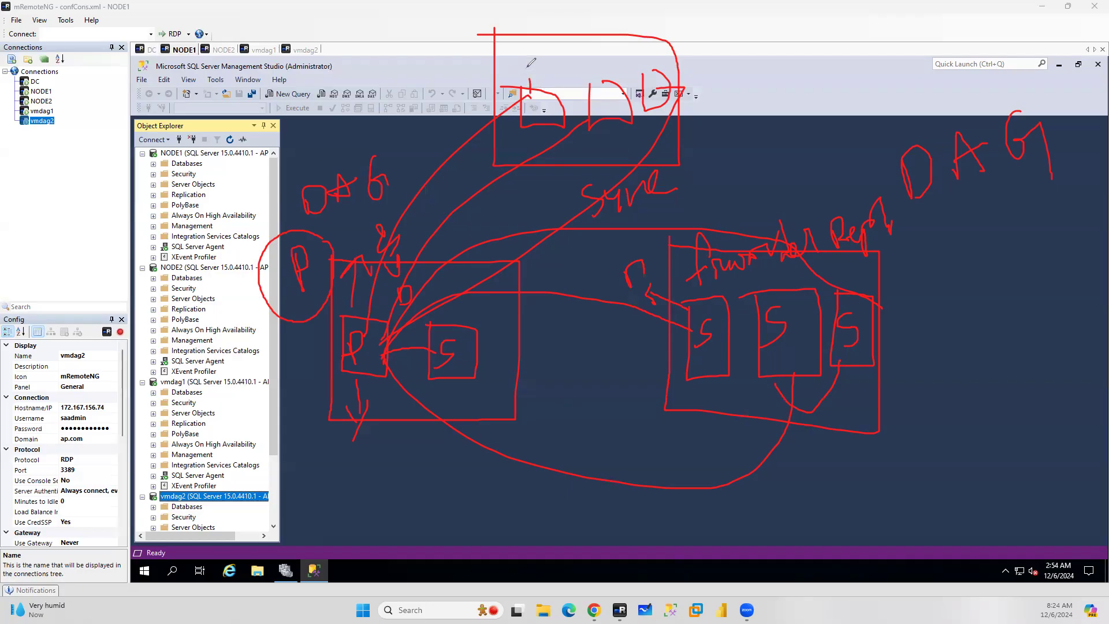
# Label the top group's replicas and draw more links from the primary to them and the second group
pyautogui.moveTo(512, 46); pyautogui.dragTo(531, 74)
pyautogui.moveTo(593, 91); pyautogui.dragTo(634, 65)
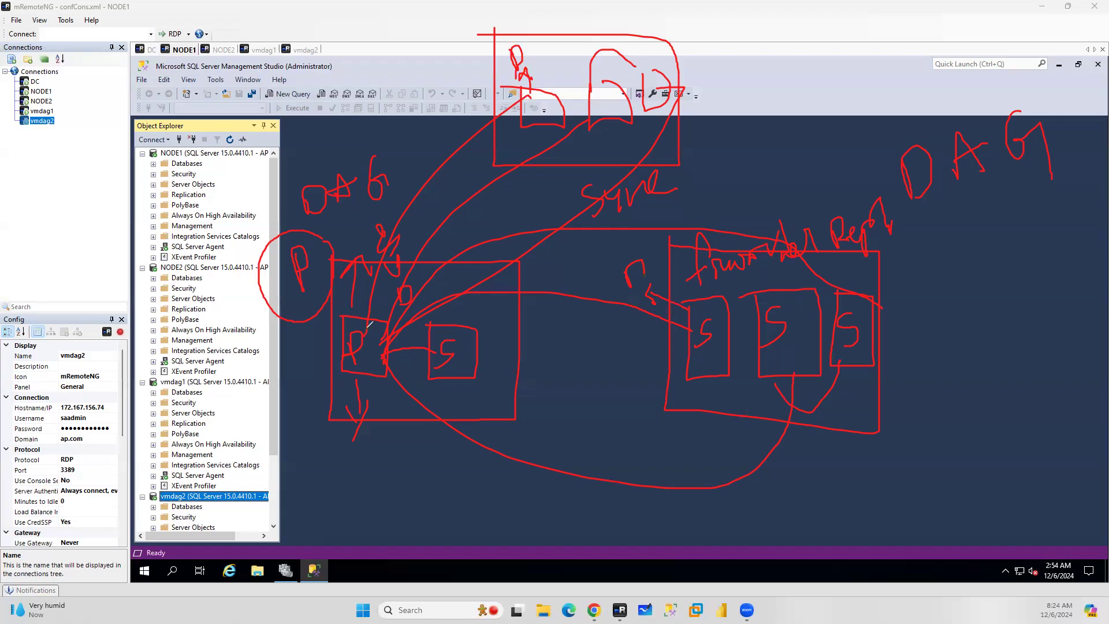
pyautogui.moveTo(364, 339); pyautogui.dragTo(438, 345)
pyautogui.moveTo(368, 331)
pyautogui.mouseDown()
pyautogui.moveTo(425, 187)
pyautogui.moveTo(534, 95)
pyautogui.mouseUp()
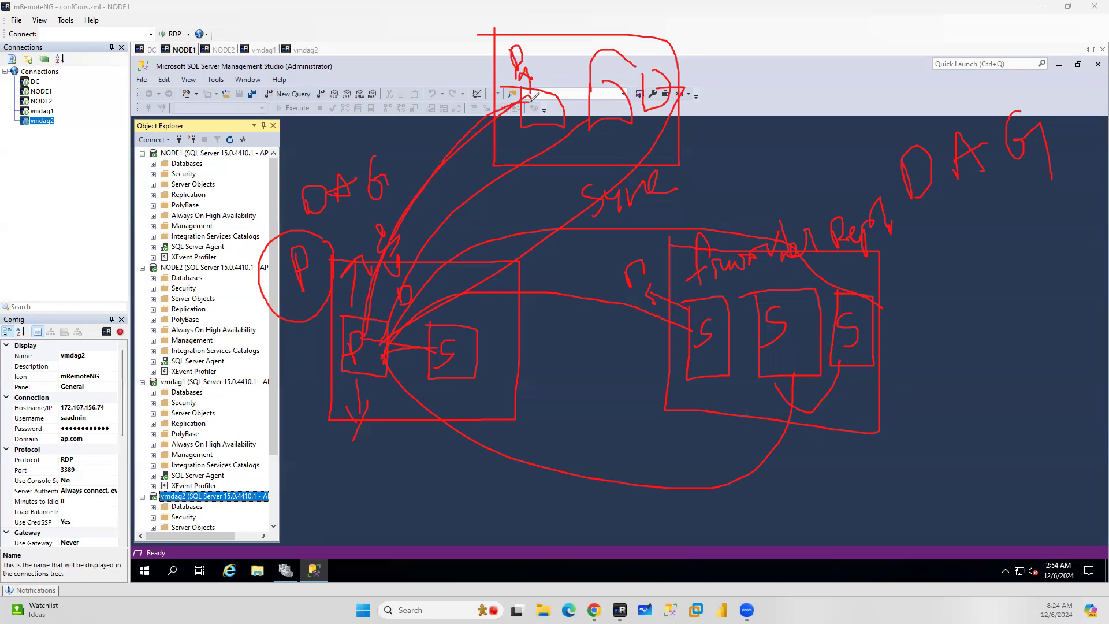
pyautogui.moveTo(361, 369)
pyautogui.mouseDown()
pyautogui.moveTo(624, 419)
pyautogui.moveTo(705, 360)
pyautogui.mouseUp()
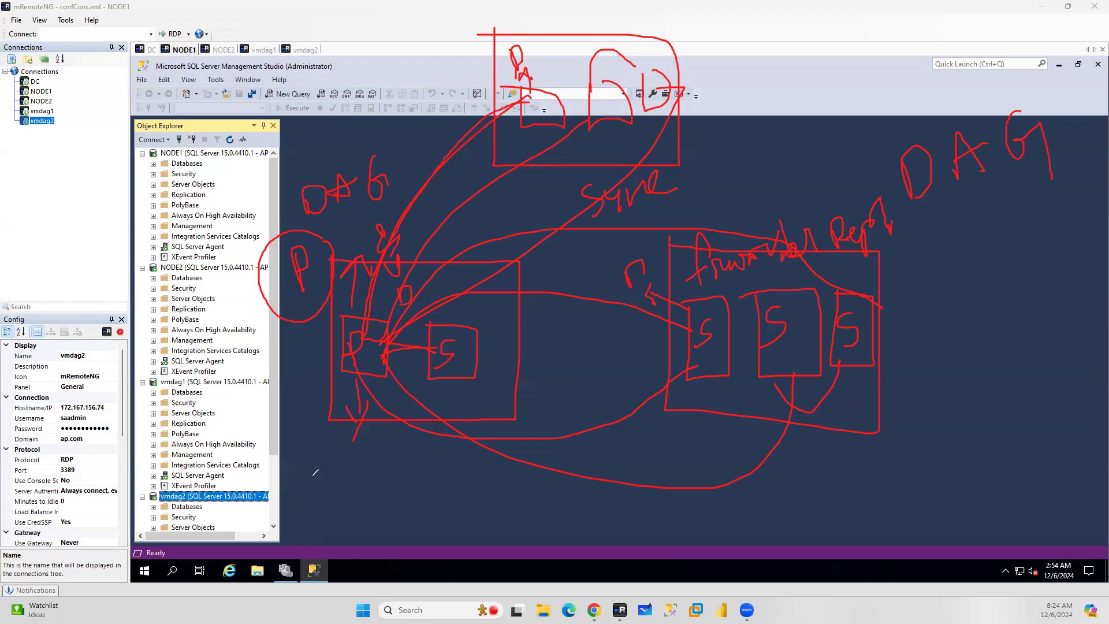
pyautogui.moveTo(387, 363); pyautogui.dragTo(433, 353)
pyautogui.moveTo(537, 101)
pyautogui.mouseDown()
pyautogui.moveTo(584, 50)
pyautogui.moveTo(598, 74)
pyautogui.moveTo(618, 39)
pyautogui.moveTo(650, 51)
pyautogui.moveTo(663, 81)
pyautogui.mouseUp()
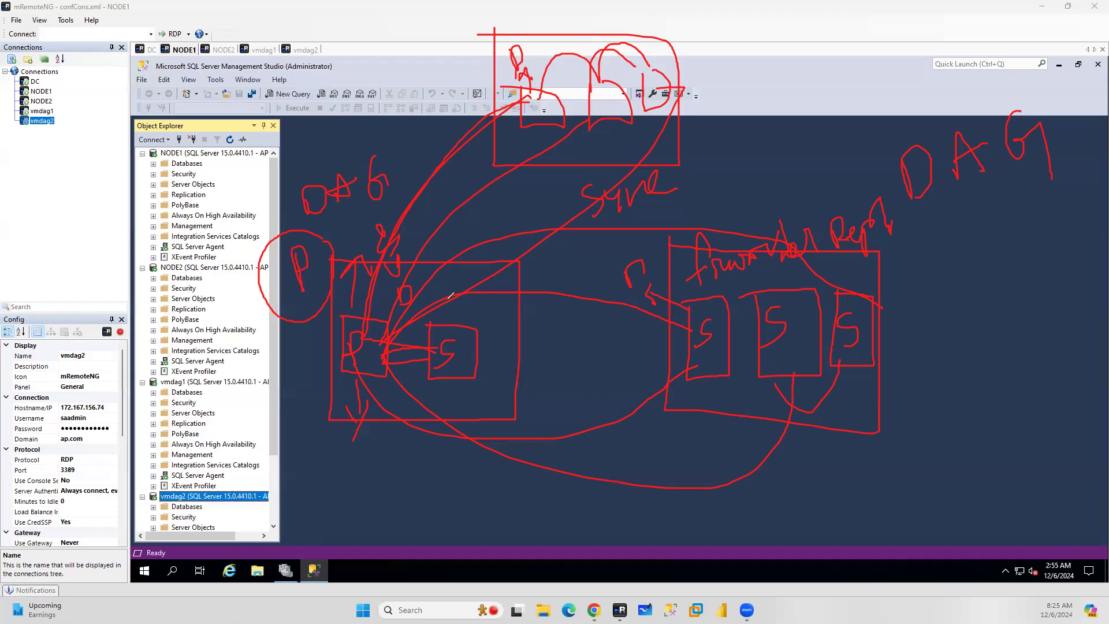
# Write cluster labels below the first group and beside the second and top groups
pyautogui.moveTo(377, 428)
pyautogui.mouseDown()
pyautogui.moveTo(388, 479)
pyautogui.moveTo(379, 531)
pyautogui.moveTo(407, 511)
pyautogui.moveTo(433, 522)
pyautogui.mouseUp()
pyautogui.moveTo(861, 397); pyautogui.dragTo(936, 379)
pyautogui.moveTo(939, 361); pyautogui.dragTo(954, 400)
pyautogui.moveTo(998, 361); pyautogui.dragTo(989, 398)
pyautogui.moveTo(998, 334)
pyautogui.mouseDown()
pyautogui.moveTo(1031, 370)
pyautogui.moveTo(1048, 366)
pyautogui.mouseUp()
pyautogui.moveTo(1056, 332); pyautogui.dragTo(1065, 352)
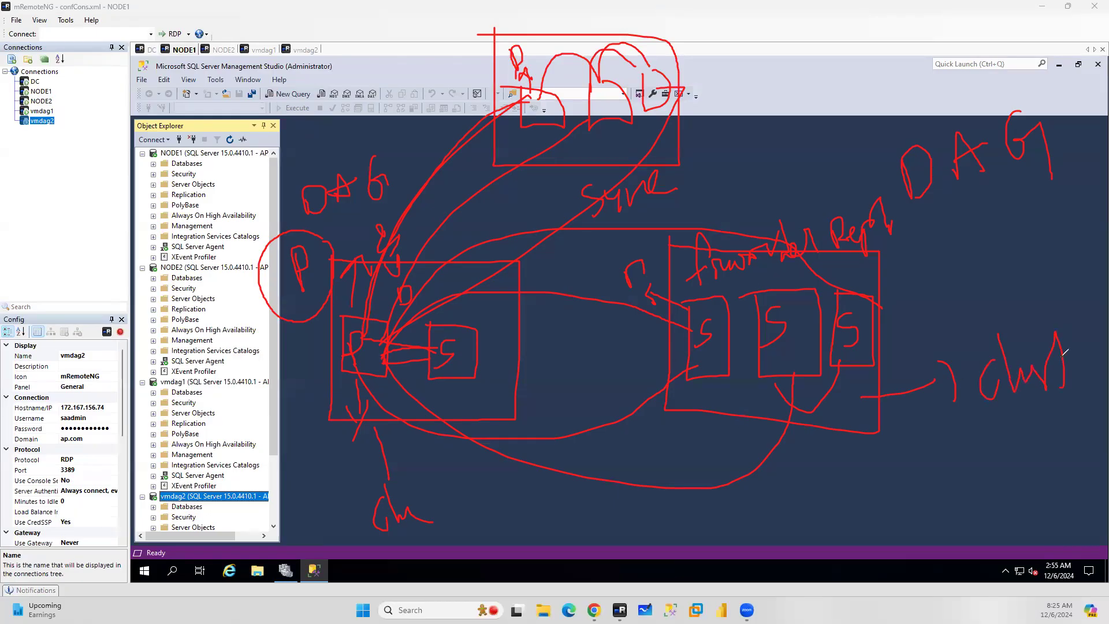
pyautogui.moveTo(680, 135)
pyautogui.mouseDown()
pyautogui.moveTo(728, 120)
pyautogui.moveTo(750, 139)
pyautogui.mouseUp()
pyautogui.moveTo(779, 98)
pyautogui.mouseDown()
pyautogui.moveTo(776, 118)
pyautogui.moveTo(818, 90)
pyautogui.moveTo(844, 103)
pyautogui.moveTo(870, 75)
pyautogui.moveTo(887, 122)
pyautogui.mouseUp()
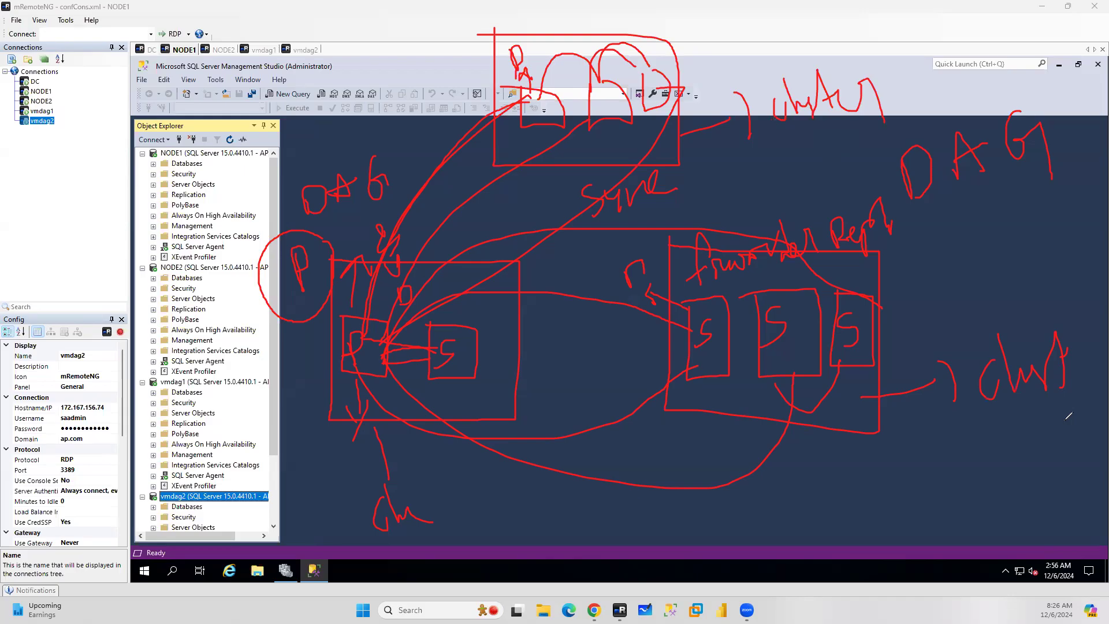
# Draw connecting arcs over the top group and beneath the first and second groups
pyautogui.moveTo(516, 104)
pyautogui.mouseDown()
pyautogui.moveTo(646, 41)
pyautogui.moveTo(671, 61)
pyautogui.mouseUp()
pyautogui.moveTo(674, 105); pyautogui.dragTo(798, 58)
pyautogui.moveTo(764, 58)
pyautogui.mouseDown()
pyautogui.moveTo(811, 48)
pyautogui.moveTo(817, 64)
pyautogui.mouseUp()
pyautogui.moveTo(814, 375)
pyautogui.mouseDown()
pyautogui.moveTo(1007, 425)
pyautogui.moveTo(1025, 441)
pyautogui.mouseUp()
pyautogui.moveTo(359, 371)
pyautogui.mouseDown()
pyautogui.moveTo(363, 397)
pyautogui.moveTo(458, 385)
pyautogui.moveTo(460, 484)
pyautogui.moveTo(438, 493)
pyautogui.moveTo(463, 503)
pyautogui.mouseUp()
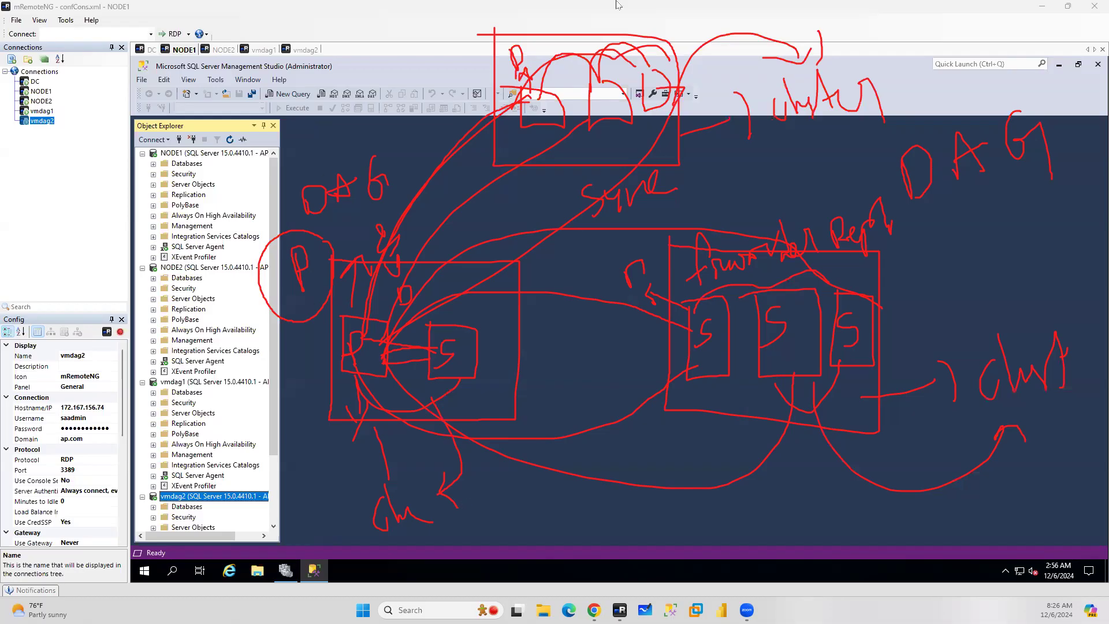
# Write region labels NA, SA and AP around the diagram's groups
pyautogui.moveTo(379, 58)
pyautogui.mouseDown()
pyautogui.moveTo(376, 91)
pyautogui.moveTo(403, 56)
pyautogui.mouseUp()
pyautogui.moveTo(407, 93)
pyautogui.mouseDown()
pyautogui.moveTo(415, 38)
pyautogui.moveTo(431, 92)
pyautogui.mouseUp()
pyautogui.moveTo(388, 73); pyautogui.dragTo(460, 52)
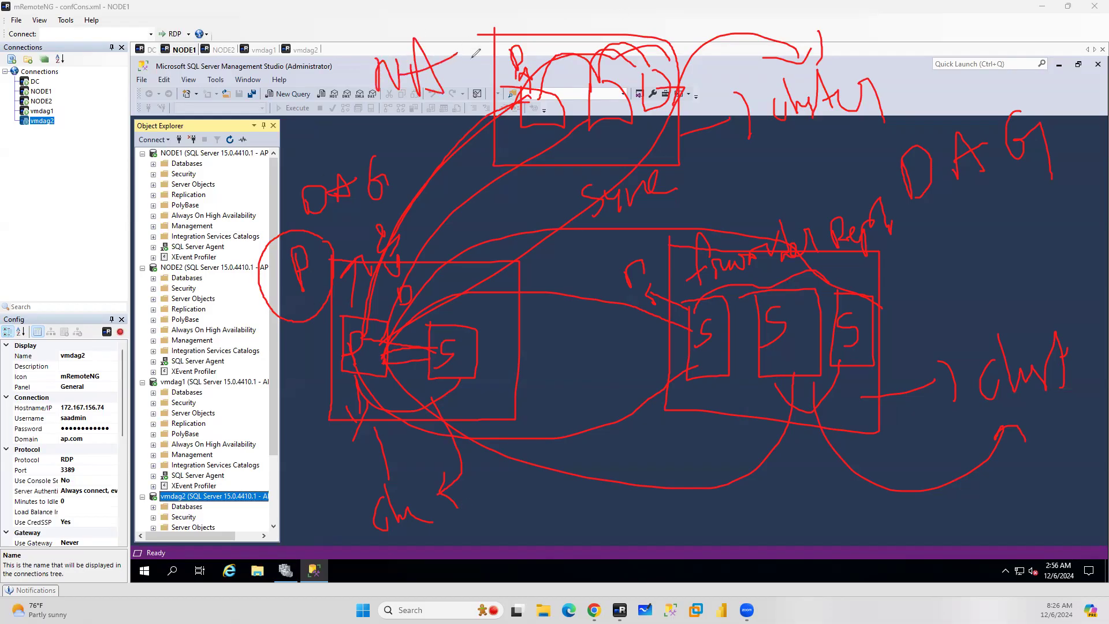
pyautogui.moveTo(813, 489); pyautogui.dragTo(789, 529)
pyautogui.moveTo(830, 524)
pyautogui.mouseDown()
pyautogui.moveTo(845, 508)
pyautogui.moveTo(850, 525)
pyautogui.mouseUp()
pyautogui.moveTo(822, 510); pyautogui.dragTo(860, 493)
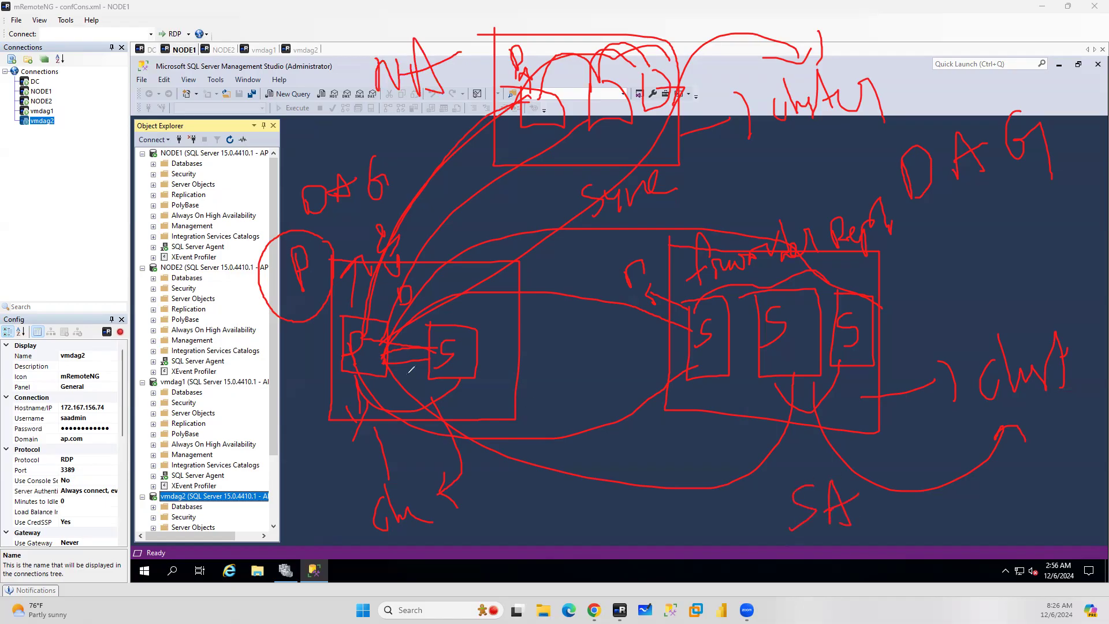
pyautogui.moveTo(308, 366)
pyautogui.mouseDown()
pyautogui.moveTo(297, 405)
pyautogui.moveTo(308, 355)
pyautogui.mouseUp()
pyautogui.moveTo(308, 355)
pyautogui.mouseDown()
pyautogui.moveTo(326, 404)
pyautogui.moveTo(339, 354)
pyautogui.moveTo(320, 395)
pyautogui.mouseUp()
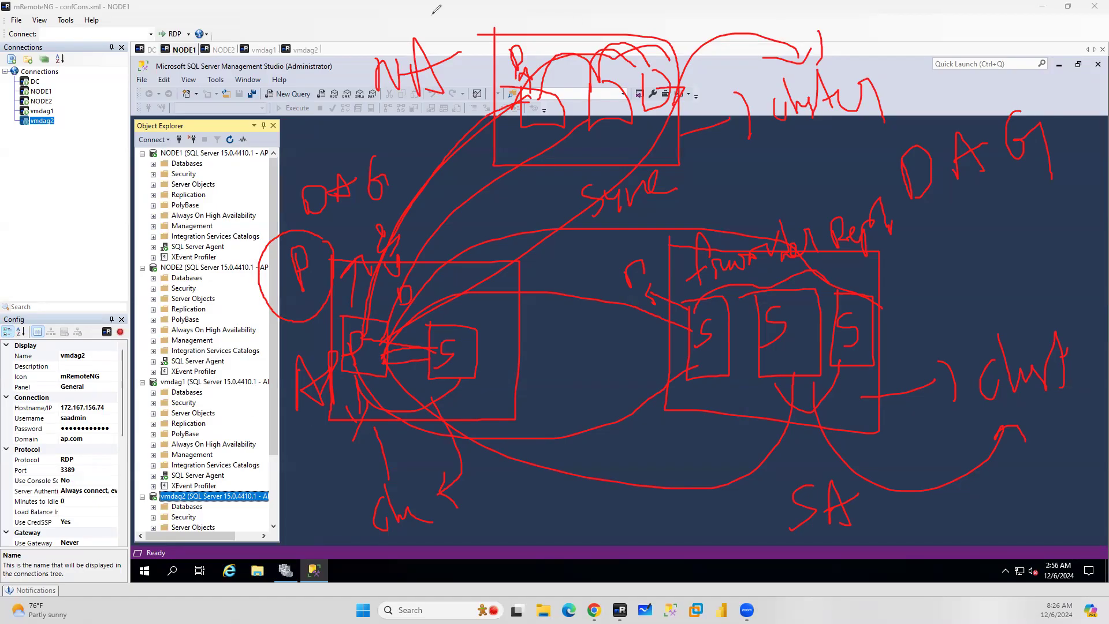
pyautogui.moveTo(549, 378); pyautogui.dragTo(585, 355)
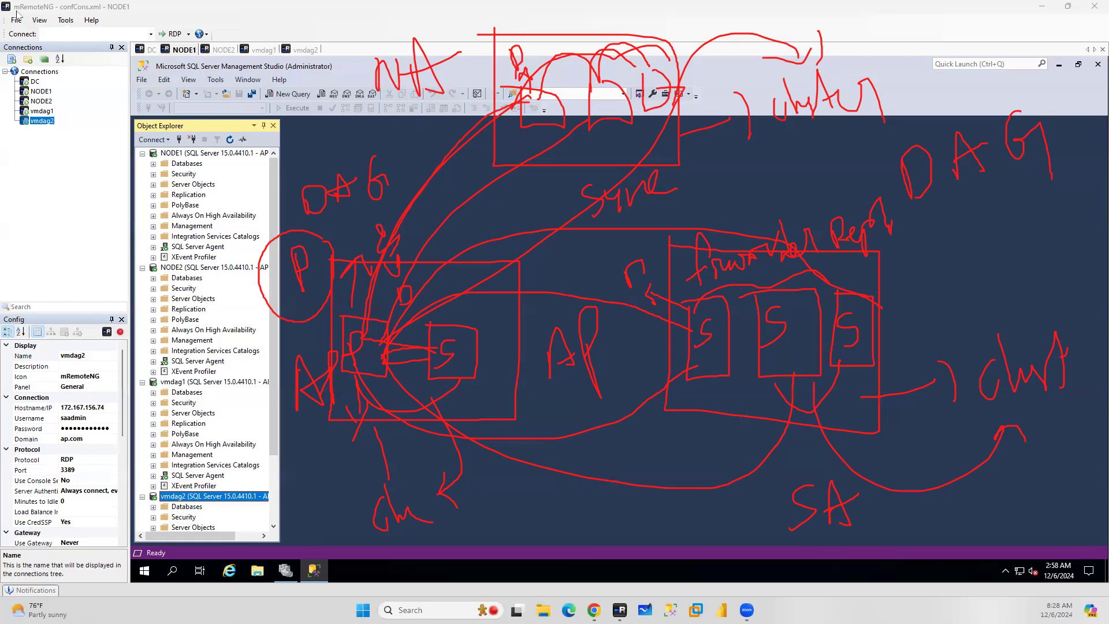
# Switch to the browser and open the Microsoft Learn article on distributed availability groups
pyautogui.hotkey('alt', 'Tab')
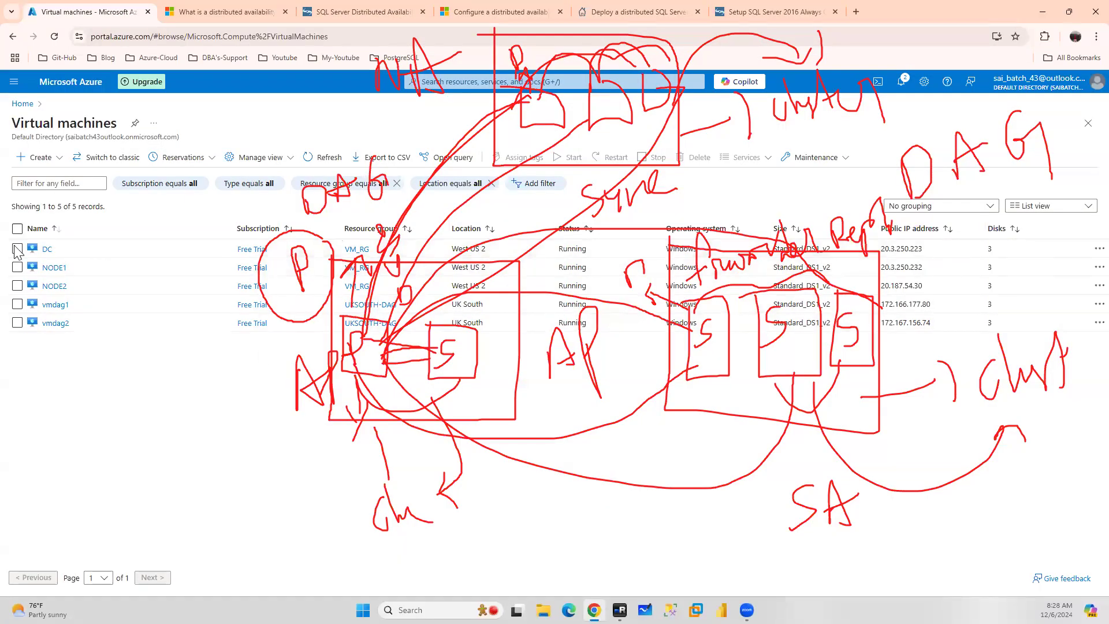
pyautogui.click(233, 16)
pyautogui.scroll(15, 647, 223)
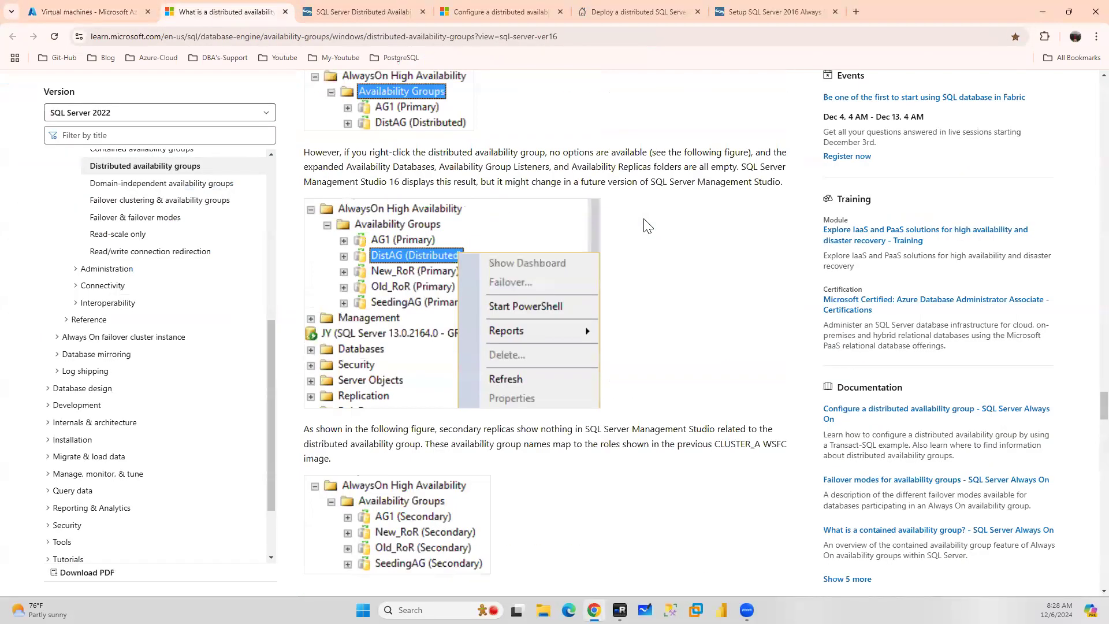
# Scroll back up to the article's Overview section and highlight the phrase about the underlying cluster (WSFC)
pyautogui.scroll(20, 645, 220)
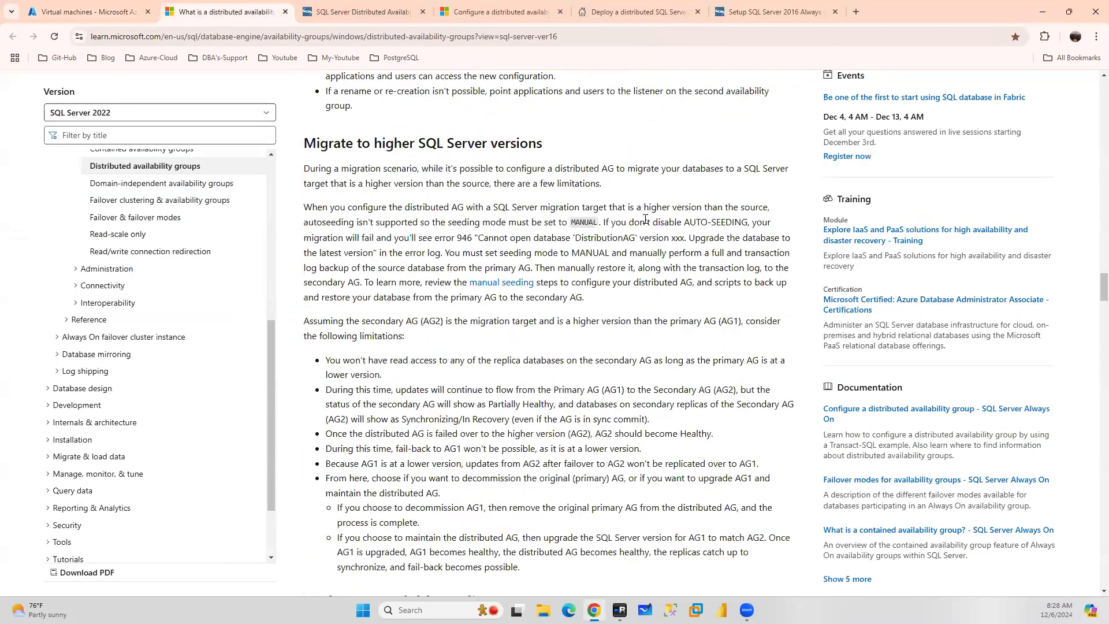
pyautogui.scroll(20, 646, 222)
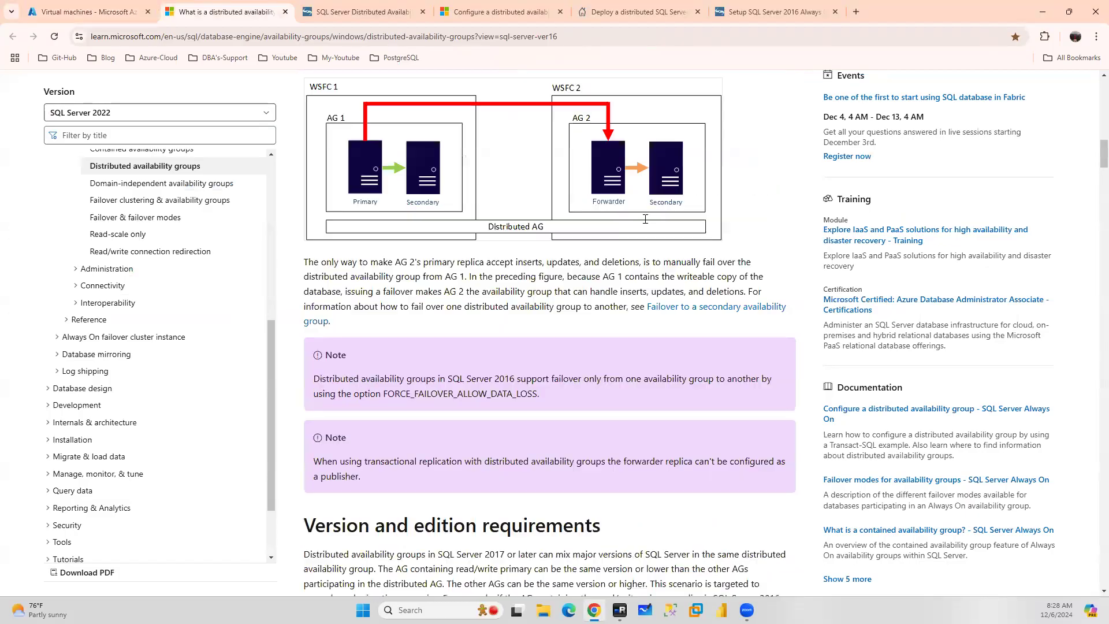
pyautogui.scroll(4, 645, 225)
pyautogui.scroll(-5, 646, 224)
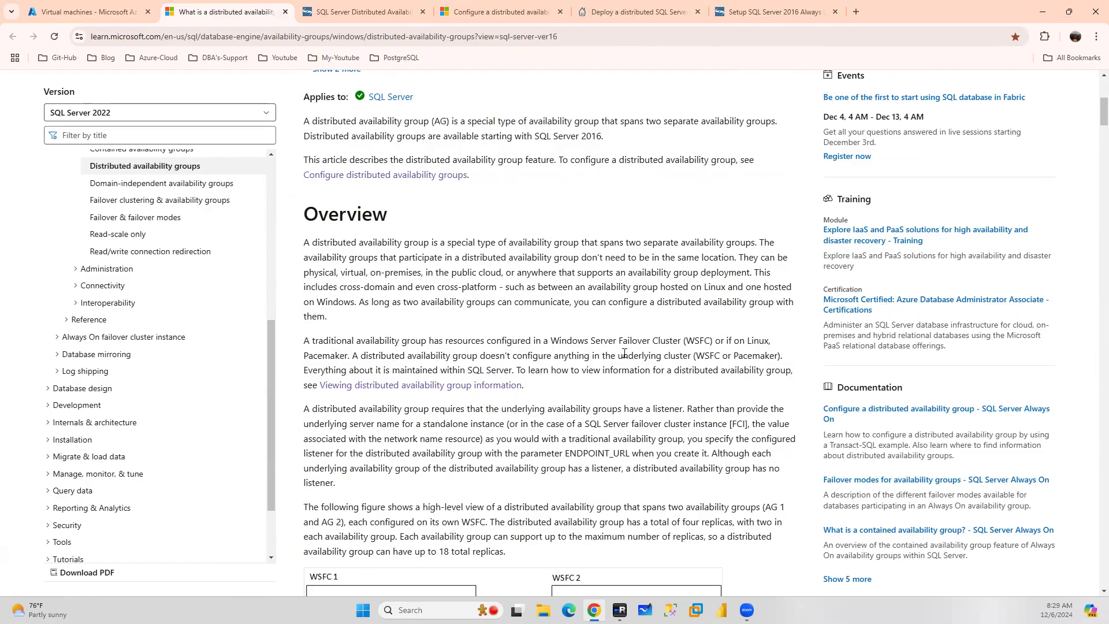
pyautogui.moveTo(617, 355); pyautogui.dragTo(722, 356)
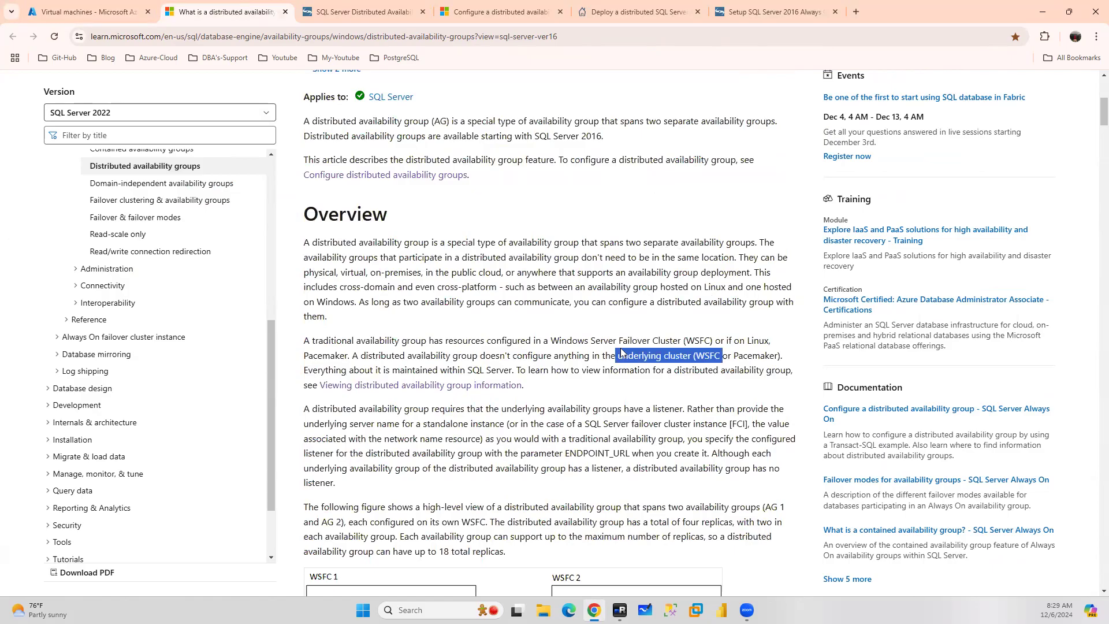
# Switch between the remote desktop session and the browser, ending on the Azure virtual machines list
pyautogui.click(620, 610)
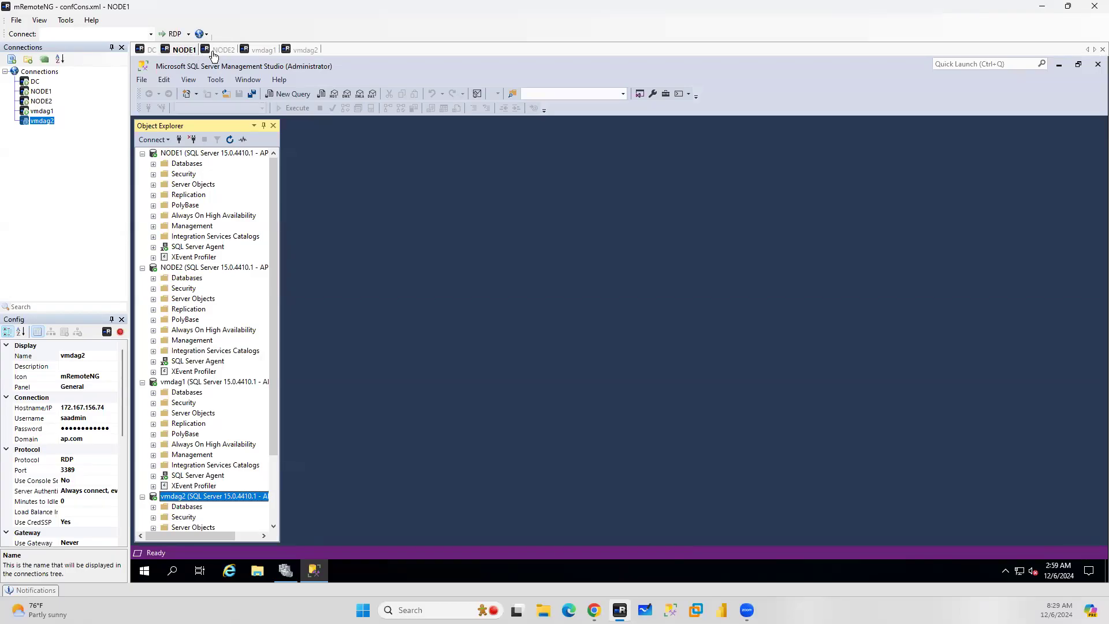
pyautogui.click(595, 610)
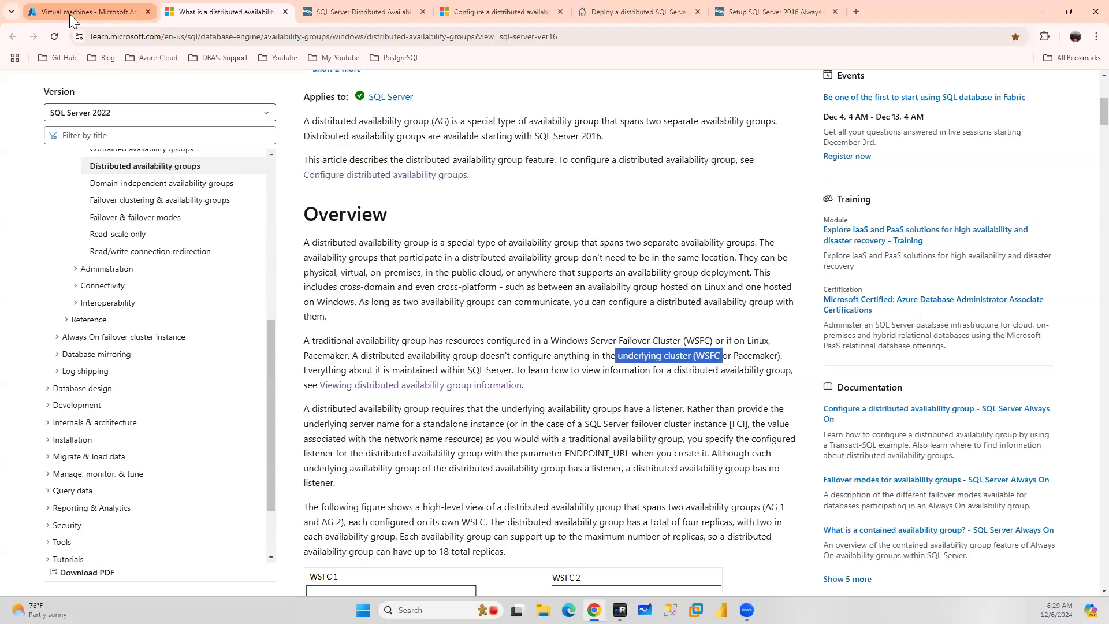
pyautogui.click(69, 14)
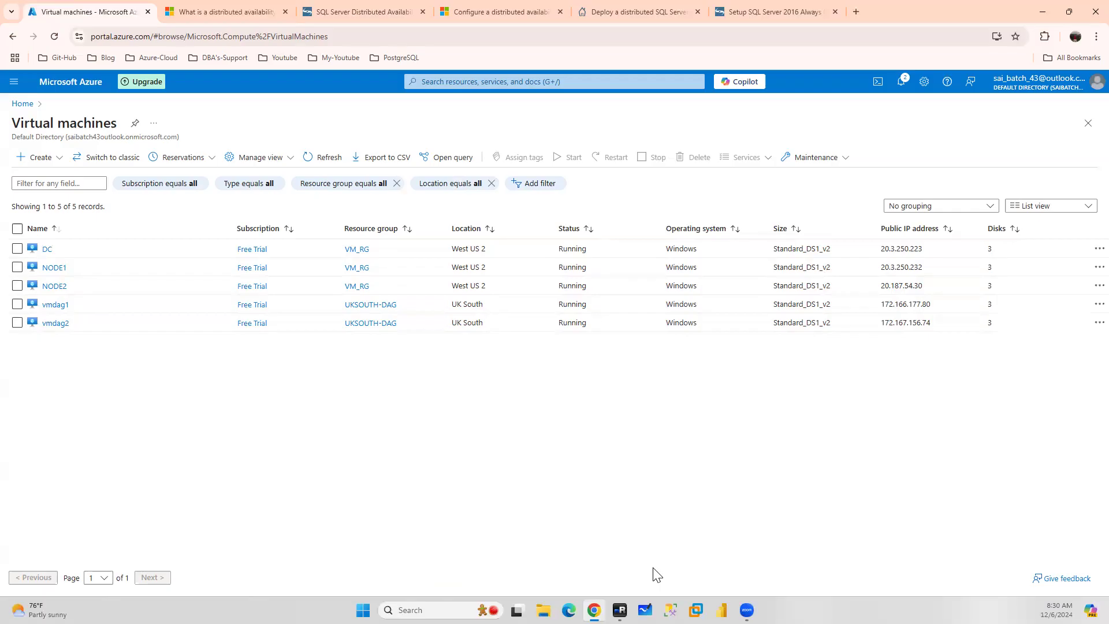
# Open Failover Cluster Manager on NODE1 and view the nodes of its cluster
pyautogui.moveTo(620, 610)
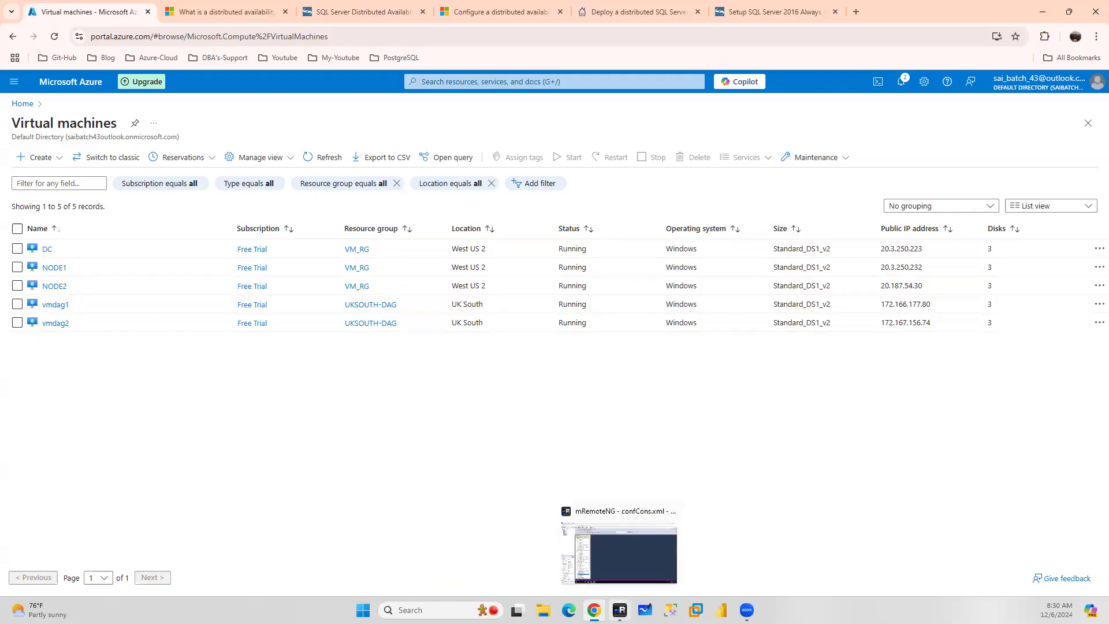
pyautogui.click(619, 553)
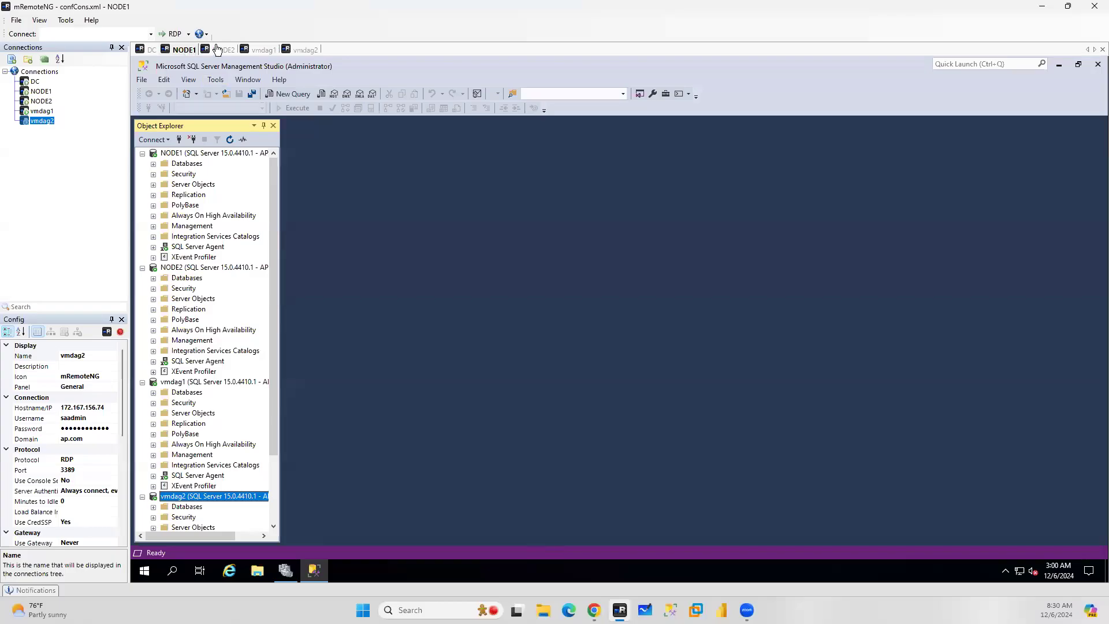
pyautogui.click(286, 571)
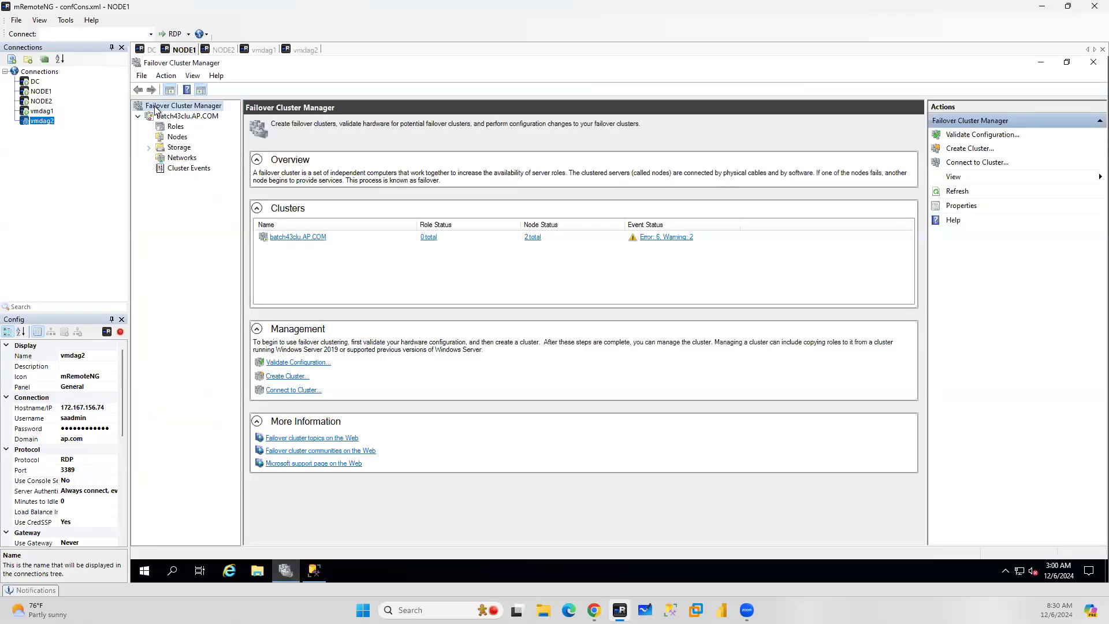
pyautogui.click(176, 136)
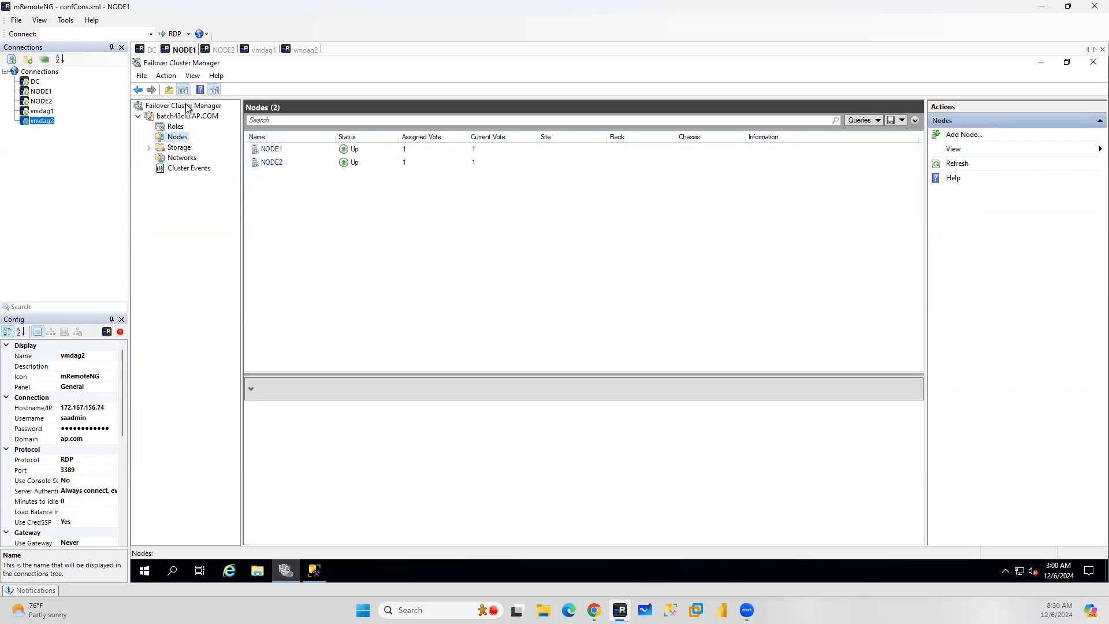
# View the nodes of the batch43dag.AP.COM cluster on vmdag1, then return to the NODE1 session
pyautogui.click(254, 53)
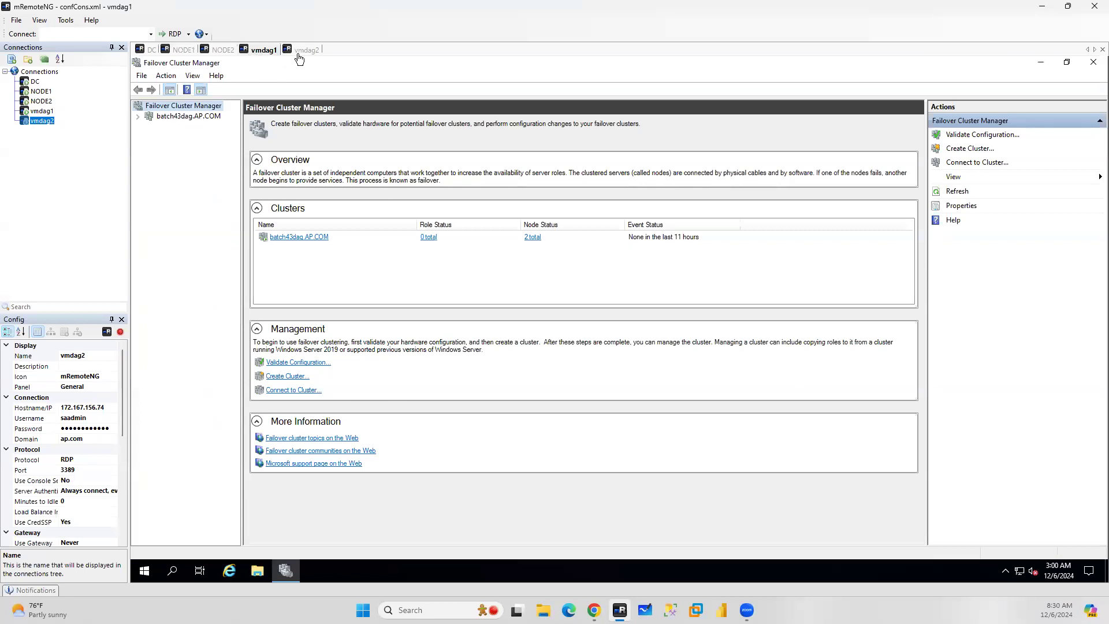
pyautogui.click(138, 116)
pyautogui.click(179, 137)
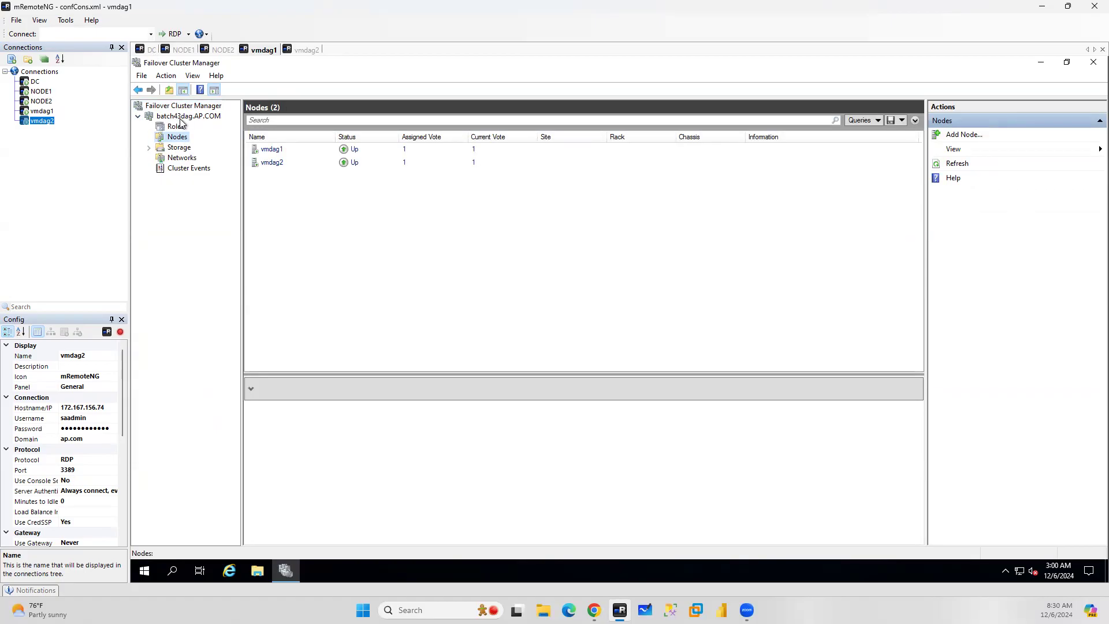
pyautogui.click(184, 50)
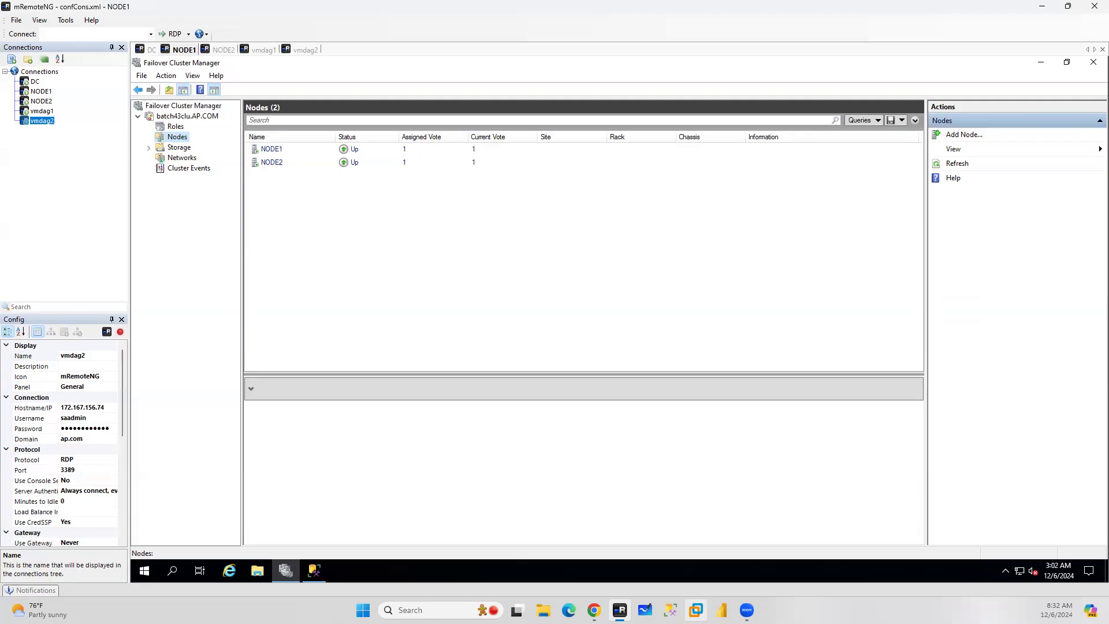
pyautogui.click(696, 611)
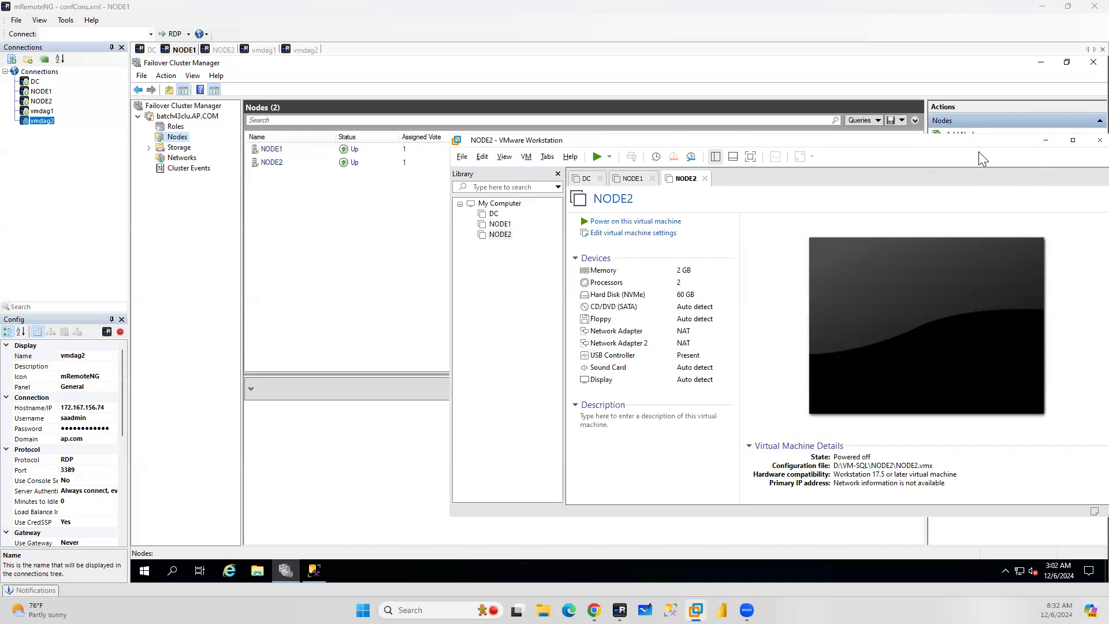
pyautogui.moveTo(973, 144); pyautogui.dragTo(885, 226)
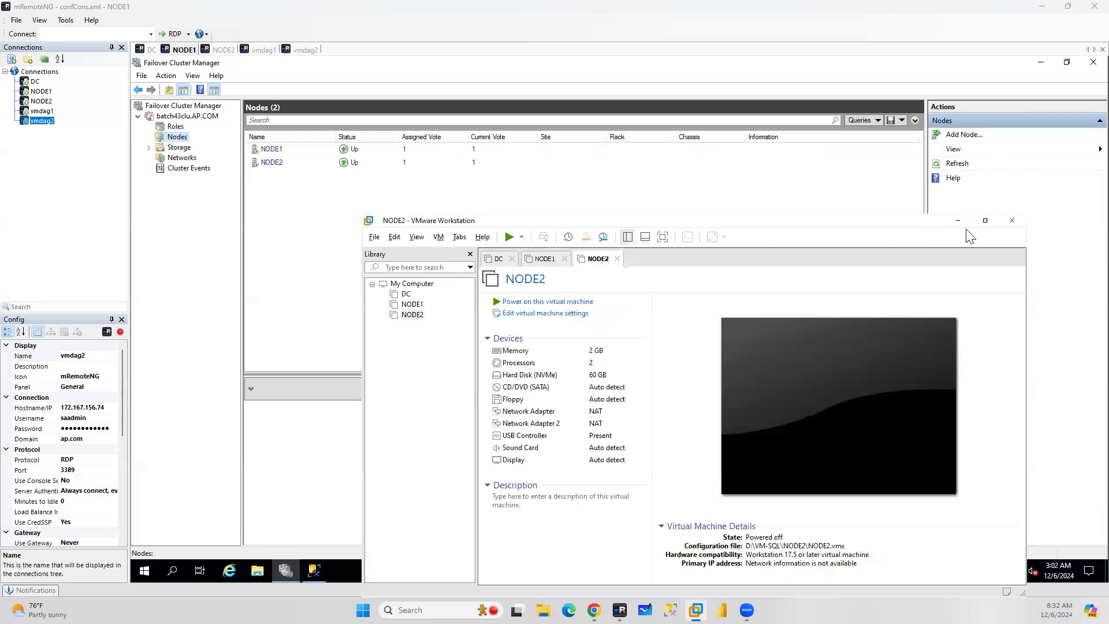
pyautogui.click(952, 222)
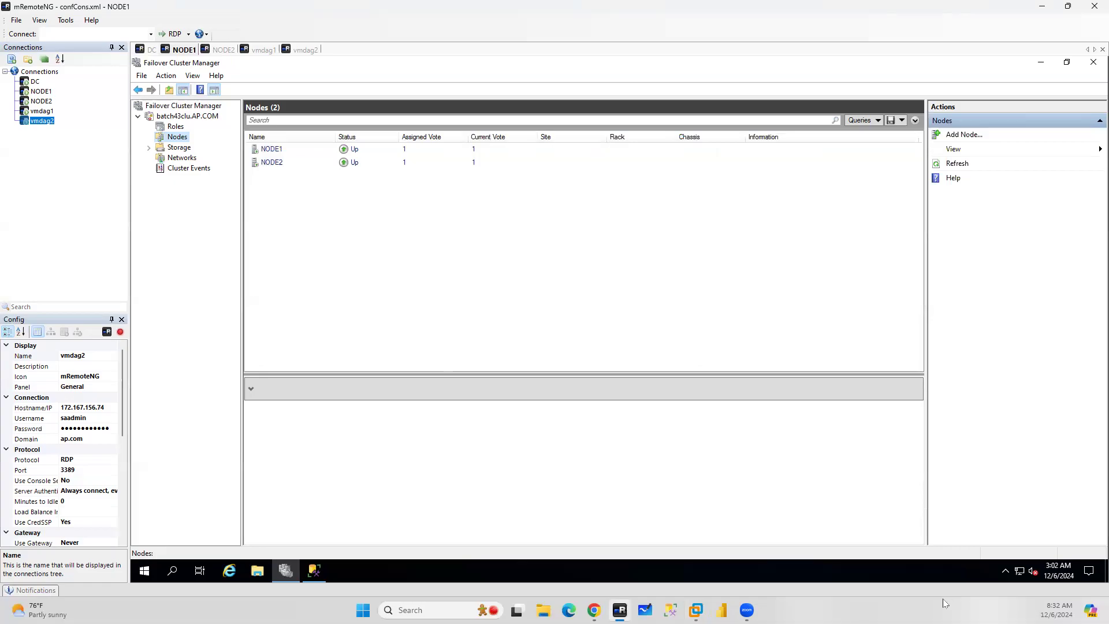
# Switch back to the distributed availability groups article and review its overview and first diagram
pyautogui.moveTo(747, 611)
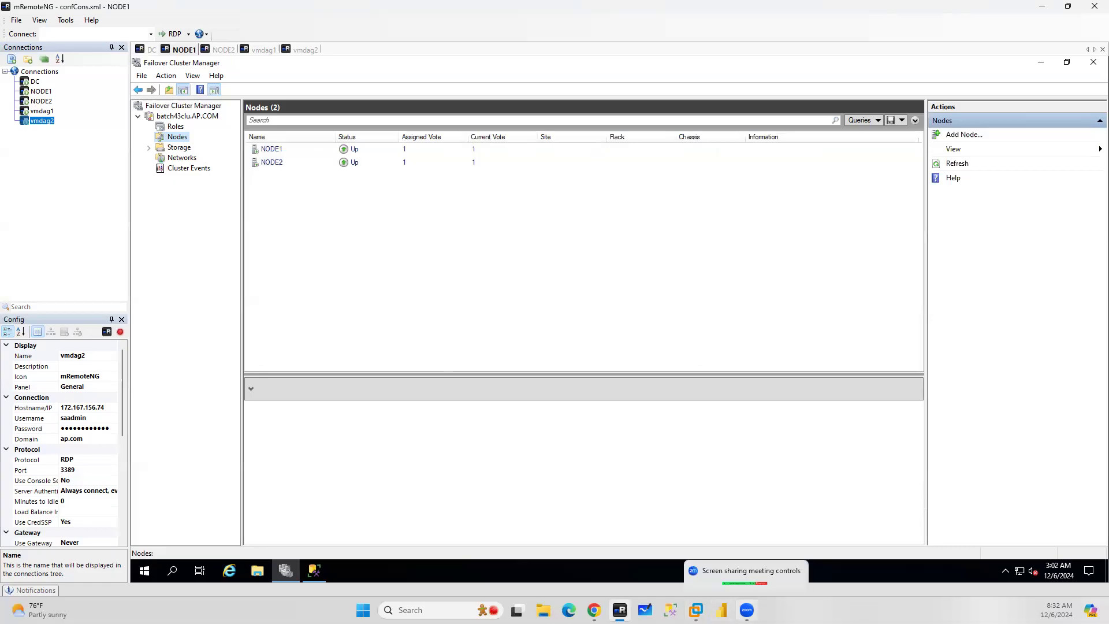
pyautogui.click(594, 610)
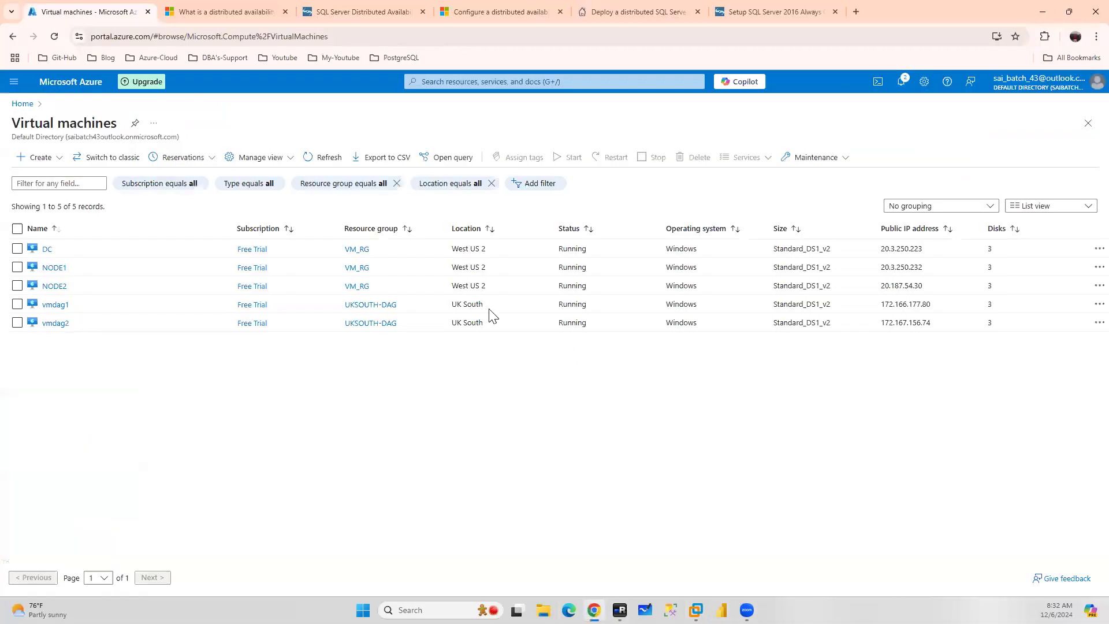
pyautogui.click(225, 11)
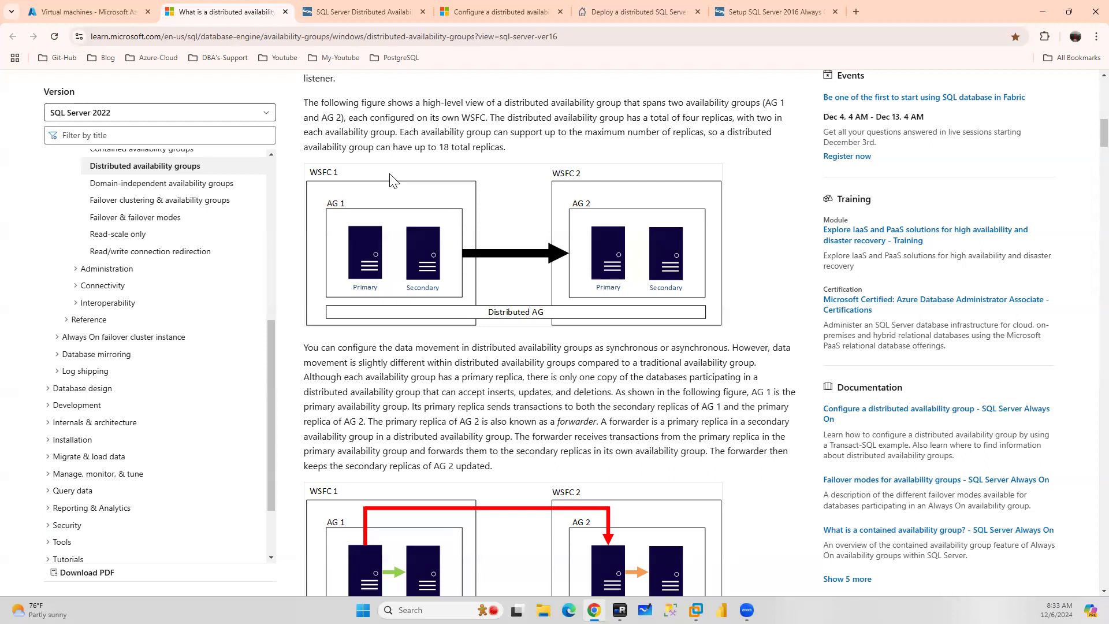
pyautogui.scroll(4, 393, 181)
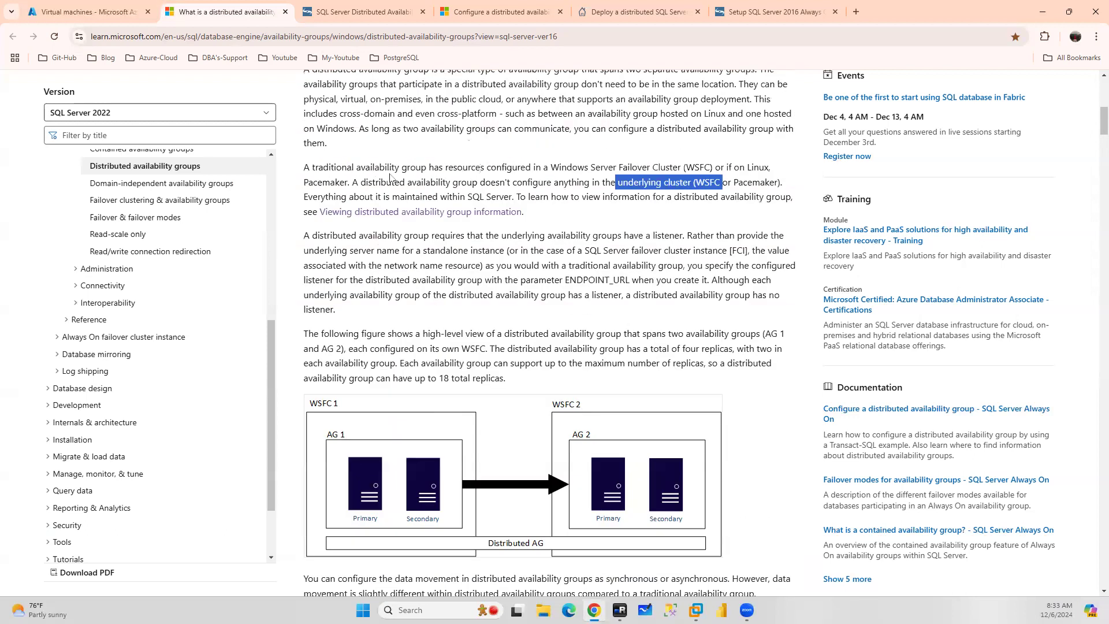
pyautogui.scroll(1, 390, 178)
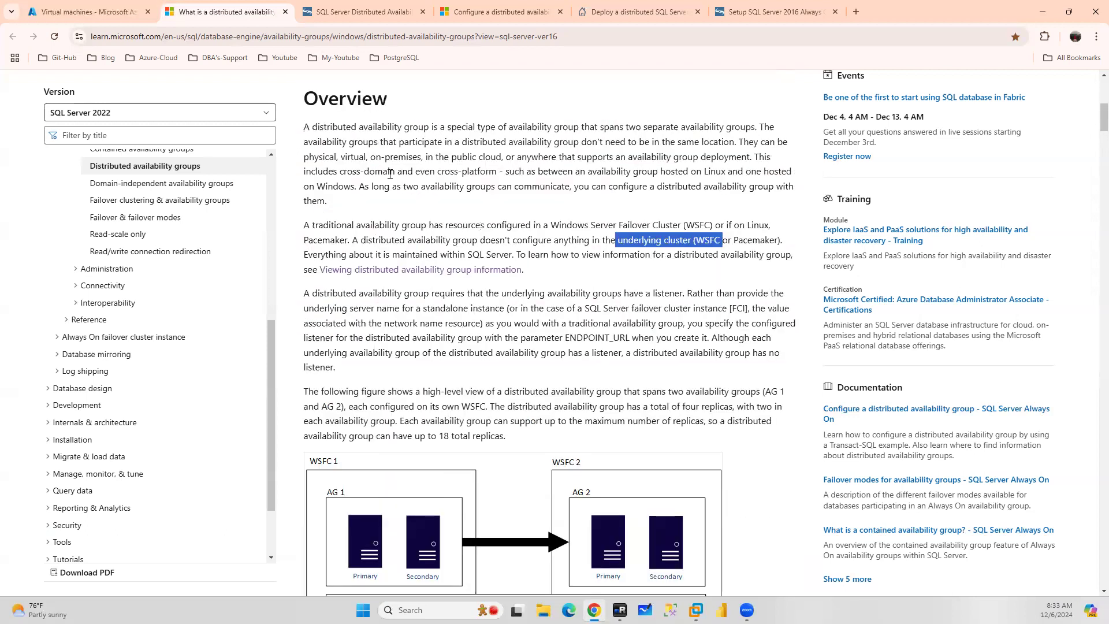
pyautogui.scroll(-2, 390, 173)
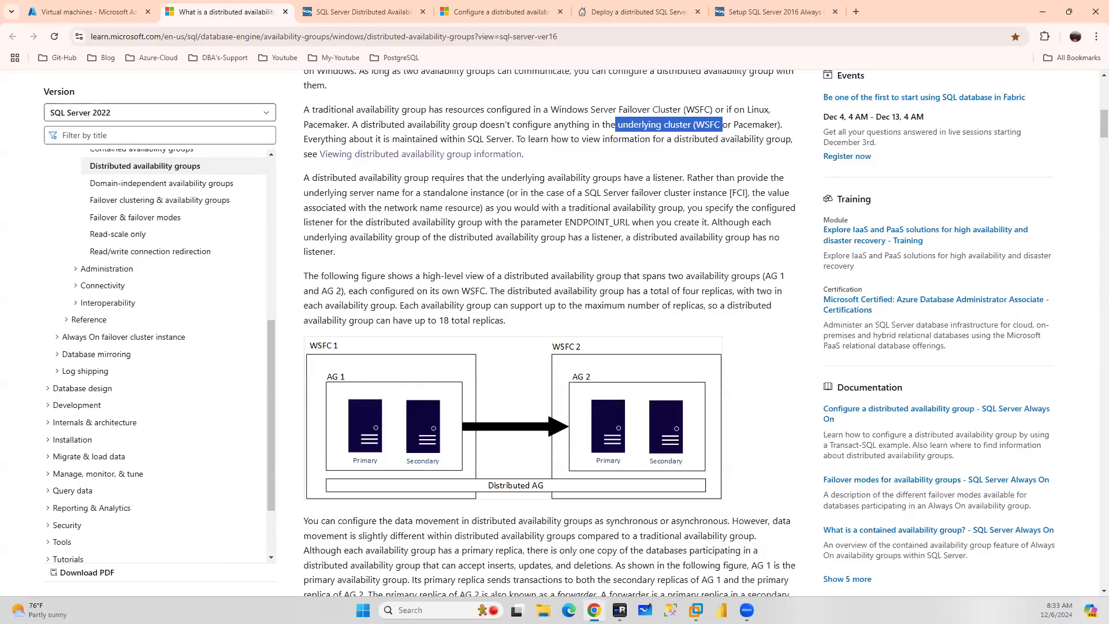
# On the Azure VM list, sketch three server groups with arrows and circle the West US 2 and UK South locations
pyautogui.click(78, 12)
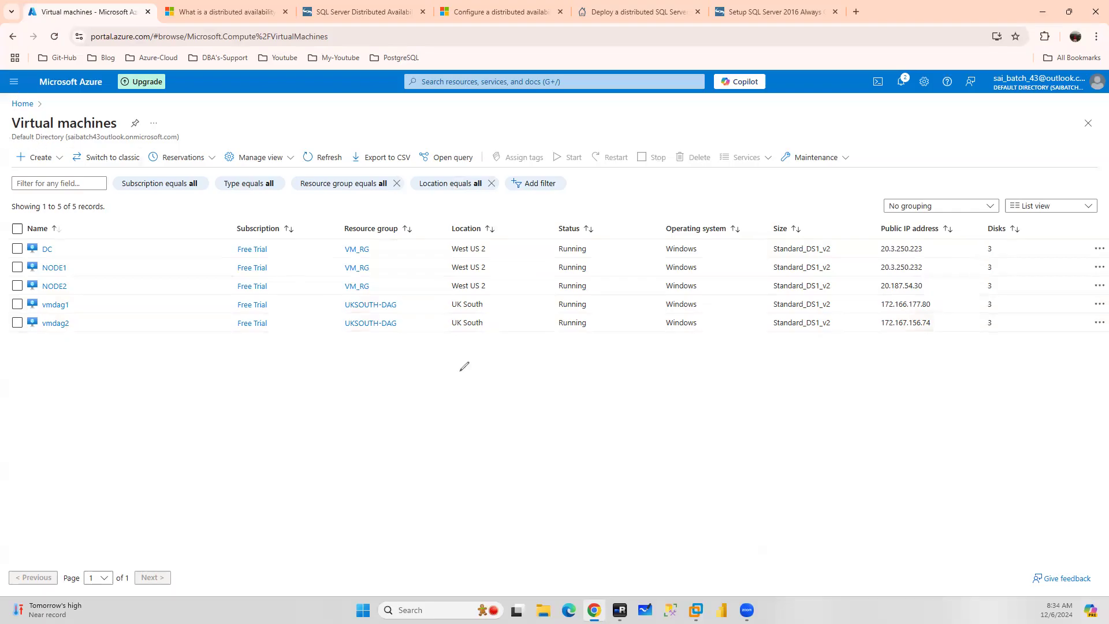
pyautogui.moveTo(460, 371); pyautogui.dragTo(473, 381)
pyautogui.moveTo(629, 391); pyautogui.dragTo(743, 388)
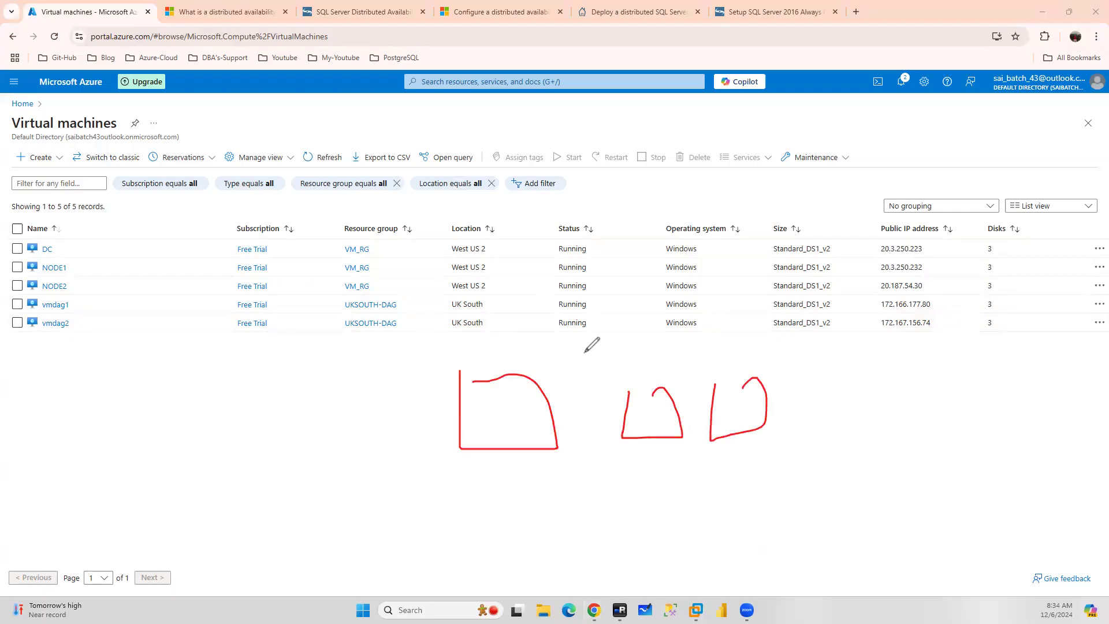
pyautogui.moveTo(500, 379); pyautogui.dragTo(450, 289)
pyautogui.moveTo(641, 395); pyautogui.dragTo(757, 259)
pyautogui.moveTo(747, 391); pyautogui.dragTo(897, 356)
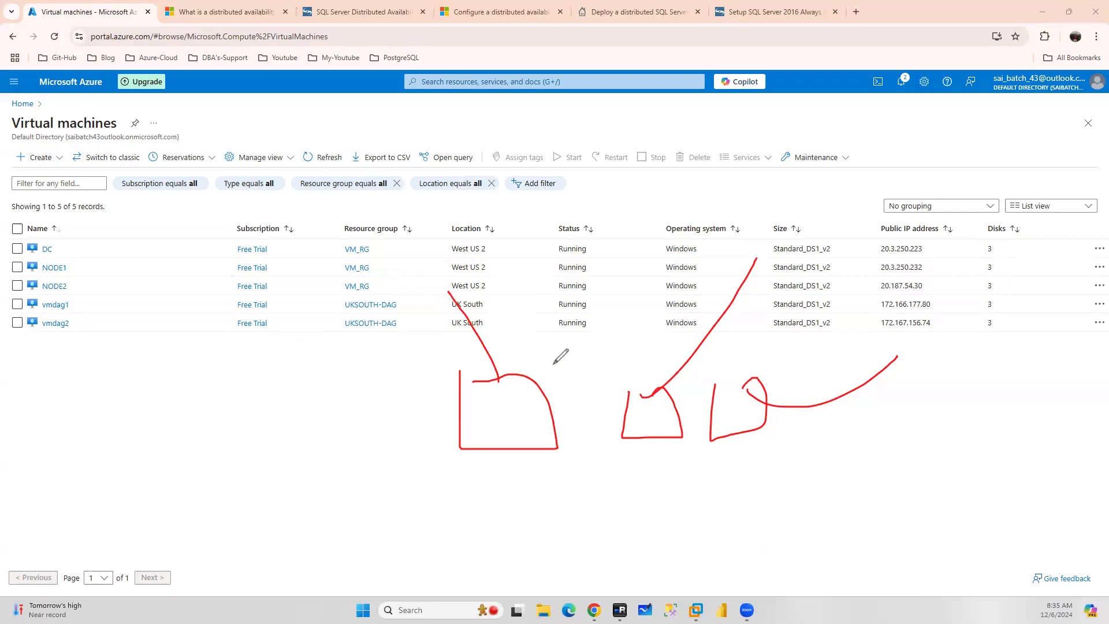
pyautogui.moveTo(500, 256)
pyautogui.mouseDown()
pyautogui.moveTo(429, 271)
pyautogui.moveTo(499, 254)
pyautogui.moveTo(511, 265)
pyautogui.moveTo(411, 299)
pyautogui.moveTo(479, 369)
pyautogui.moveTo(499, 300)
pyautogui.mouseUp()
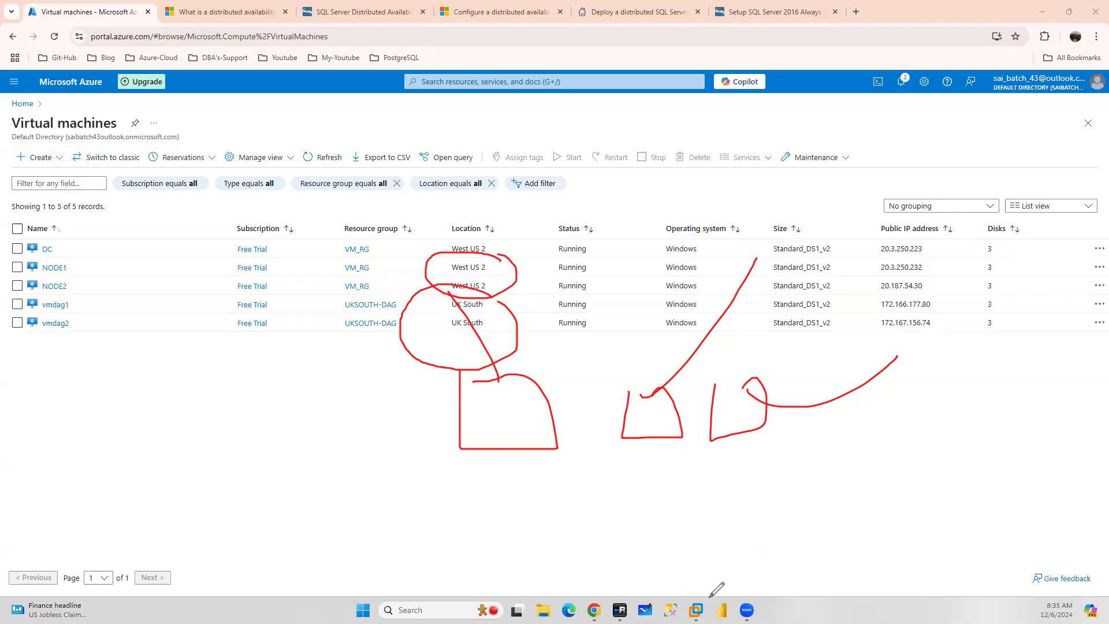
# Draw a sweeping arc on the lower left and write an underlined DAG label beside letters near the VM names
pyautogui.moveTo(697, 605)
pyautogui.mouseDown()
pyautogui.moveTo(677, 560)
pyautogui.moveTo(356, 384)
pyautogui.moveTo(345, 365)
pyautogui.mouseUp()
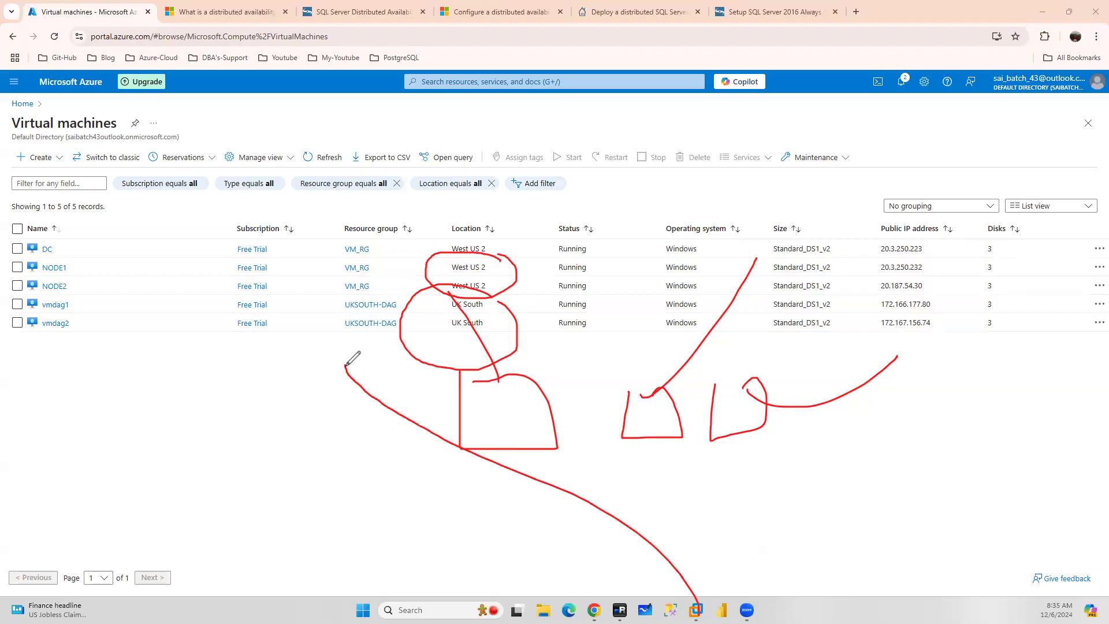
pyautogui.moveTo(188, 442); pyautogui.dragTo(204, 474)
pyautogui.moveTo(235, 429)
pyautogui.mouseDown()
pyautogui.moveTo(236, 461)
pyautogui.moveTo(269, 455)
pyautogui.mouseUp()
pyautogui.moveTo(238, 445)
pyautogui.mouseDown()
pyautogui.moveTo(258, 427)
pyautogui.moveTo(271, 439)
pyautogui.moveTo(296, 407)
pyautogui.mouseUp()
pyautogui.moveTo(309, 410); pyautogui.dragTo(322, 453)
pyautogui.moveTo(98, 263); pyautogui.dragTo(128, 328)
pyautogui.moveTo(172, 261); pyautogui.dragTo(152, 362)
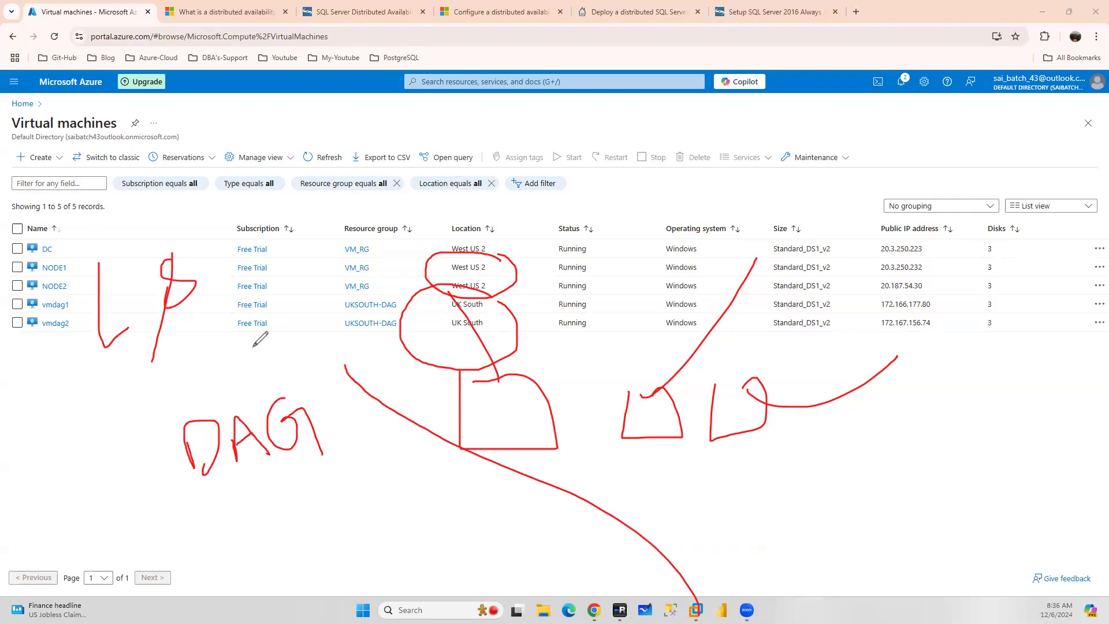
pyautogui.moveTo(125, 520); pyautogui.dragTo(359, 494)
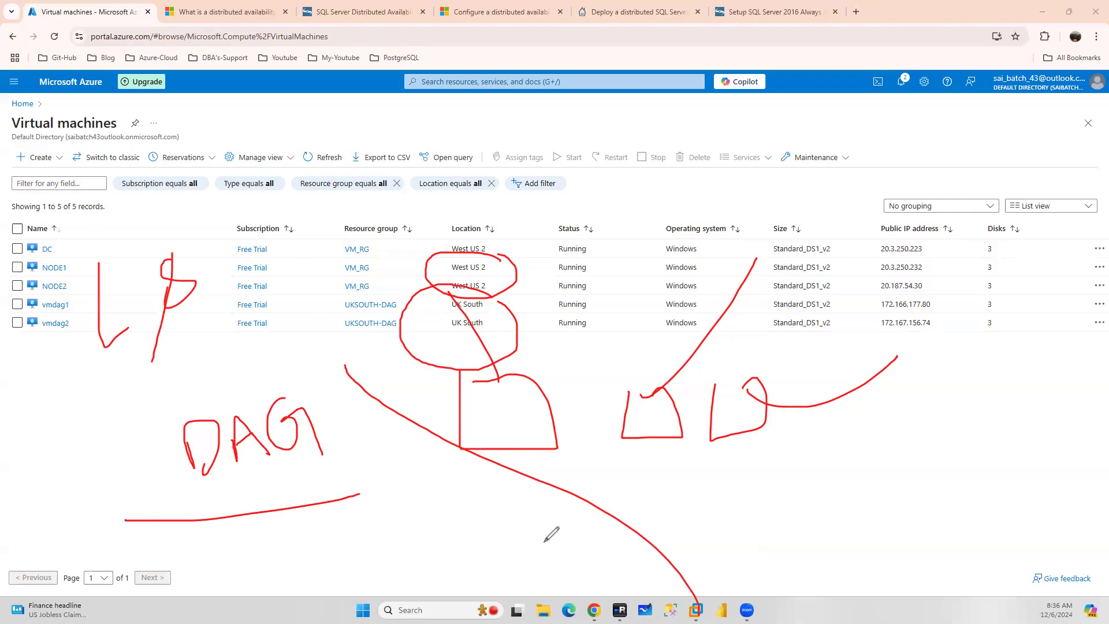
# Sketch three more server groups under an arc at the lower right of the VM list
pyautogui.moveTo(876, 444); pyautogui.dragTo(881, 450)
pyautogui.moveTo(963, 442)
pyautogui.mouseDown()
pyautogui.moveTo(1000, 490)
pyautogui.moveTo(1016, 488)
pyautogui.mouseUp()
pyautogui.moveTo(1044, 427); pyautogui.dragTo(1041, 490)
pyautogui.moveTo(856, 439)
pyautogui.mouseDown()
pyautogui.moveTo(946, 405)
pyautogui.moveTo(1090, 401)
pyautogui.mouseUp()
pyautogui.moveTo(960, 341)
pyautogui.mouseDown()
pyautogui.moveTo(990, 308)
pyautogui.moveTo(1064, 340)
pyautogui.mouseUp()
pyautogui.moveTo(1003, 566)
pyautogui.mouseDown()
pyautogui.moveTo(1034, 516)
pyautogui.moveTo(1034, 573)
pyautogui.mouseUp()
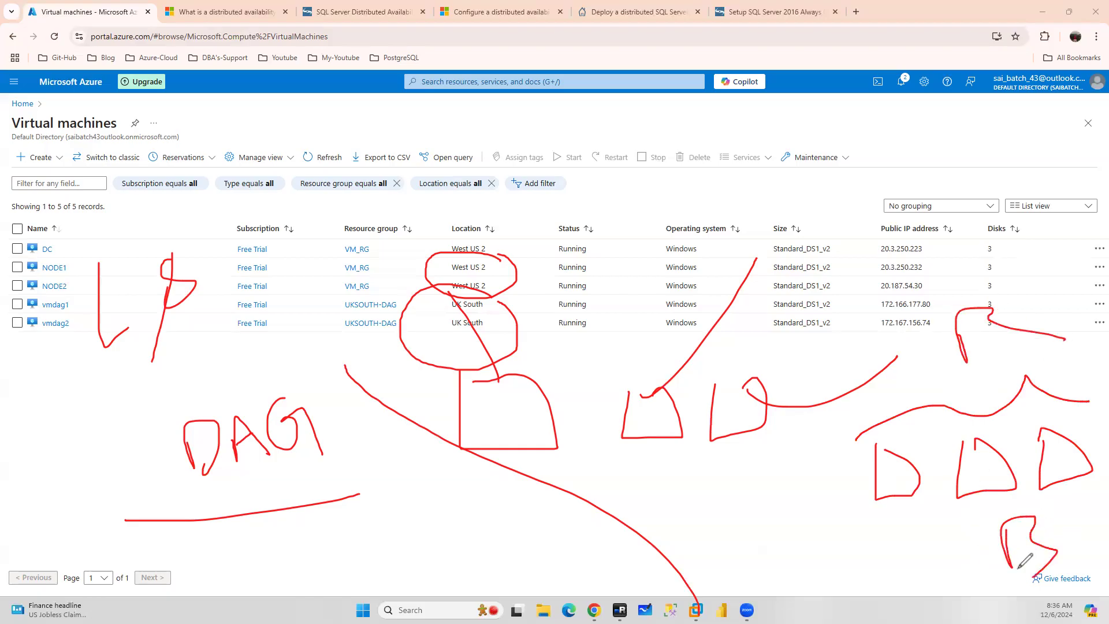
# Sketch another set of server groups near the top with a vertical line and connecting arcs
pyautogui.moveTo(711, 165); pyautogui.dragTo(765, 189)
pyautogui.moveTo(770, 179)
pyautogui.mouseDown()
pyautogui.moveTo(792, 208)
pyautogui.moveTo(852, 199)
pyautogui.moveTo(832, 169)
pyautogui.moveTo(901, 196)
pyautogui.mouseUp()
pyautogui.moveTo(803, 107); pyautogui.dragTo(803, 167)
pyautogui.moveTo(809, 273); pyautogui.dragTo(807, 286)
pyautogui.moveTo(721, 164)
pyautogui.mouseDown()
pyautogui.moveTo(679, 154)
pyautogui.moveTo(712, 161)
pyautogui.mouseUp()
pyautogui.moveTo(622, 172)
pyautogui.mouseDown()
pyautogui.moveTo(613, 145)
pyautogui.moveTo(623, 171)
pyautogui.mouseUp()
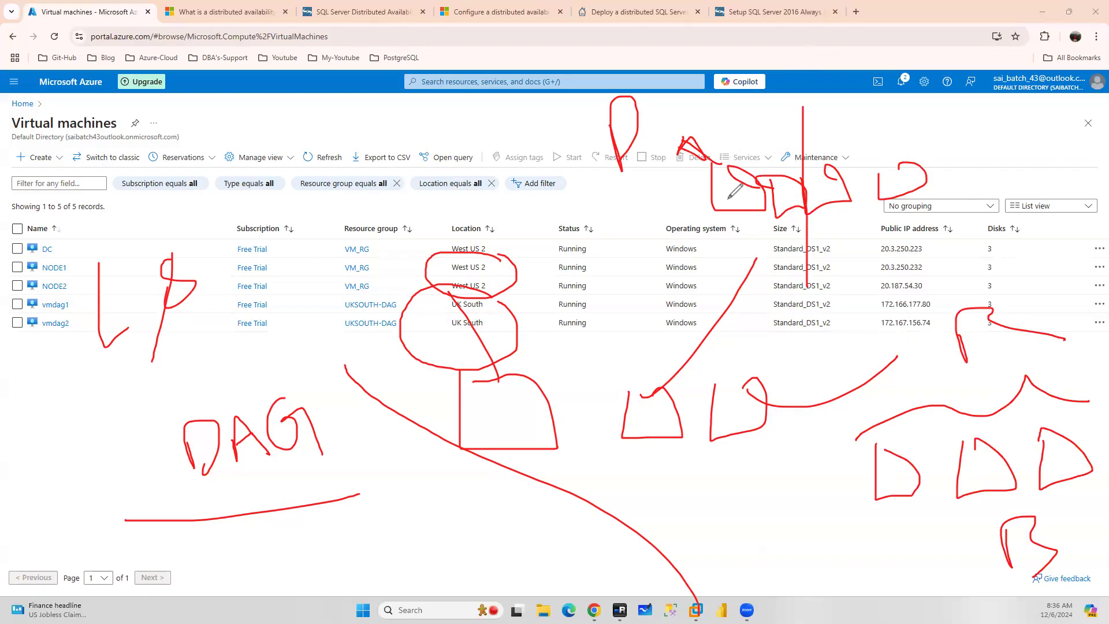
pyautogui.moveTo(776, 167)
pyautogui.mouseDown()
pyautogui.moveTo(825, 141)
pyautogui.moveTo(899, 141)
pyautogui.mouseUp()
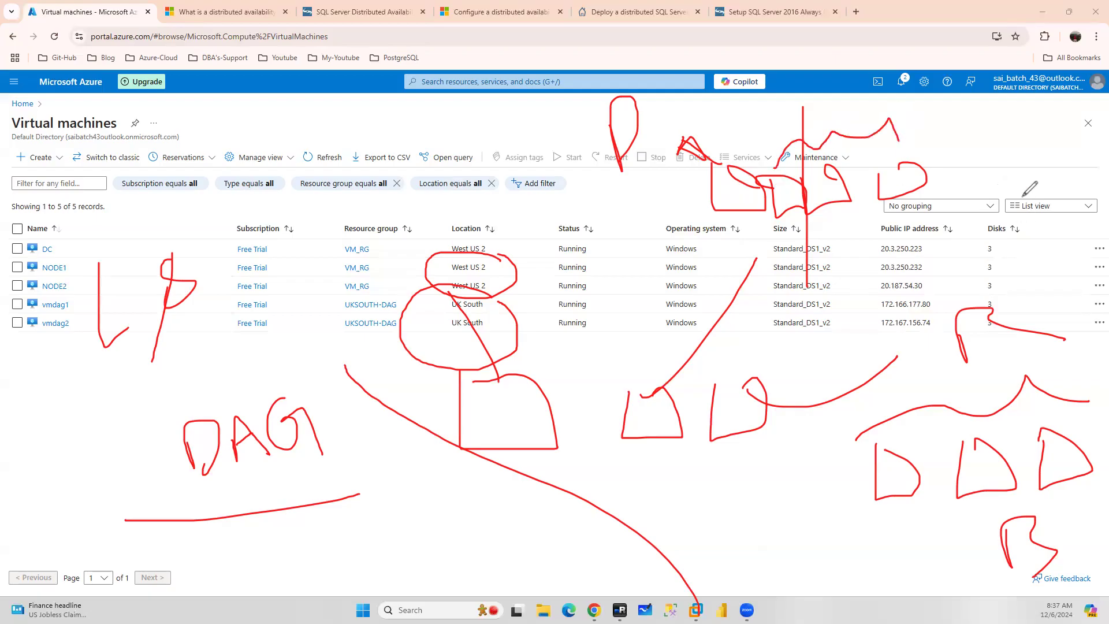
pyautogui.moveTo(714, 198); pyautogui.dragTo(642, 200)
pyautogui.moveTo(746, 173)
pyautogui.mouseDown()
pyautogui.moveTo(893, 131)
pyautogui.moveTo(903, 149)
pyautogui.mouseUp()
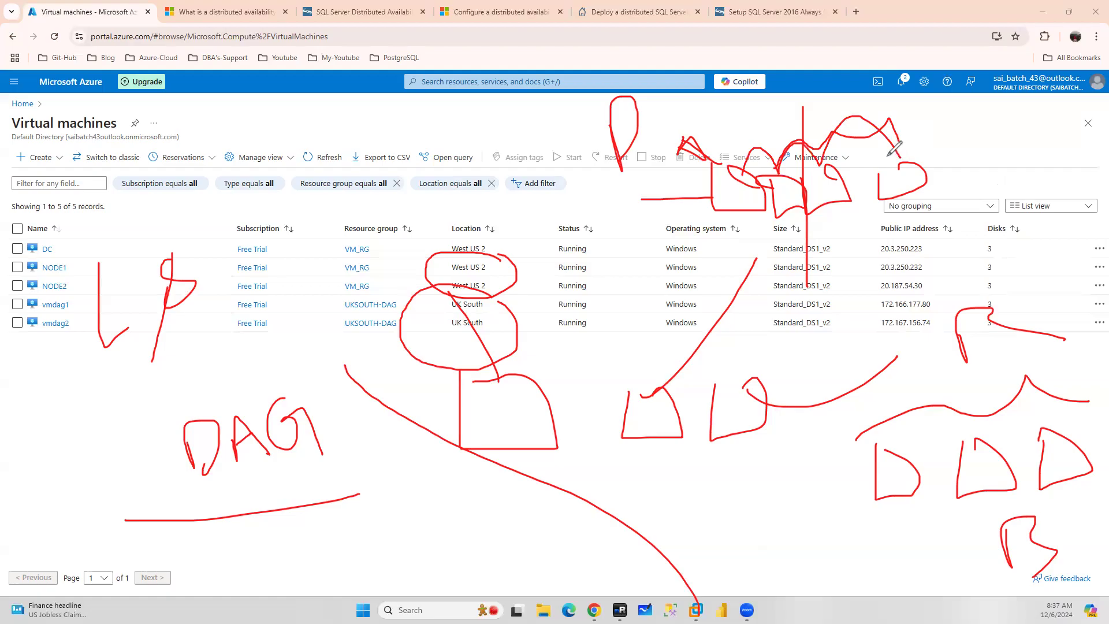
# Write DAG above the upper group and circle its connecting links
pyautogui.moveTo(439, 129)
pyautogui.mouseDown()
pyautogui.moveTo(432, 169)
pyautogui.moveTo(444, 133)
pyautogui.mouseUp()
pyautogui.moveTo(455, 137)
pyautogui.mouseDown()
pyautogui.moveTo(460, 163)
pyautogui.moveTo(495, 153)
pyautogui.mouseUp()
pyautogui.moveTo(507, 110)
pyautogui.mouseDown()
pyautogui.moveTo(520, 139)
pyautogui.moveTo(527, 118)
pyautogui.mouseUp()
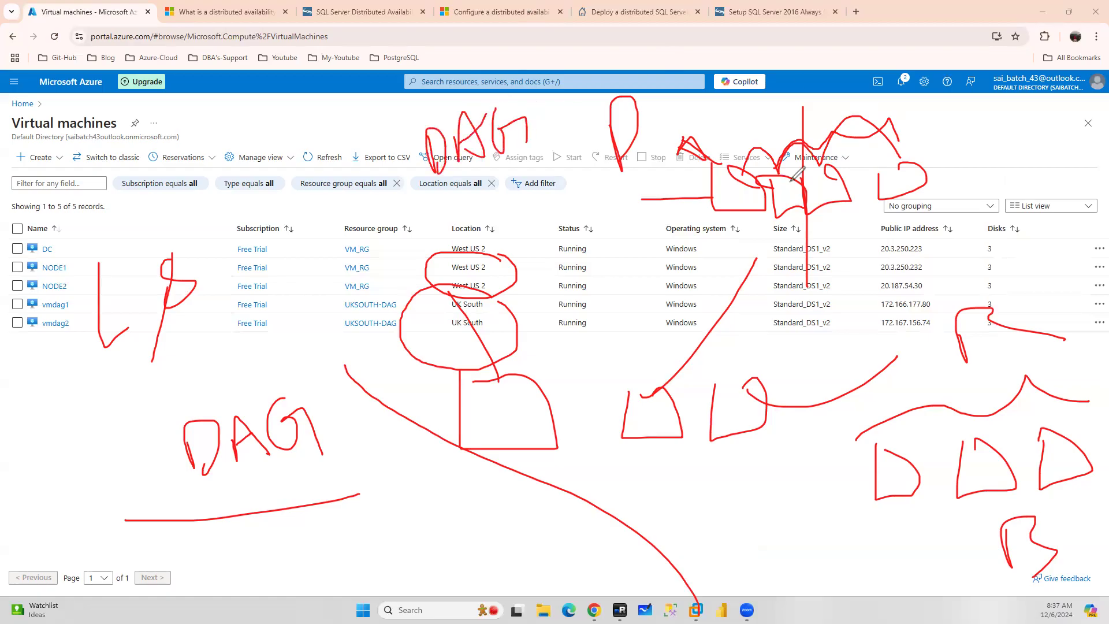
pyautogui.moveTo(717, 171)
pyautogui.mouseDown()
pyautogui.moveTo(763, 144)
pyautogui.moveTo(814, 151)
pyautogui.mouseUp()
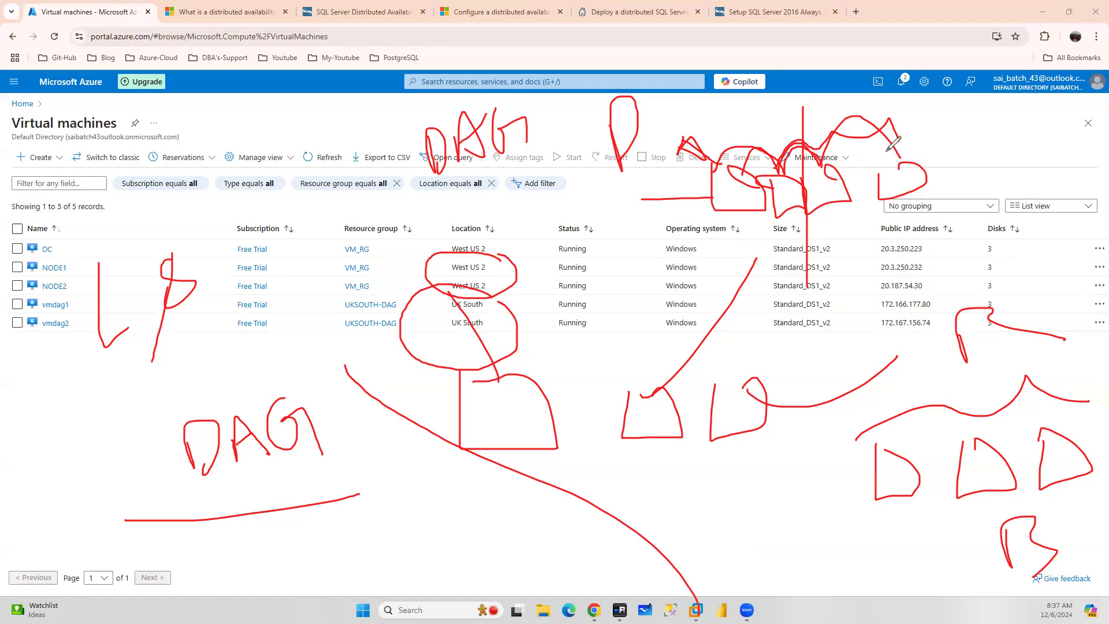
pyautogui.moveTo(823, 171)
pyautogui.mouseDown()
pyautogui.moveTo(818, 207)
pyautogui.moveTo(810, 180)
pyautogui.moveTo(852, 163)
pyautogui.moveTo(806, 207)
pyautogui.mouseUp()
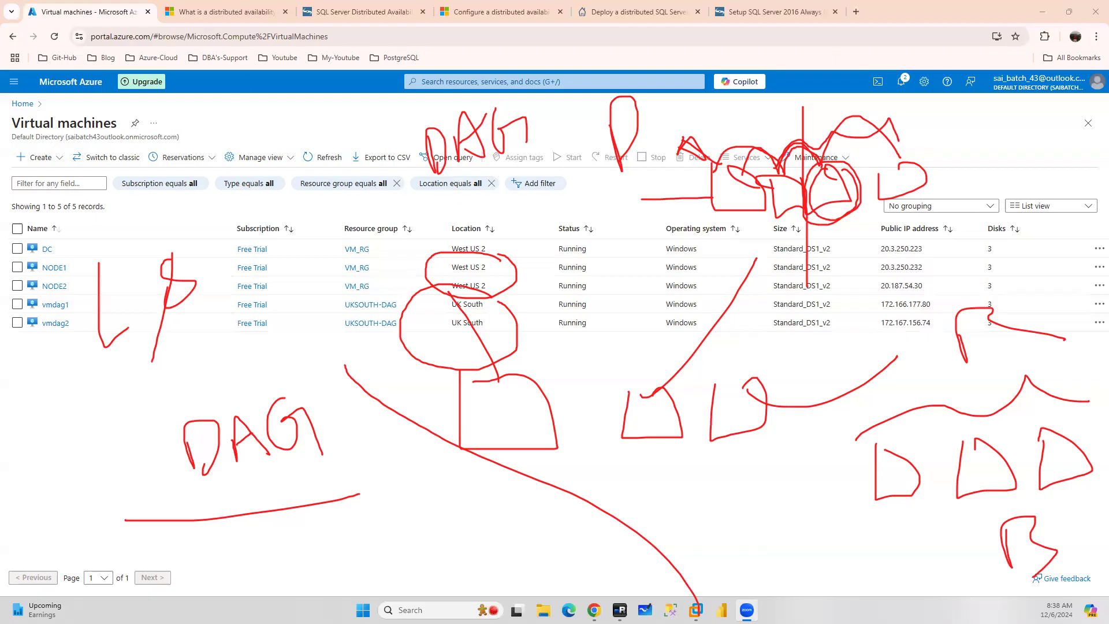
# Clear the annotations and return to the article's distributed availability group diagram
pyautogui.click(54, 237)
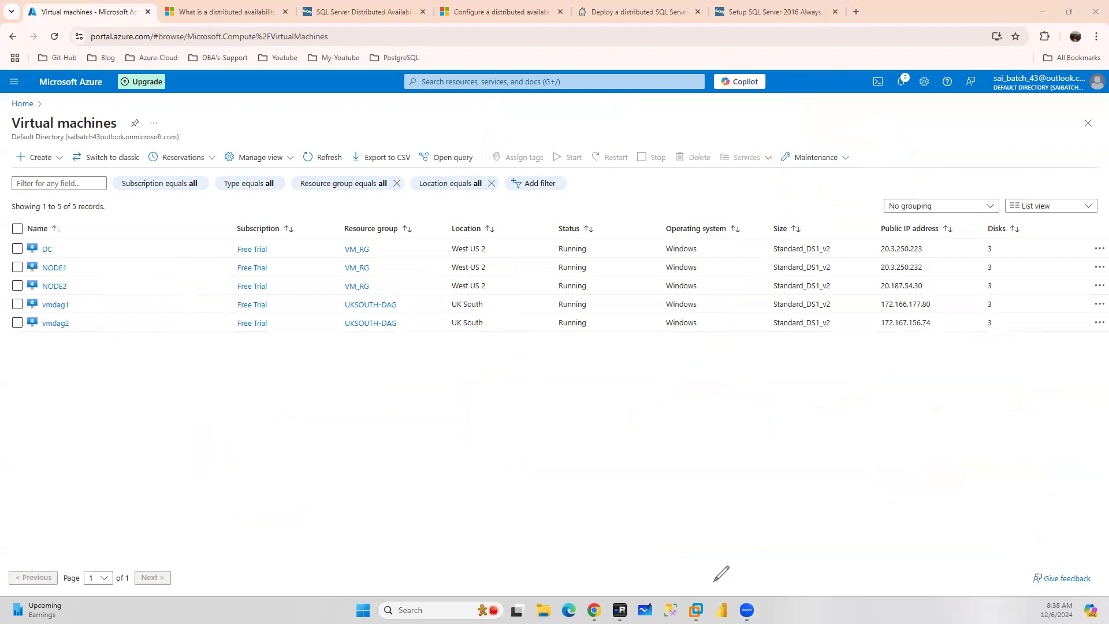
pyautogui.click(228, 11)
pyautogui.scroll(-2, 672, 243)
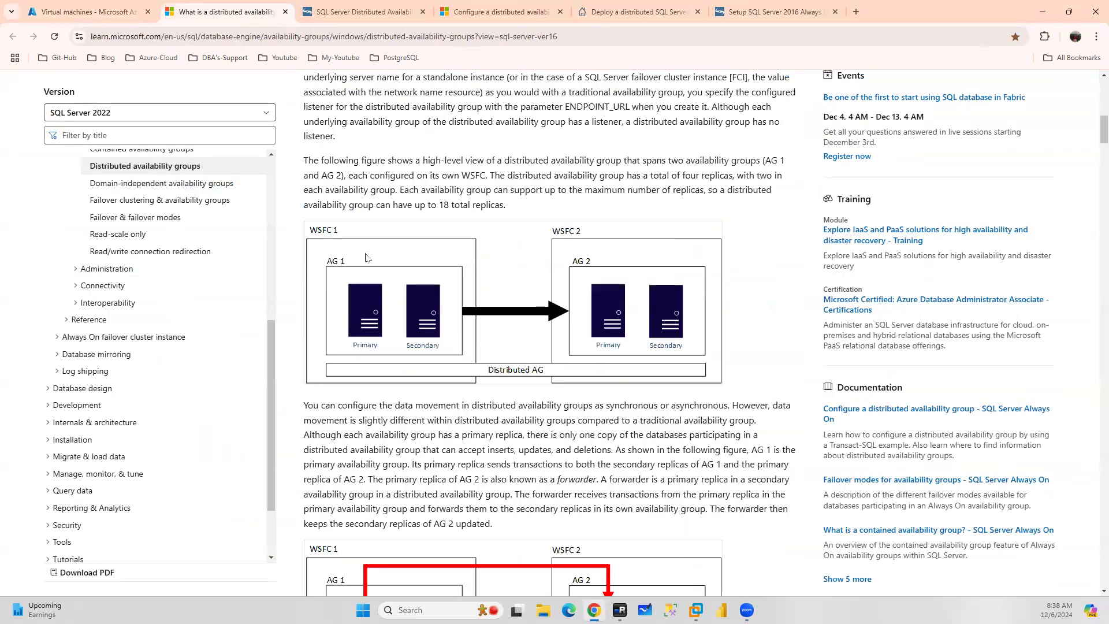
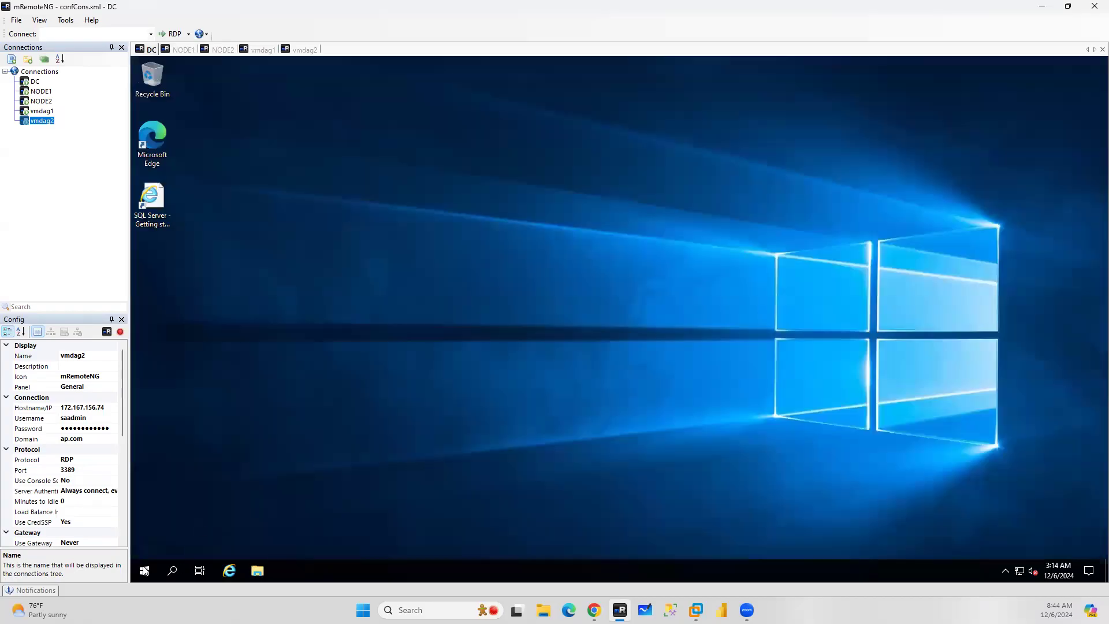
# Open Active Directory Users and Computers (dsa.msc) from the Run dialog on the DC server
pyautogui.rightClick(144, 571)
pyautogui.click(168, 513)
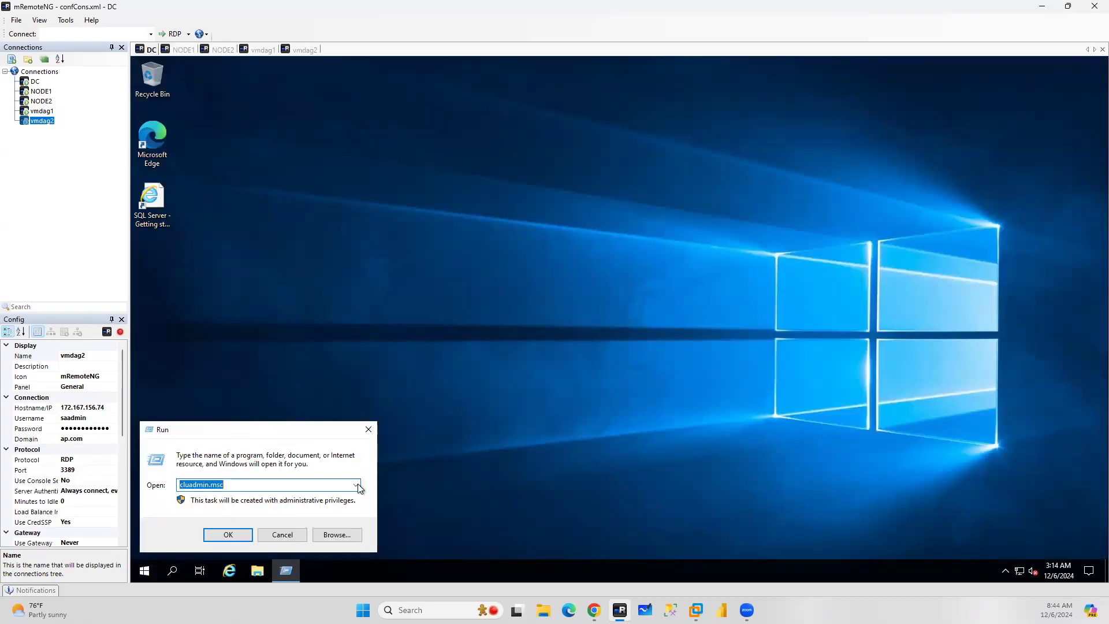
pyautogui.click(356, 485)
pyautogui.click(228, 534)
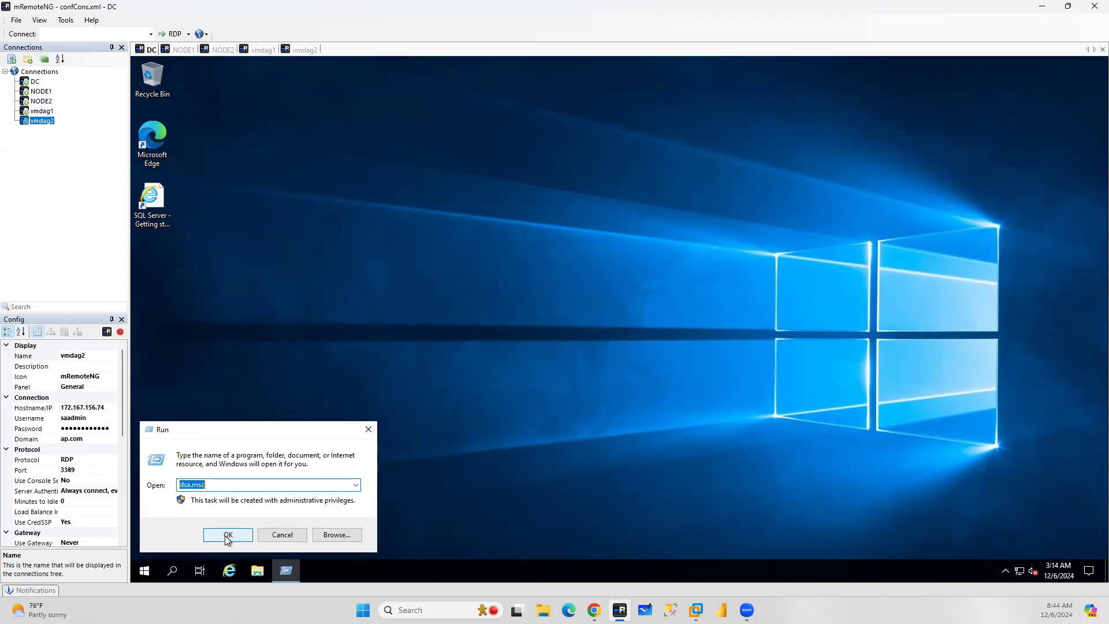
pyautogui.click(228, 534)
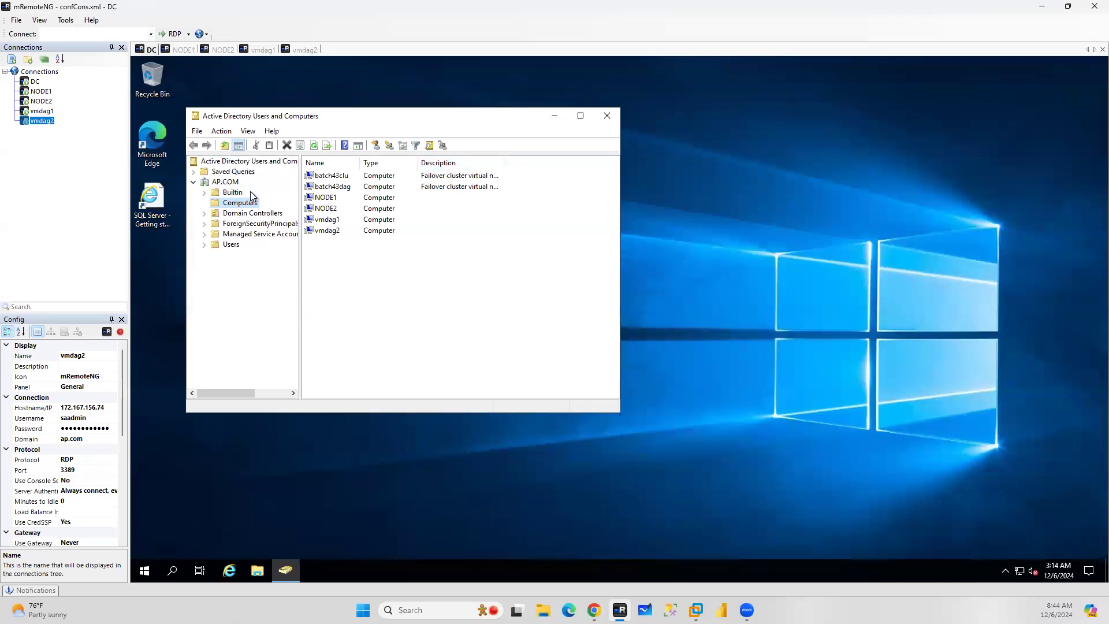
# Select the NODE1, NODE2, vmdag1 and vmdag2 computer objects in the domain's Computers container
pyautogui.moveTo(358, 247); pyautogui.dragTo(327, 188)
pyautogui.moveTo(354, 245); pyautogui.dragTo(358, 192)
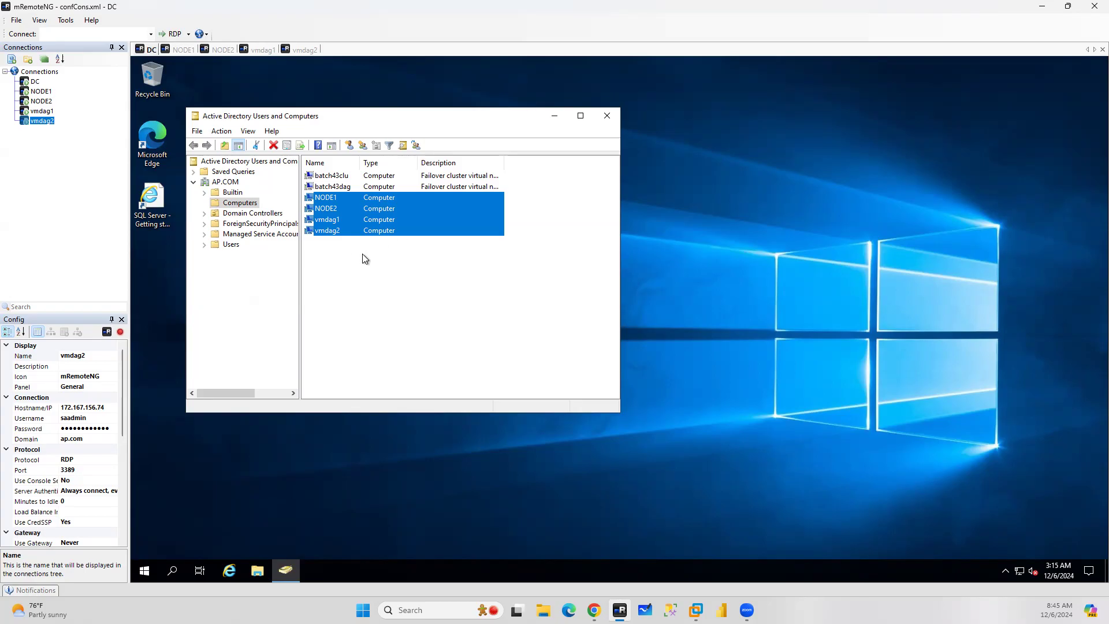
pyautogui.click(335, 261)
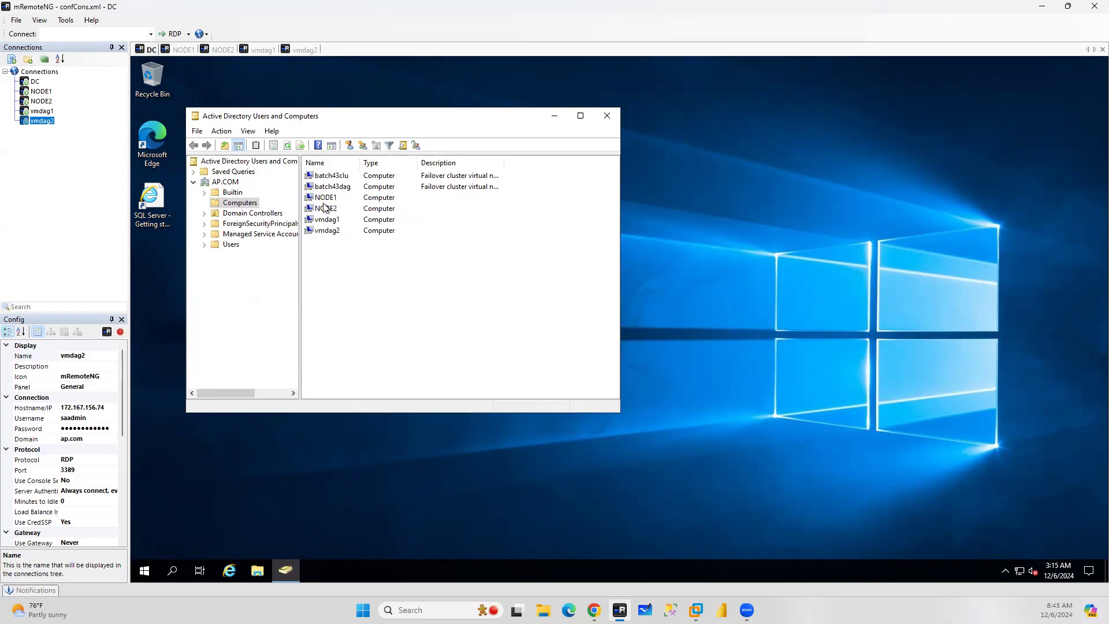
# Review the nodes of the batch43clu and batch43dag clusters in Failover Cluster Manager on NODE1 and vmdag1
pyautogui.click(183, 51)
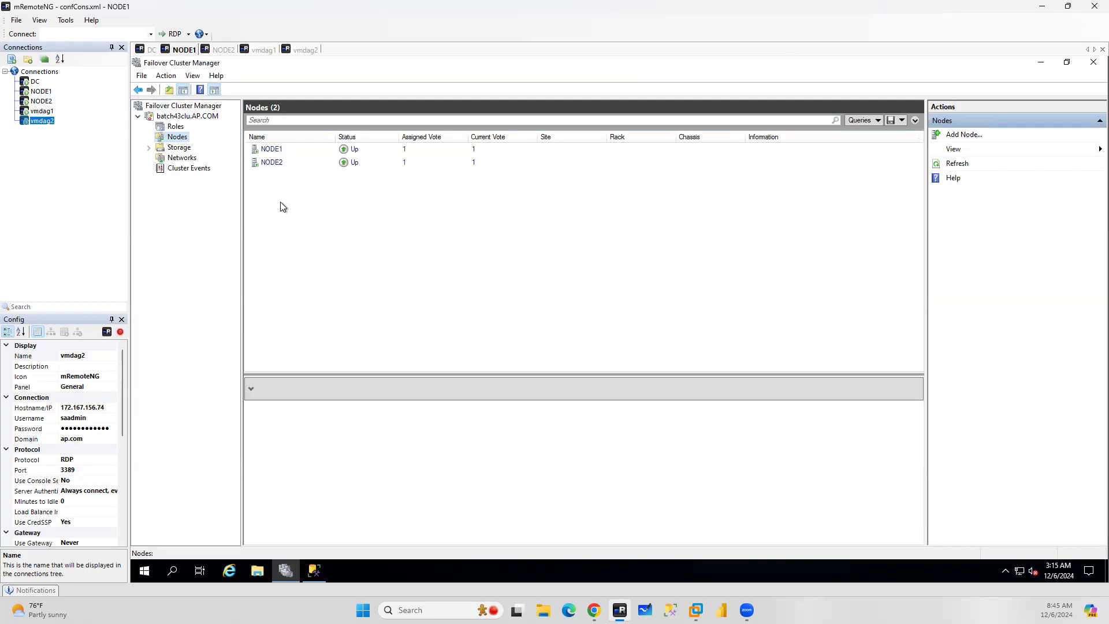
pyautogui.click(279, 165)
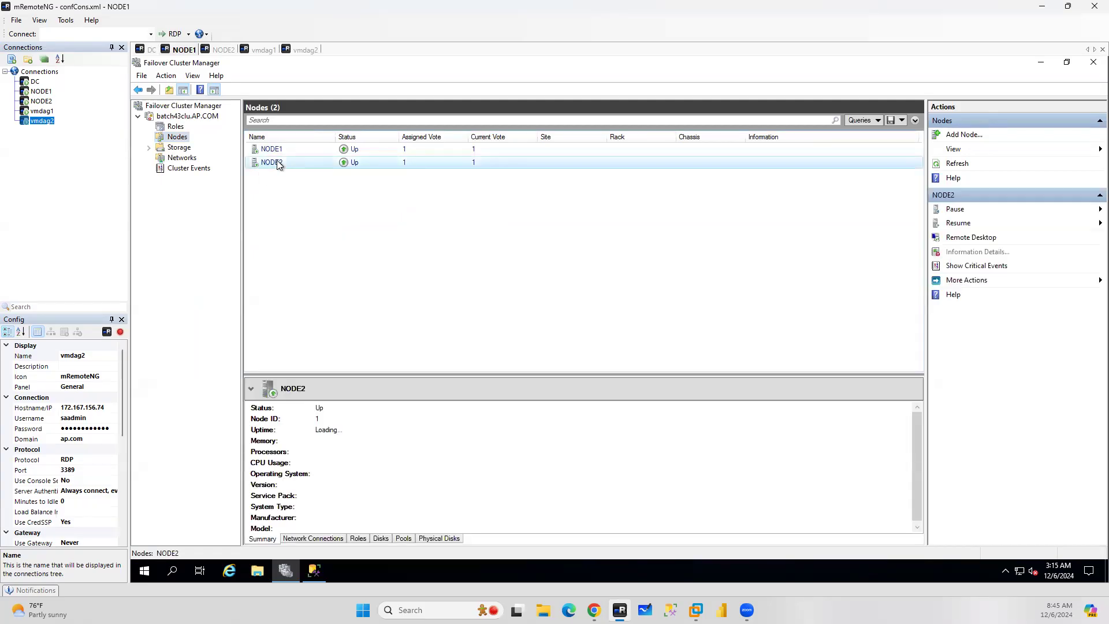
pyautogui.rightClick(278, 163)
pyautogui.moveTo(257, 245)
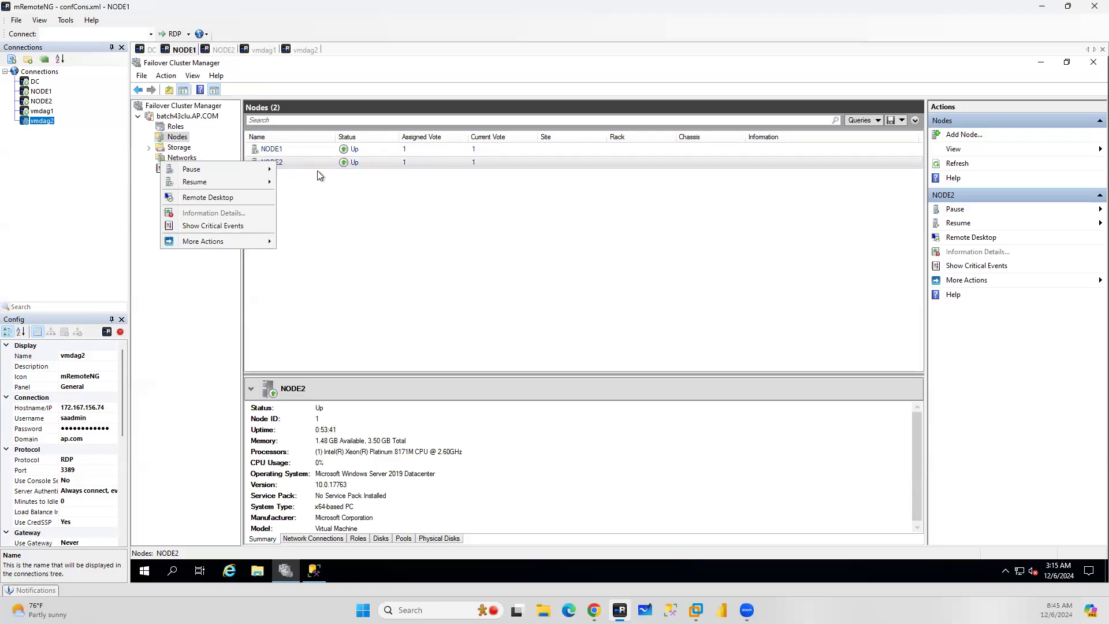
pyautogui.click(272, 51)
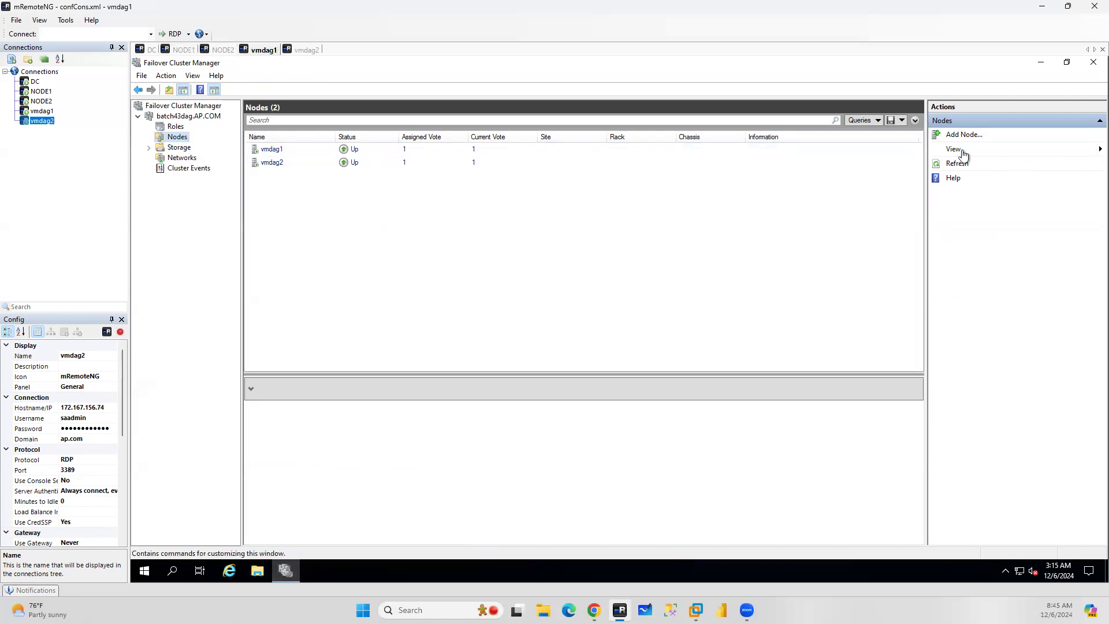
pyautogui.click(184, 106)
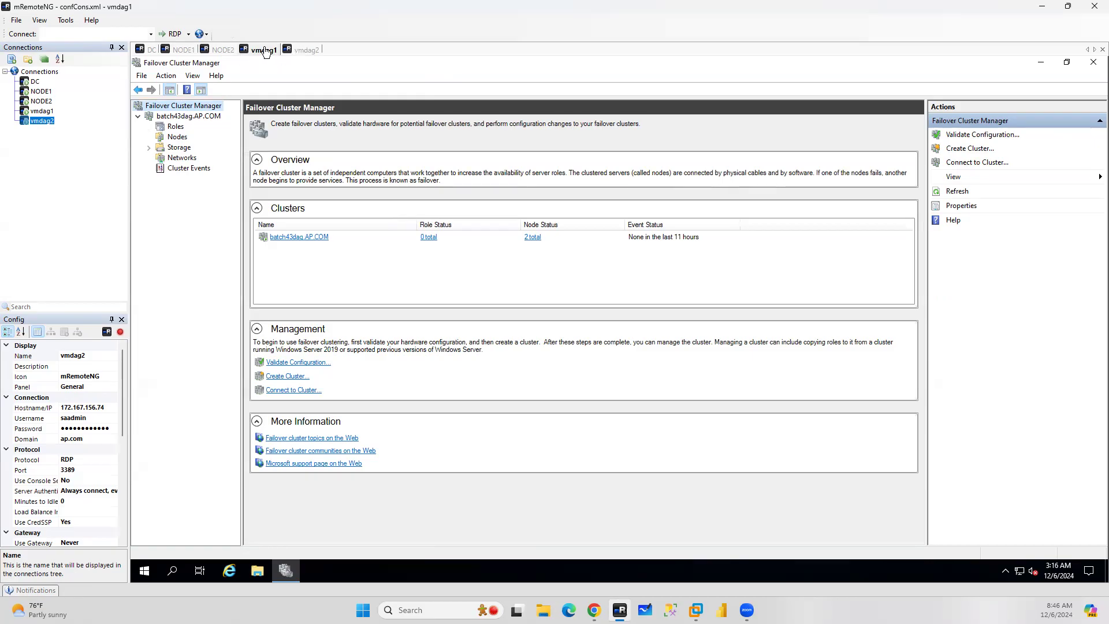
pyautogui.click(177, 136)
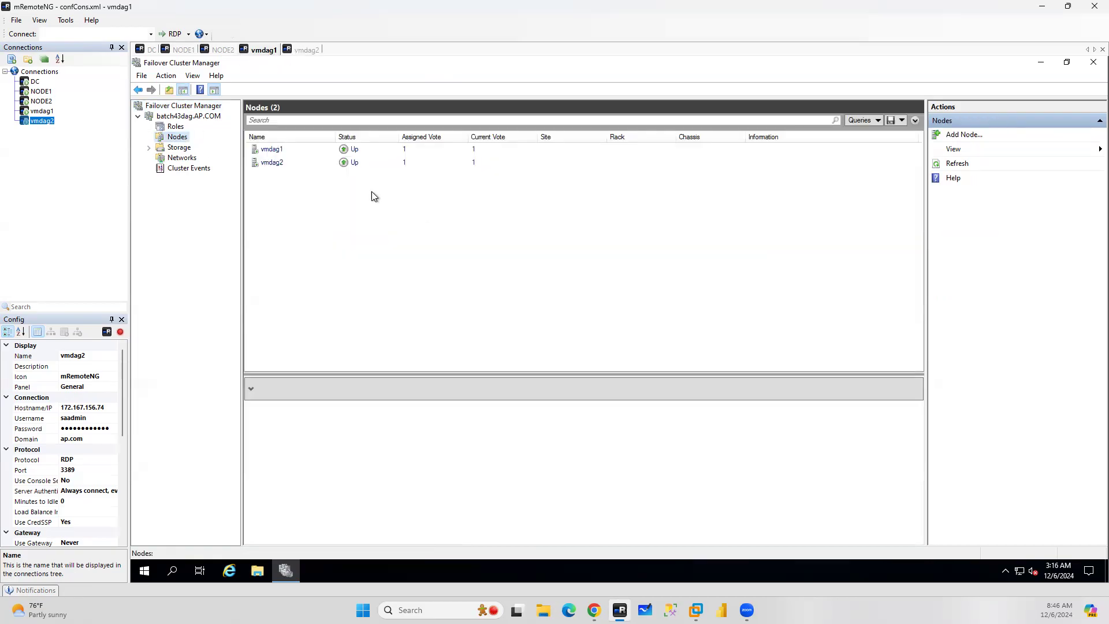
pyautogui.click(184, 50)
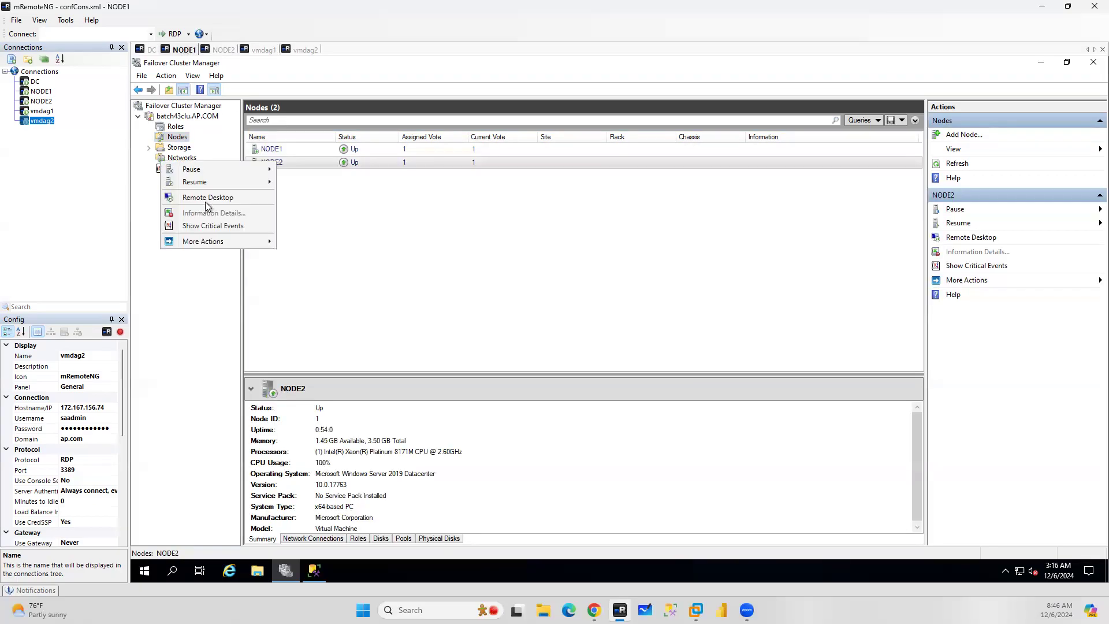
pyautogui.click(409, 223)
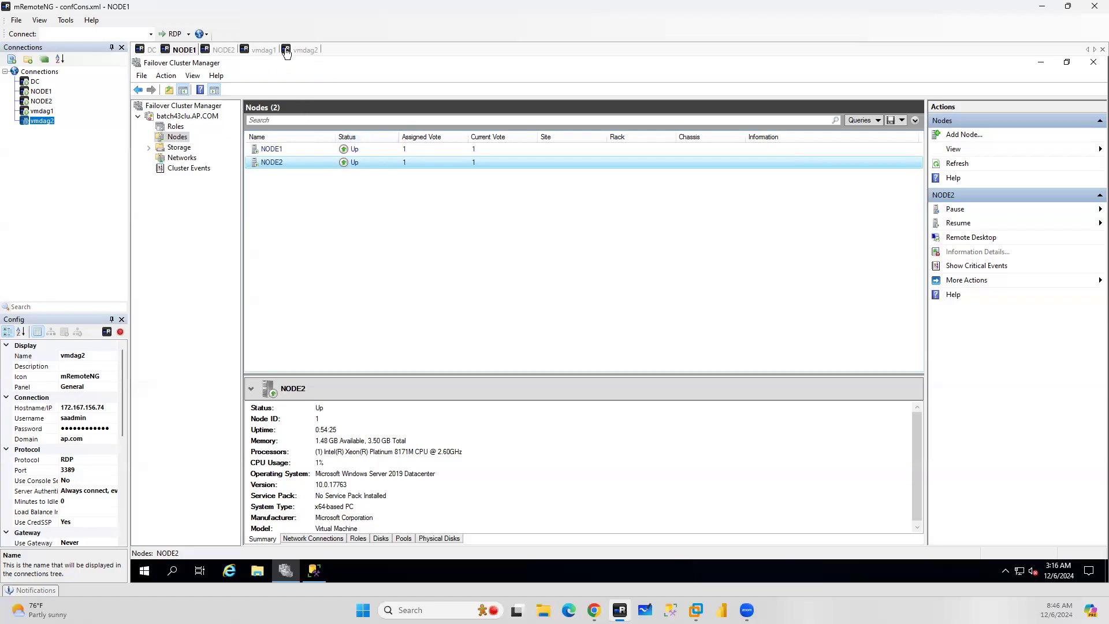
# Switch between the DC, NODE1, NODE2, vmdag1 and vmdag2 remote sessions to review each server's open consoles
pyautogui.moveTo(696, 611)
pyautogui.click(261, 49)
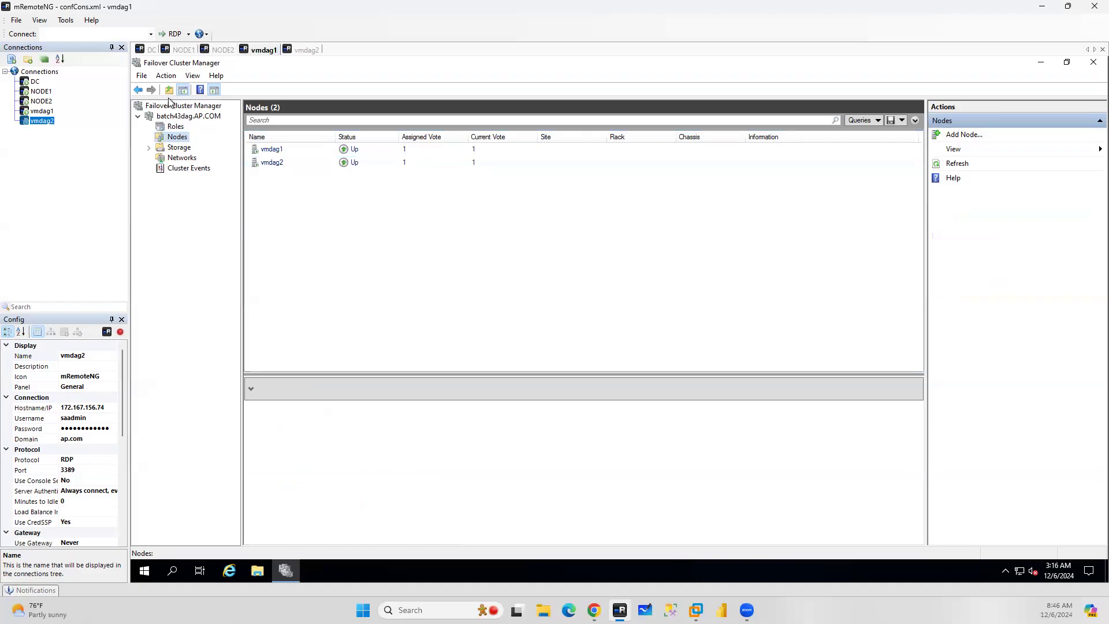
pyautogui.click(183, 50)
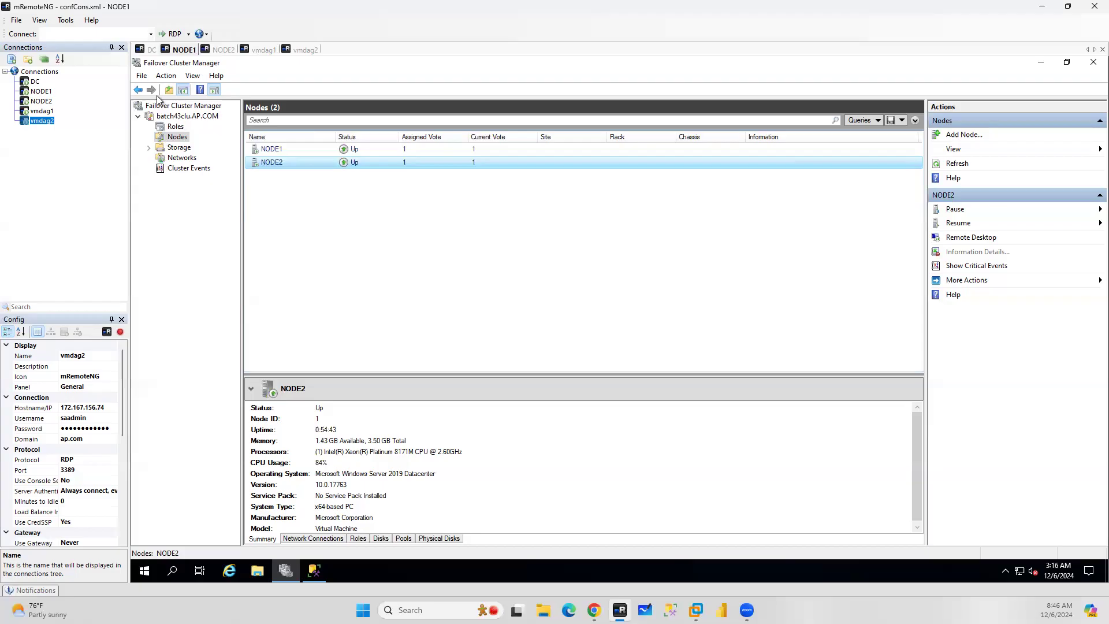
pyautogui.click(146, 50)
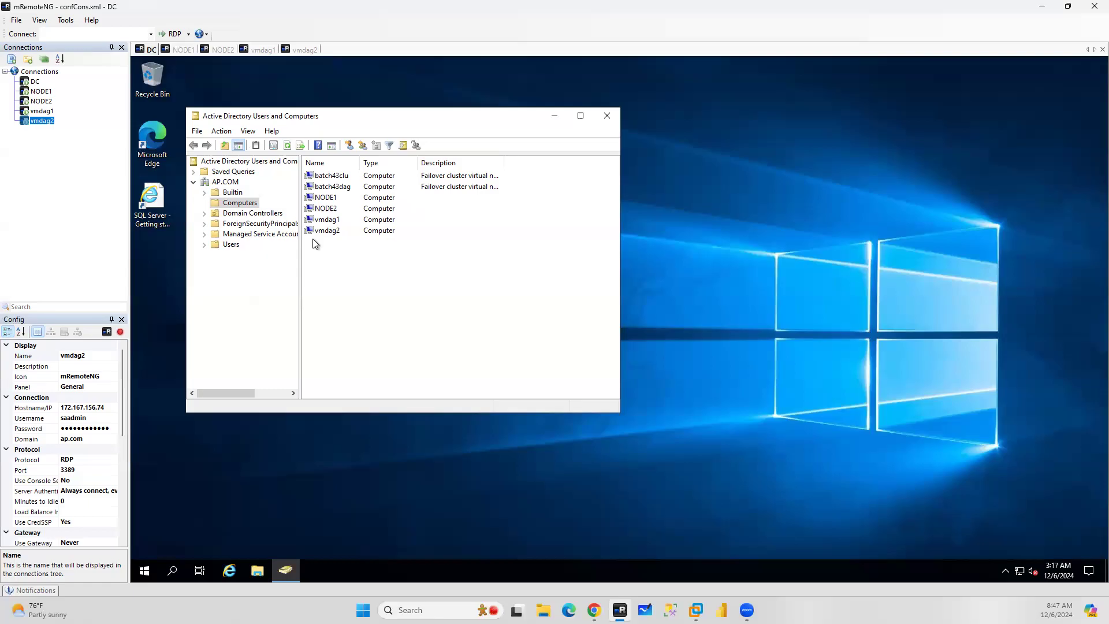
pyautogui.click(182, 51)
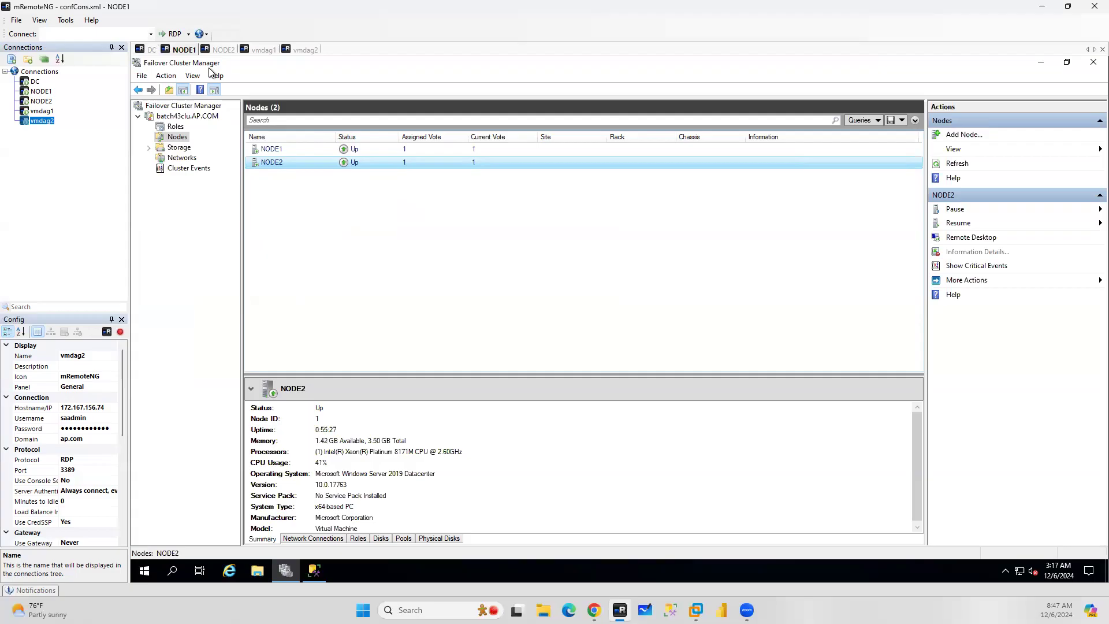
pyautogui.click(191, 107)
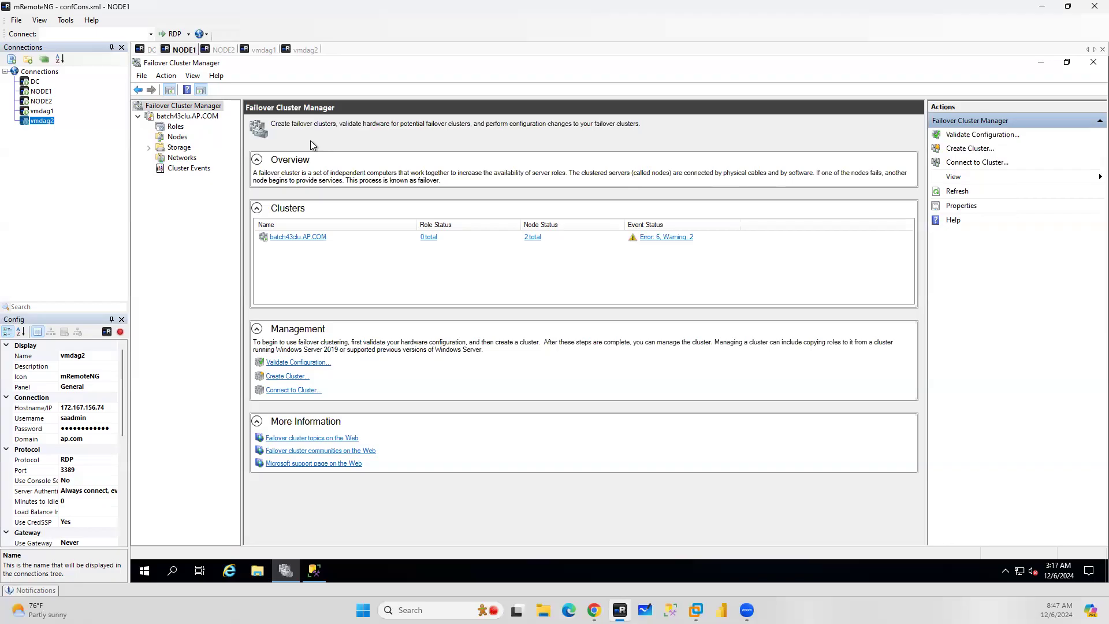
pyautogui.click(149, 51)
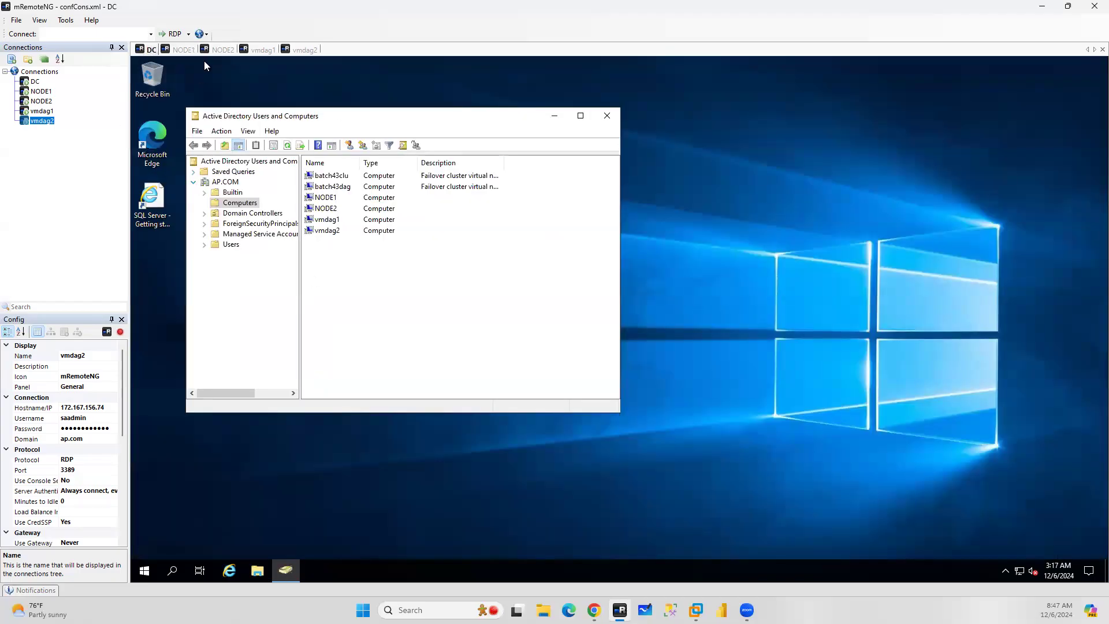
pyautogui.click(184, 50)
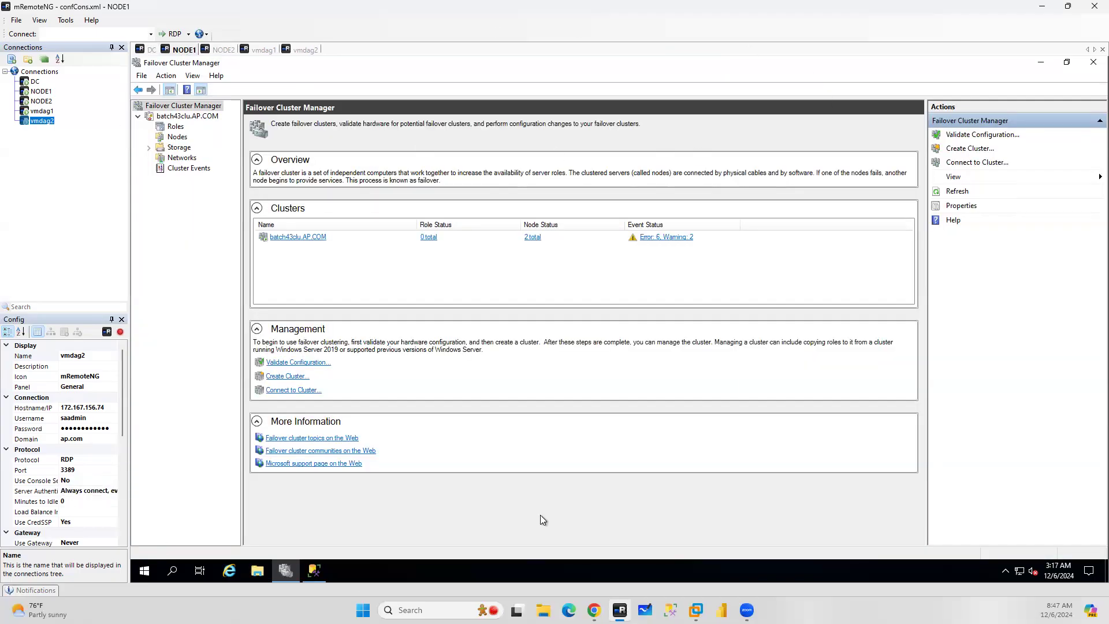
pyautogui.click(226, 50)
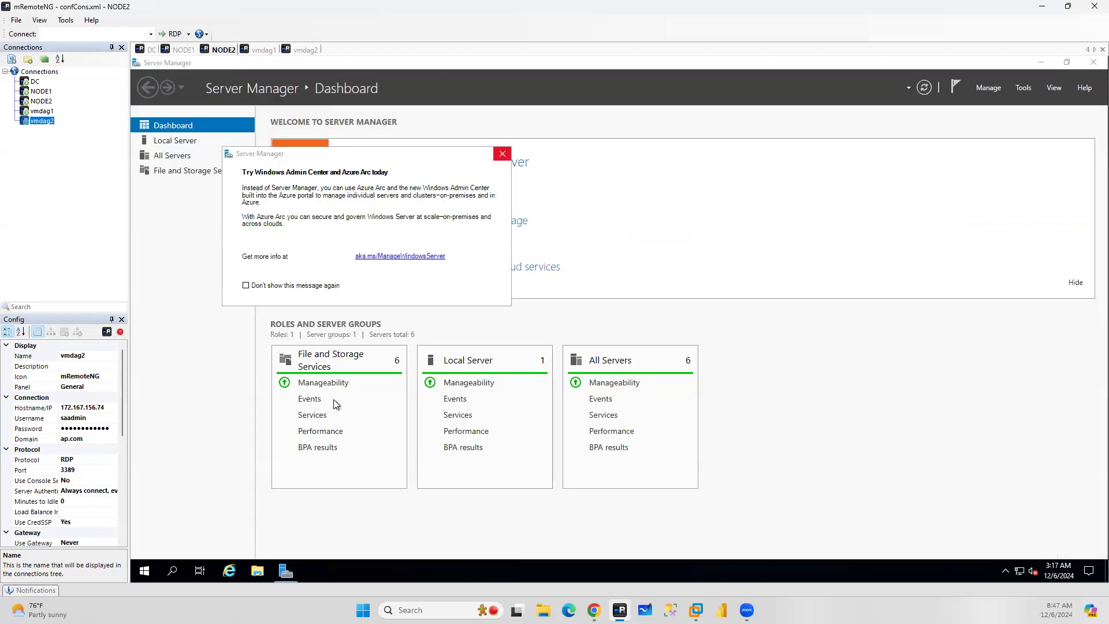
pyautogui.click(263, 51)
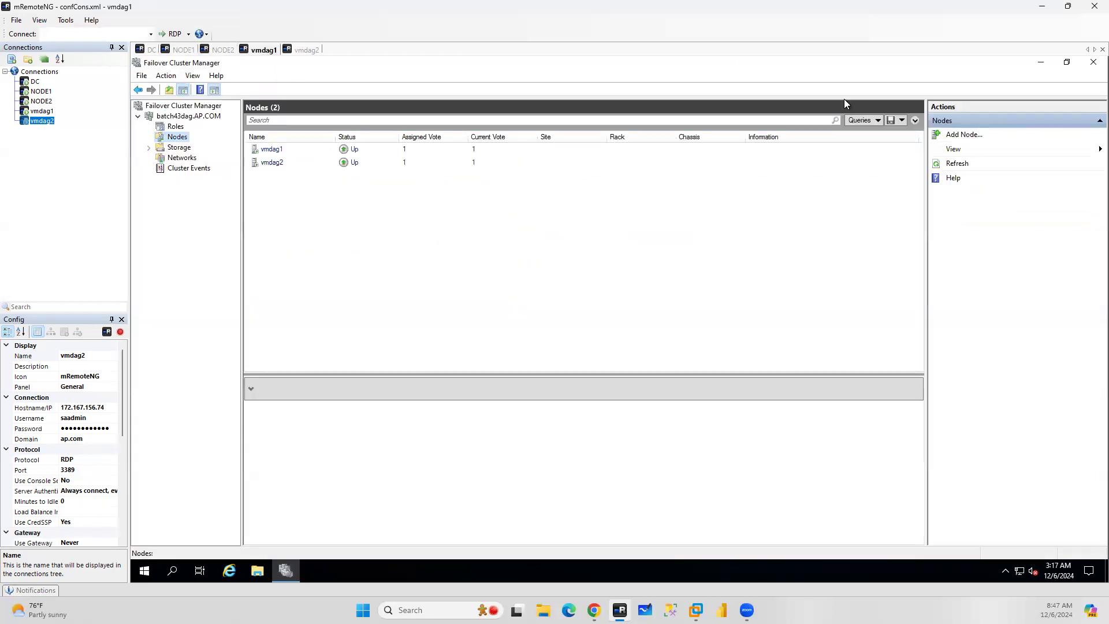
pyautogui.click(307, 50)
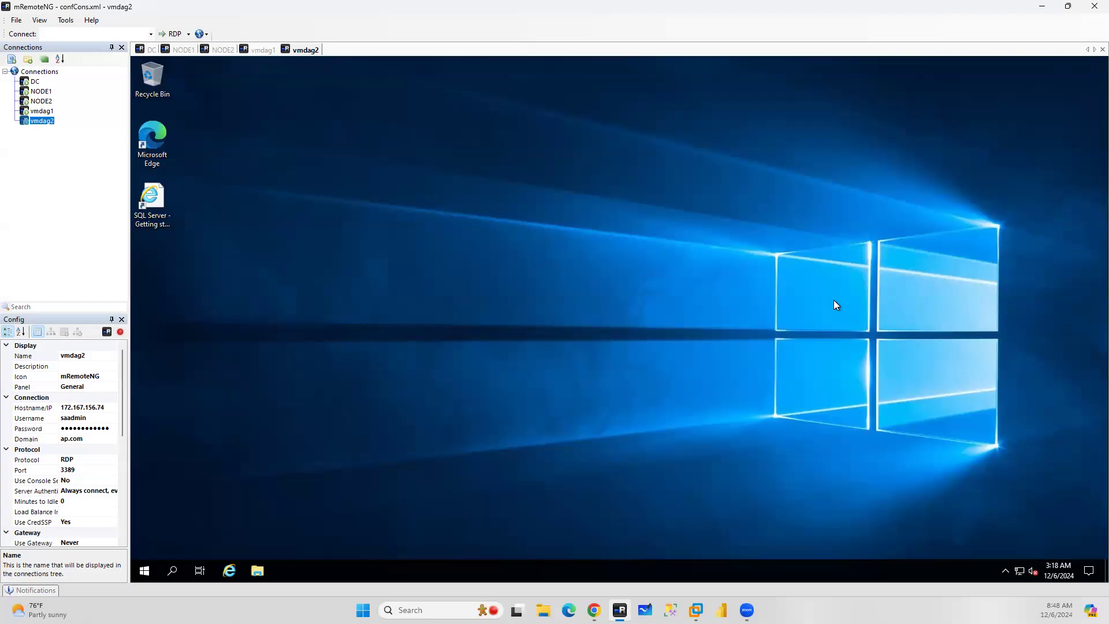
pyautogui.click(175, 50)
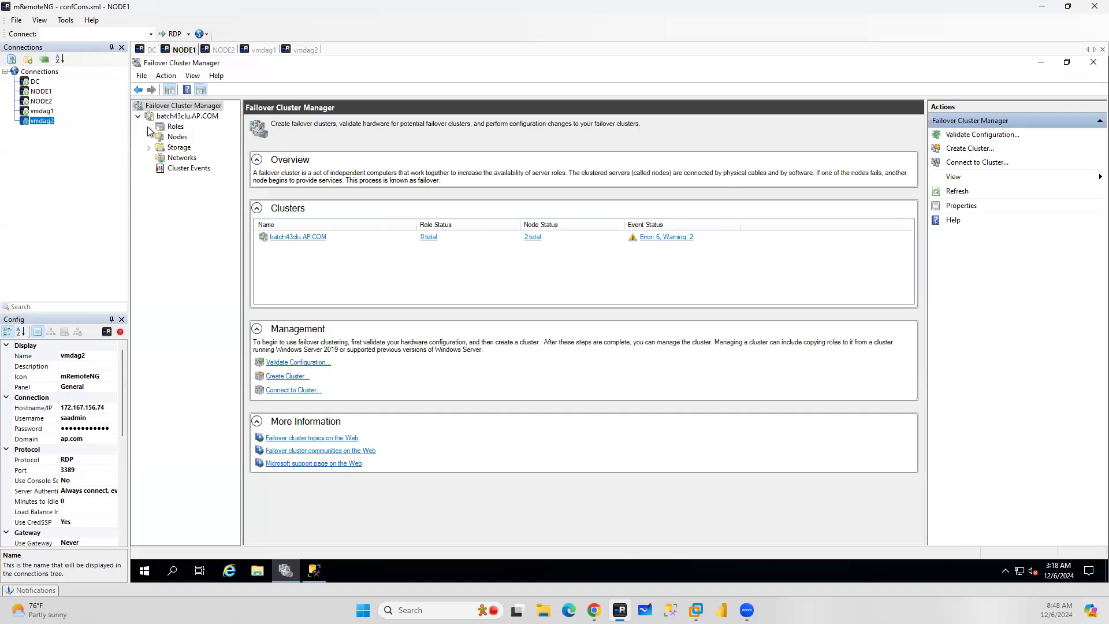
pyautogui.click(177, 137)
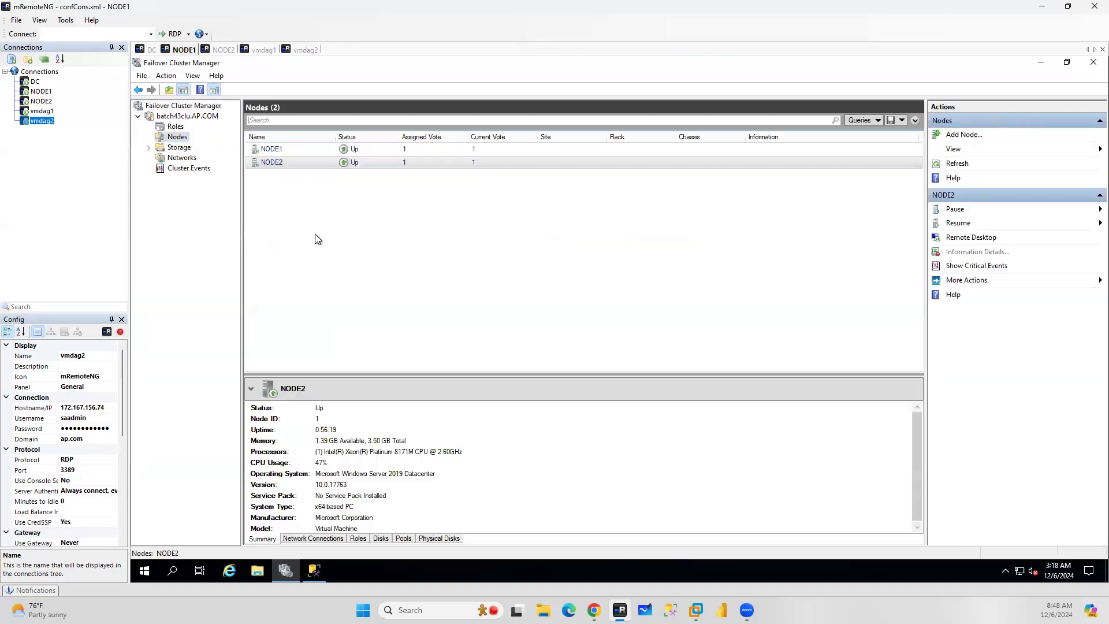
pyautogui.click(261, 50)
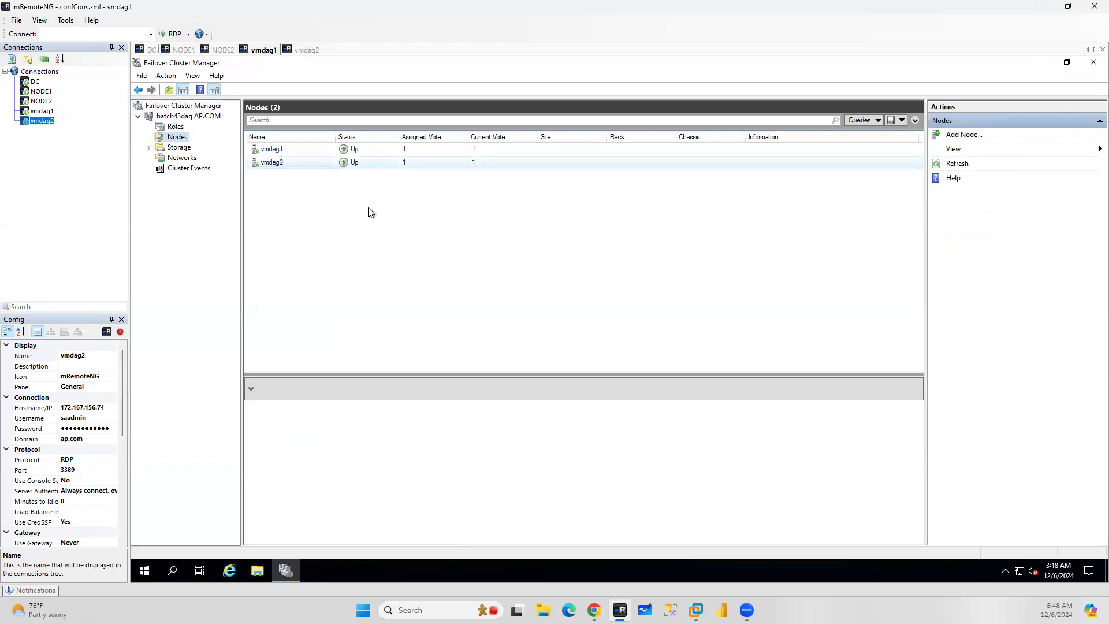
pyautogui.click(184, 50)
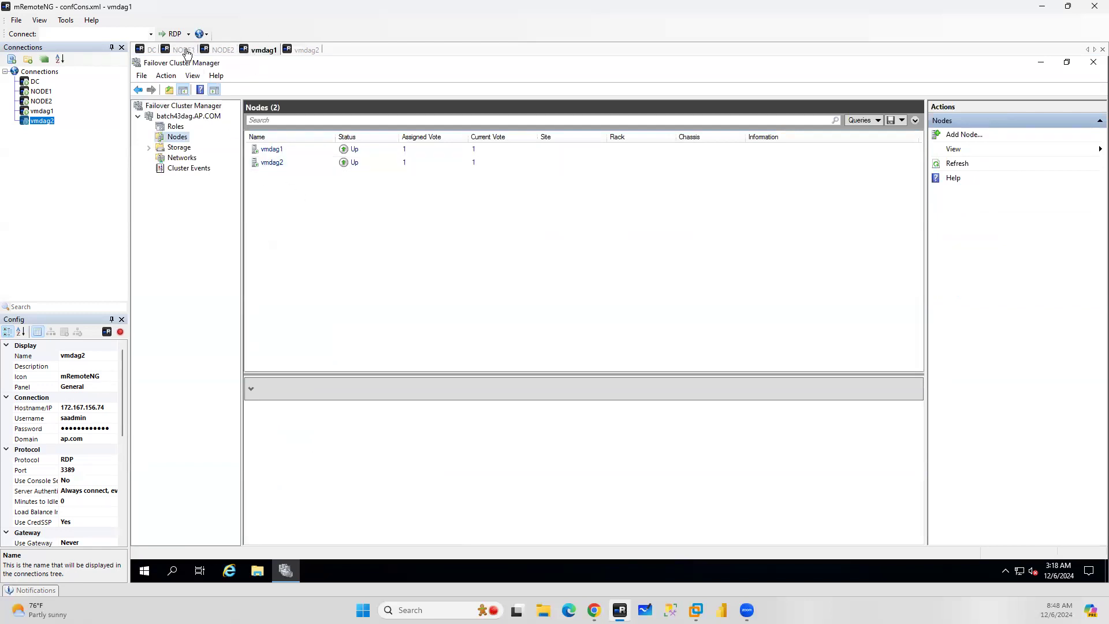
# Return to the browser and scroll up the distributed availability group article to the second-cluster join section
pyautogui.click(1040, 62)
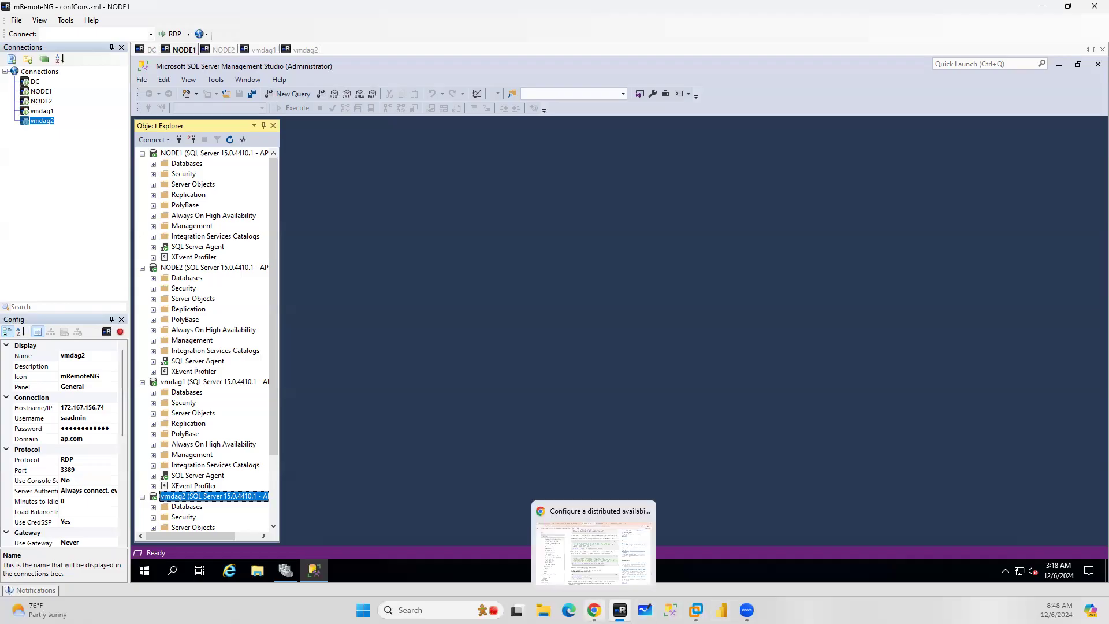
pyautogui.click(594, 611)
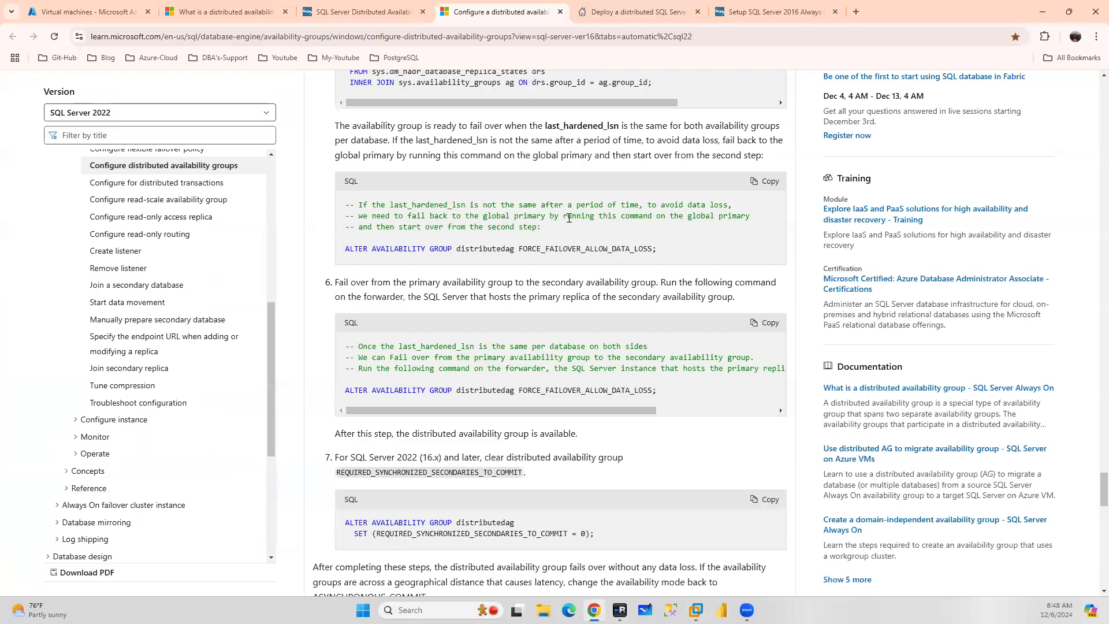
pyautogui.scroll(15, 569, 218)
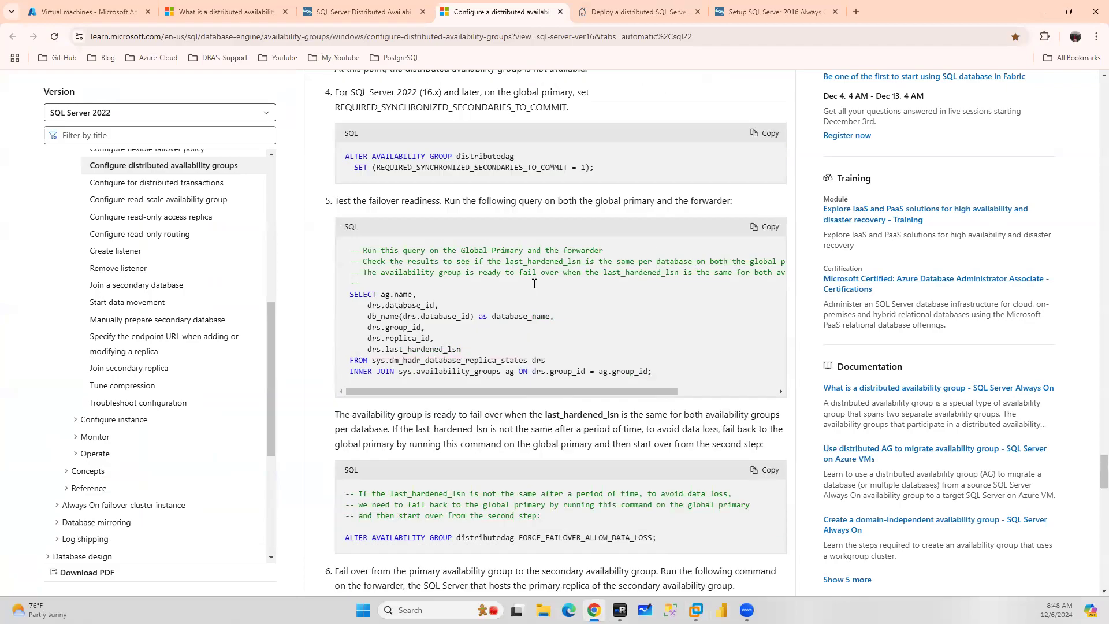
pyautogui.scroll(15, 536, 285)
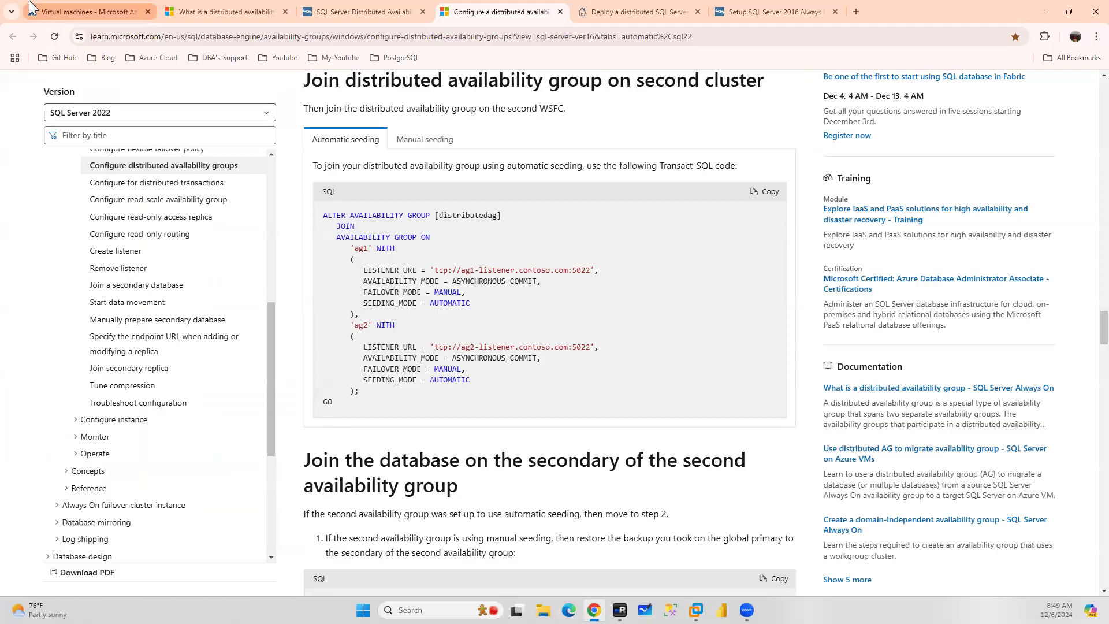
# Open the DC-vnet virtual network's subnets in the Azure portal
pyautogui.click(86, 12)
pyautogui.click(74, 82)
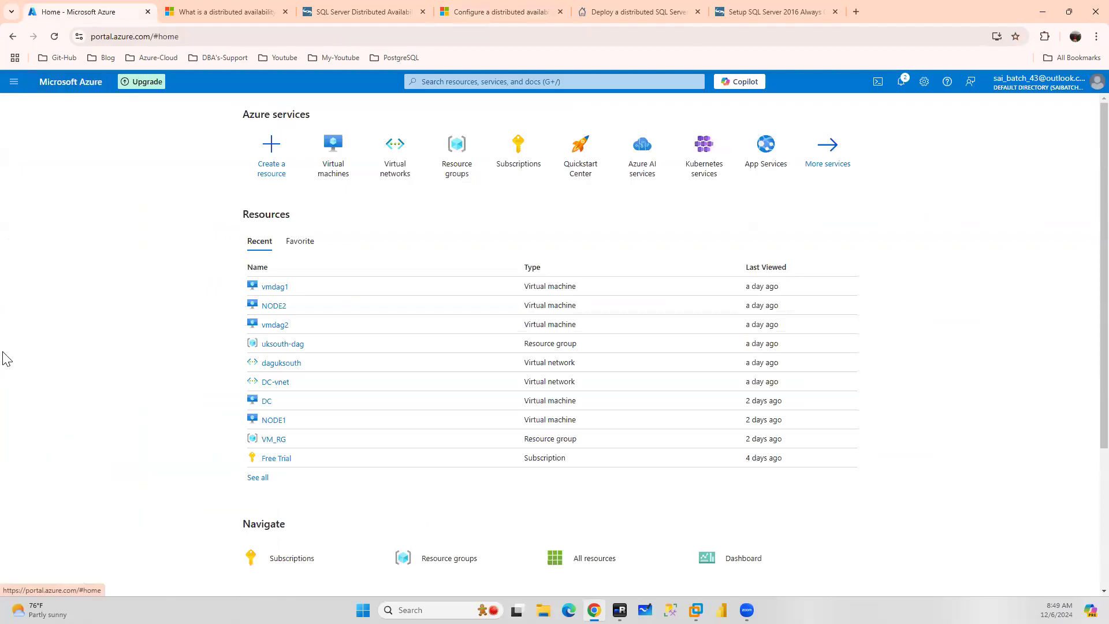
pyautogui.click(395, 153)
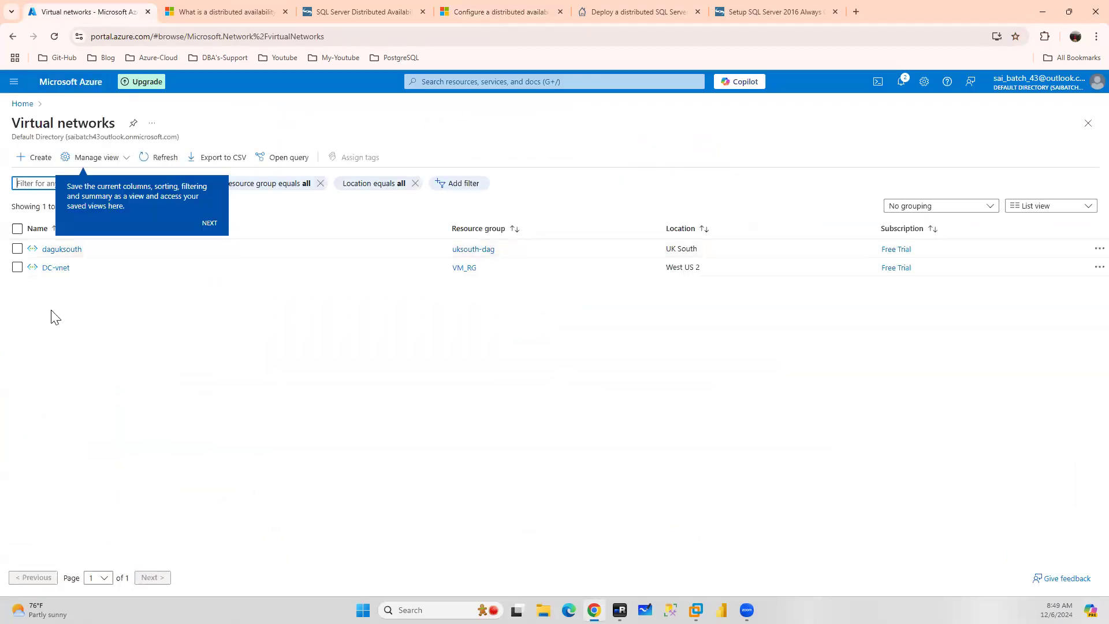
pyautogui.click(56, 267)
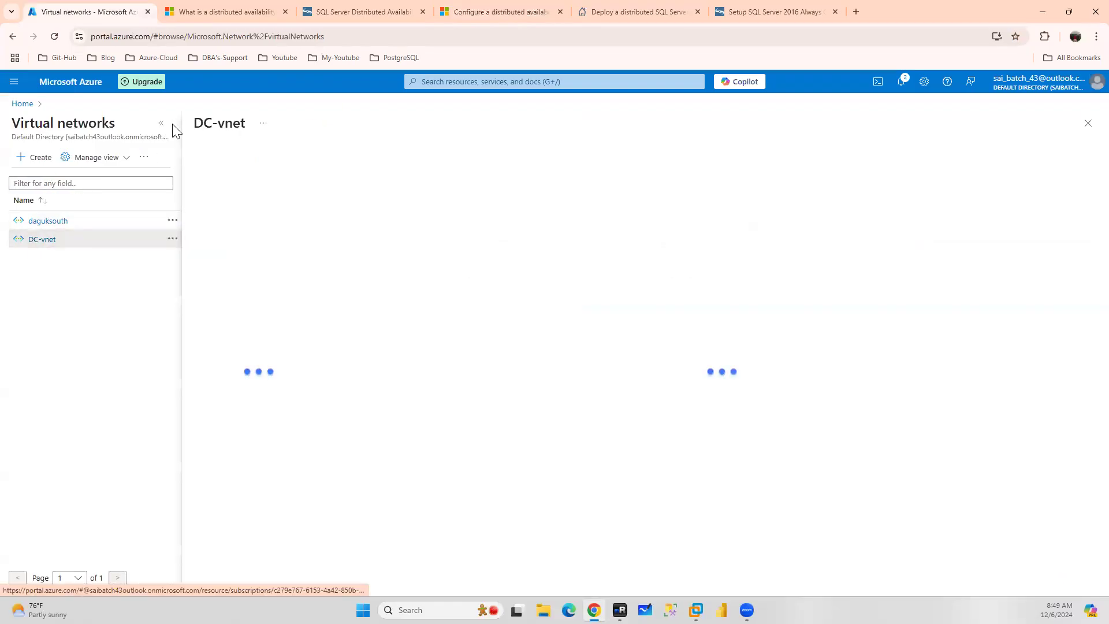
pyautogui.click(237, 327)
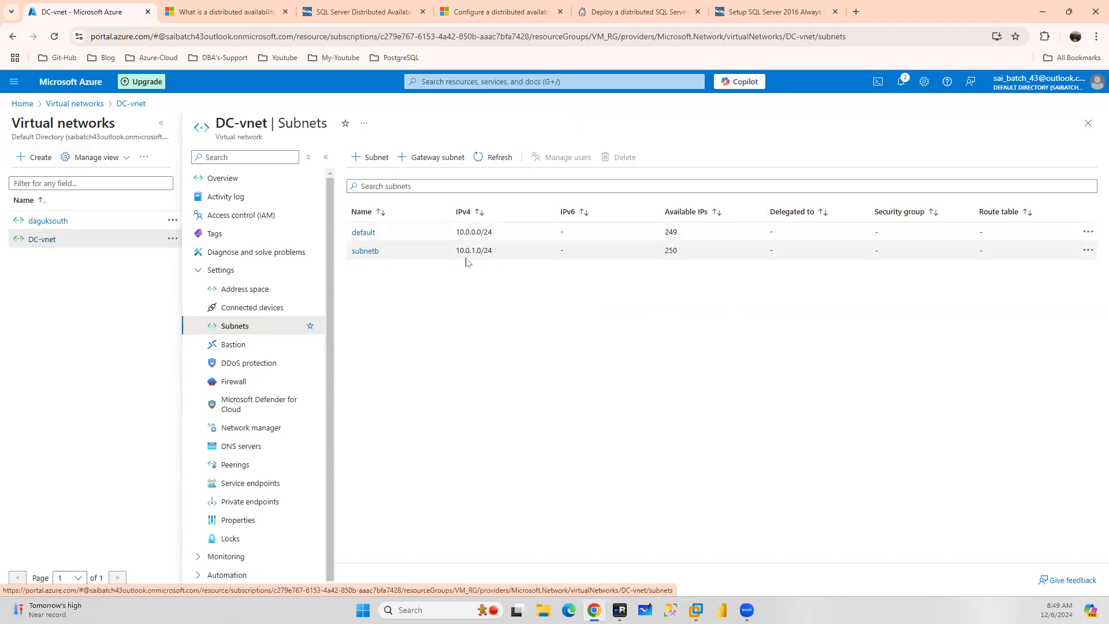
# Open the daguksouth virtual network's subnets in the Azure portal, then return to the remote desktop manager
pyautogui.click(37, 227)
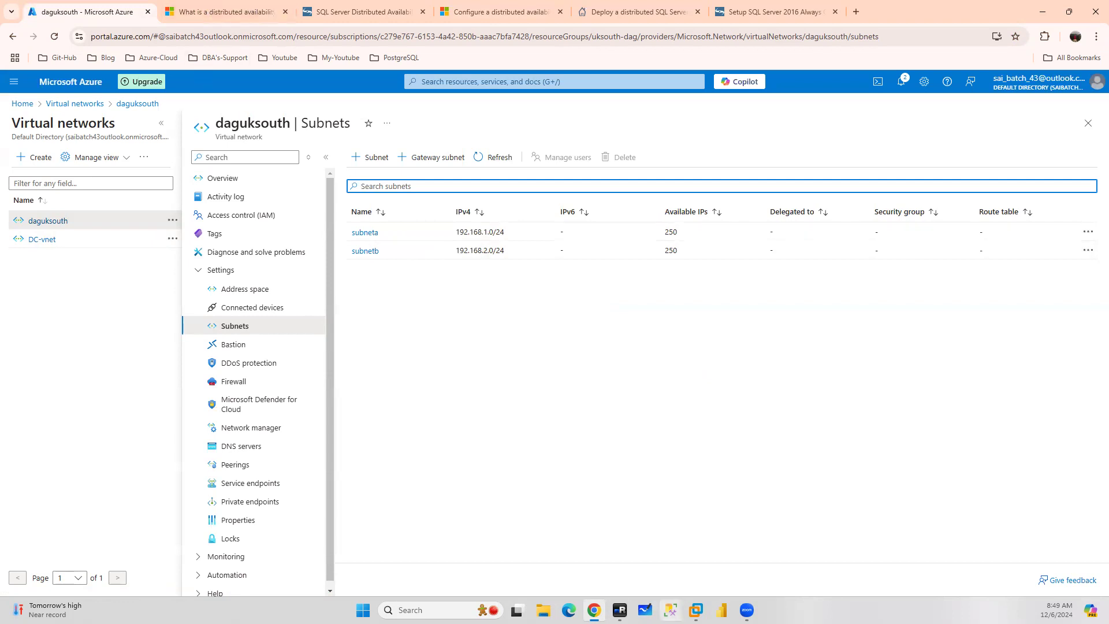
pyautogui.click(620, 610)
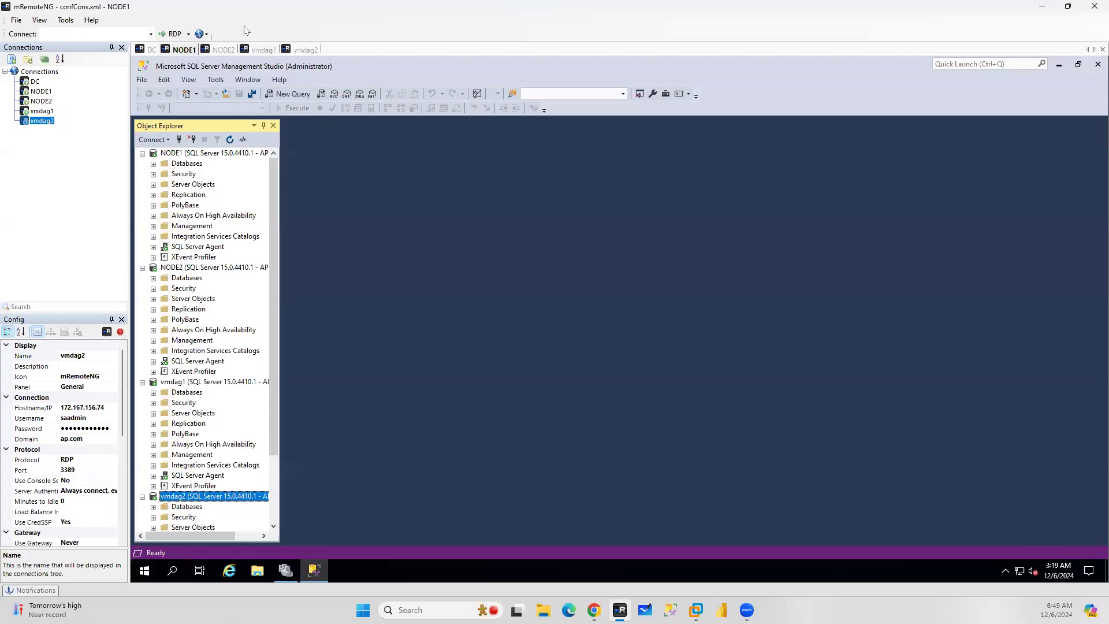
# On the DC session, launch DNS Manager with dnsmgmt.msc and open the AP.COM forward lookup zone's host records
pyautogui.click(148, 51)
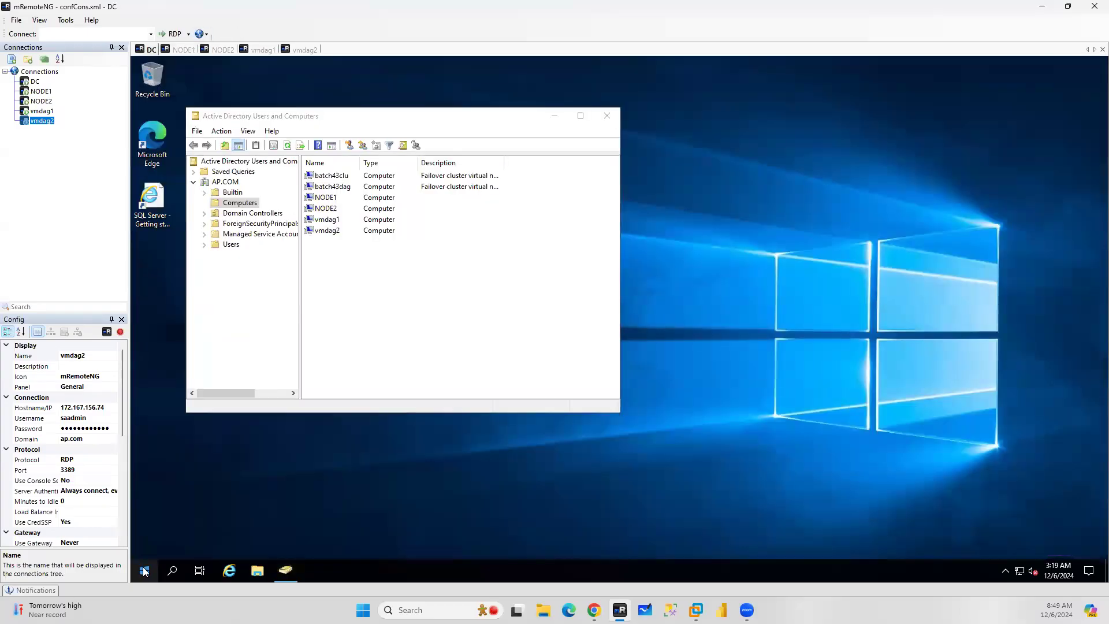
pyautogui.rightClick(144, 571)
pyautogui.click(192, 508)
pyautogui.click(356, 485)
pyautogui.click(250, 522)
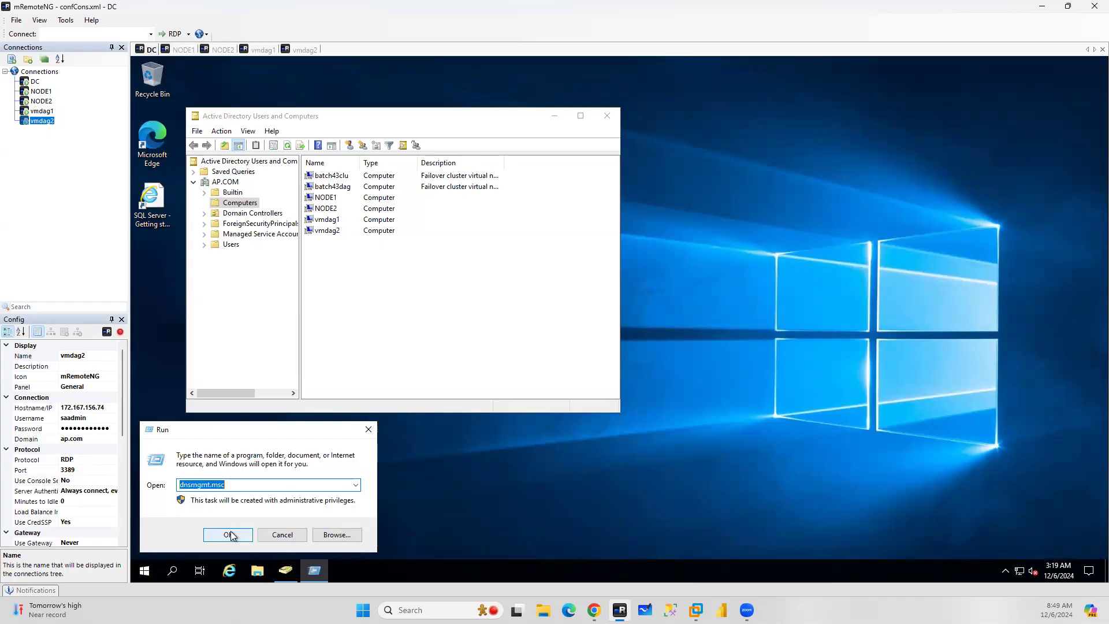
pyautogui.click(250, 532)
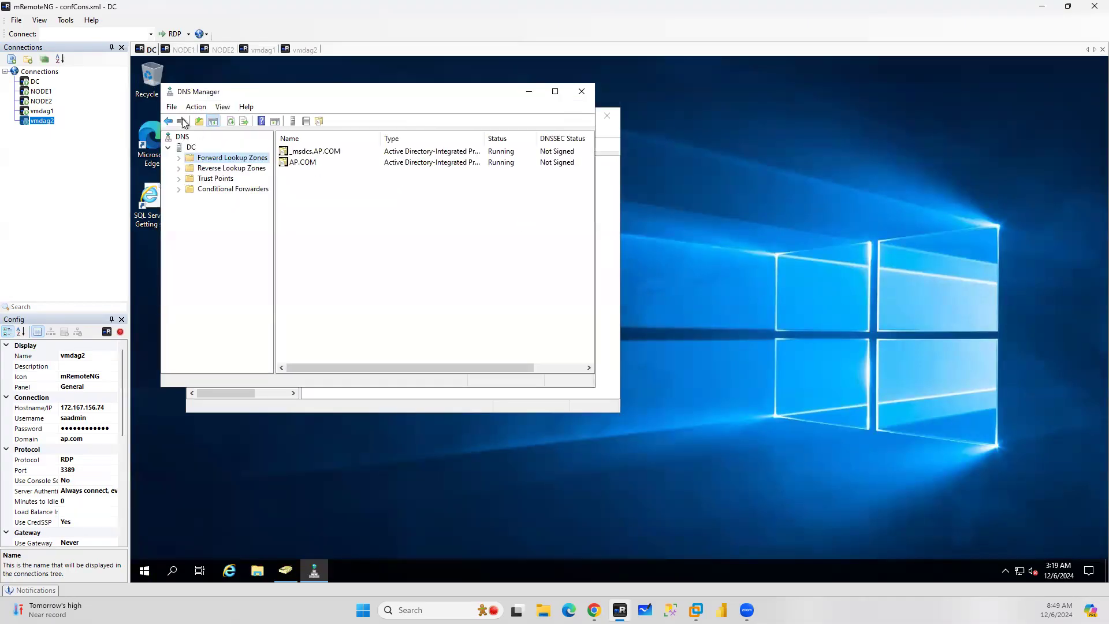
pyautogui.doubleClick(295, 161)
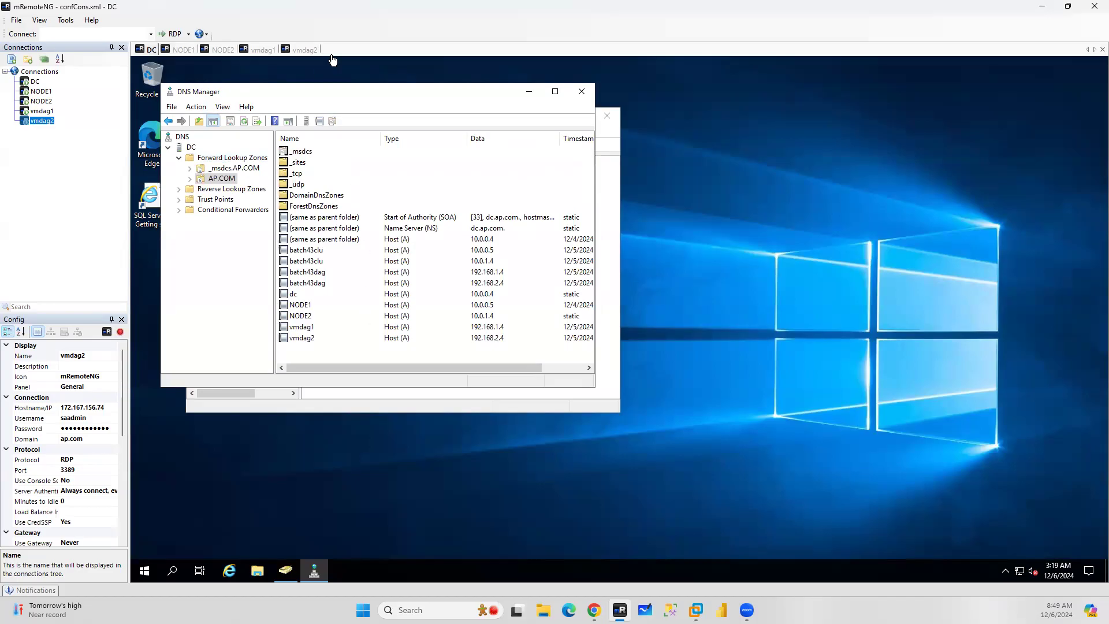
pyautogui.moveTo(353, 94); pyautogui.dragTo(819, 114)
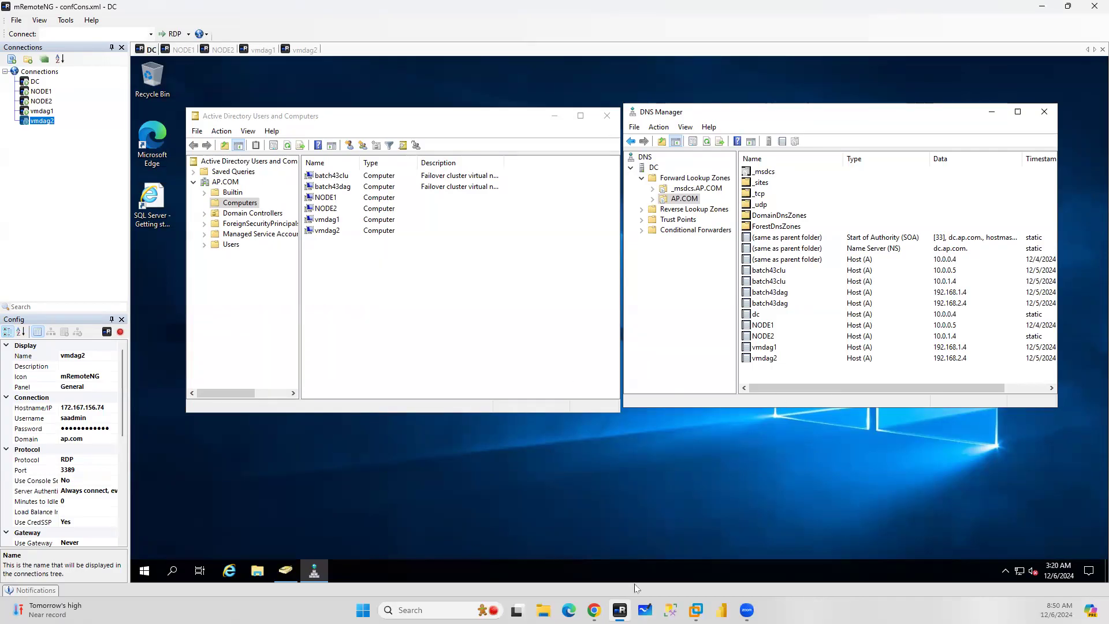
# On NODE1, collapse the vmdag1, vmdag2 and NODE2 server nodes in Object Explorer
pyautogui.click(183, 50)
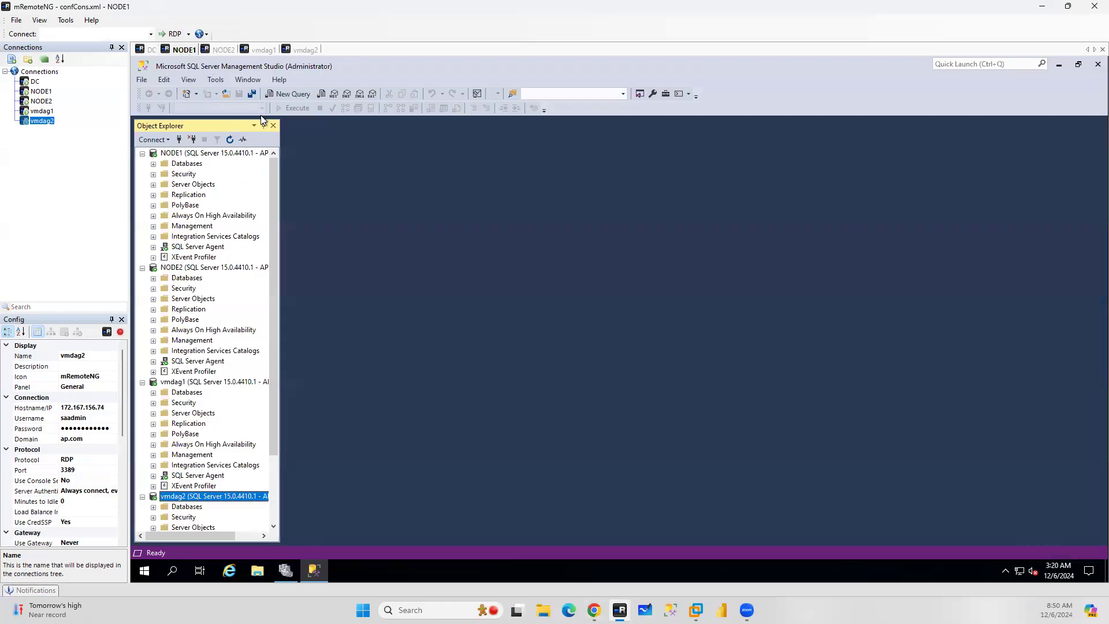
pyautogui.click(142, 384)
pyautogui.click(142, 392)
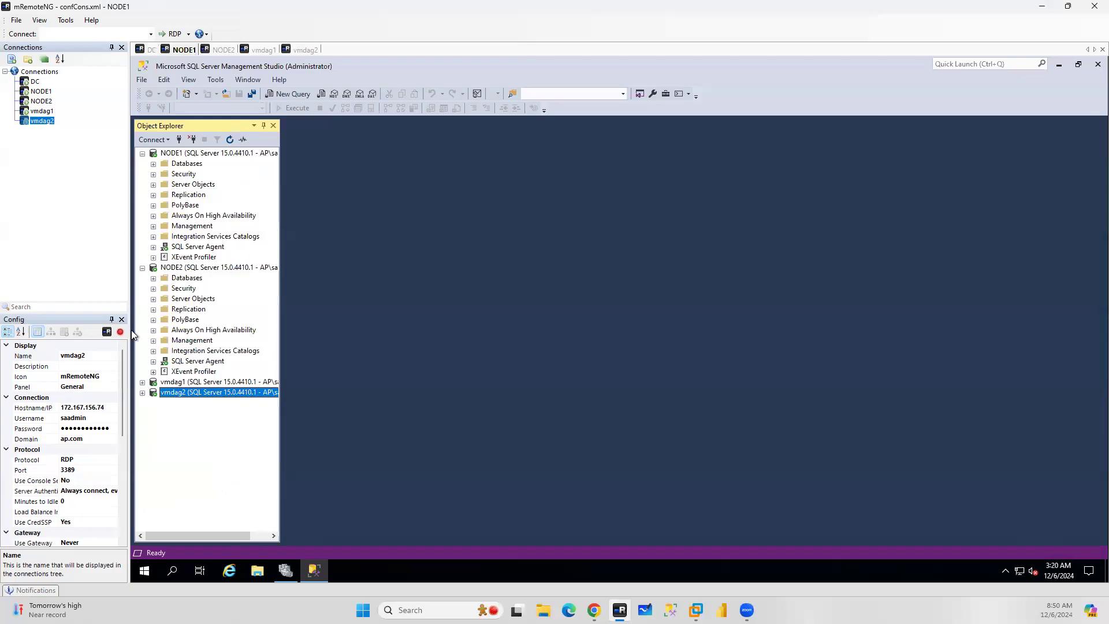
pyautogui.click(143, 268)
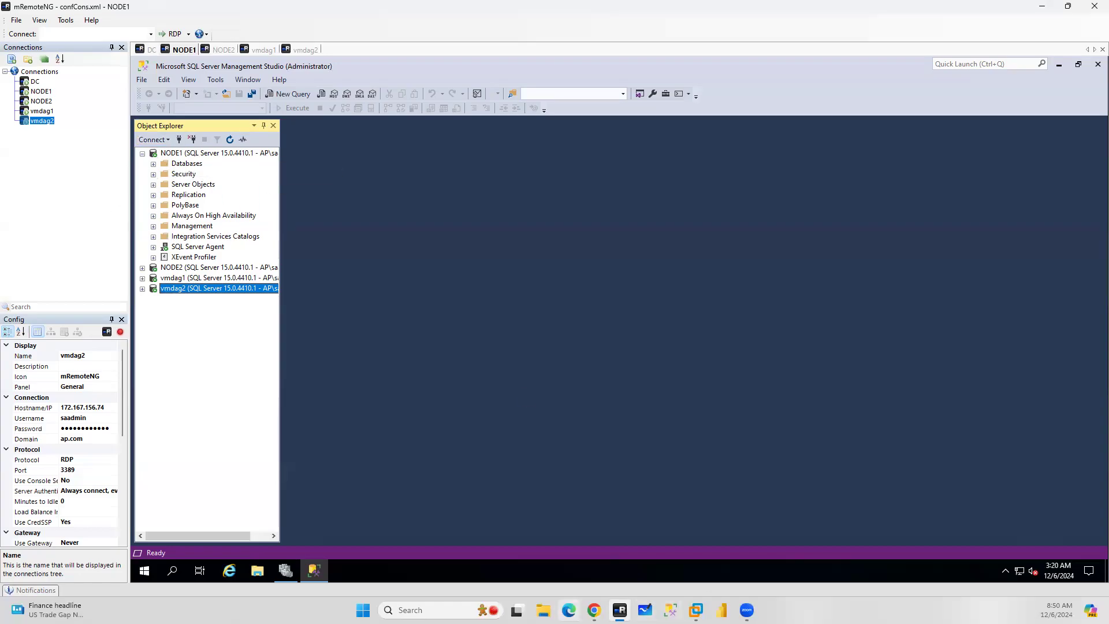
# Read through the Configure a distributed Always On availability group article's endpoint, availability group and listener sections
pyautogui.click(594, 610)
pyautogui.click(496, 11)
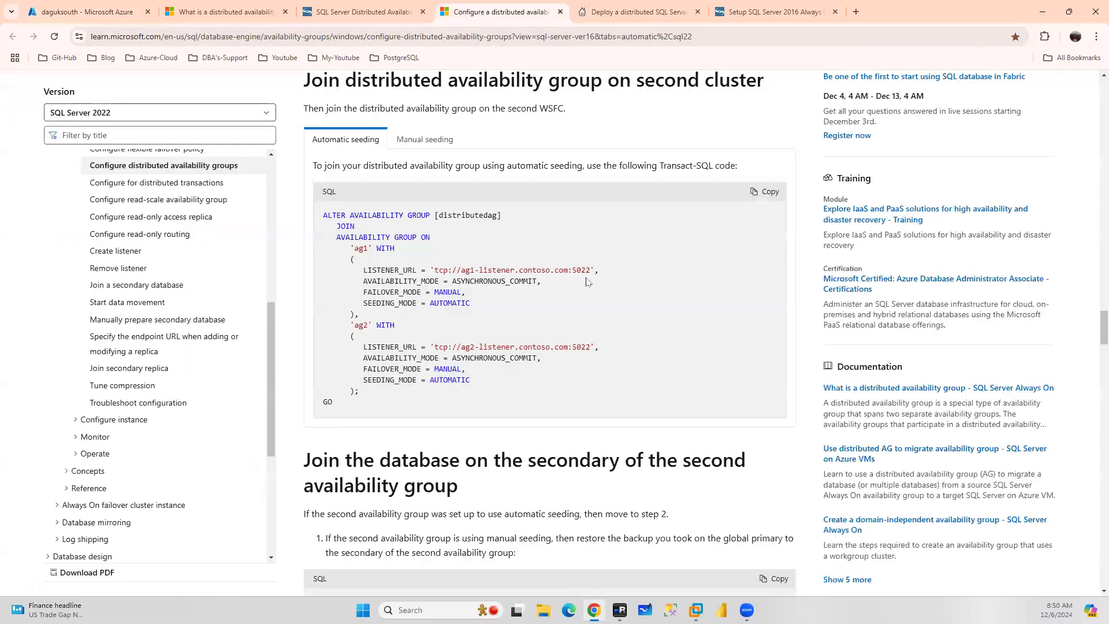
pyautogui.scroll(8, 582, 284)
pyautogui.scroll(20, 581, 284)
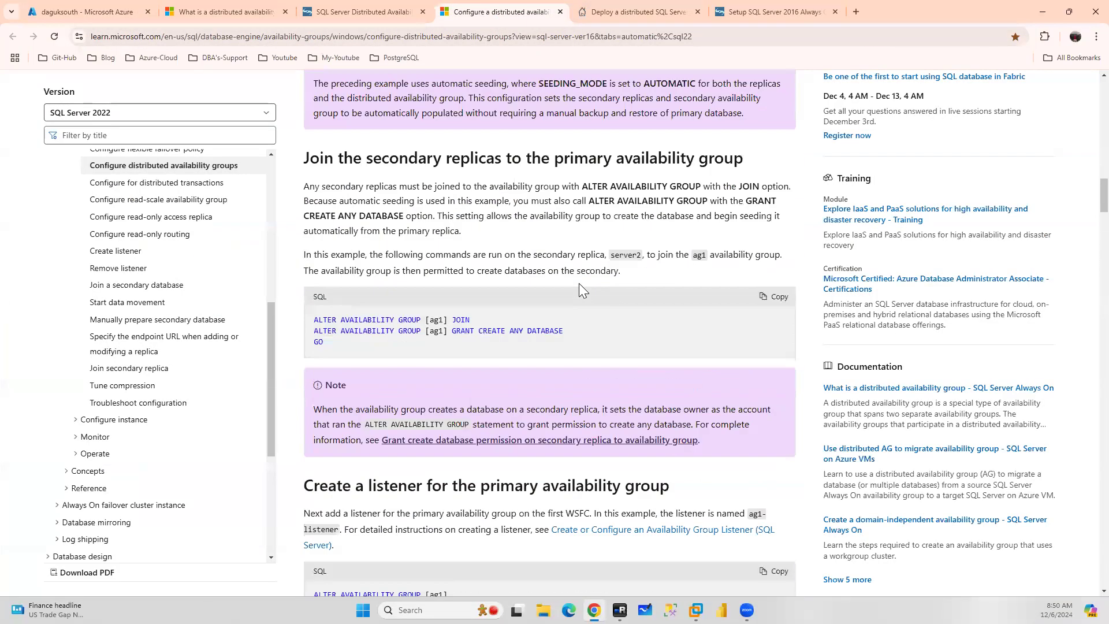
pyautogui.scroll(10, 573, 281)
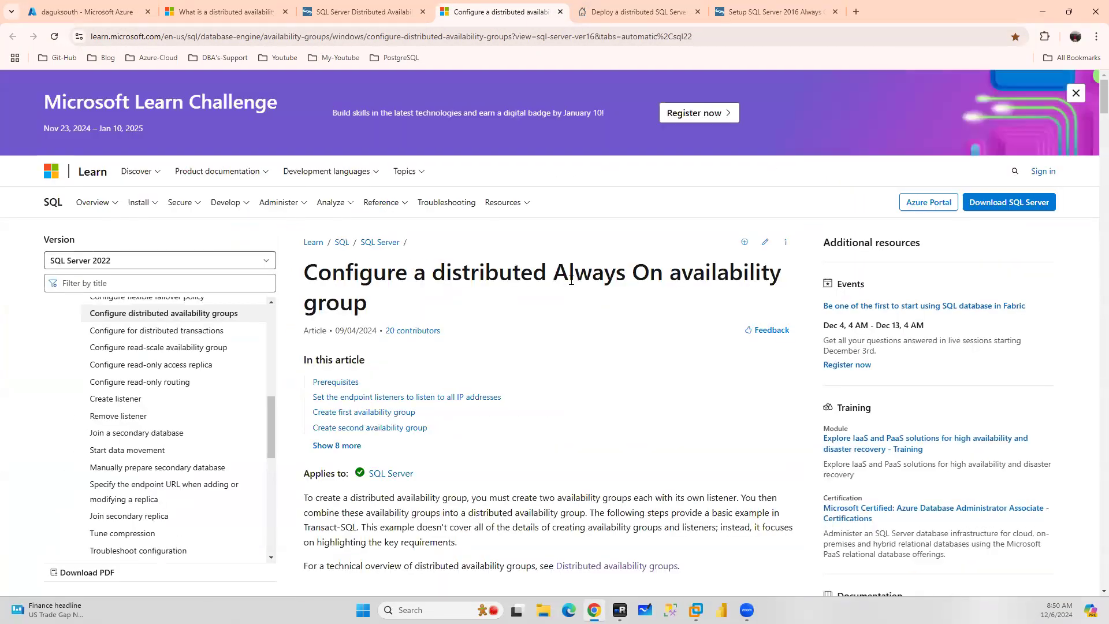
pyautogui.scroll(-14, 570, 281)
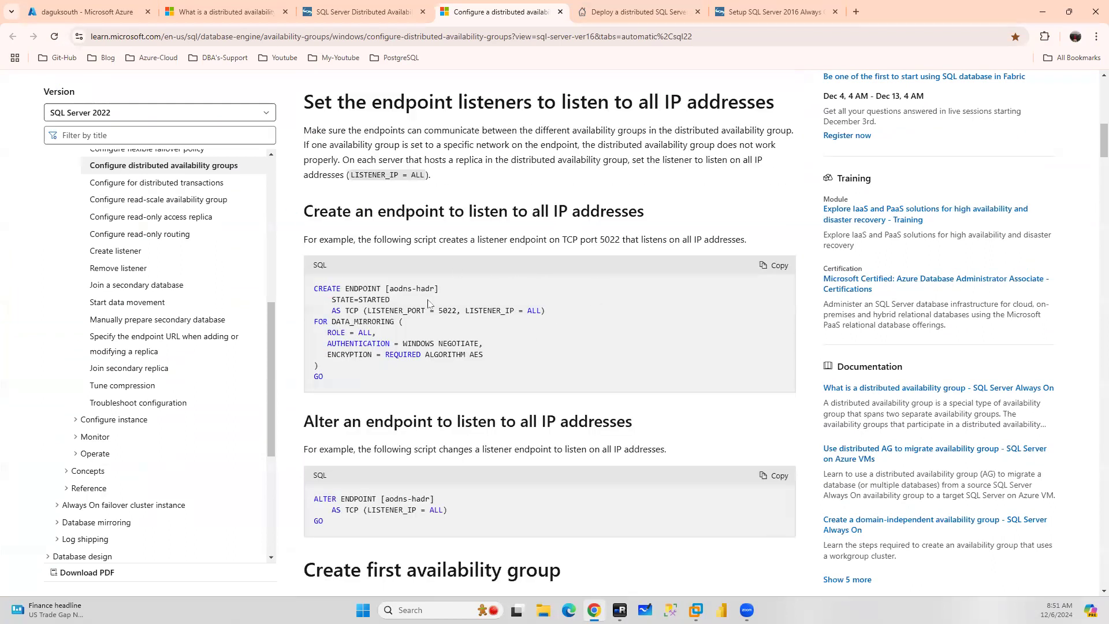
pyautogui.scroll(-3, 428, 304)
pyautogui.moveTo(353, 354); pyautogui.dragTo(307, 327)
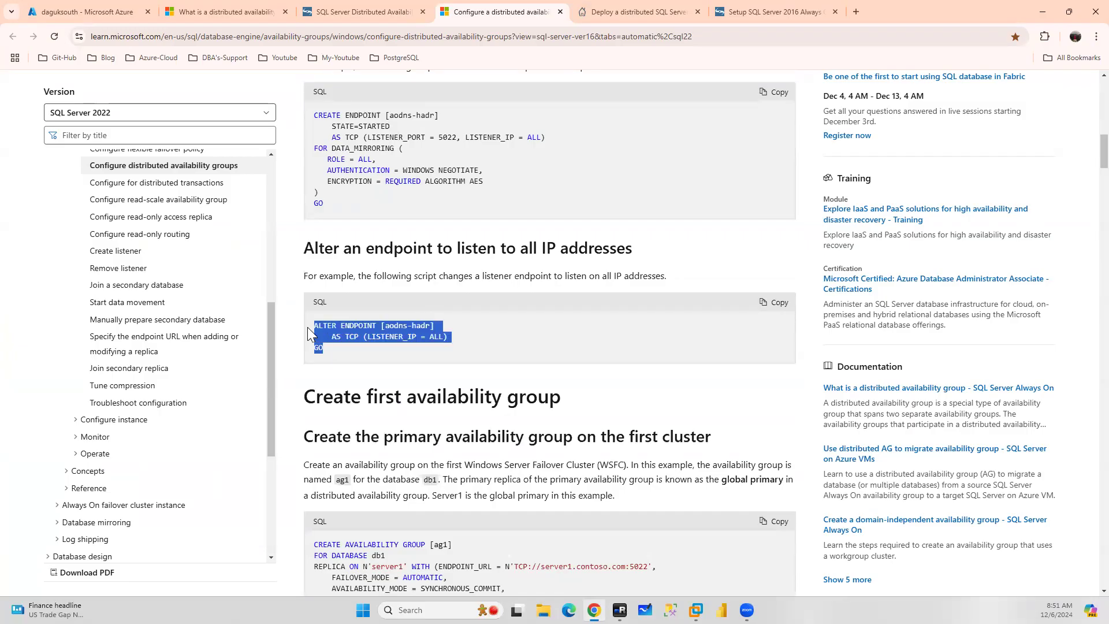
pyautogui.scroll(-4, 540, 327)
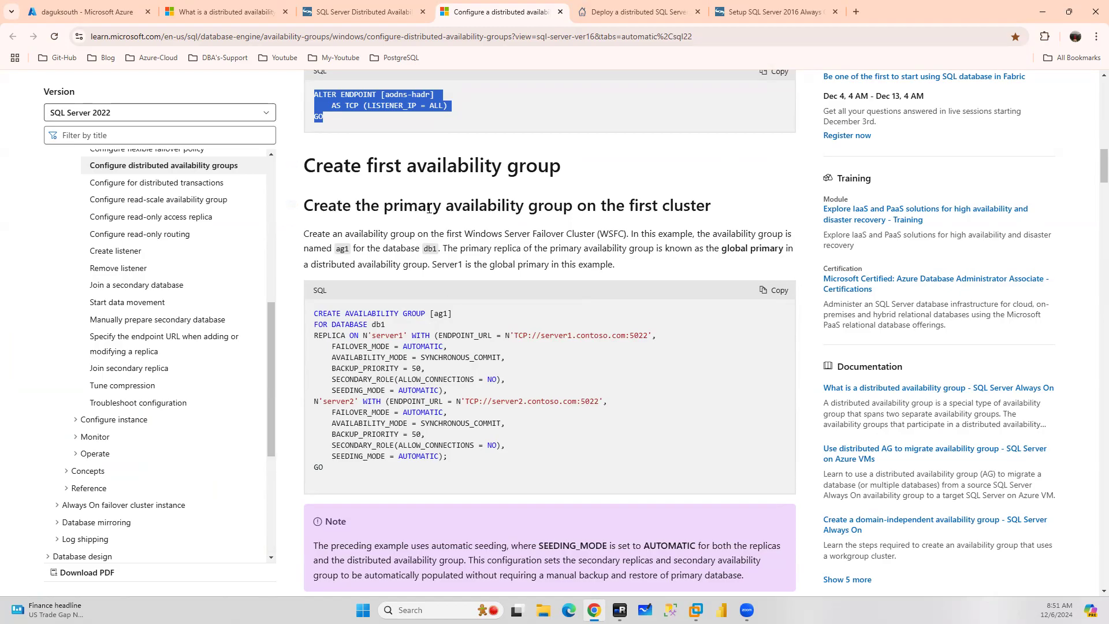
pyautogui.scroll(-3, 560, 273)
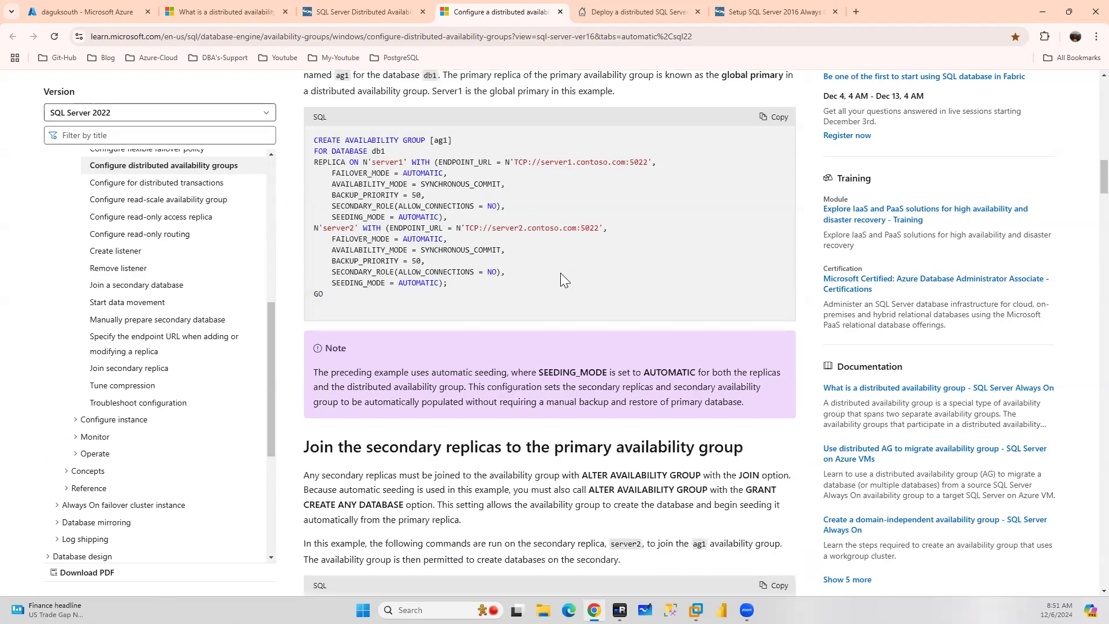
pyautogui.scroll(-3, 585, 230)
pyautogui.scroll(-2, 585, 230)
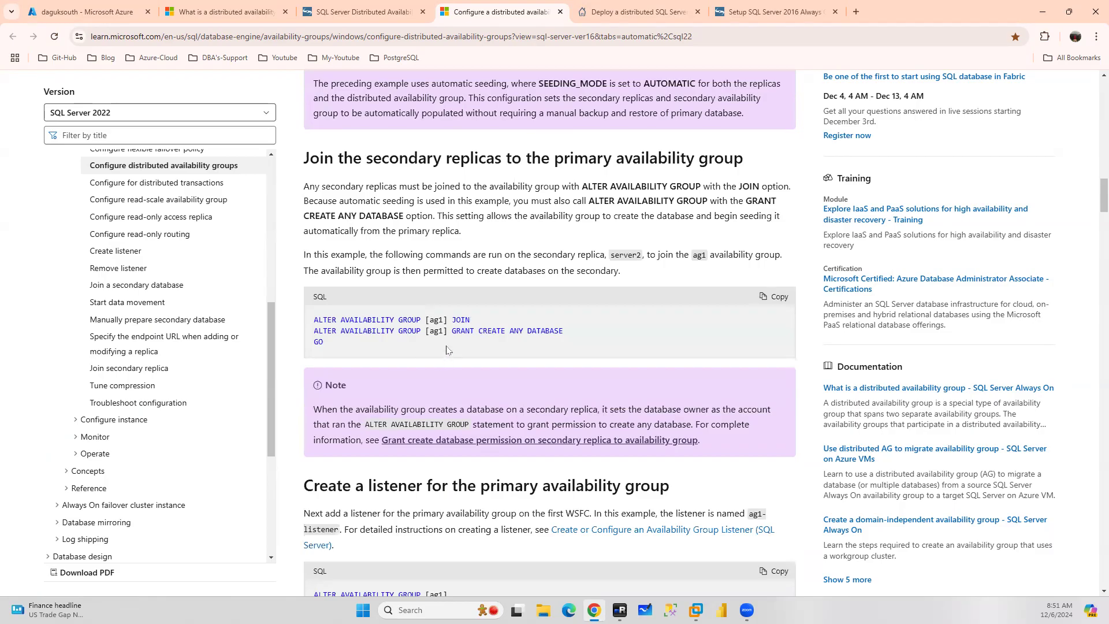
pyautogui.scroll(-4, 451, 347)
pyautogui.scroll(-2, 433, 364)
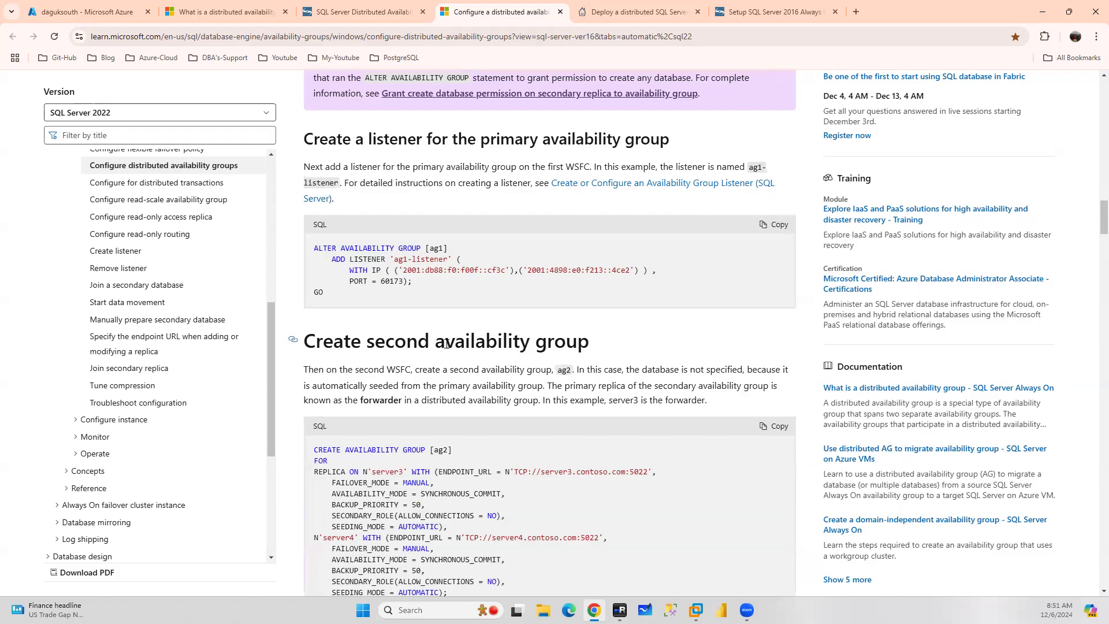
pyautogui.scroll(20, 445, 344)
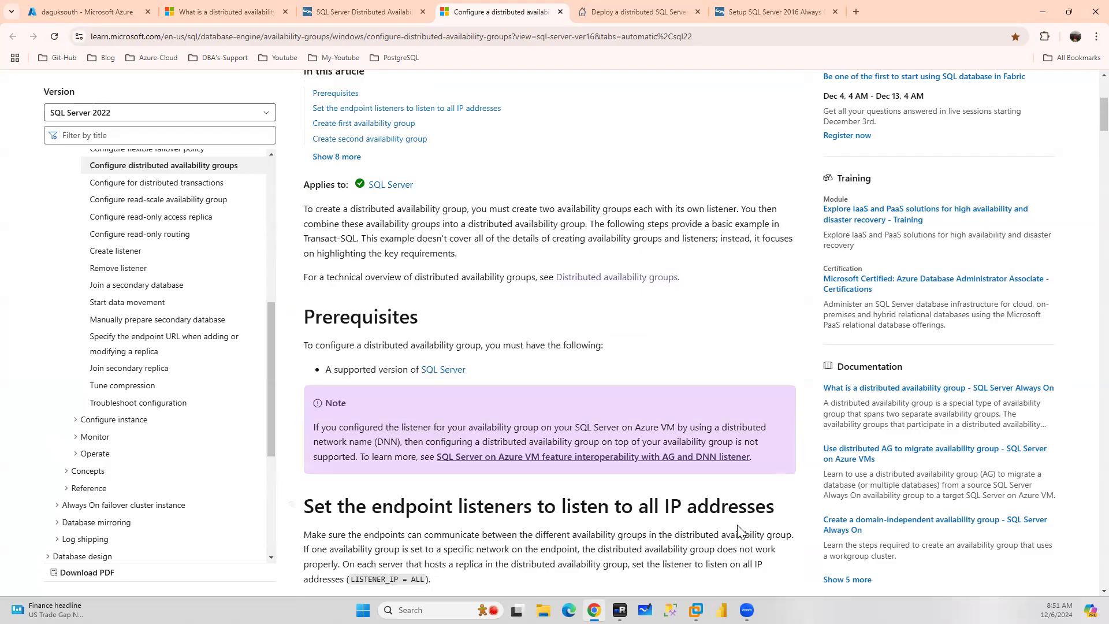
# On NODE1, create a new database named DBDAG1
pyautogui.click(620, 610)
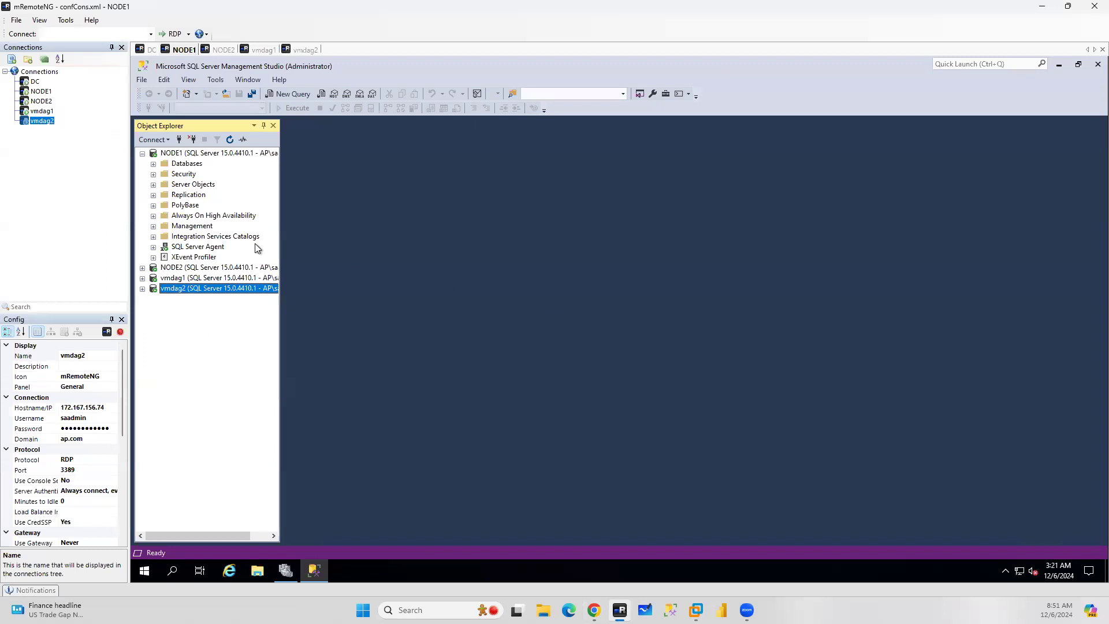
pyautogui.click(153, 164)
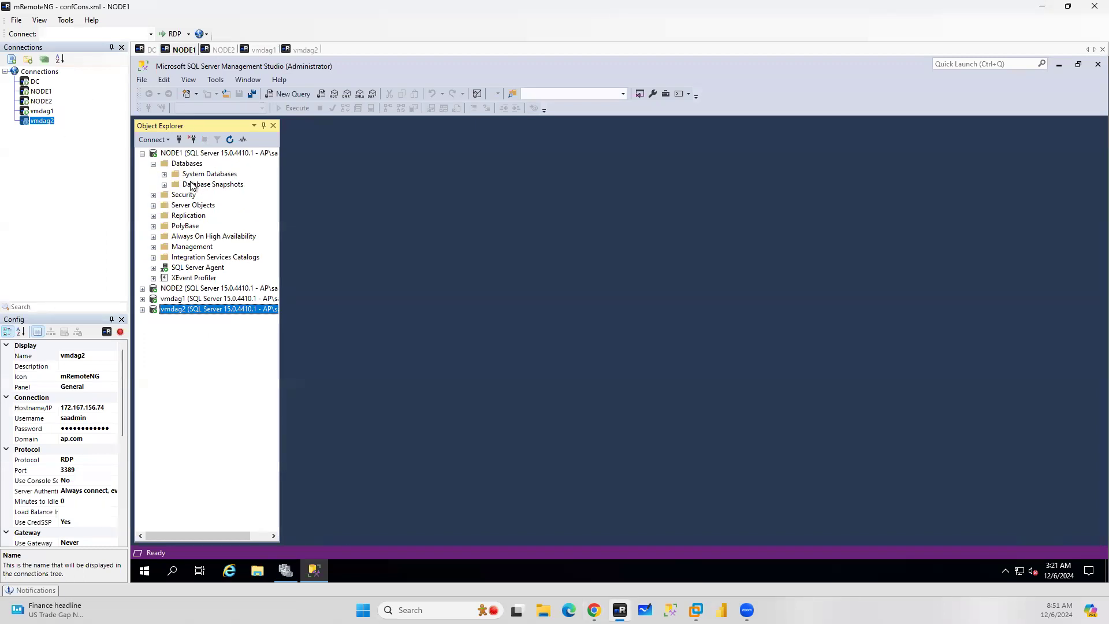
pyautogui.rightClick(186, 165)
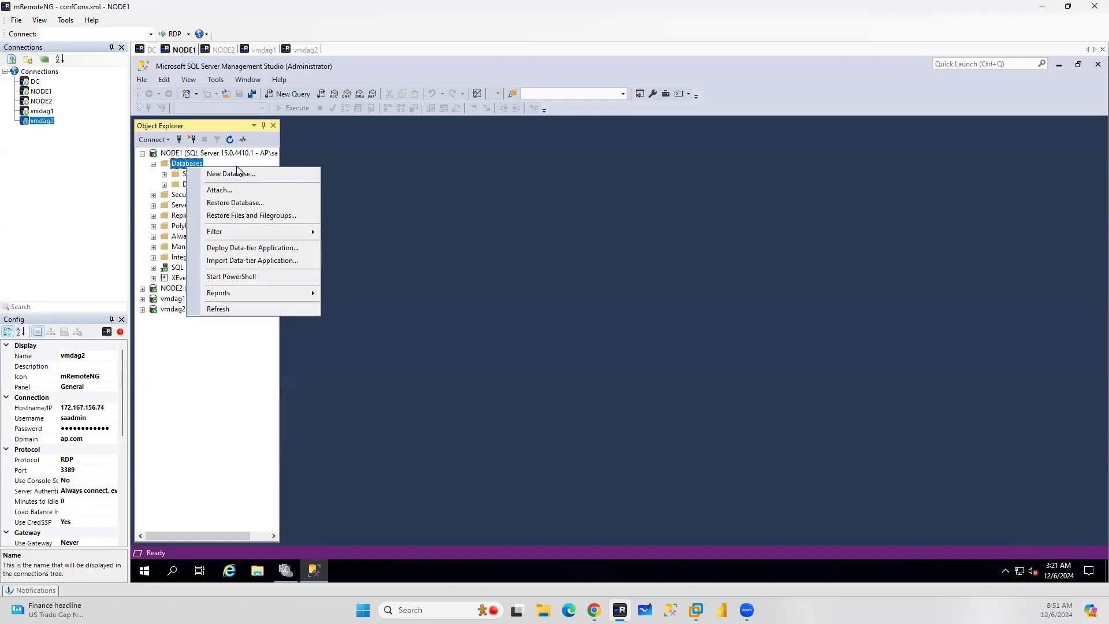
pyautogui.click(240, 175)
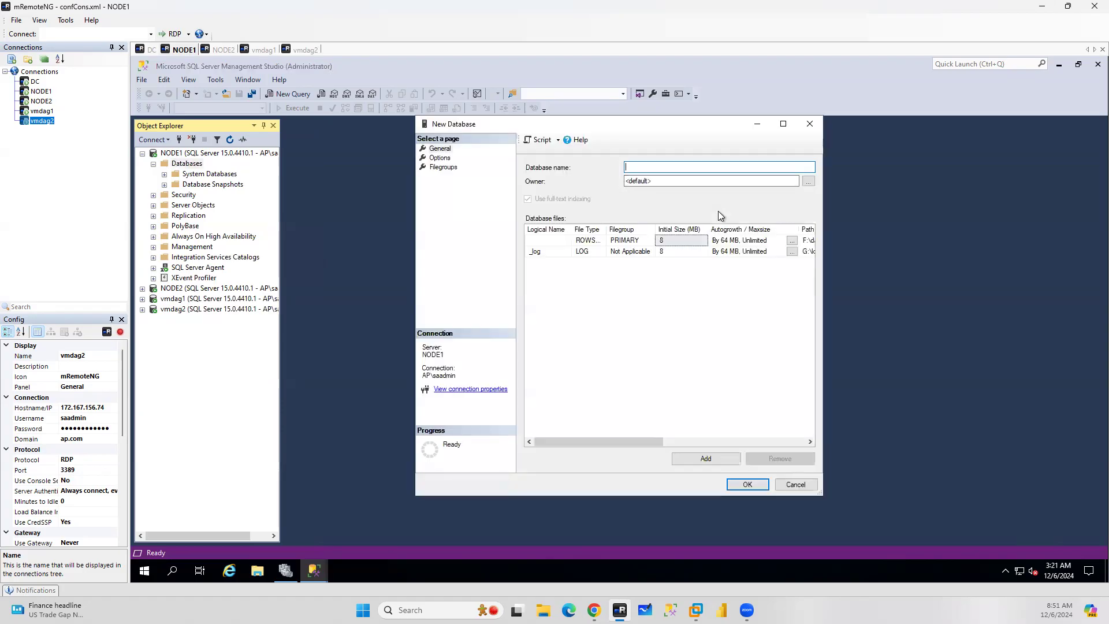
pyautogui.write('DBDAG1')
pyautogui.press('Tab')
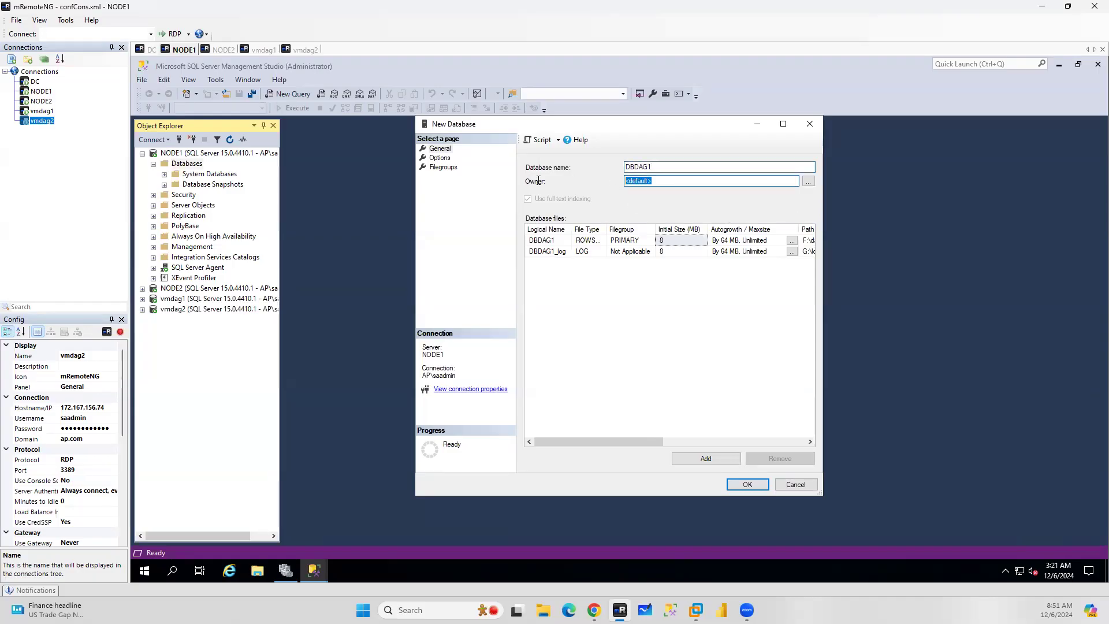
pyautogui.write('sa')
pyautogui.click(744, 484)
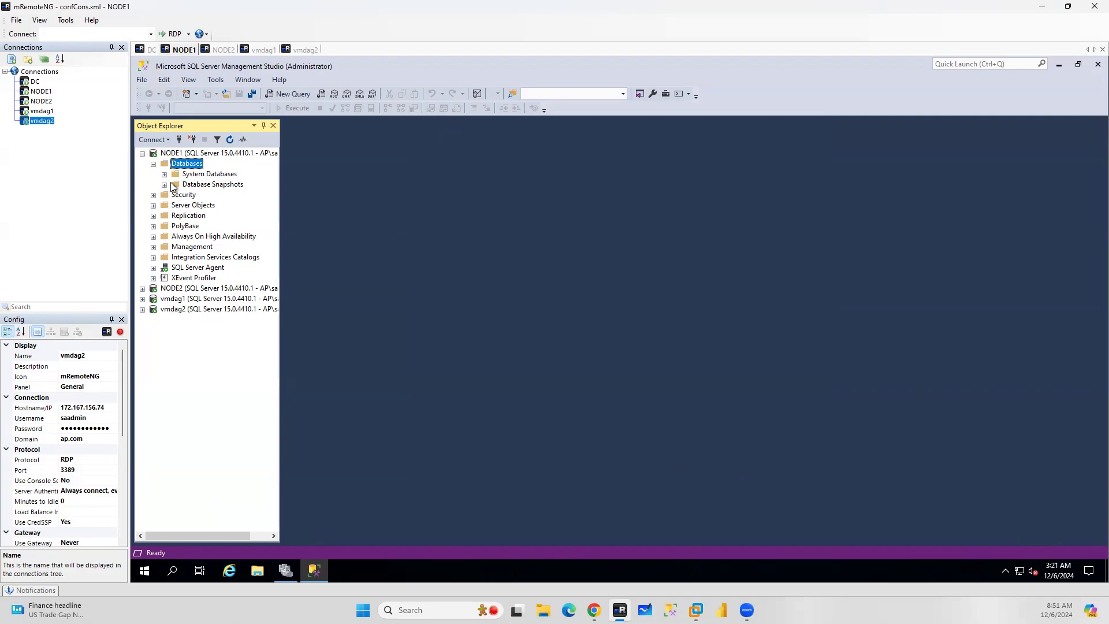
# Take a full backup of DBDAG1 to disk and acknowledge the completion message
pyautogui.rightClick(203, 195)
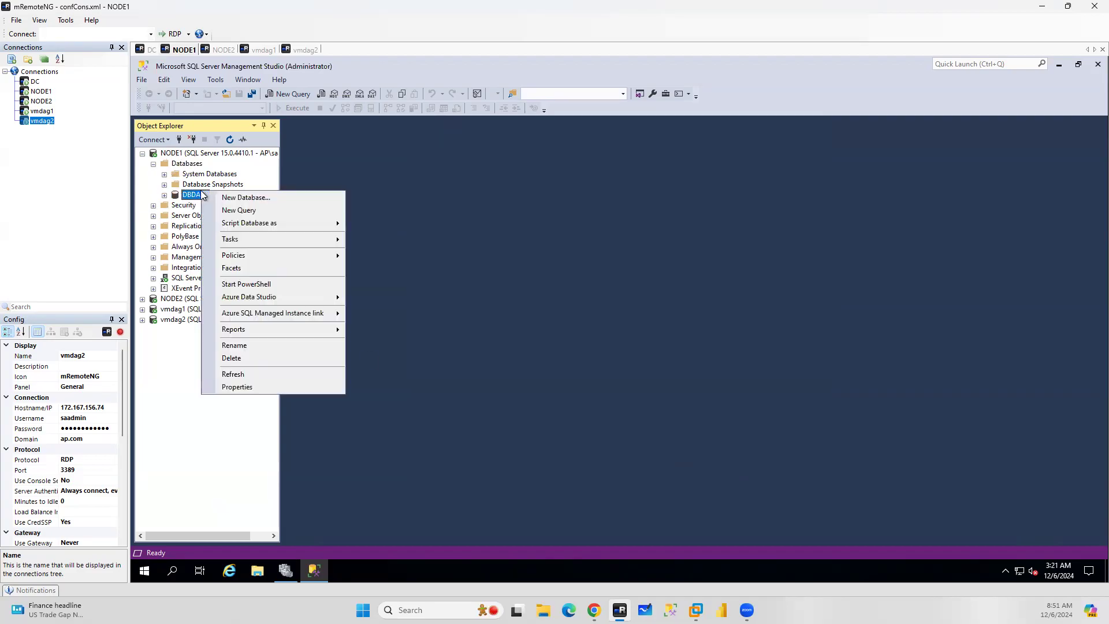
pyautogui.moveTo(265, 238)
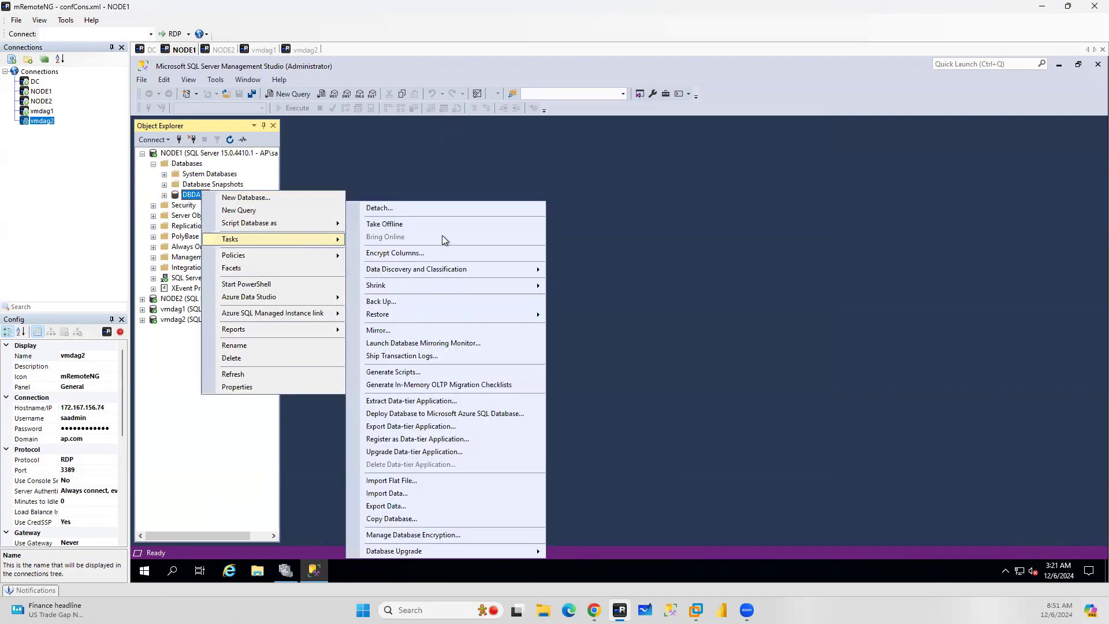
pyautogui.click(390, 301)
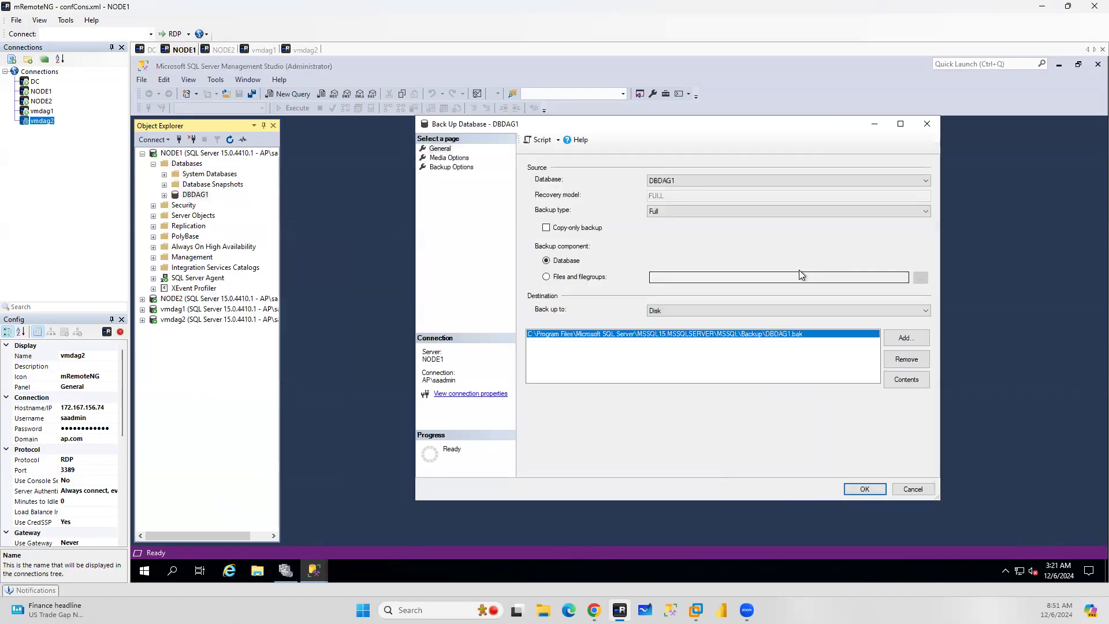
pyautogui.click(866, 490)
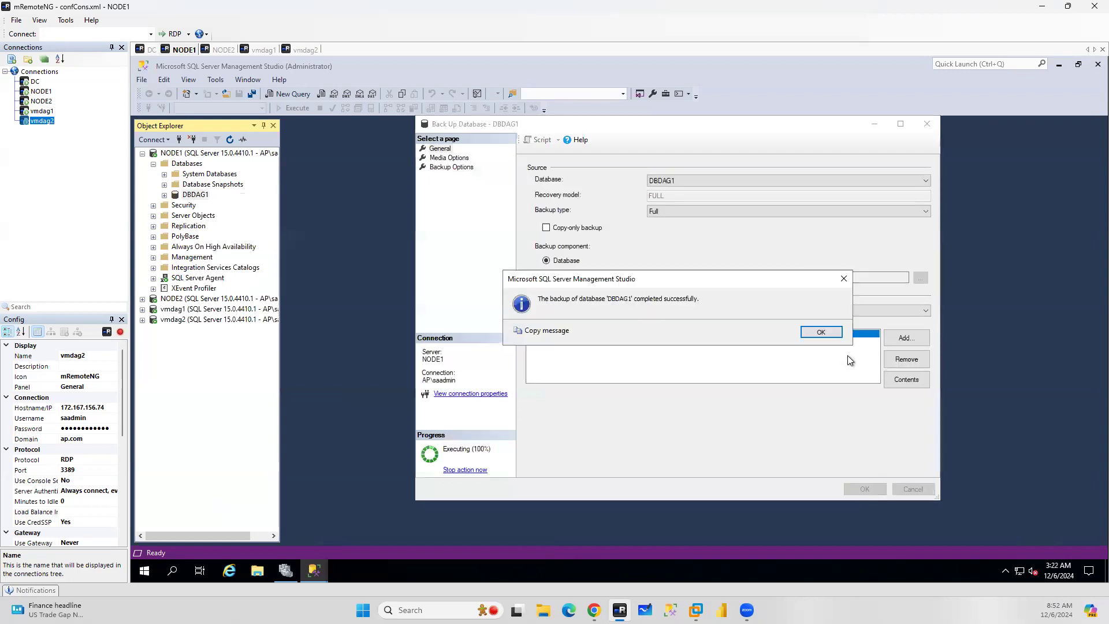
pyautogui.click(821, 333)
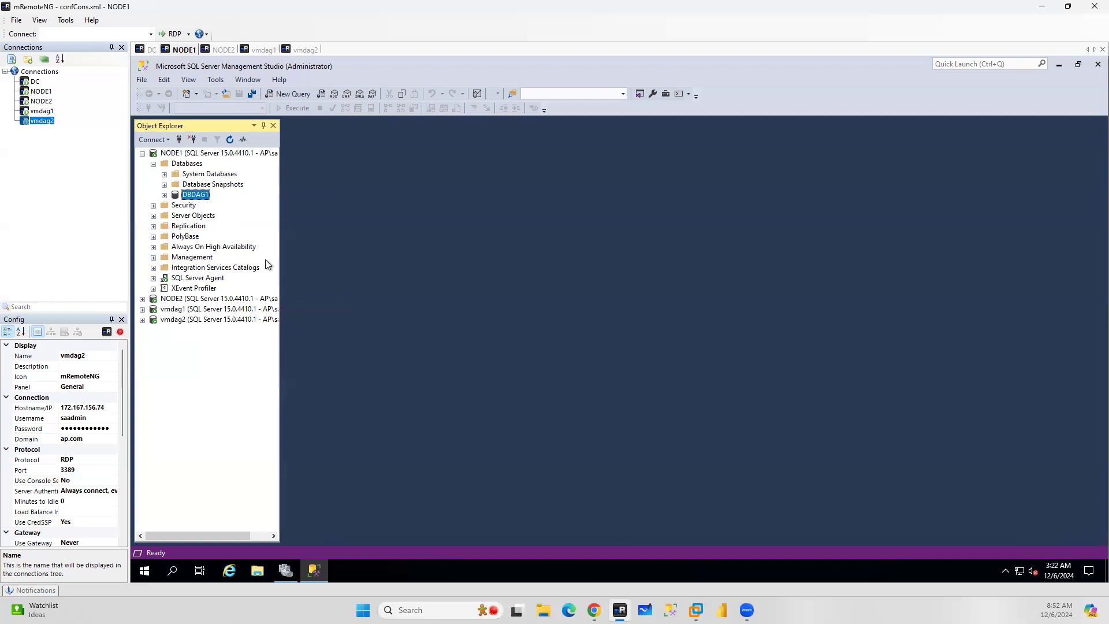
# On NODE1, check the Always On High Availability options and launch SQL Server 2019 Configuration Manager
pyautogui.rightClick(202, 248)
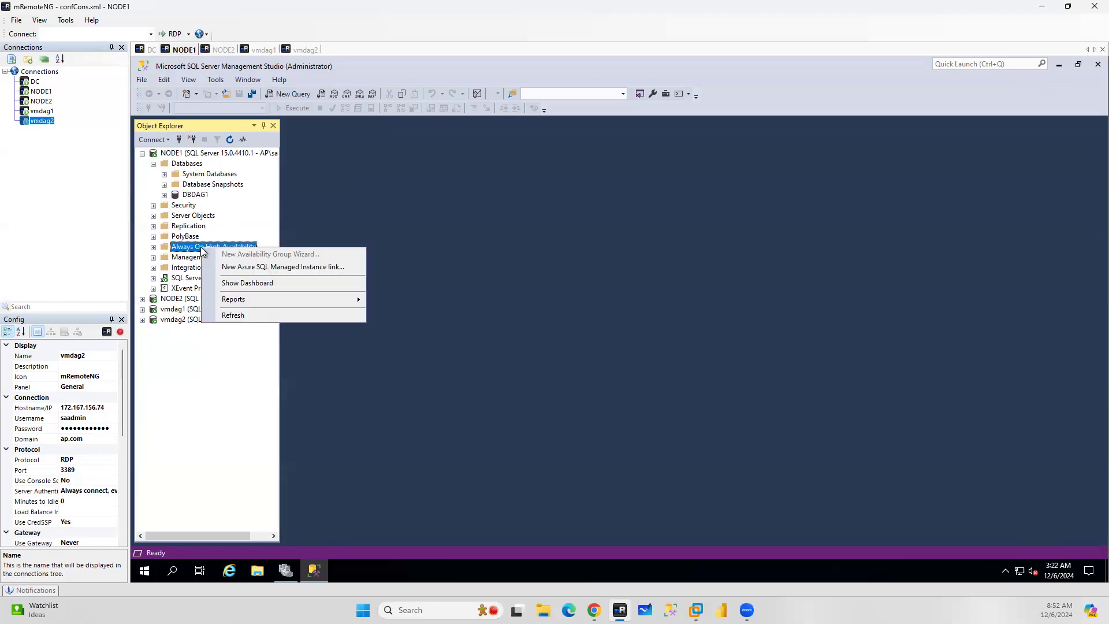
pyautogui.click(546, 241)
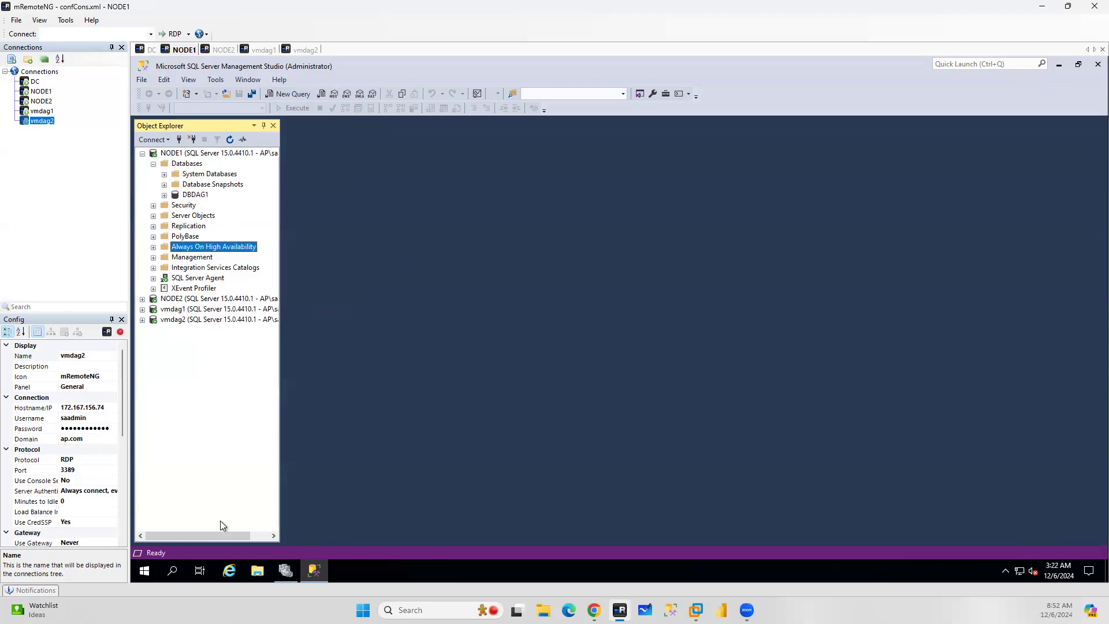
pyautogui.click(145, 571)
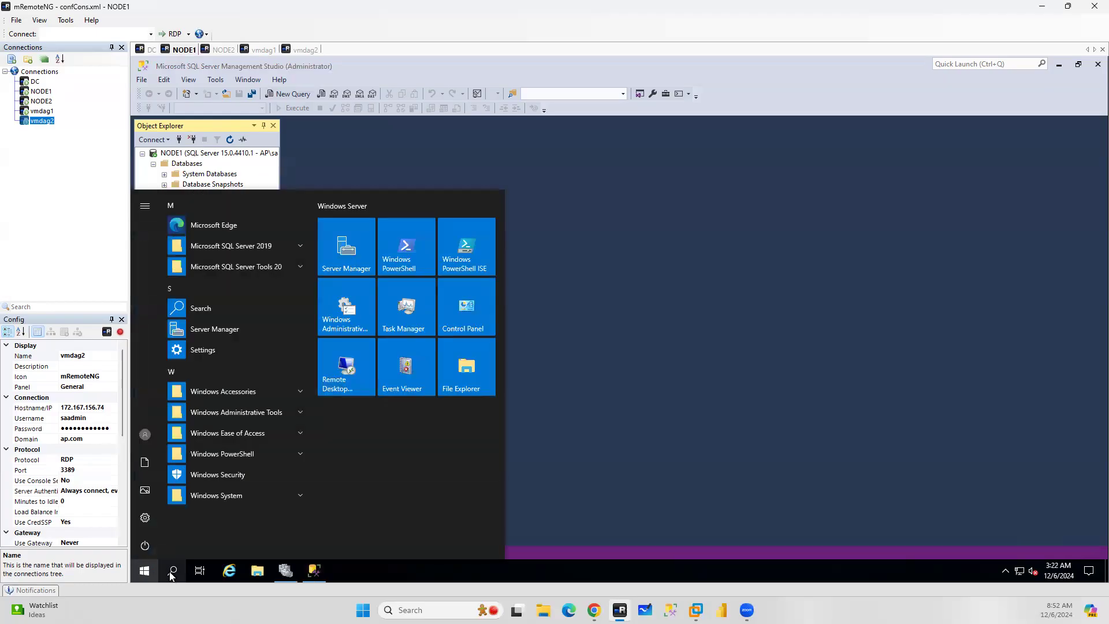
pyautogui.click(173, 571)
pyautogui.write('co')
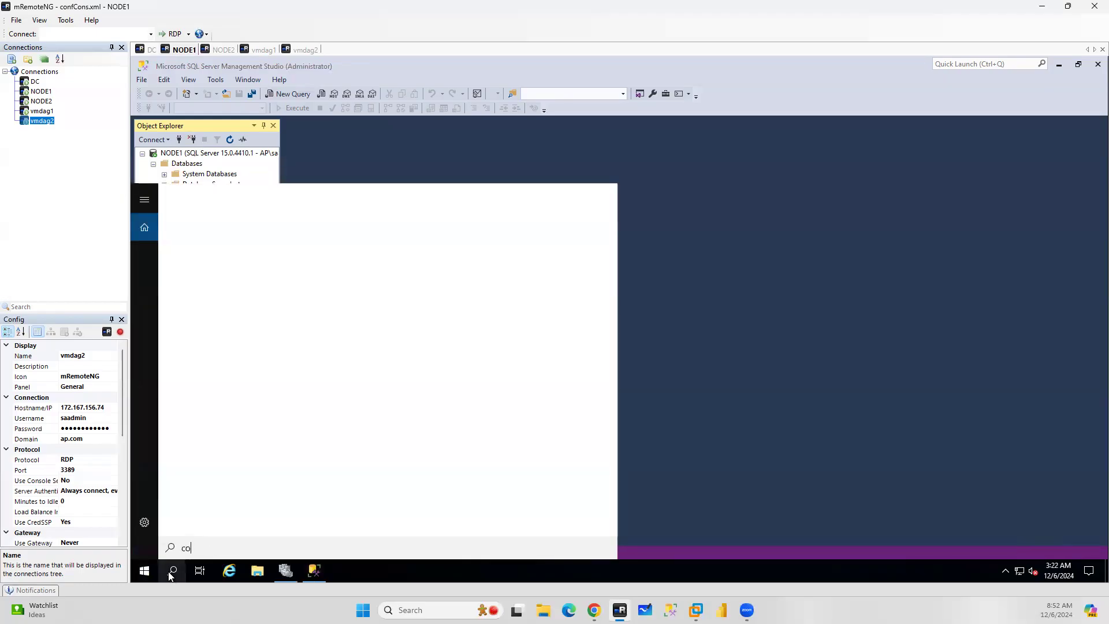
pyautogui.write('nfig')
pyautogui.click(262, 248)
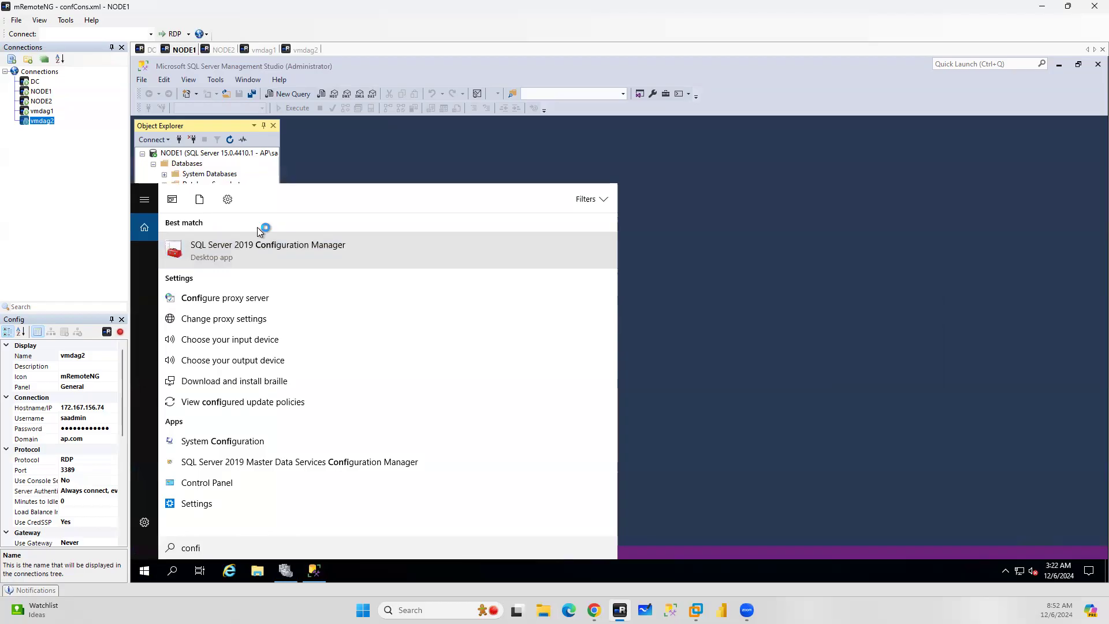
# On NODE2, close Server Manager and launch SQL Server 2019 Configuration Manager
pyautogui.click(219, 49)
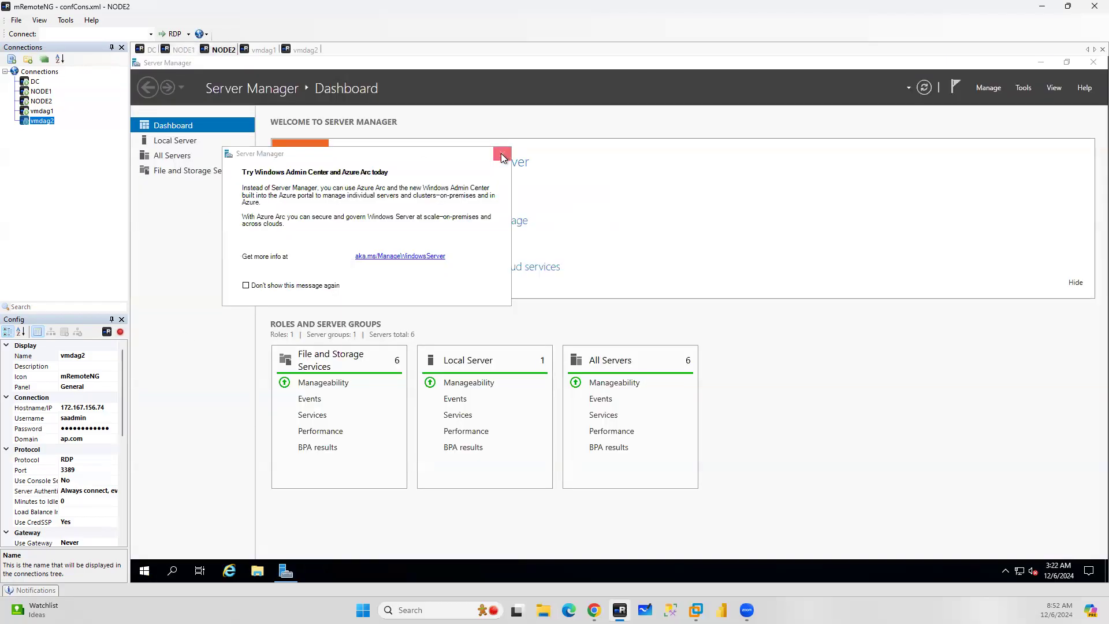
pyautogui.click(502, 154)
pyautogui.click(1093, 62)
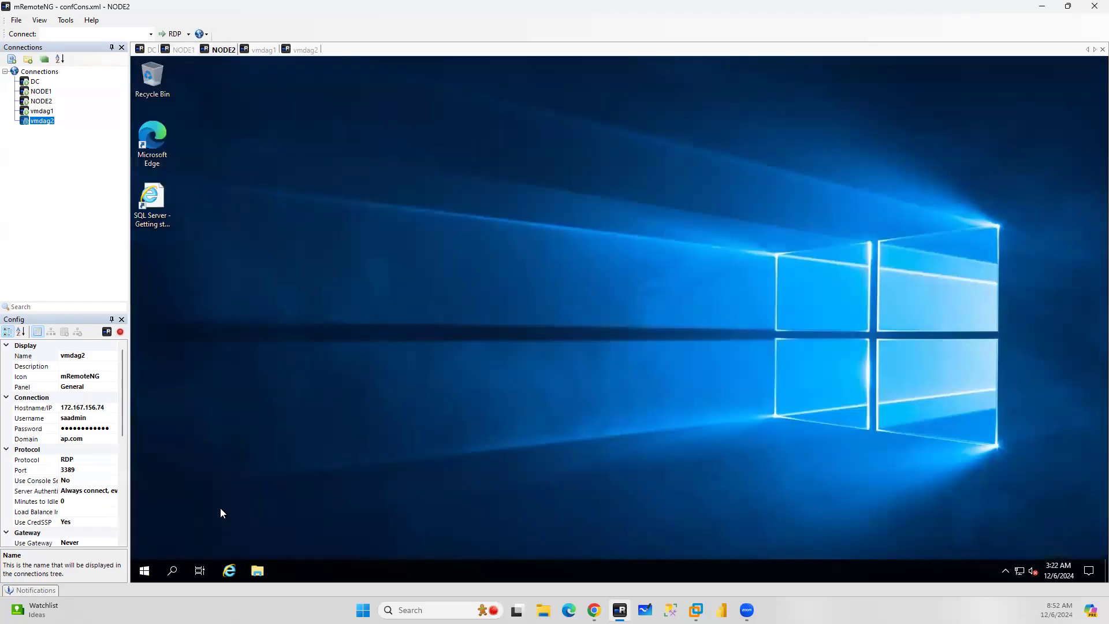
pyautogui.click(182, 572)
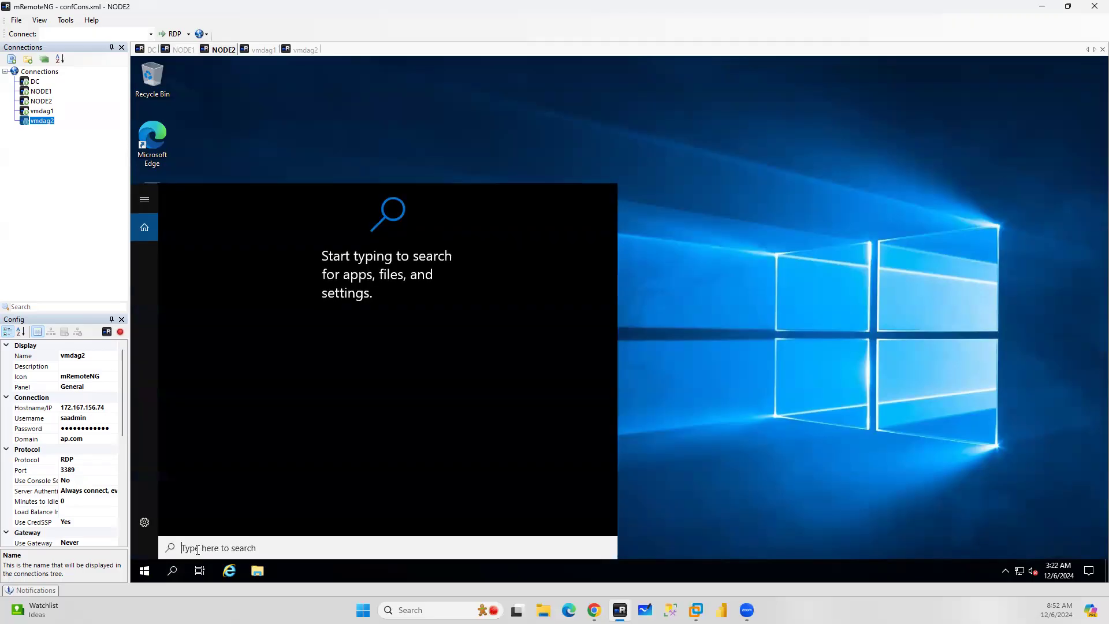
pyautogui.write('conf')
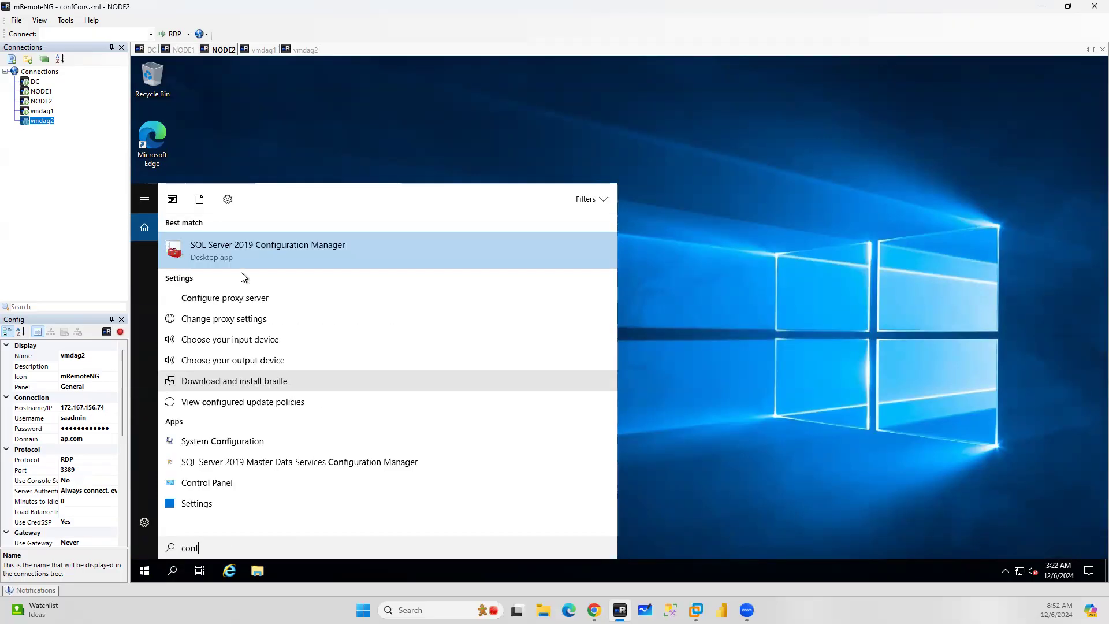
pyautogui.click(251, 265)
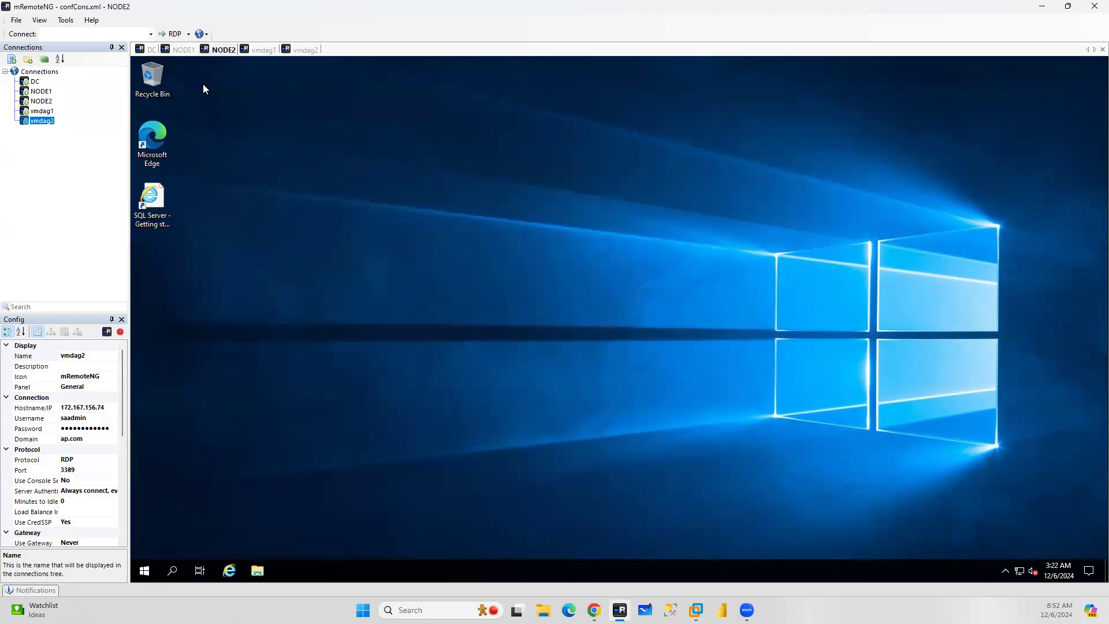
# On vmdag1, launch SQL Server 2019 Configuration Manager
pyautogui.click(263, 50)
pyautogui.click(173, 571)
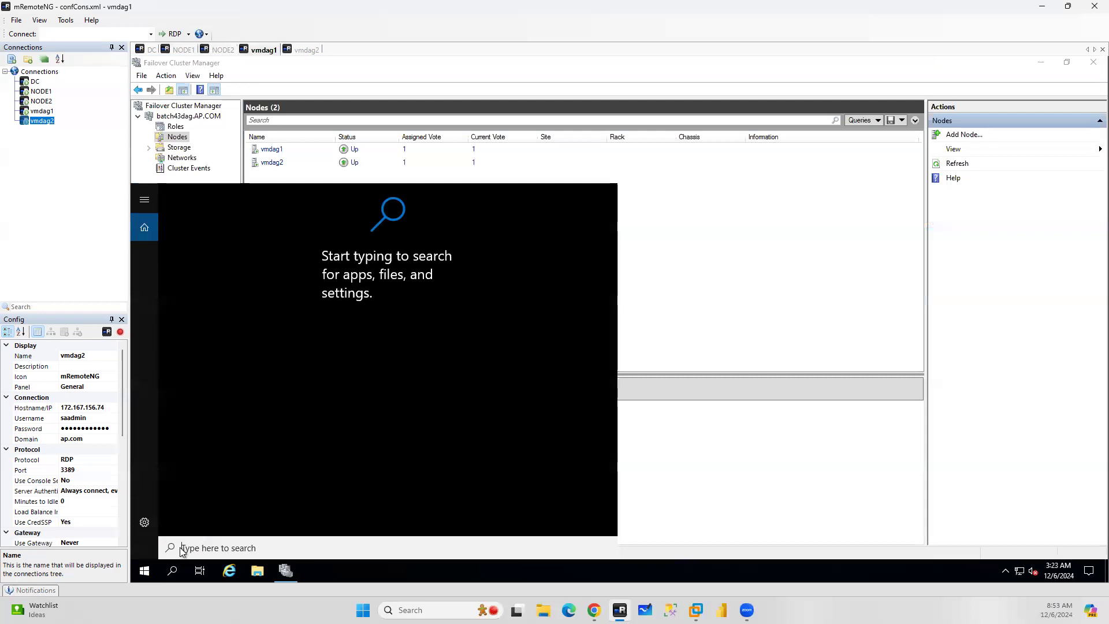
pyautogui.write('s')
pyautogui.write('onf')
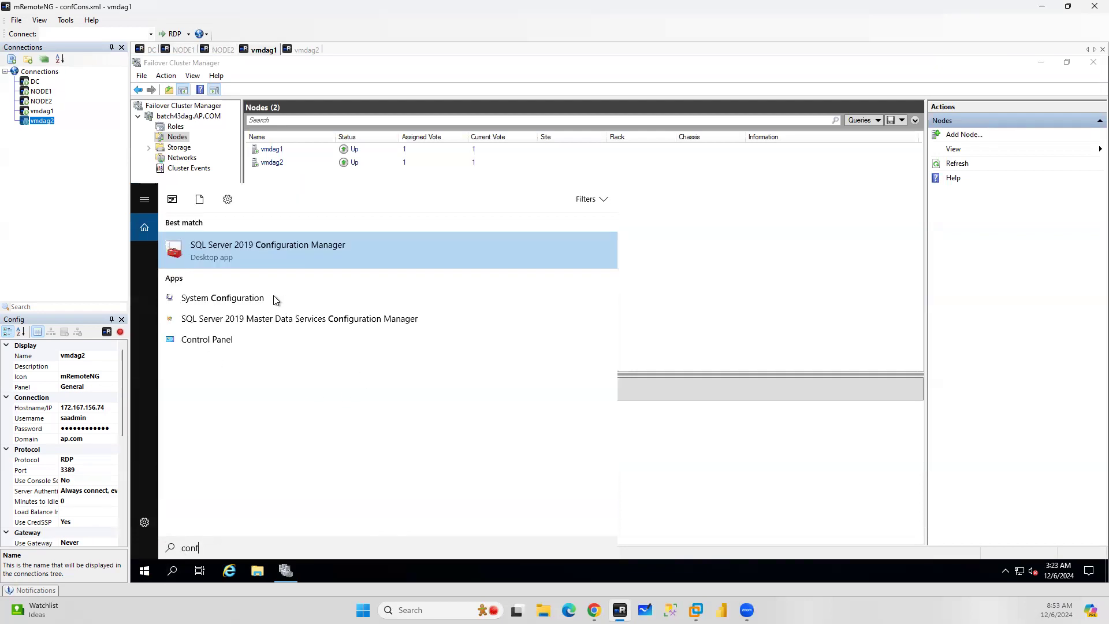
pyautogui.click(266, 252)
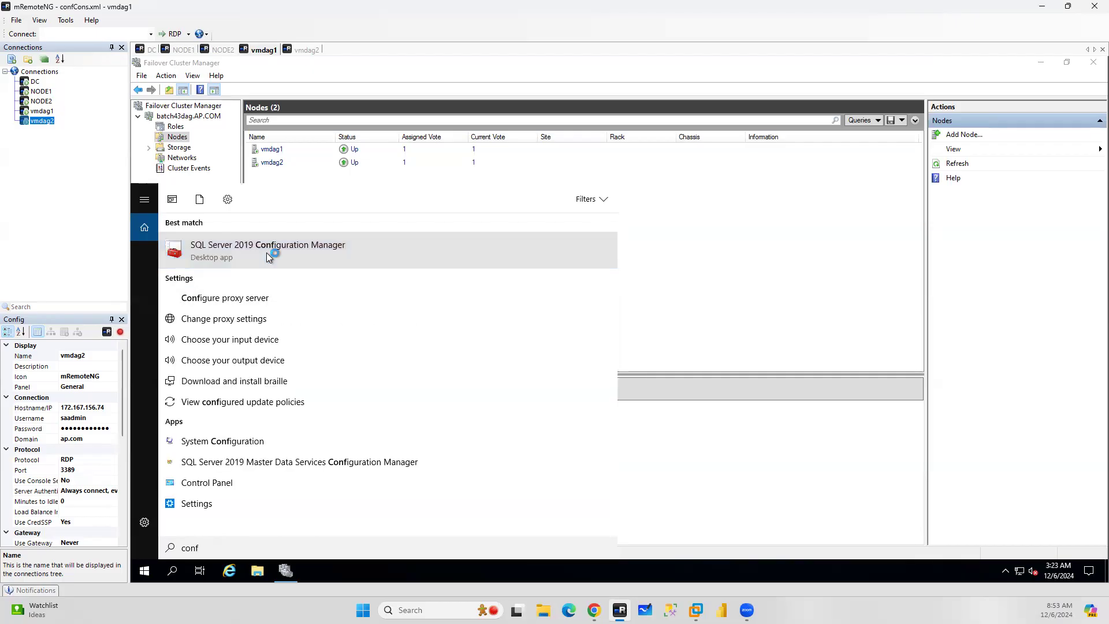
# On vmdag2, search for SQL Server 2019 Configuration Manager
pyautogui.click(301, 51)
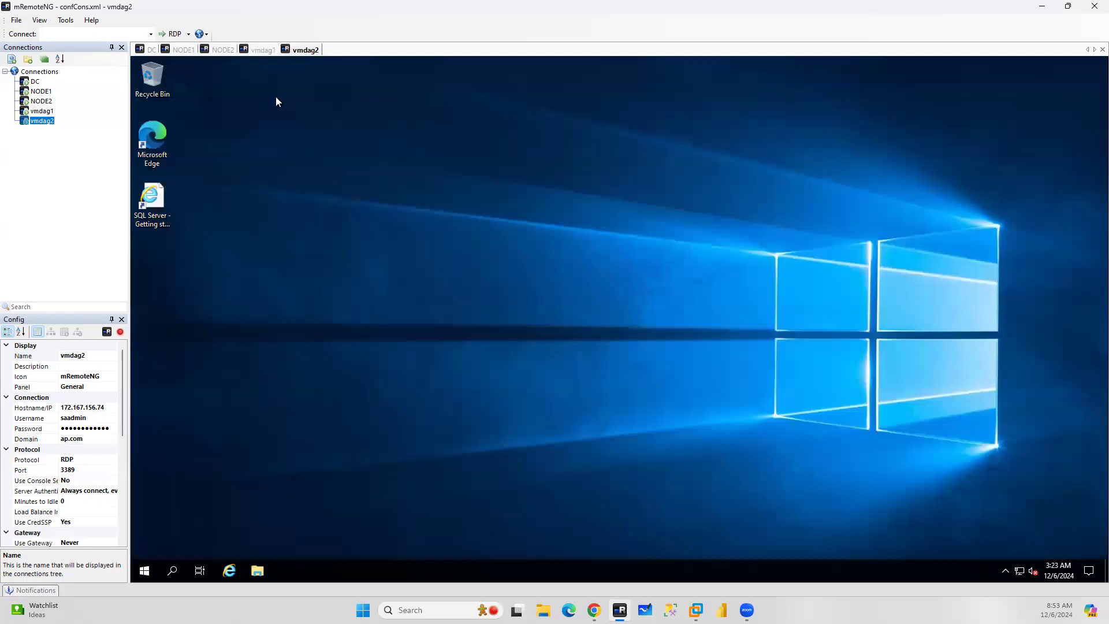
pyautogui.click(170, 570)
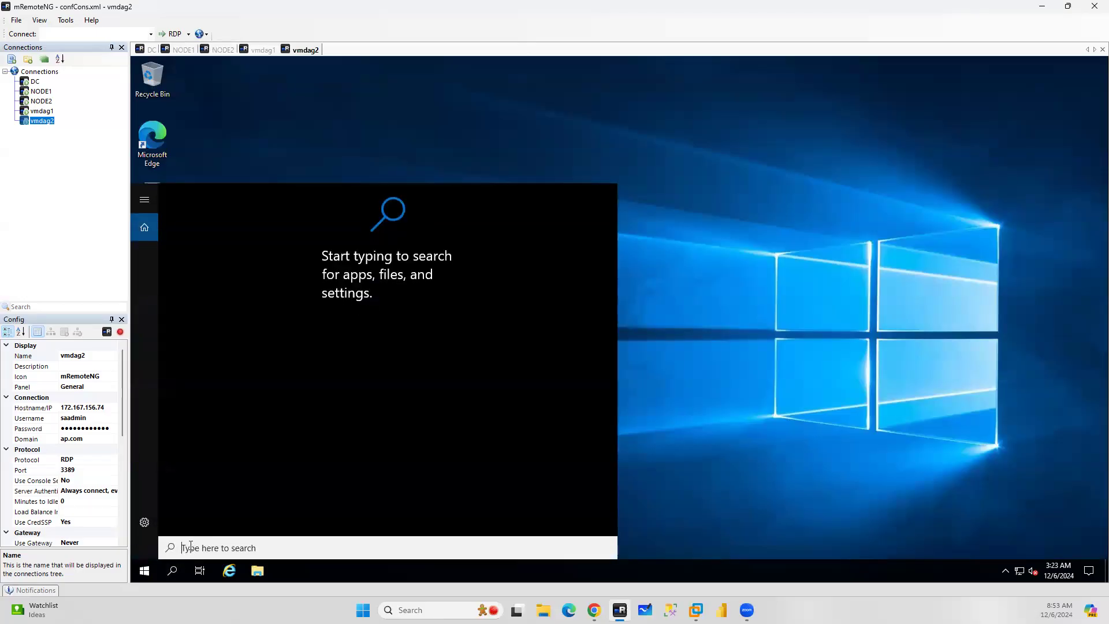
pyautogui.write('conf')
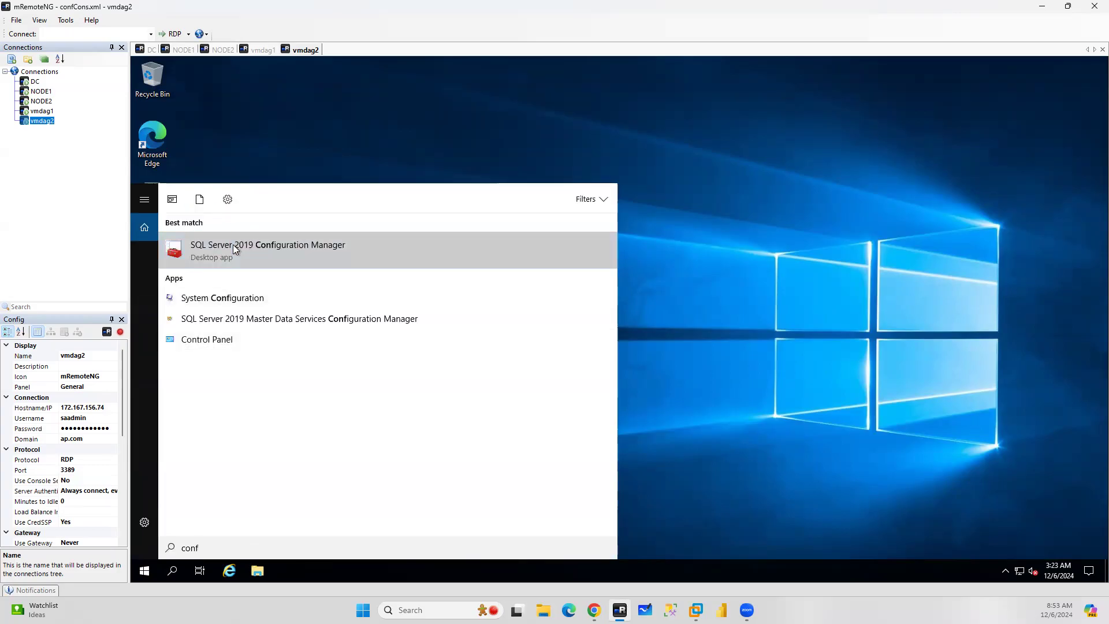
# On NODE1, enable Always On Availability Groups for the SQL Server (MSSQLSERVER) service and restart it
pyautogui.click(183, 50)
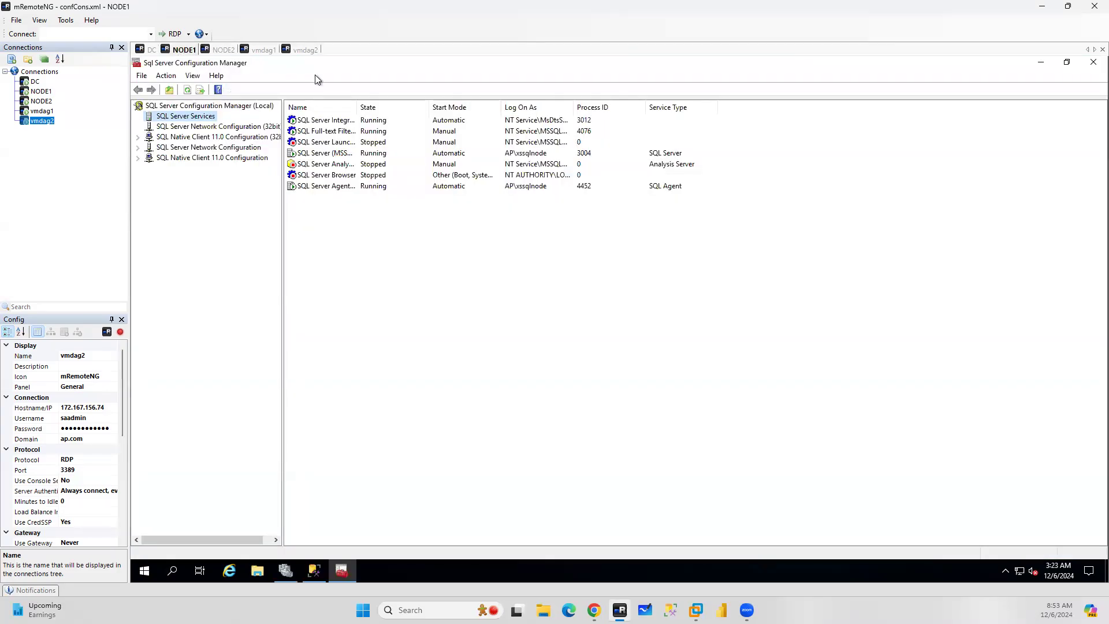
pyautogui.doubleClick(324, 154)
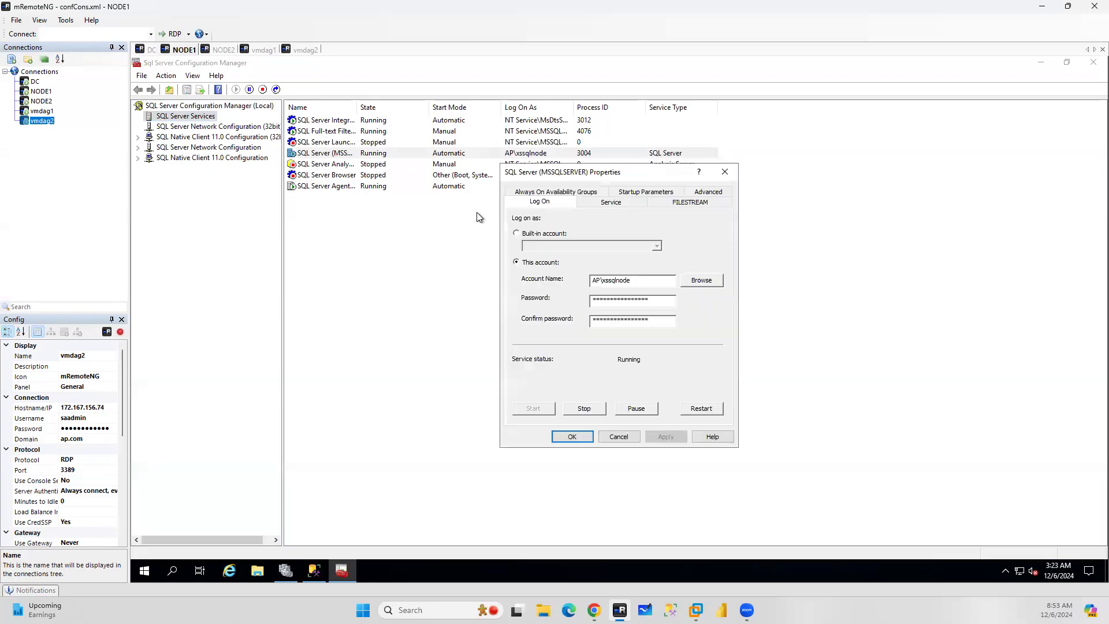
pyautogui.click(528, 191)
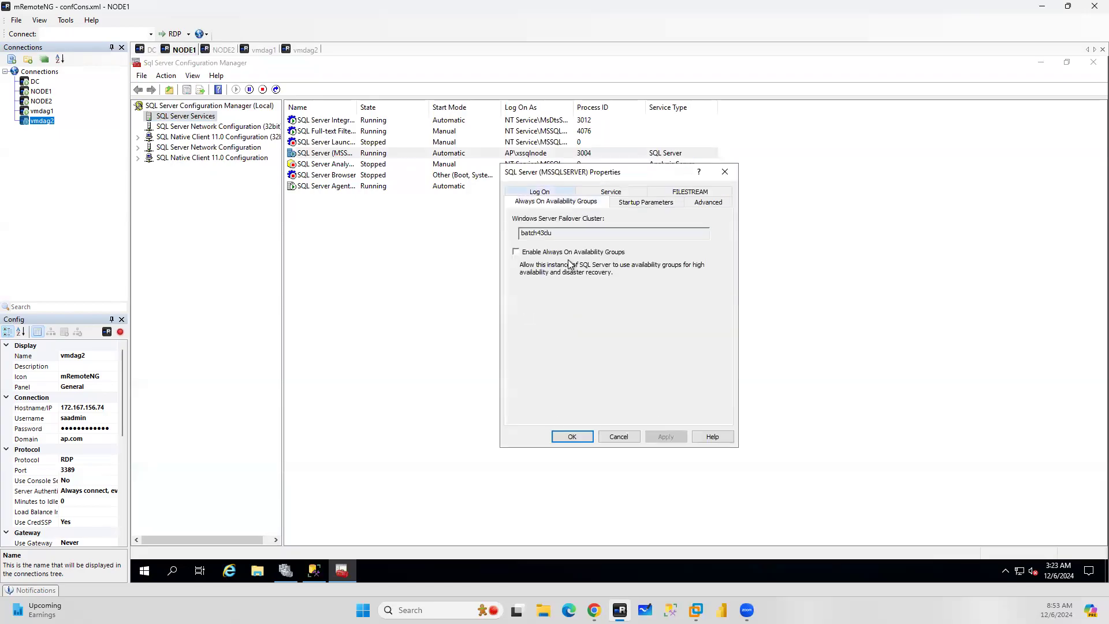
pyautogui.click(515, 252)
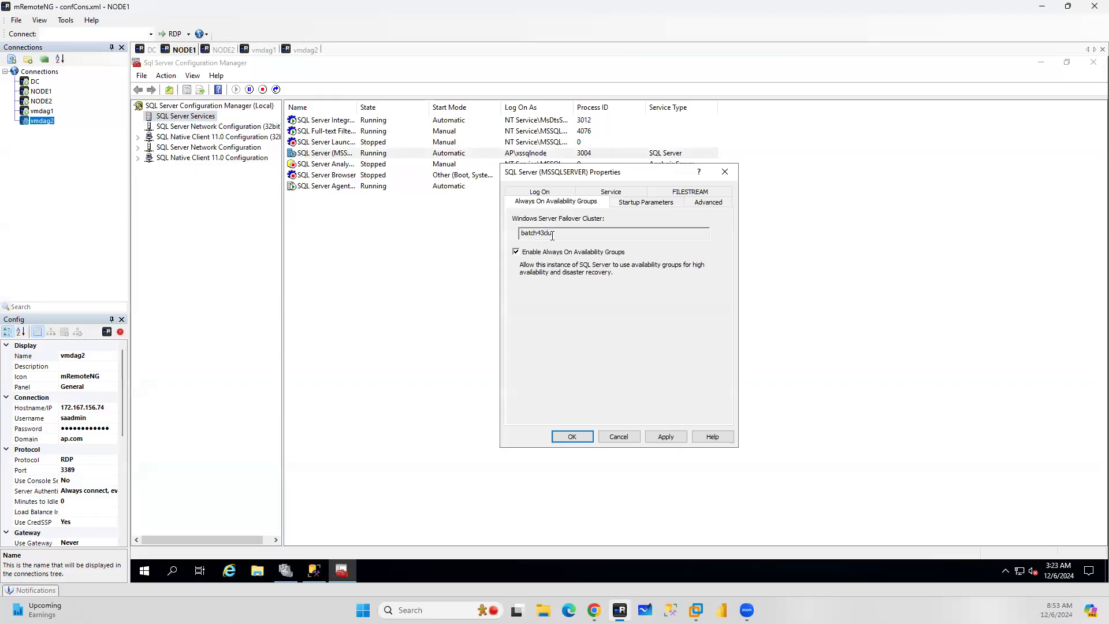
pyautogui.click(680, 439)
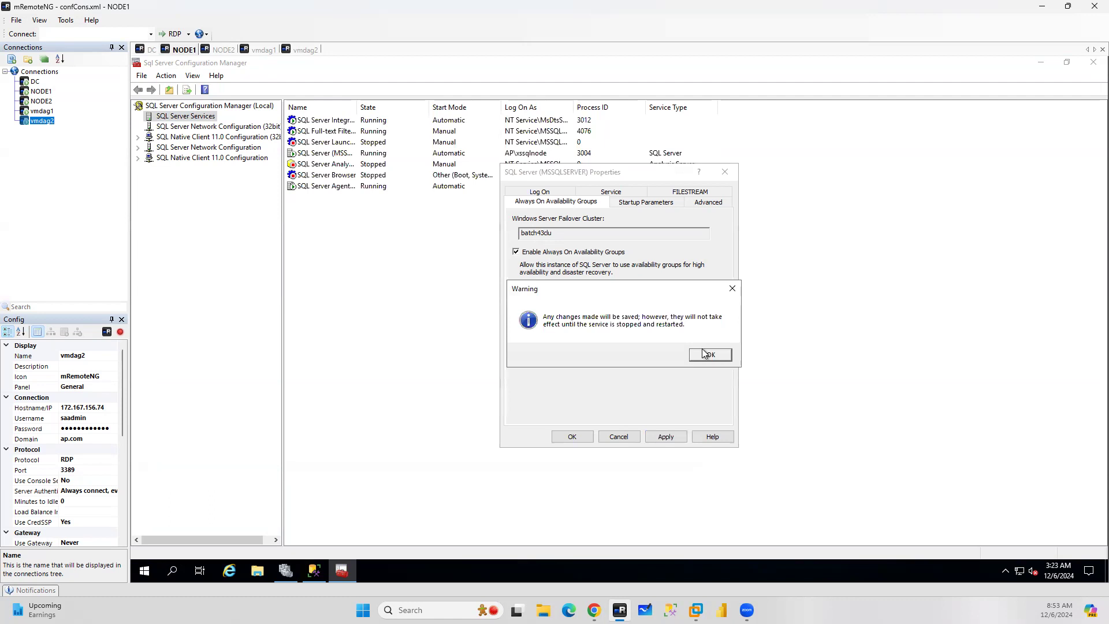
pyautogui.click(706, 354)
pyautogui.click(561, 438)
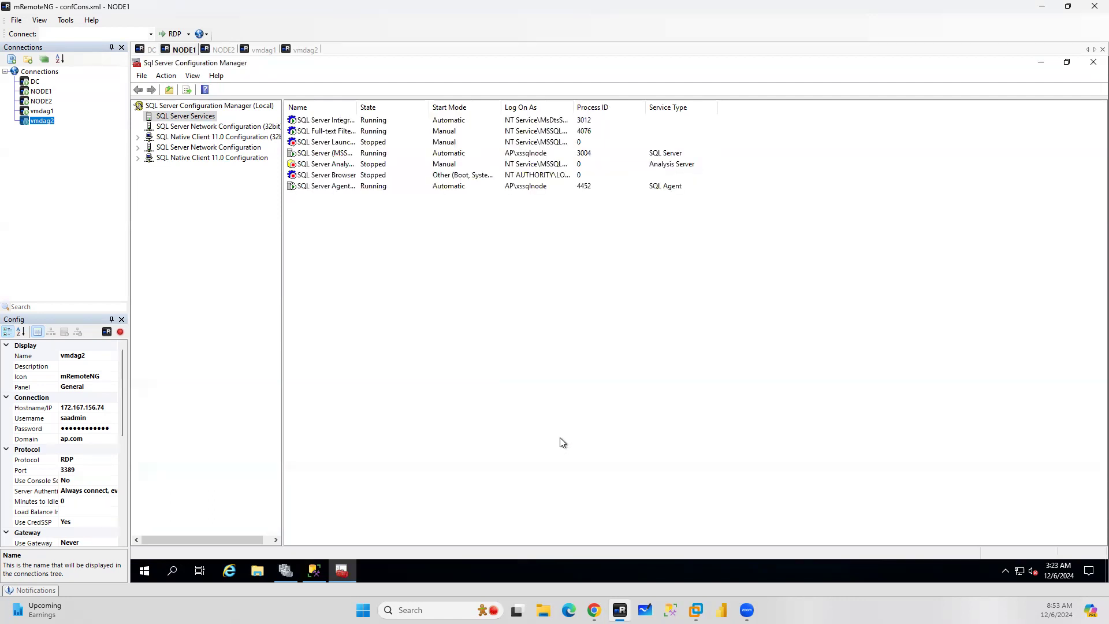
pyautogui.click(322, 155)
pyautogui.rightClick(322, 155)
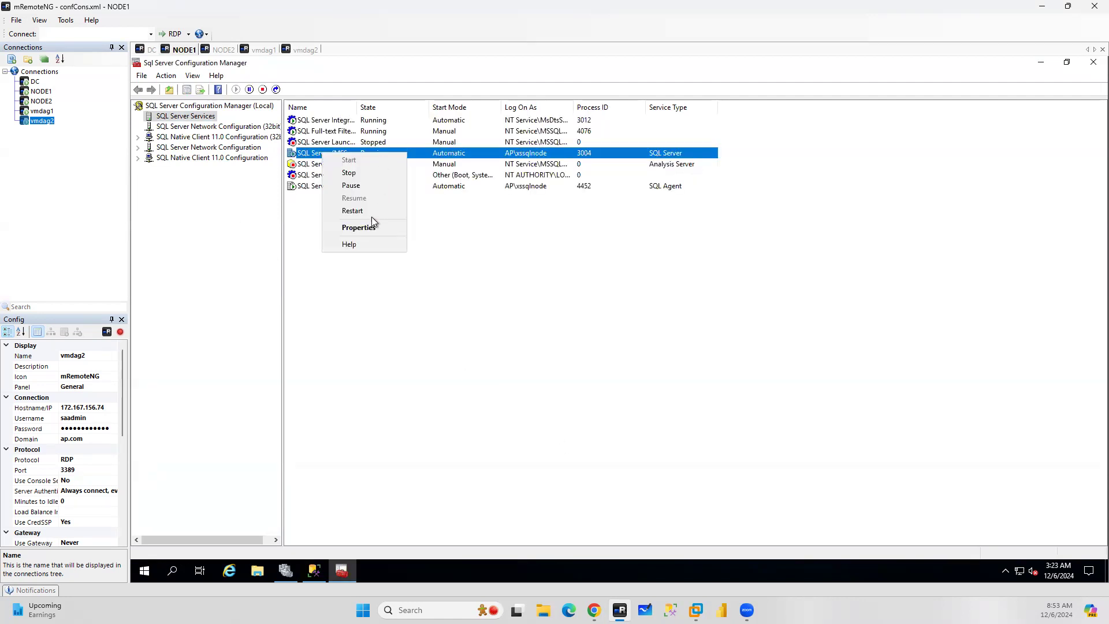
pyautogui.click(346, 211)
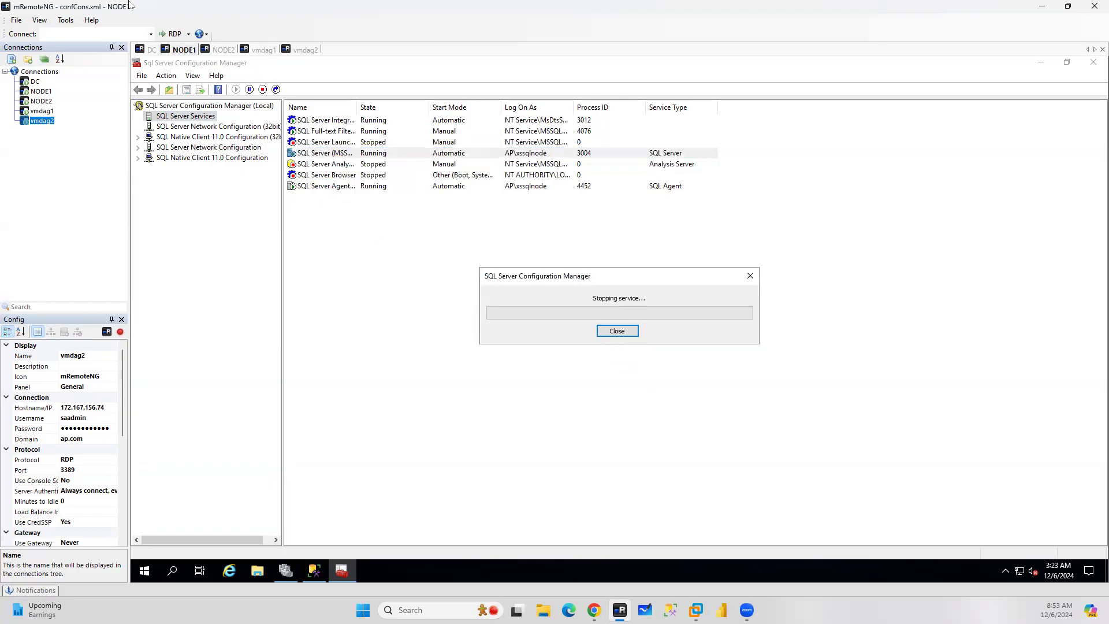
# On NODE2, enable Always On Availability Groups for the SQL Server (MSSQLSERVER) service and restart it
pyautogui.click(223, 50)
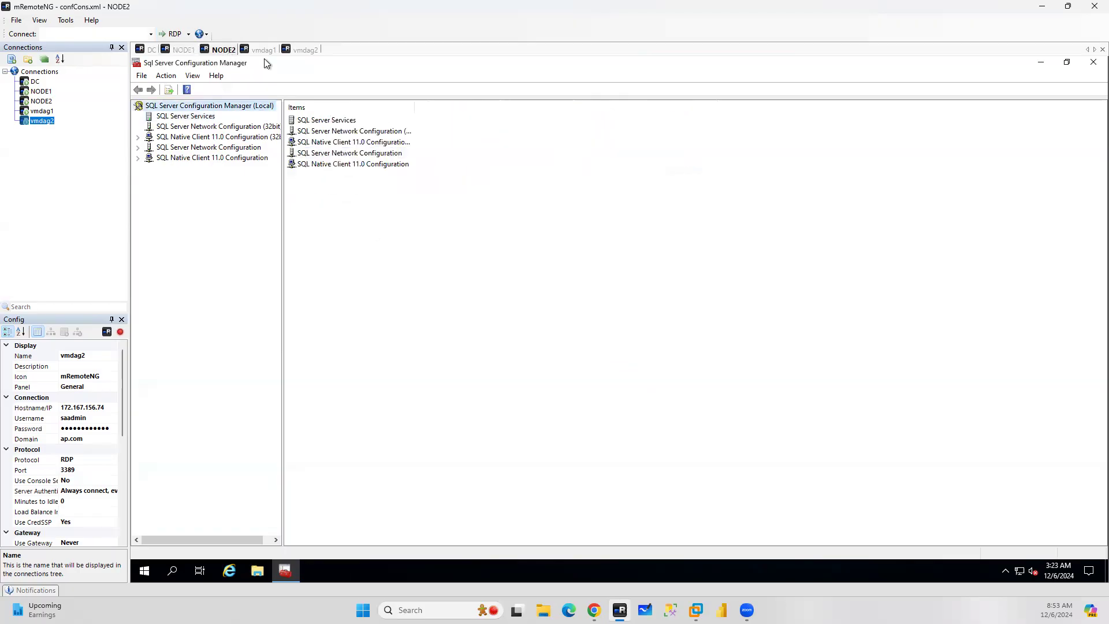
pyautogui.doubleClick(312, 121)
pyautogui.click(362, 154)
pyautogui.doubleClick(361, 155)
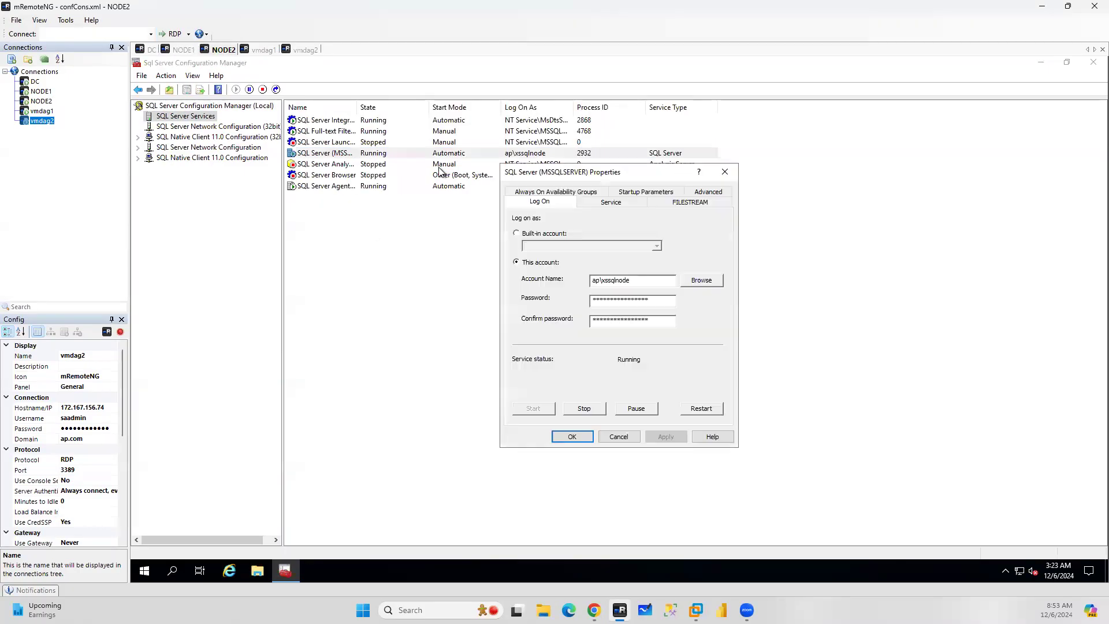
pyautogui.click(516, 251)
pyautogui.click(573, 436)
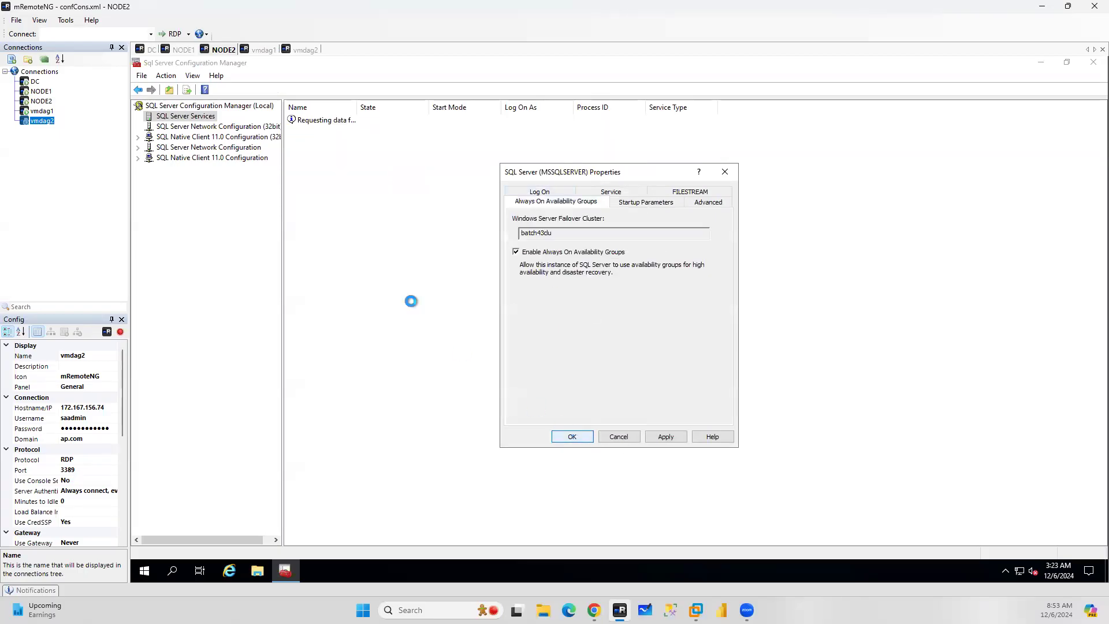
pyautogui.click(711, 356)
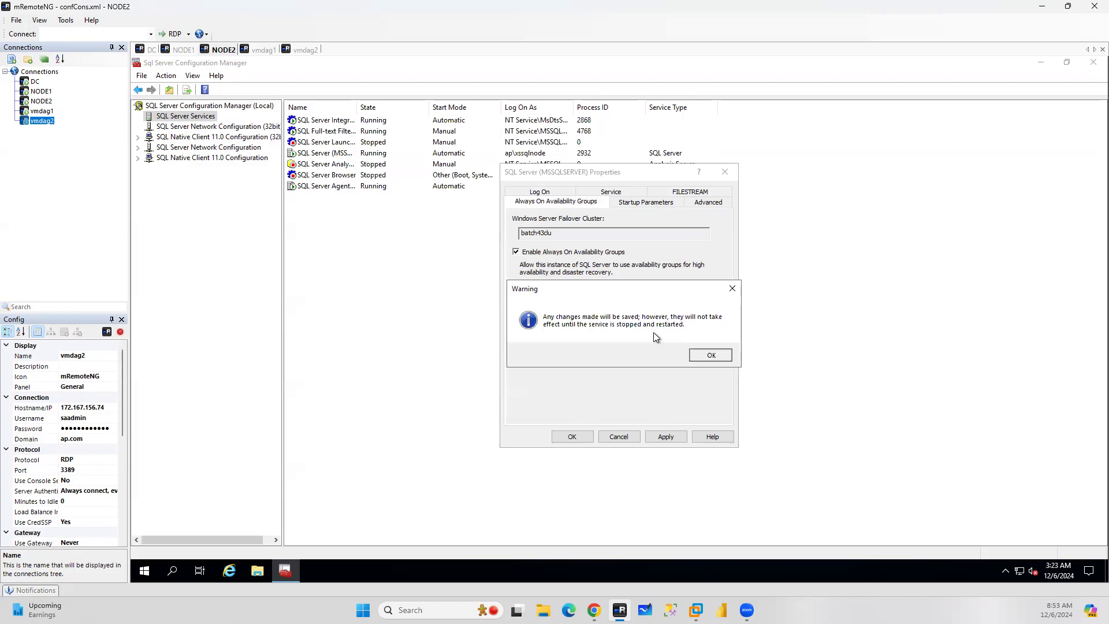
pyautogui.rightClick(313, 155)
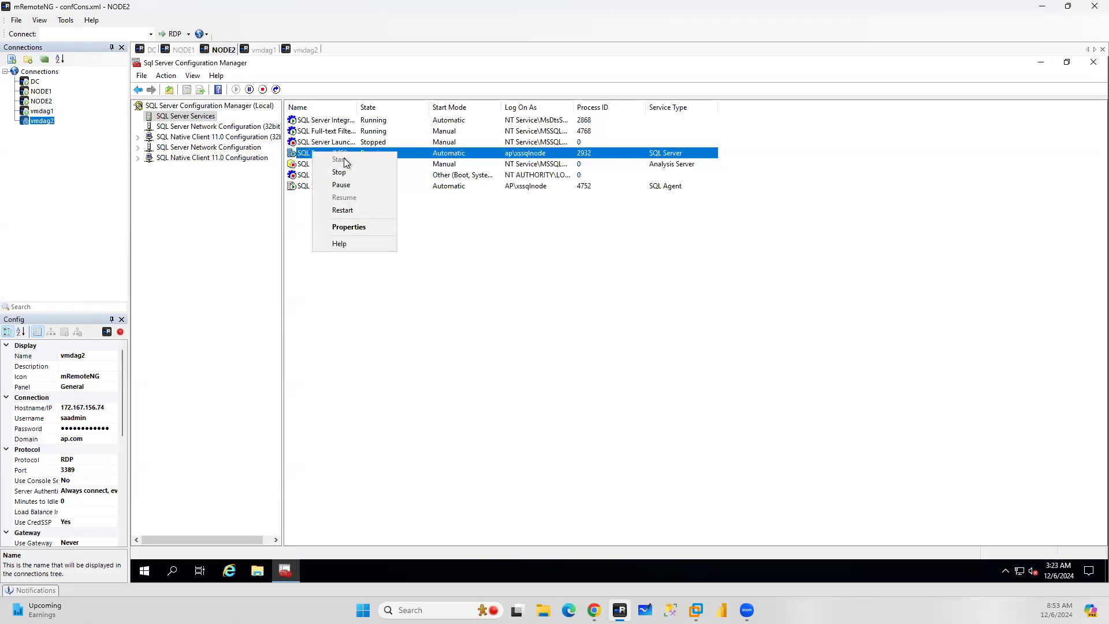
pyautogui.click(345, 210)
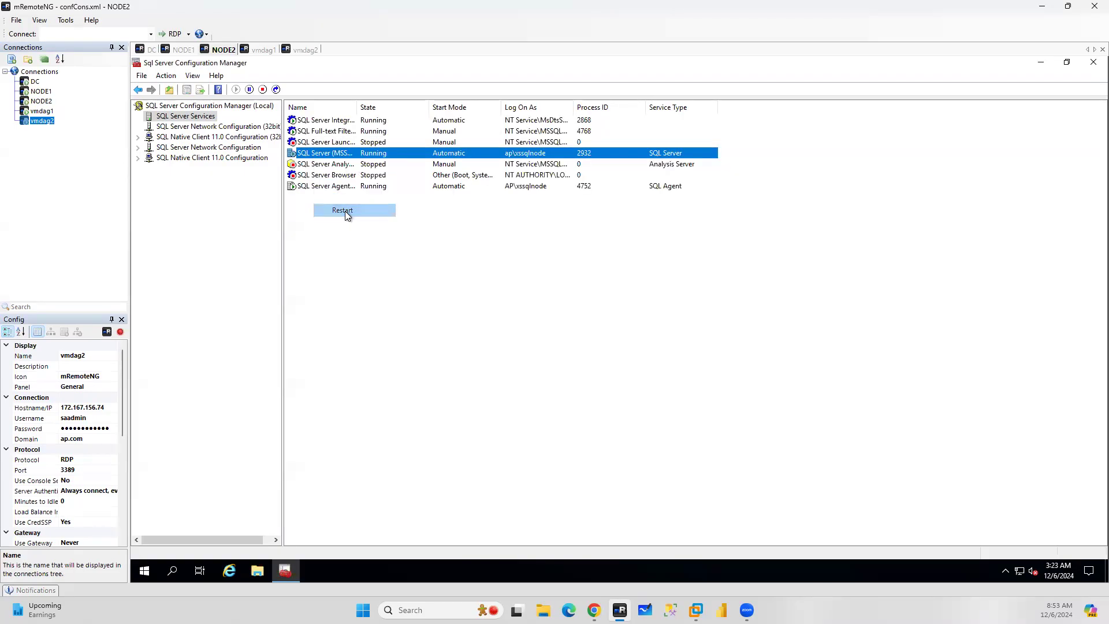
# On vmdag1, enable Always On Availability Groups for the SQL Server (MSSQLSERVER) service and restart it
pyautogui.click(254, 50)
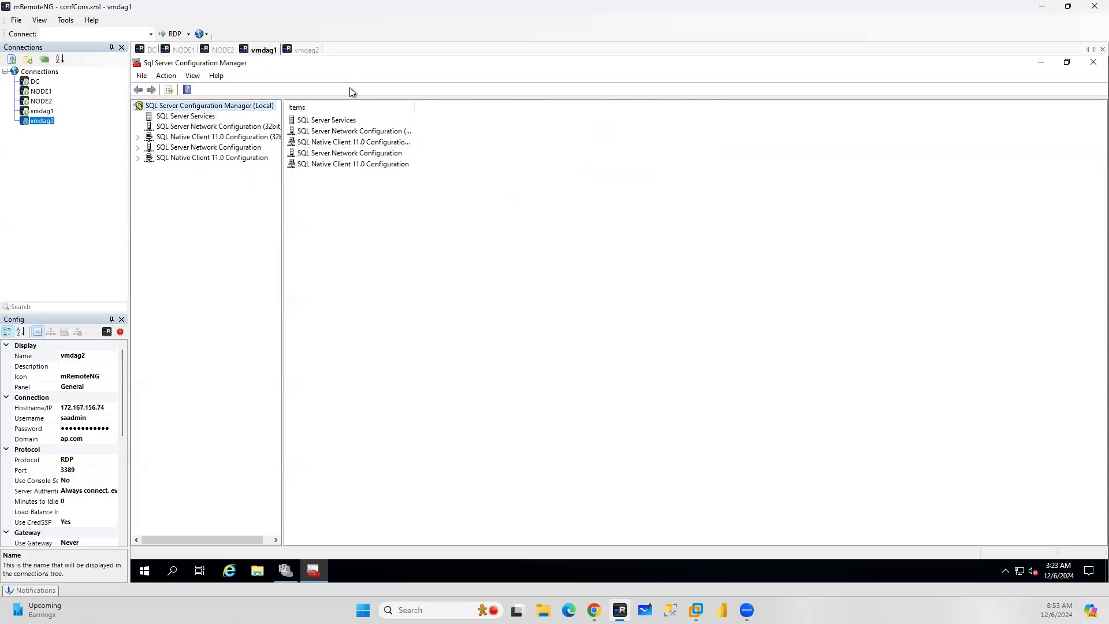
pyautogui.doubleClick(349, 119)
pyautogui.doubleClick(332, 155)
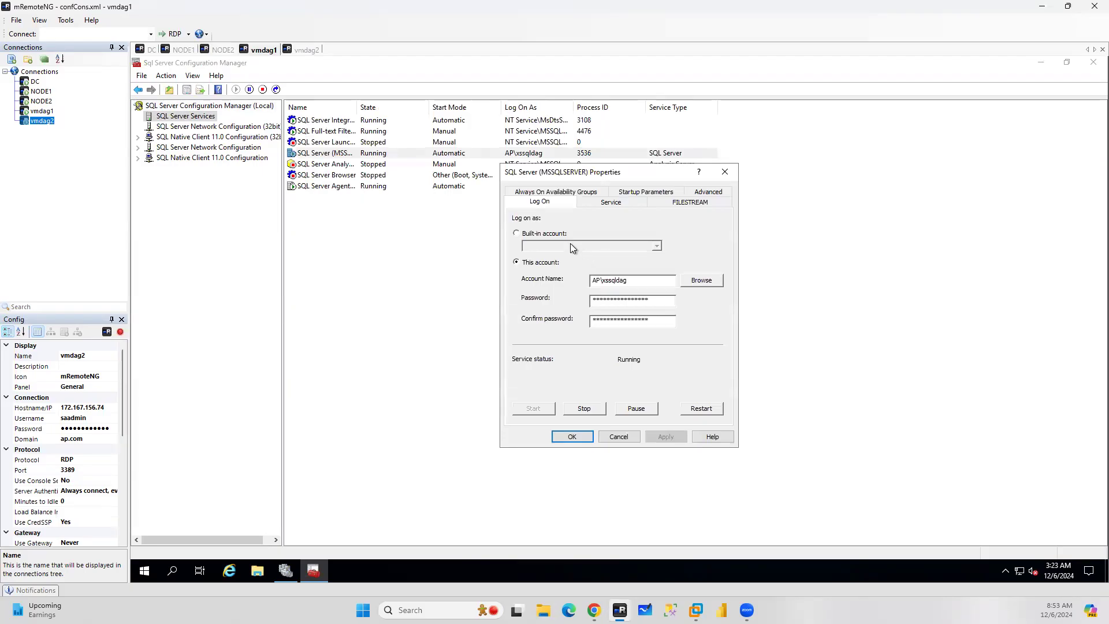
pyautogui.click(567, 192)
pyautogui.click(518, 252)
pyautogui.click(665, 437)
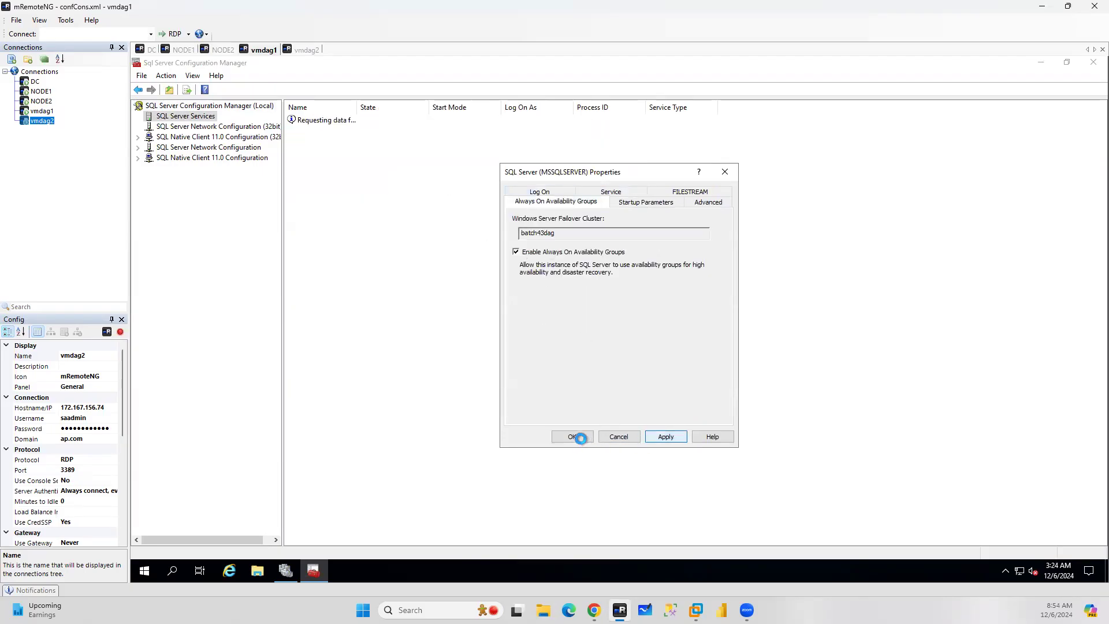
pyautogui.click(709, 354)
pyautogui.click(572, 436)
pyautogui.rightClick(318, 153)
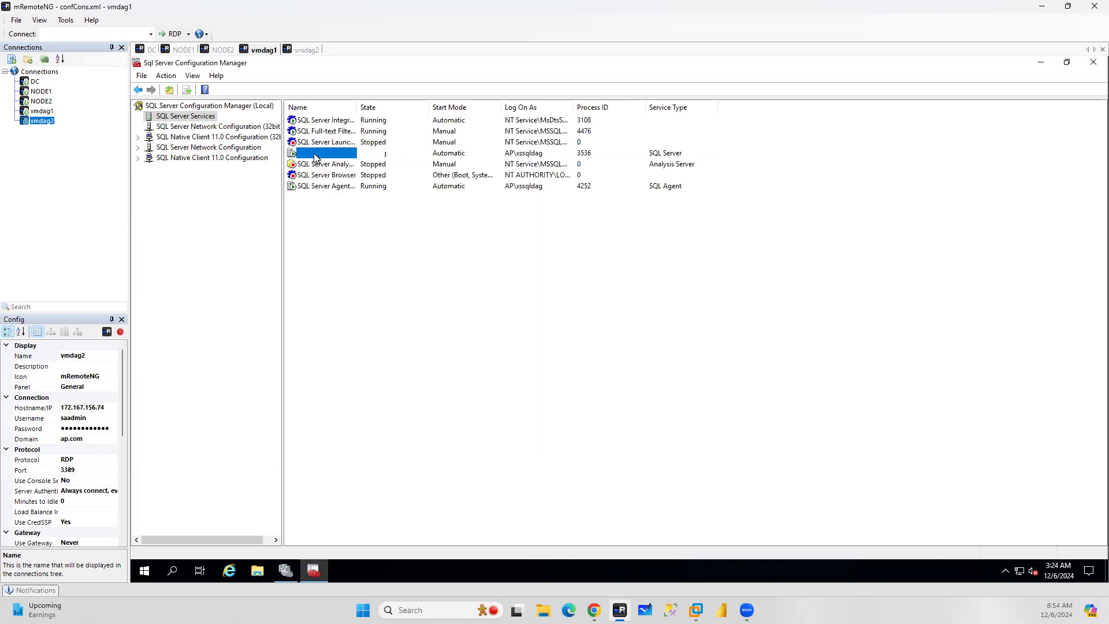
pyautogui.click(344, 212)
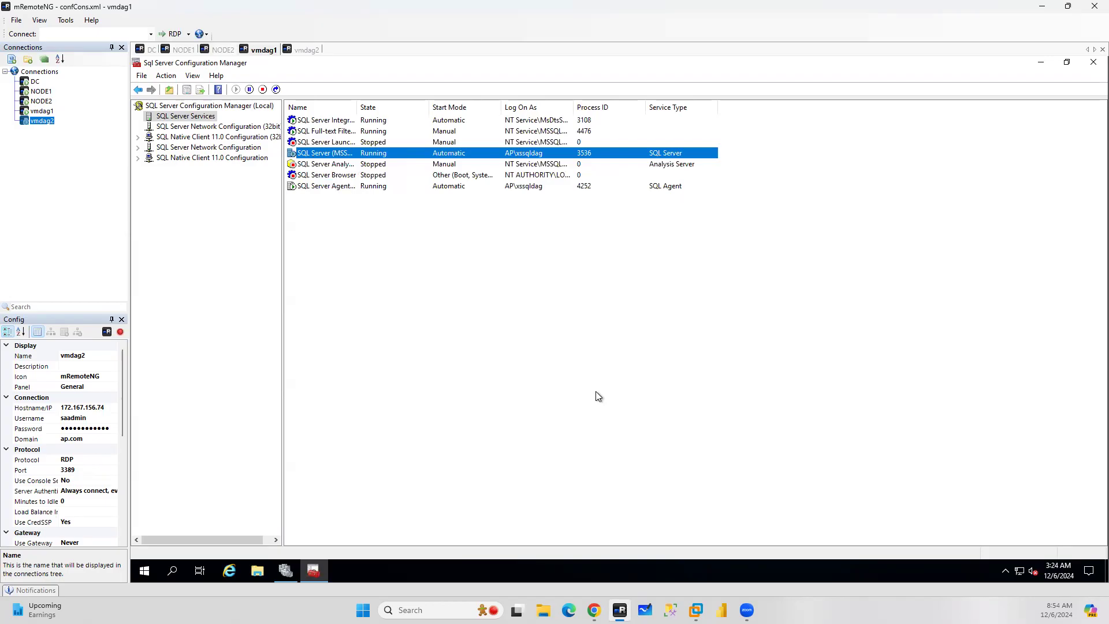
# On vmdag2, enable Always On Availability Groups for the SQL Server (MSSQLSERVER) service and restart it
pyautogui.click(305, 50)
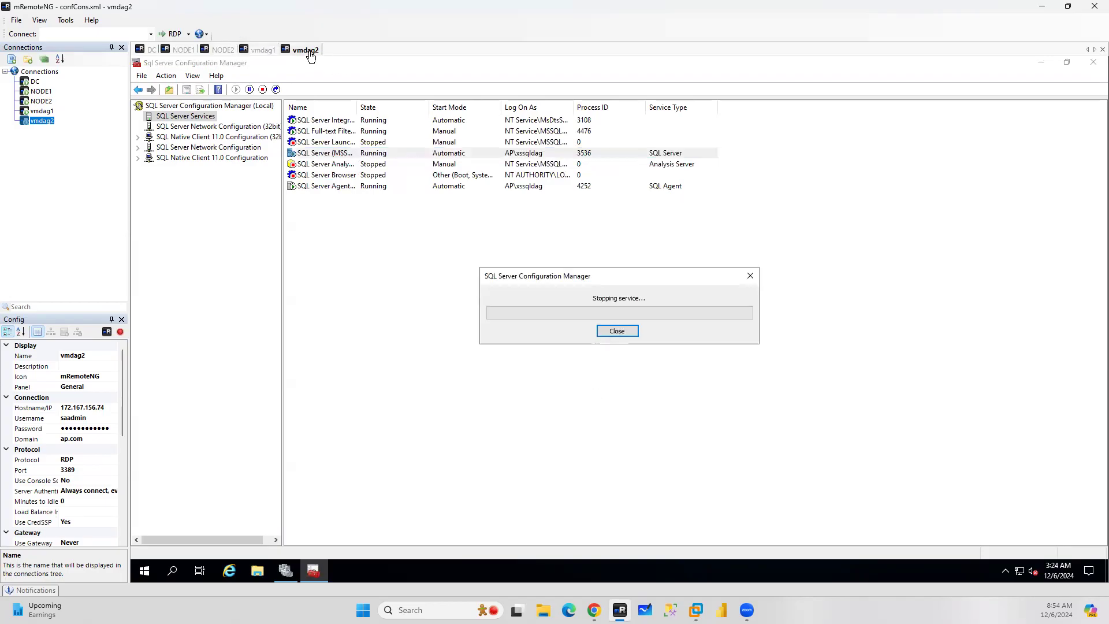
pyautogui.doubleClick(625, 155)
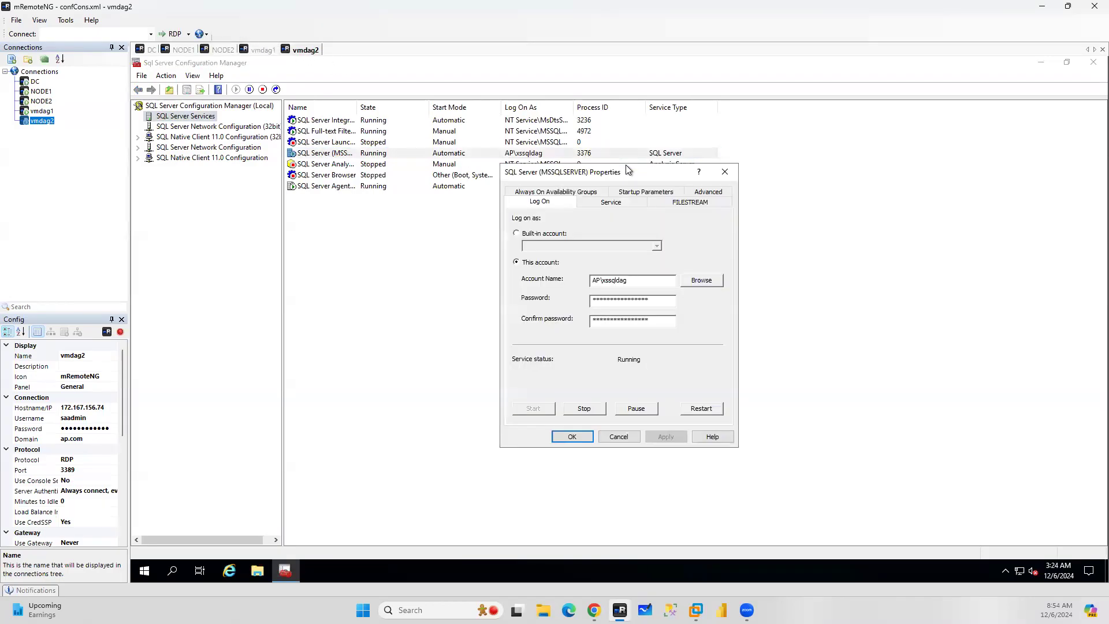
pyautogui.click(536, 193)
pyautogui.click(516, 253)
pyautogui.click(572, 436)
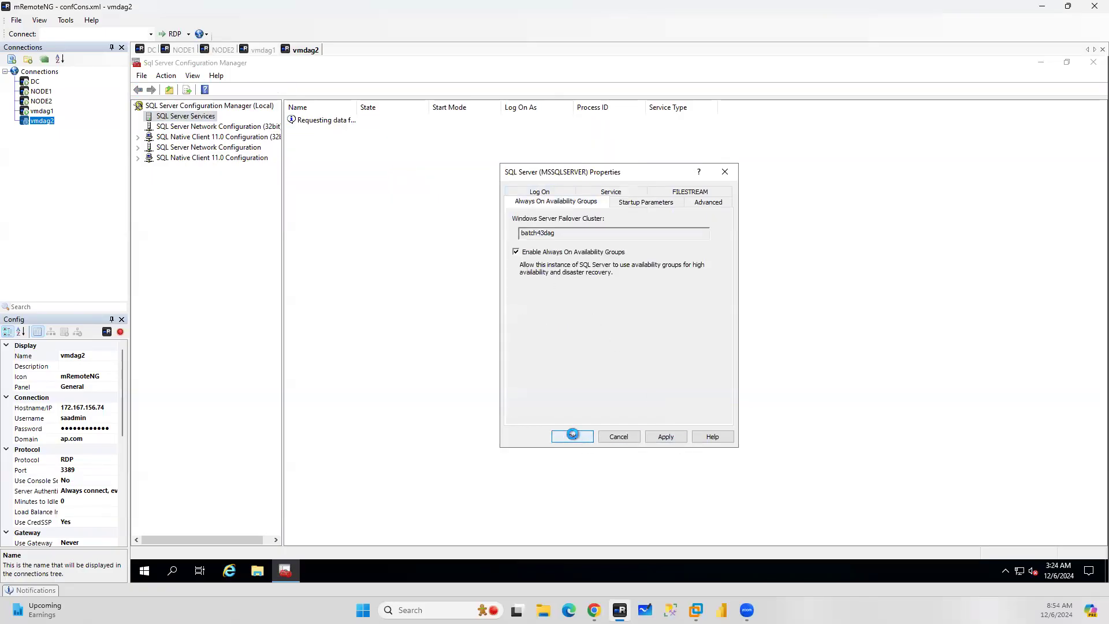
pyautogui.click(710, 355)
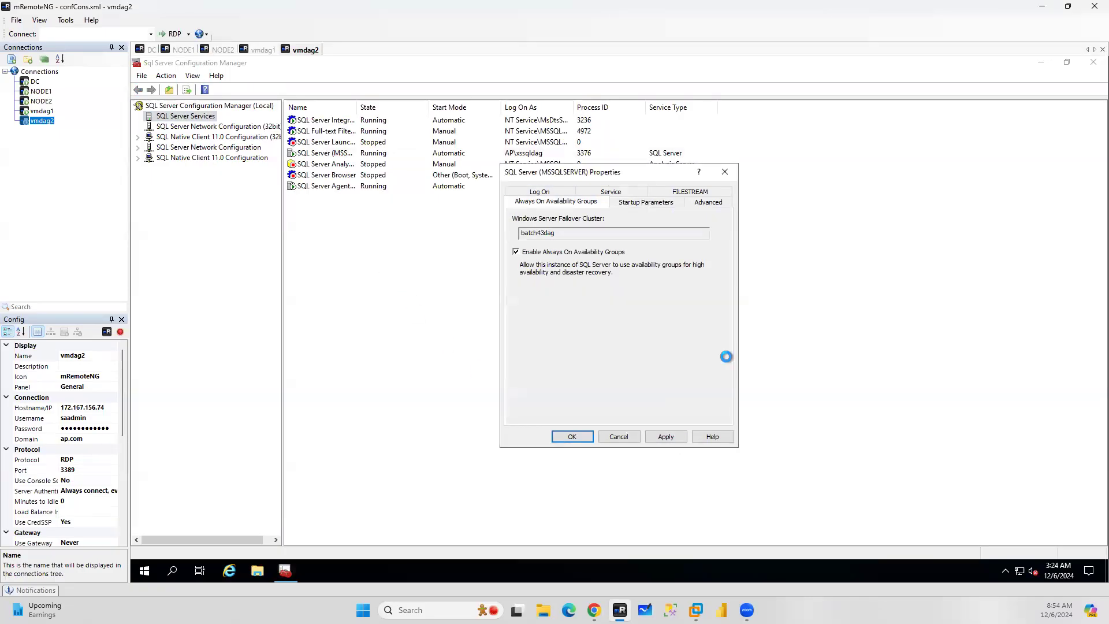
pyautogui.rightClick(313, 156)
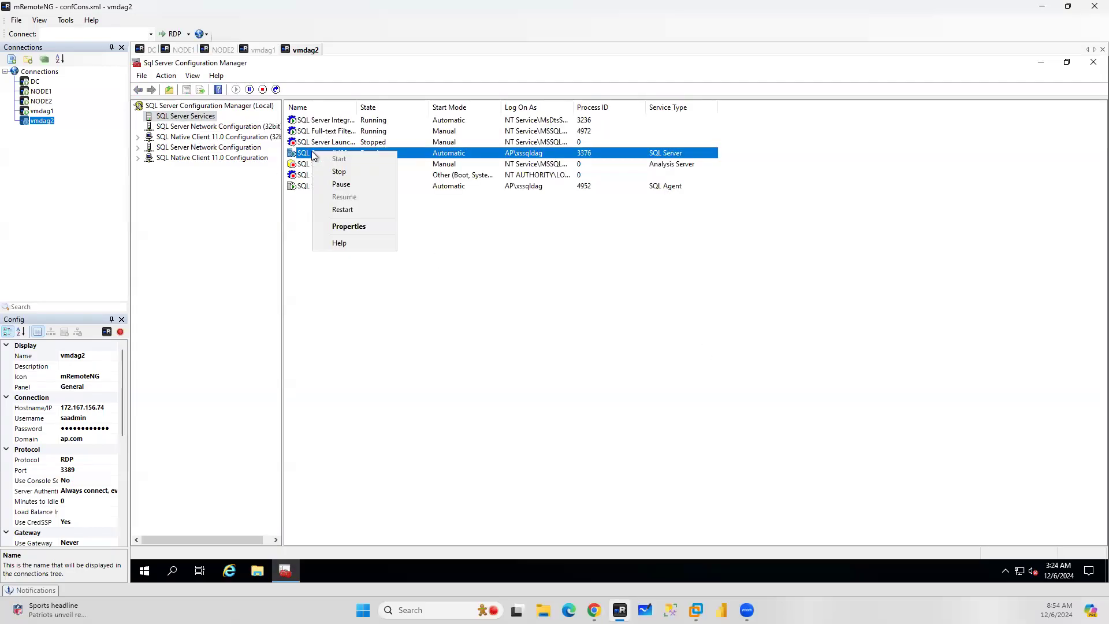
pyautogui.click(339, 210)
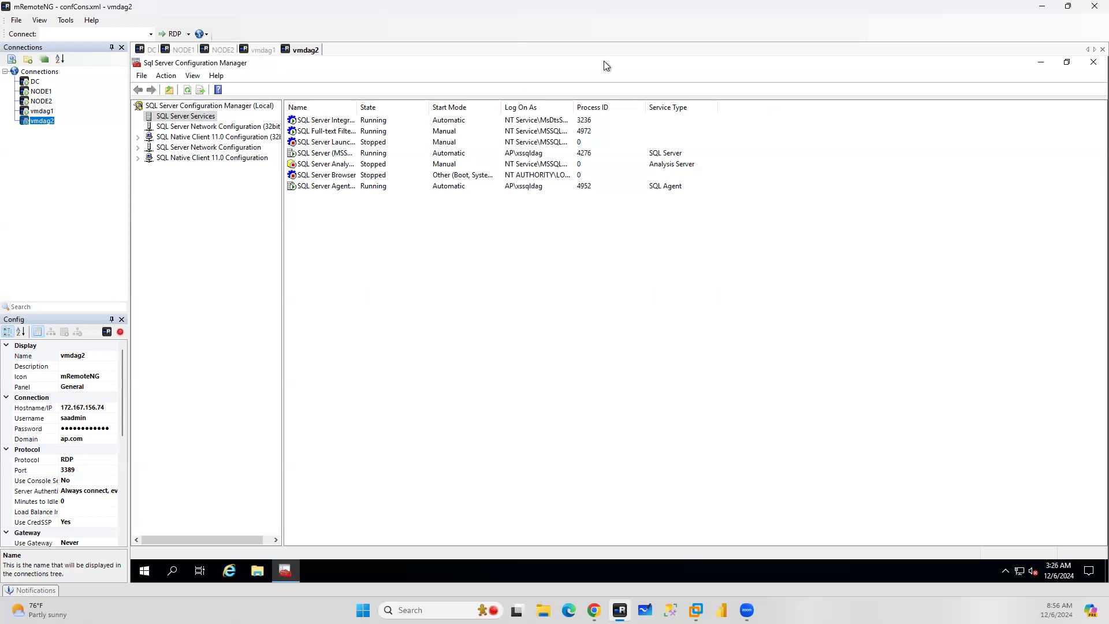
# On NODE1, restart the SQL Server Agent service
pyautogui.click(183, 50)
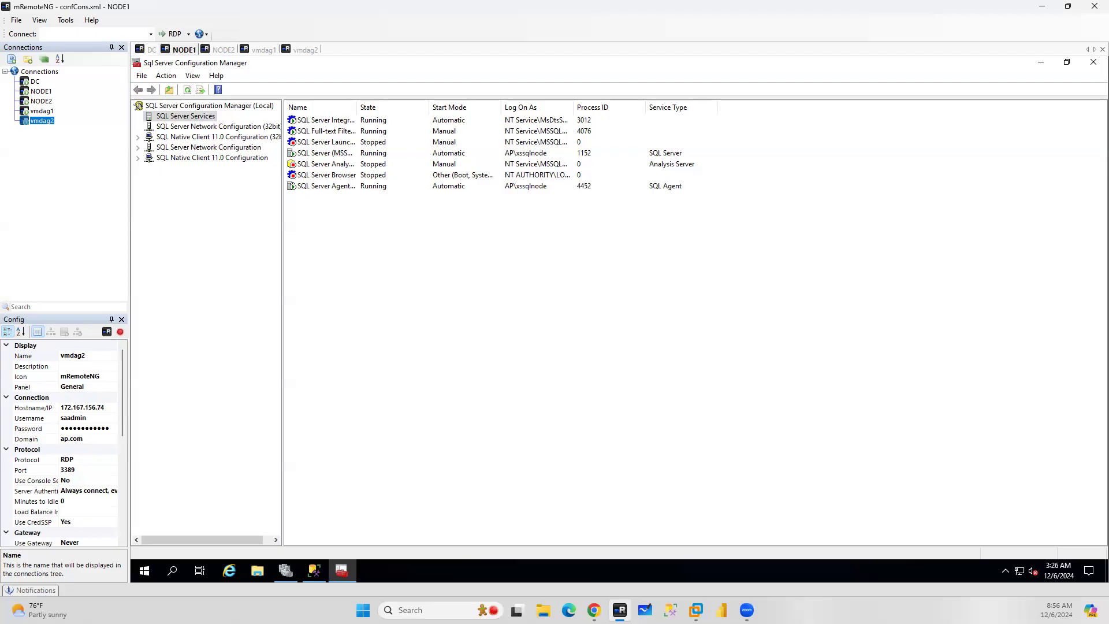
pyautogui.click(312, 573)
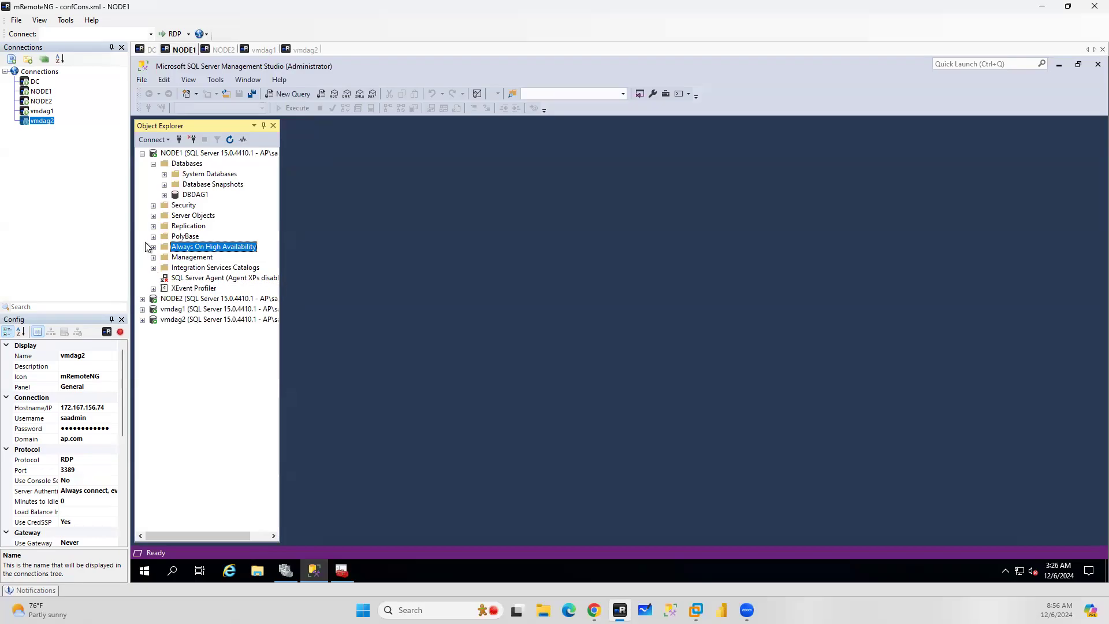
pyautogui.click(342, 571)
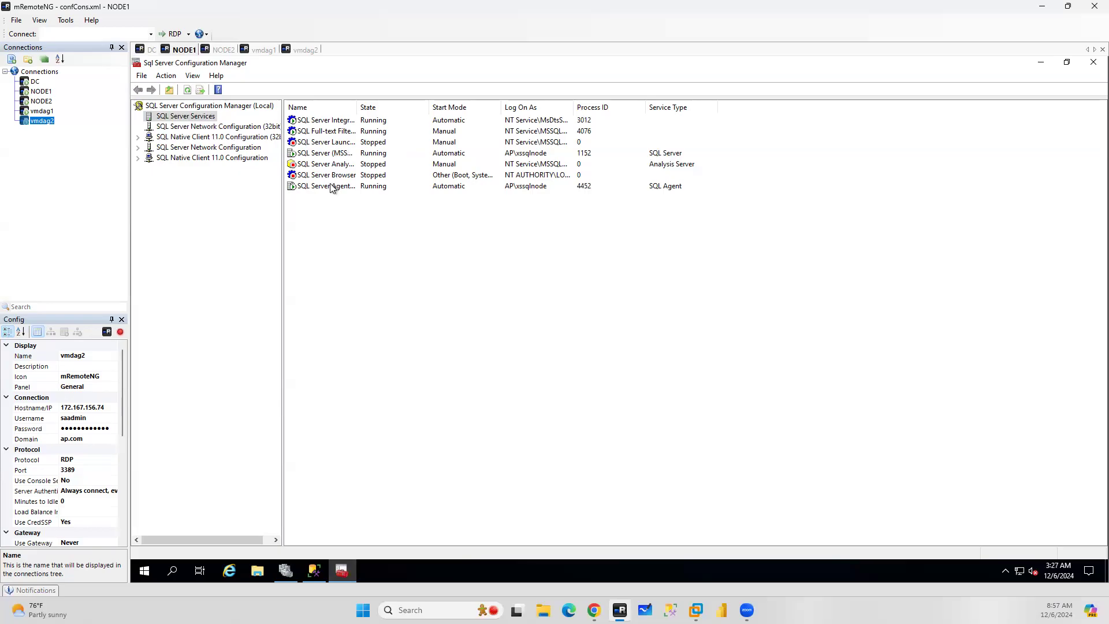
pyautogui.rightClick(330, 187)
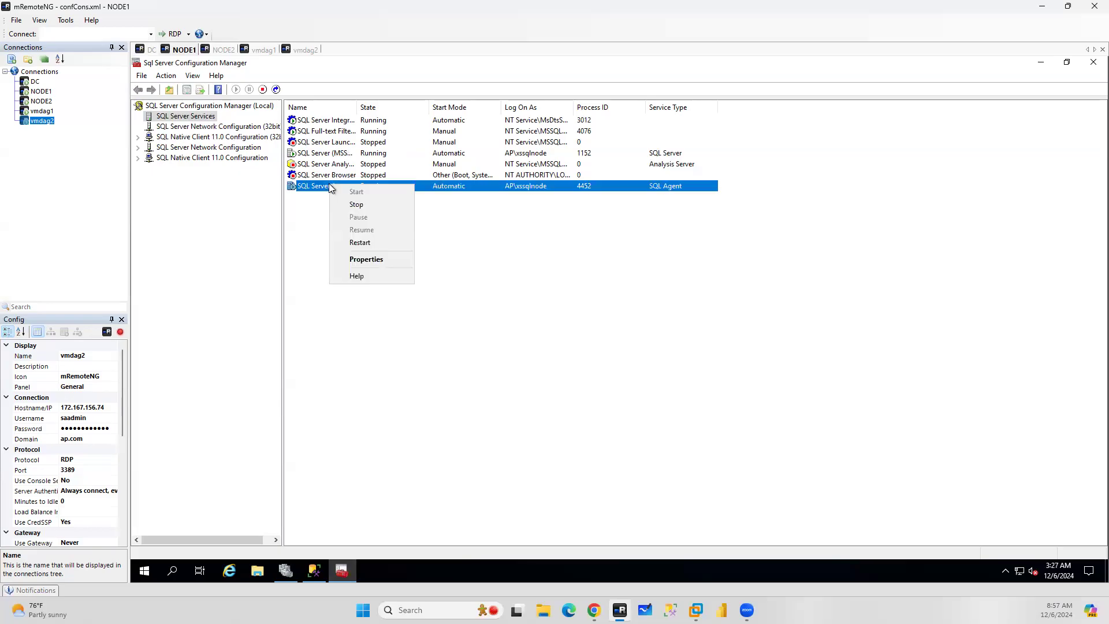
pyautogui.click(363, 243)
# Refresh the NODE1, NODE2, vmdag1 and vmdag2 server connections in Object Explorer
pyautogui.click(314, 571)
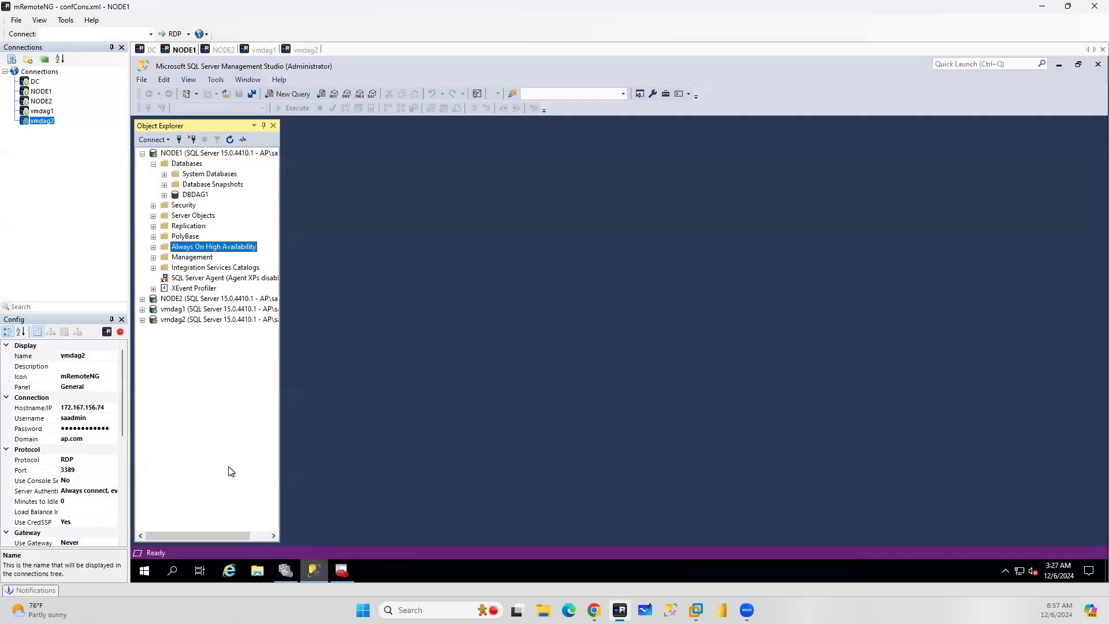
pyautogui.click(214, 153)
pyautogui.click(230, 139)
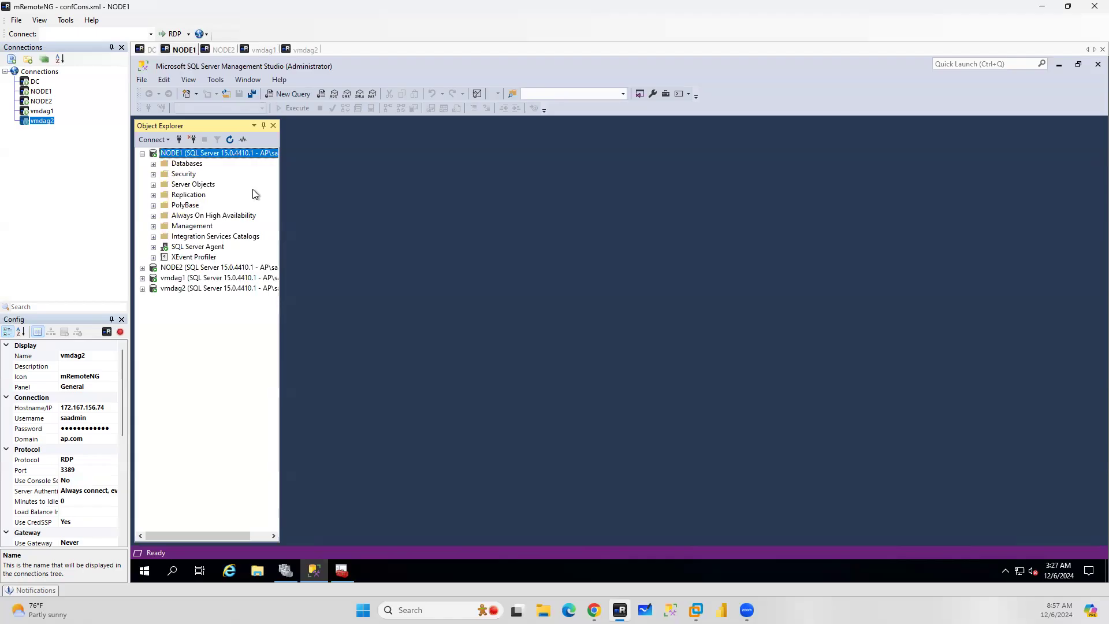
pyautogui.click(142, 268)
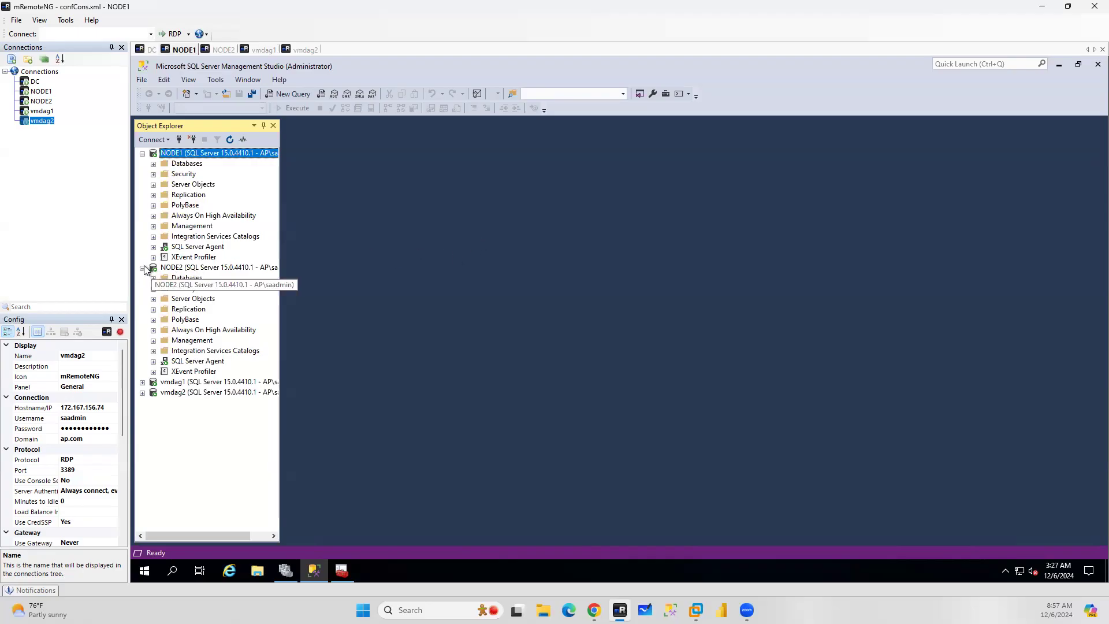
pyautogui.click(143, 268)
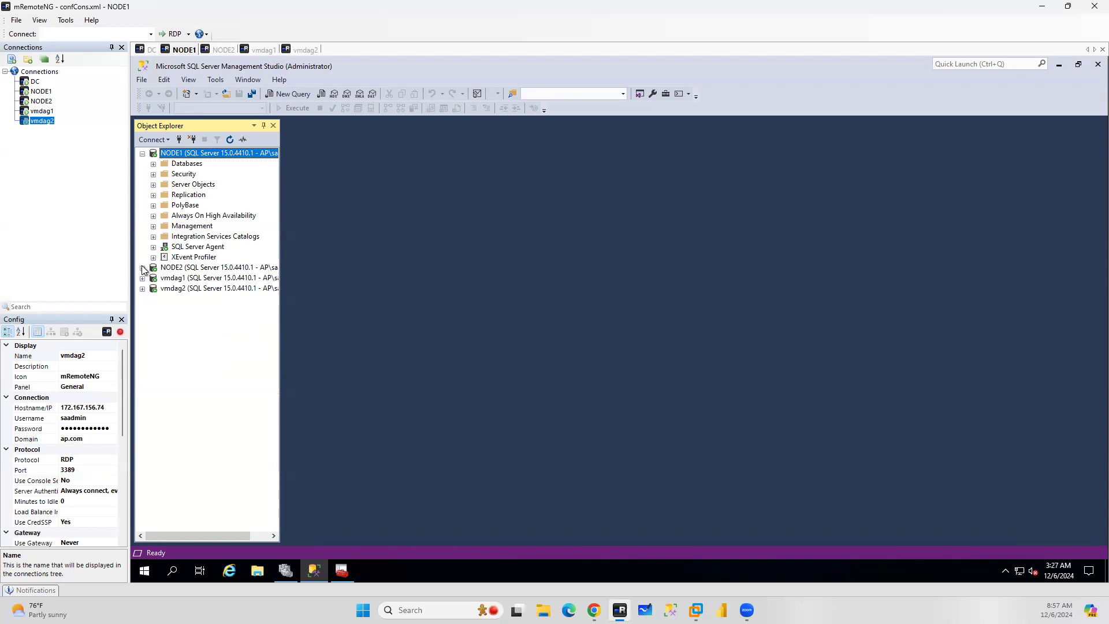
pyautogui.click(209, 269)
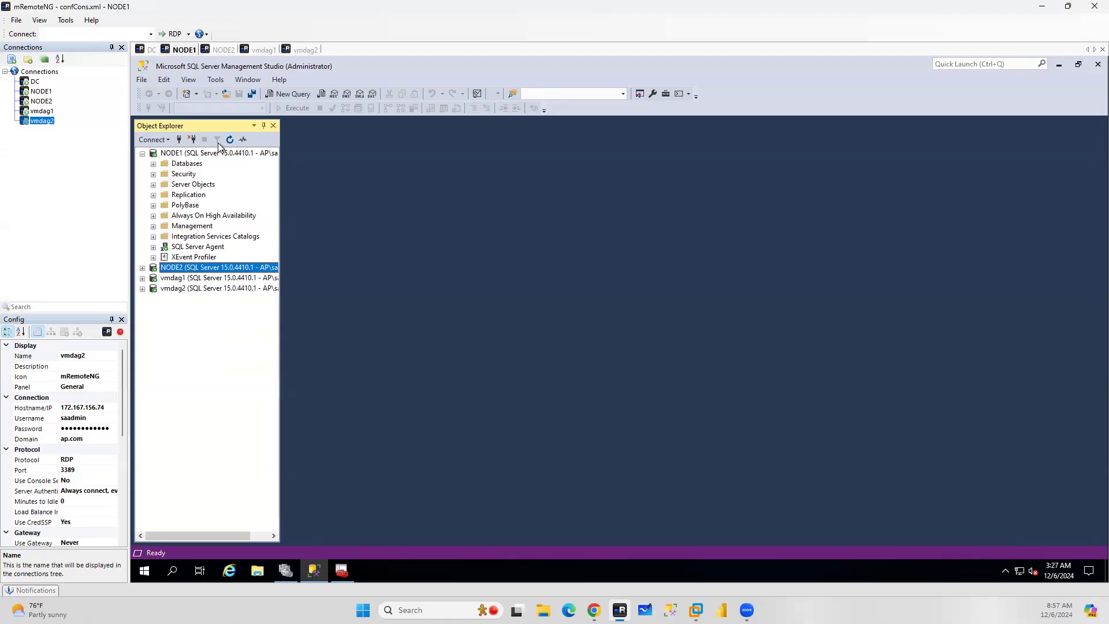
pyautogui.click(193, 280)
pyautogui.click(230, 140)
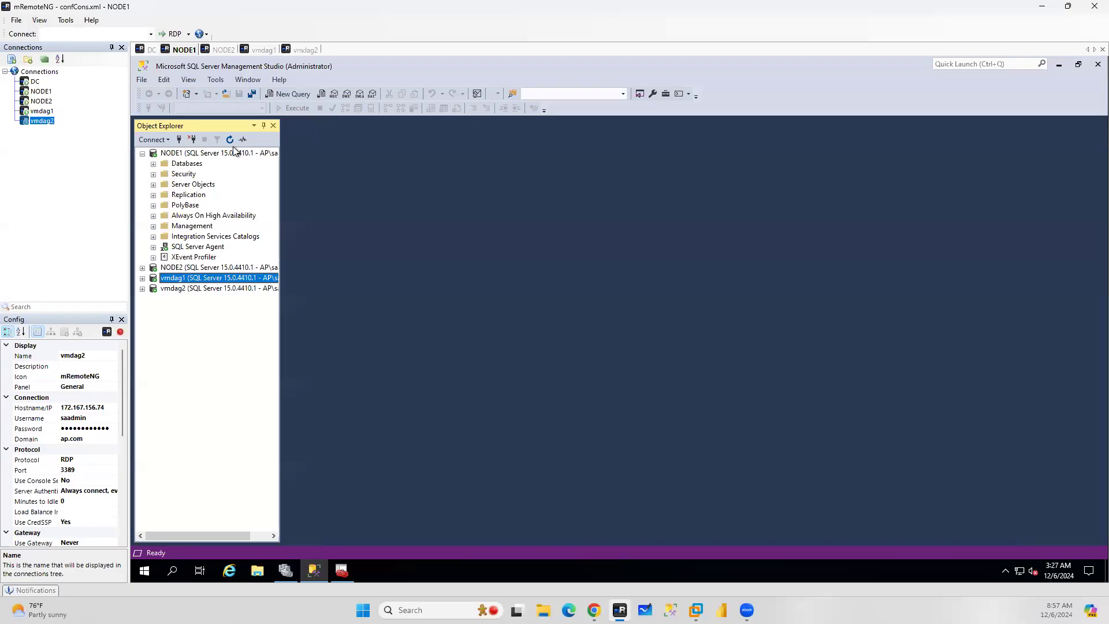
pyautogui.click(195, 289)
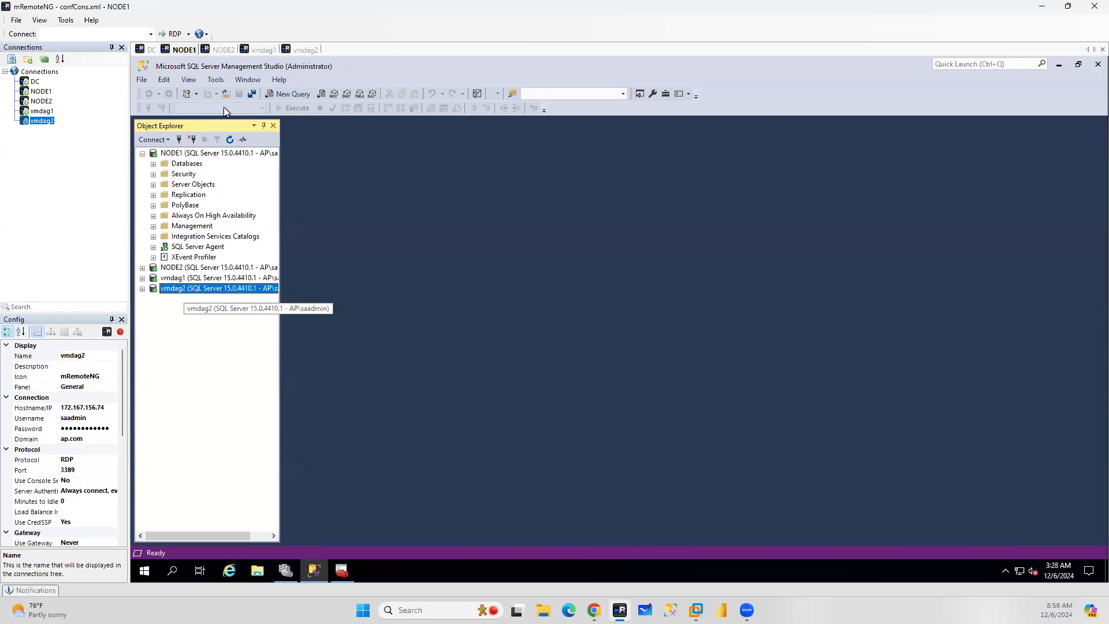
pyautogui.click(230, 139)
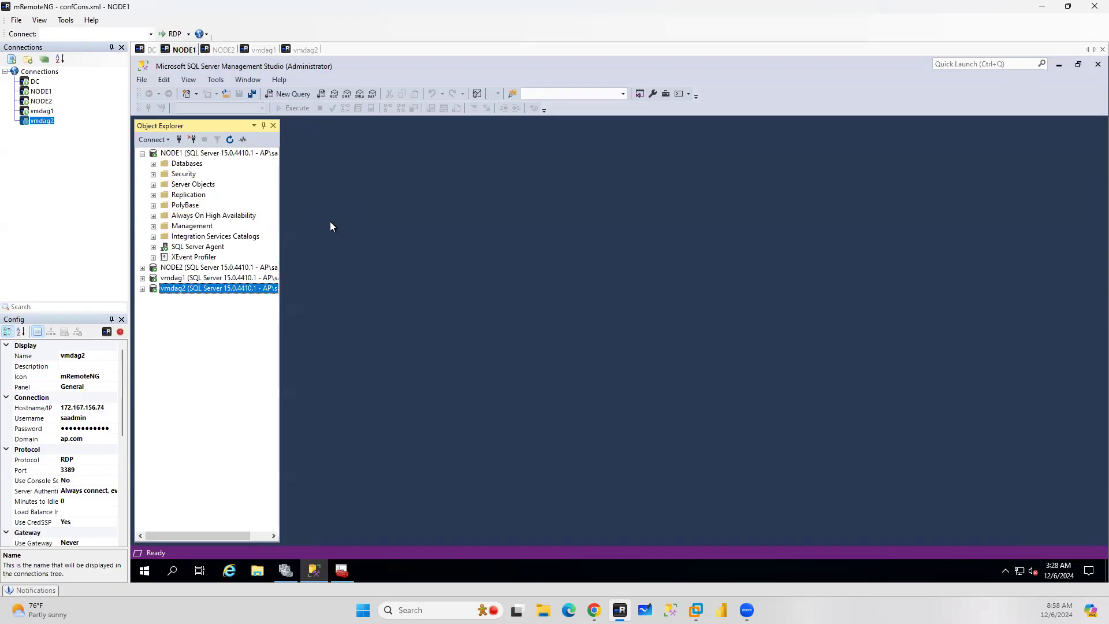
# Launch the New Availability Group Wizard on NODE1 and enter the availability group name
pyautogui.rightClick(217, 215)
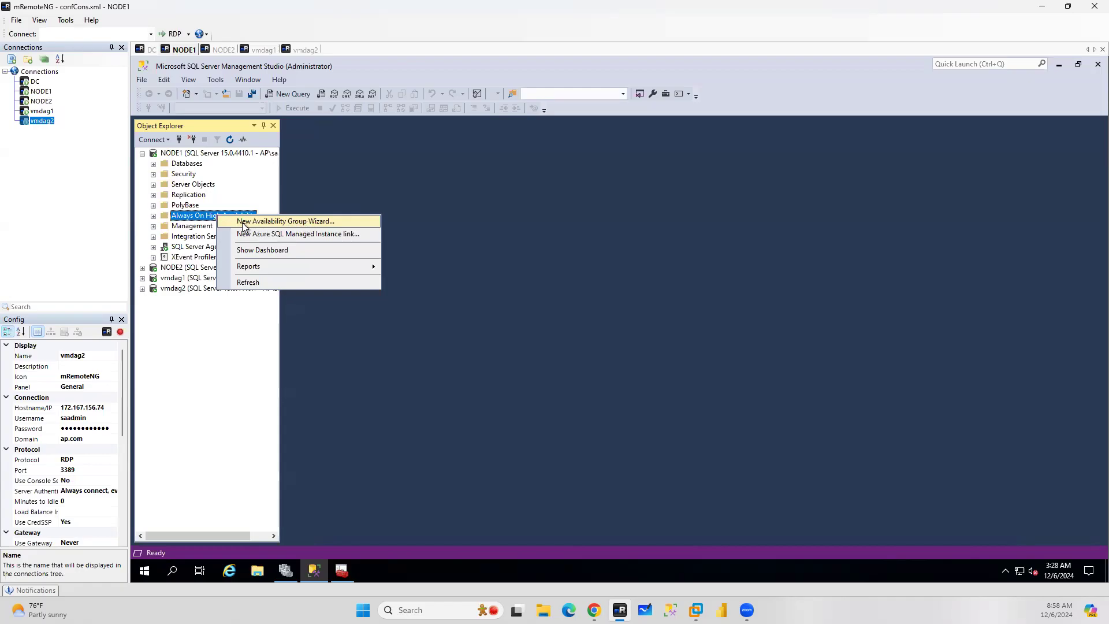
pyautogui.click(300, 221)
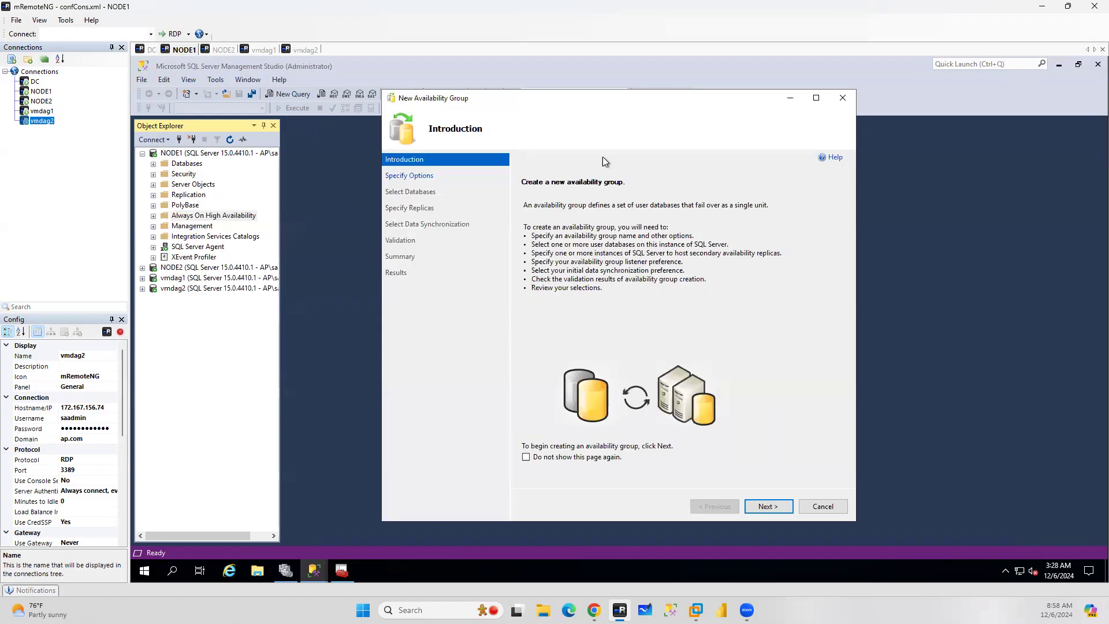
pyautogui.click(769, 507)
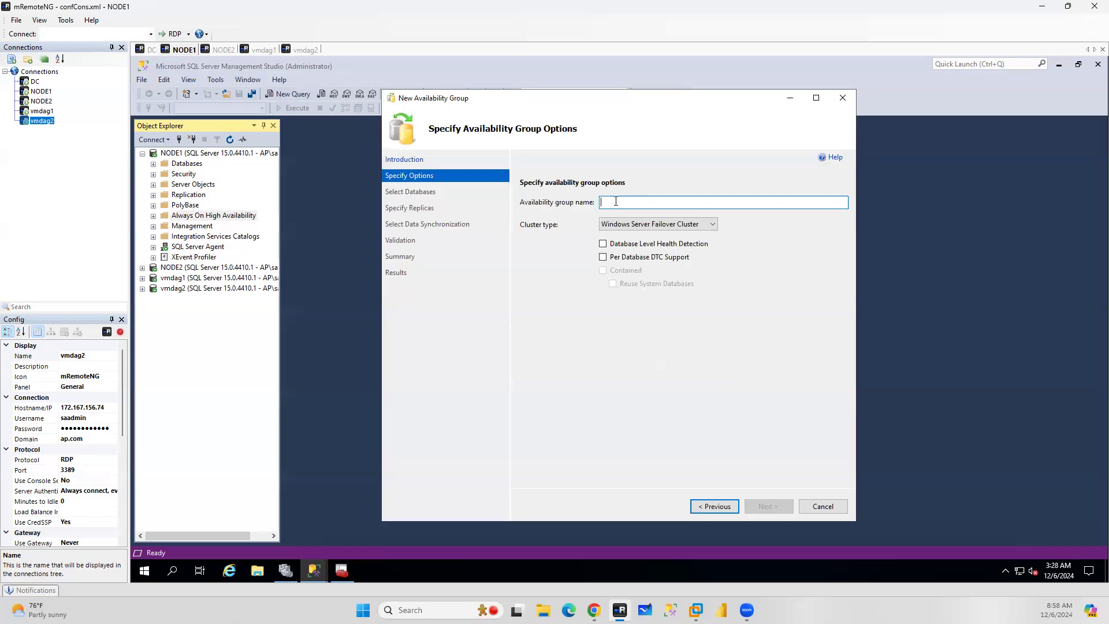
pyautogui.write('AAG')
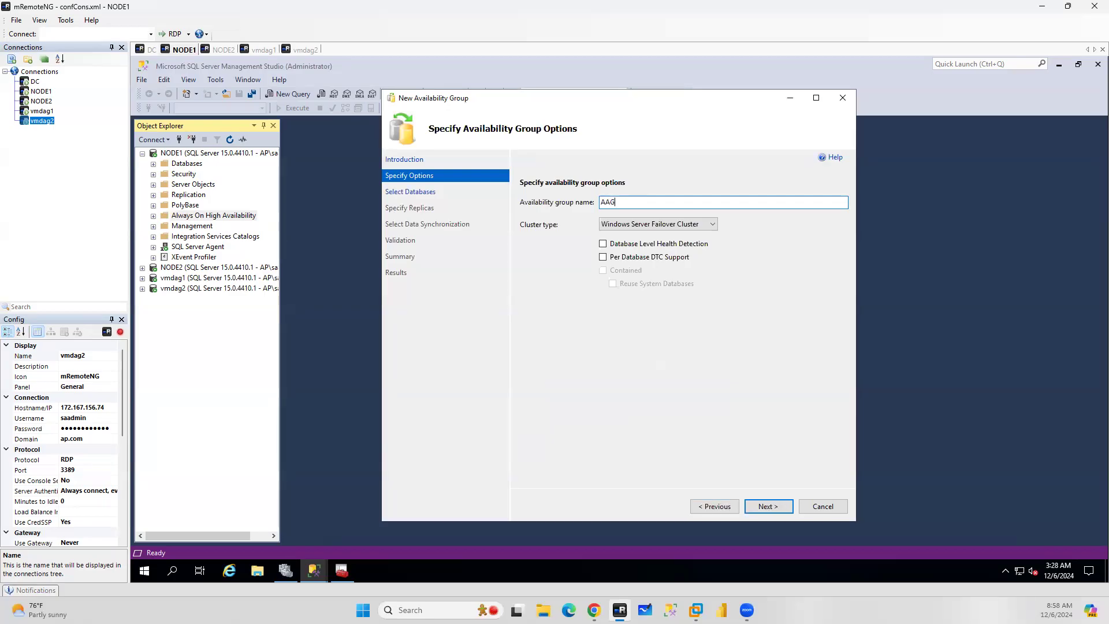
pyautogui.write('DAG1')
pyautogui.moveTo(616, 202); pyautogui.dragTo(608, 202)
pyautogui.press('BackSpace')
pyautogui.click(767, 507)
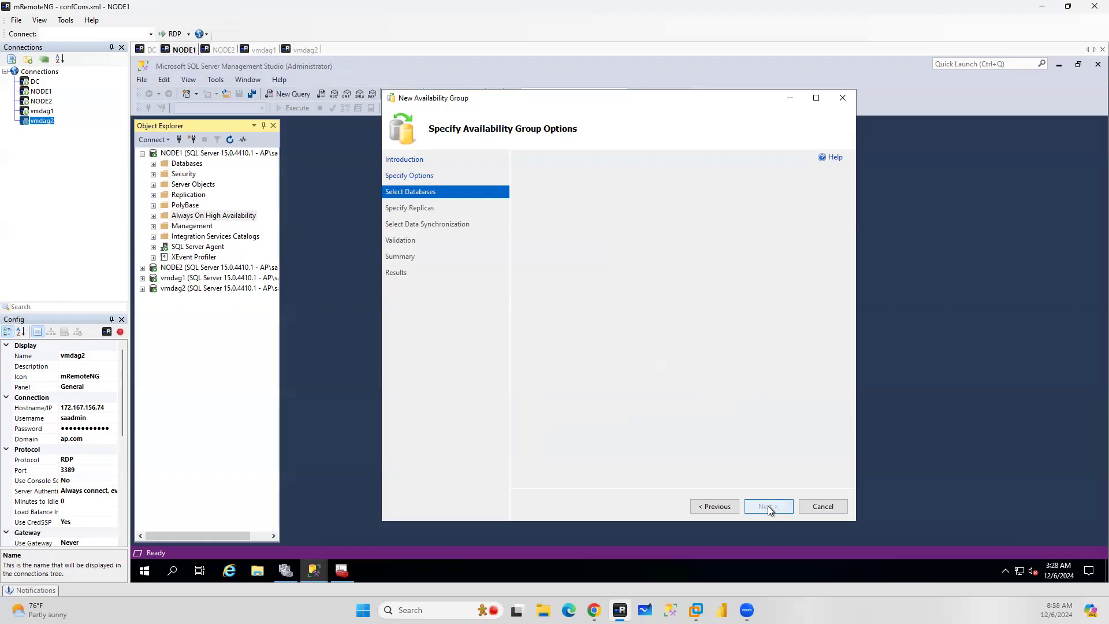
# Select database DBDAG1 for the availability group and continue to replica settings
pyautogui.click(524, 225)
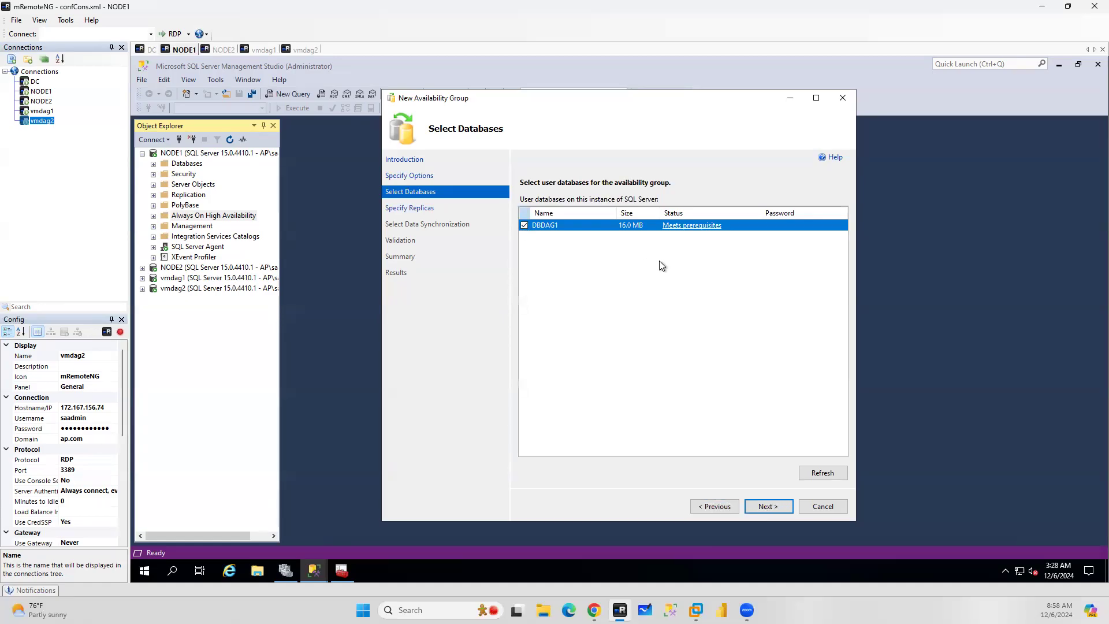
pyautogui.click(770, 507)
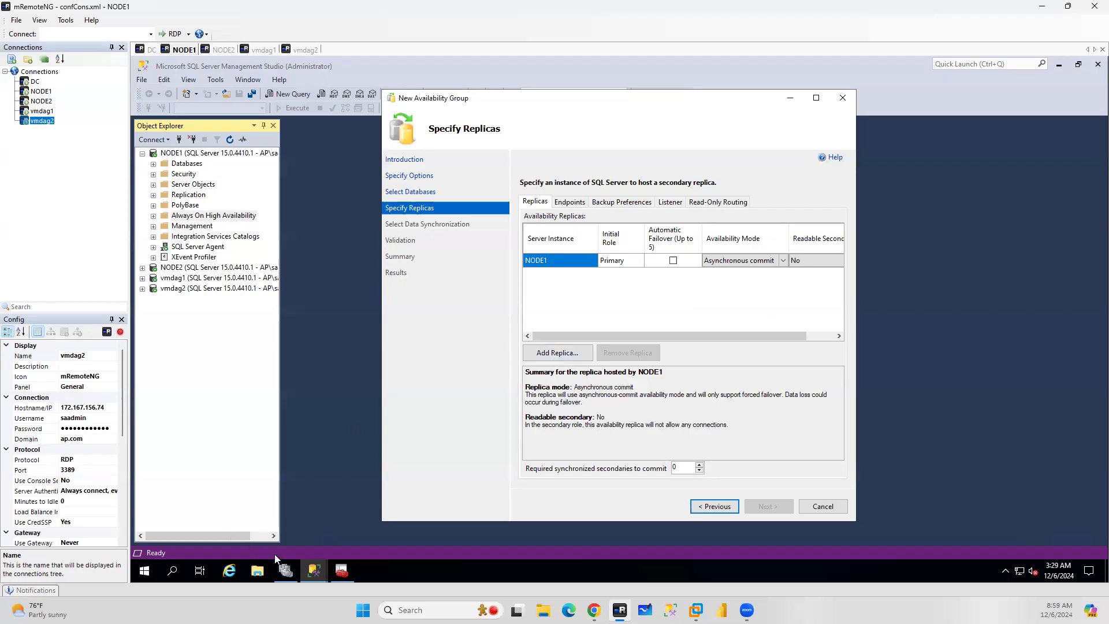
pyautogui.click(291, 571)
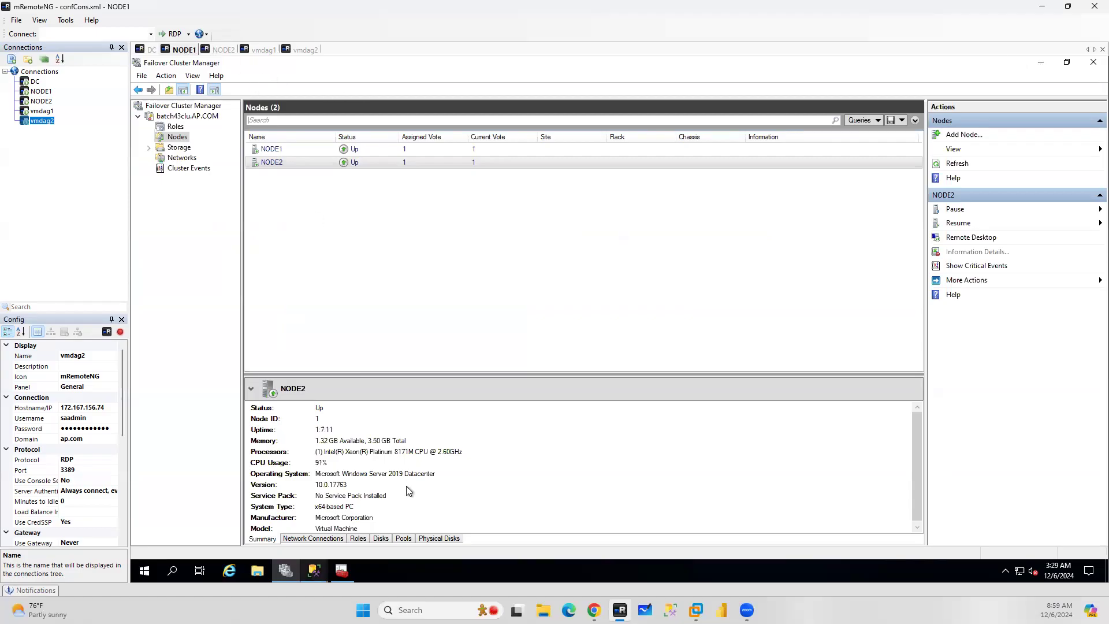
pyautogui.click(341, 572)
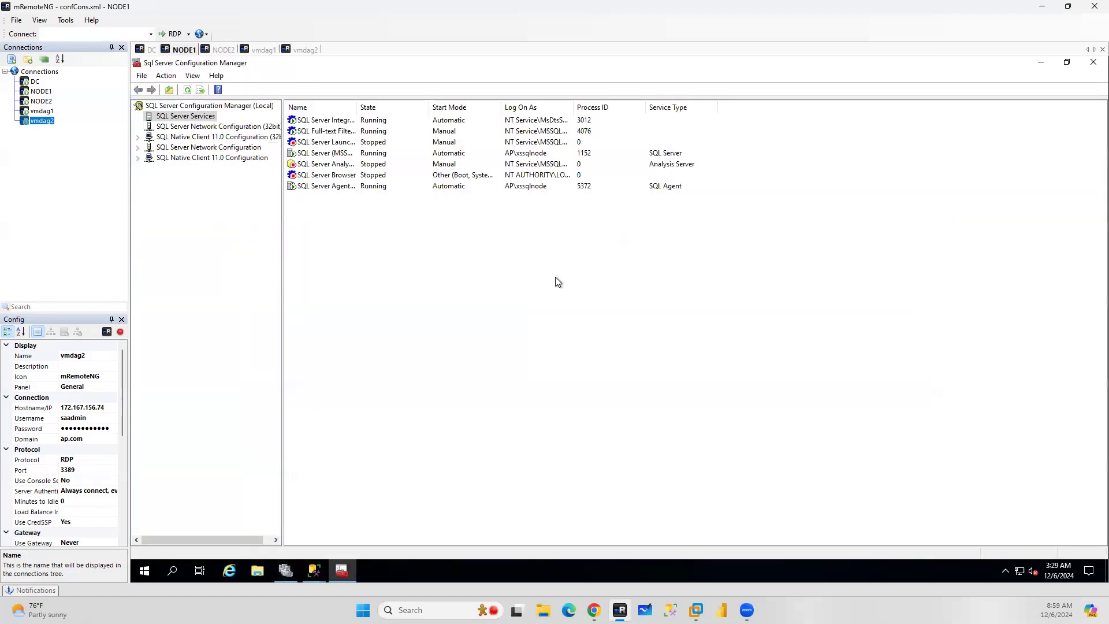
pyautogui.click(1044, 67)
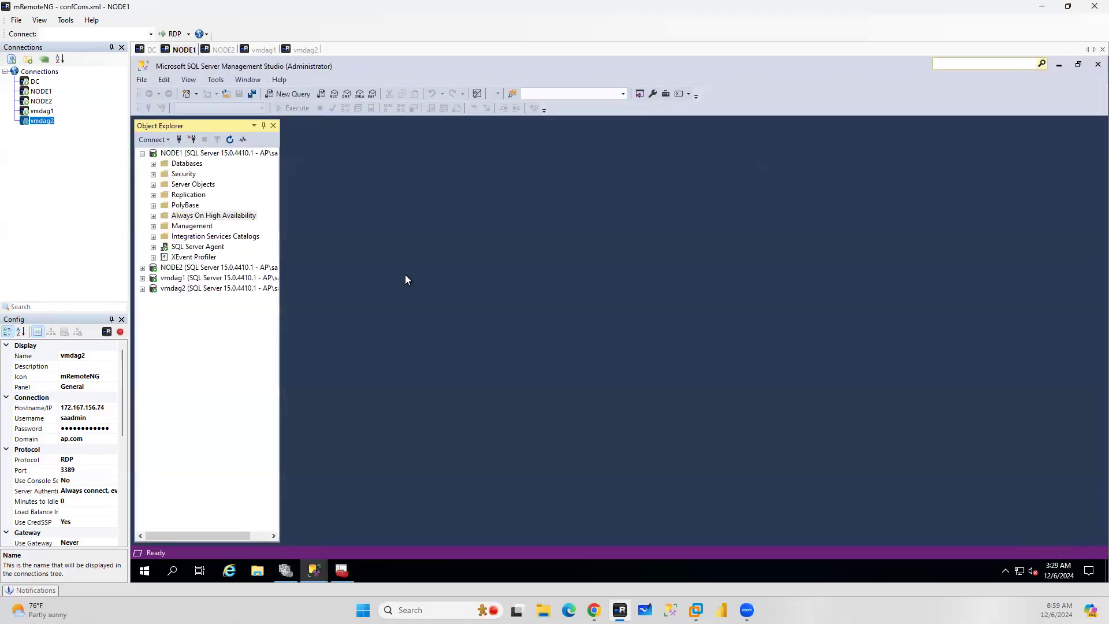
# Add NODE2 as a secondary replica and enable automatic failover for both NODE1 and NODE2
pyautogui.moveTo(330, 555)
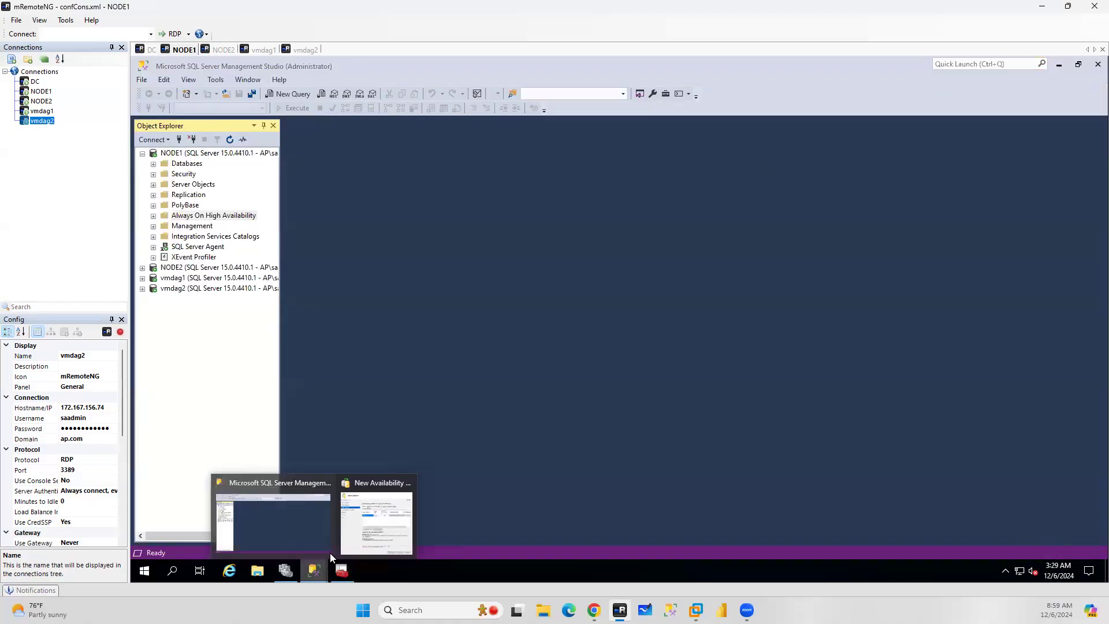
pyautogui.click(377, 518)
pyautogui.click(557, 353)
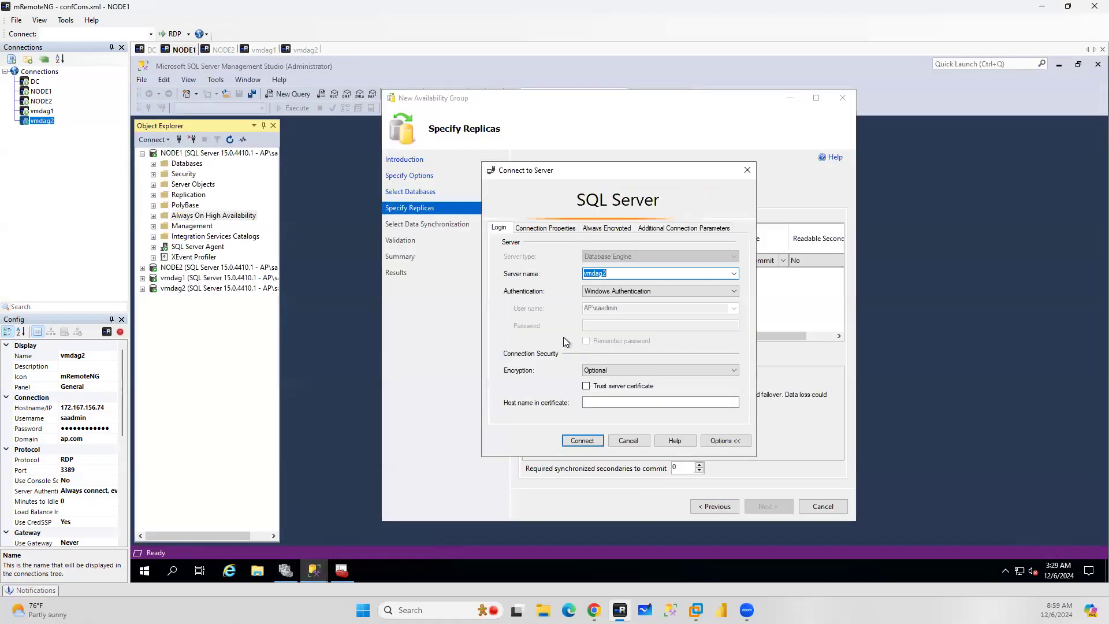
pyautogui.click(733, 274)
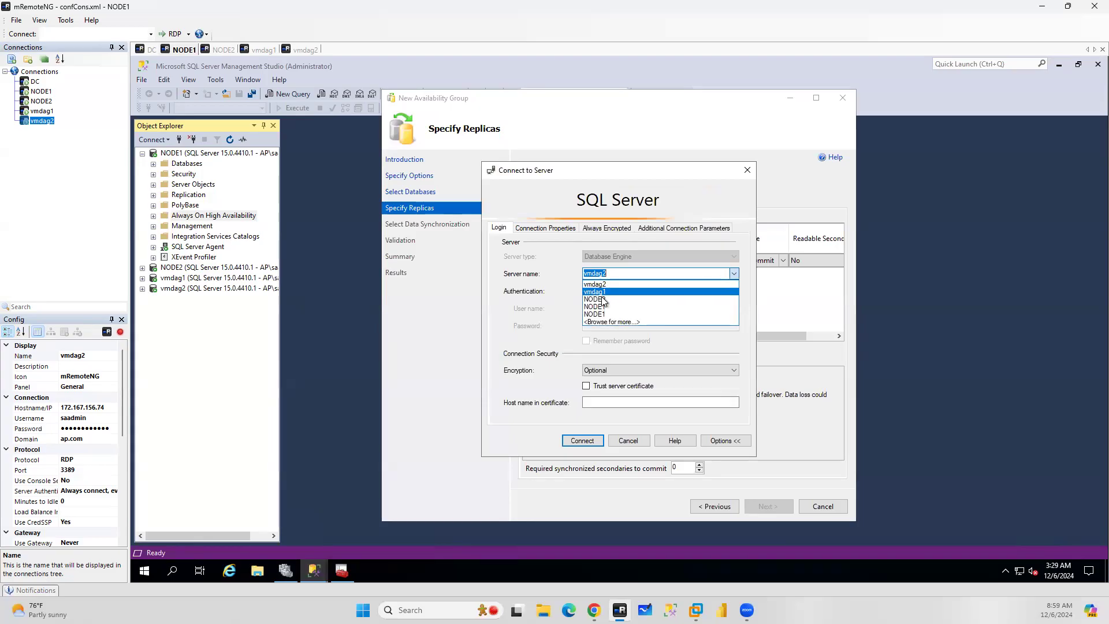
pyautogui.click(602, 299)
pyautogui.click(581, 444)
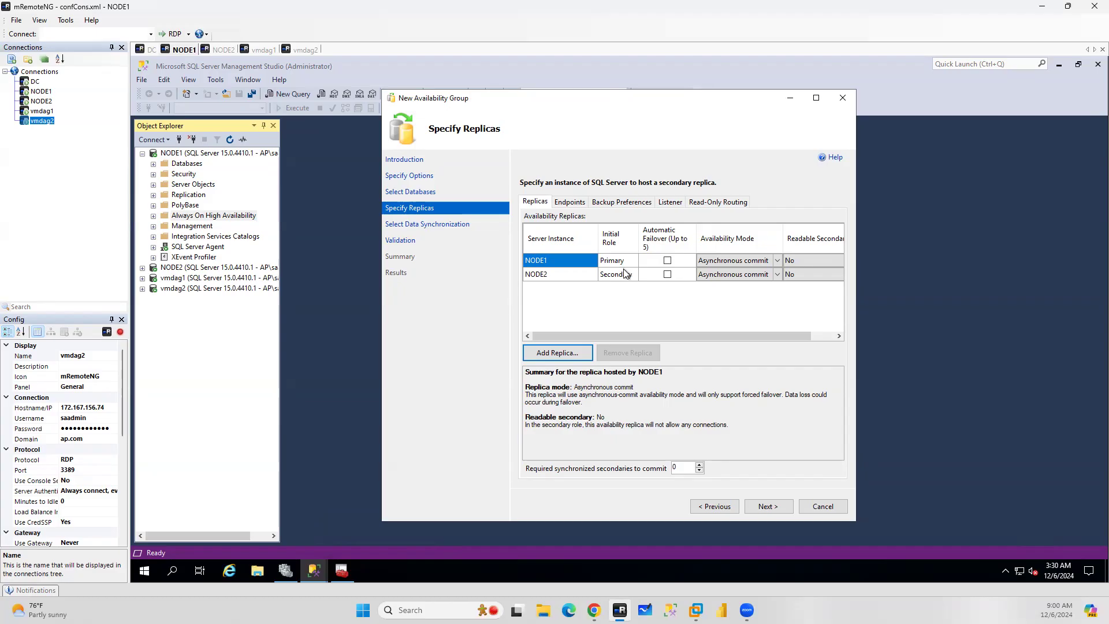
pyautogui.click(669, 263)
pyautogui.click(668, 275)
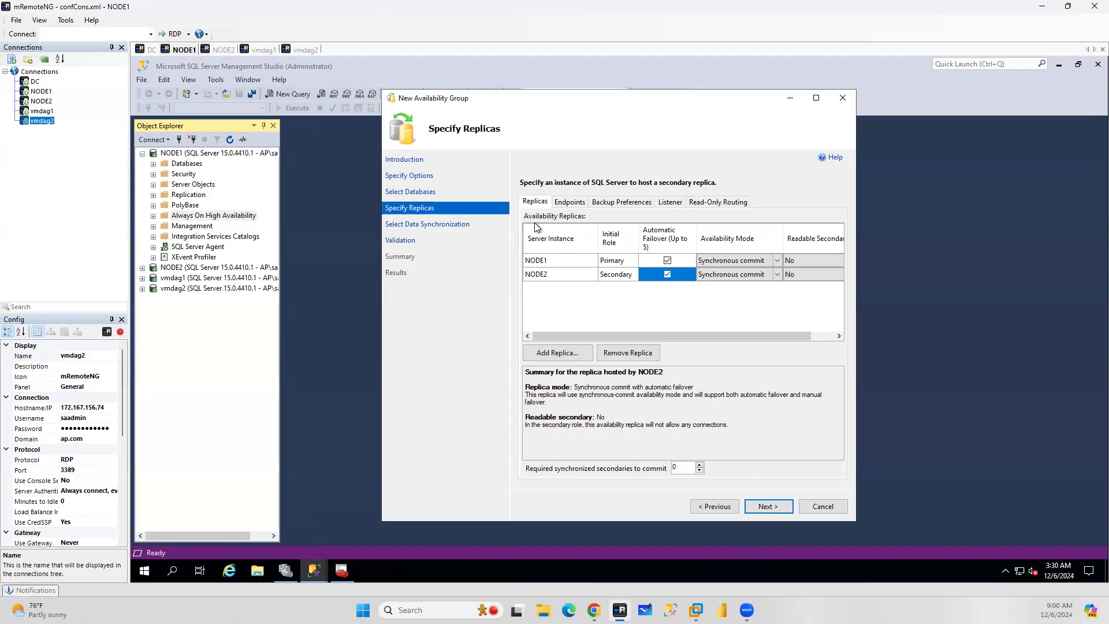
# Inspect the replica endpoint settings in an enlarged wizard window
pyautogui.click(576, 203)
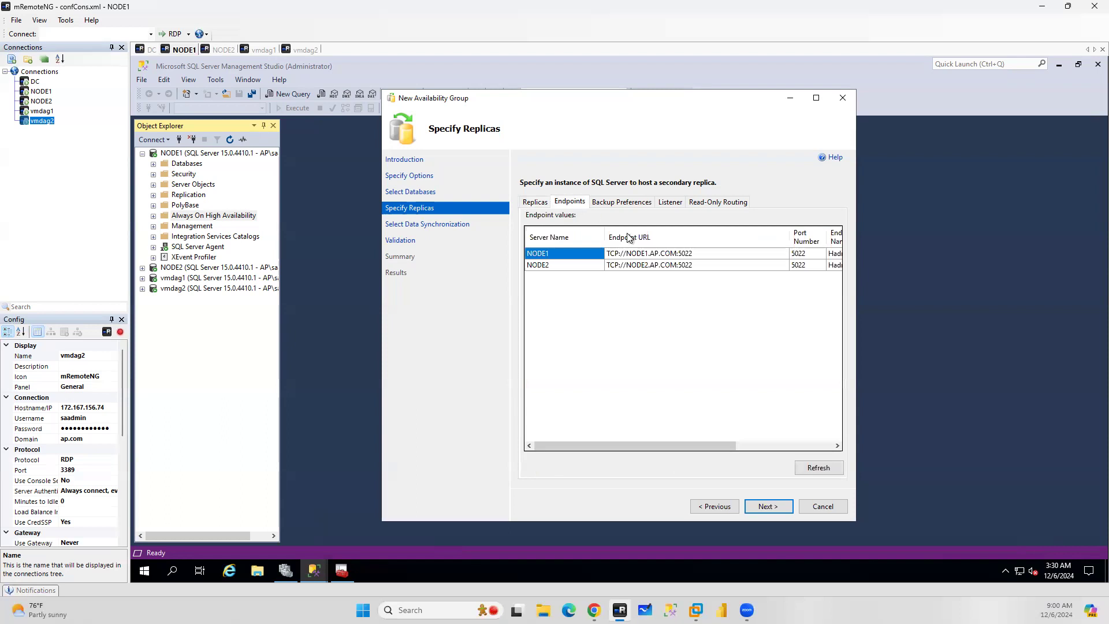
pyautogui.moveTo(856, 520); pyautogui.dragTo(1100, 544)
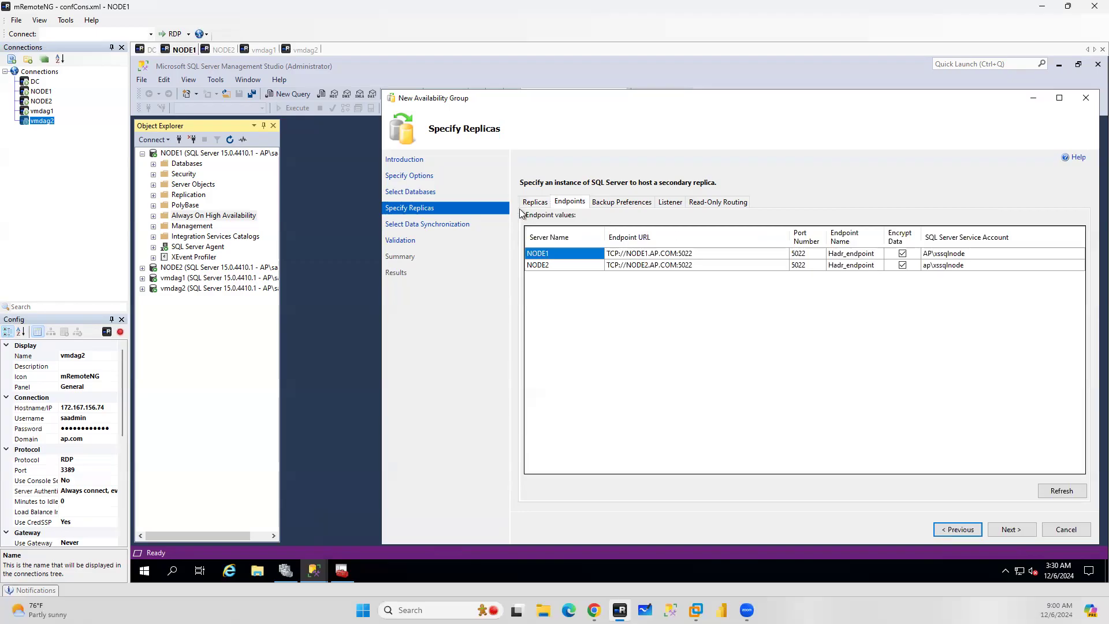
# Review the backup preferences and listener options for the availability group replicas
pyautogui.click(619, 203)
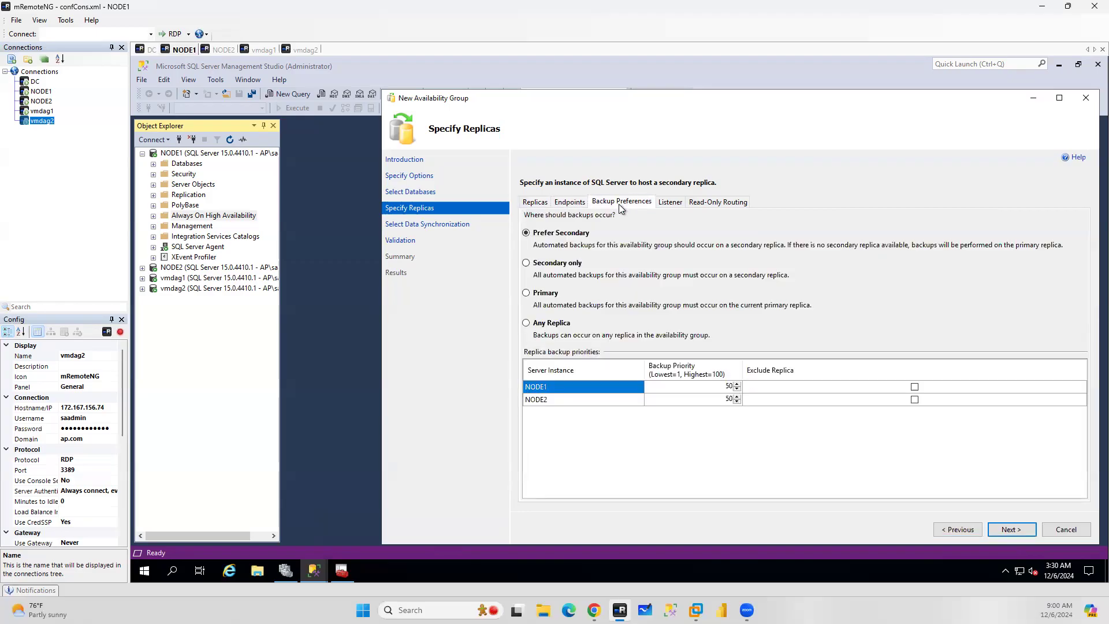
pyautogui.click(672, 203)
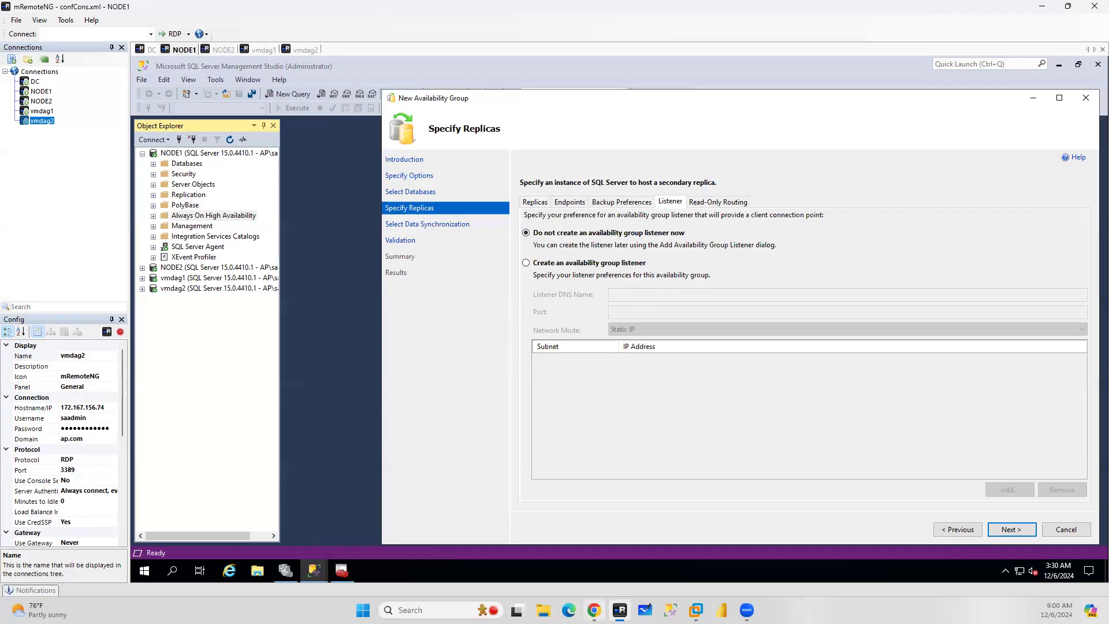
# Read the distributed availability group documentation on endpoint listeners and creating the first availability group
pyautogui.click(595, 610)
pyautogui.scroll(3, 543, 201)
pyautogui.scroll(-10, 554, 237)
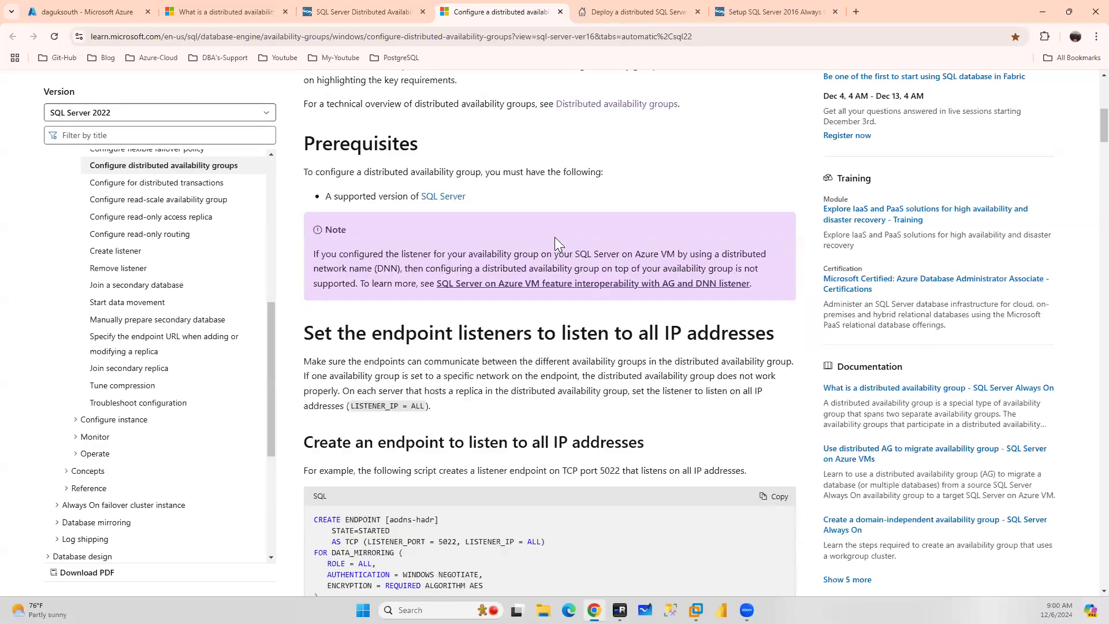
pyautogui.moveTo(340, 383); pyautogui.dragTo(310, 290)
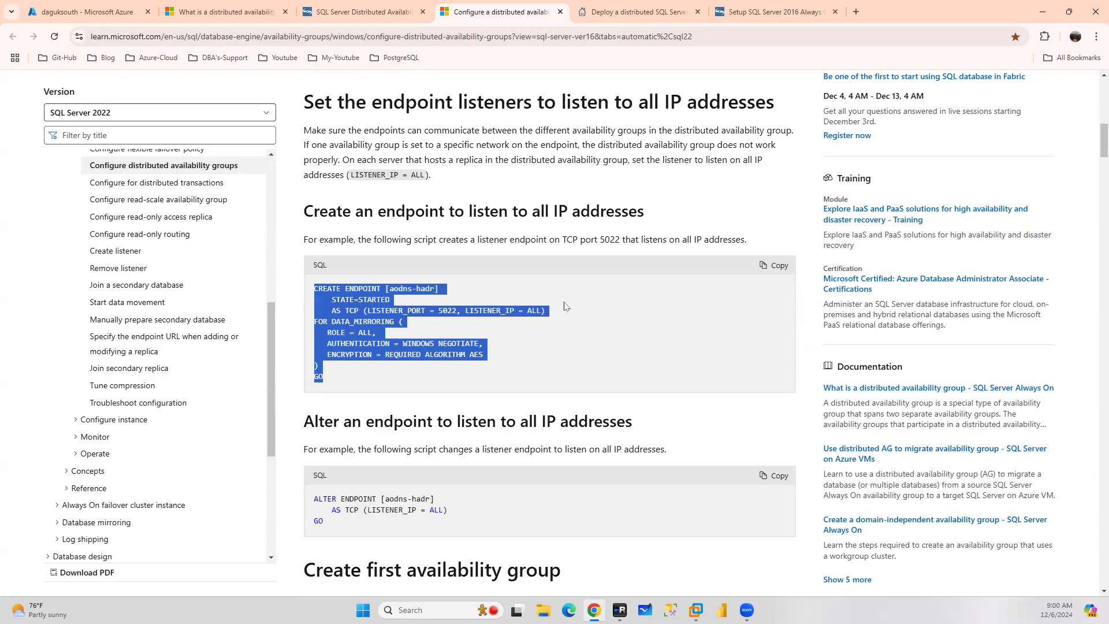
pyautogui.scroll(-3, 566, 306)
pyautogui.scroll(-12, 565, 307)
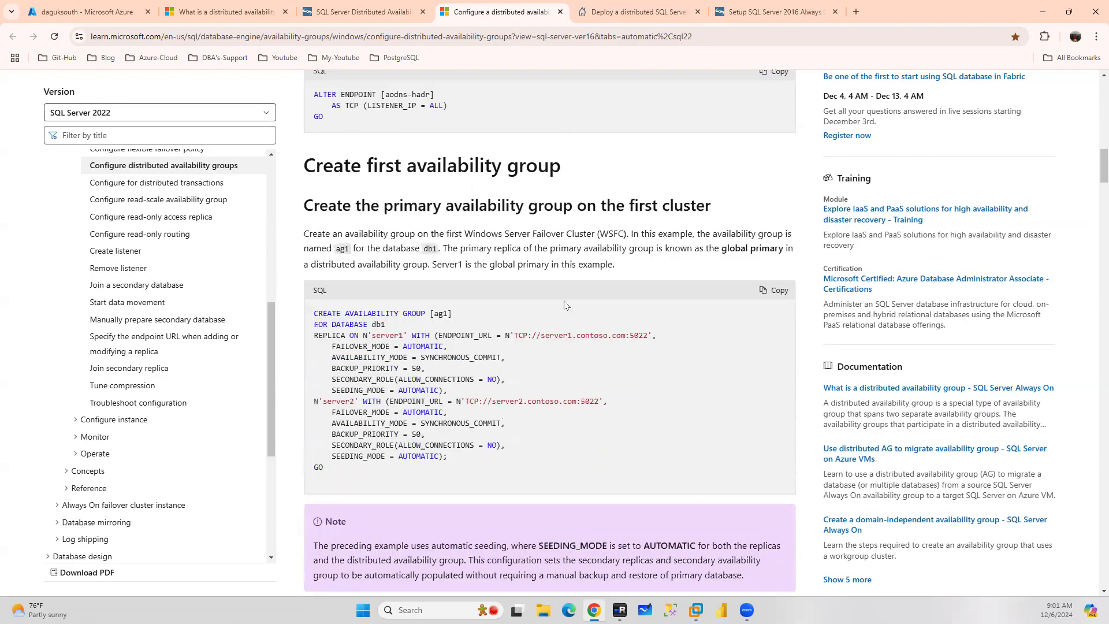
pyautogui.scroll(-4, 565, 304)
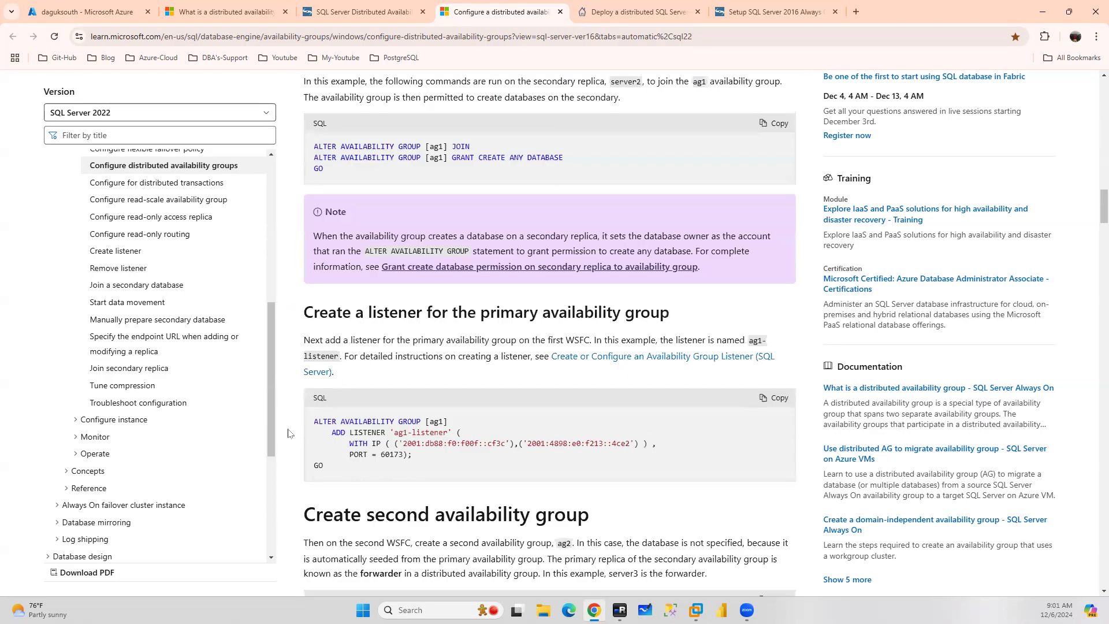
pyautogui.moveTo(308, 312); pyautogui.dragTo(681, 327)
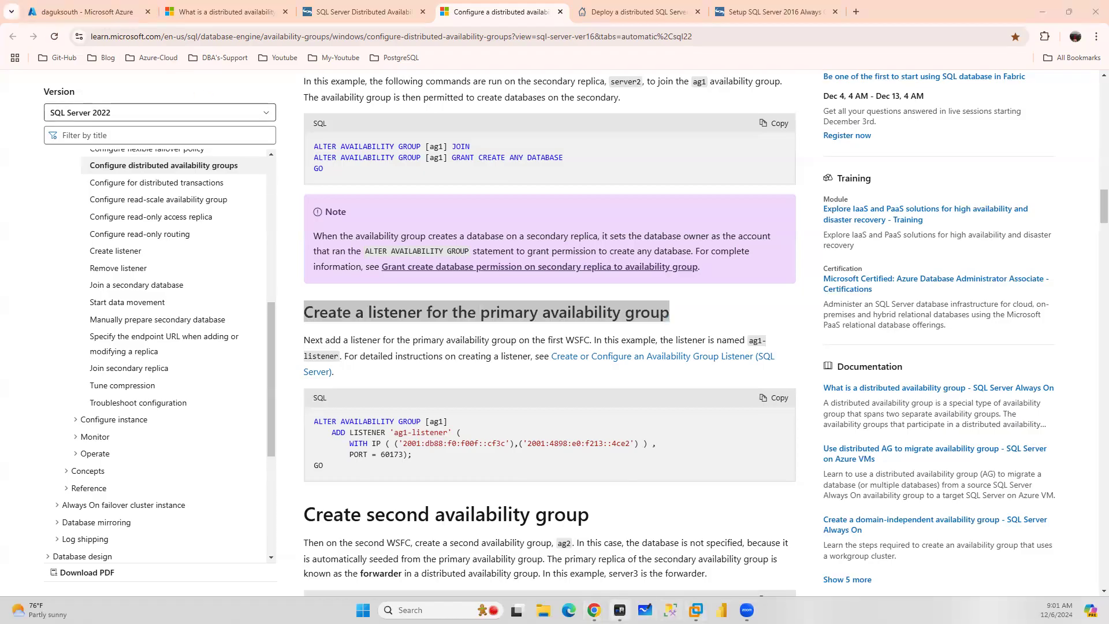
# Choose to create an availability group listener named DAGLS1 on port 1433
pyautogui.click(620, 610)
pyautogui.click(605, 265)
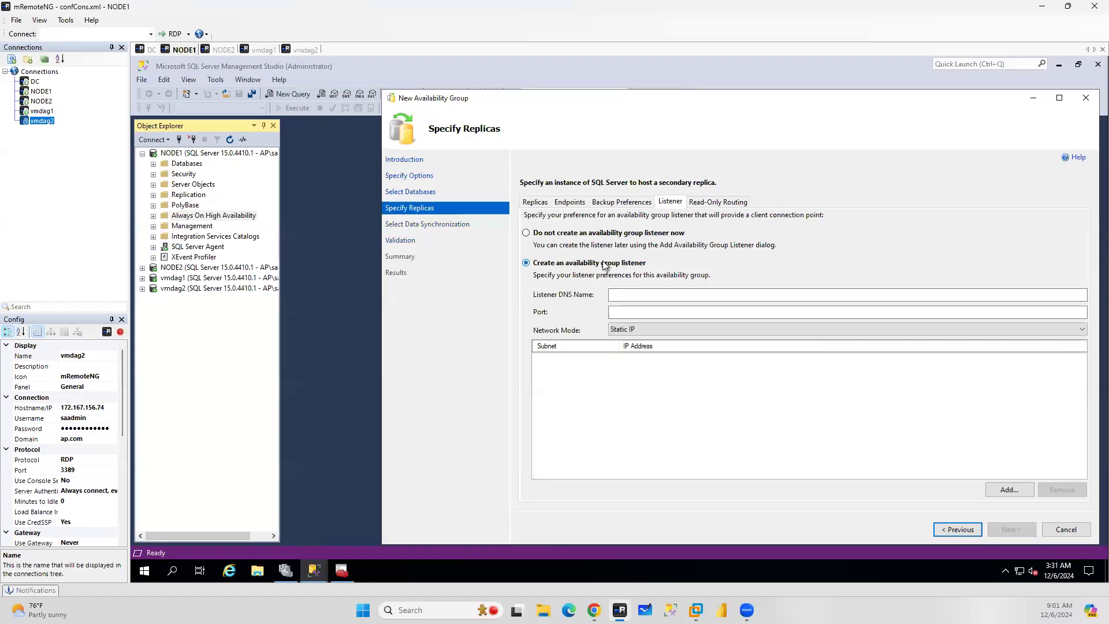
pyautogui.click(631, 296)
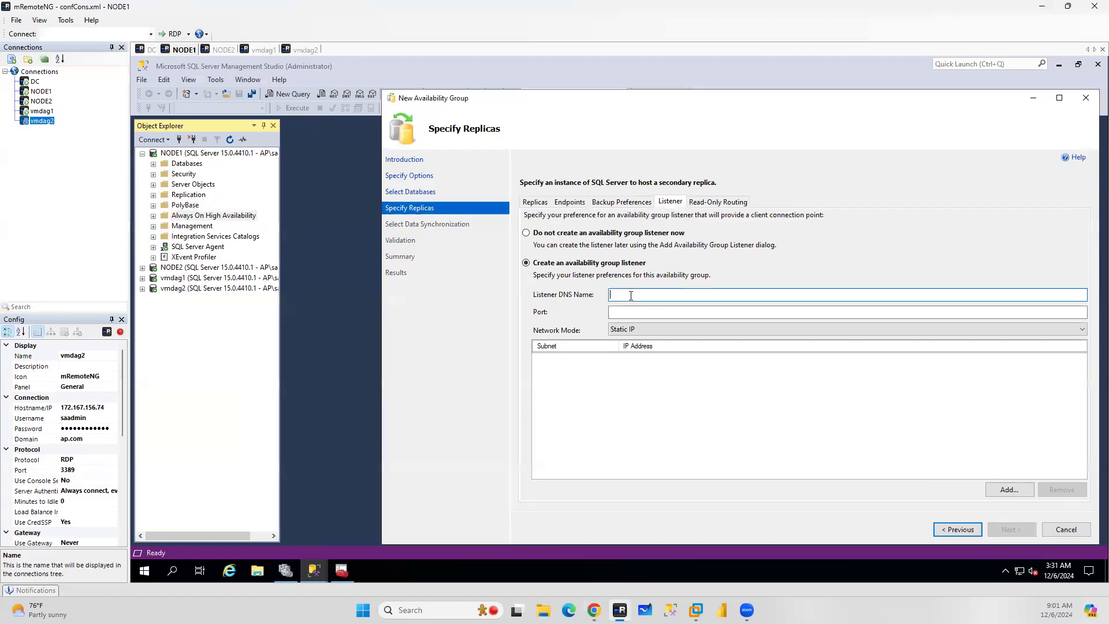
pyautogui.write('DAGLS')
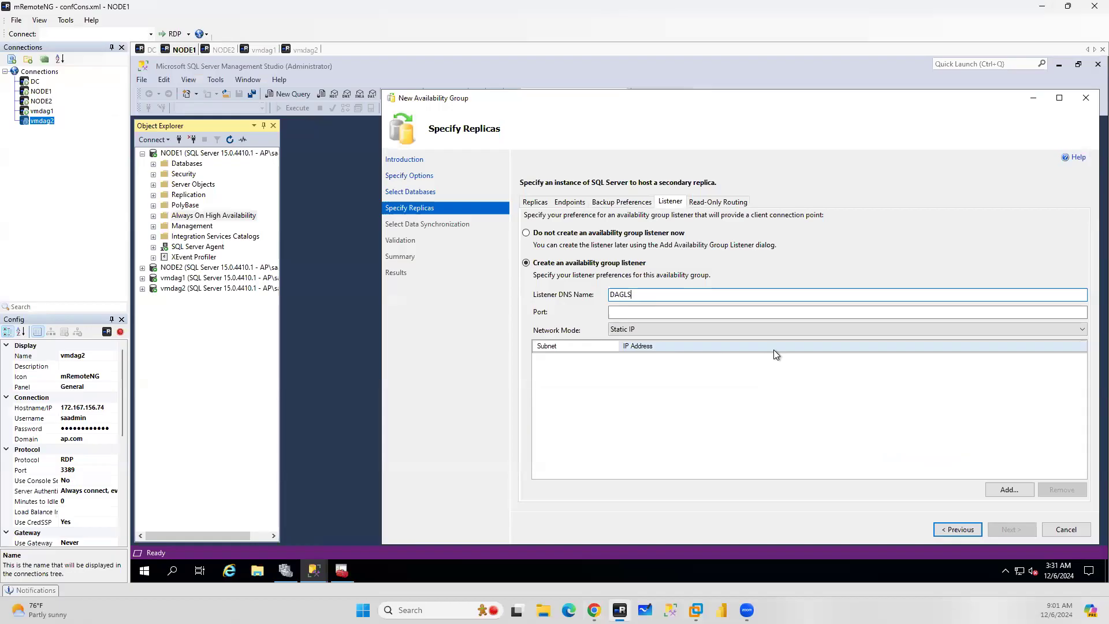
pyautogui.click(621, 309)
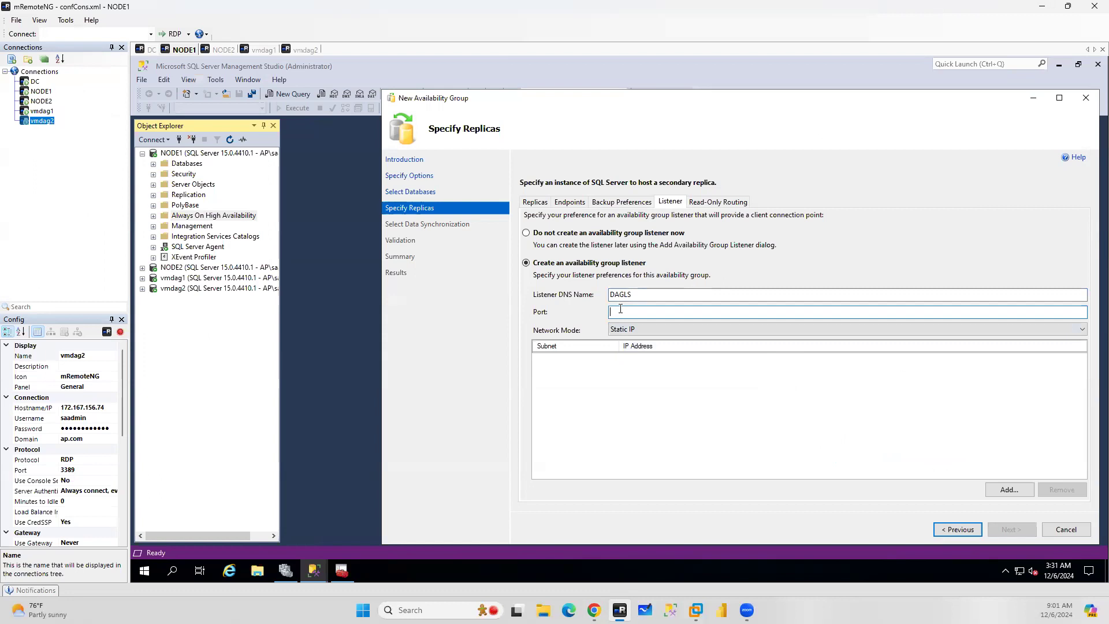
pyautogui.write('1433')
pyautogui.click(659, 298)
pyautogui.write('1')
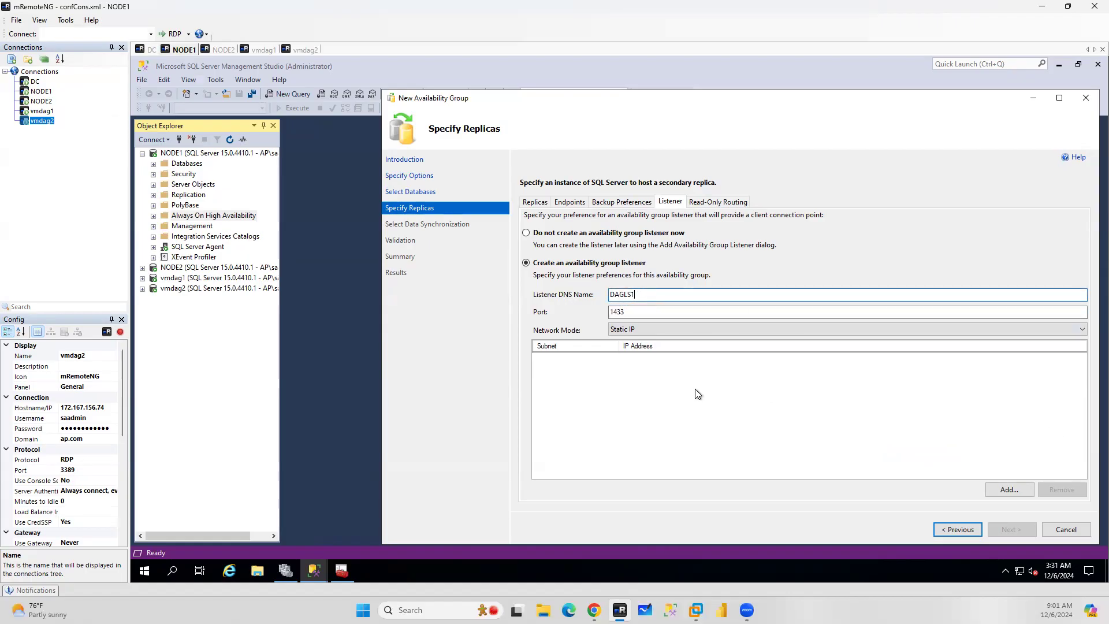
# Add a static listener IP address 10.0.0.15 for subnet 10.0.0.0/24
pyautogui.click(1017, 491)
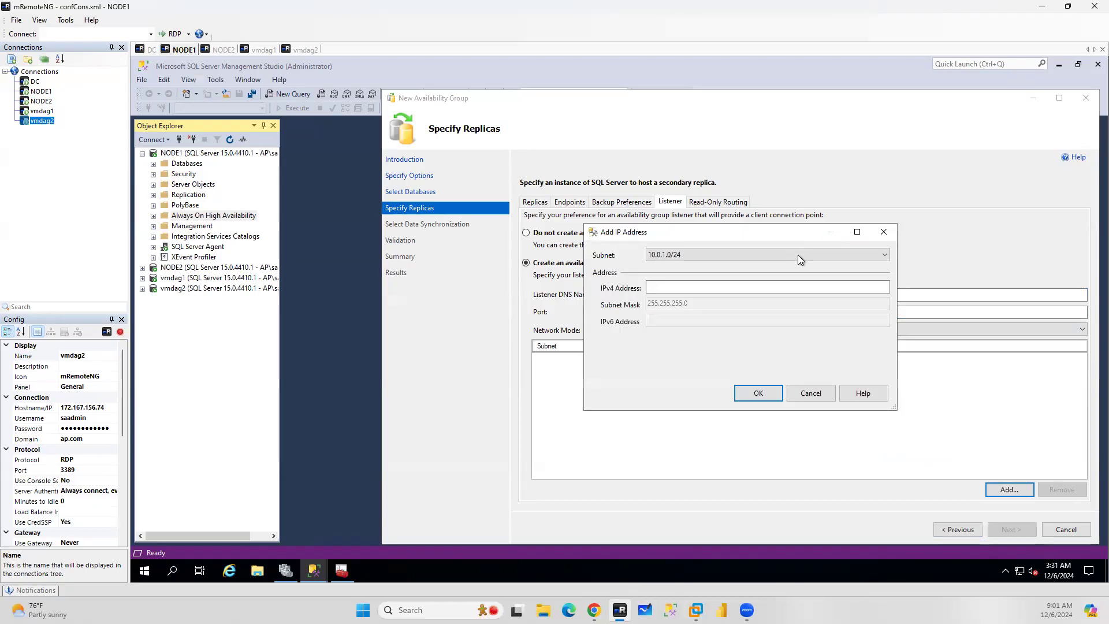
pyautogui.click(706, 252)
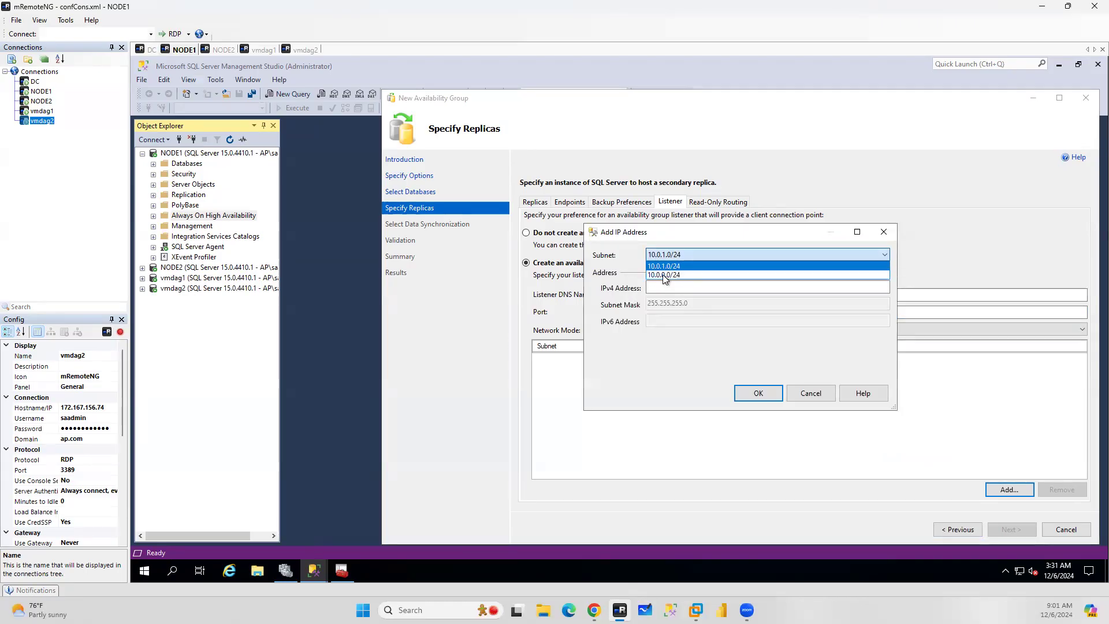
pyautogui.click(668, 276)
pyautogui.click(663, 288)
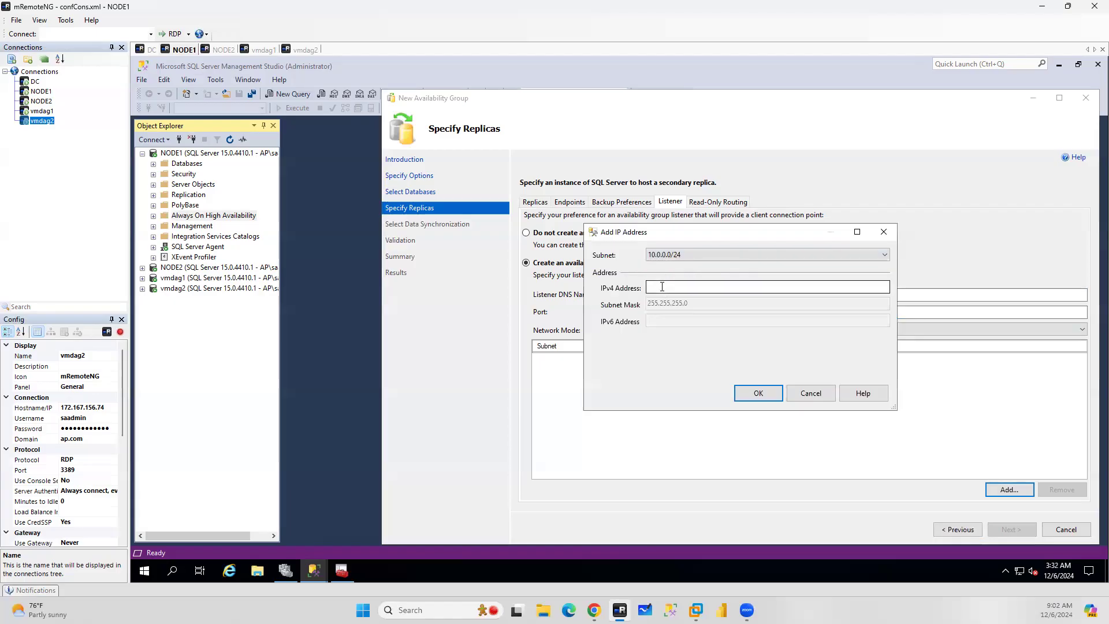
pyautogui.write('10.0.0')
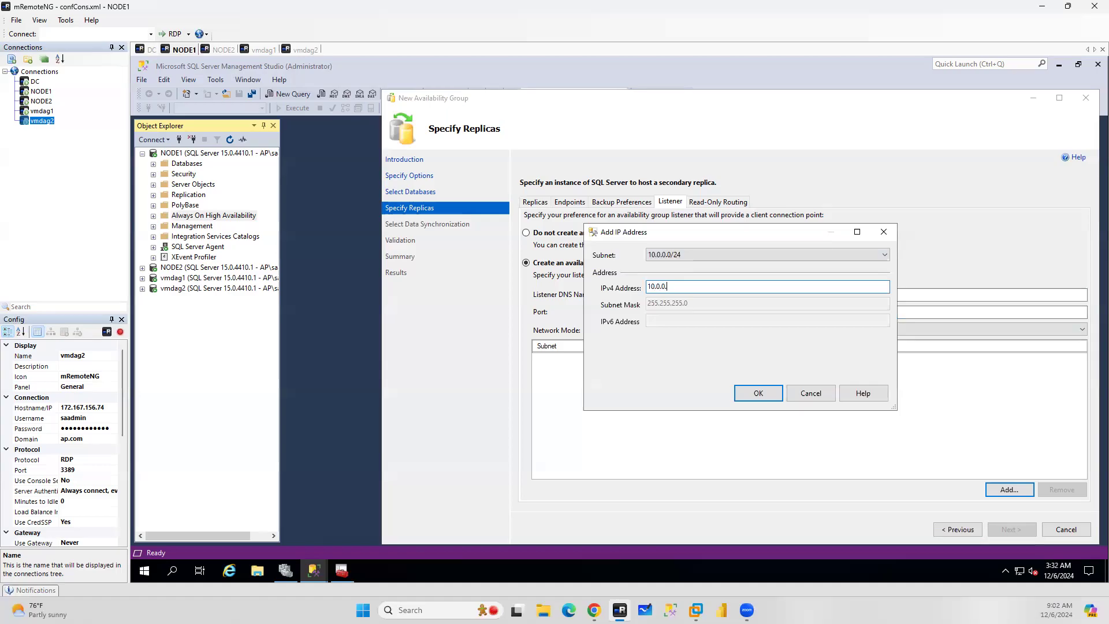
pyautogui.write('.15')
pyautogui.click(752, 395)
# Add a second static listener IP address 10.0.1.15 for subnet 10.0.1.0/24
pyautogui.click(1017, 493)
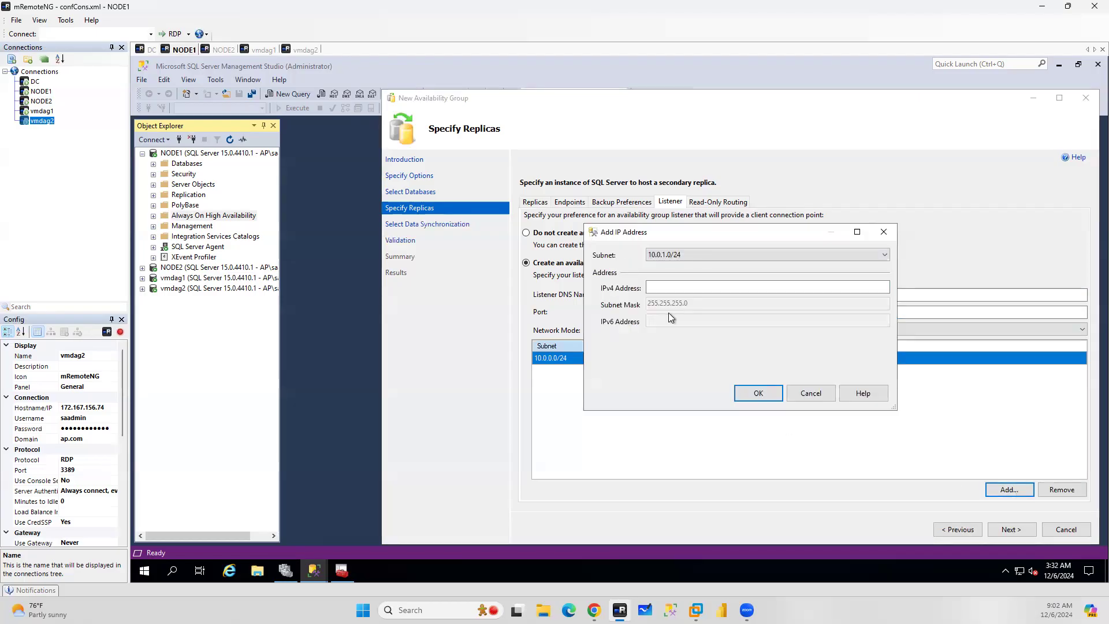
pyautogui.click(706, 254)
pyautogui.click(668, 286)
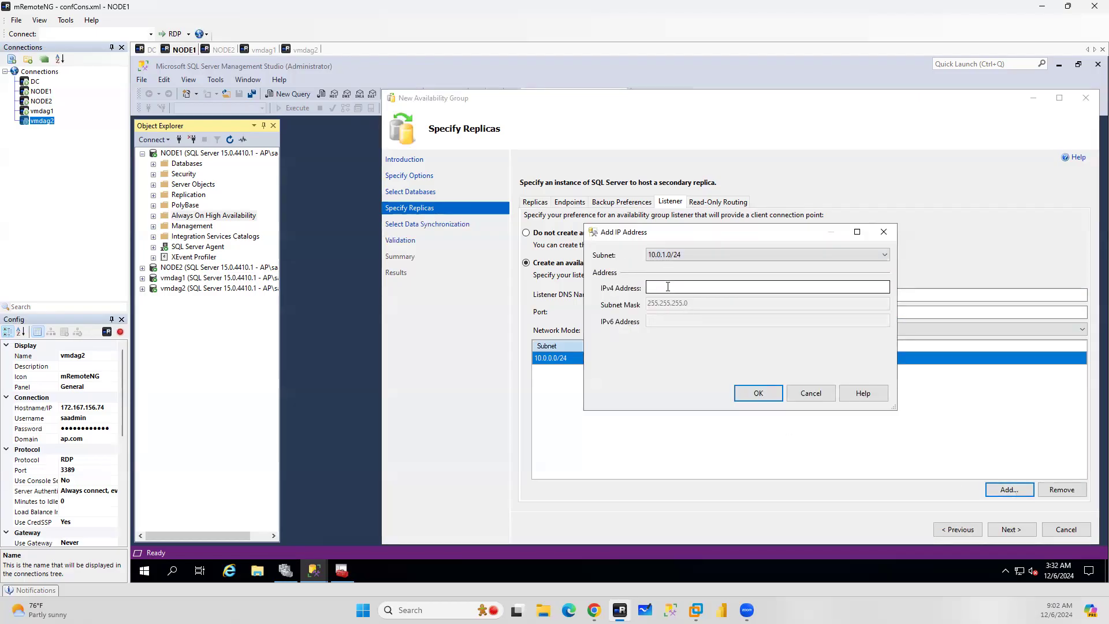
pyautogui.write('10.0')
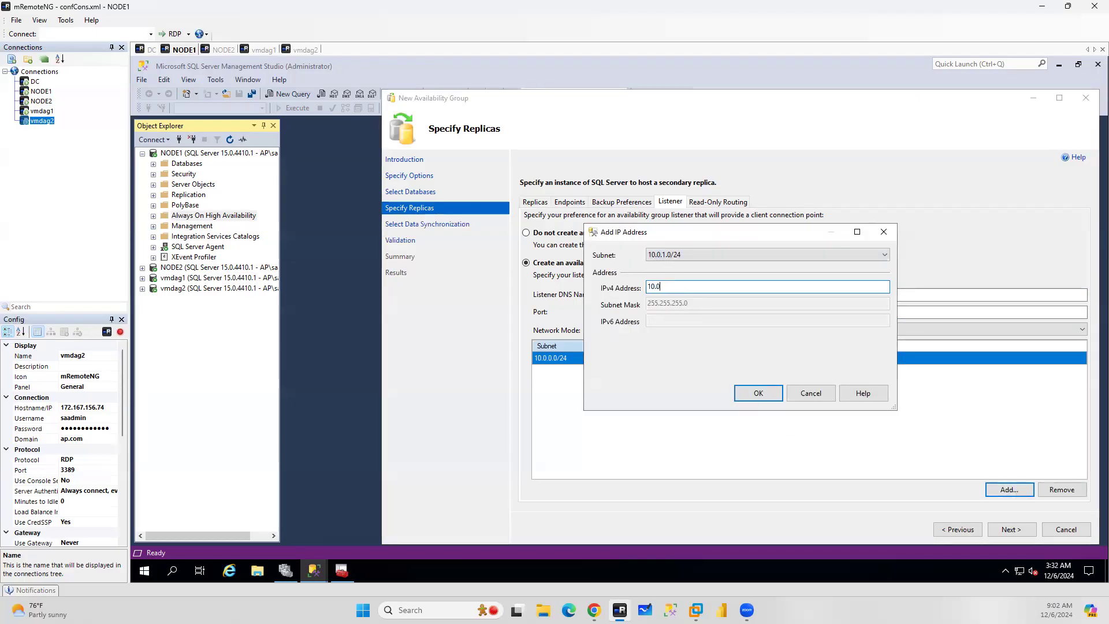
pyautogui.write('.1.15')
pyautogui.click(754, 395)
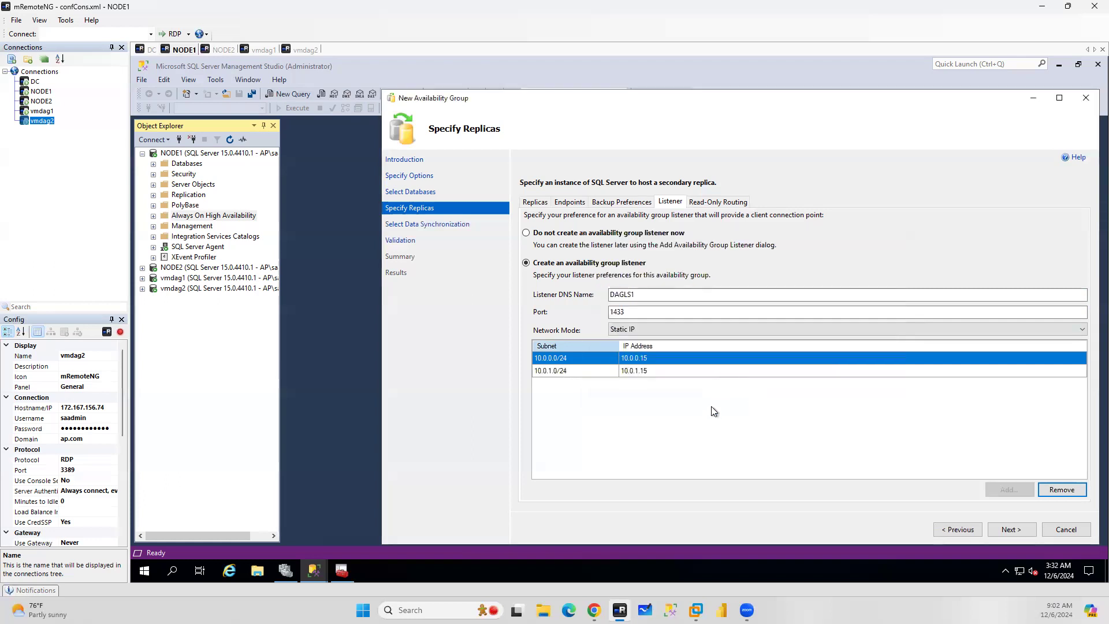
# Keep automatic seeding and advance through validation to the wizard summary
pyautogui.click(1012, 528)
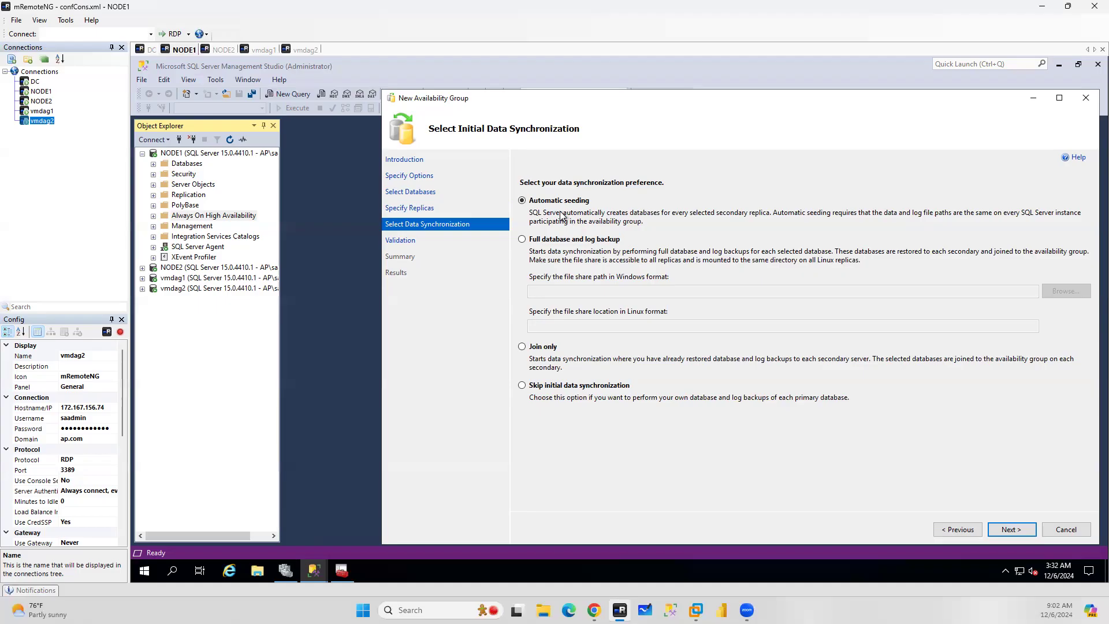
pyautogui.click(1010, 530)
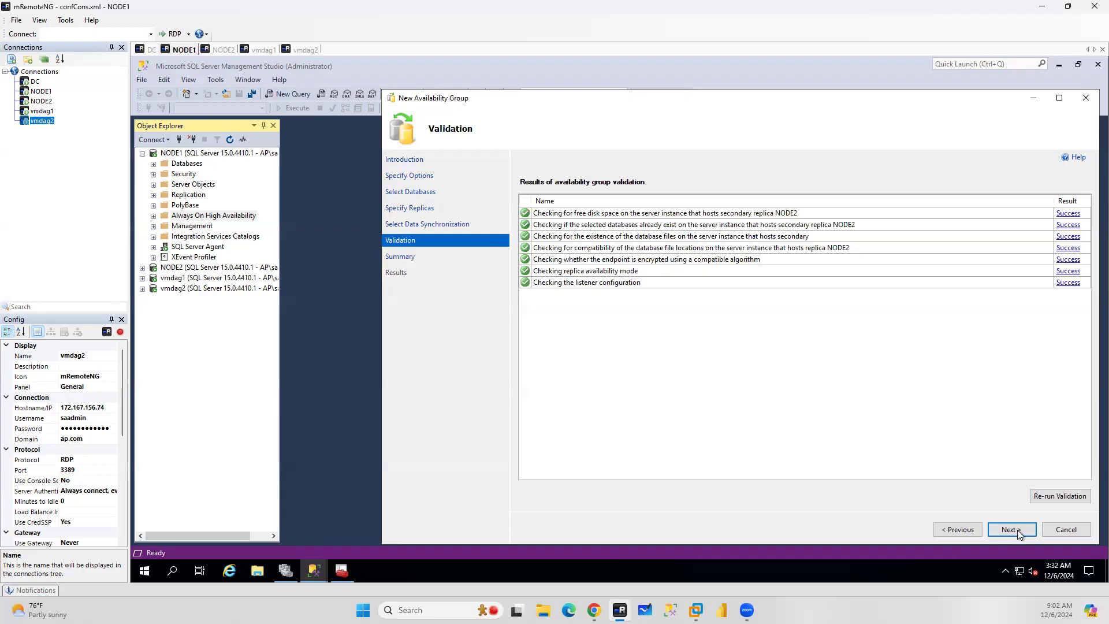
pyautogui.click(1011, 530)
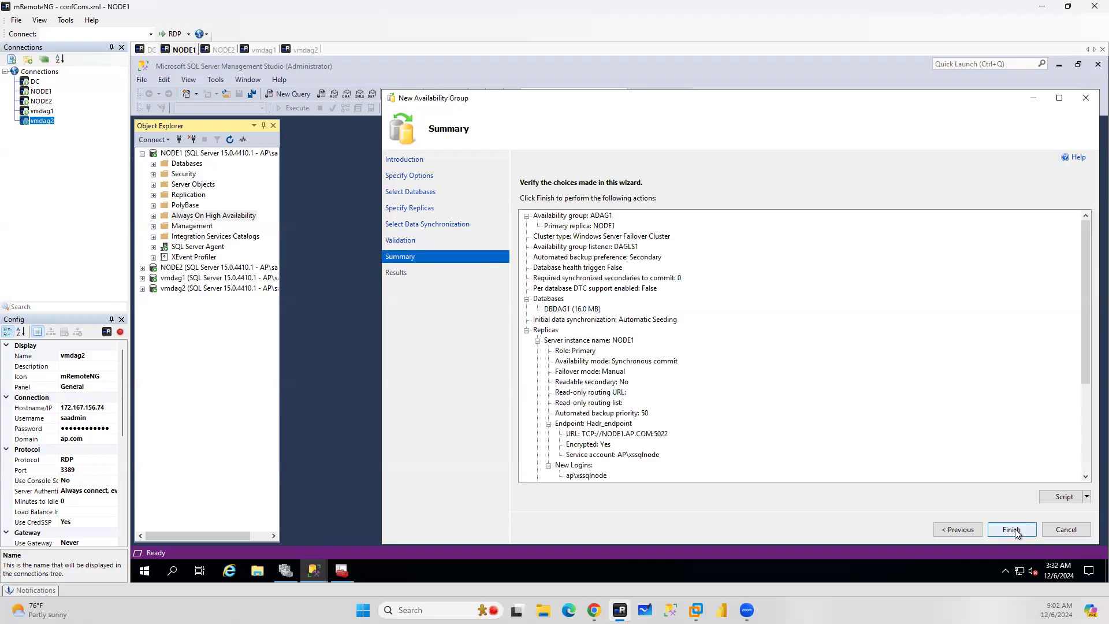
# Script the availability group configuration to a new query window and minimize the wizard
pyautogui.click(1062, 498)
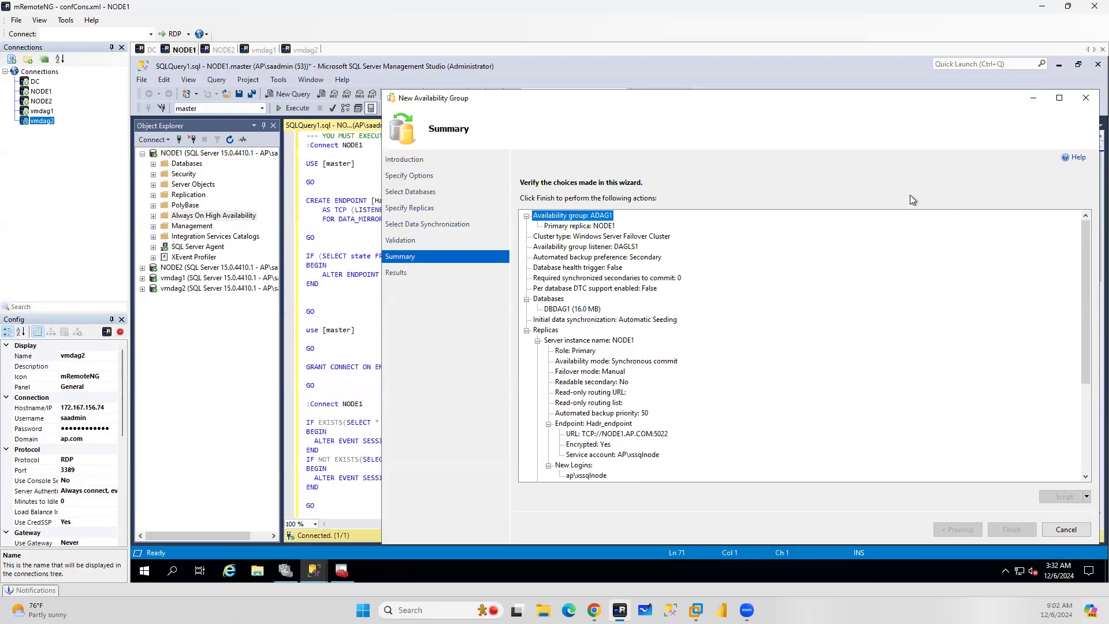
pyautogui.click(1034, 98)
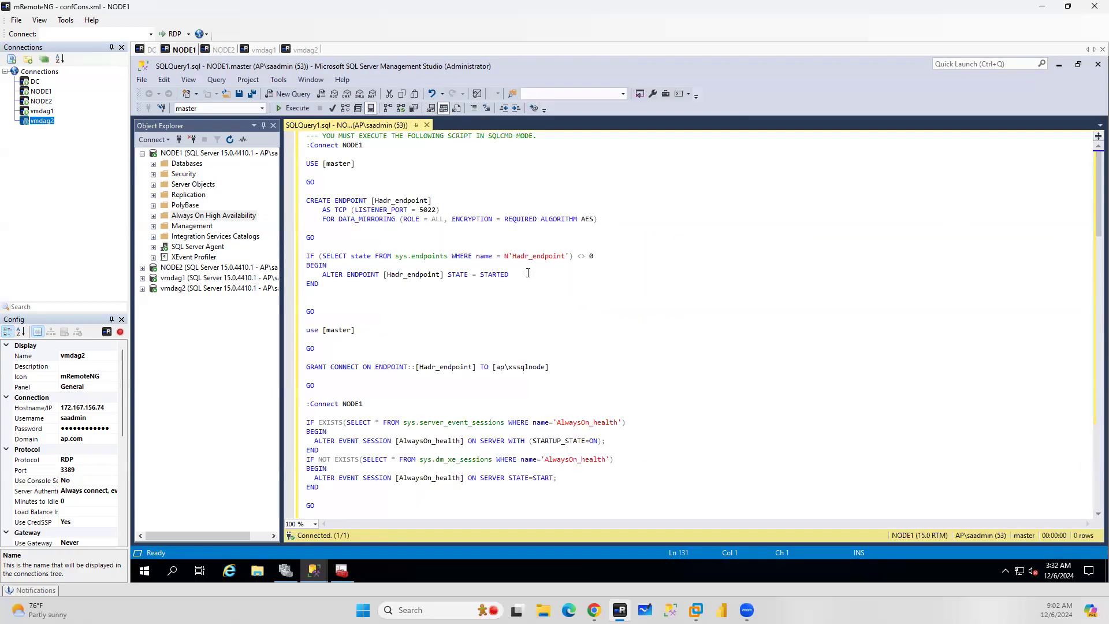
# Review the generated script's endpoint, availability group, listener and join statements
pyautogui.moveTo(355, 238); pyautogui.dragTo(306, 200)
pyautogui.moveTo(572, 368); pyautogui.dragTo(306, 368)
pyautogui.scroll(-5, 618, 282)
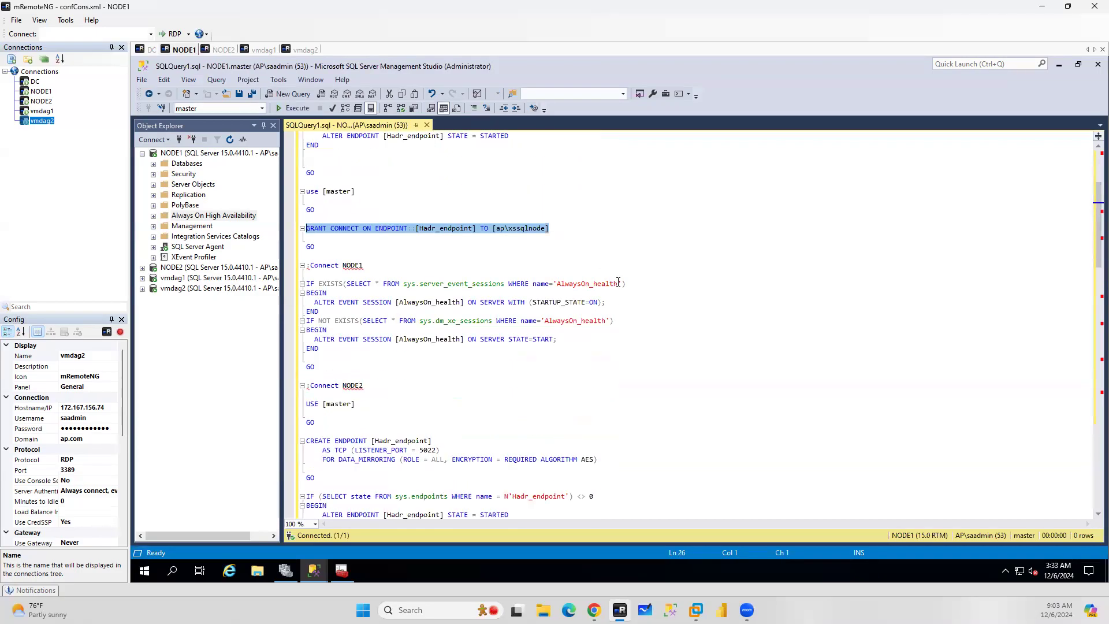
pyautogui.scroll(-3, 613, 280)
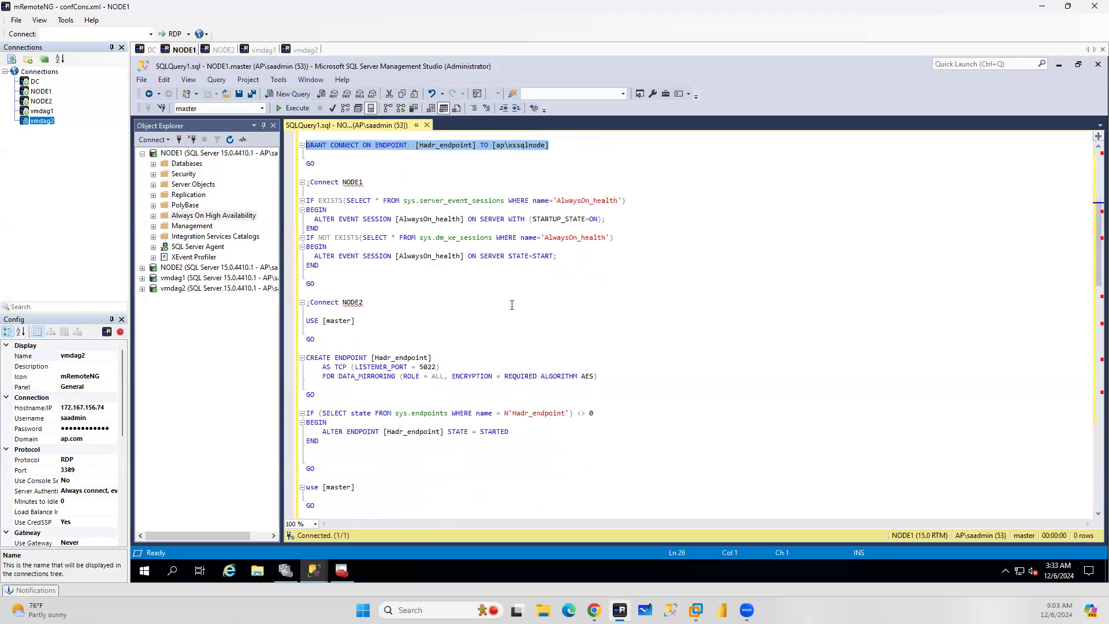
pyautogui.scroll(-9, 512, 305)
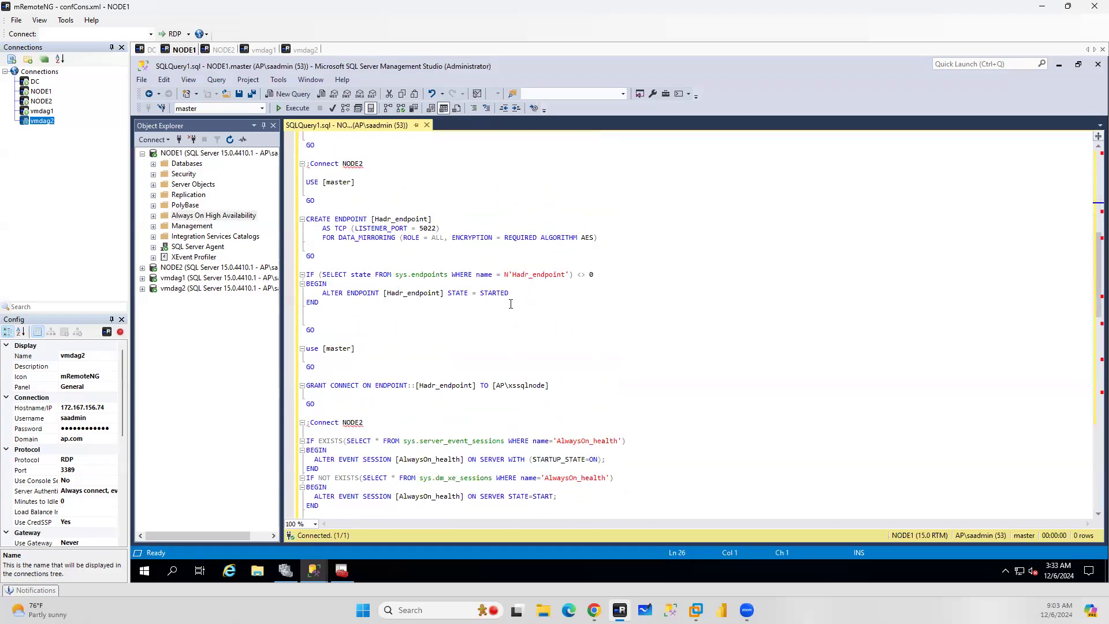
pyautogui.scroll(-9, 511, 304)
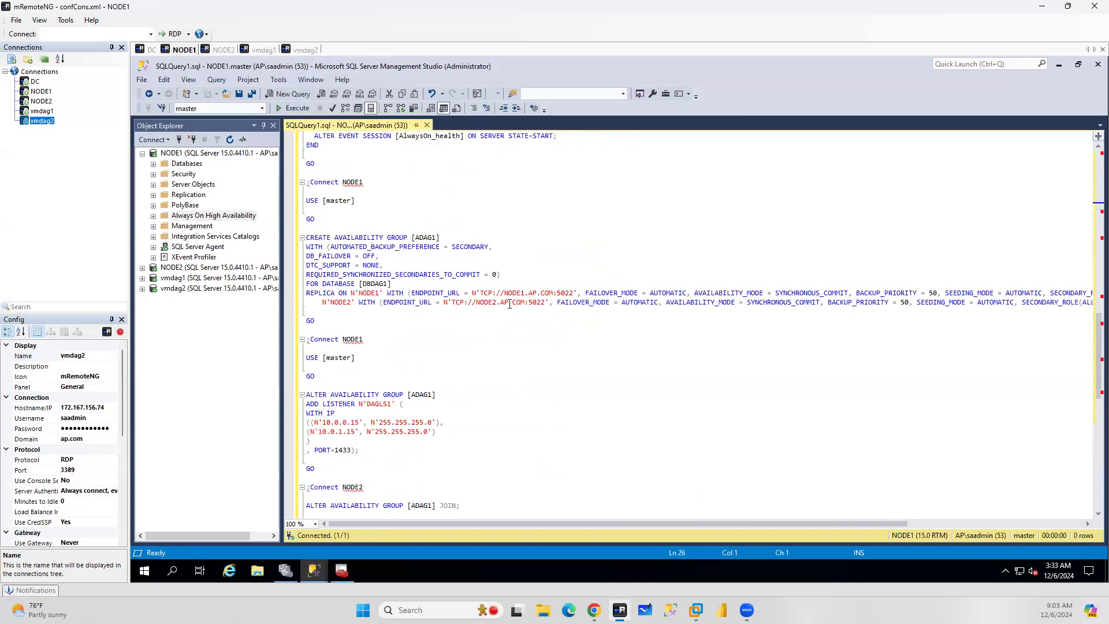
pyautogui.scroll(-3, 454, 332)
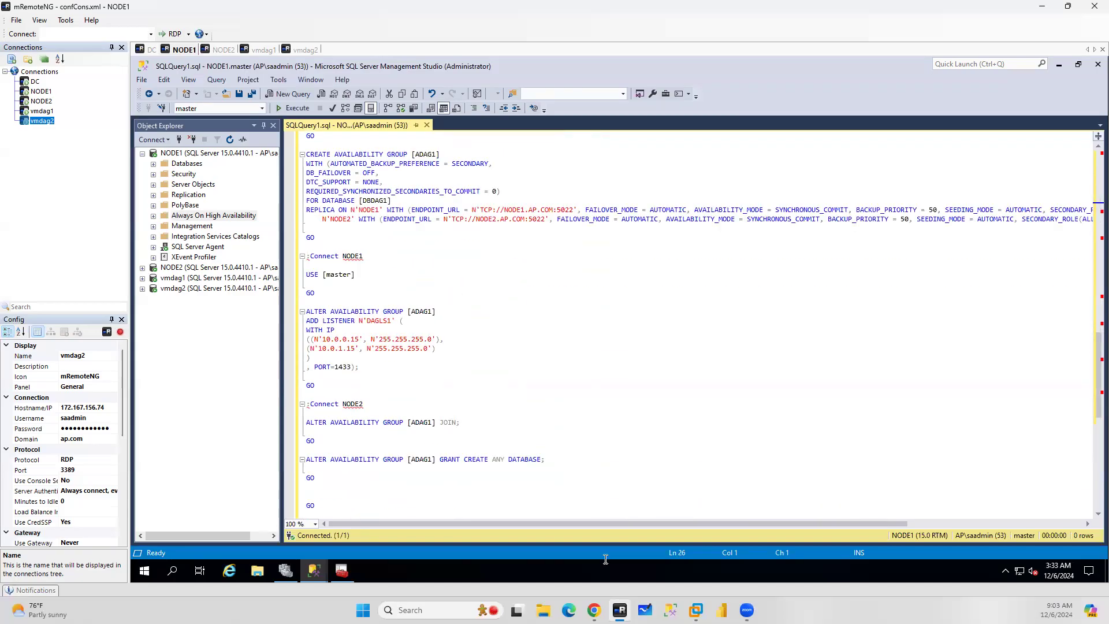
# Compare with the documentation's endpoint and first availability group scripts in the browser
pyautogui.click(594, 610)
pyautogui.scroll(8, 448, 297)
pyautogui.scroll(15, 449, 297)
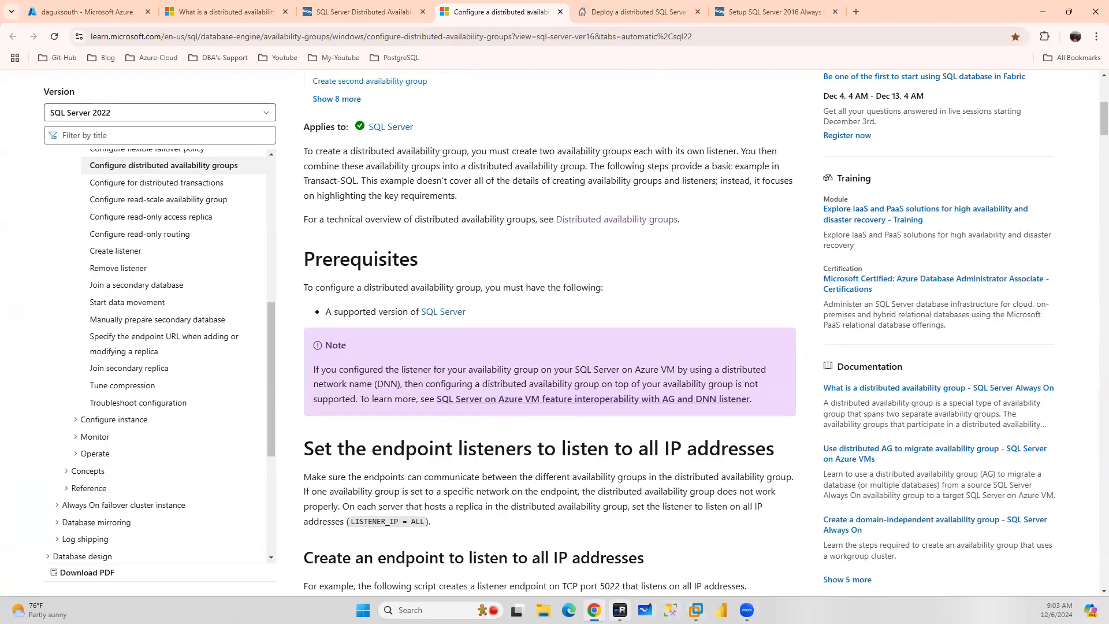
pyautogui.click(620, 610)
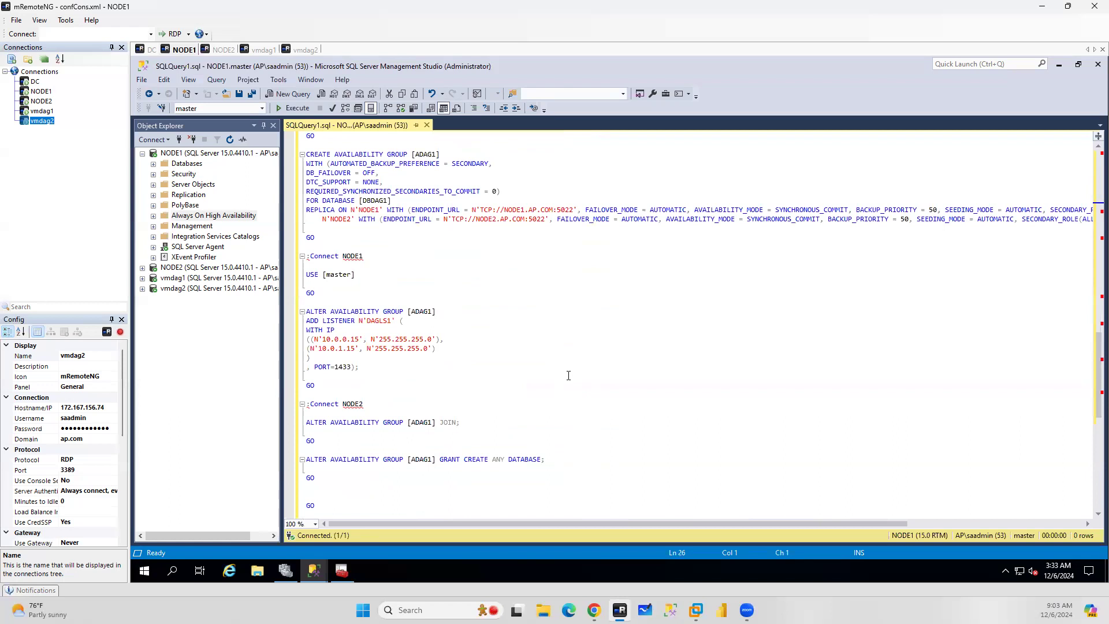
pyautogui.click(619, 546)
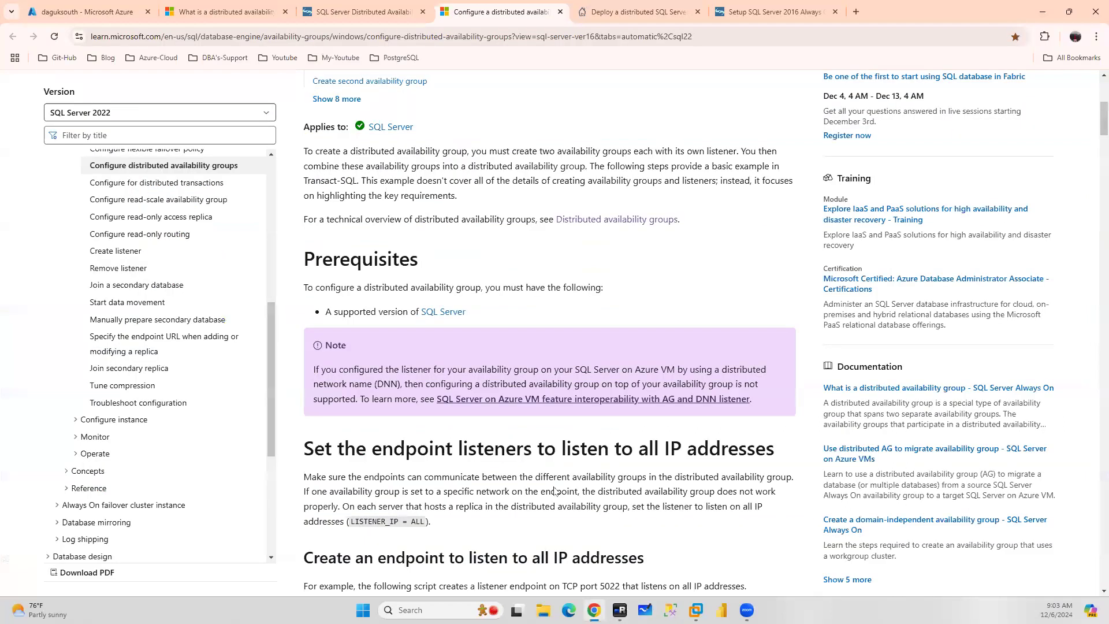
pyautogui.scroll(-5, 591, 422)
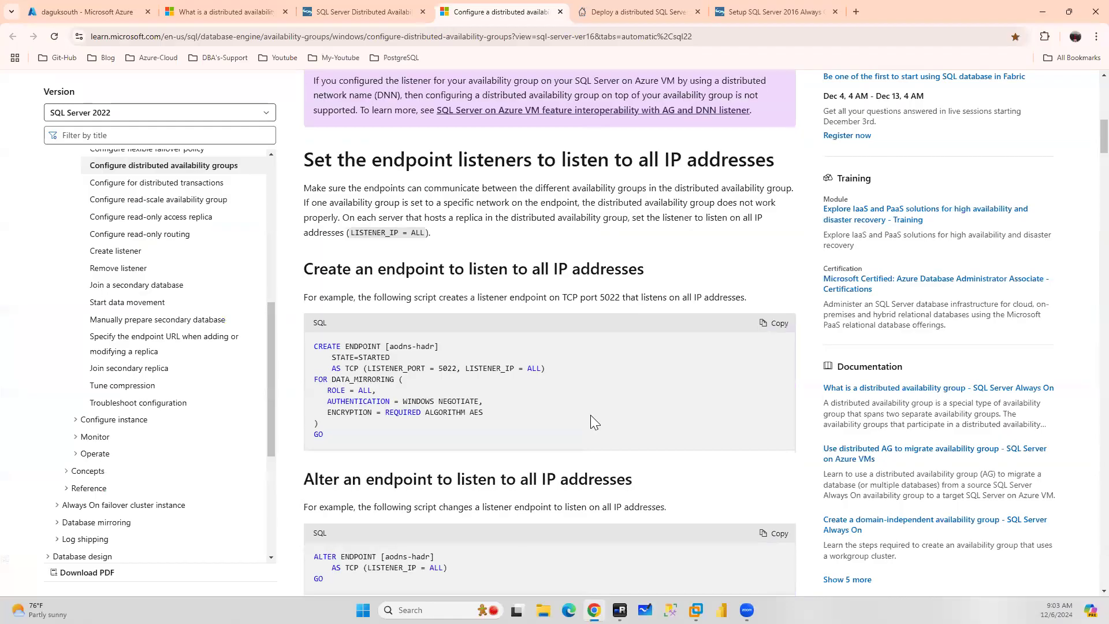
pyautogui.scroll(-6, 590, 422)
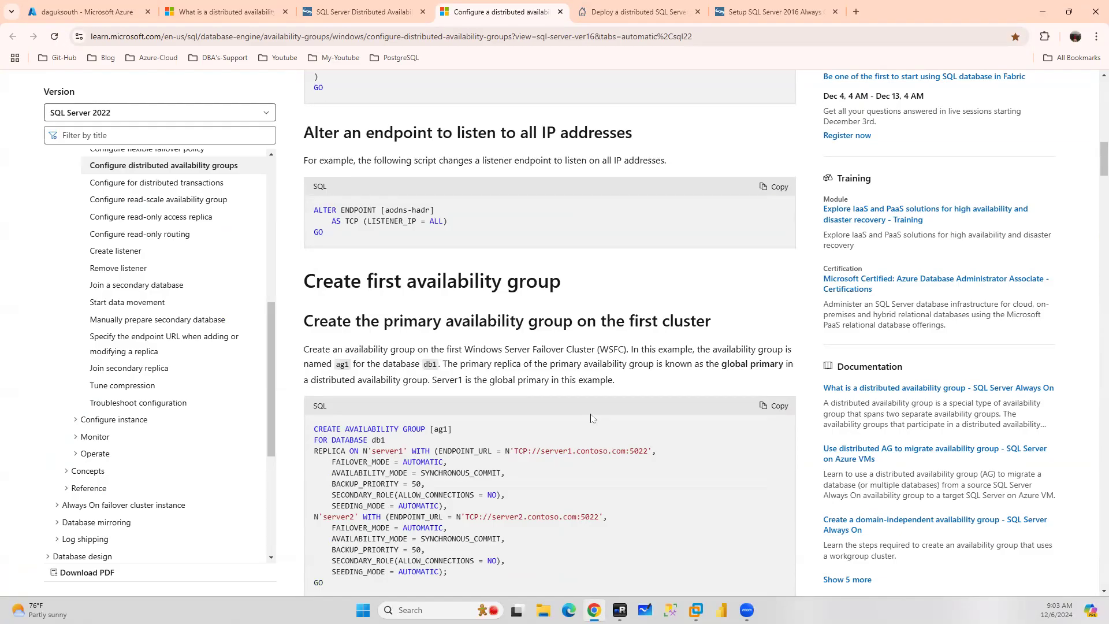
# Return to the generated script in Management Studio and undo the last three edits
pyautogui.click(620, 610)
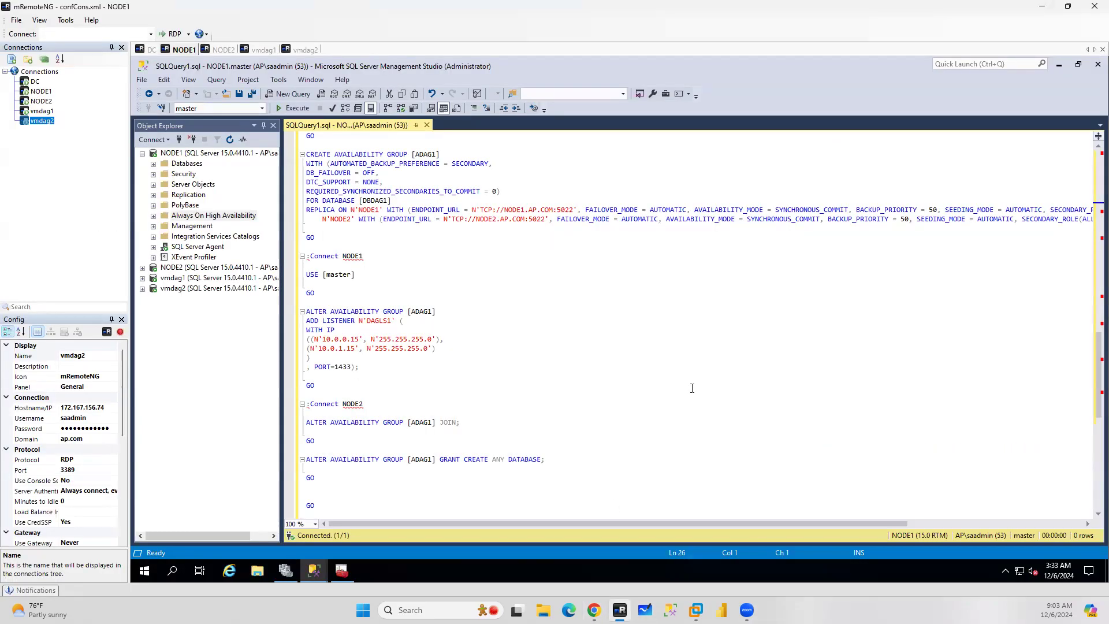
pyautogui.scroll(-11, 577, 335)
pyautogui.scroll(15, 577, 335)
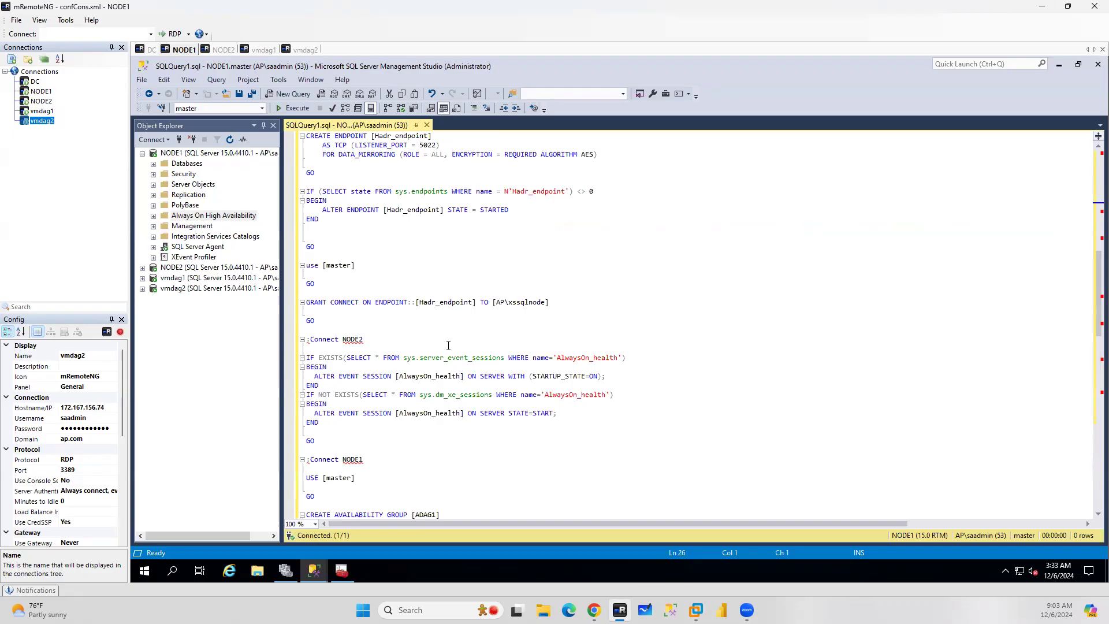
pyautogui.hotkey('ctrl', 'z')
pyautogui.hotkey('ctrl', 'z')
pyautogui.hotkey('ctrl', 'z')
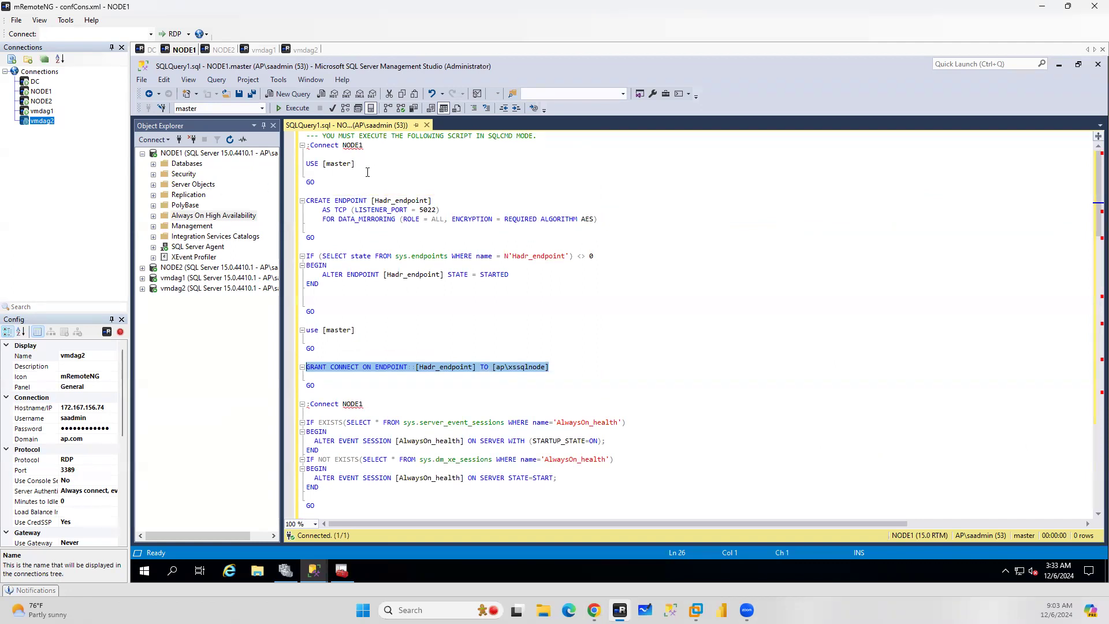
# Review the NODE1 endpoint block and the NODE2 connect section of the script
pyautogui.moveTo(307, 145); pyautogui.dragTo(471, 321)
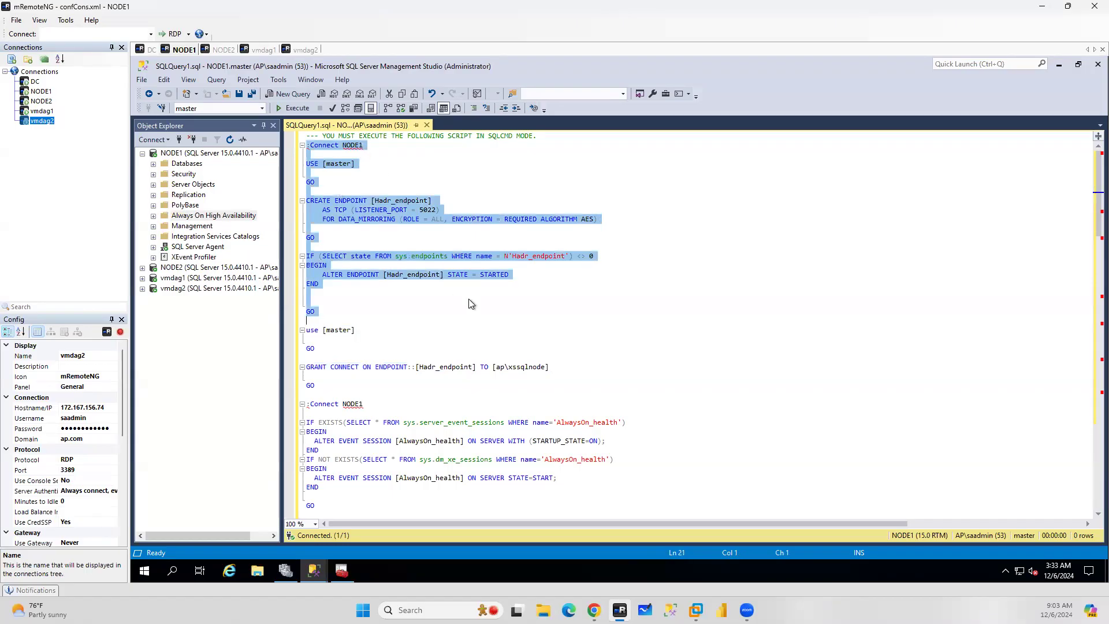
pyautogui.scroll(-4, 469, 299)
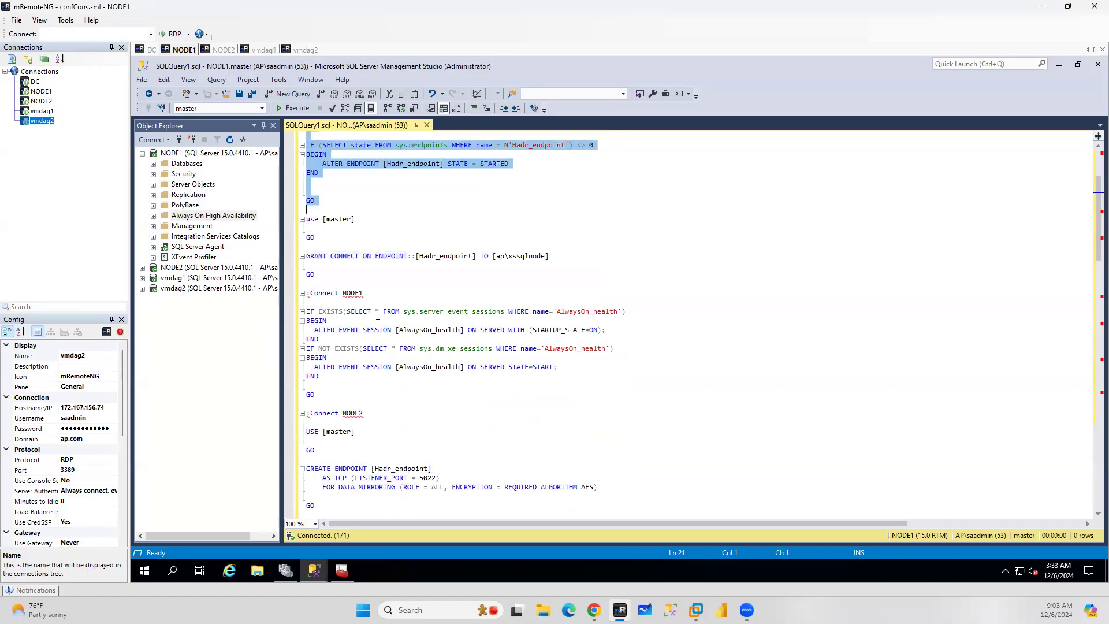
pyautogui.scroll(-3, 377, 323)
pyautogui.moveTo(371, 331); pyautogui.dragTo(341, 331)
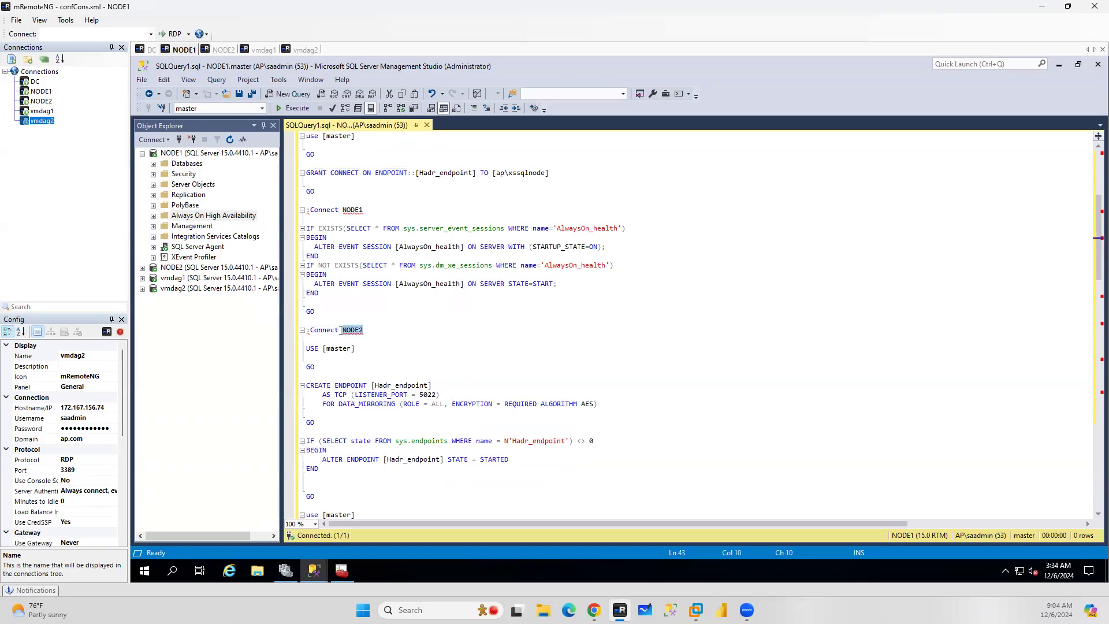
# Bring up the minimized wizard summary, minimize it again, and parse the query script
pyautogui.click(320, 572)
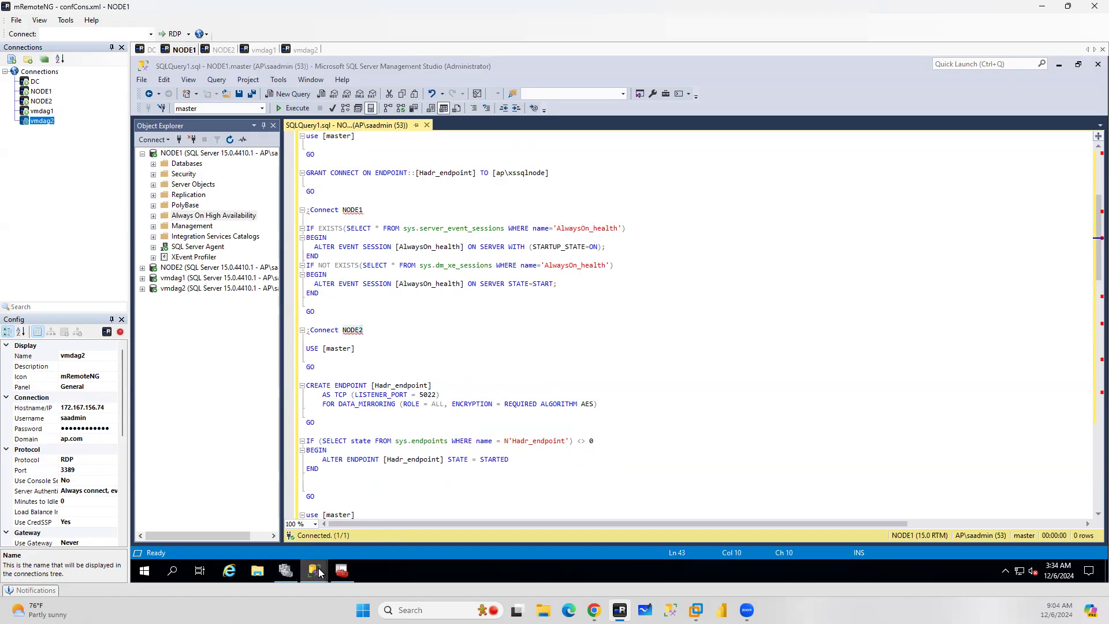
pyautogui.click(379, 519)
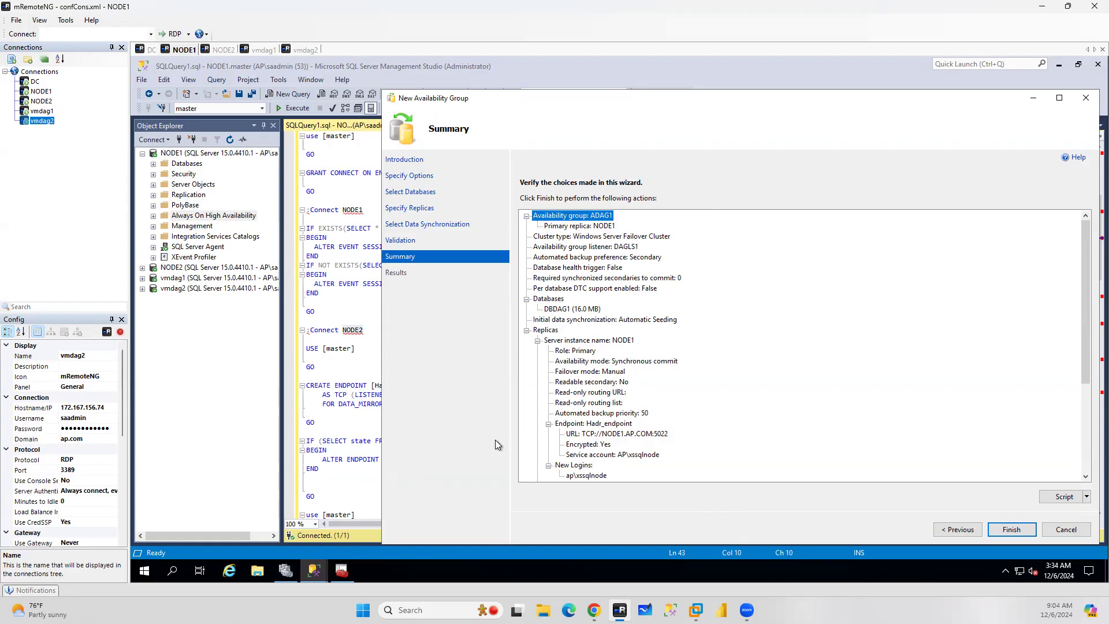
pyautogui.click(314, 571)
pyautogui.click(260, 513)
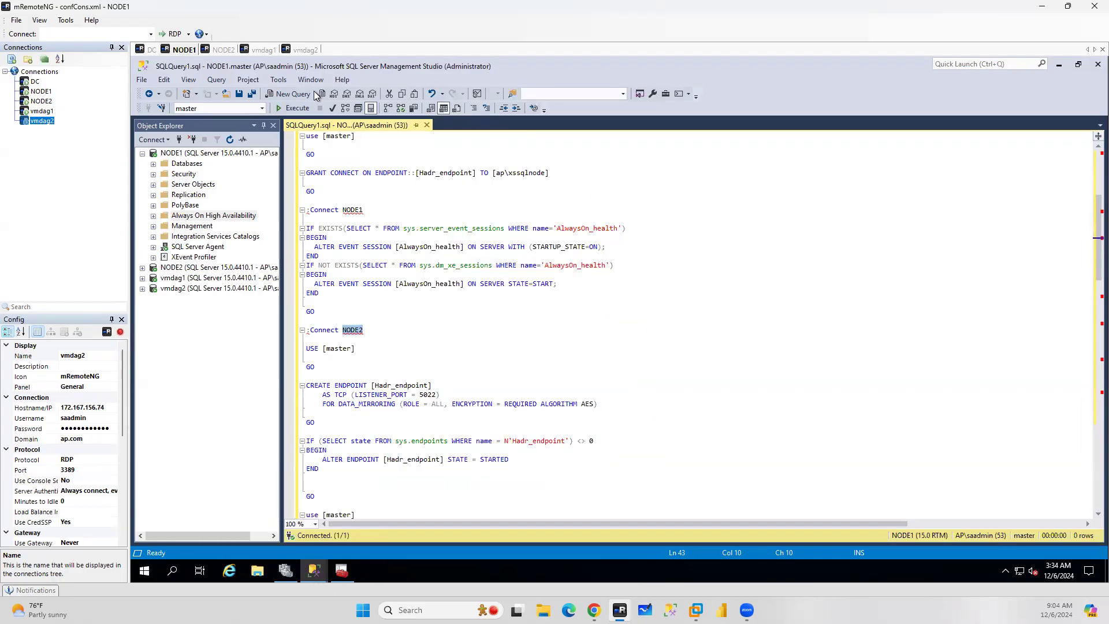
pyautogui.click(332, 110)
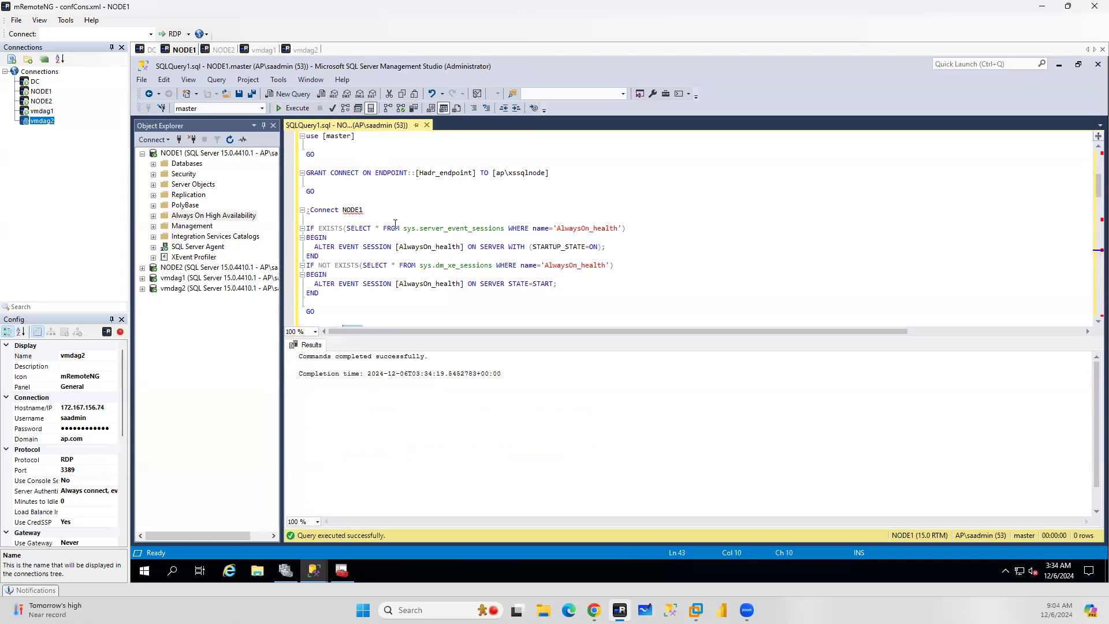
# Open a Command Prompt and connect to node1 with sqlcmd -S node1 -E
pyautogui.click(172, 572)
pyautogui.write('cmd')
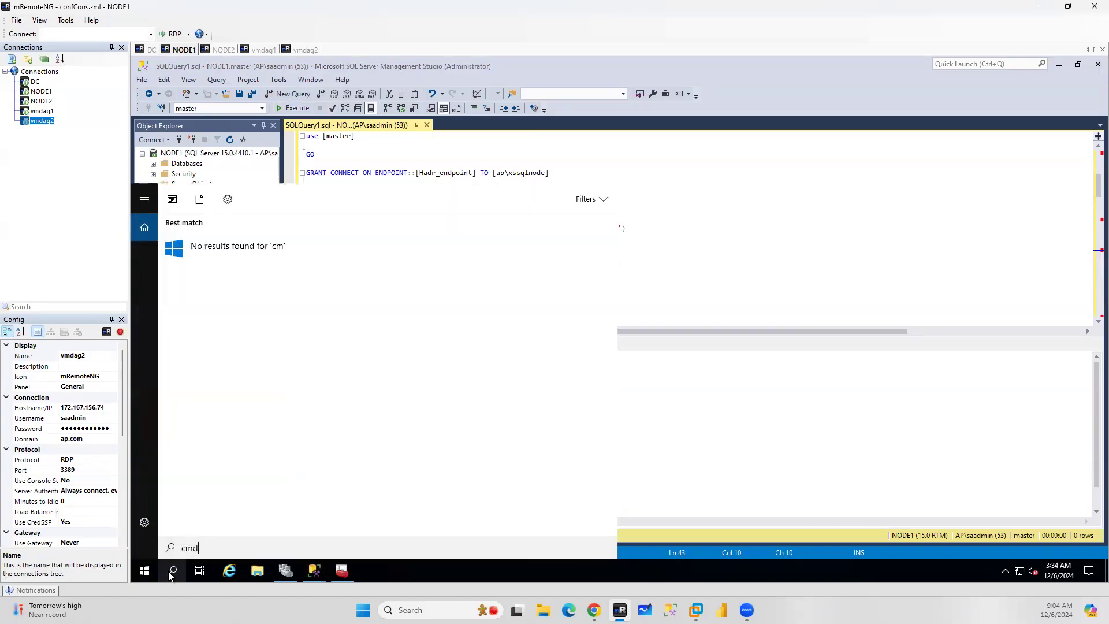
pyautogui.press('Return')
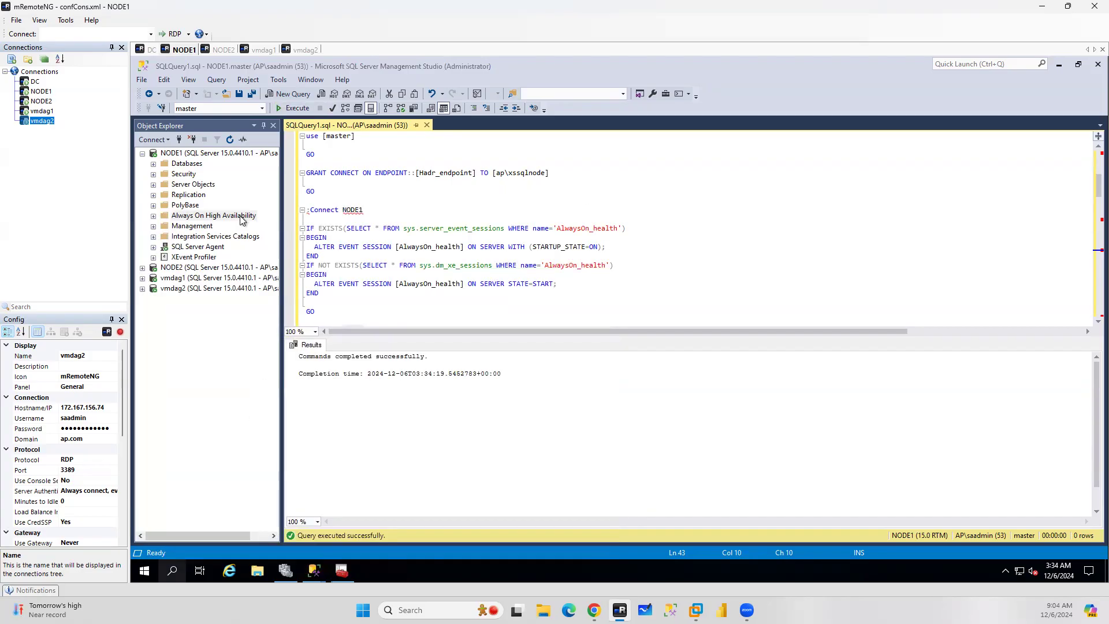
pyautogui.write('sqlcmd')
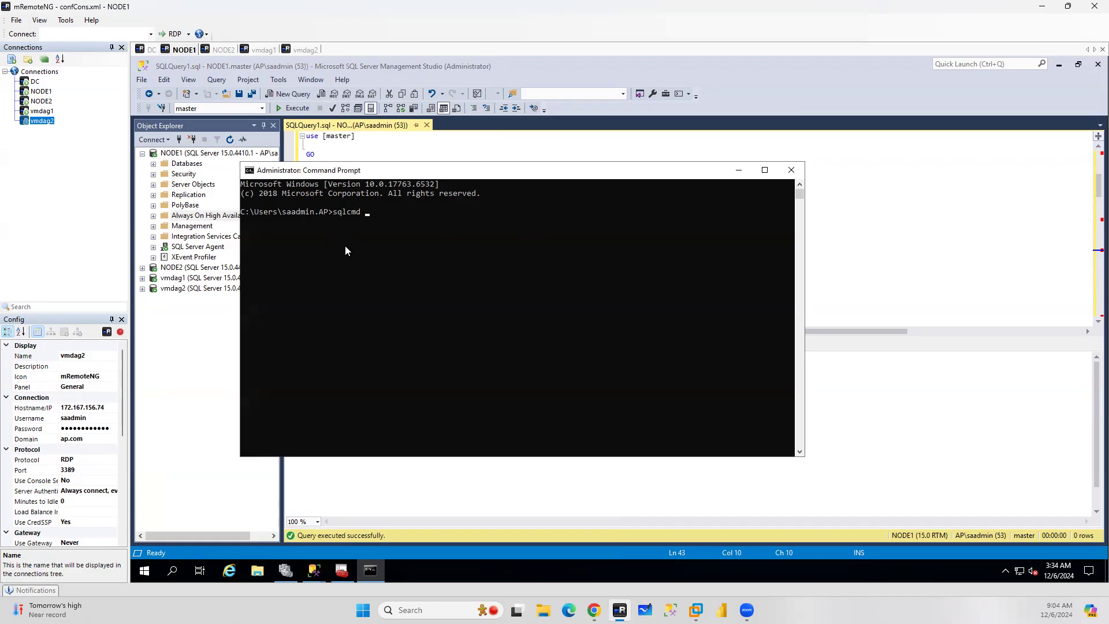
pyautogui.write('node1 -')
pyautogui.press('BackSpace')
pyautogui.press('BackSpace')
pyautogui.press('BackSpace')
pyautogui.press('BackSpace')
pyautogui.press('BackSpace')
pyautogui.press('BackSpace')
pyautogui.press('BackSpace')
pyautogui.press('BackSpace')
pyautogui.write('S node1 -E')
pyautogui.press('Return')
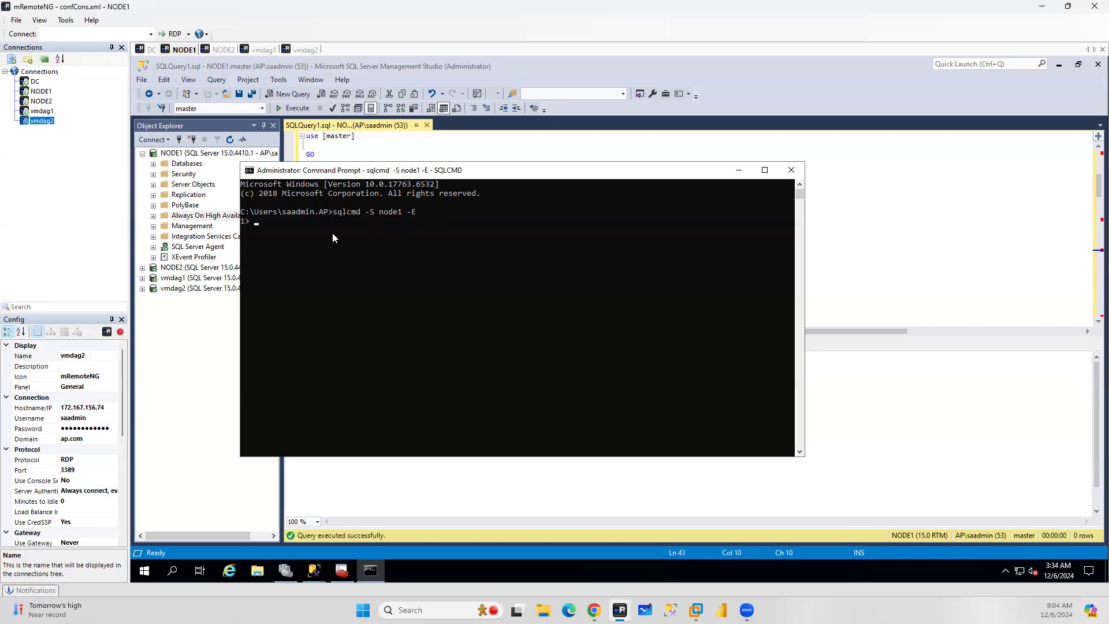
pyautogui.write('SELECT @@go')
pyautogui.press('Return')
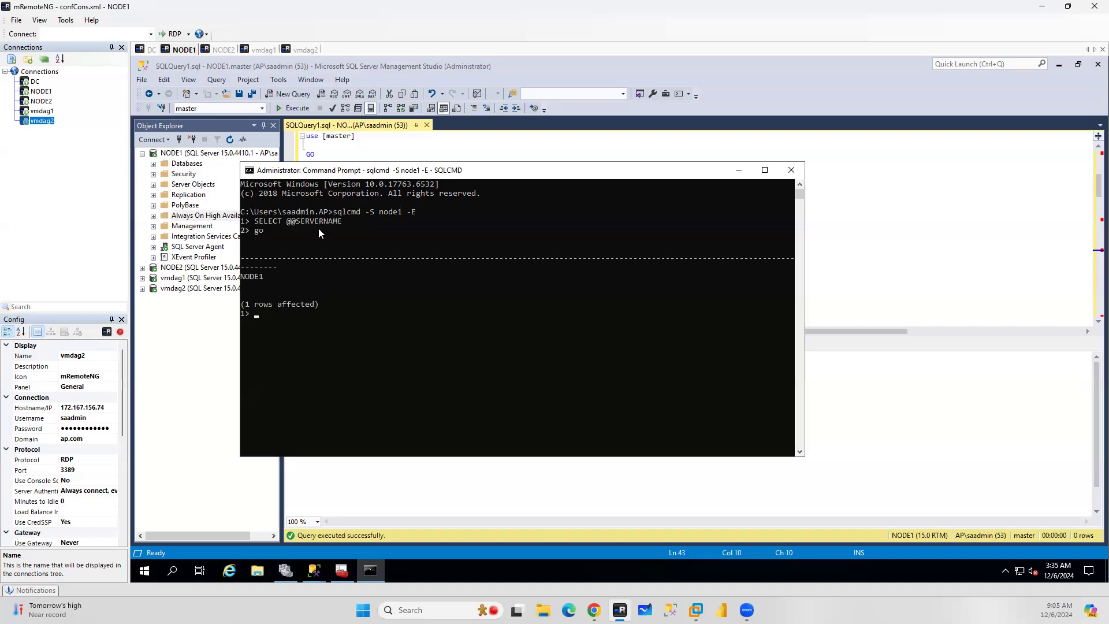
pyautogui.click(737, 171)
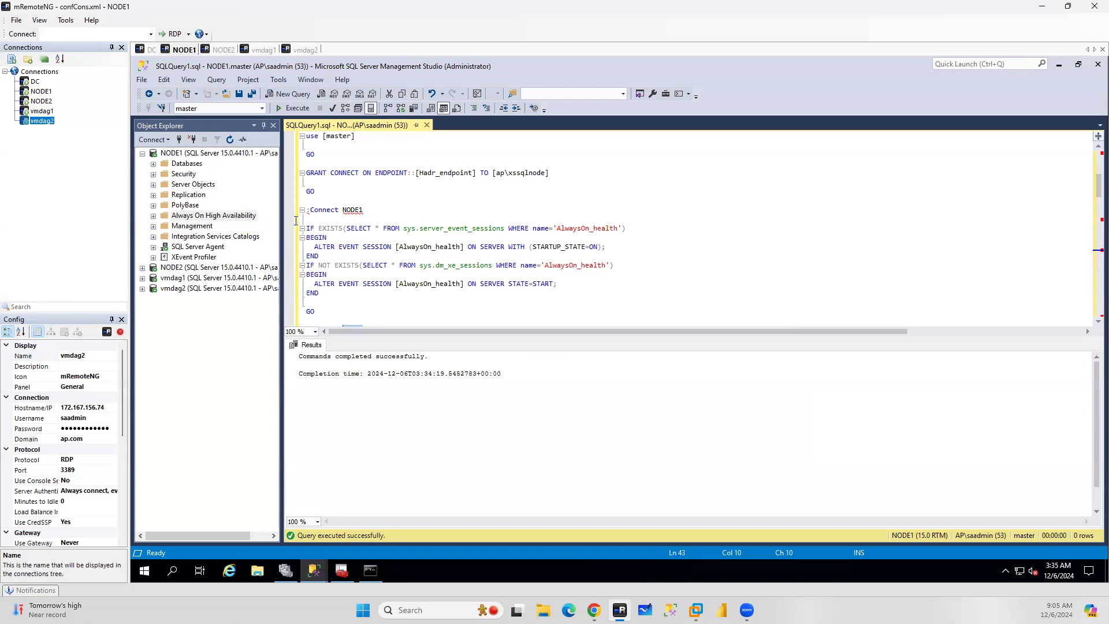
# Turn on SQLCMD Mode for the query window so the :Connect NODE1 lines run
pyautogui.moveTo(311, 209)
pyautogui.moveTo(311, 210); pyautogui.dragTo(340, 210)
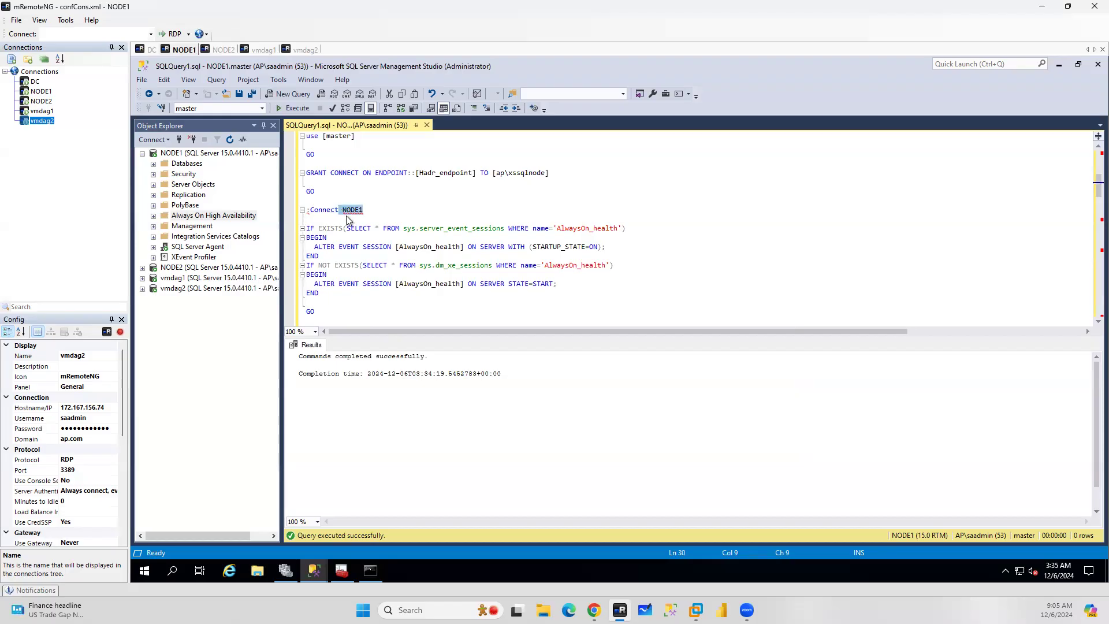
pyautogui.moveTo(363, 214)
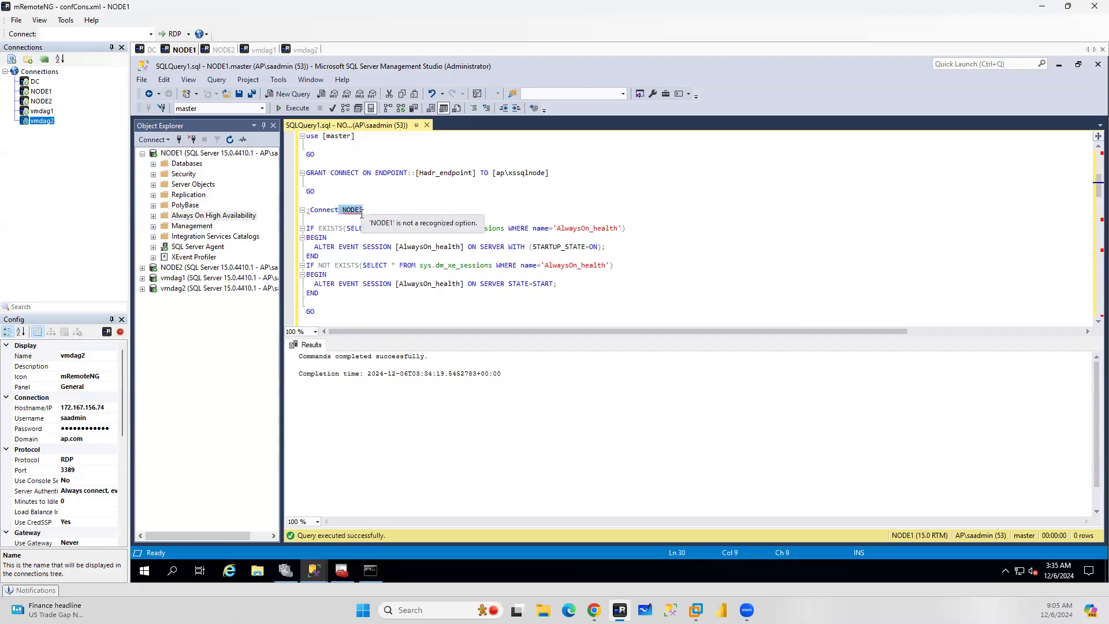
pyautogui.click(304, 210)
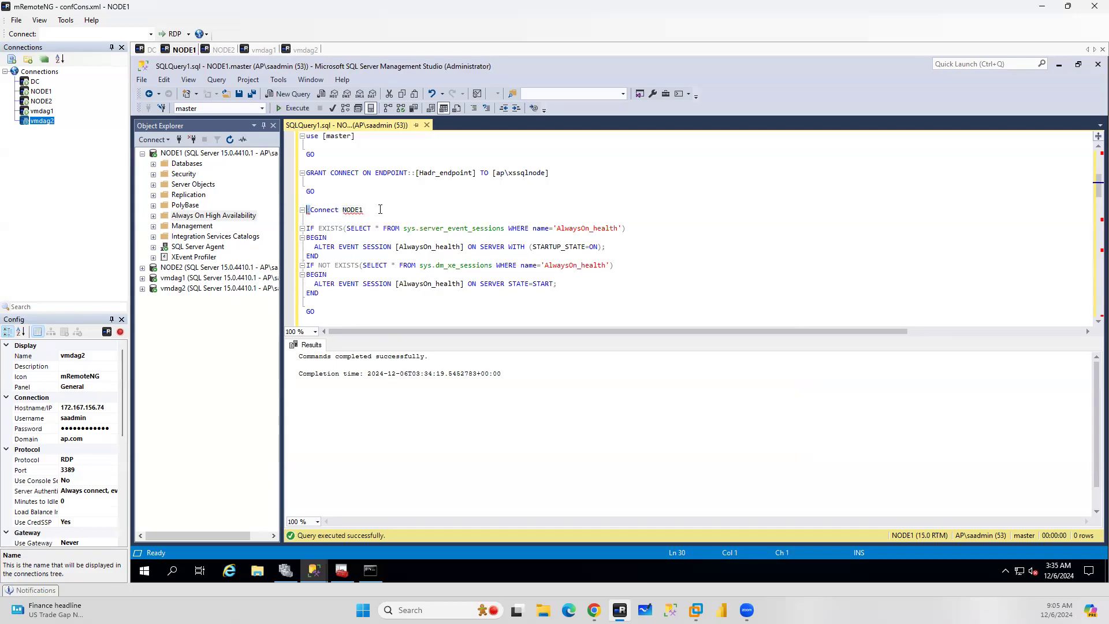
pyautogui.moveTo(364, 210); pyautogui.dragTo(305, 210)
pyautogui.scroll(5, 360, 220)
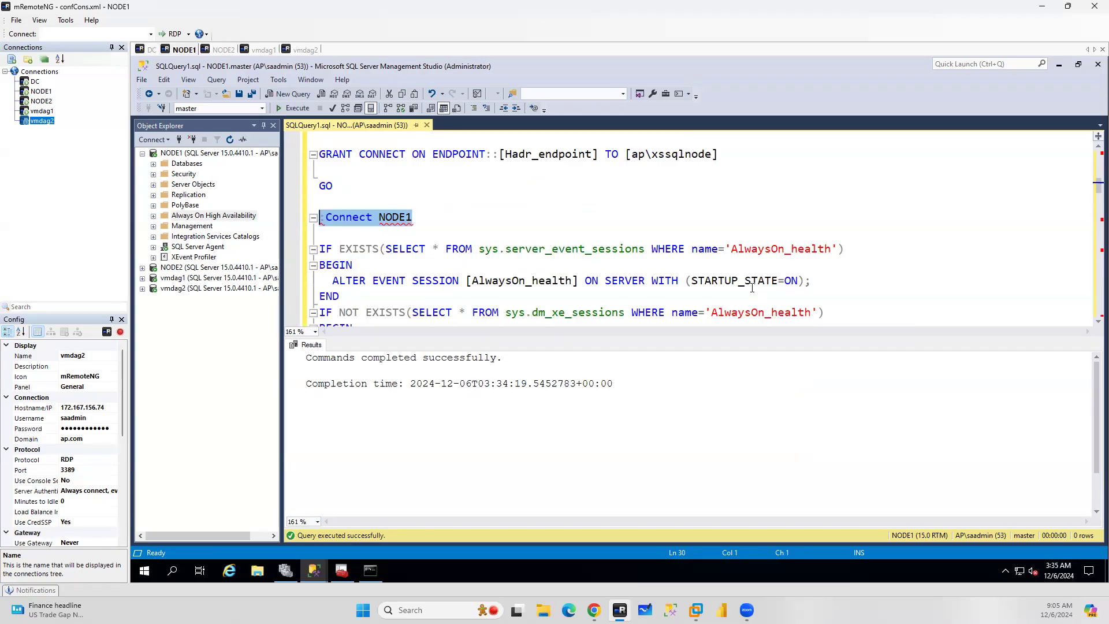
pyautogui.click(215, 80)
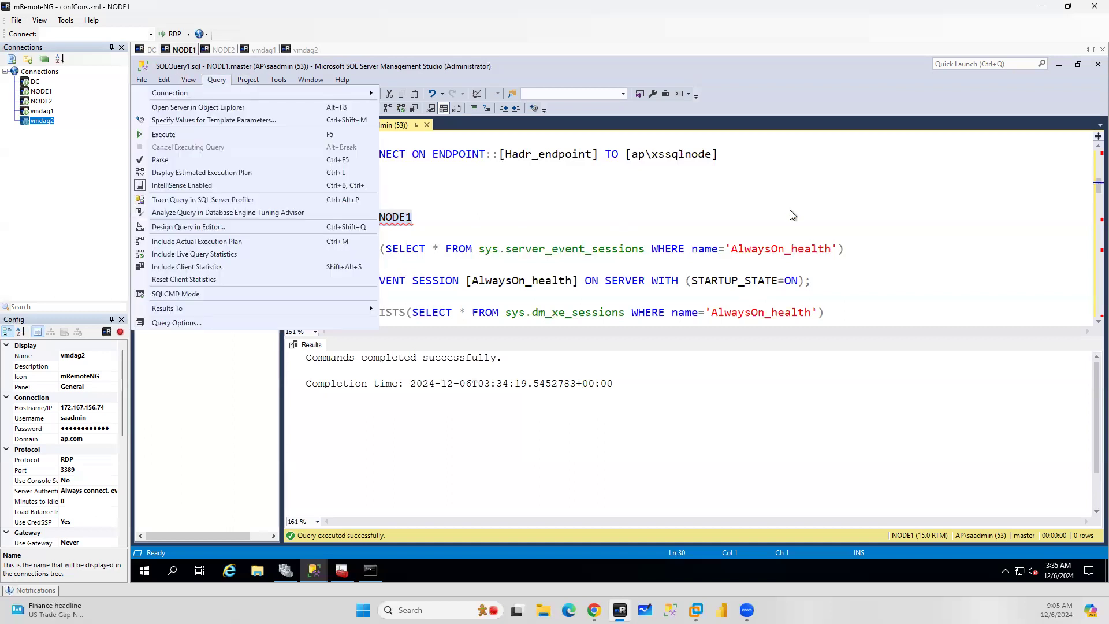
pyautogui.click(764, 210)
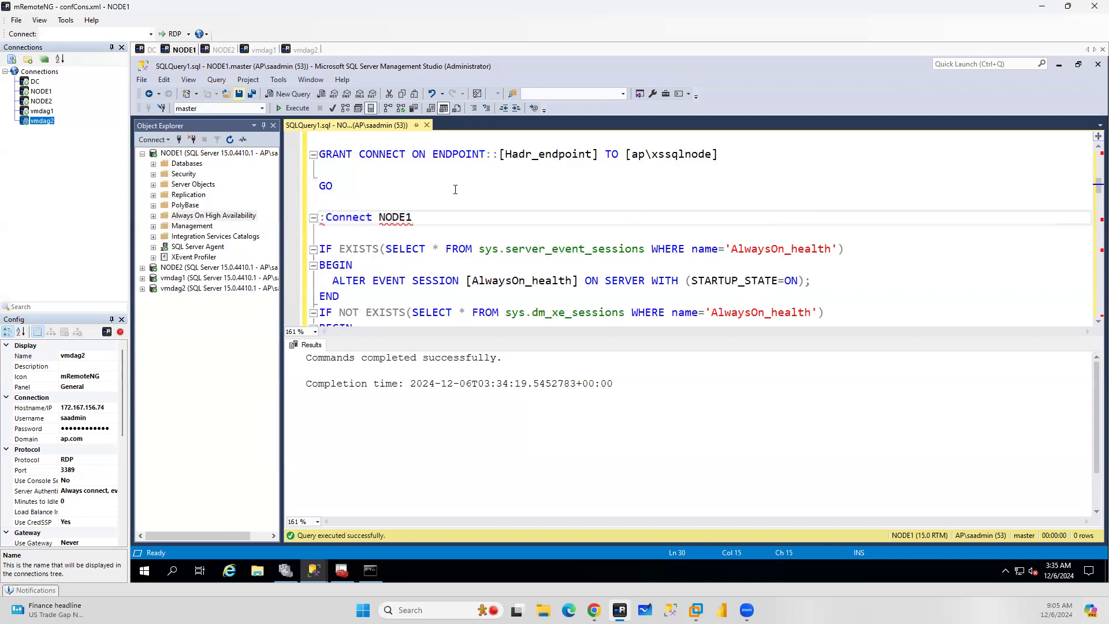
pyautogui.click(217, 79)
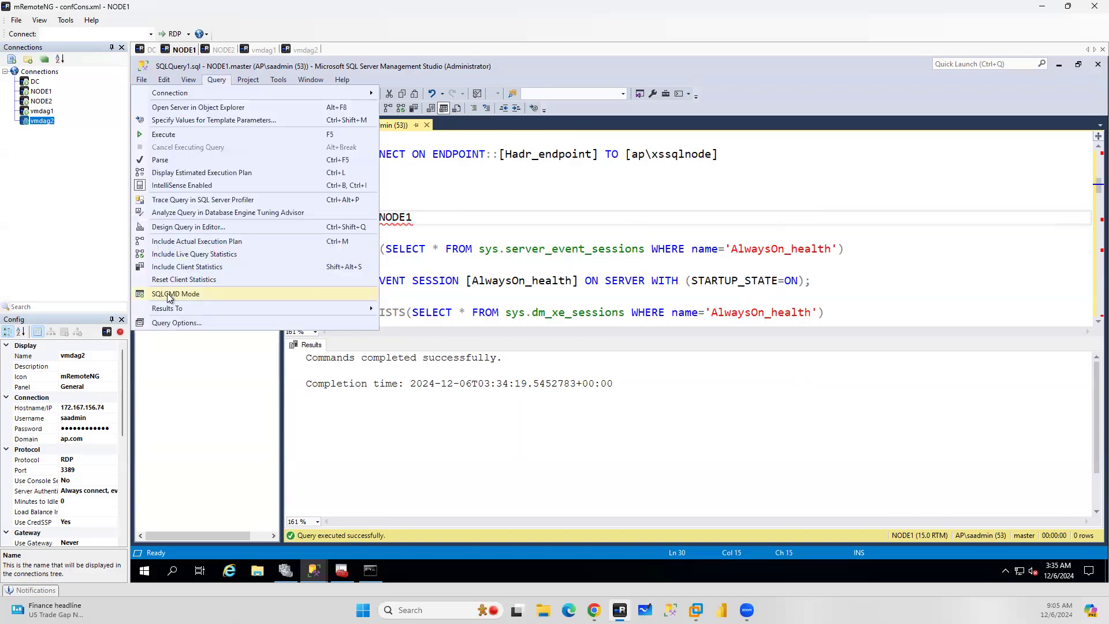
pyautogui.click(185, 293)
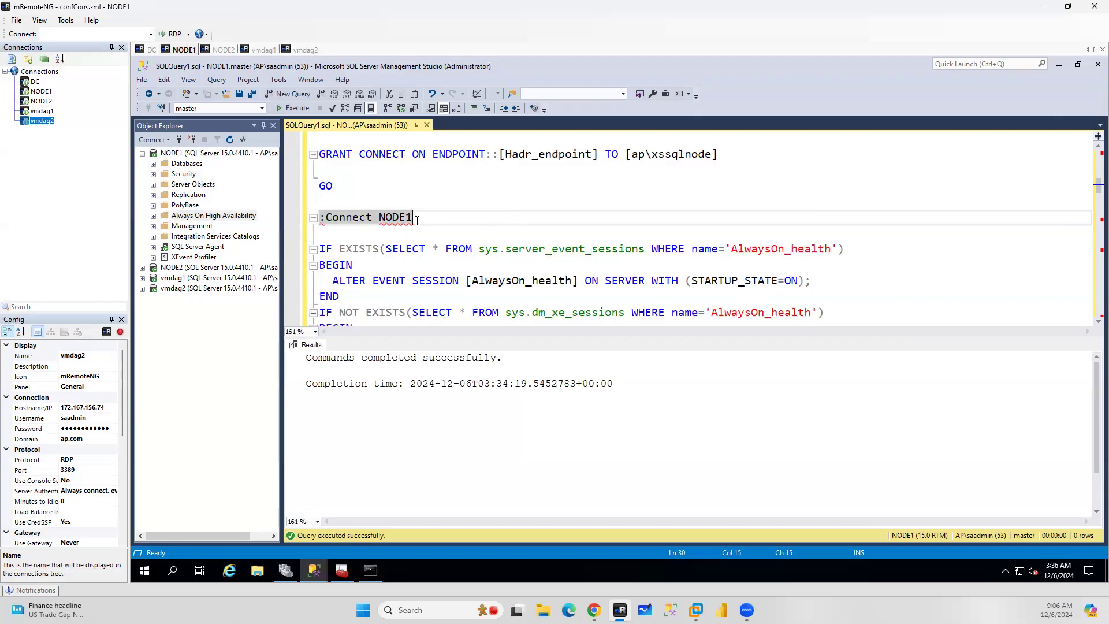
pyautogui.click(406, 249)
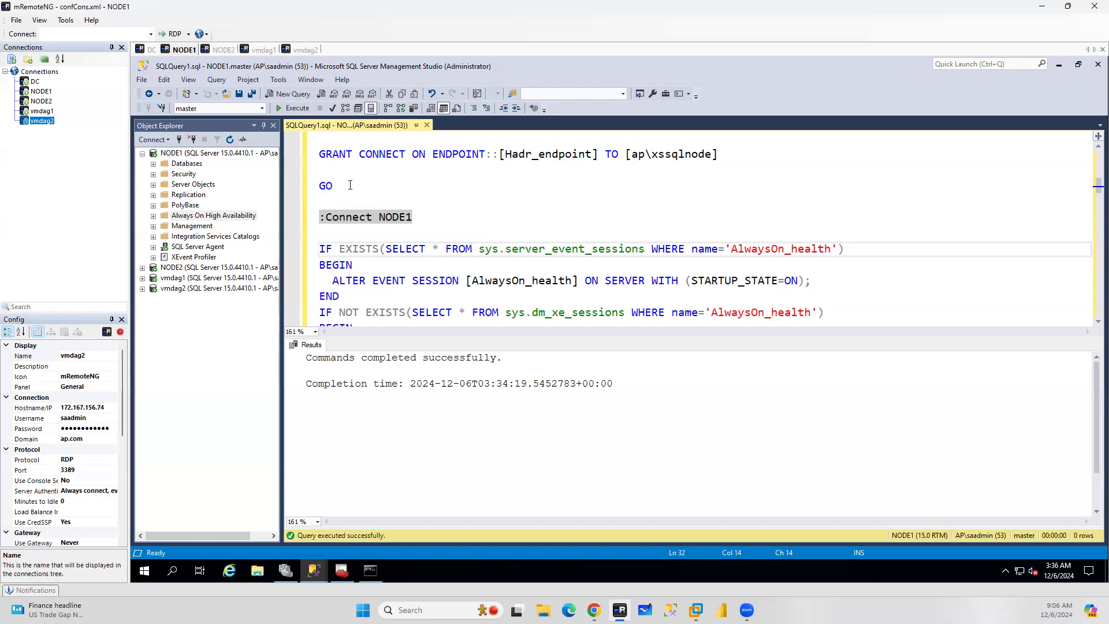
# Review the script from the endpoint creation down to the availability group section
pyautogui.click(373, 571)
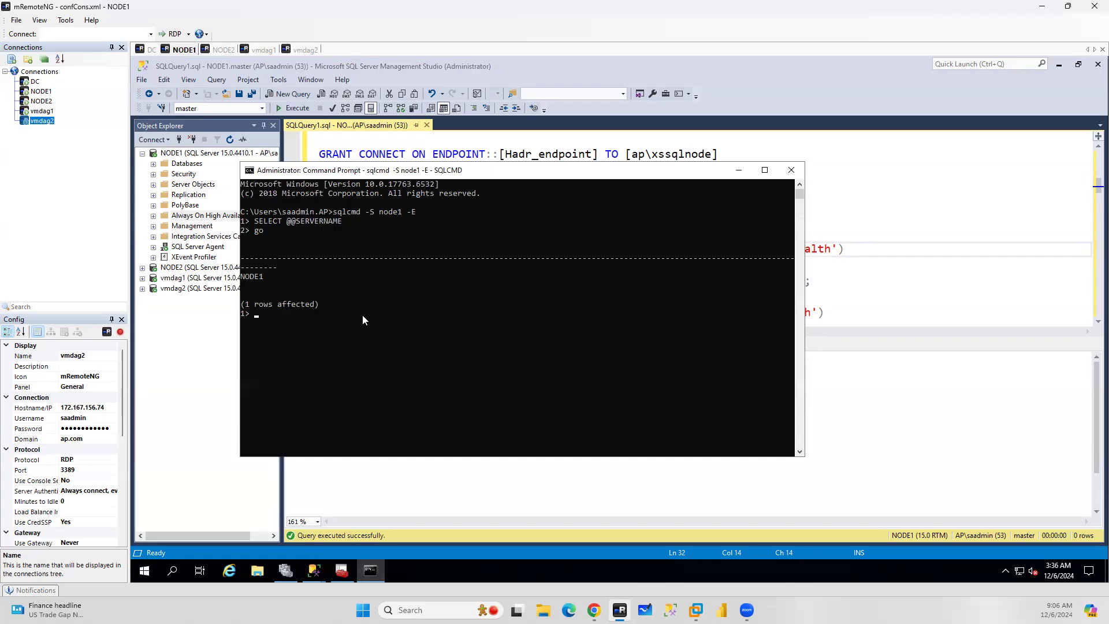
pyautogui.click(952, 212)
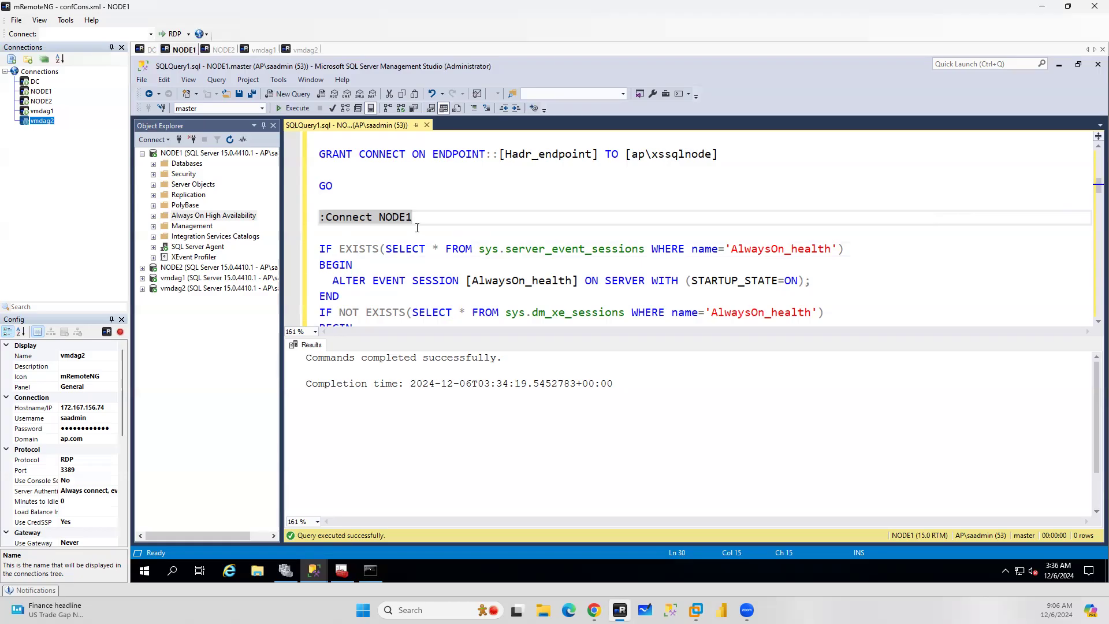
pyautogui.scroll(-3, 447, 210)
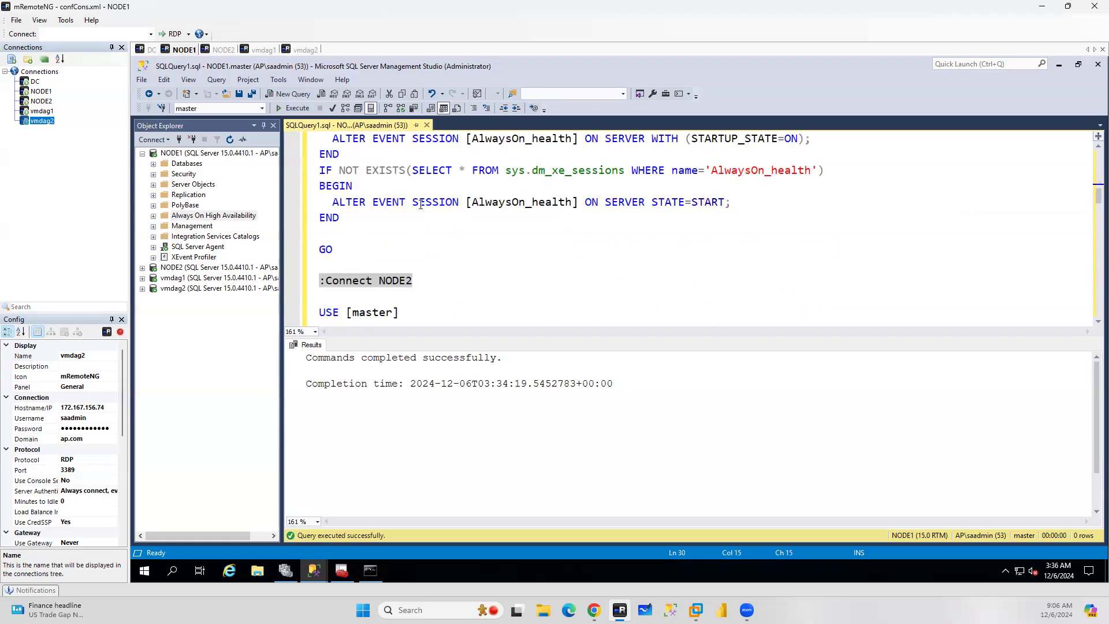
pyautogui.scroll(-10, 421, 204)
pyautogui.scroll(-12, 429, 237)
pyautogui.scroll(-5, 438, 238)
pyautogui.scroll(10, 439, 238)
pyautogui.scroll(10, 439, 238)
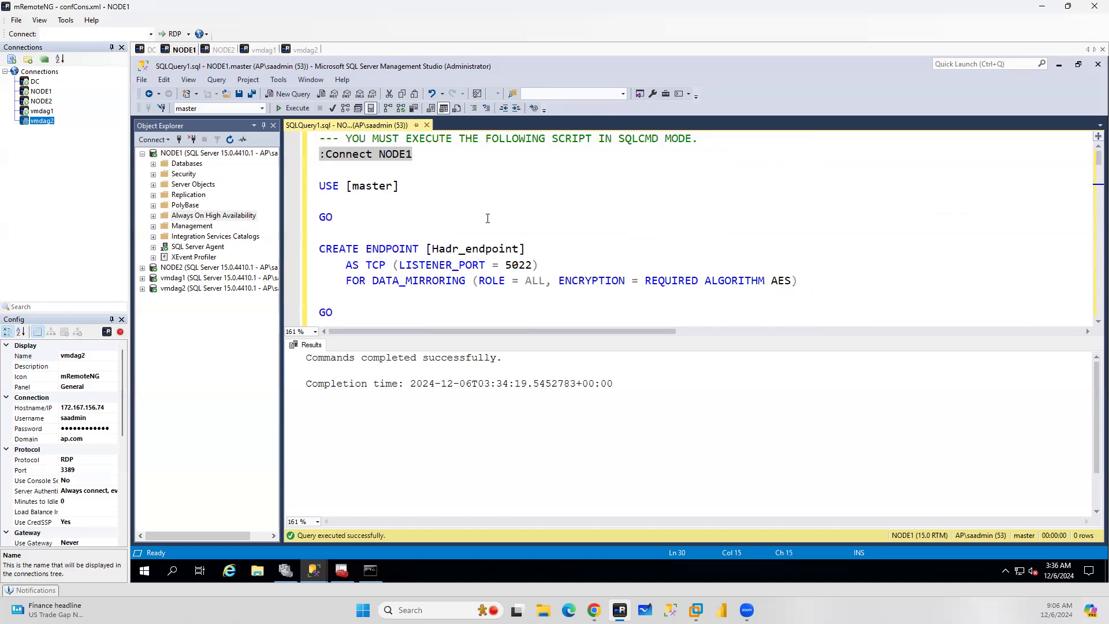
pyautogui.keyDown('ctrl'); pyautogui.scroll(-7, 487, 219); pyautogui.keyUp('ctrl')
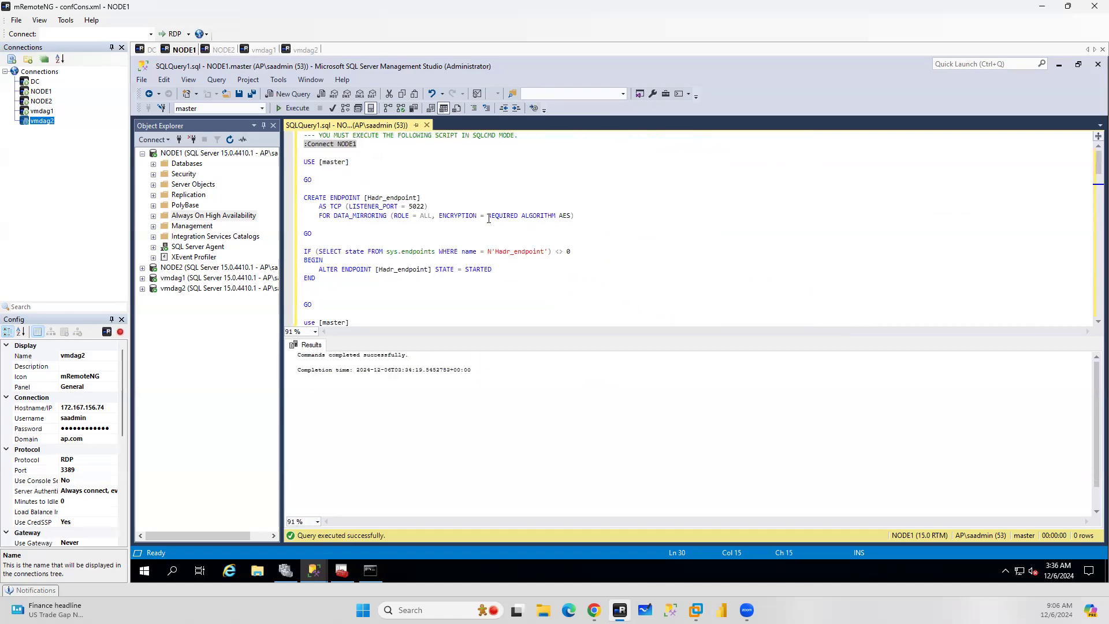
pyautogui.scroll(-6, 489, 219)
pyautogui.scroll(4, 489, 218)
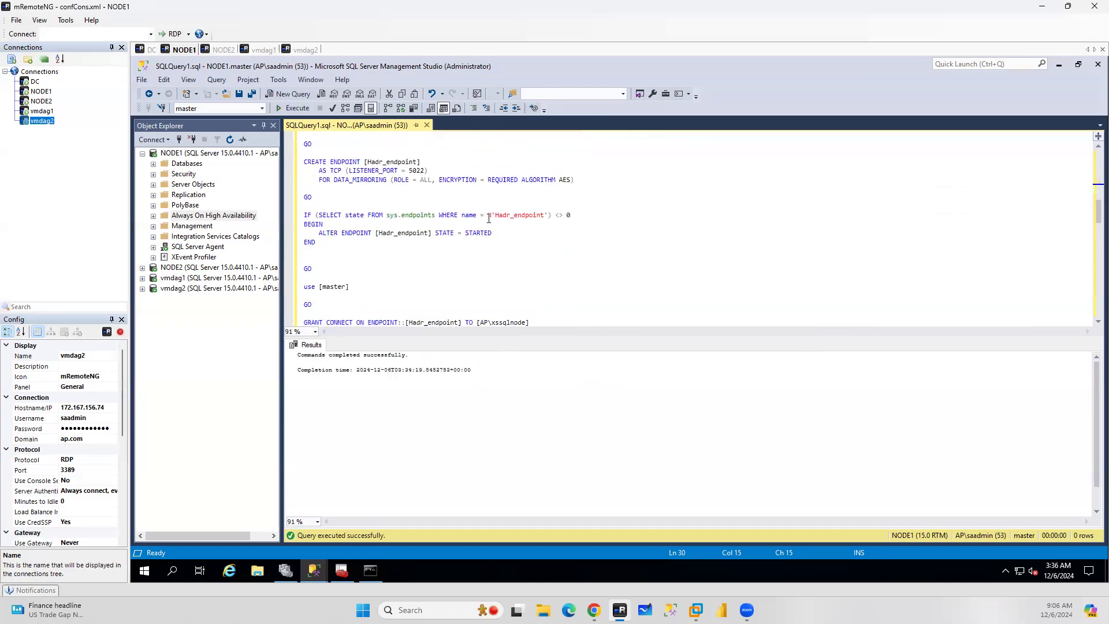
pyautogui.scroll(-5, 489, 218)
pyautogui.scroll(-6, 488, 218)
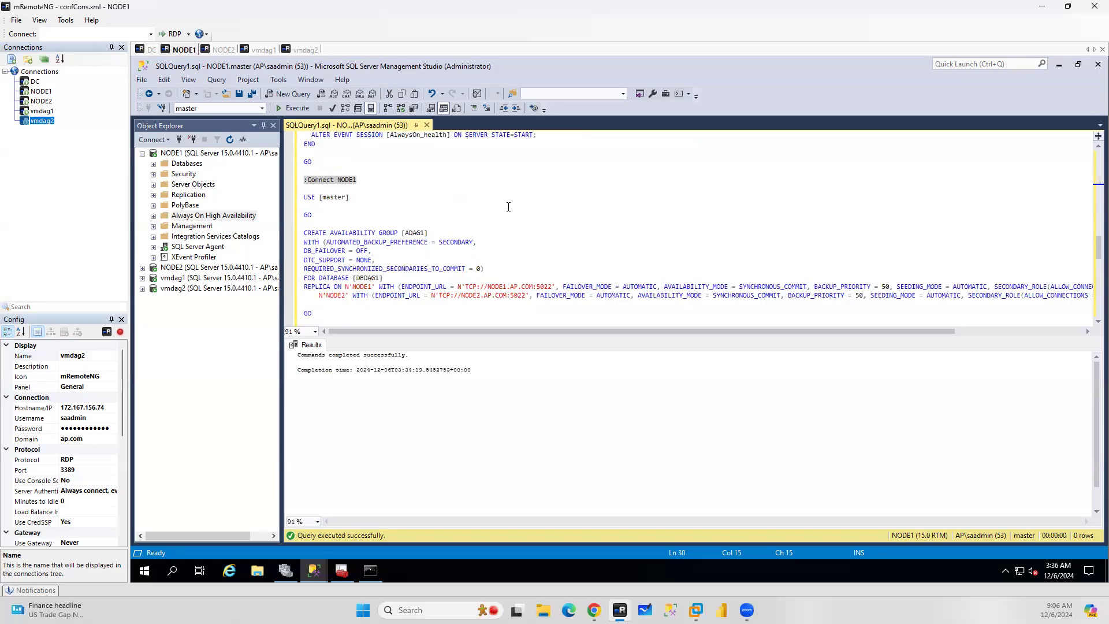
# Cancel the New Availability Group wizard and confirm discarding it
pyautogui.moveTo(320, 574)
pyautogui.click(396, 521)
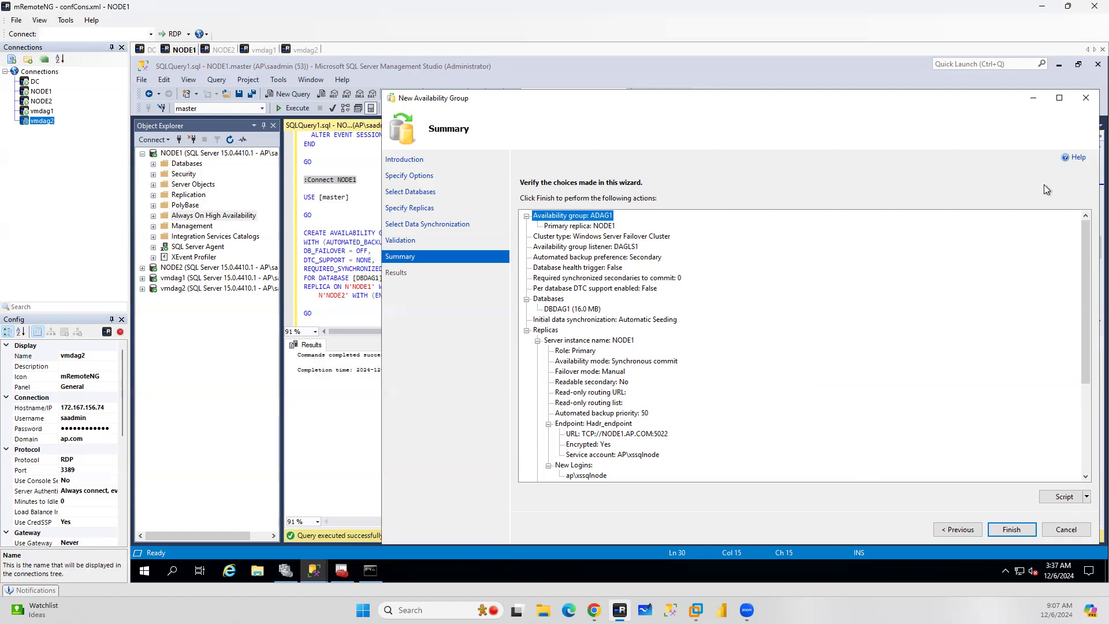
pyautogui.click(1066, 530)
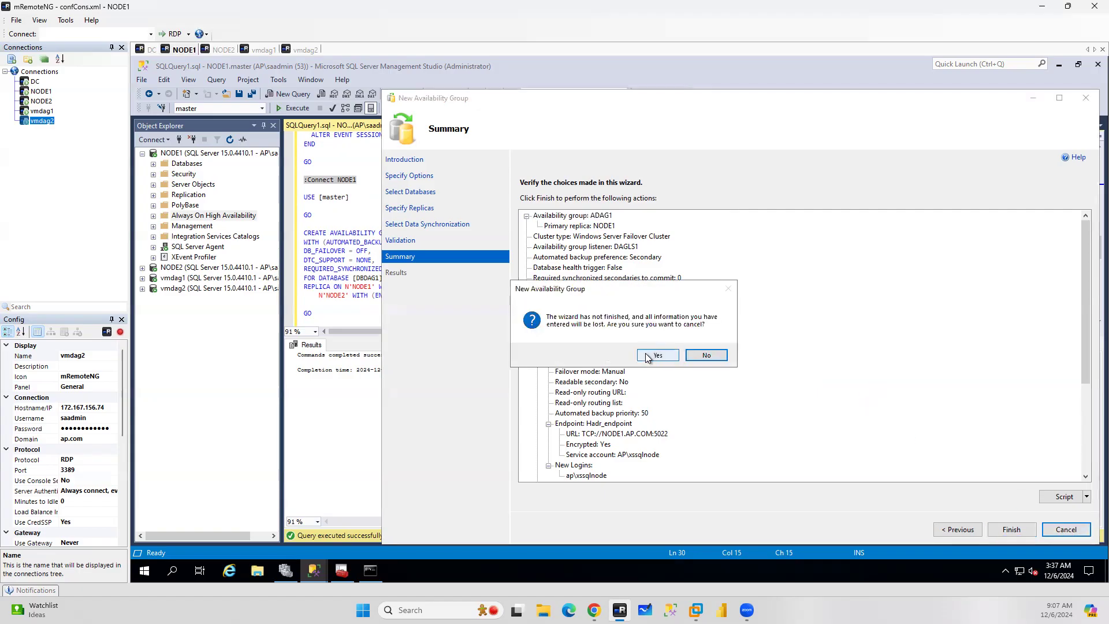
pyautogui.click(647, 354)
# Review the listener and NODE2 join statements at the end of the script
pyautogui.click(646, 195)
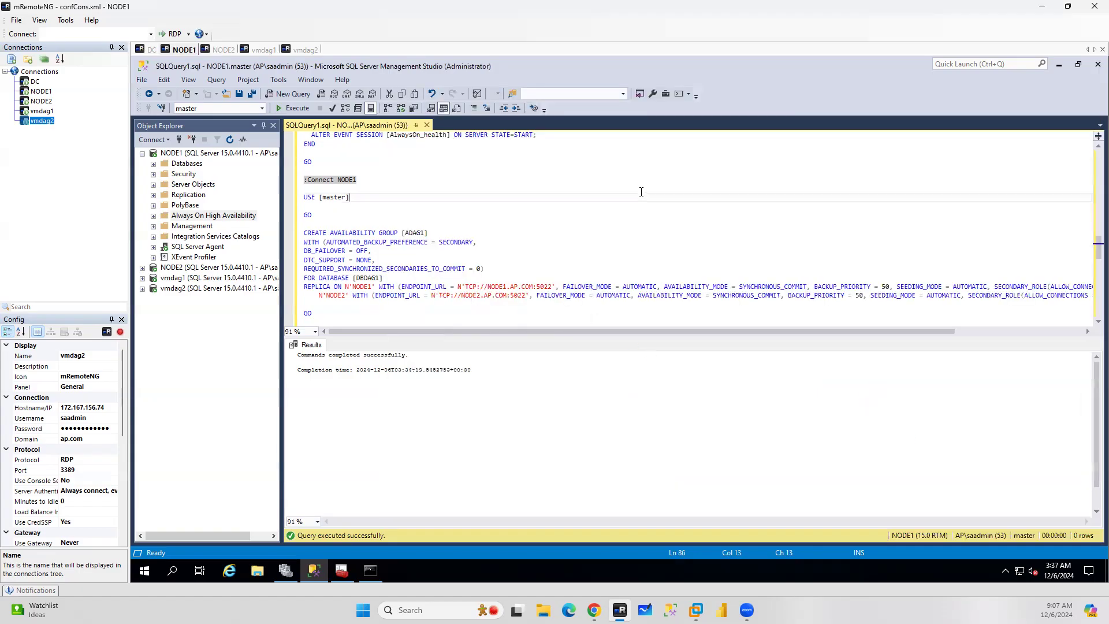
pyautogui.scroll(-5, 641, 192)
pyautogui.scroll(-4, 641, 192)
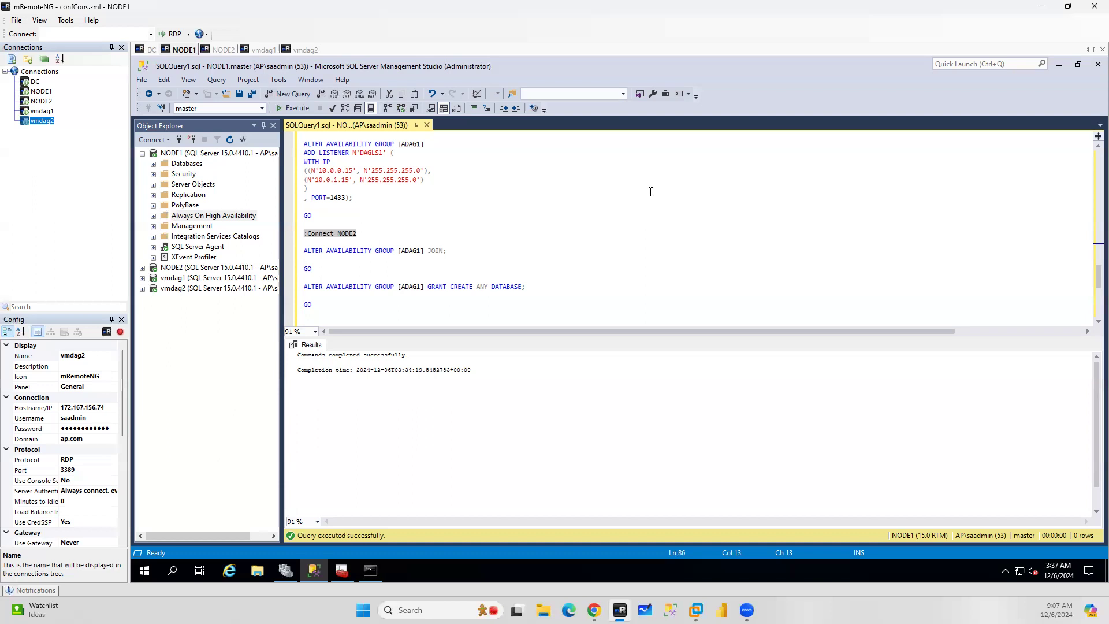
pyautogui.click(627, 183)
pyautogui.scroll(11, 627, 183)
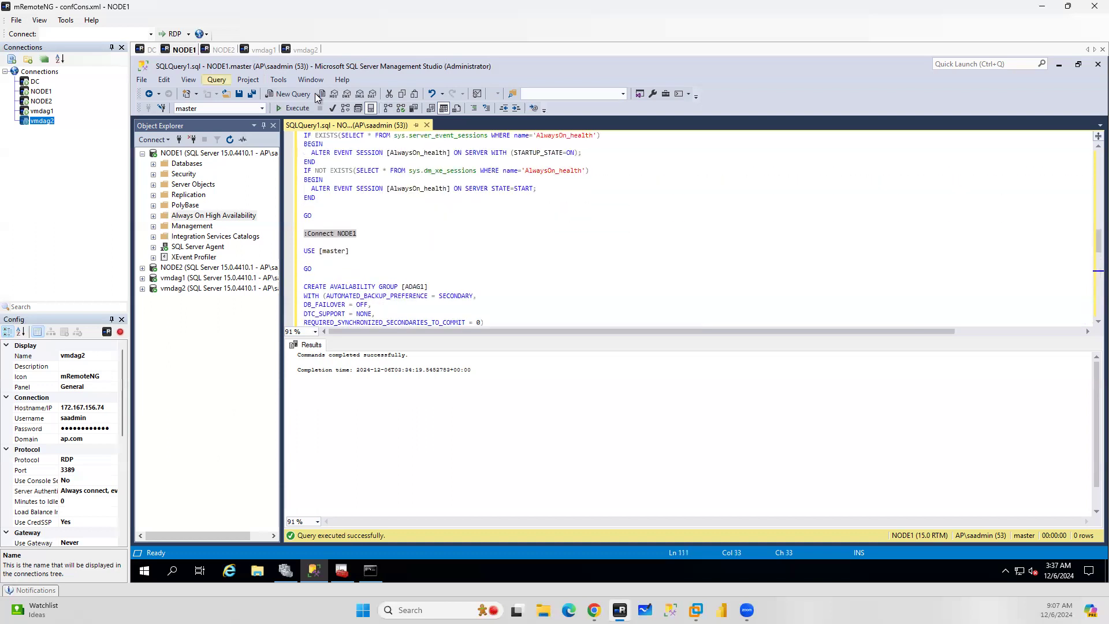
# Execute the SQLCMD-mode script and view its messages
pyautogui.press('F5')
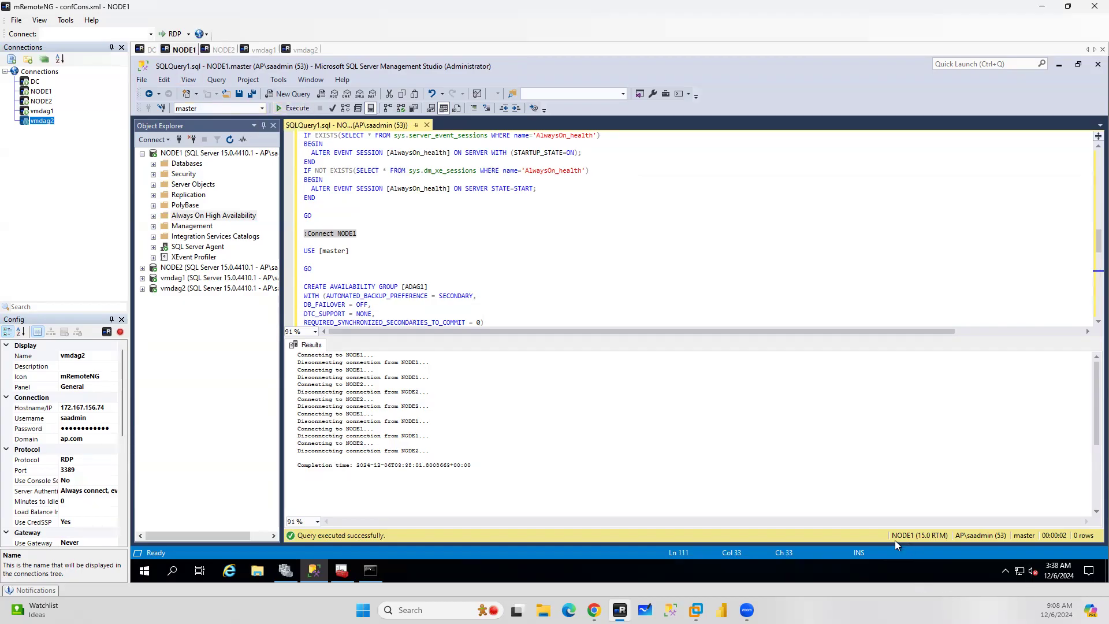
pyautogui.click(296, 107)
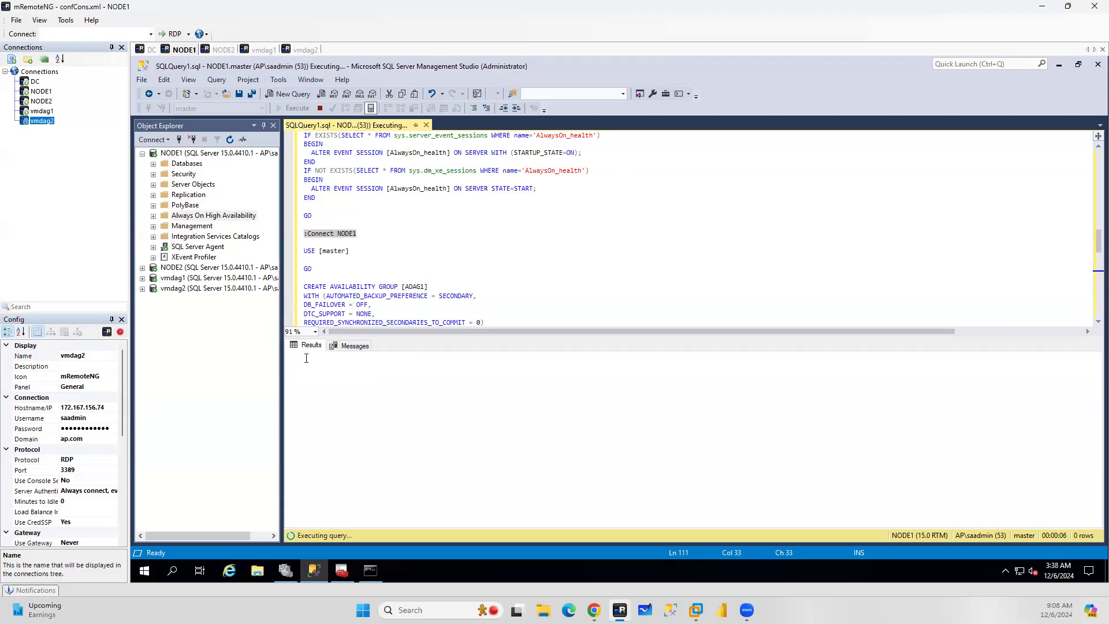
pyautogui.click(354, 345)
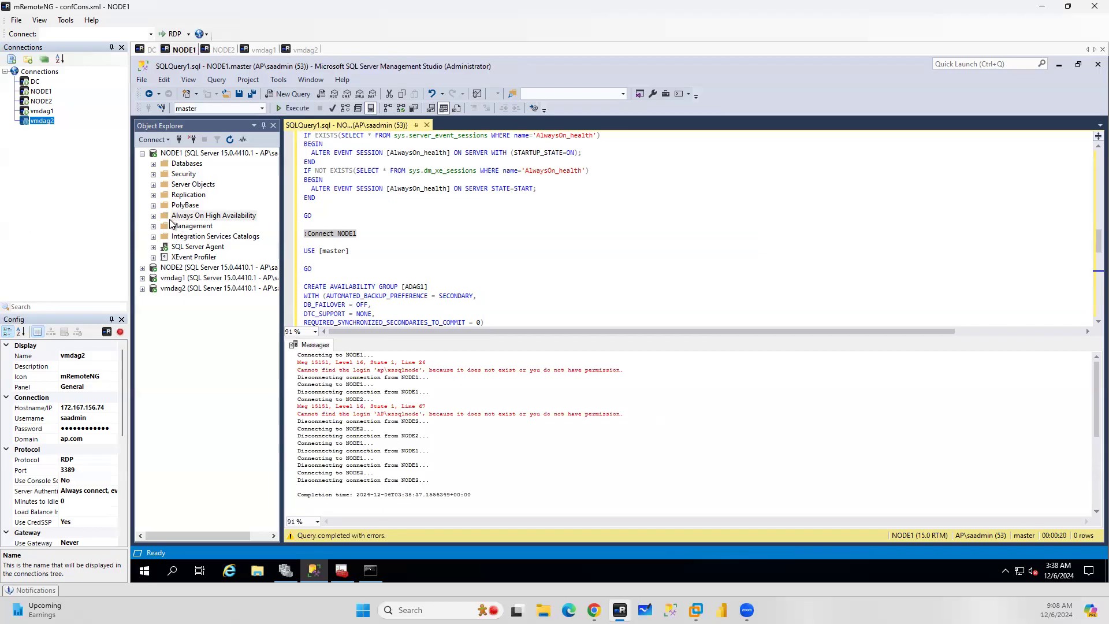
# Start a new login on NODE1 and select the AP\xssqlnode account from the entire directory
pyautogui.click(154, 174)
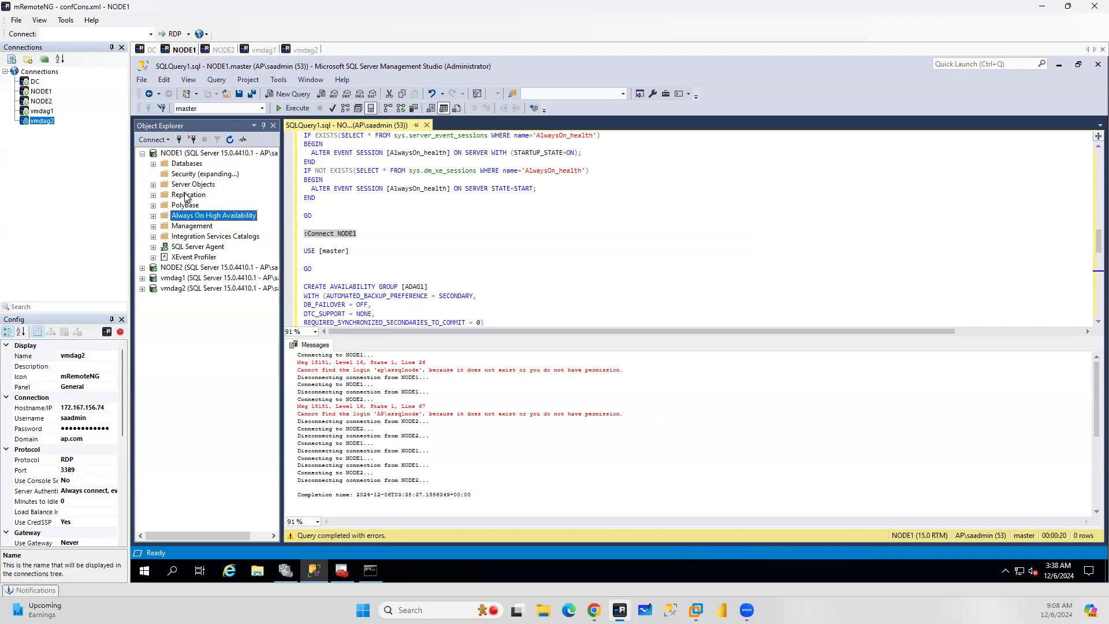
pyautogui.rightClick(192, 185)
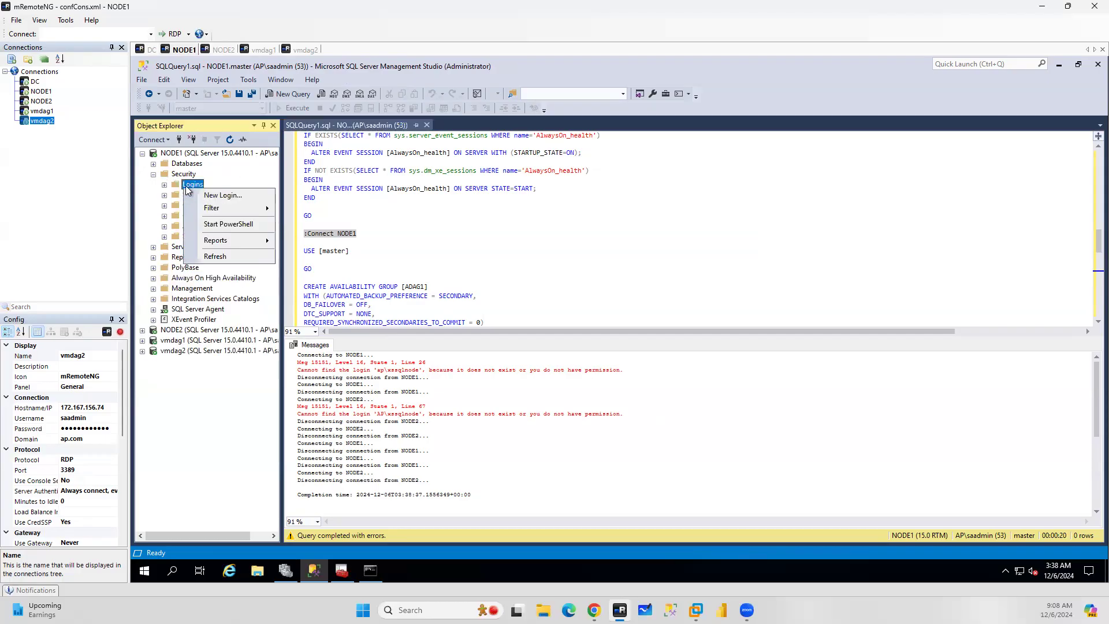
pyautogui.click(224, 195)
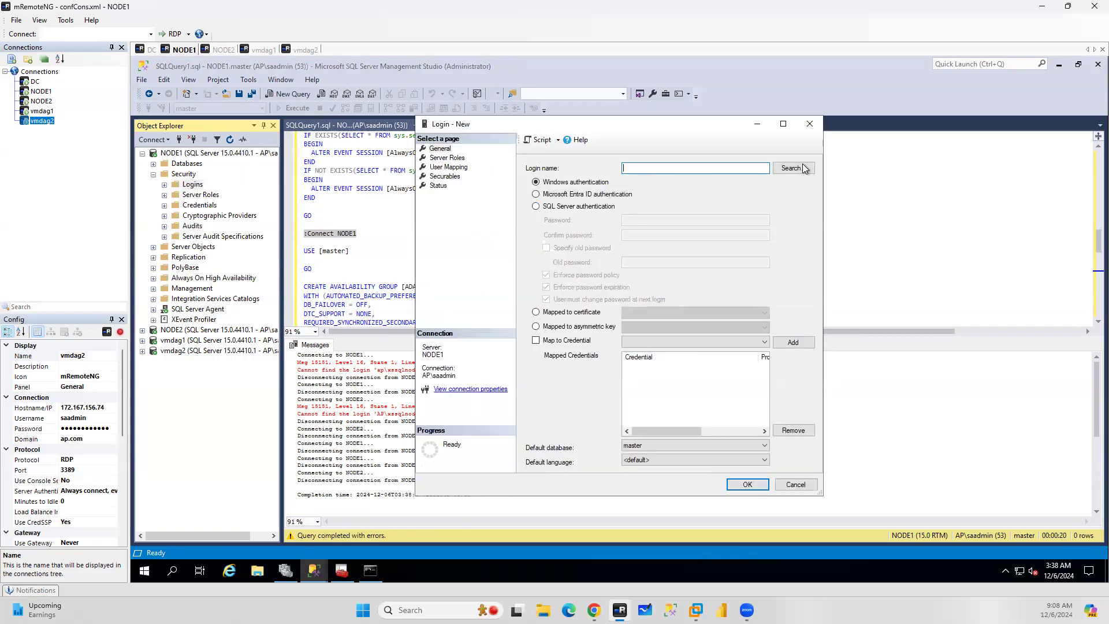
pyautogui.click(794, 169)
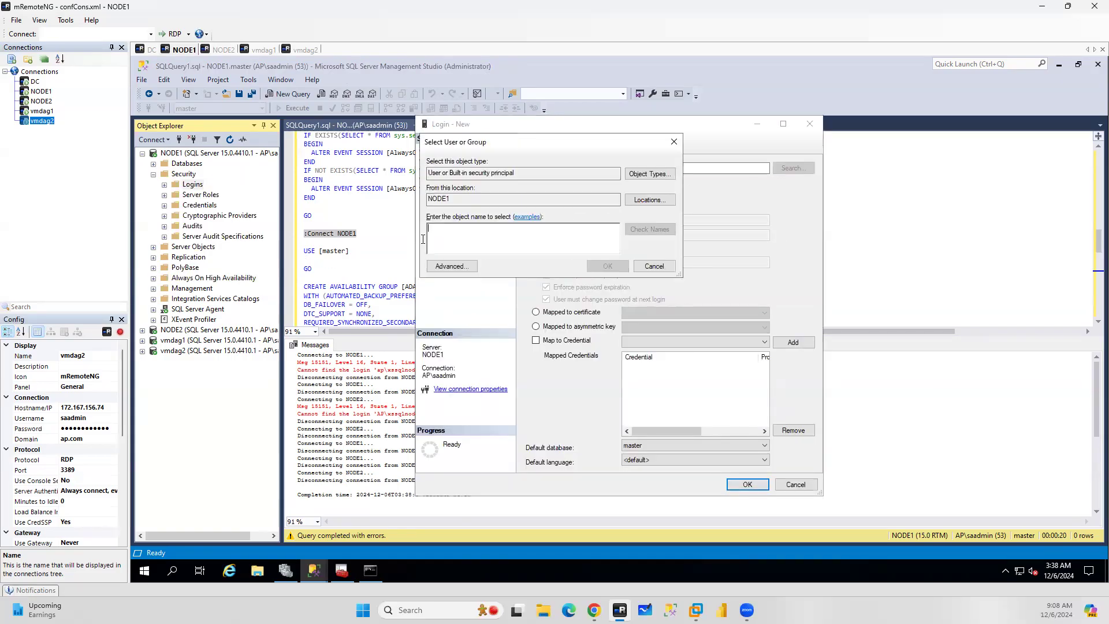
pyautogui.click(649, 200)
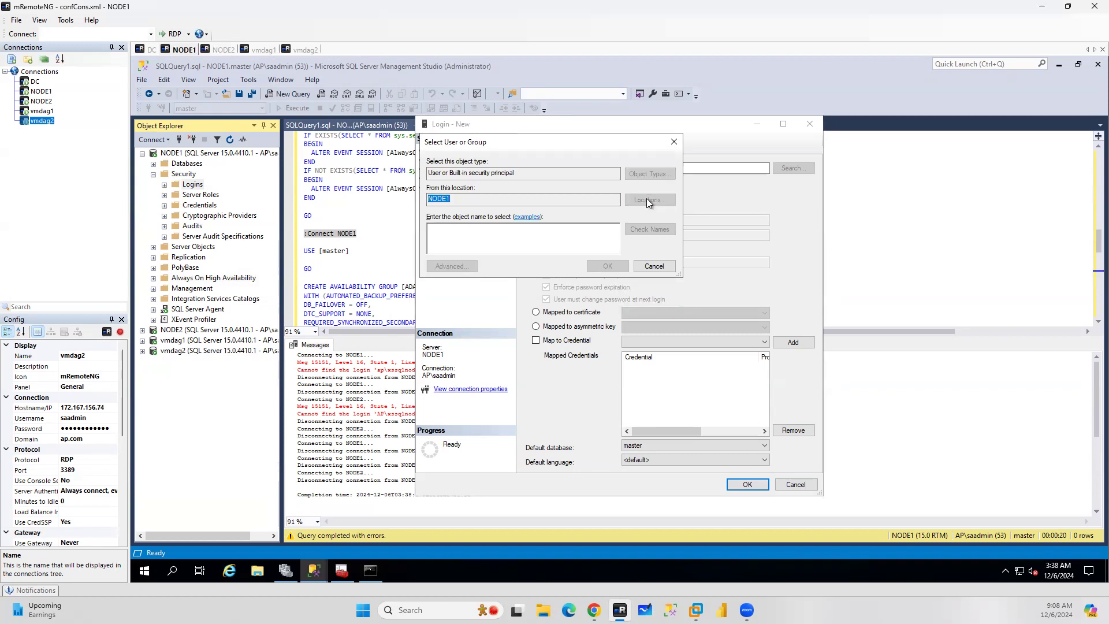
pyautogui.click(477, 218)
pyautogui.click(636, 304)
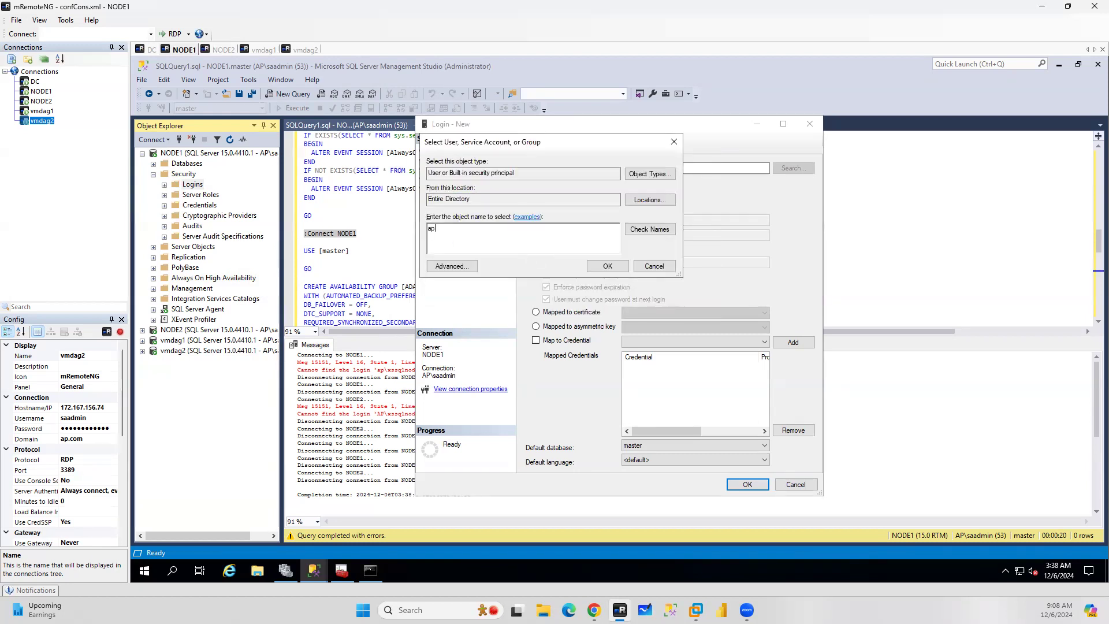
pyautogui.write('ap\\xssqlnode')
pyautogui.click(656, 234)
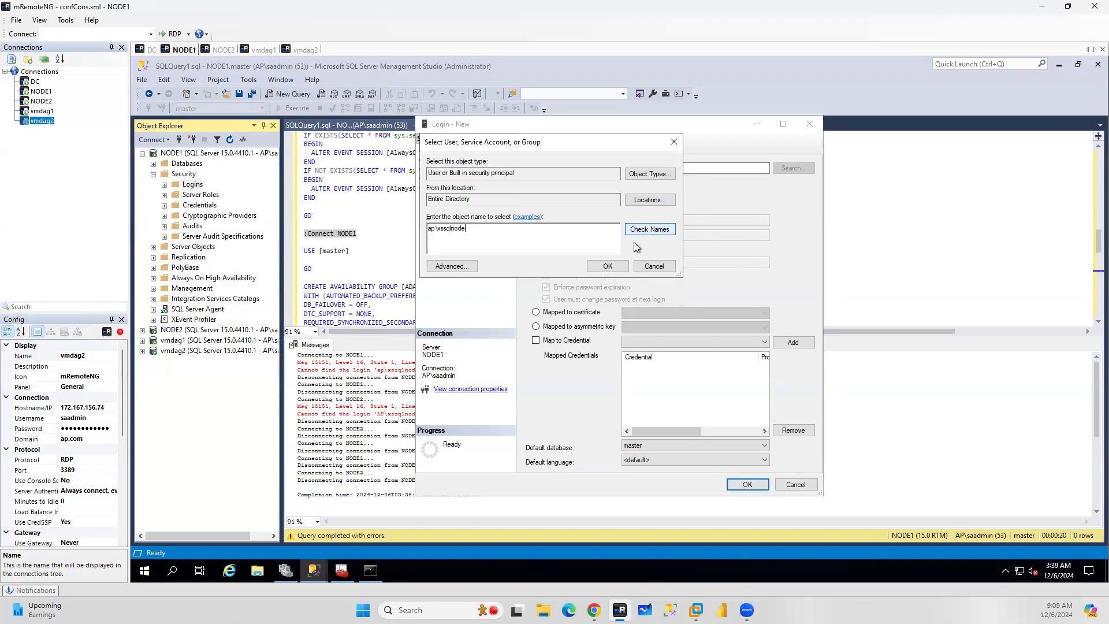
pyautogui.click(608, 267)
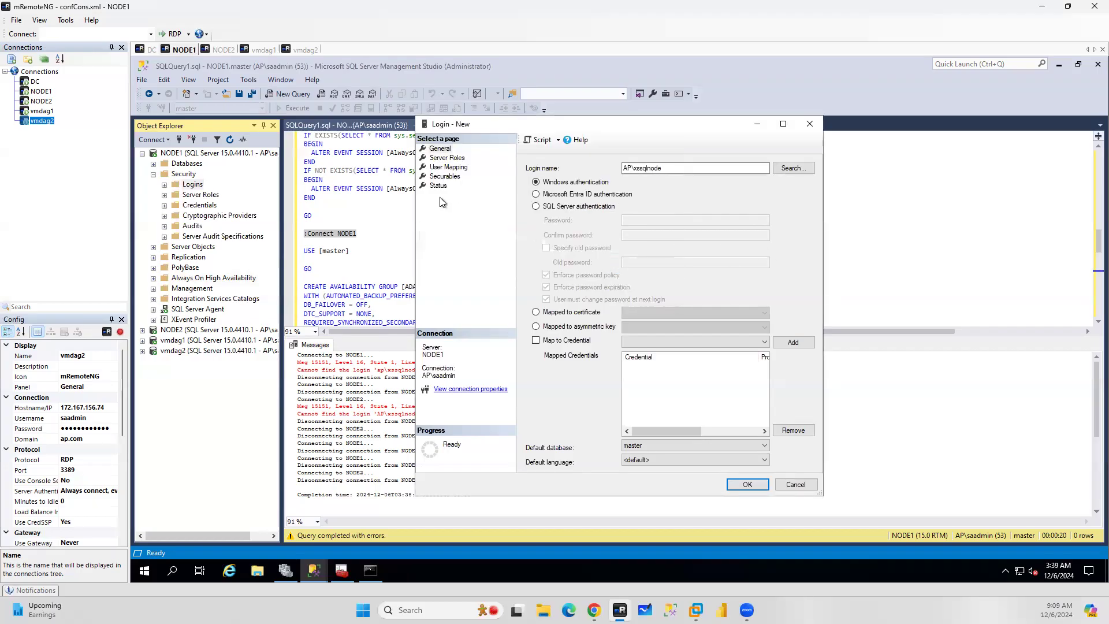
# Give the NODE1 login the sysadmin server role and save it
pyautogui.click(445, 159)
pyautogui.click(539, 300)
pyautogui.click(747, 484)
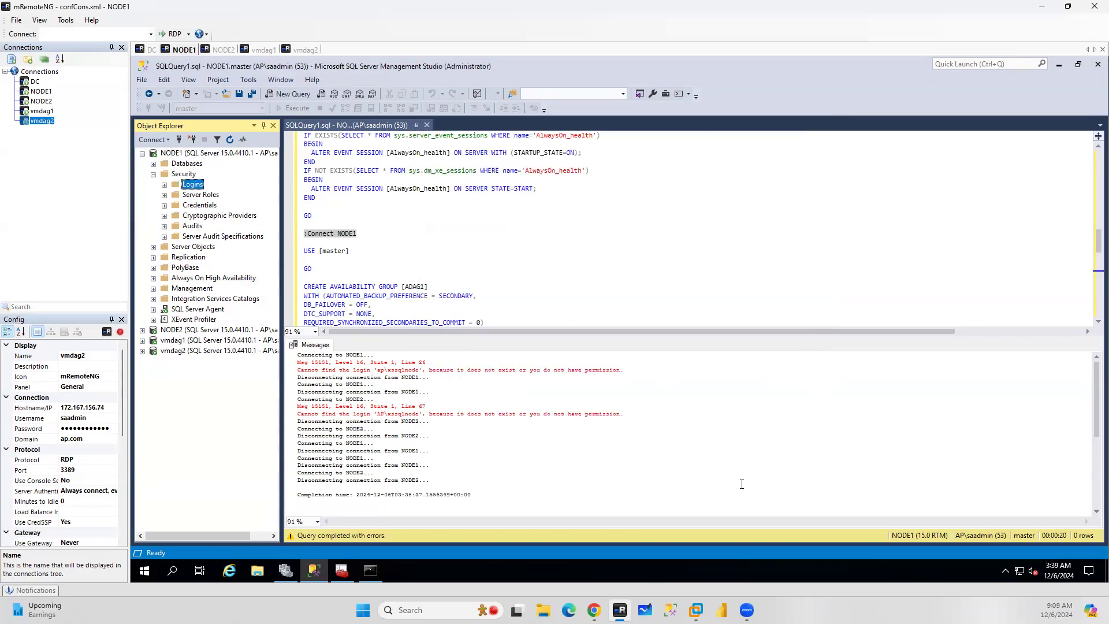
# Start a new login on NODE2 and select the AP\xssqlnode account
pyautogui.click(142, 330)
pyautogui.click(153, 350)
pyautogui.rightClick(192, 361)
pyautogui.click(225, 368)
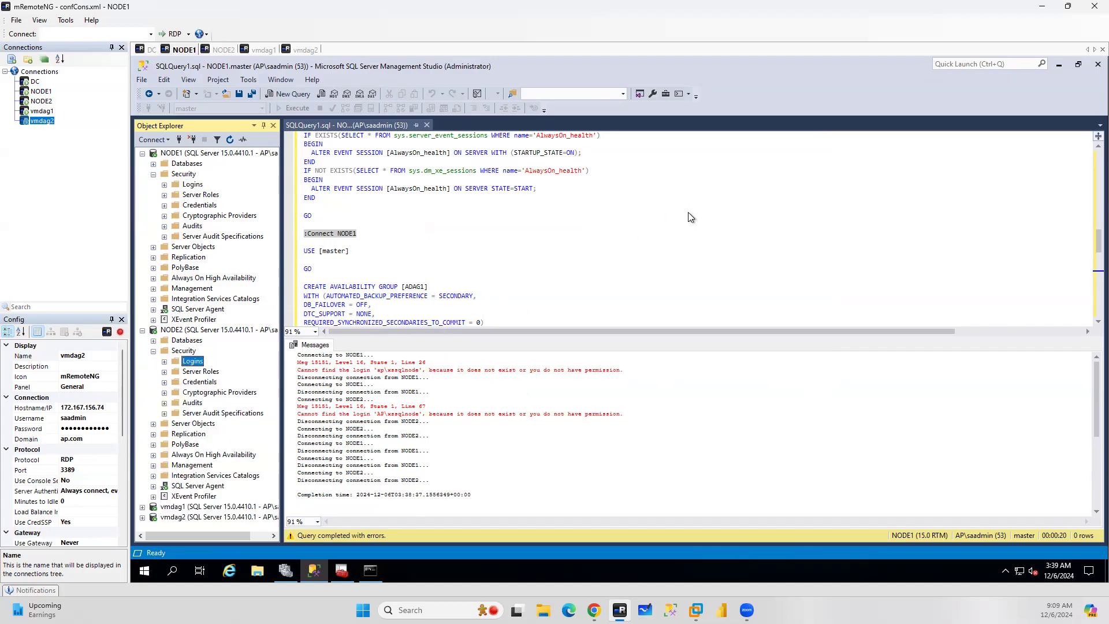
pyautogui.click(791, 168)
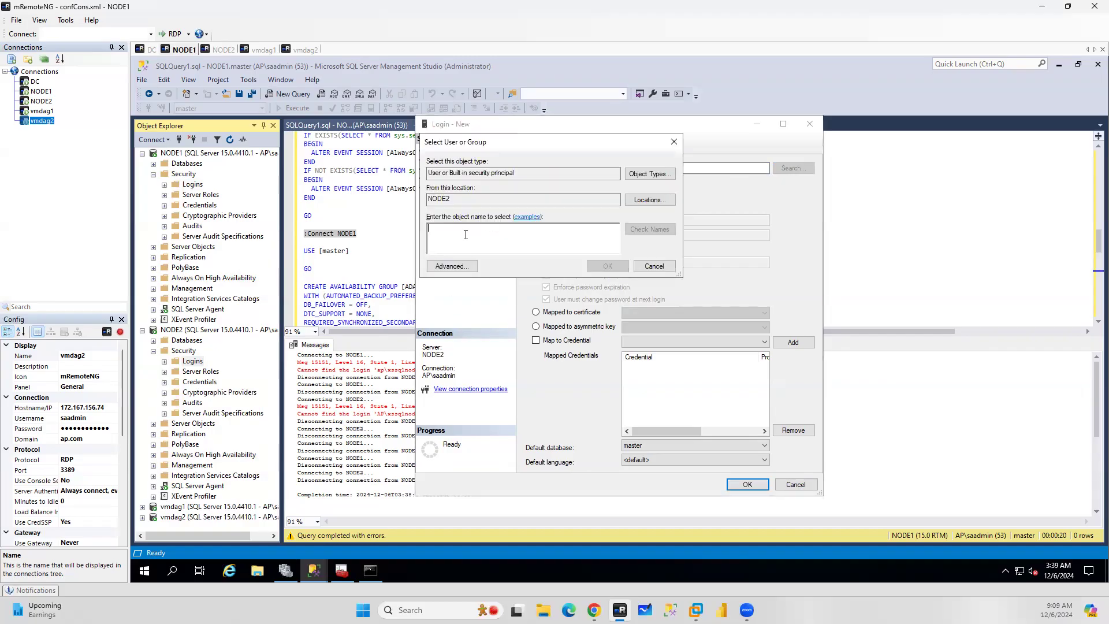
pyautogui.write('ap\\')
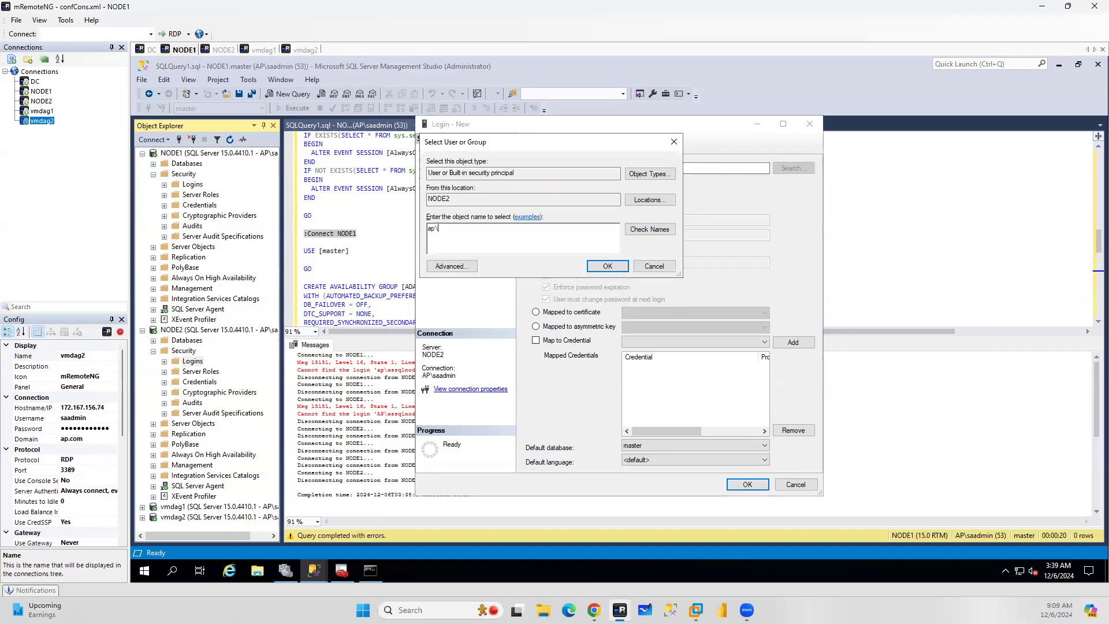
pyautogui.write('xssqlnode')
pyautogui.click(642, 233)
pyautogui.click(608, 266)
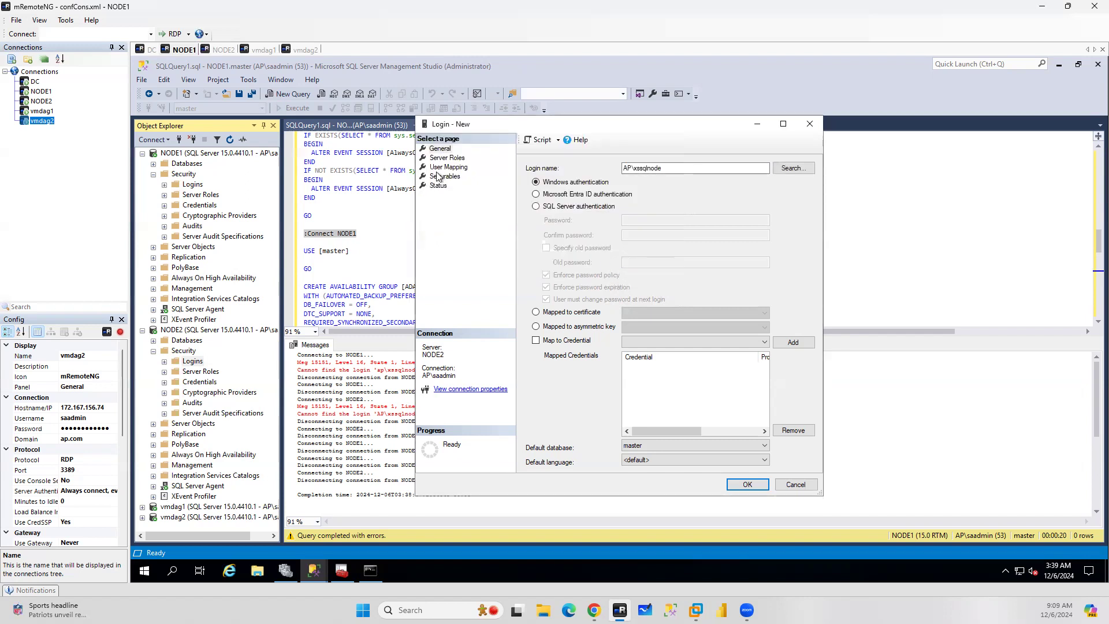
# Give the NODE2 login the sysadmin server role and save it
pyautogui.click(448, 158)
pyautogui.click(529, 299)
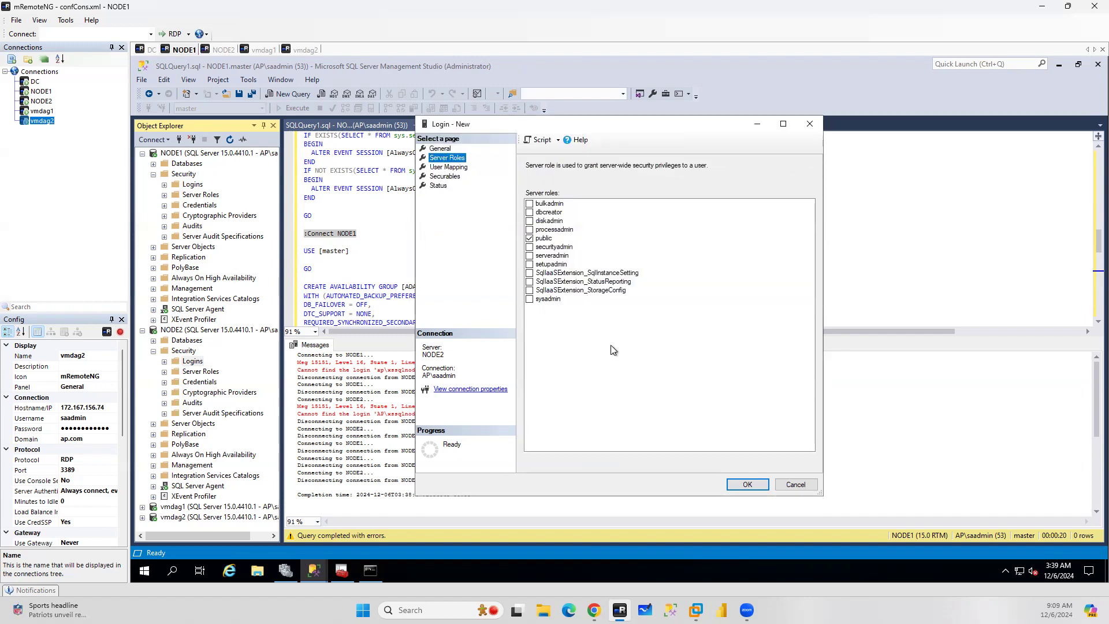
pyautogui.click(747, 484)
pyautogui.click(606, 239)
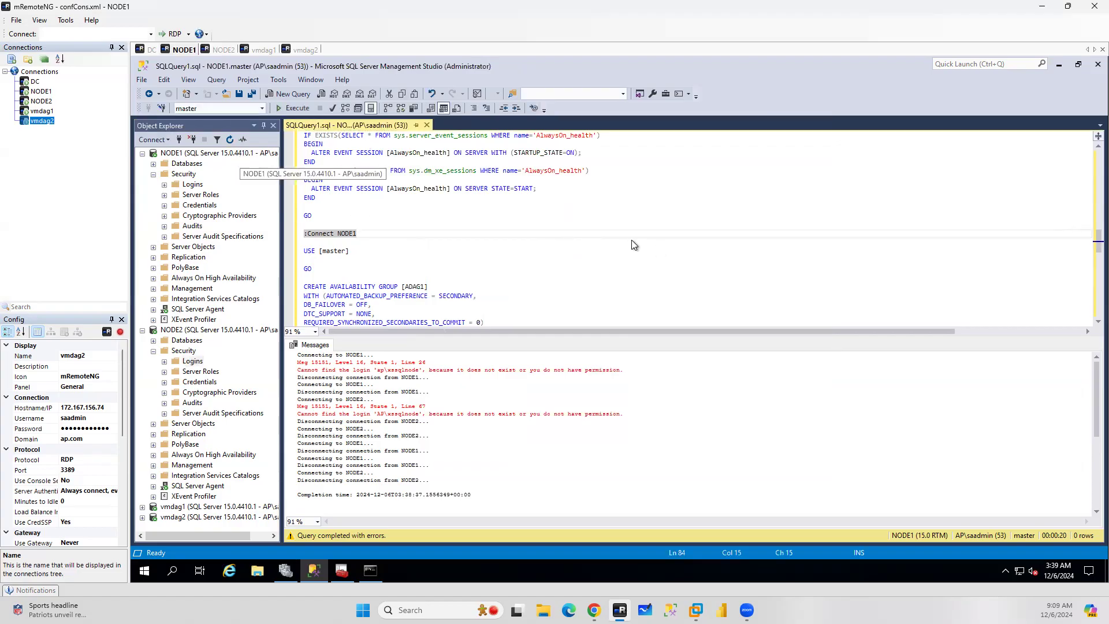
# Re-run the script and expand NODE1's databases and Always On availability groups down to ADAG1
pyautogui.click(295, 108)
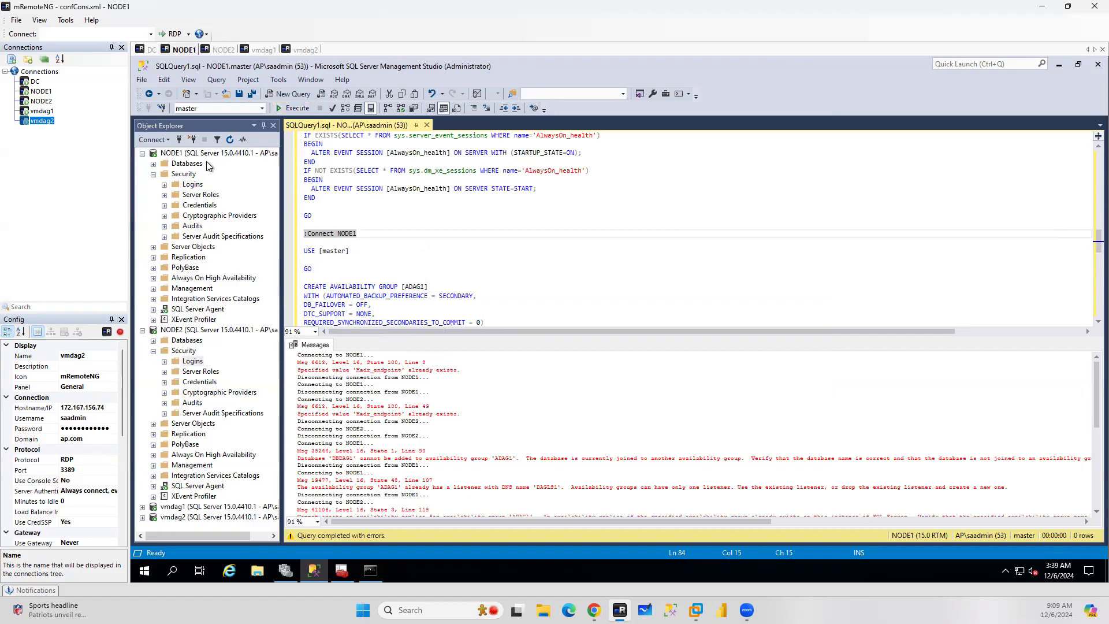
pyautogui.click(229, 153)
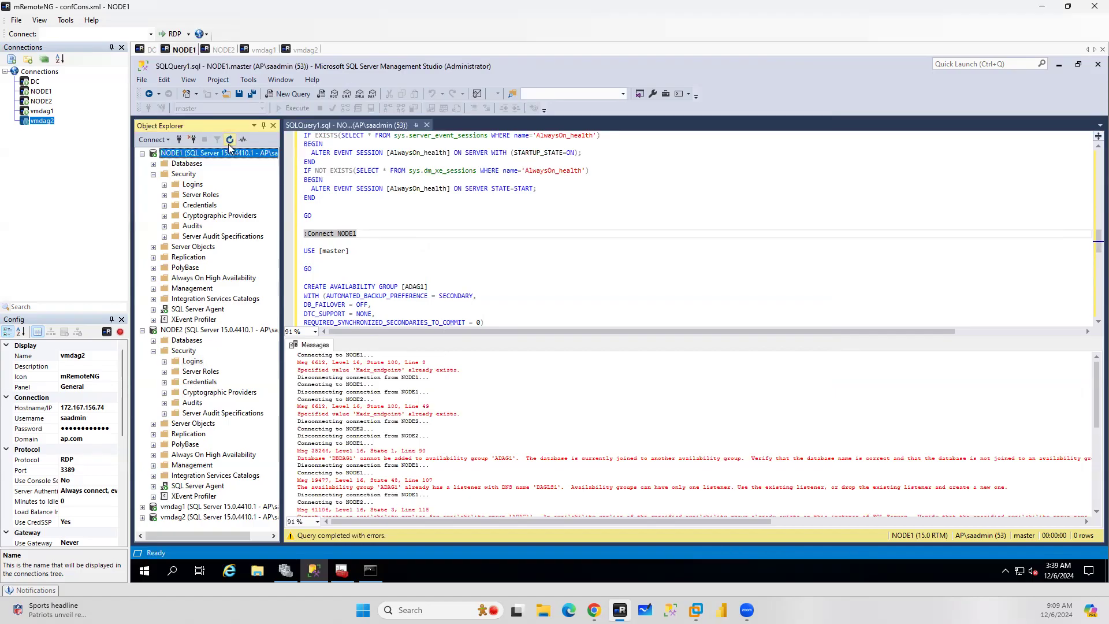
pyautogui.click(153, 174)
pyautogui.click(153, 163)
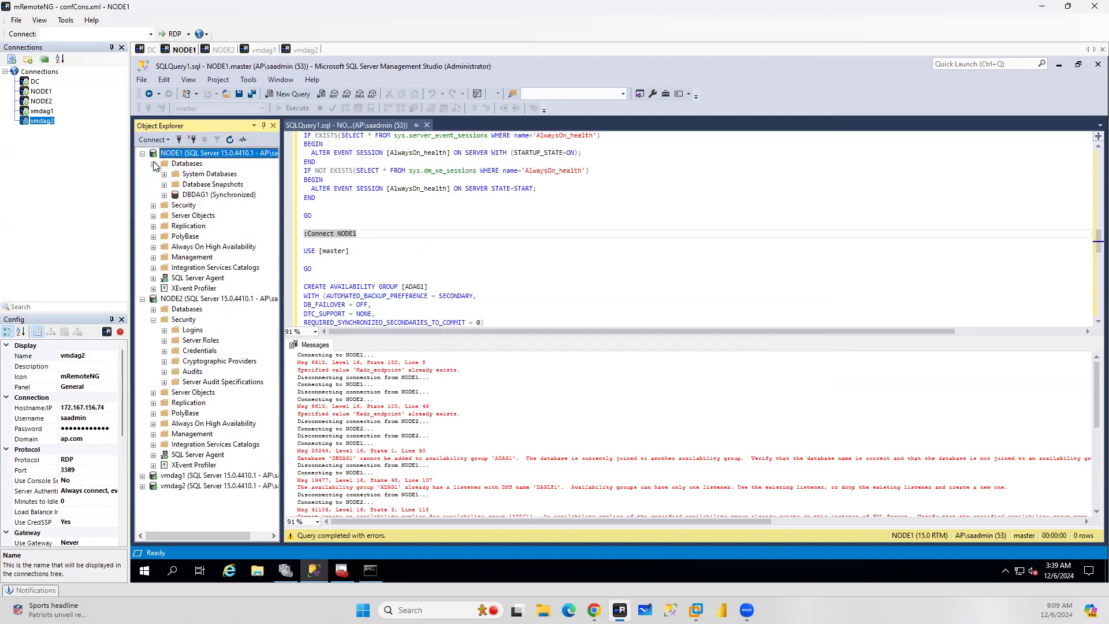
pyautogui.click(153, 247)
pyautogui.click(165, 257)
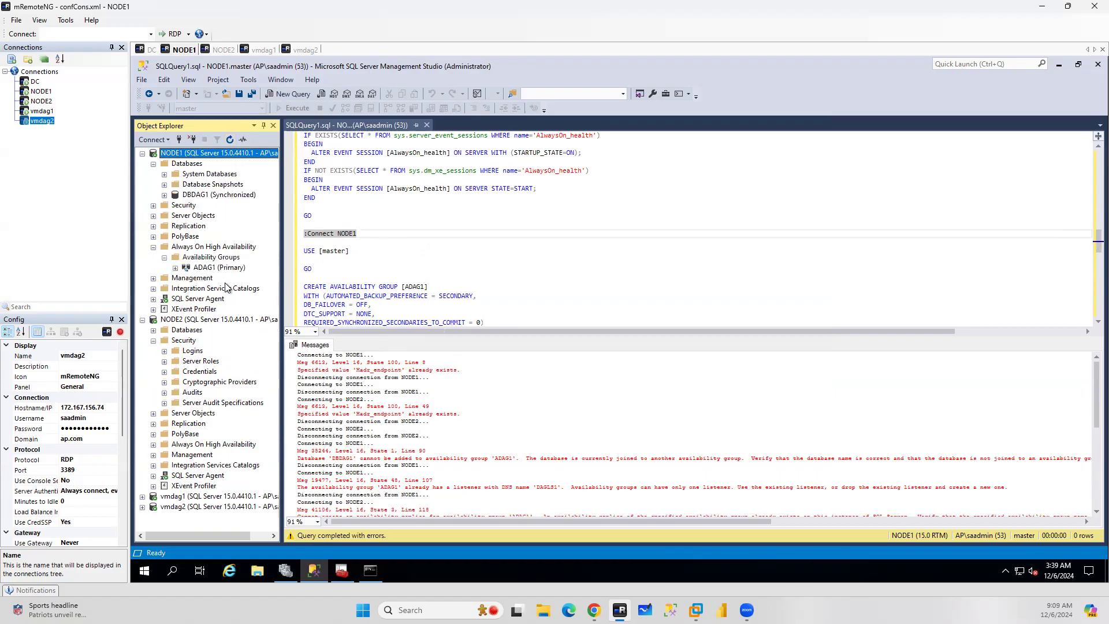
pyautogui.click(175, 268)
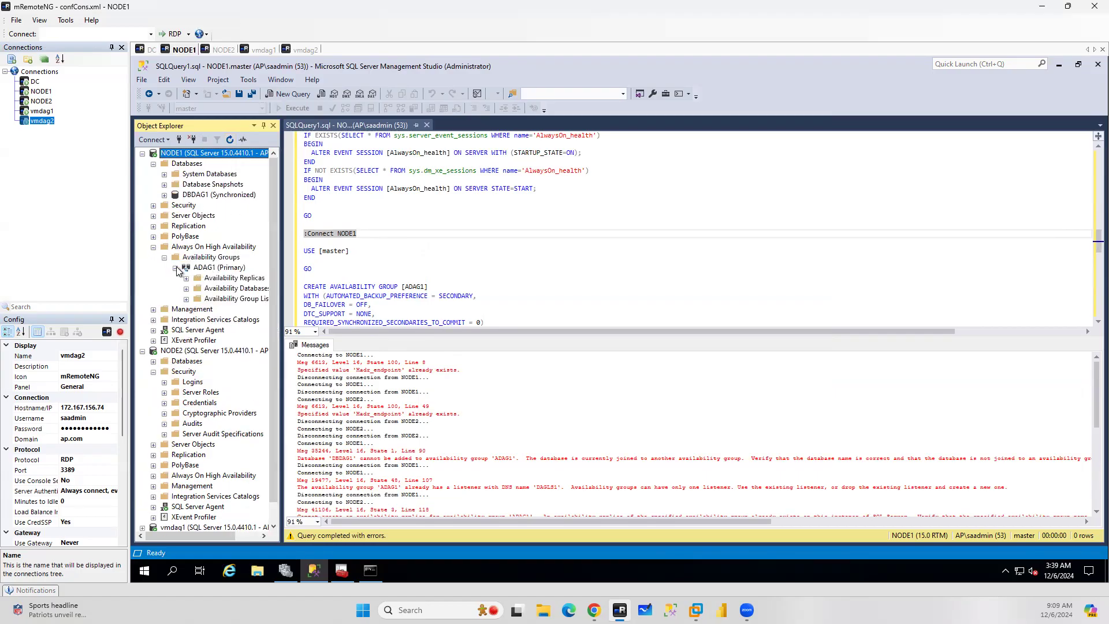
# Close the query window, widen Object Explorer, and expand ADAG1's replicas, databases and listeners
pyautogui.click(427, 126)
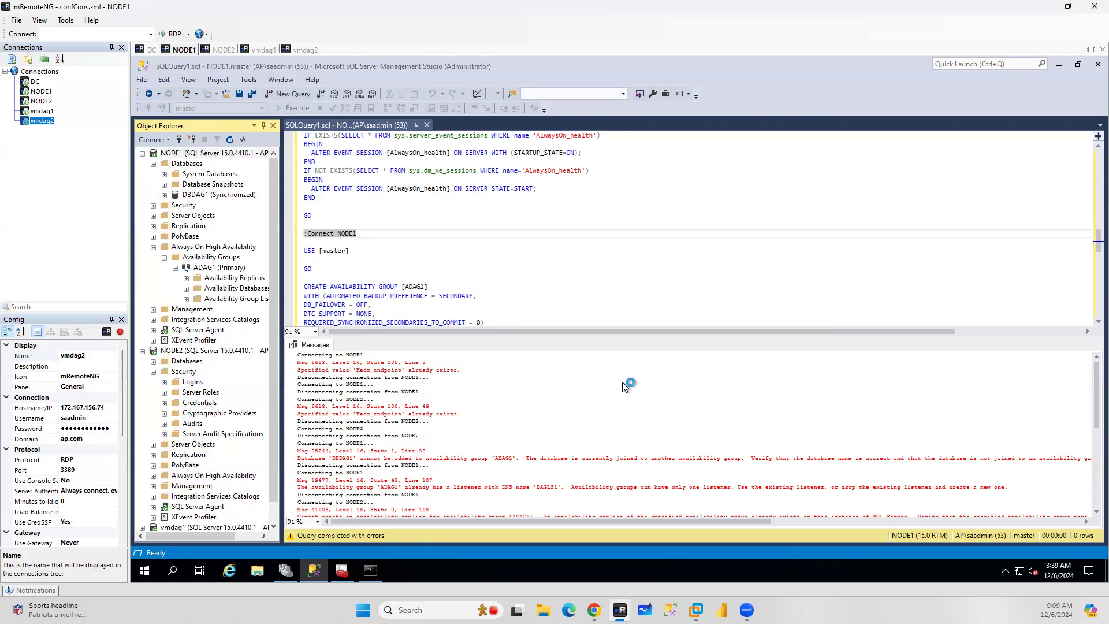
pyautogui.moveTo(281, 274); pyautogui.dragTo(366, 276)
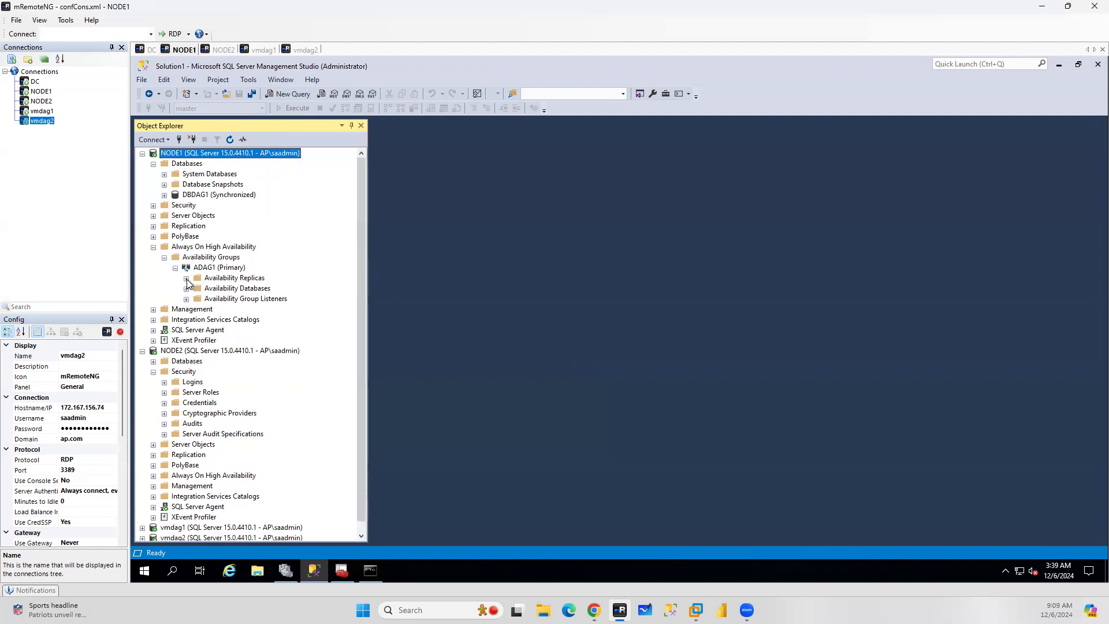
pyautogui.click(187, 278)
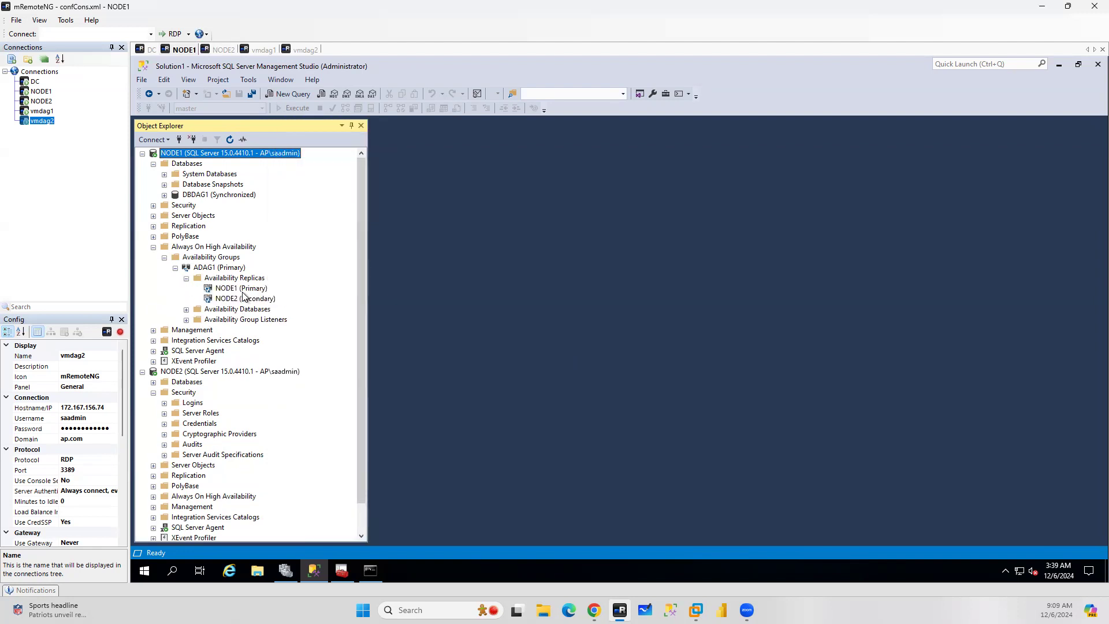
pyautogui.click(186, 310)
pyautogui.click(186, 331)
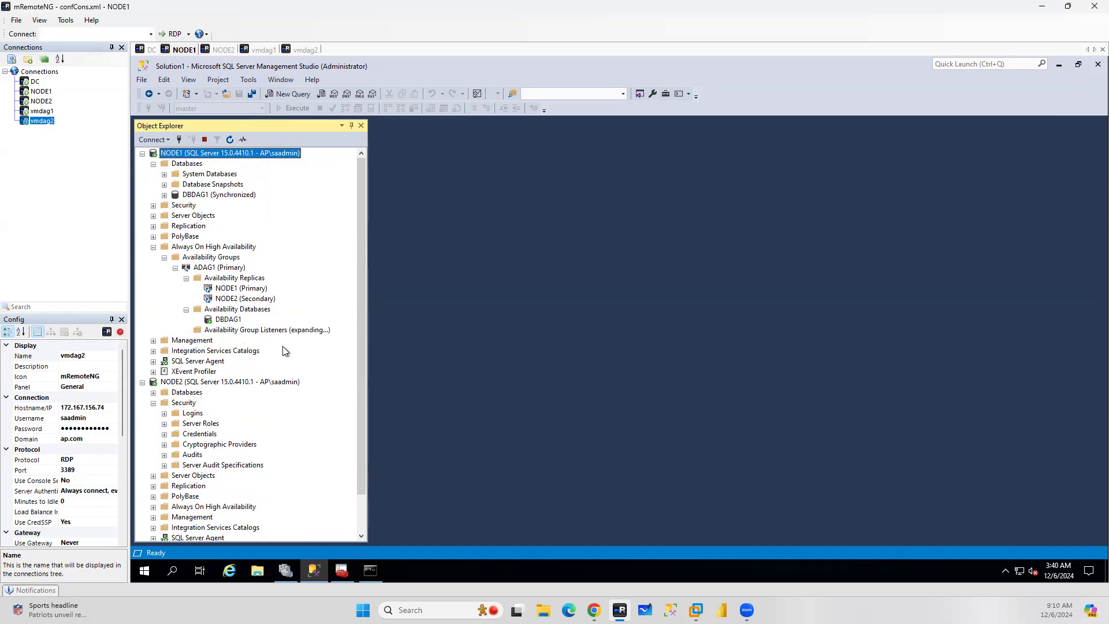
# Open the ADAG1 availability group dashboard
pyautogui.rightClick(218, 270)
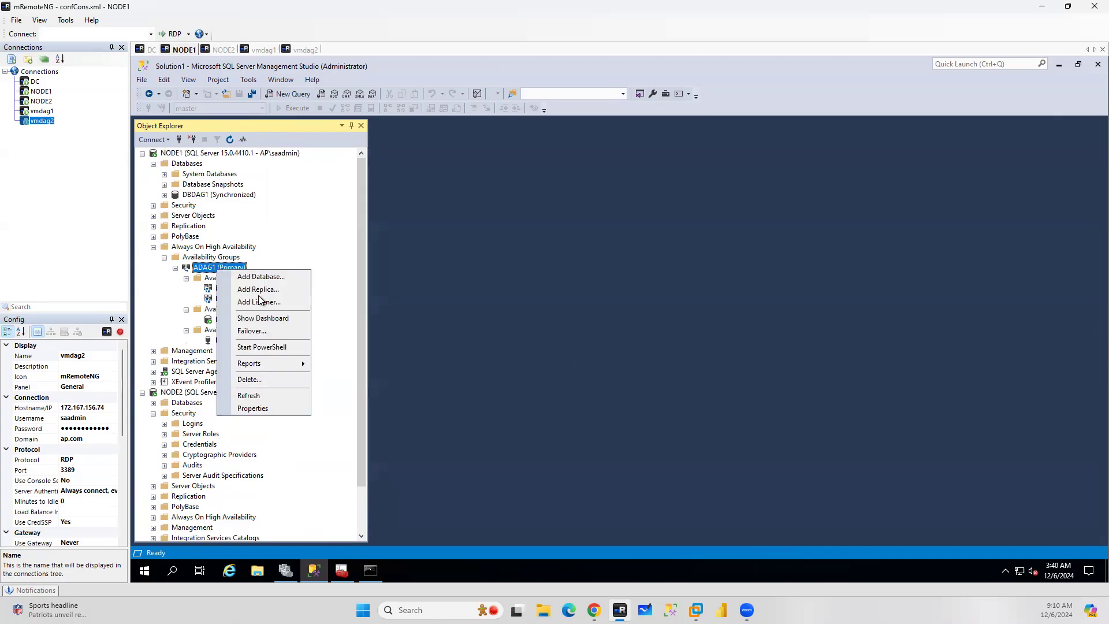
pyautogui.click(262, 318)
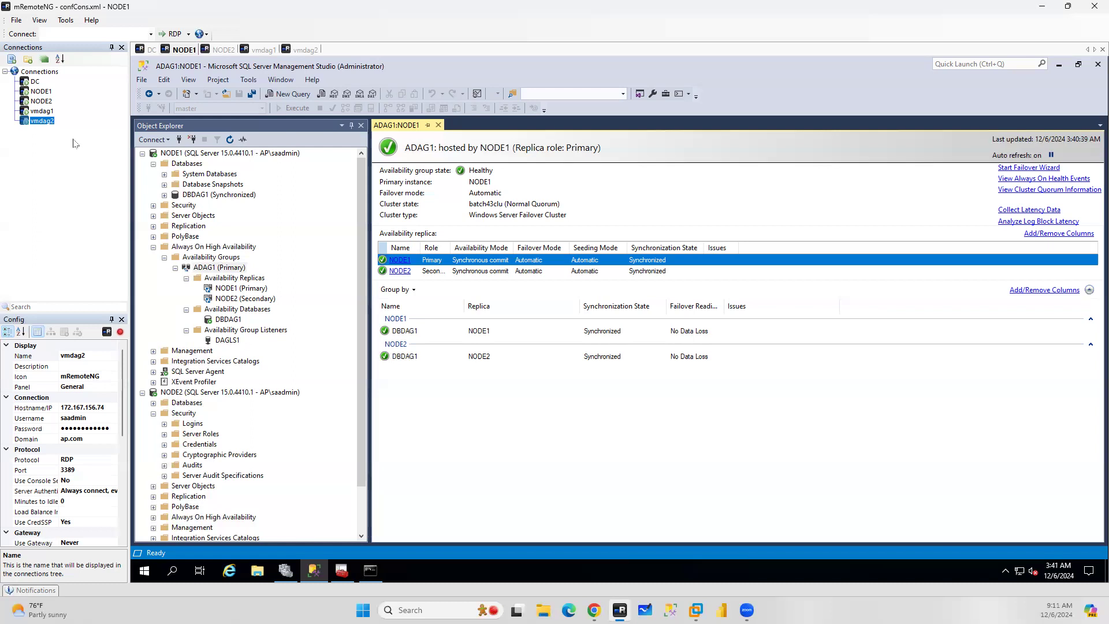
# Collapse NODE1 and browse the NODE2 and vmdag1 server trees in Object Explorer
pyautogui.click(143, 154)
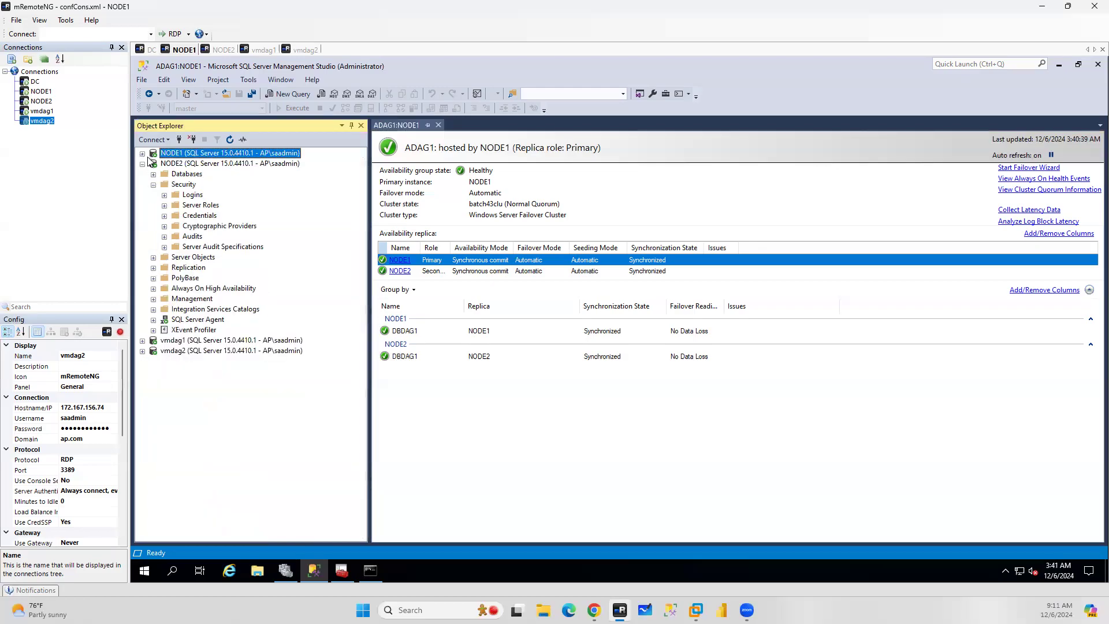
pyautogui.click(142, 163)
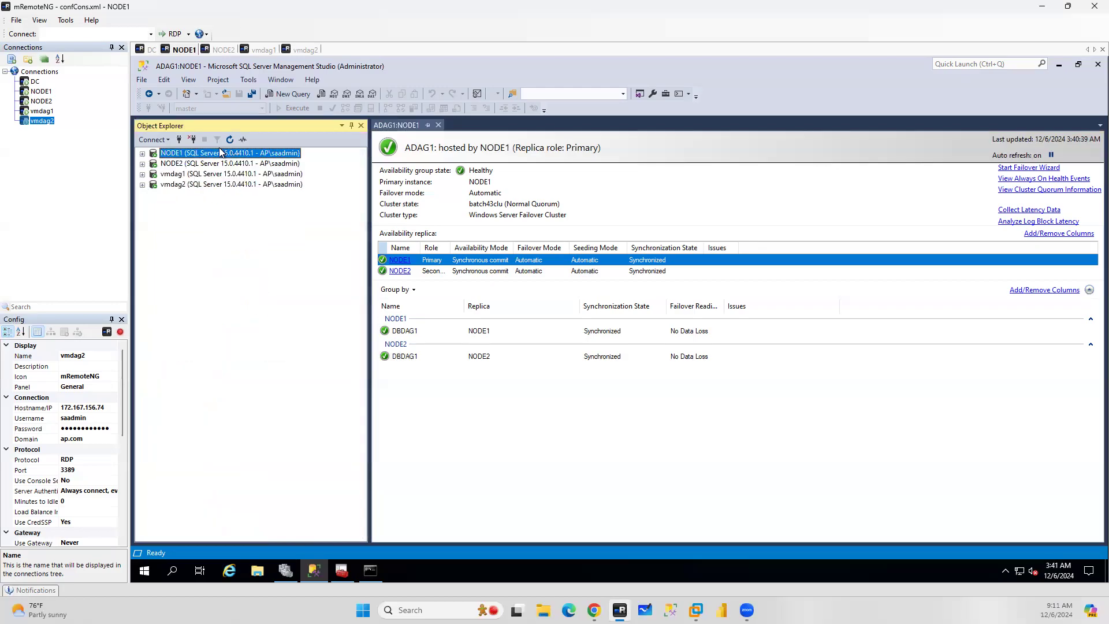
pyautogui.click(142, 163)
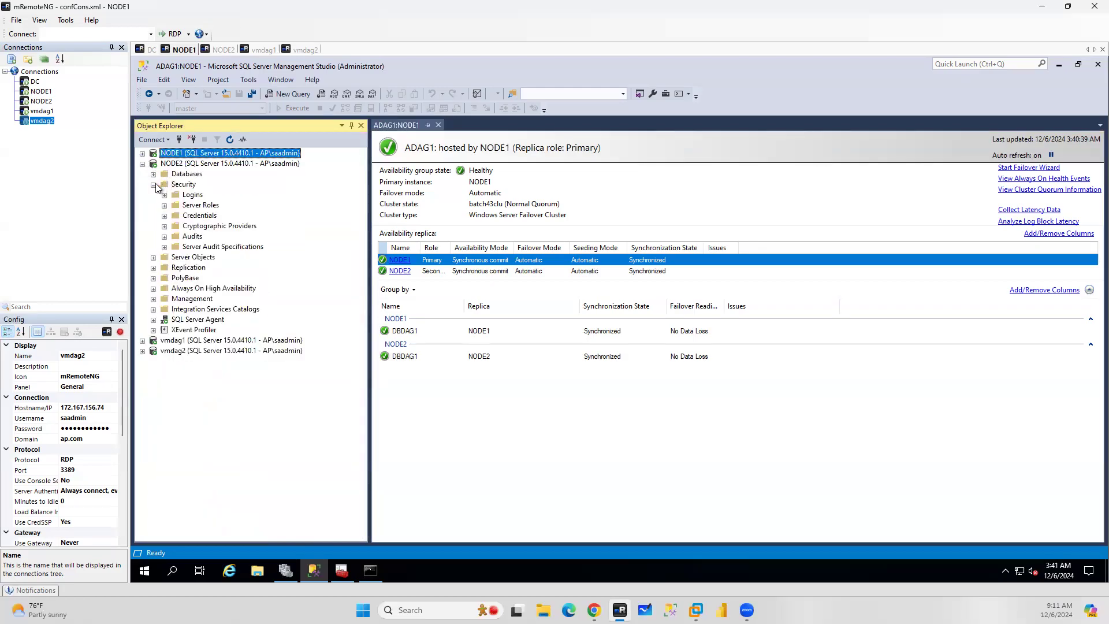
pyautogui.click(153, 185)
pyautogui.click(153, 174)
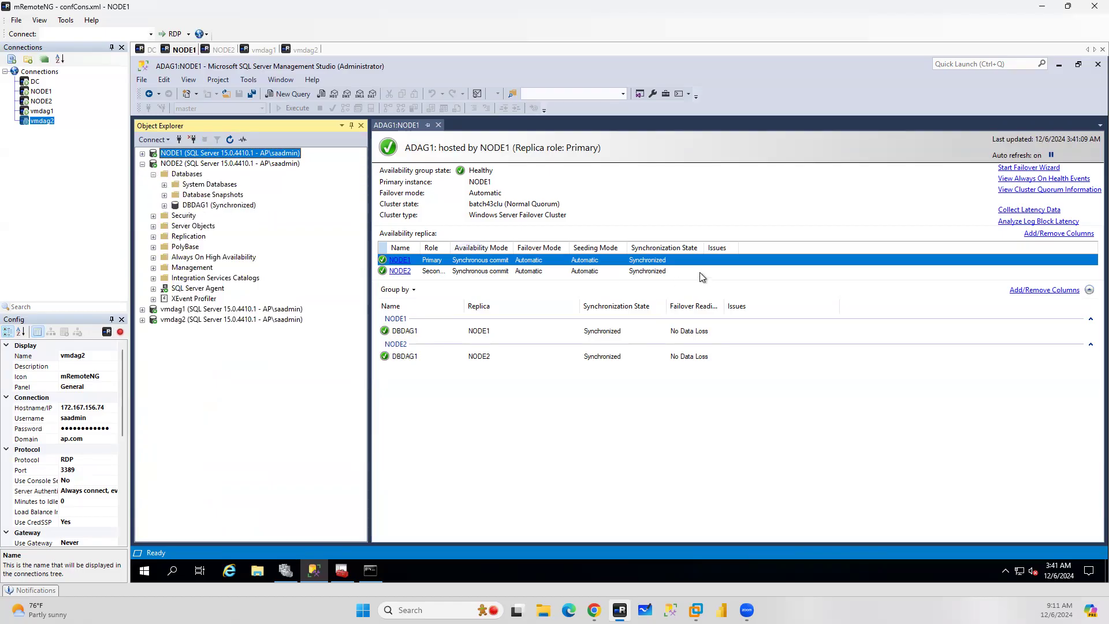
pyautogui.click(143, 164)
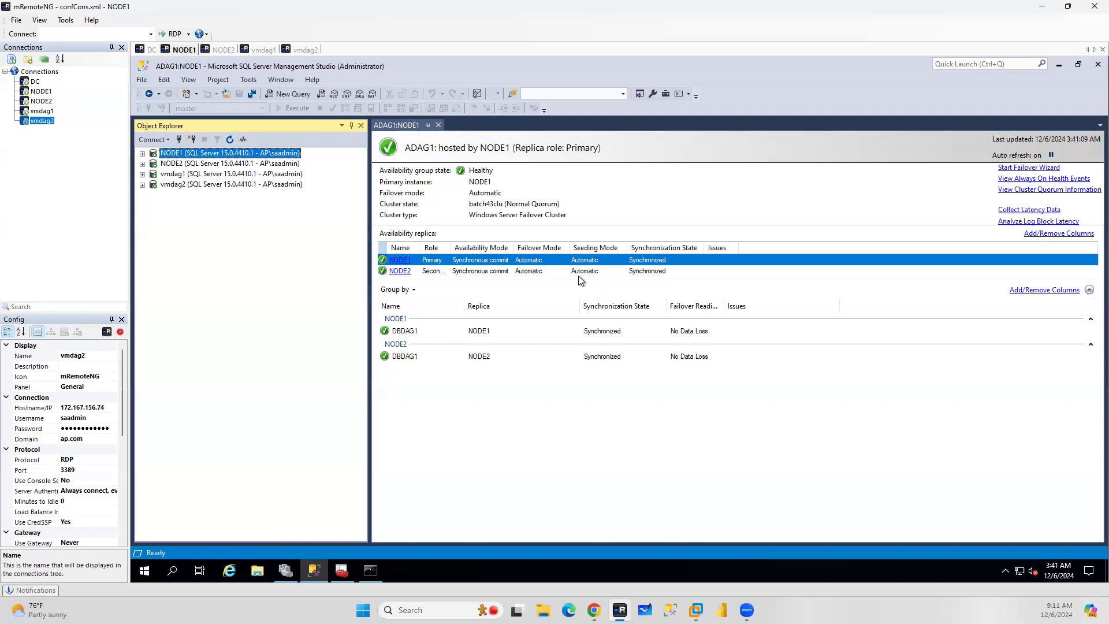
pyautogui.click(142, 174)
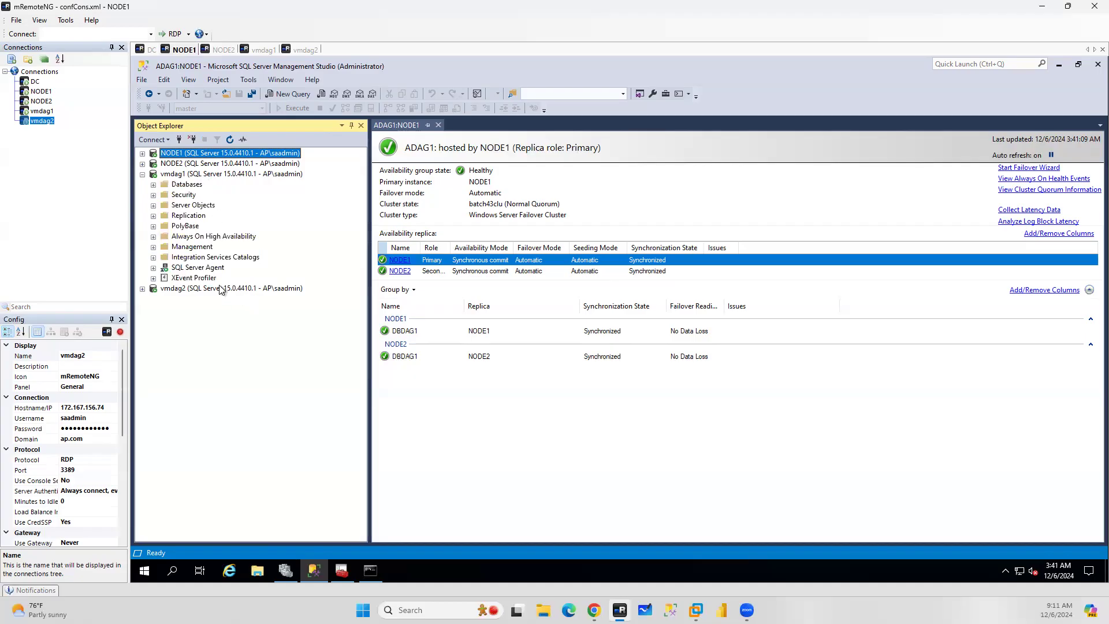
pyautogui.rightClick(195, 238)
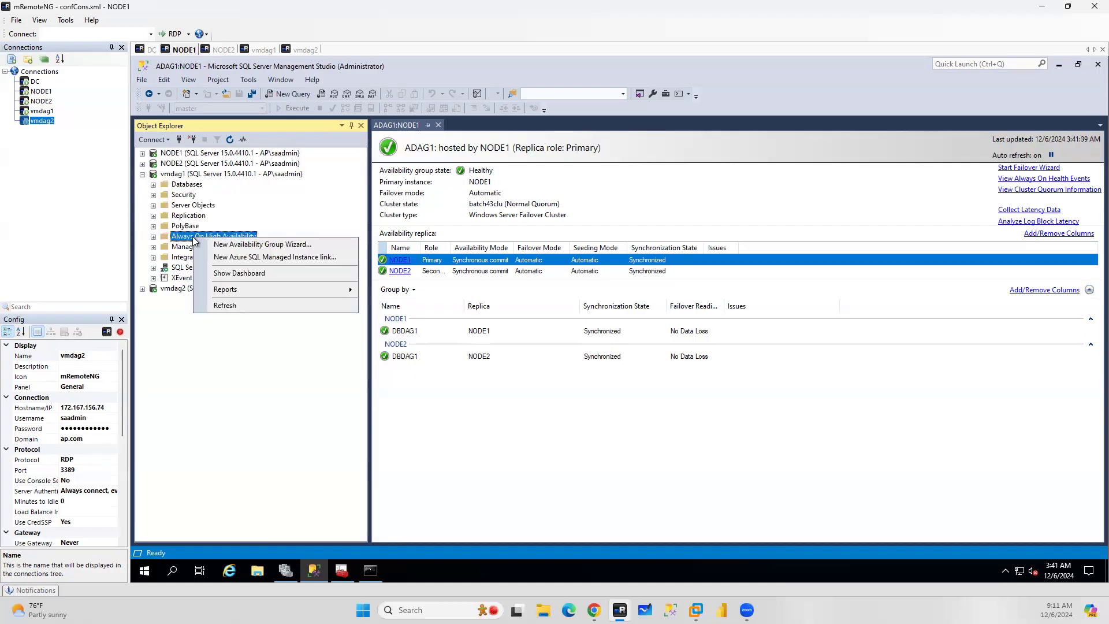
pyautogui.click(250, 258)
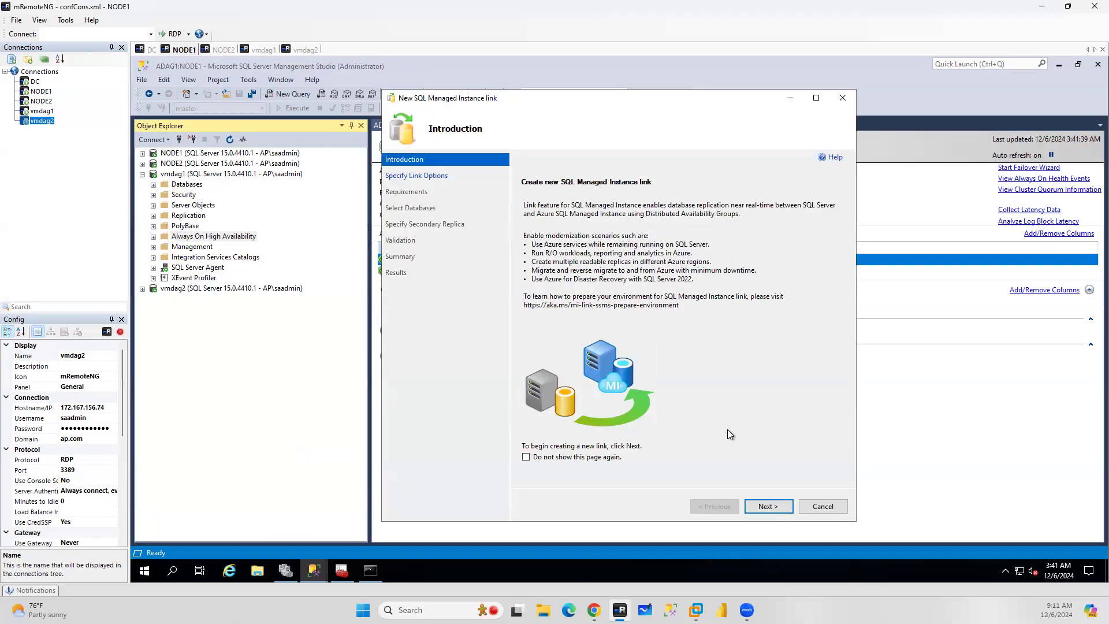
pyautogui.click(768, 507)
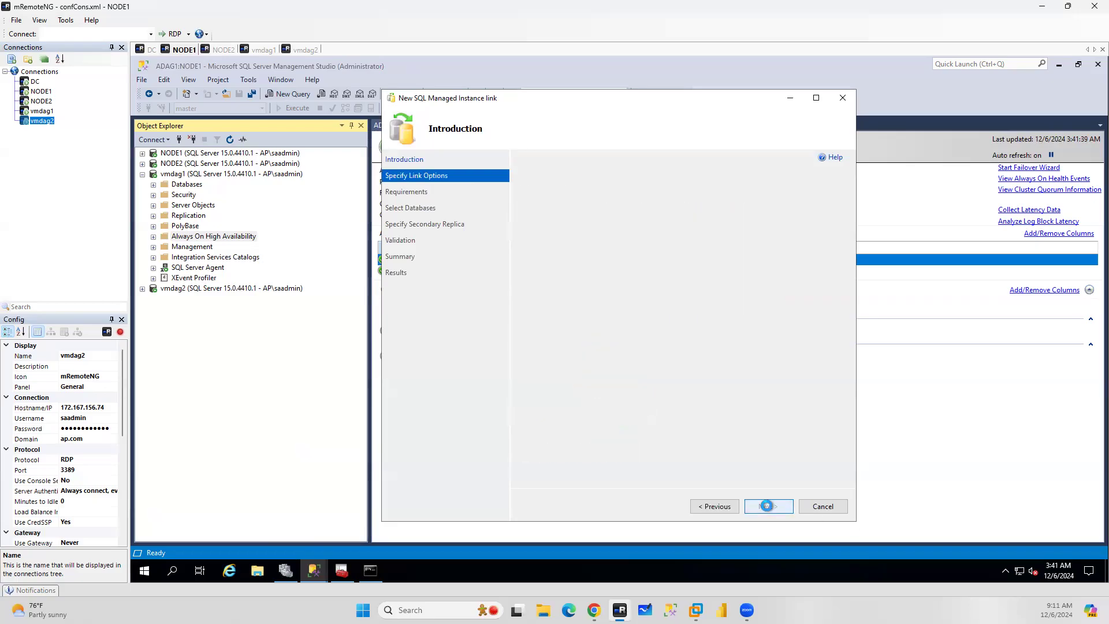
pyautogui.click(828, 507)
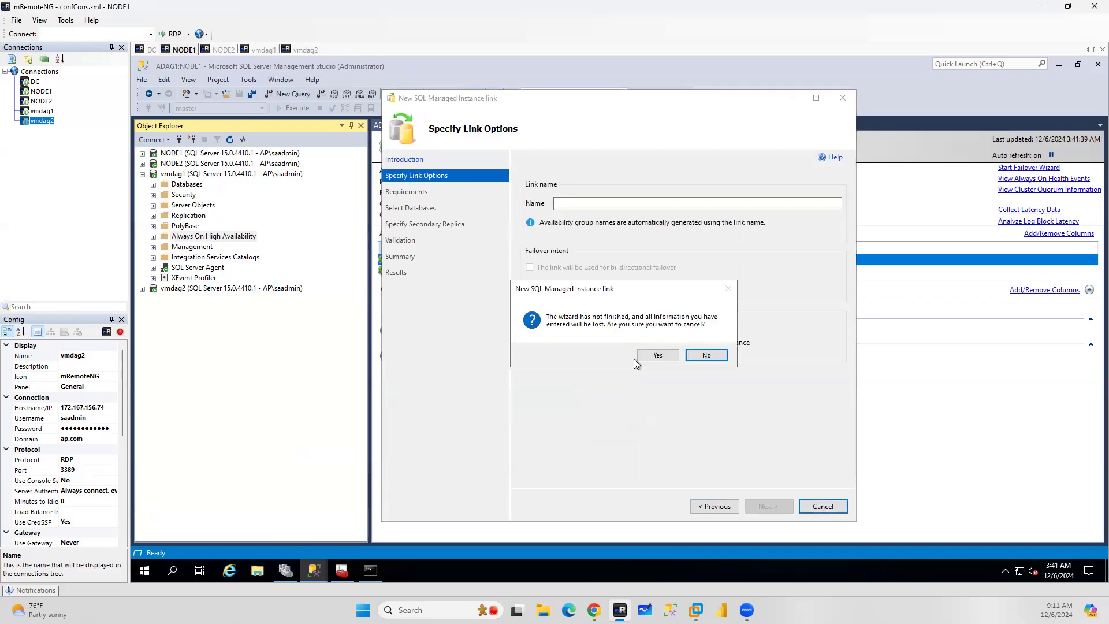
pyautogui.click(657, 356)
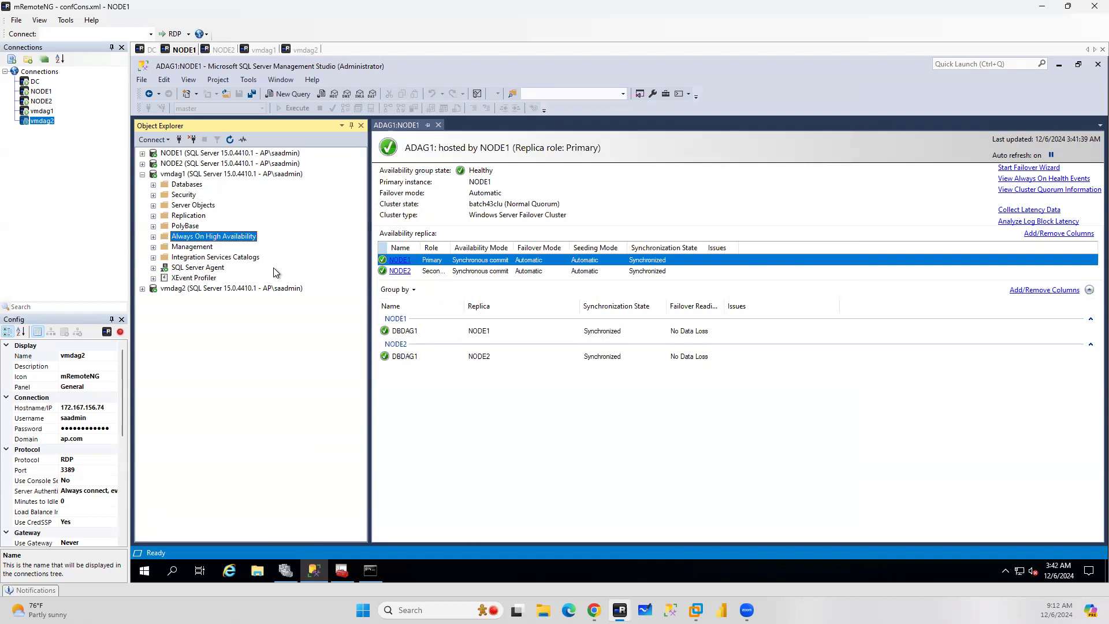
# Expand the Databases folder of vmdag1 and close the ADAG1 dashboard
pyautogui.rightClick(197, 241)
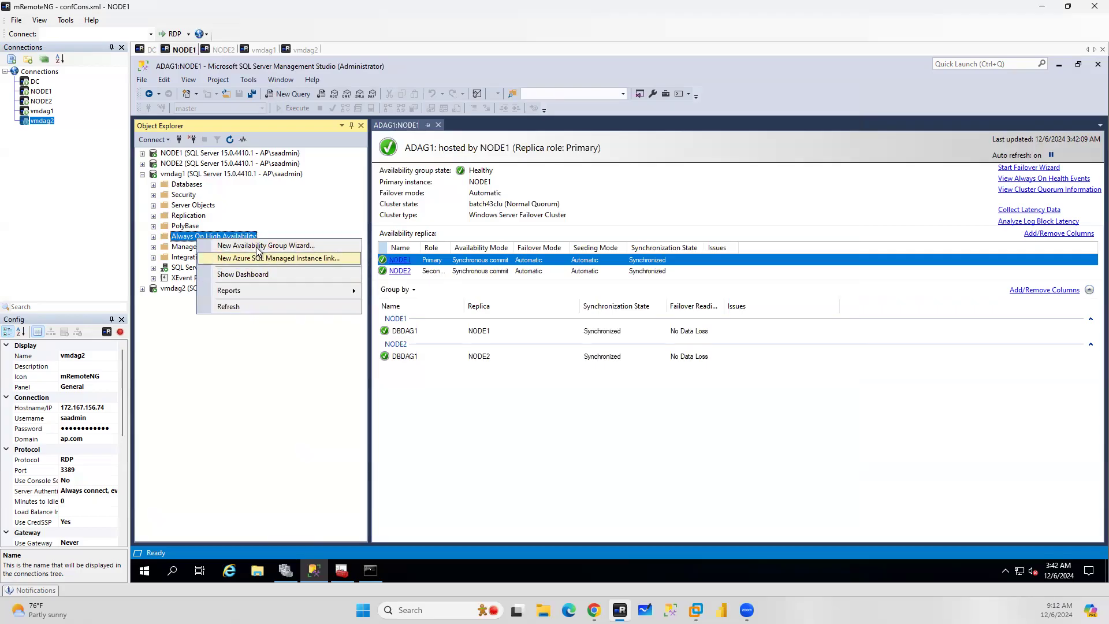
pyautogui.click(327, 407)
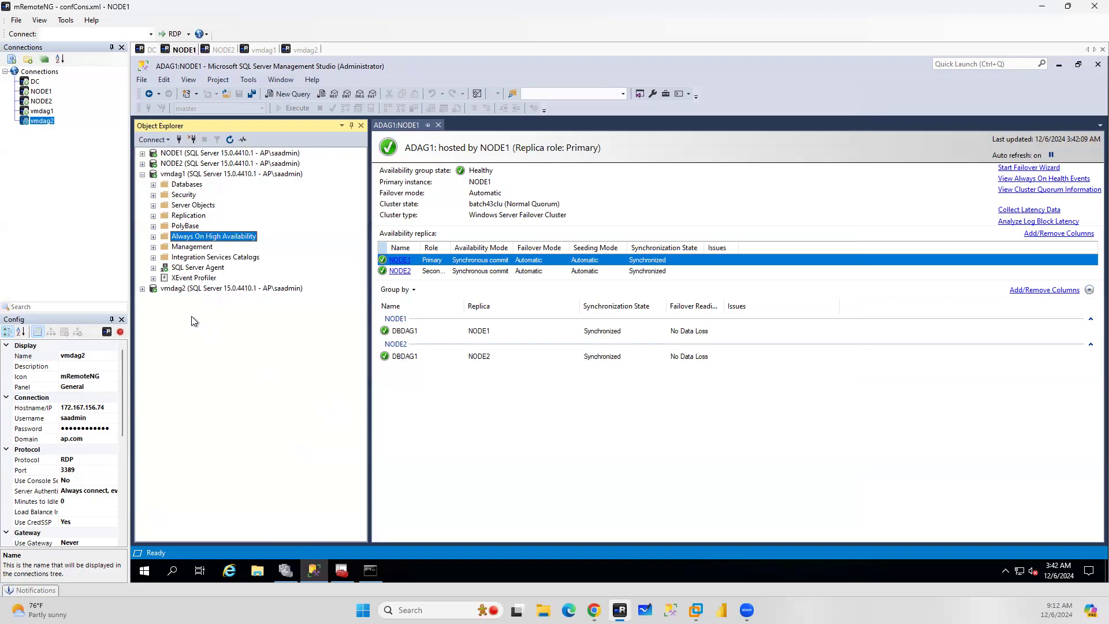
pyautogui.click(154, 185)
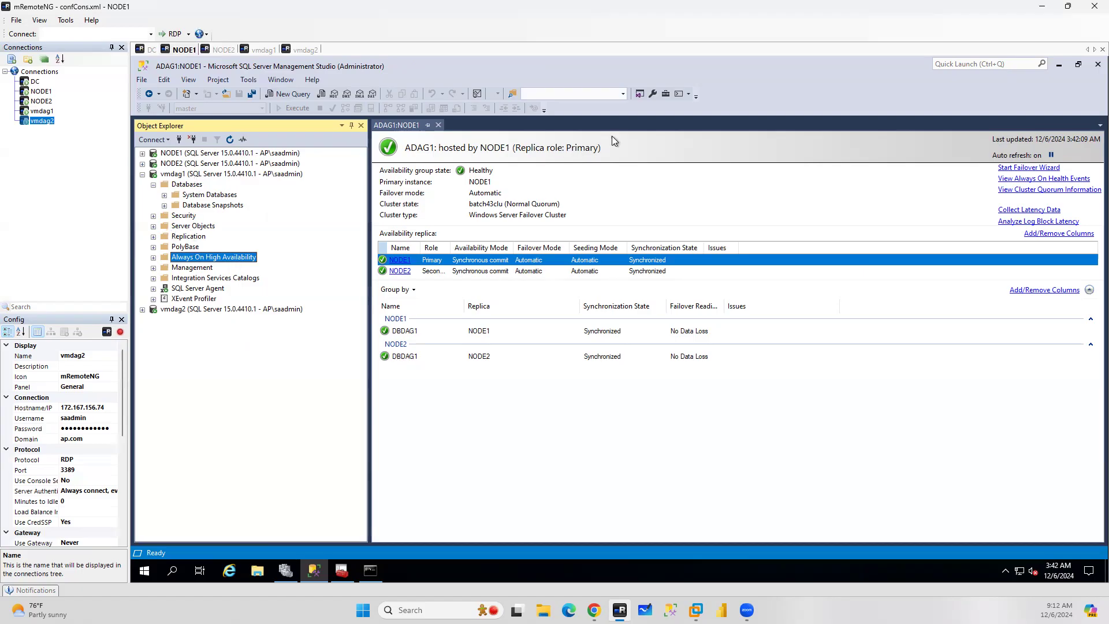
pyautogui.click(438, 126)
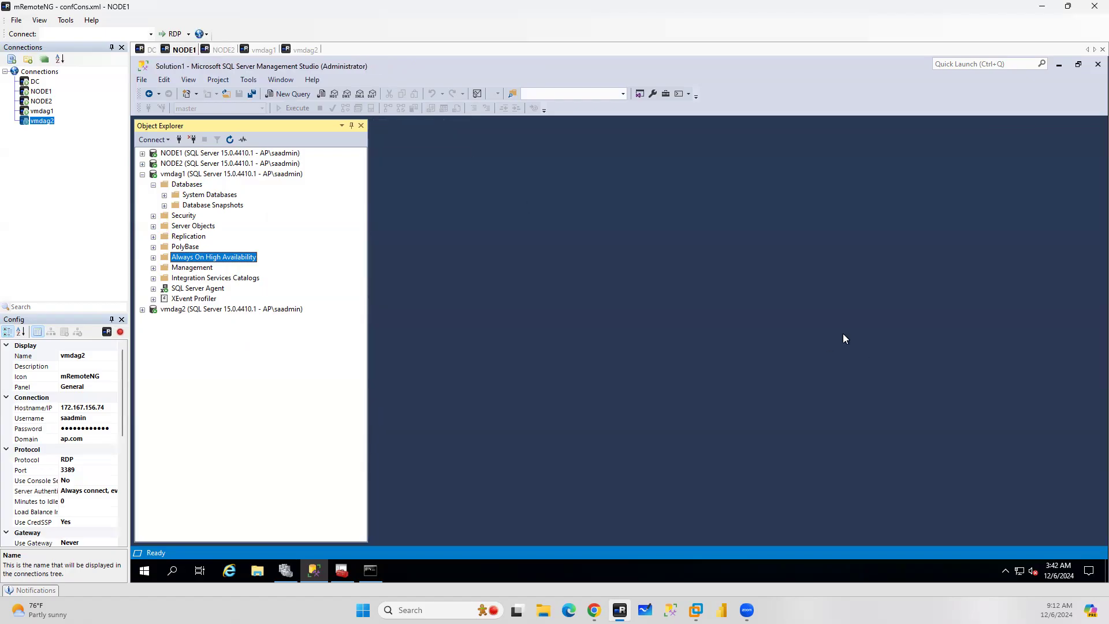
# Open a new query window connected to vmdag1
pyautogui.click(202, 176)
pyautogui.click(295, 95)
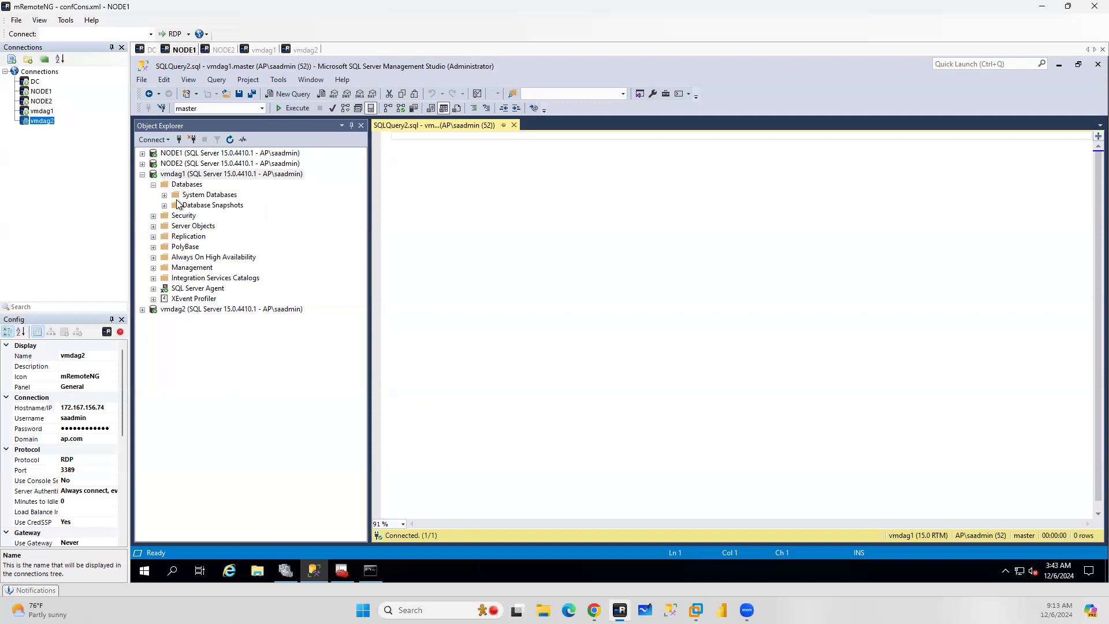
pyautogui.click(198, 176)
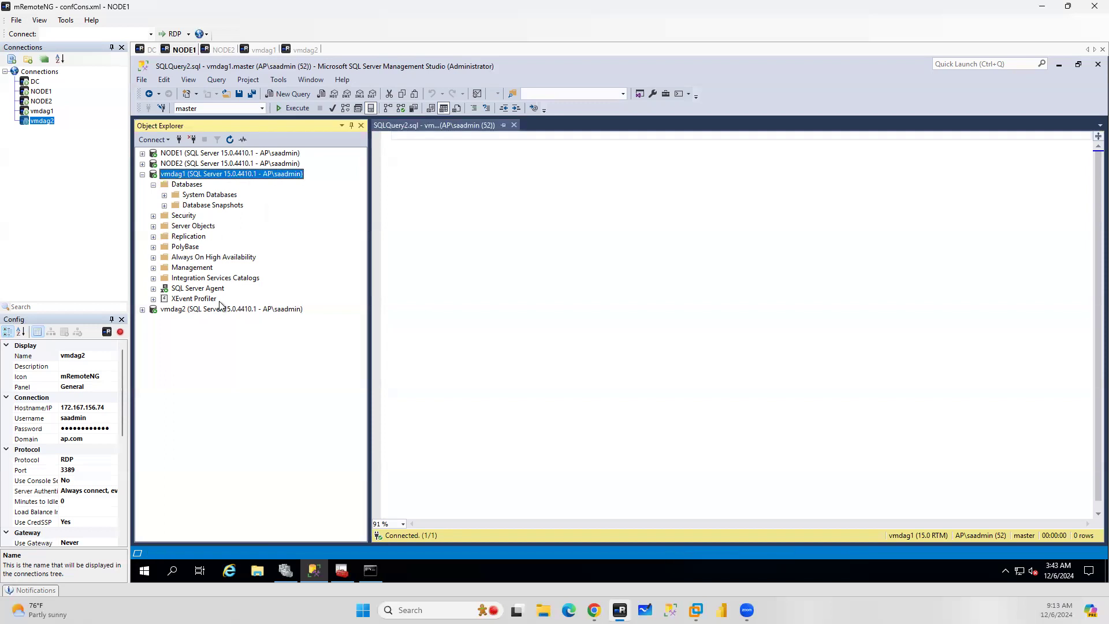
pyautogui.click(220, 310)
pyautogui.click(197, 155)
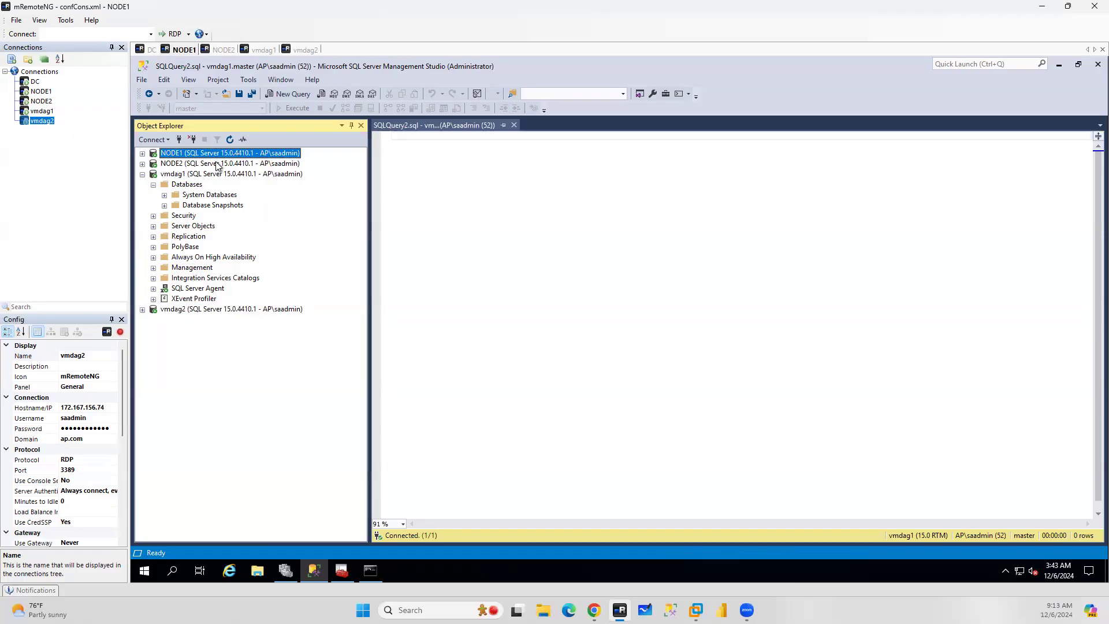
pyautogui.click(210, 165)
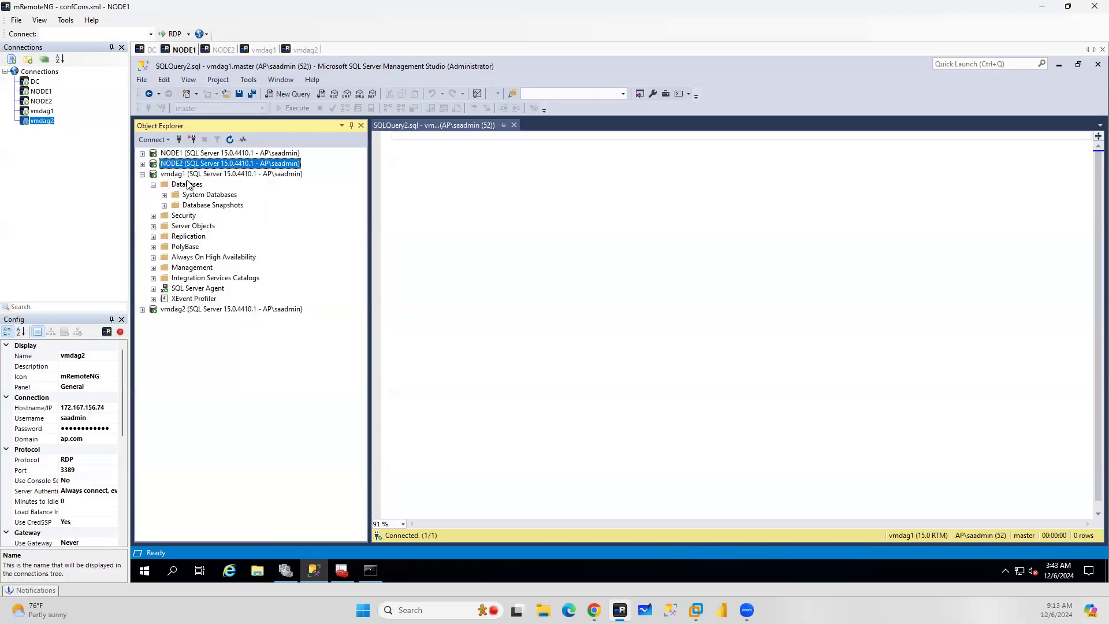
pyautogui.click(187, 176)
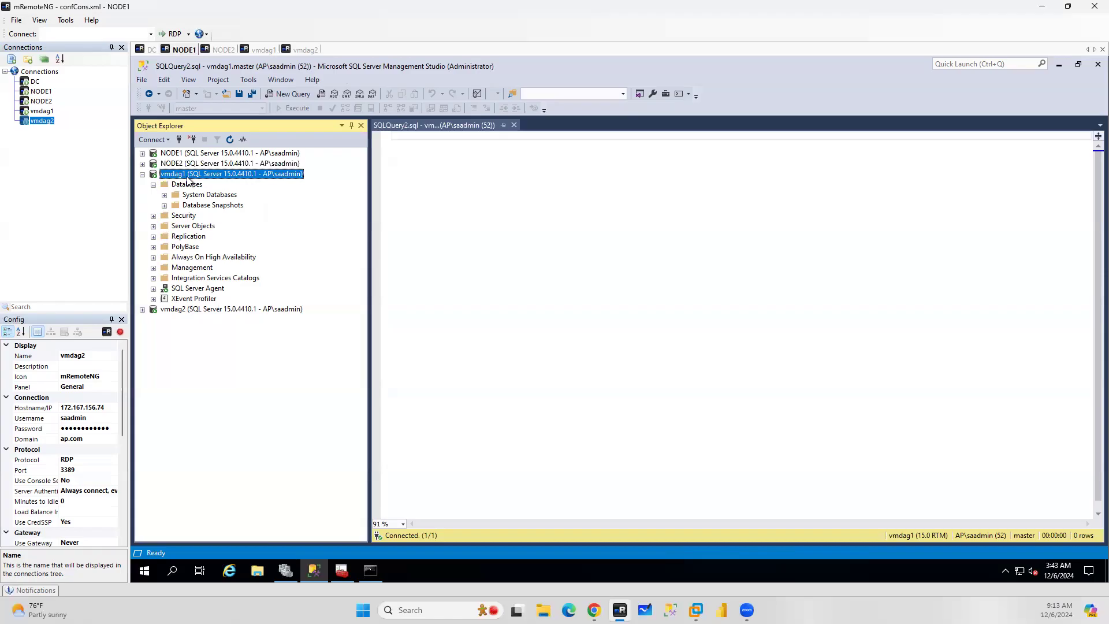
# Switch to the browser and read the Microsoft article on distributed availability groups
pyautogui.click(594, 610)
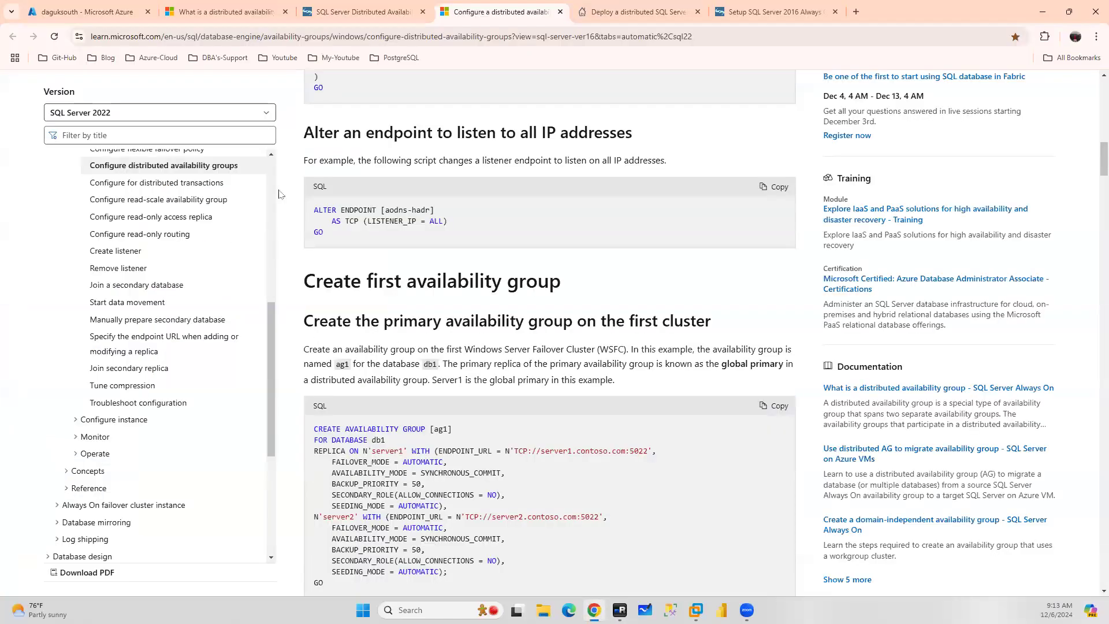
pyautogui.click(237, 19)
pyautogui.scroll(-15, 493, 325)
pyautogui.scroll(20, 494, 325)
pyautogui.scroll(15, 494, 324)
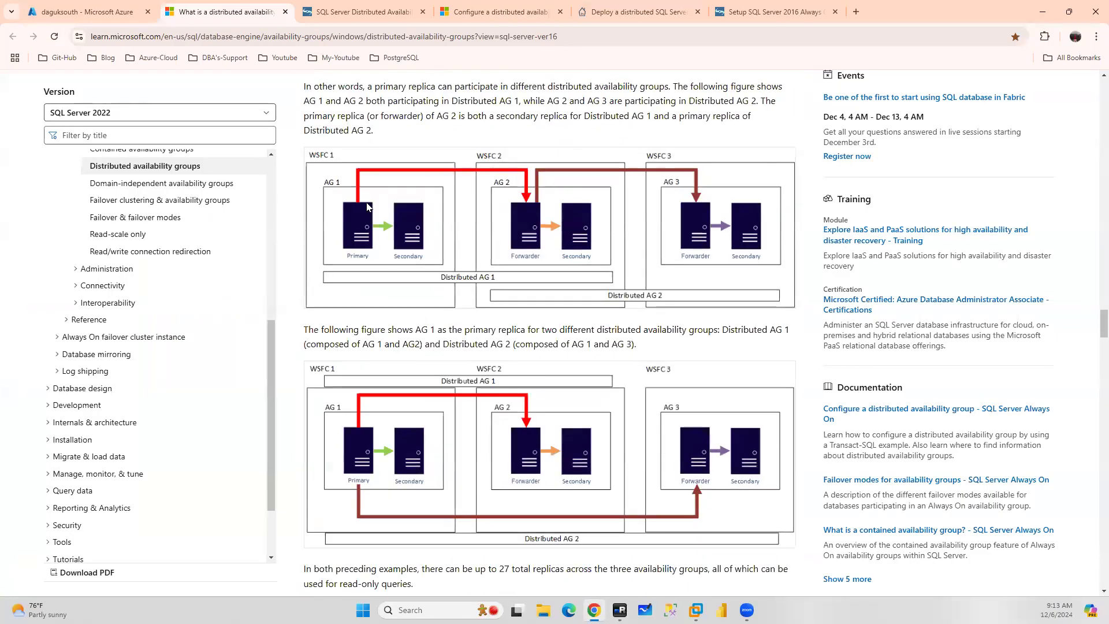
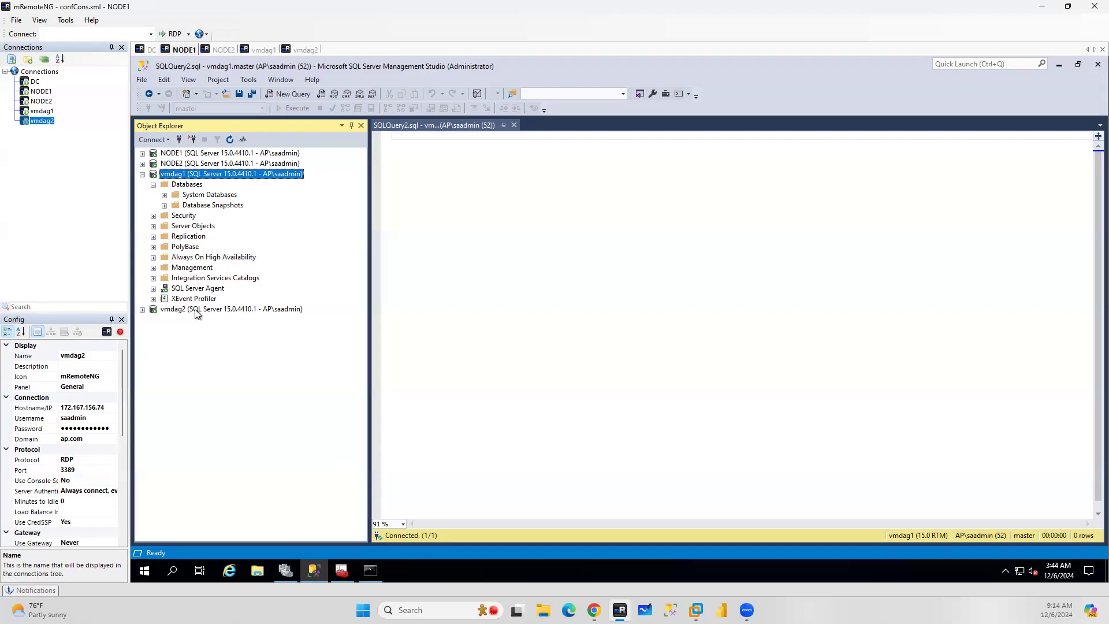
pyautogui.rightClick(193, 257)
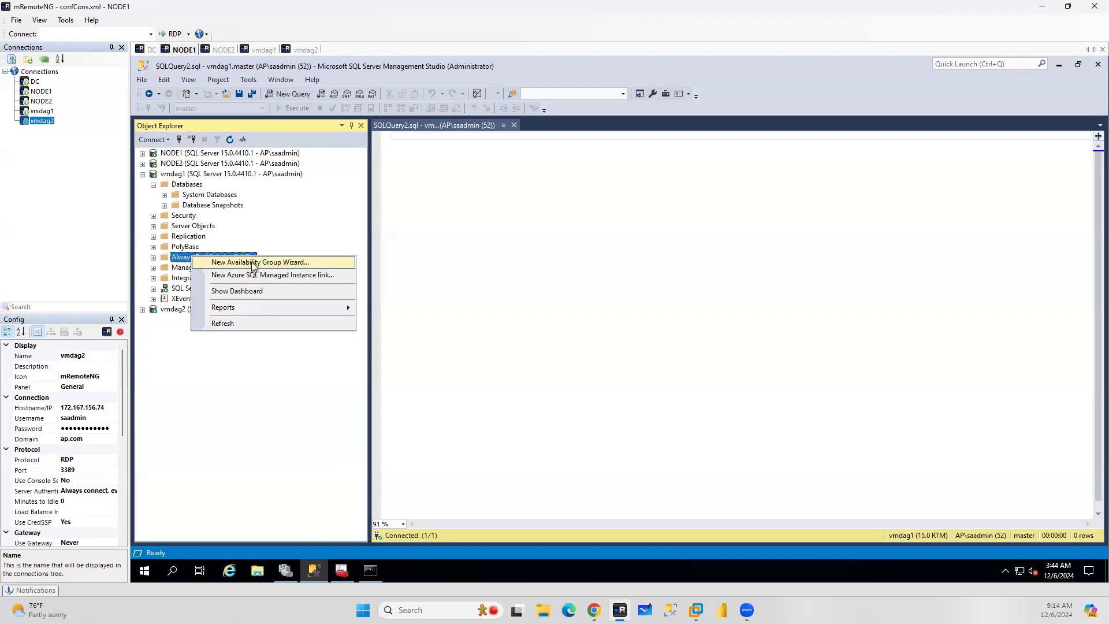
pyautogui.click(247, 263)
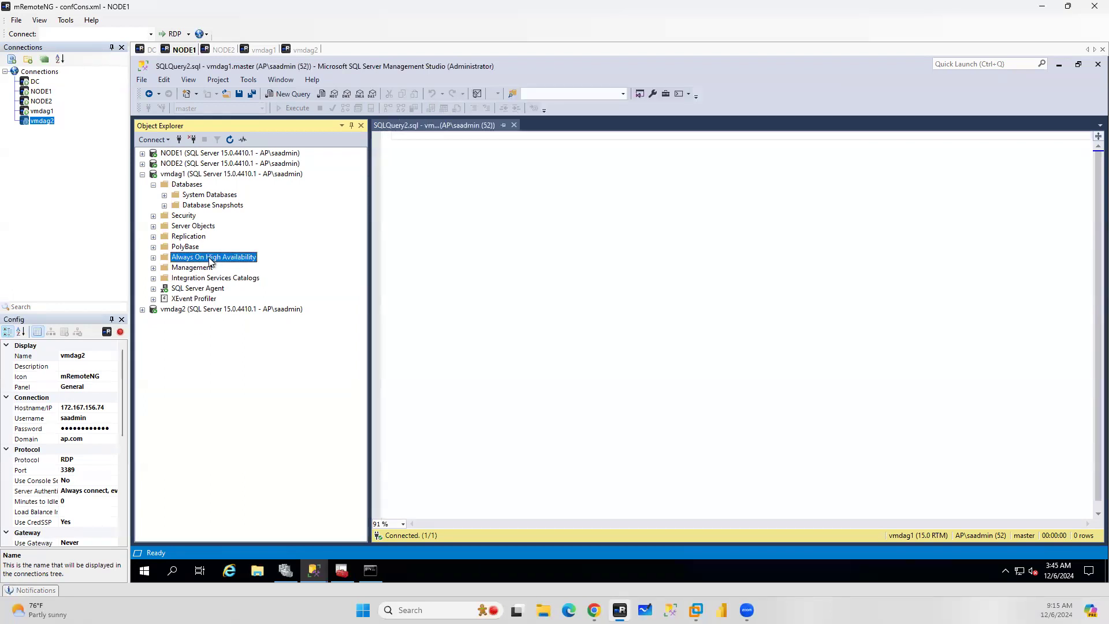
pyautogui.rightClick(212, 260)
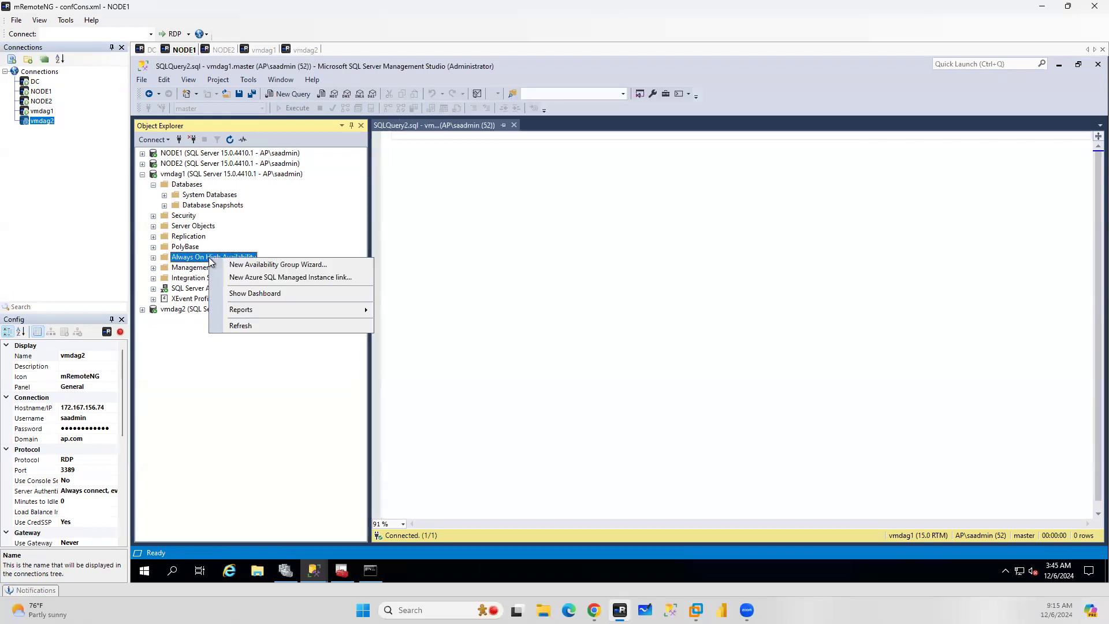
pyautogui.doubleClick(212, 260)
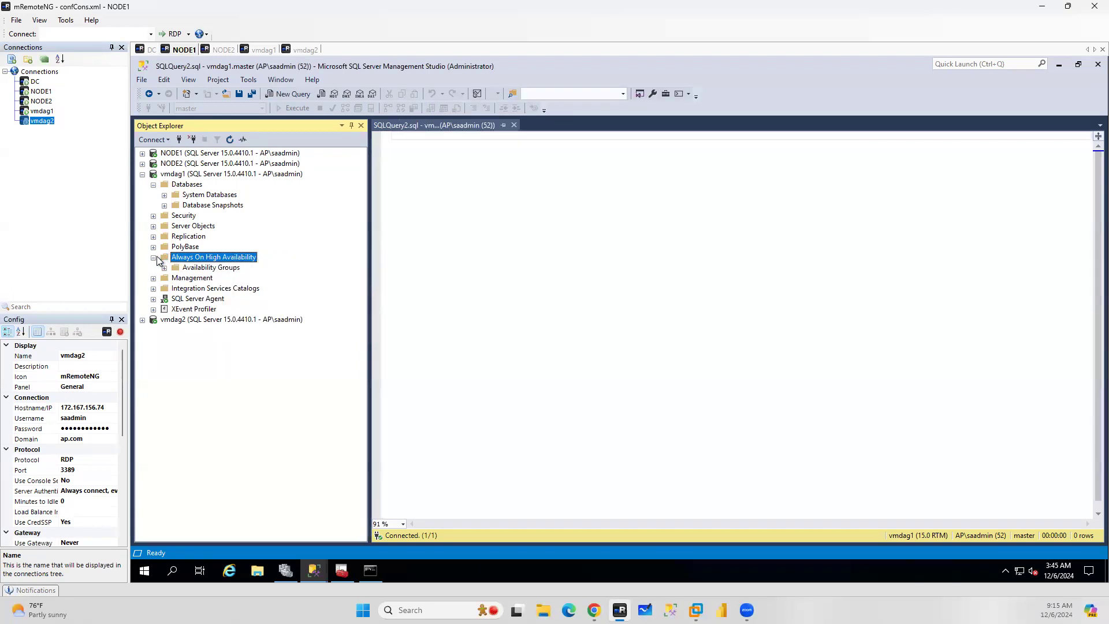
pyautogui.rightClick(218, 260)
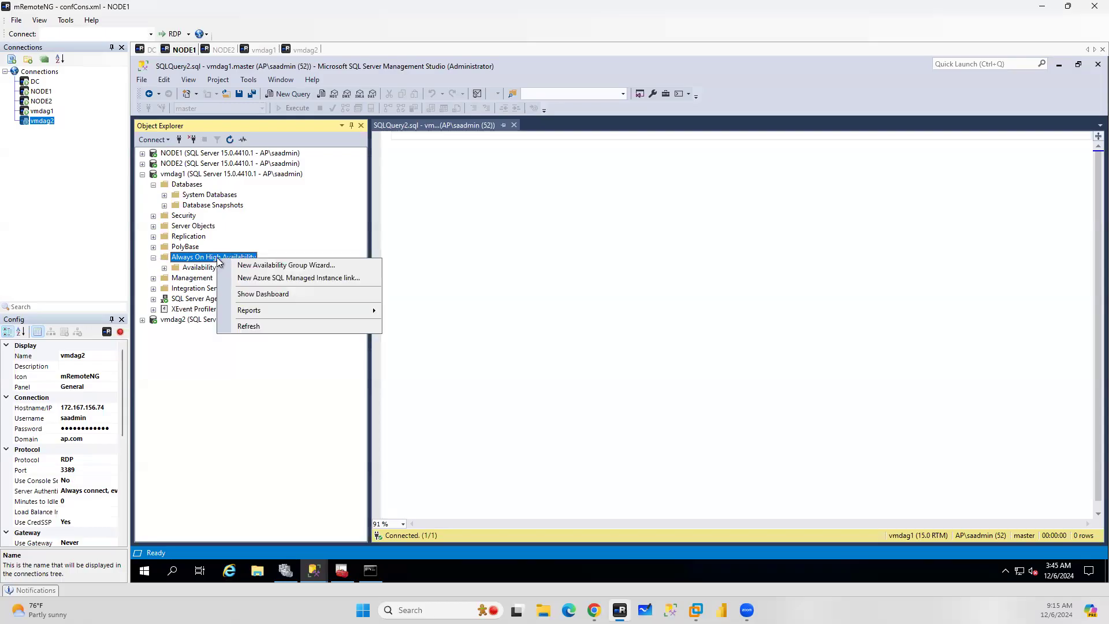
pyautogui.click(294, 267)
pyautogui.moveTo(313, 572)
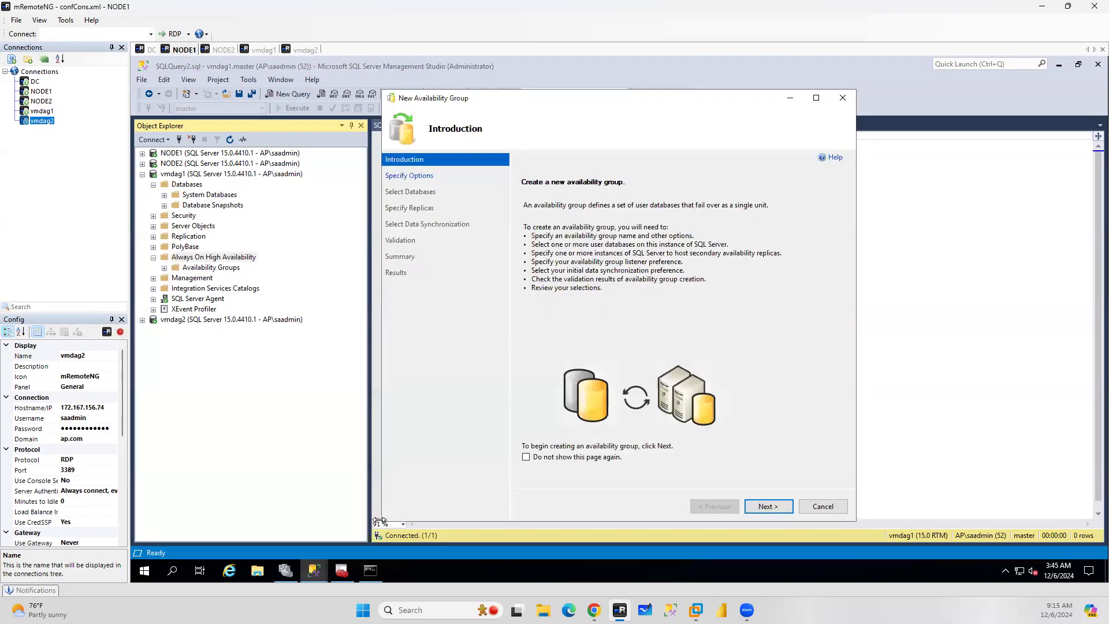
pyautogui.click(376, 483)
pyautogui.click(837, 507)
pyautogui.click(654, 356)
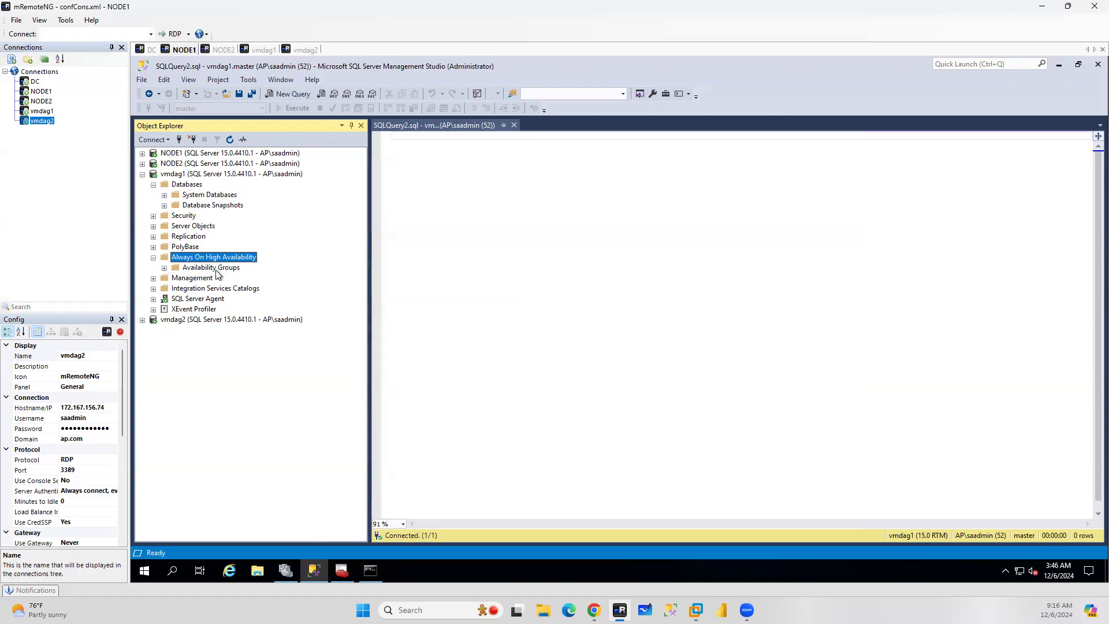
pyautogui.click(217, 271)
pyautogui.rightClick(218, 274)
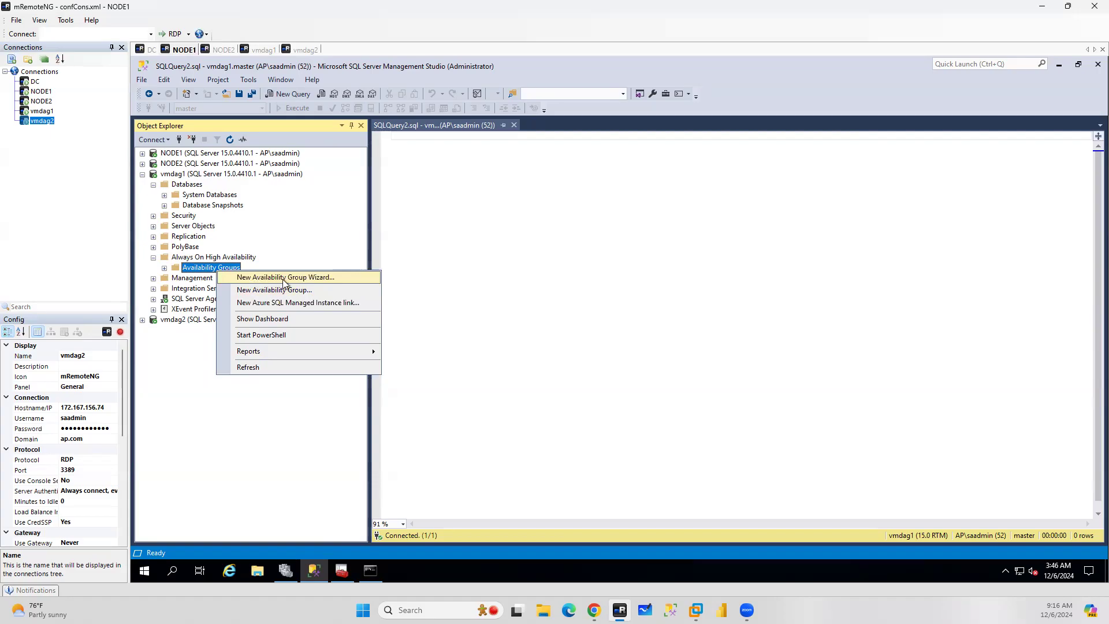
pyautogui.click(308, 280)
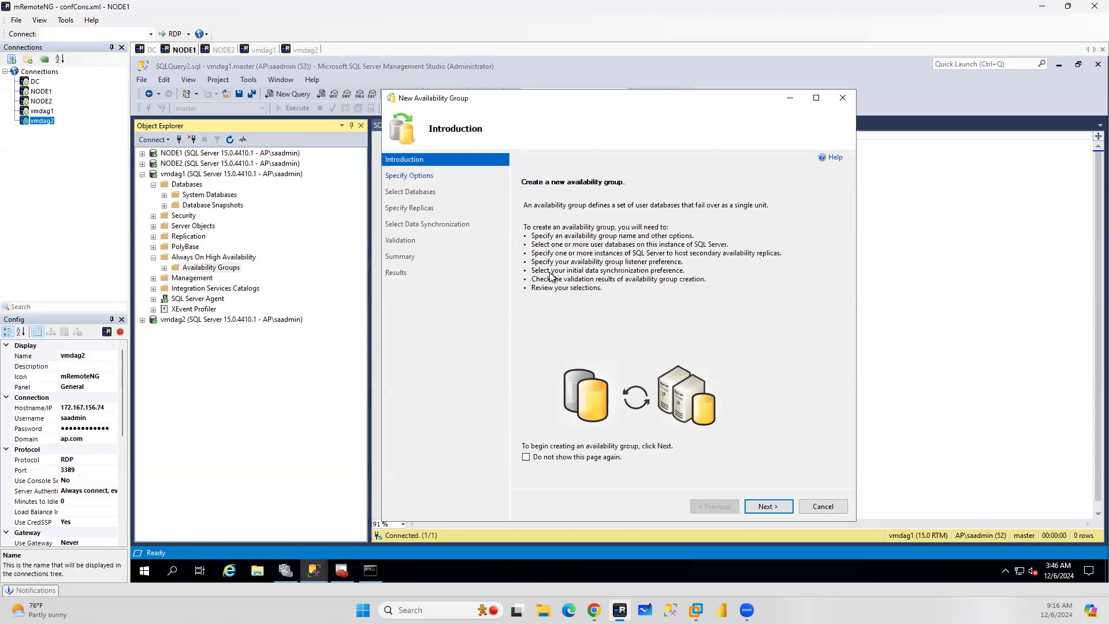
pyautogui.click(842, 508)
pyautogui.click(657, 352)
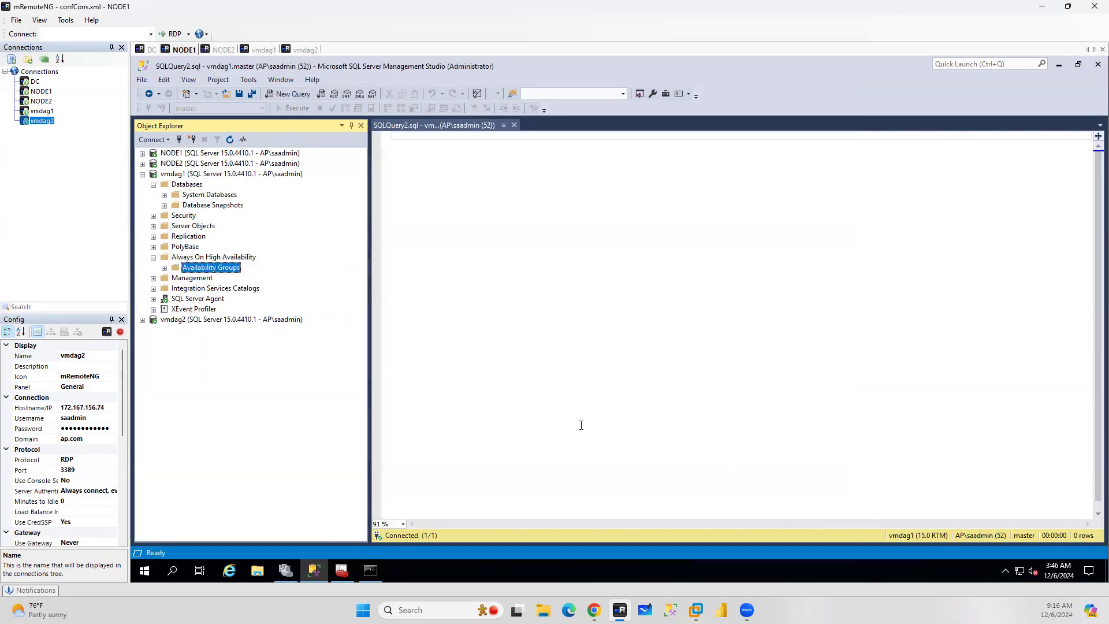
pyautogui.rightClick(220, 271)
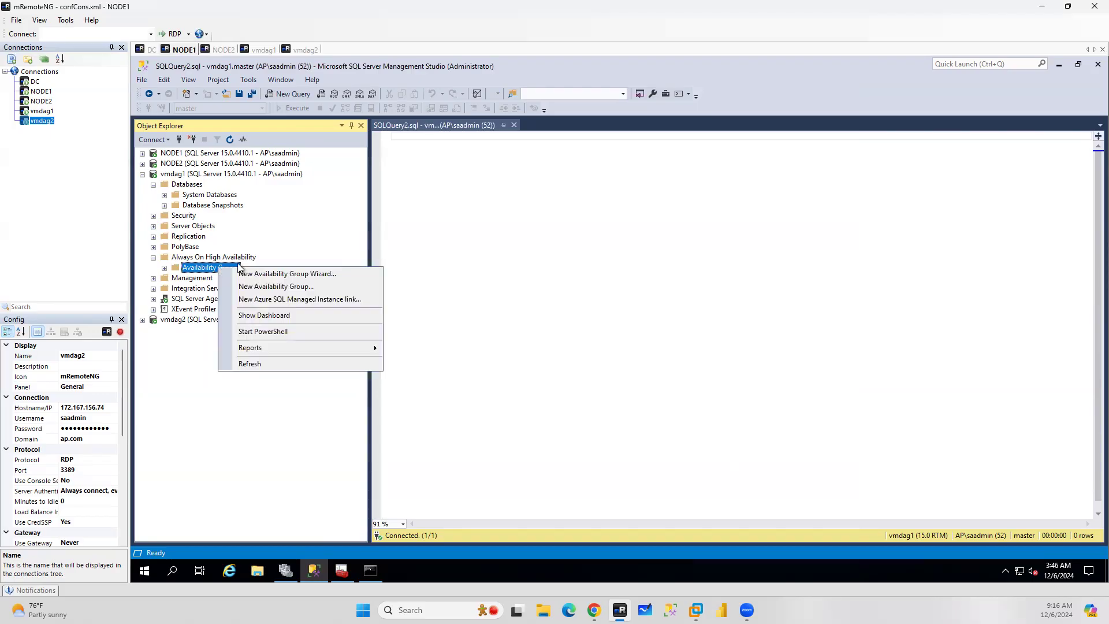
pyautogui.click(283, 289)
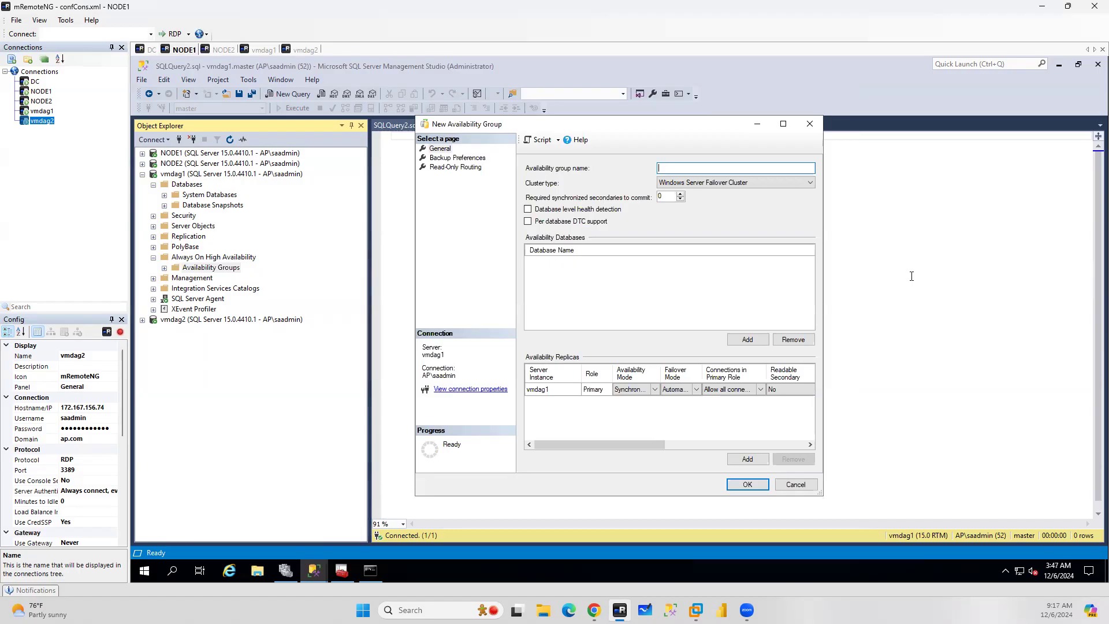
pyautogui.click(809, 123)
# Collapse vmdag1, expand NODE1 and open the properties of the ADAG1 listener DAGLS1
pyautogui.click(142, 173)
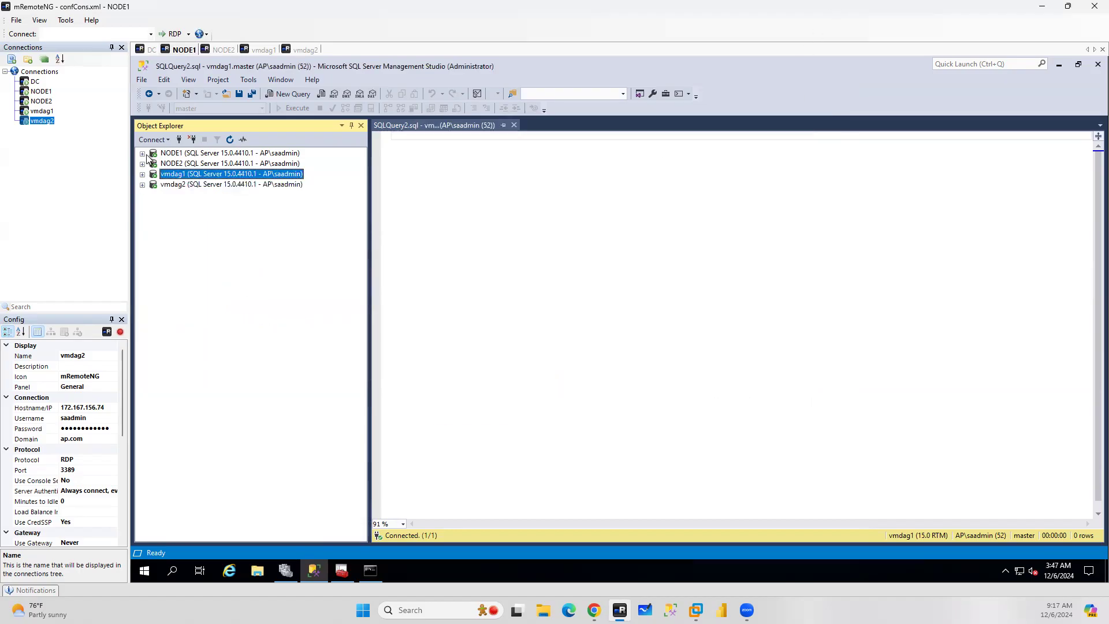
pyautogui.click(142, 154)
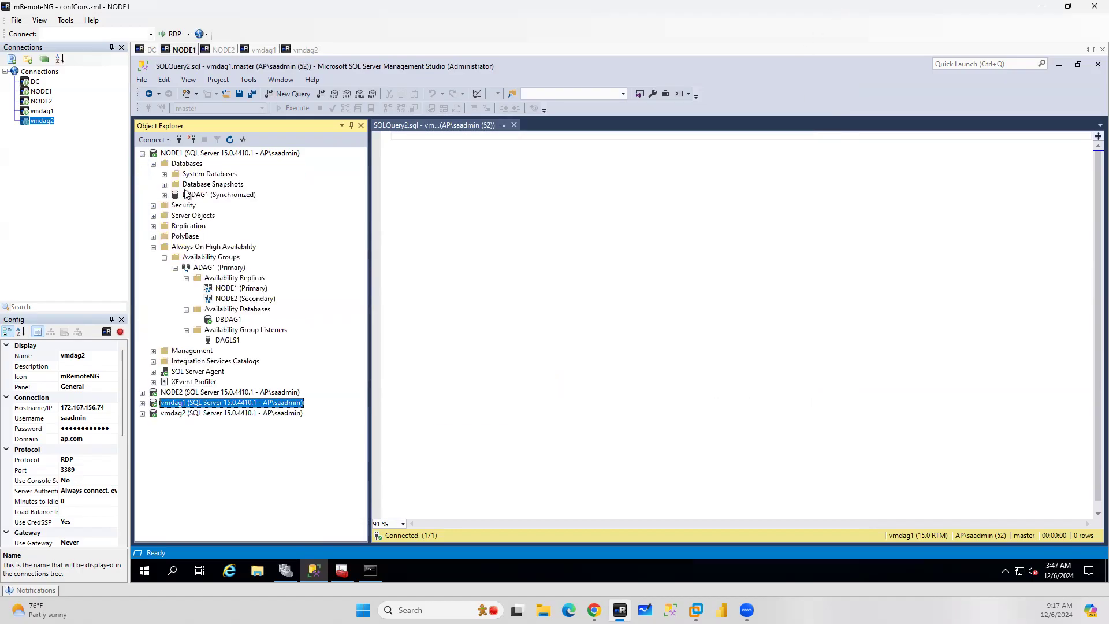
pyautogui.rightClick(224, 342)
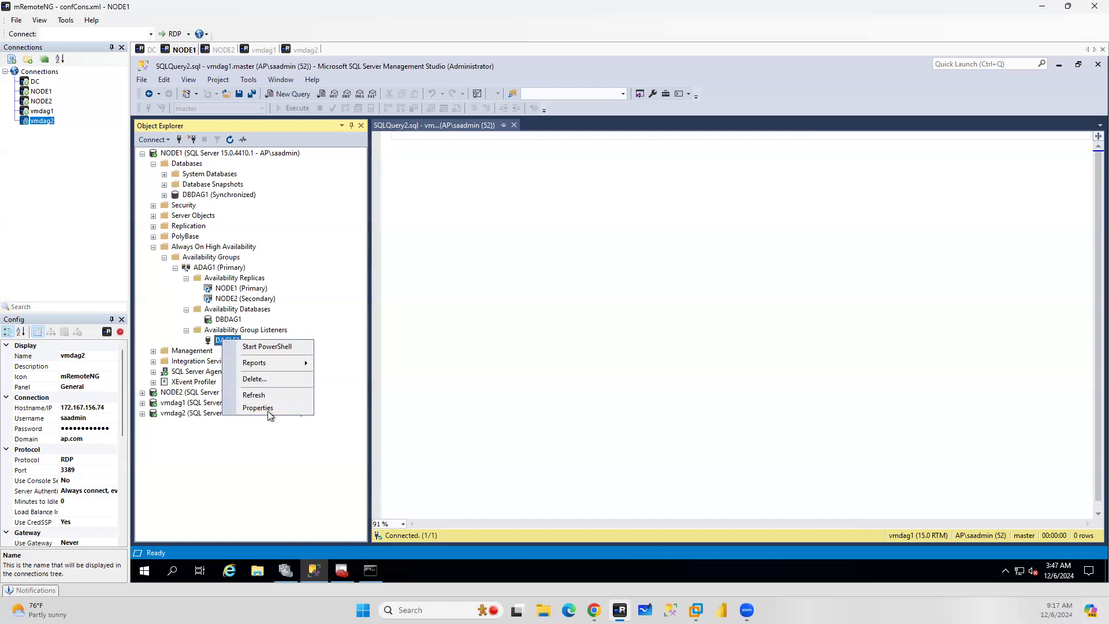
pyautogui.click(270, 410)
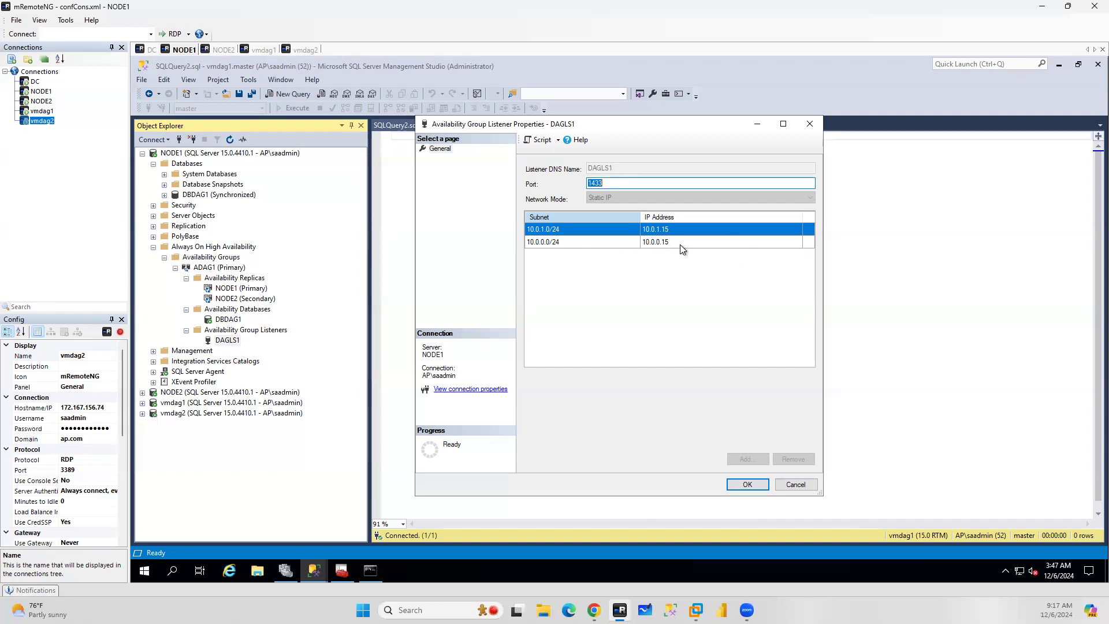
# Switch to the browser's Azure portal and open the IP configurations of NODE1's network interface node1844_z1
pyautogui.moveTo(594, 610)
pyautogui.click(594, 552)
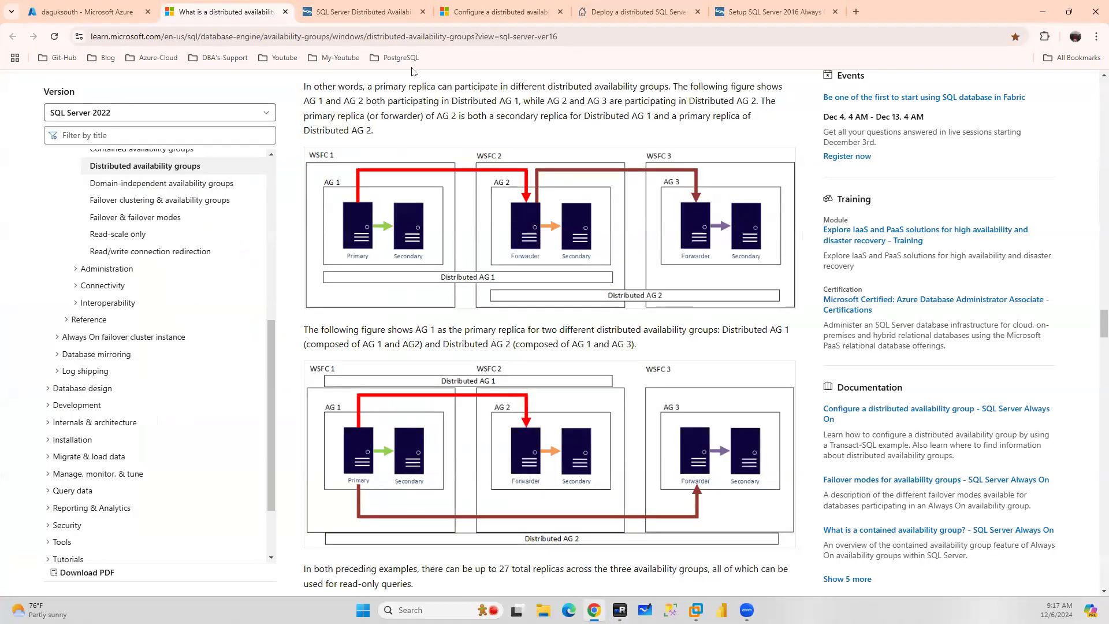
pyautogui.click(84, 12)
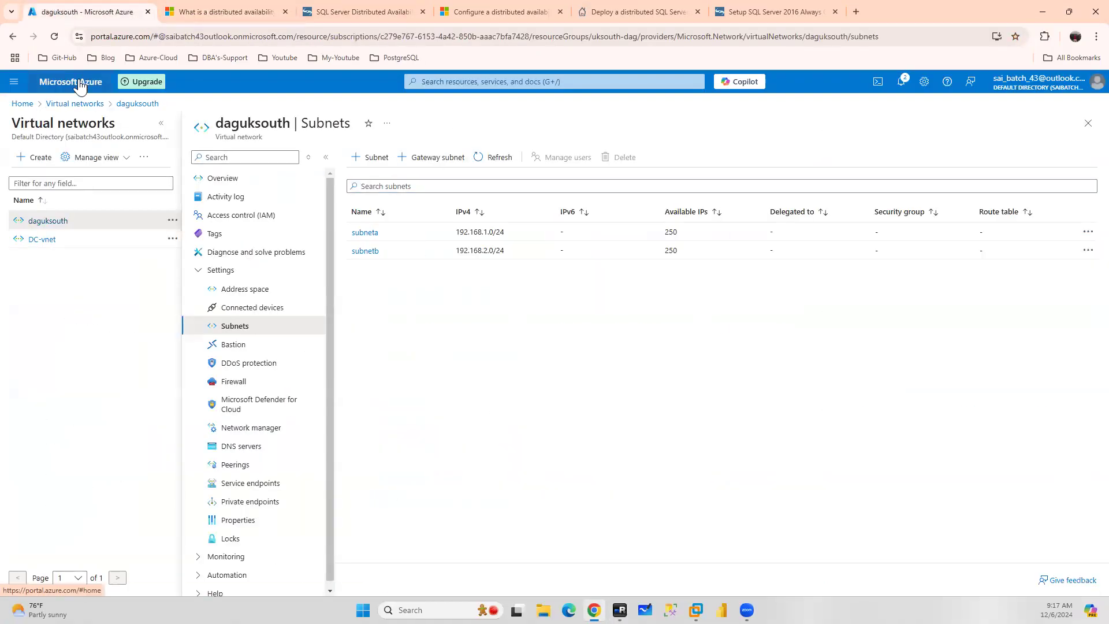
pyautogui.click(80, 84)
pyautogui.click(391, 153)
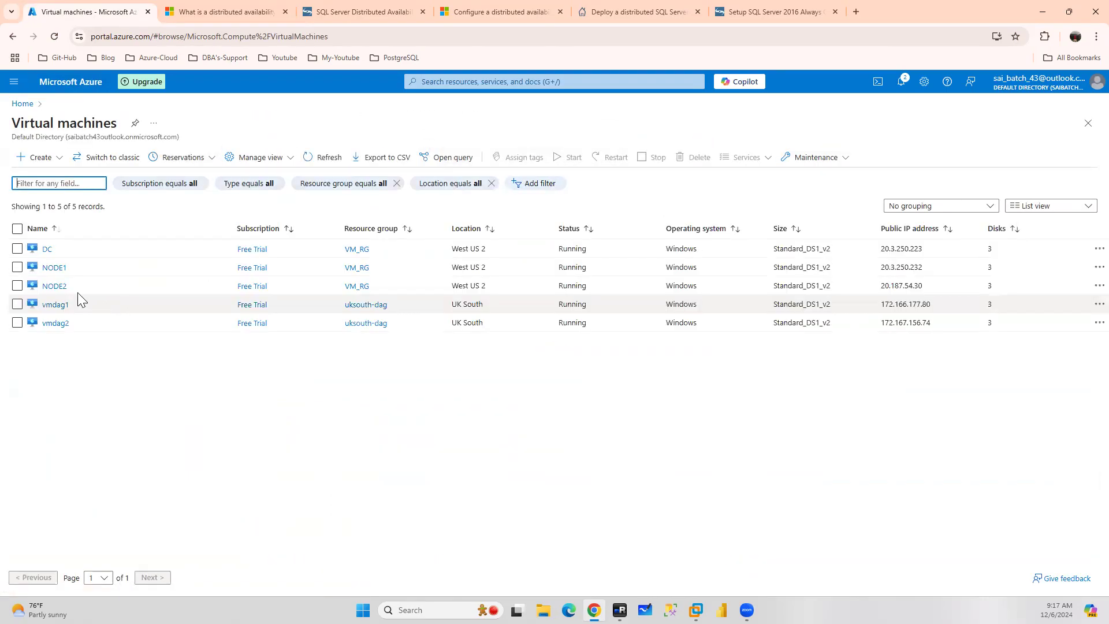
pyautogui.click(51, 267)
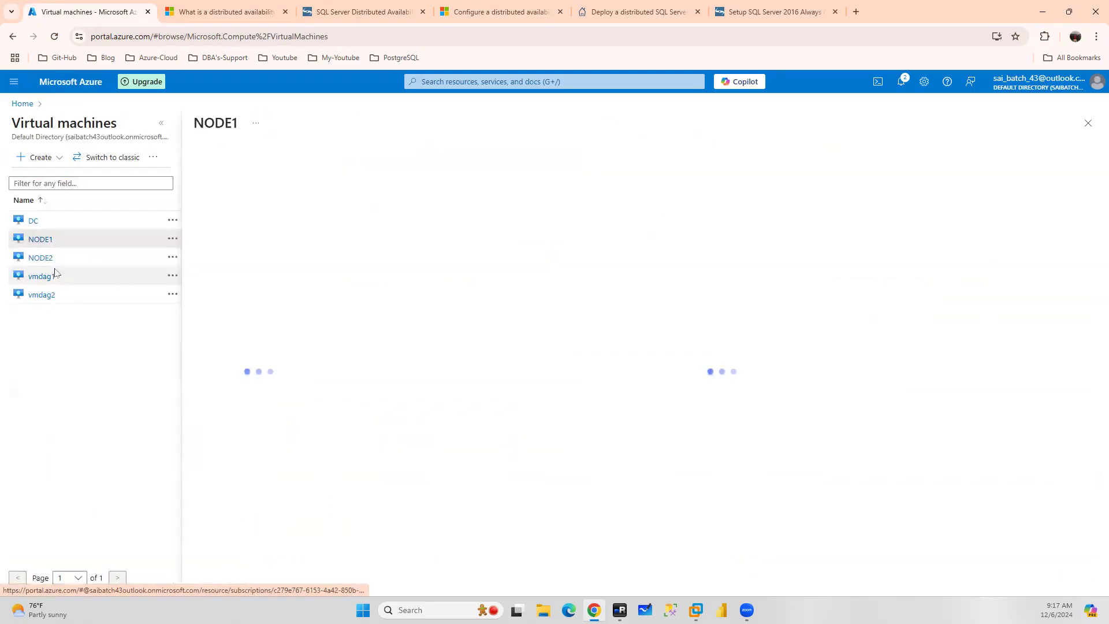
pyautogui.click(163, 124)
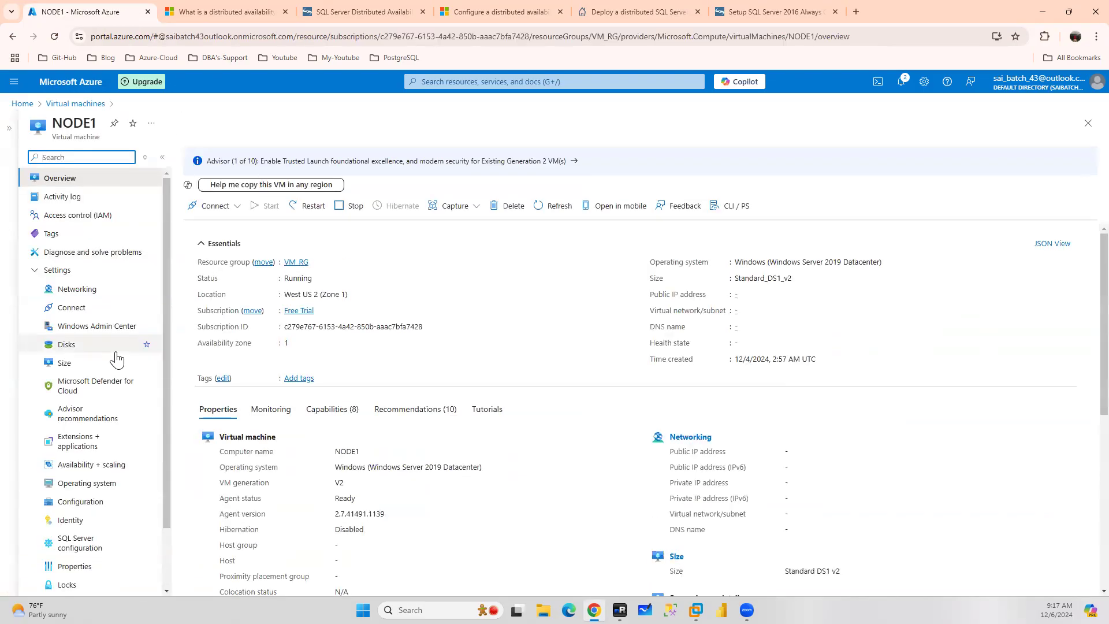
pyautogui.click(87, 290)
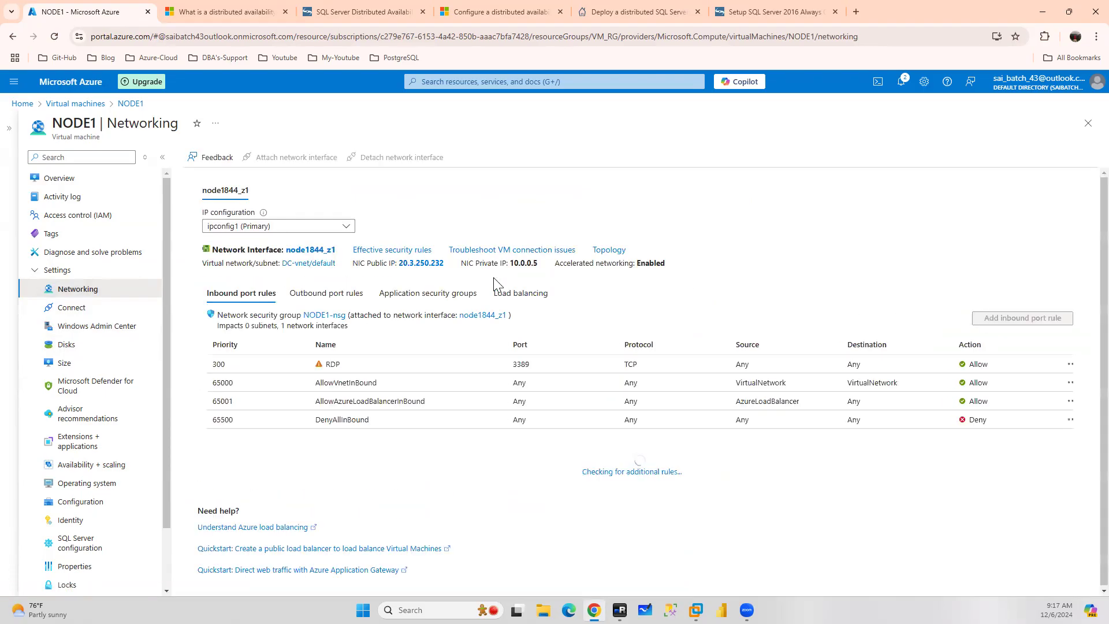
pyautogui.click(308, 250)
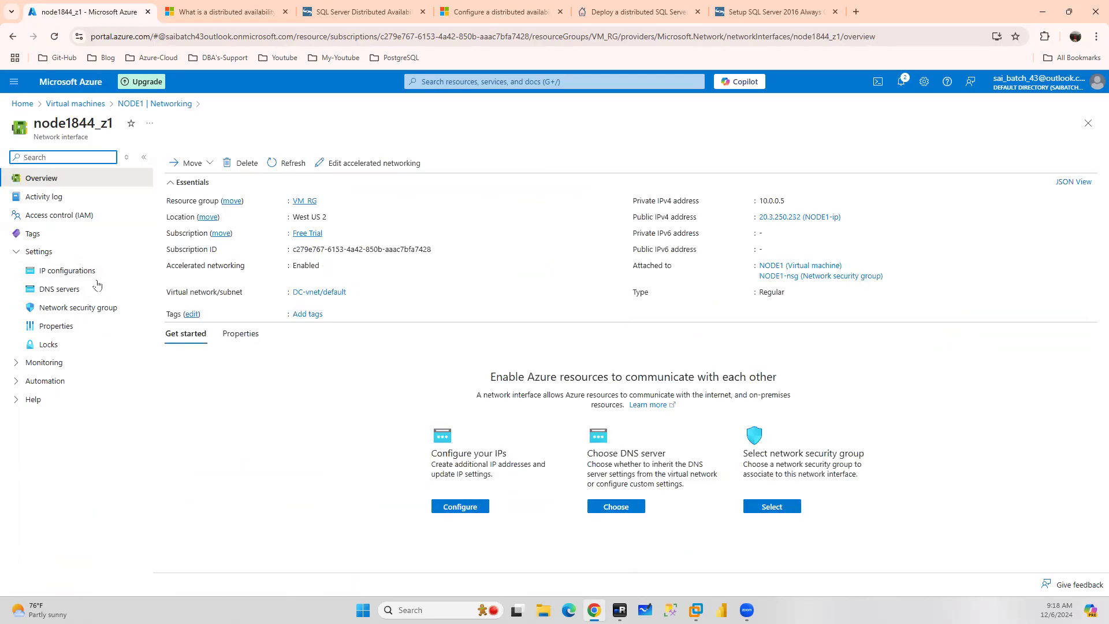
pyautogui.click(67, 275)
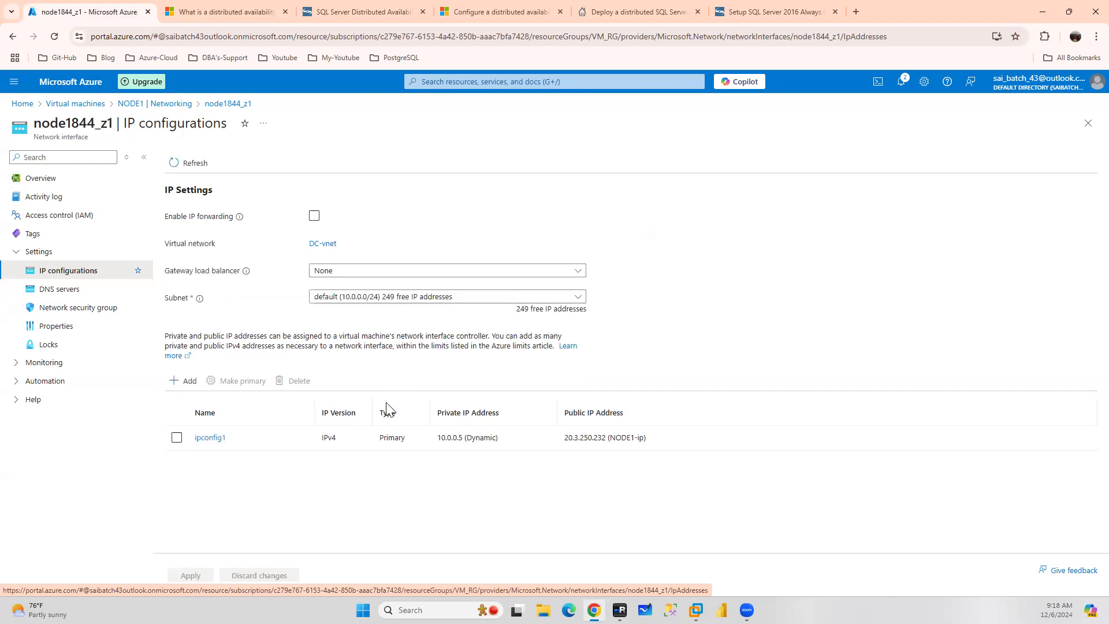
# Add a secondary IP configuration named aagls with a static private IP address of 10.0.0.15
pyautogui.click(175, 381)
pyautogui.click(971, 180)
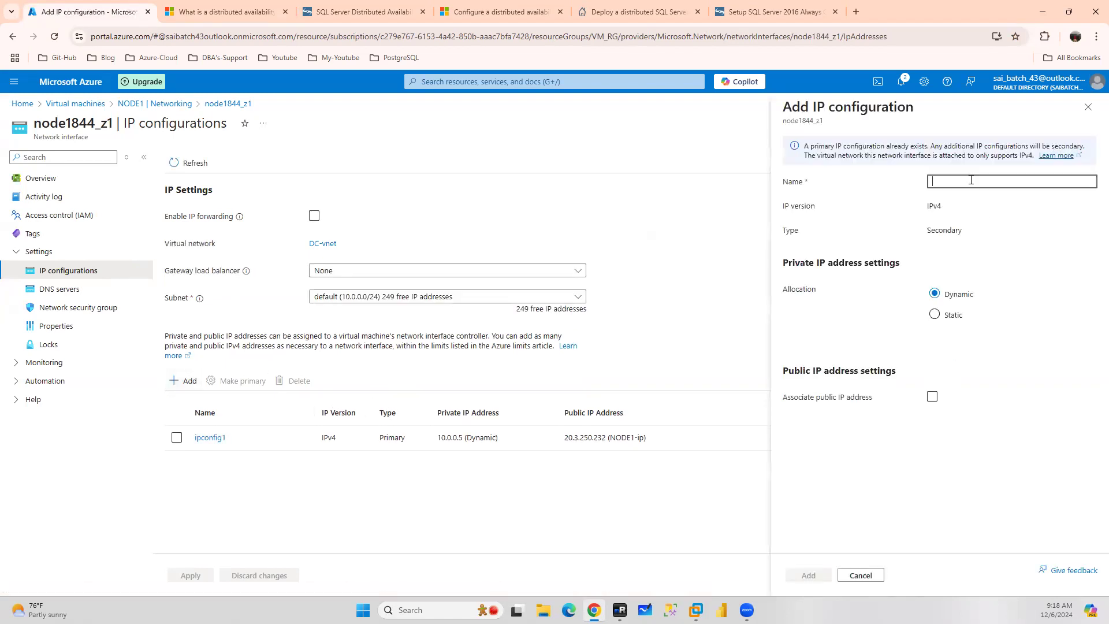
pyautogui.write('a')
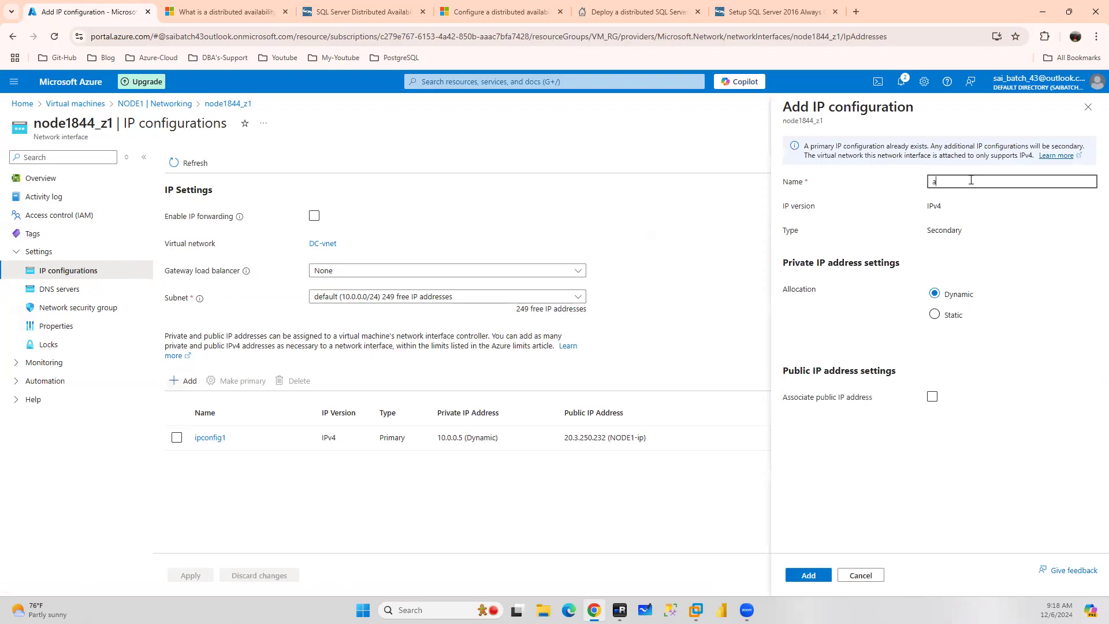
pyautogui.write('agls')
pyautogui.click(940, 316)
pyautogui.click(947, 334)
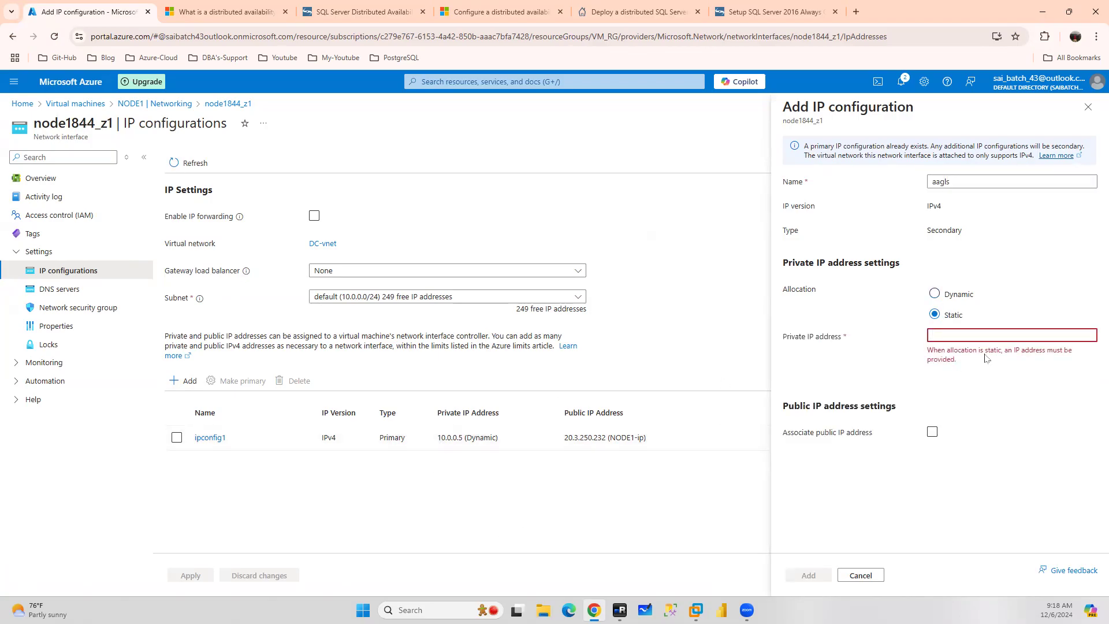
pyautogui.write('10.0.0')
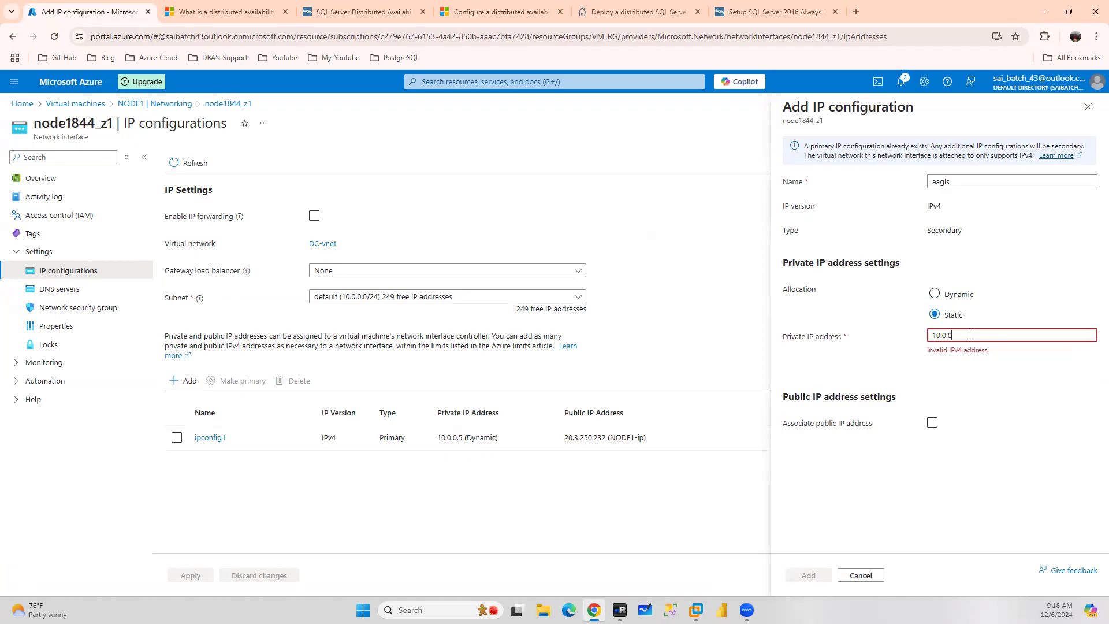
pyautogui.write('.15')
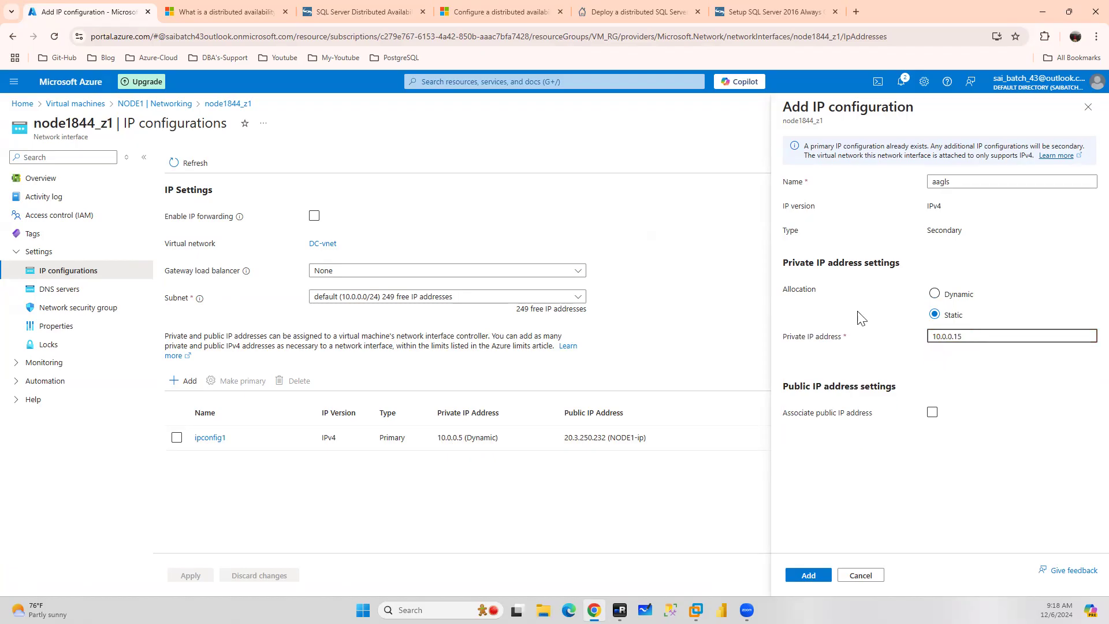
pyautogui.click(808, 577)
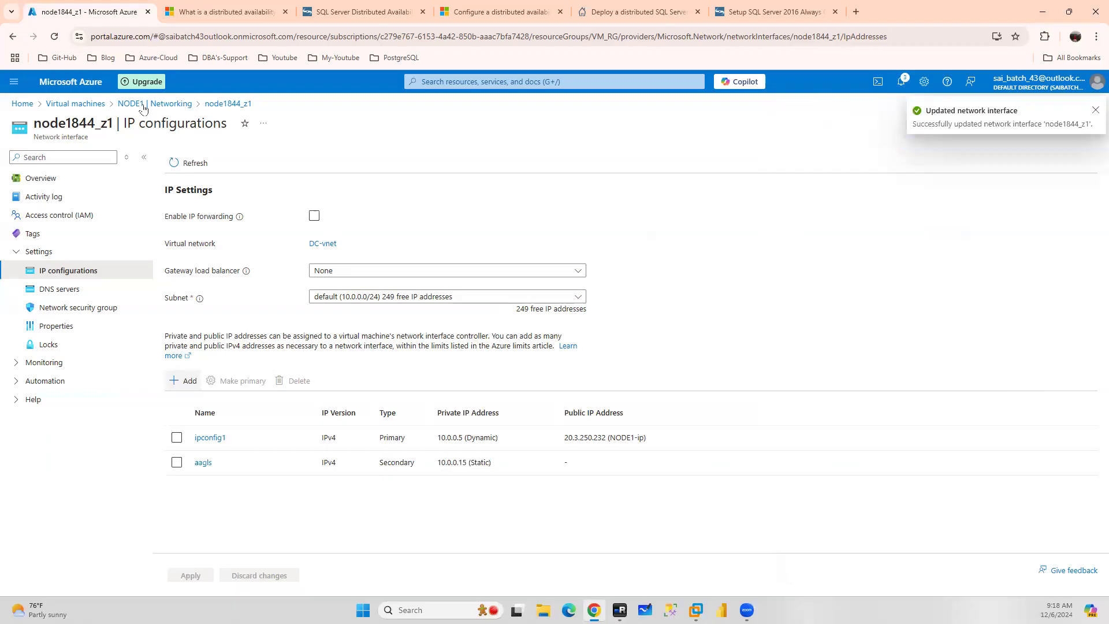
# Open the IP configurations of NODE2's network interface node241
pyautogui.click(143, 105)
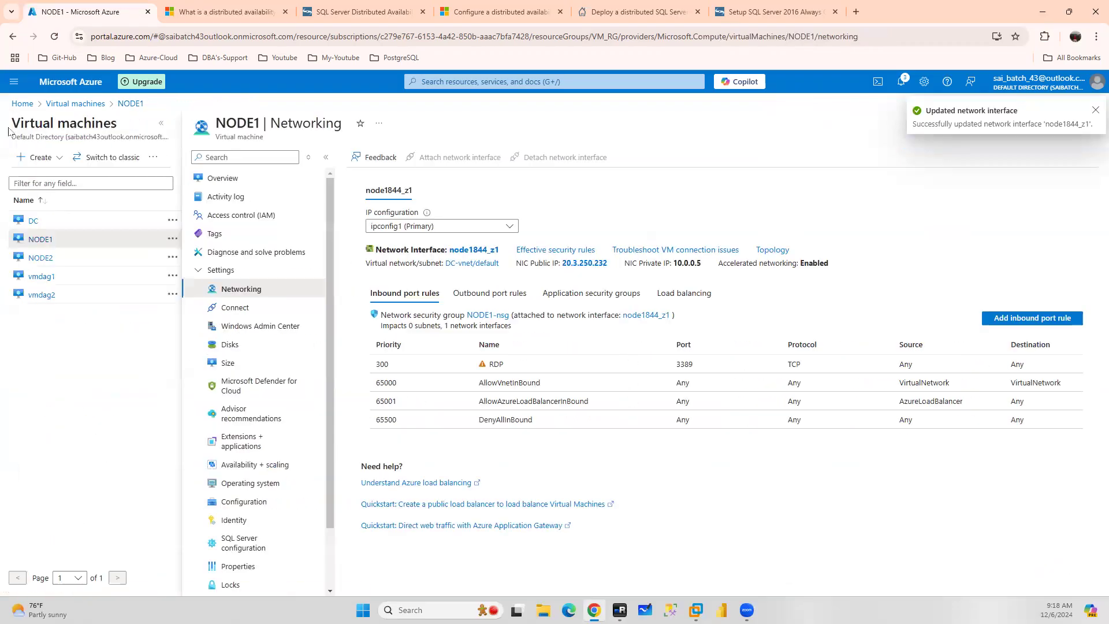
pyautogui.click(39, 259)
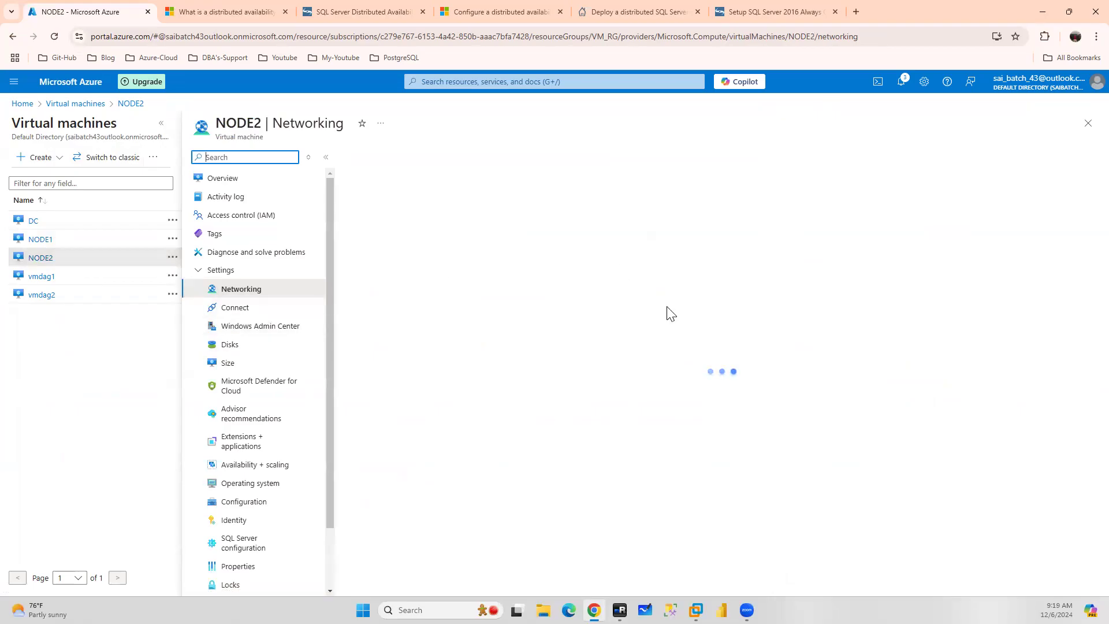
pyautogui.click(466, 252)
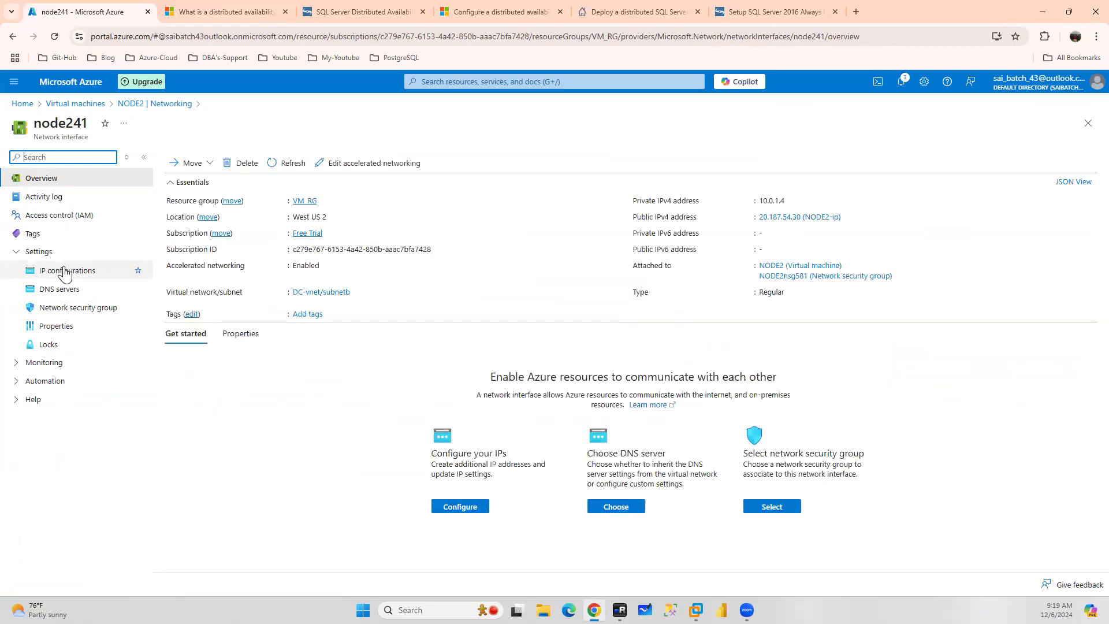
pyautogui.click(66, 271)
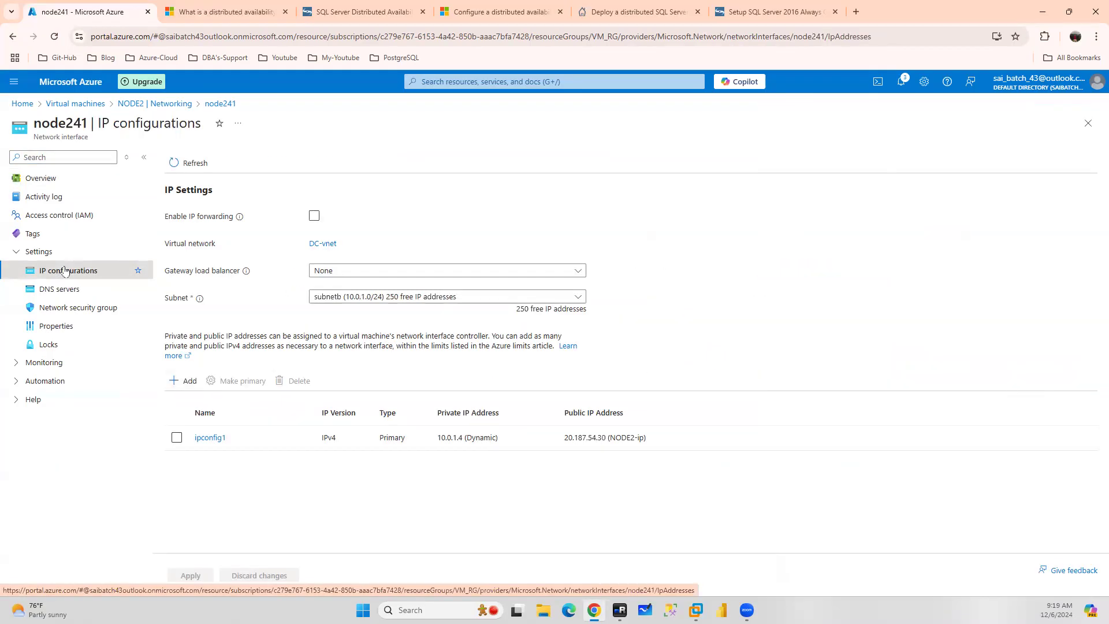
# Add a secondary IP configuration named aagls with a static private IP address of 10.0.1.15 to node241
pyautogui.click(175, 383)
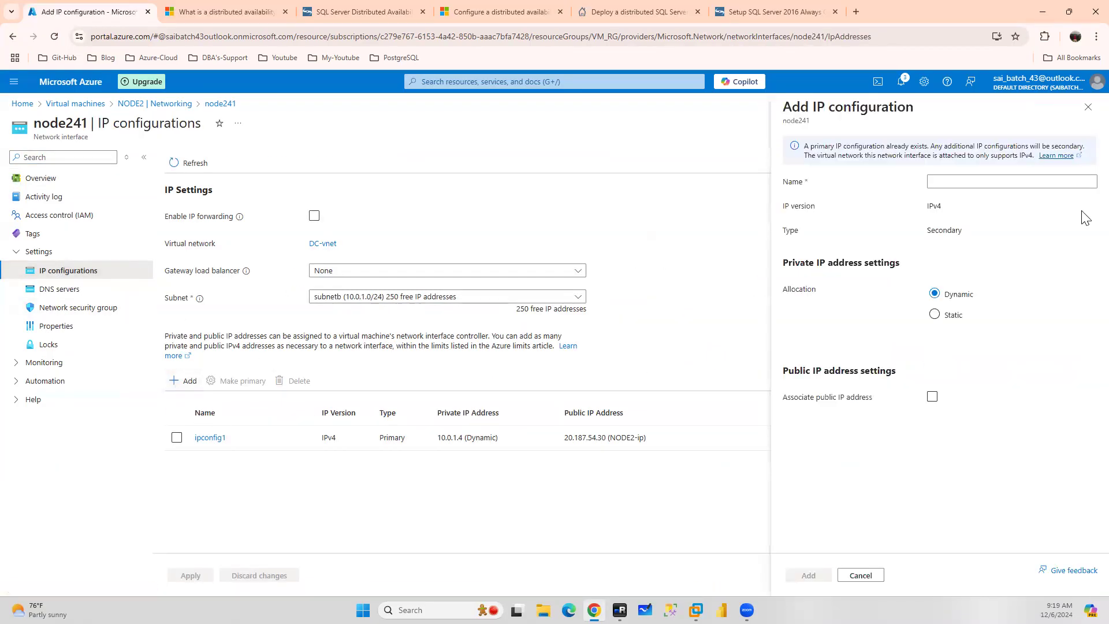
pyautogui.click(955, 180)
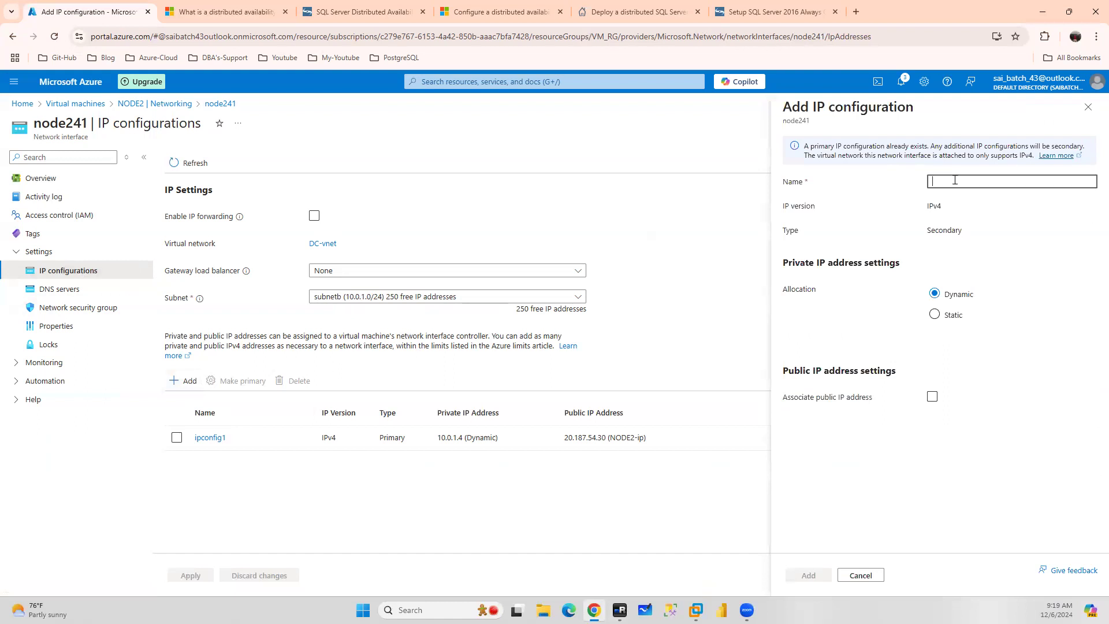
pyautogui.write('10.0')
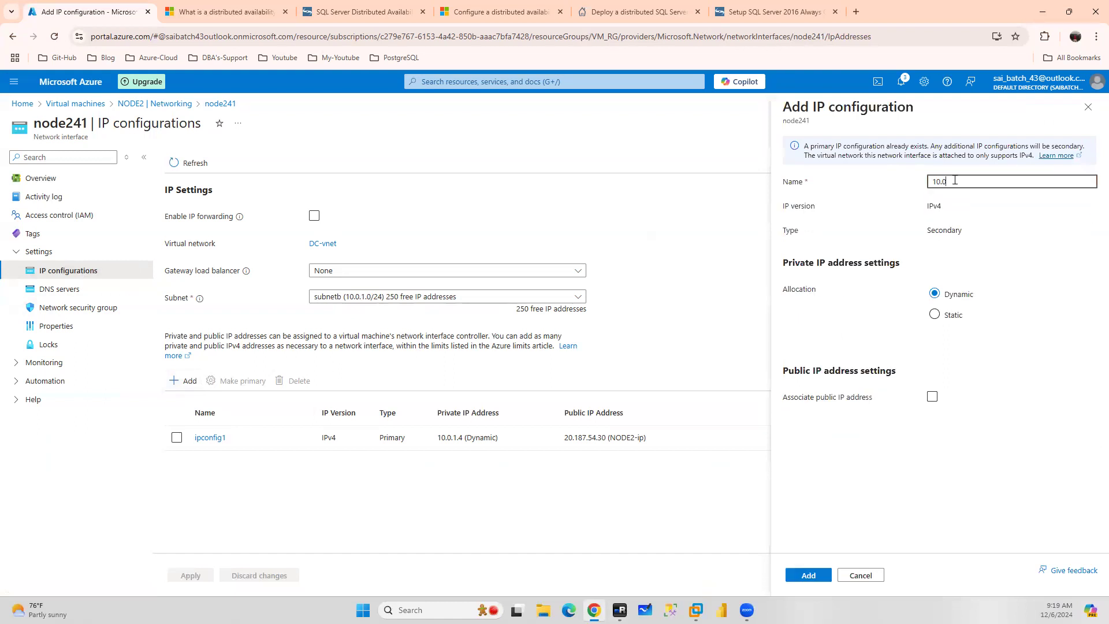
pyautogui.write('.')
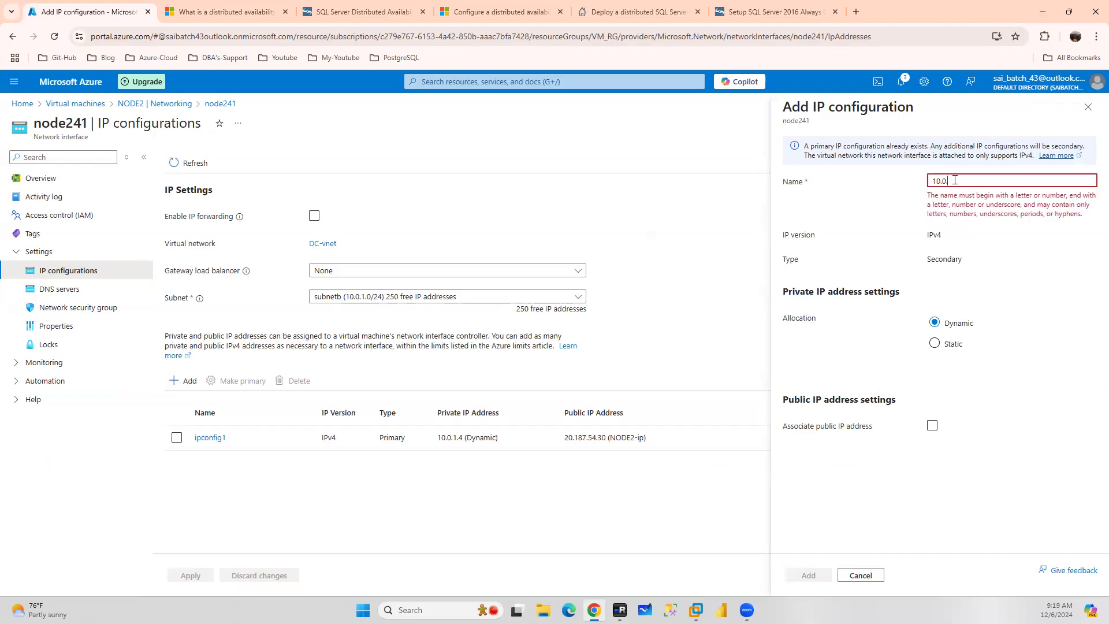
pyautogui.write('1.15')
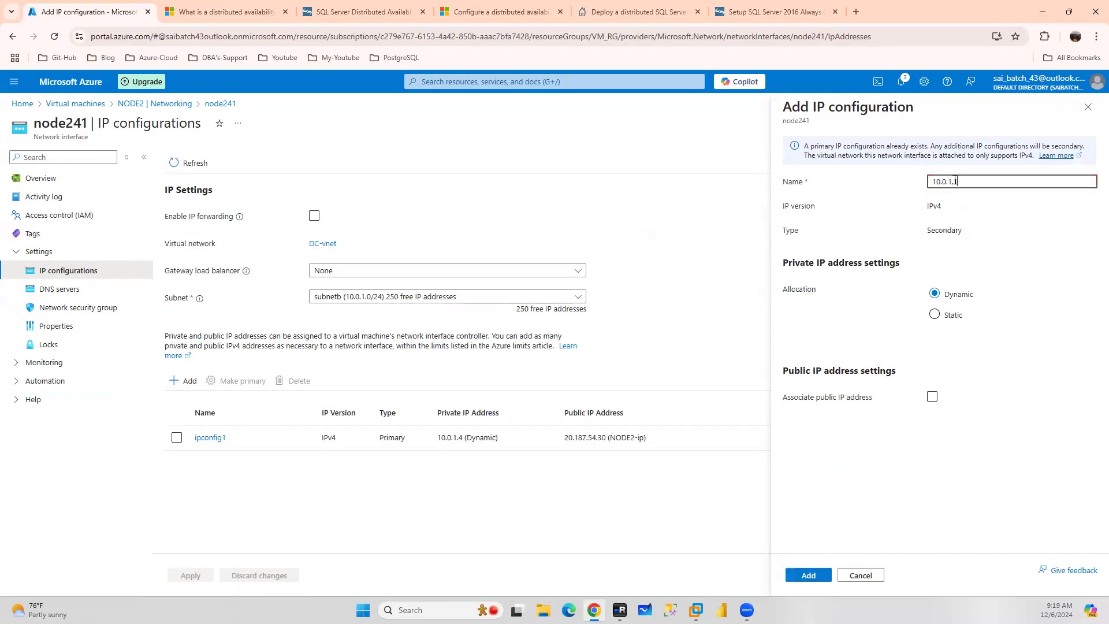
pyautogui.moveTo(973, 179); pyautogui.dragTo(865, 190)
pyautogui.press('BackSpace')
pyautogui.write('aagls')
pyautogui.click(934, 315)
pyautogui.click(946, 336)
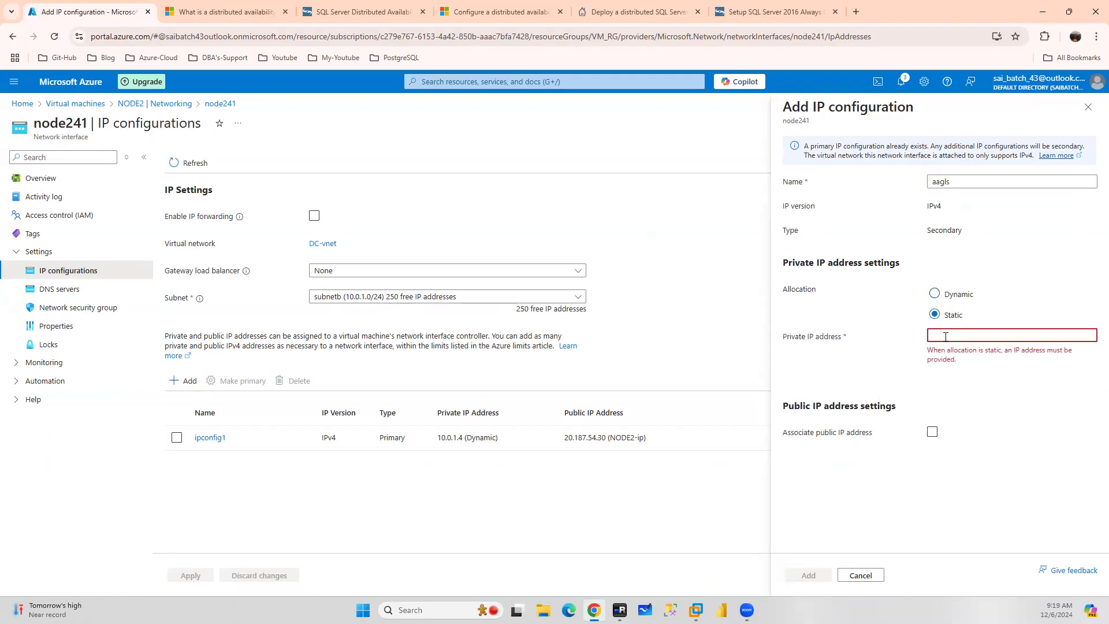
pyautogui.write('Hi All, Good morning 🙂 The bridge is')
pyautogui.moveTo(1071, 334); pyautogui.dragTo(870, 341)
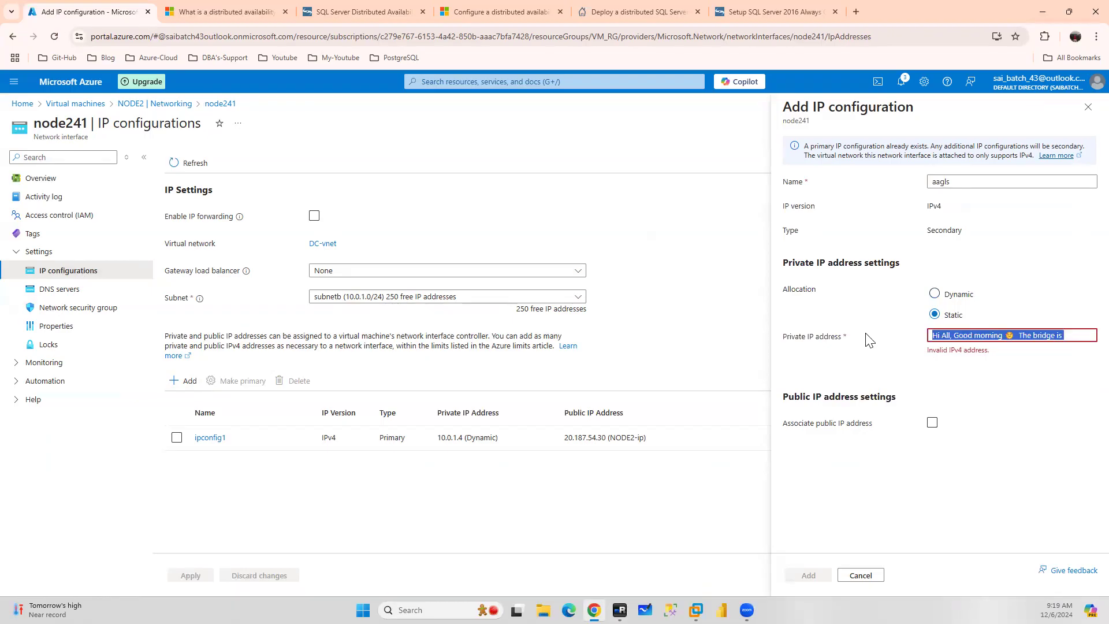
pyautogui.press('BackSpace')
pyautogui.write('10.0')
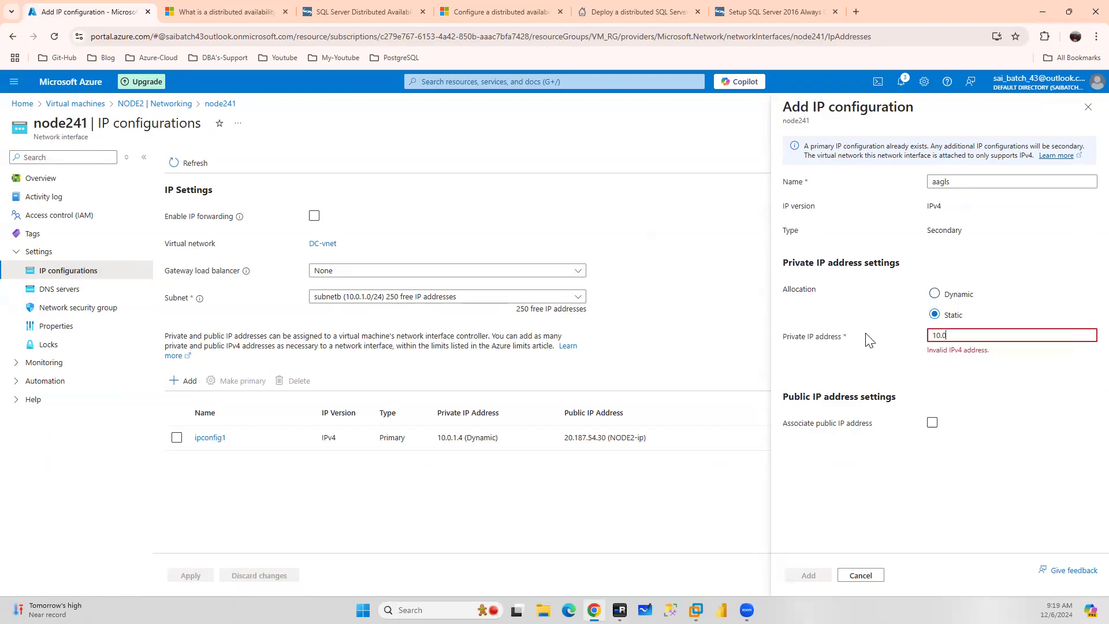
pyautogui.write('.1.15')
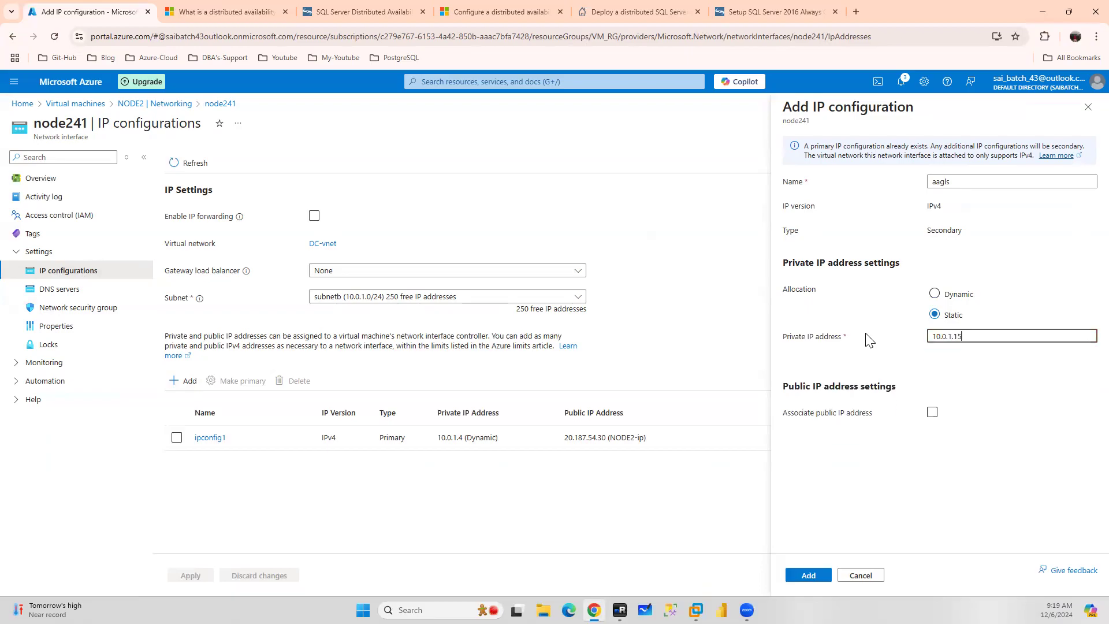
pyautogui.click(800, 575)
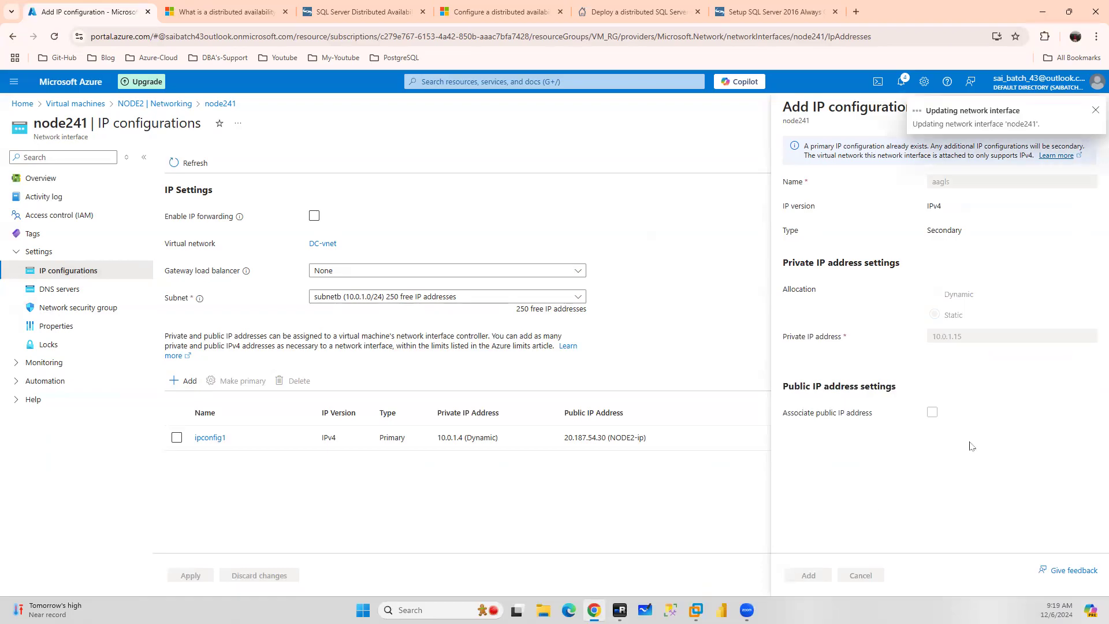
# Switch to NODE1's remote session and close the DAGLS1 listener properties dialog
pyautogui.click(619, 610)
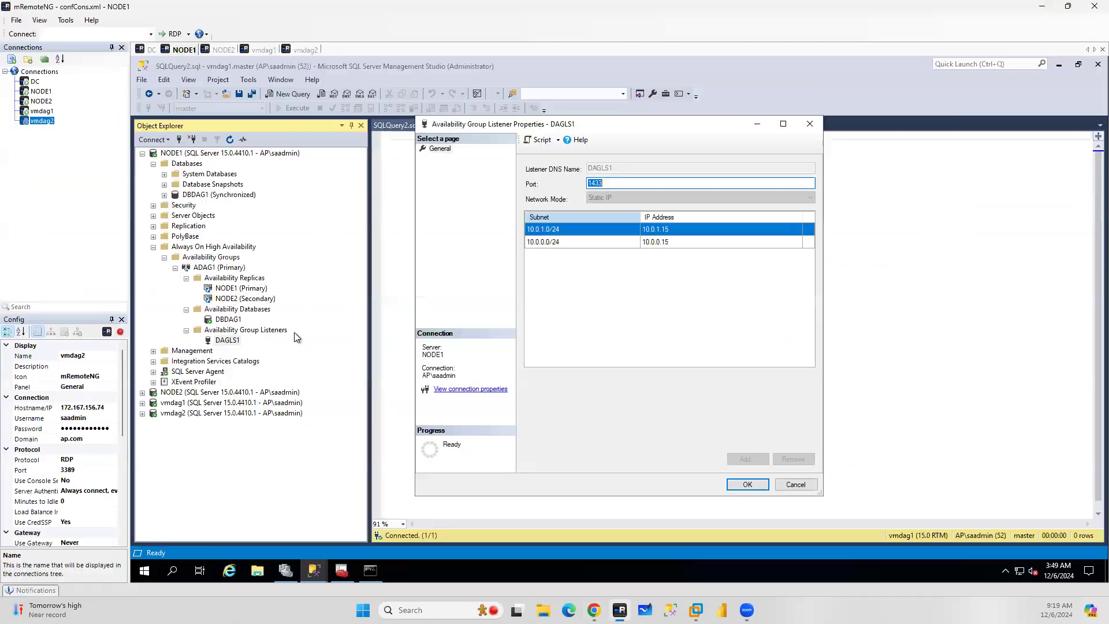
pyautogui.click(797, 485)
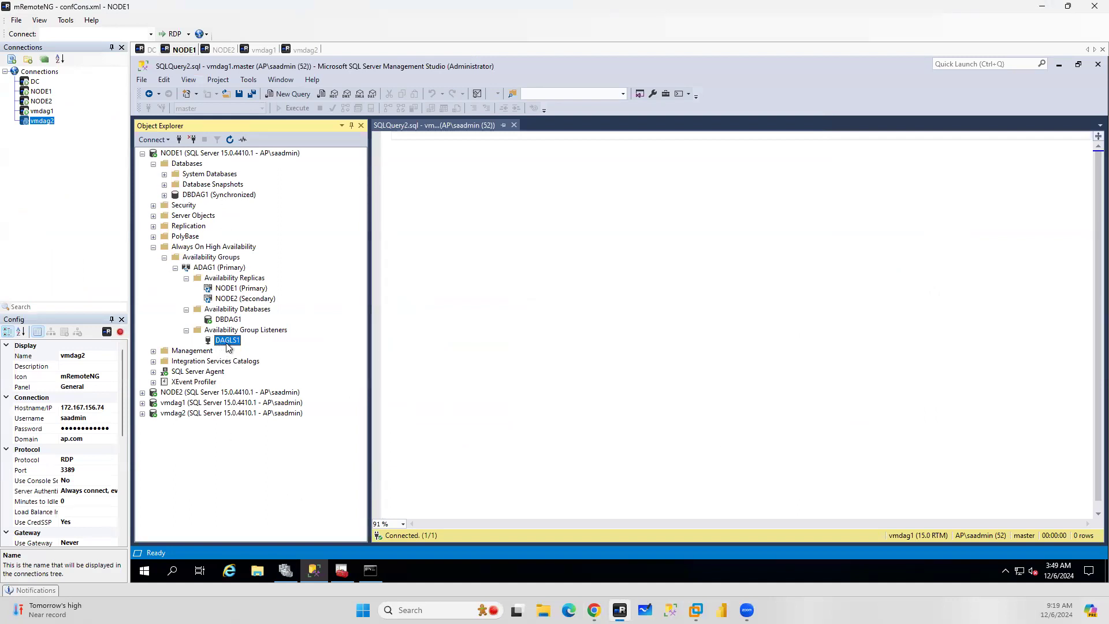
# In the NODE1 command prompt, end the current sqlcmd session and connect with sqlcmd -S DAGLS1 -E
pyautogui.click(373, 575)
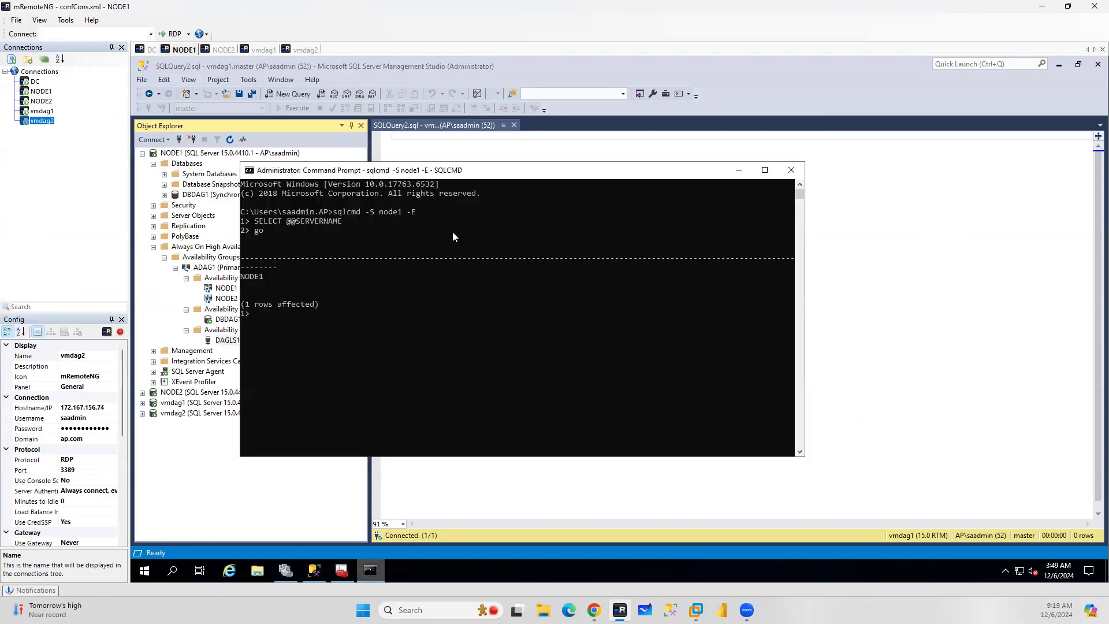
pyautogui.hotkey('ctrl', 'c')
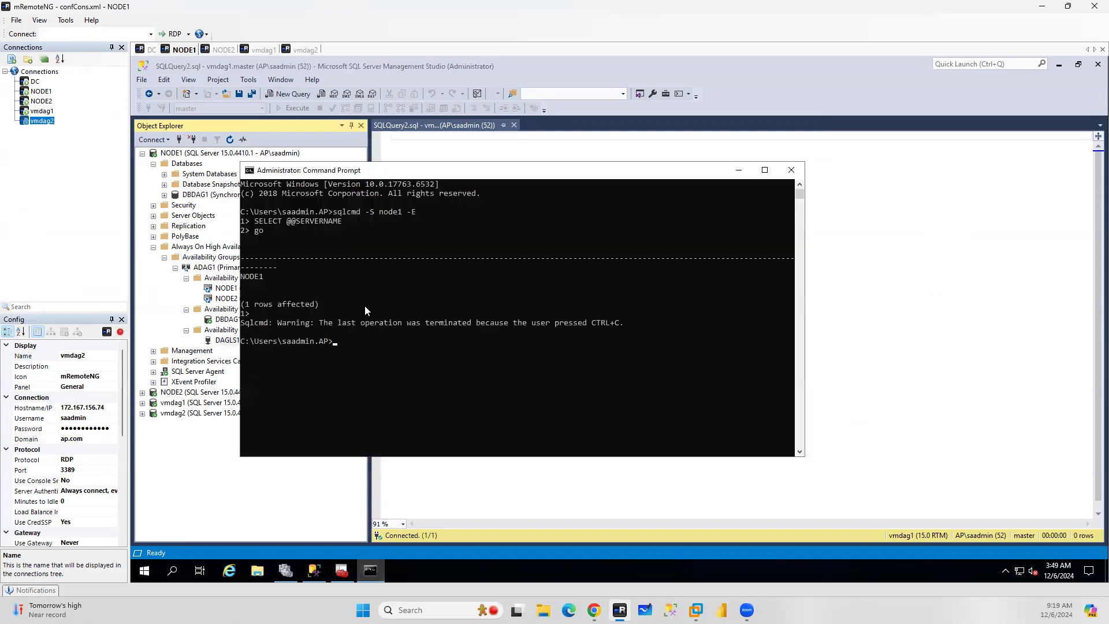
pyautogui.write('sqlcmd -S DAGLS1 -E')
pyautogui.press('Return')
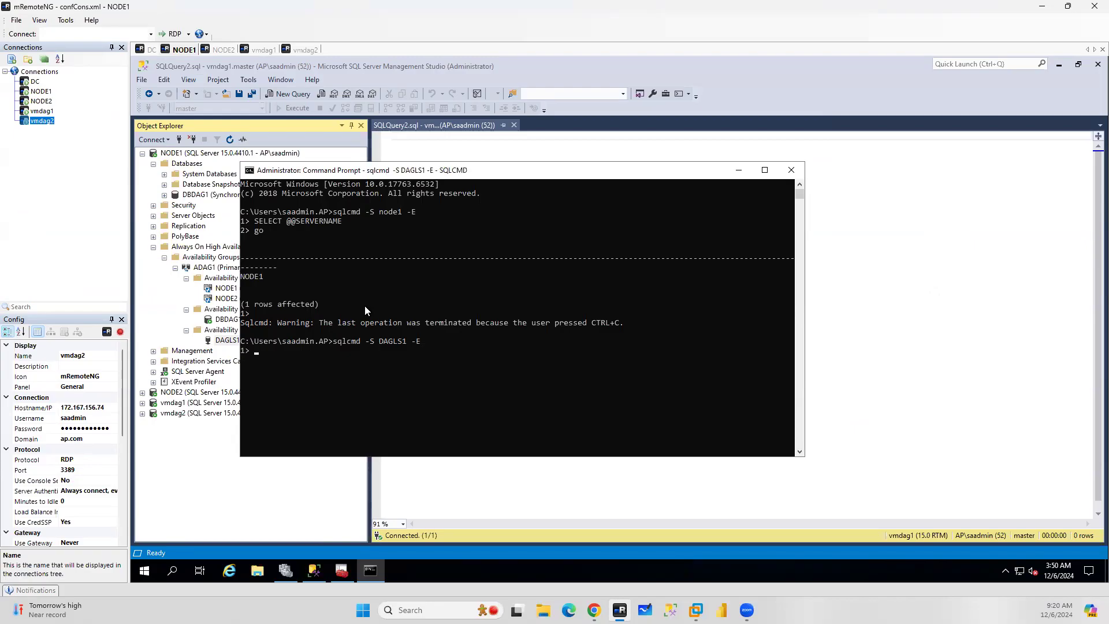
pyautogui.write('SE')
pyautogui.press('BackSpace')
pyautogui.write('elect')
pyautogui.press('BackSpace')
pyautogui.press('BackSpace')
pyautogui.press('BackSpace')
pyautogui.press('BackSpace')
pyautogui.press('BackSpace')
pyautogui.press('BackSpace')
pyautogui.press('BackSpace')
# On NODE2, close SQL Server Configuration Manager, open a command prompt and run sqlcmd -S DAGLS1 -E
pyautogui.click(220, 51)
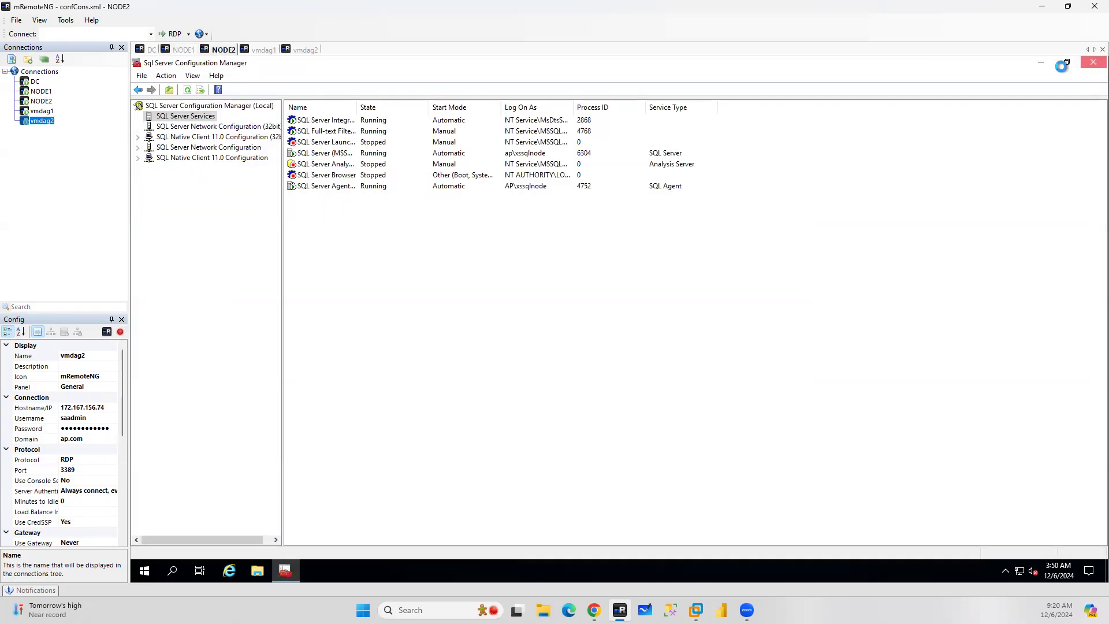
pyautogui.click(1083, 62)
pyautogui.click(169, 577)
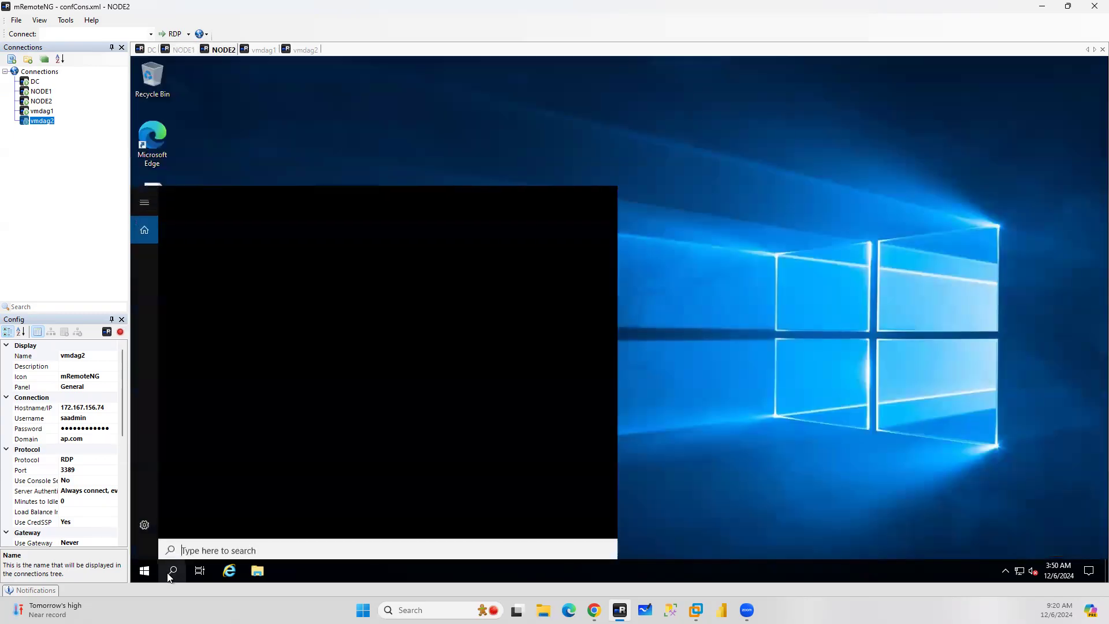
pyautogui.write('cmd')
pyautogui.click(173, 242)
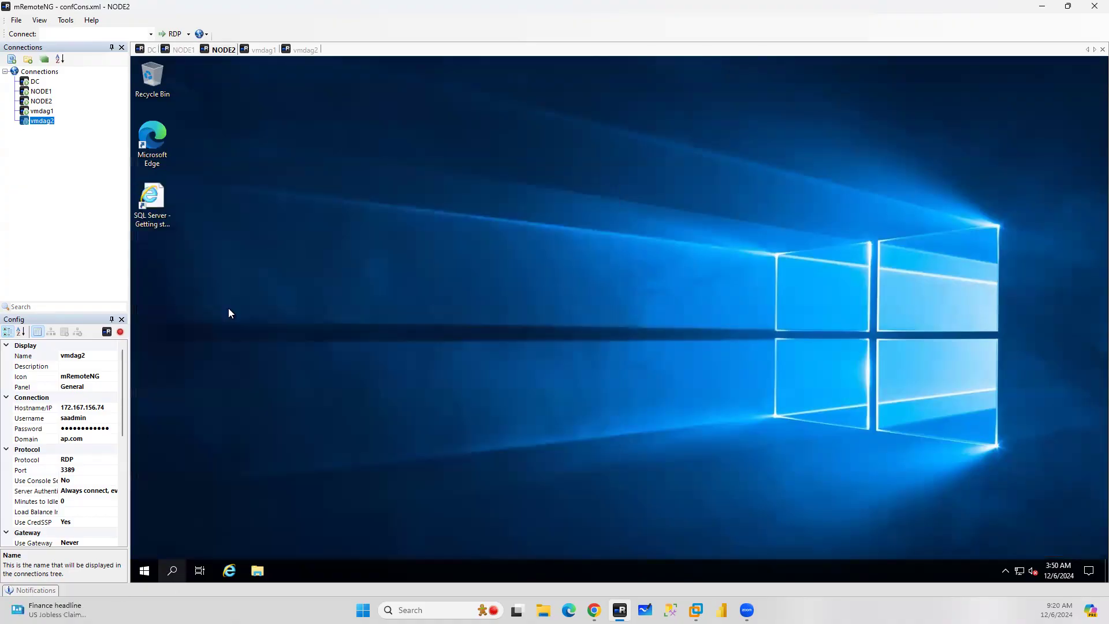
pyautogui.write('sqlcmd -')
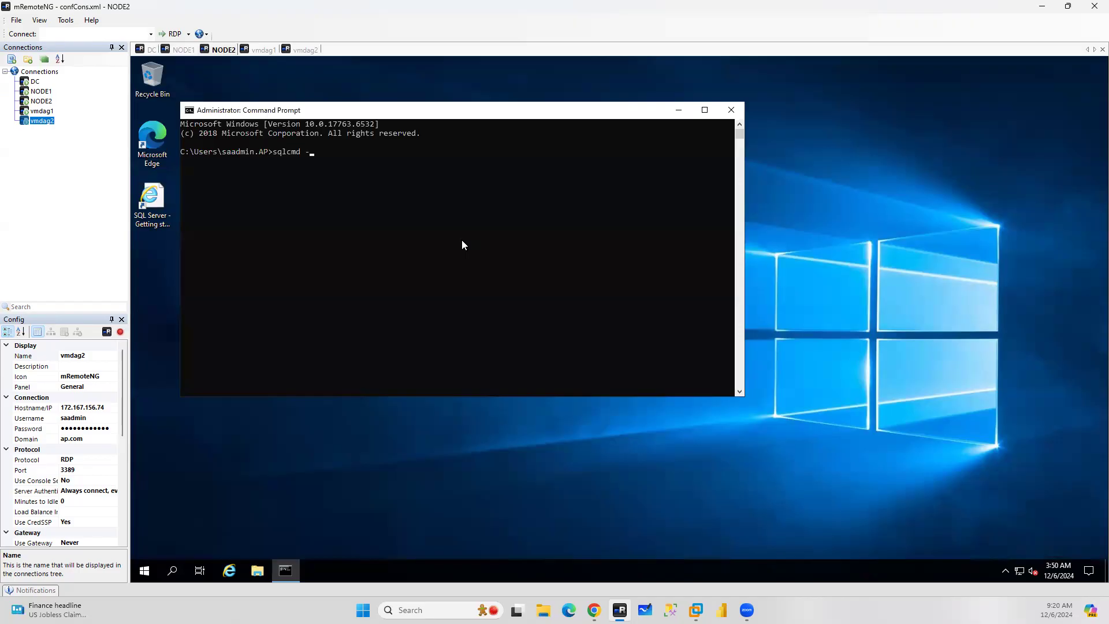
pyautogui.write('S DAGLS1 -E')
pyautogui.press('Return')
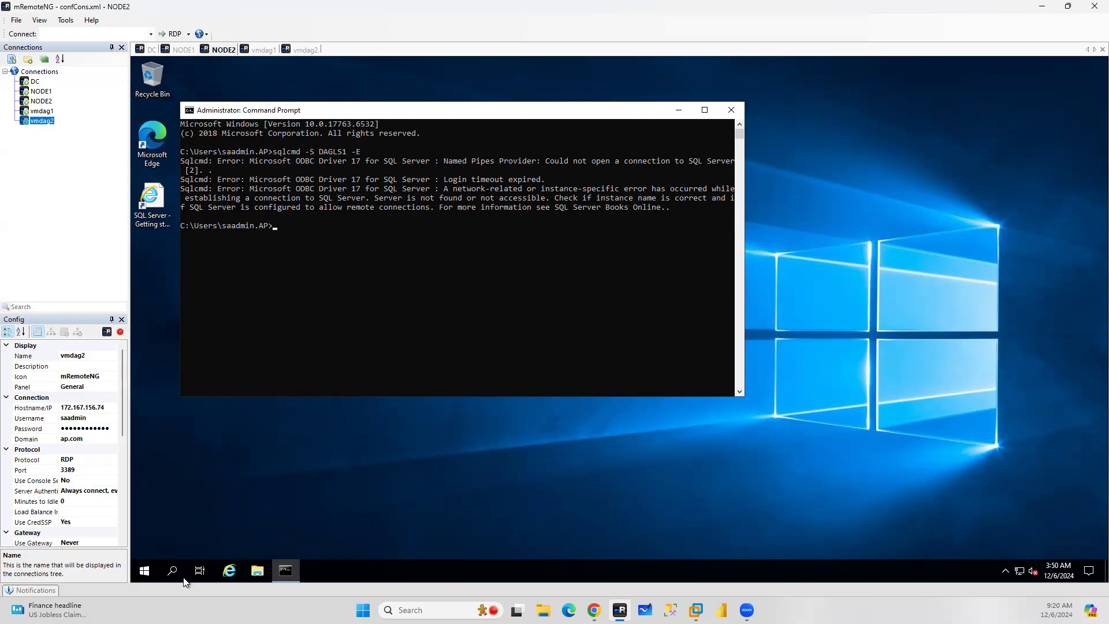
# Launch SQL Server Management Studio 20 on NODE2
pyautogui.click(165, 569)
pyautogui.write('ssms')
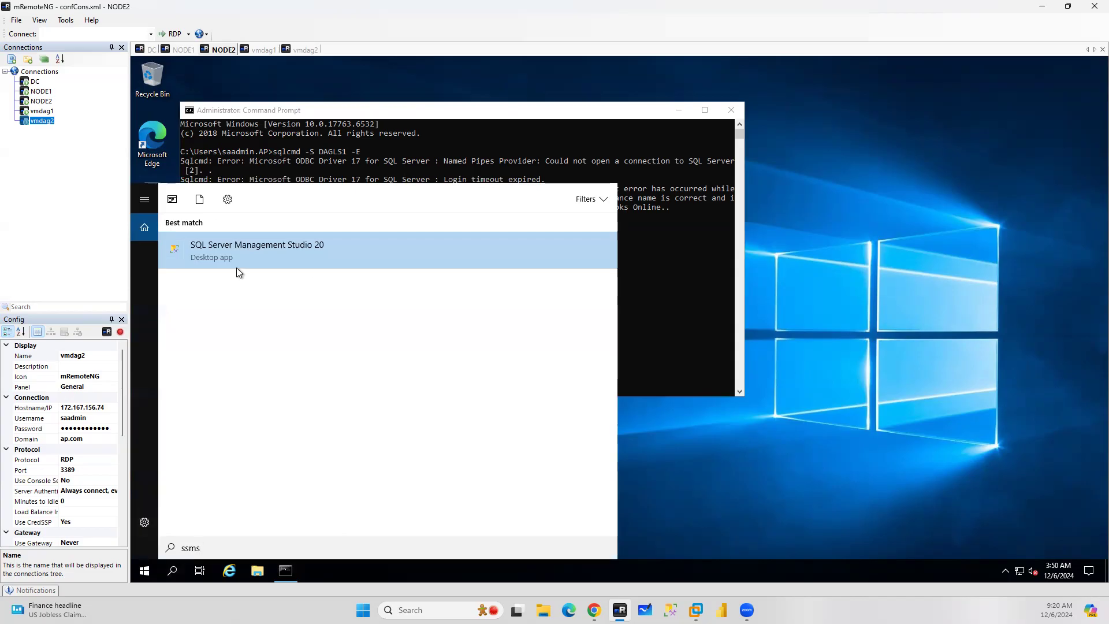
pyautogui.click(237, 268)
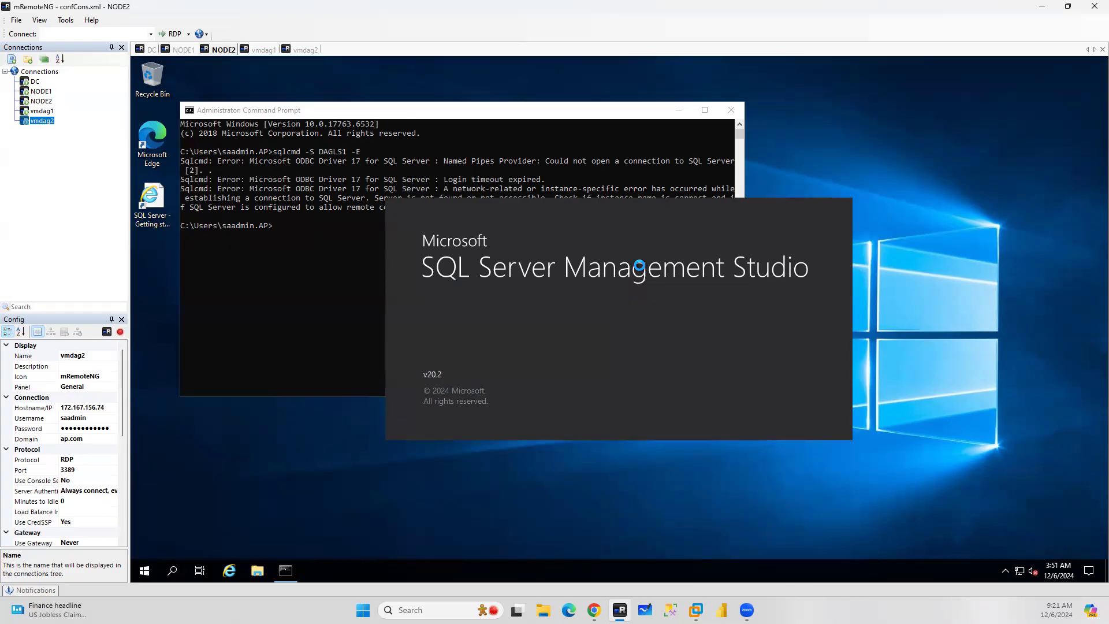
# In NODE2's command prompt, connect with sqlcmd -S 10.0.1.15 -E
pyautogui.click(280, 227)
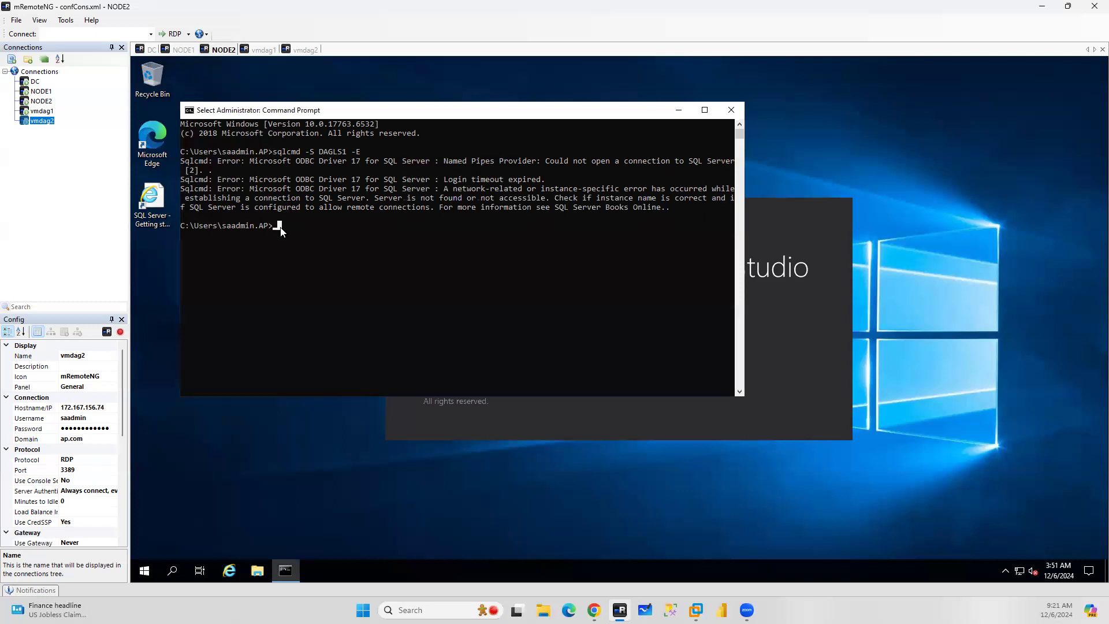
pyautogui.press('Escape')
pyautogui.write('sqlcmd')
pyautogui.write('-S 10')
pyautogui.write('01.15')
pyautogui.press('BackSpace')
pyautogui.press('BackSpace')
pyautogui.press('BackSpace')
pyautogui.press('BackSpace')
pyautogui.press('BackSpace')
pyautogui.write('.0.1.15 -E')
pyautogui.press('Return')
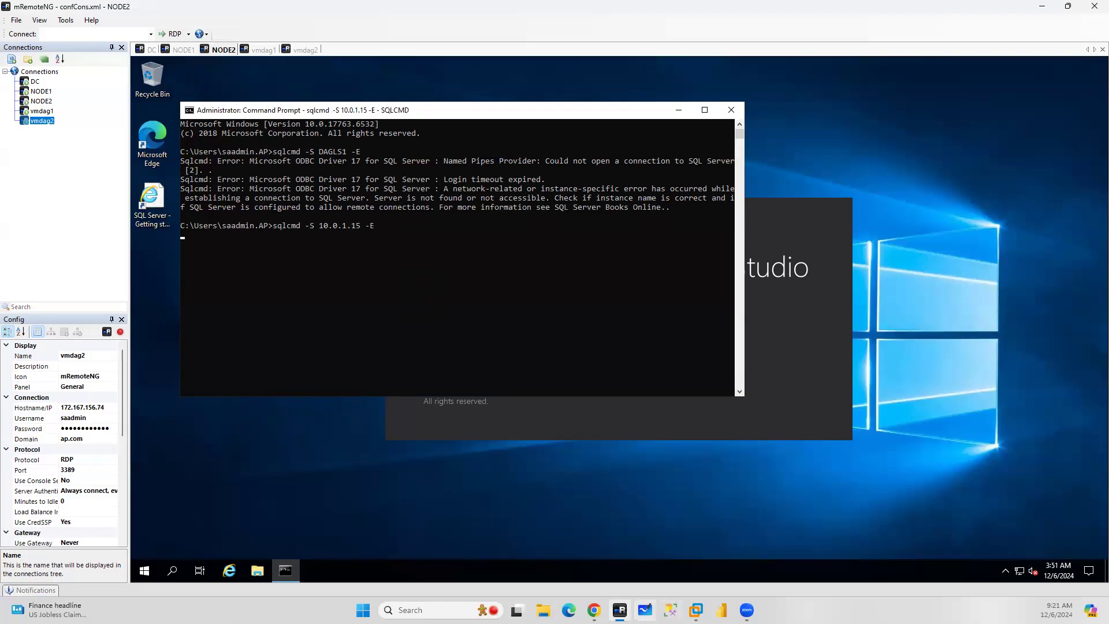
# Close the sqlcmd command prompt window on NODE1
pyautogui.hotkey('alt', 'Tab')
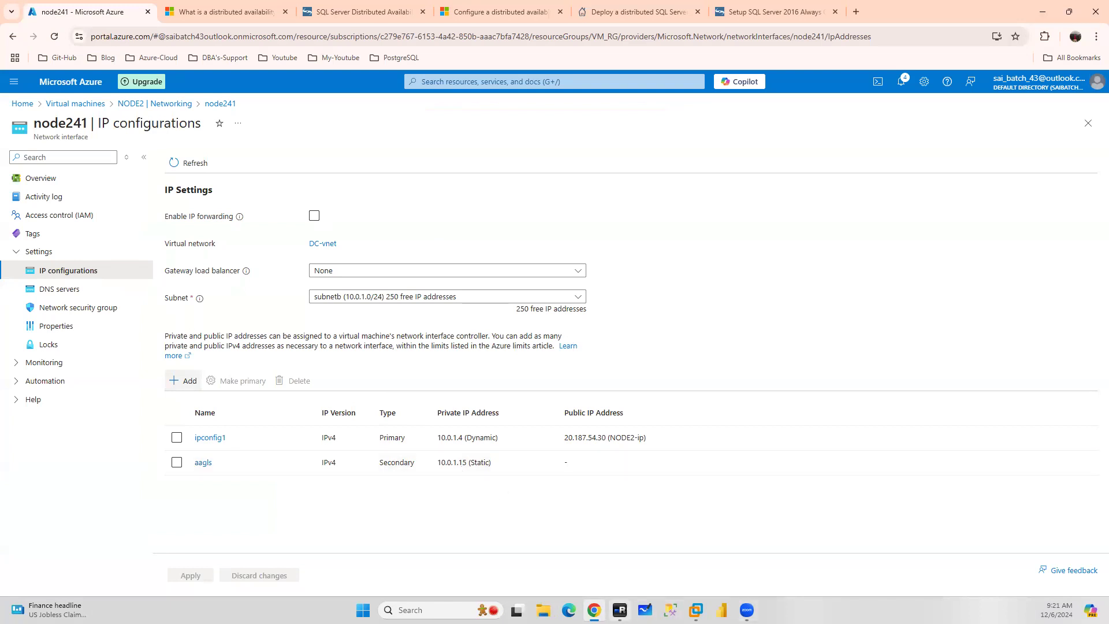
pyautogui.hotkey('alt', 'Tab')
pyautogui.click(186, 52)
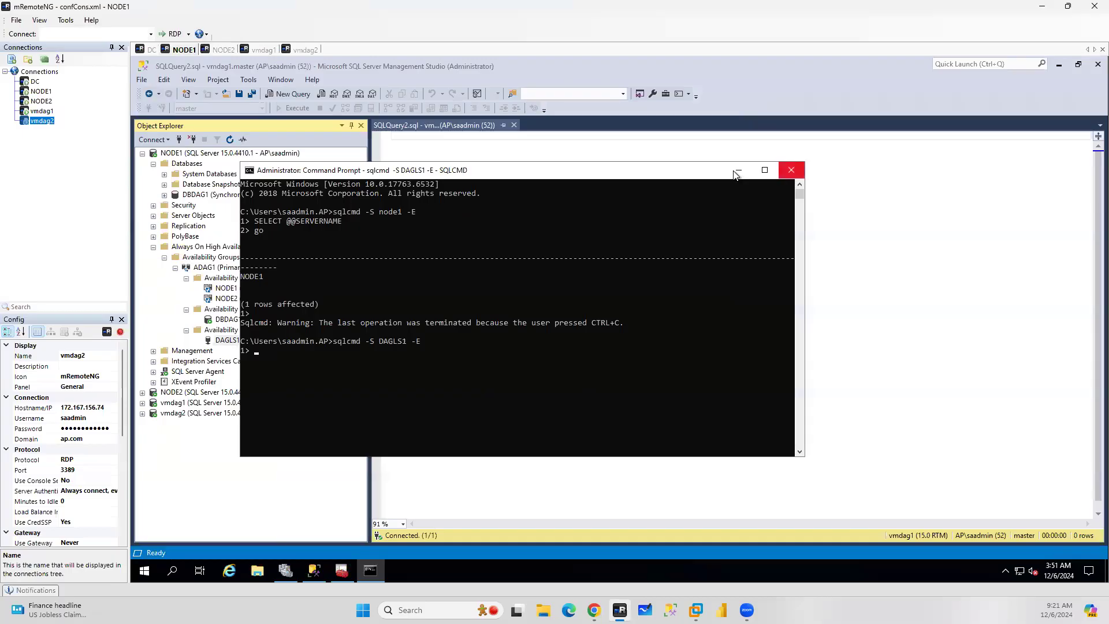
pyautogui.click(791, 170)
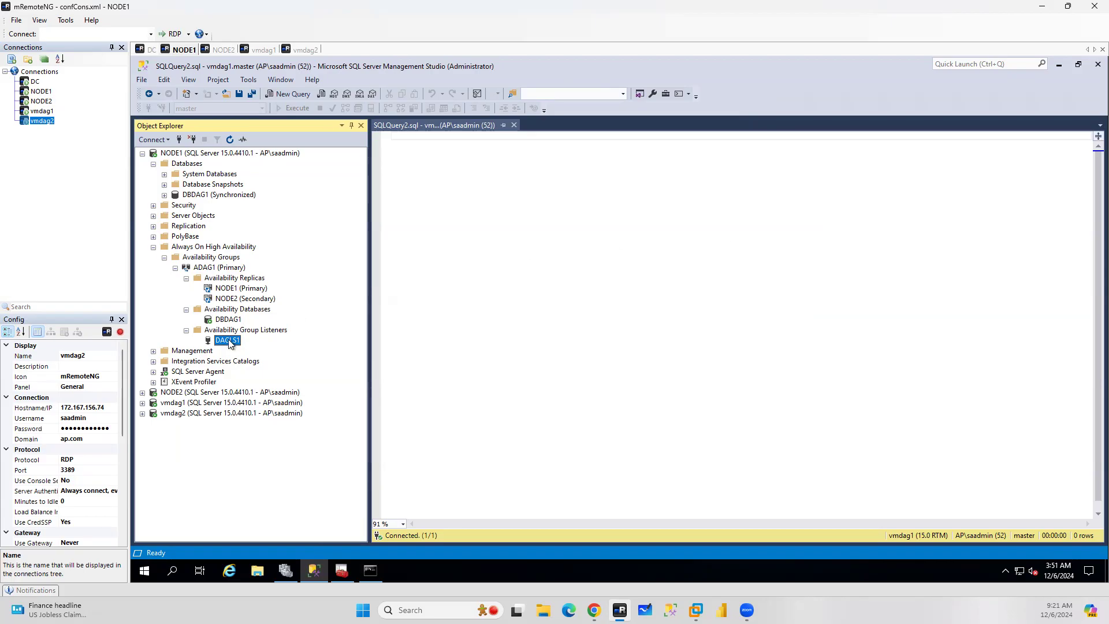
# Open the DAGLS1 listener properties to review its subnets and IP addresses, then close the dialog
pyautogui.rightClick(230, 342)
pyautogui.click(272, 408)
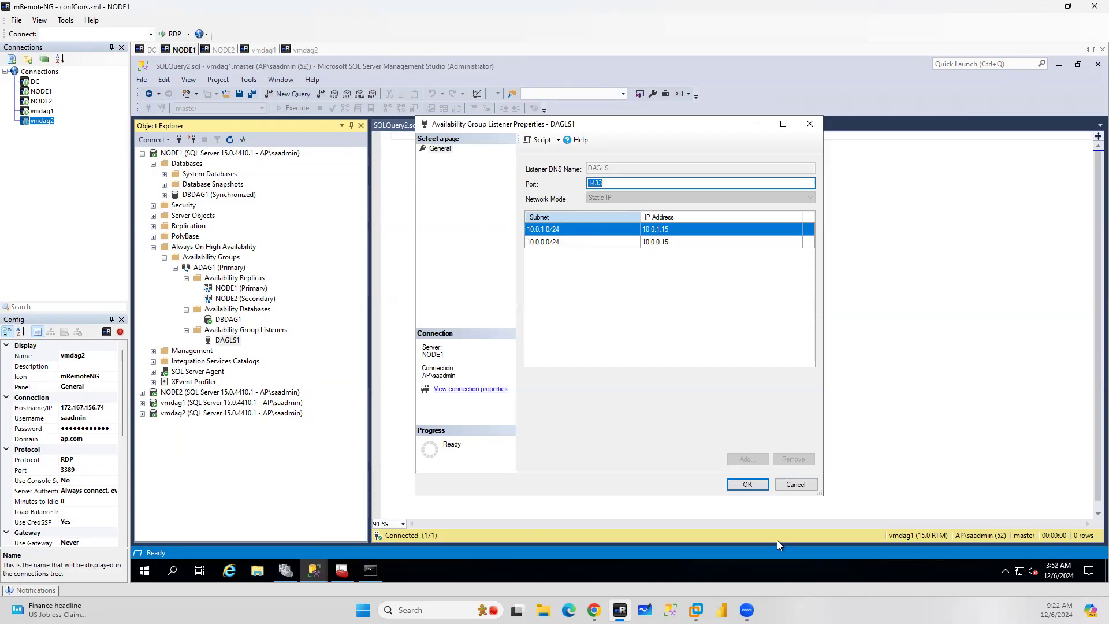
pyautogui.click(795, 485)
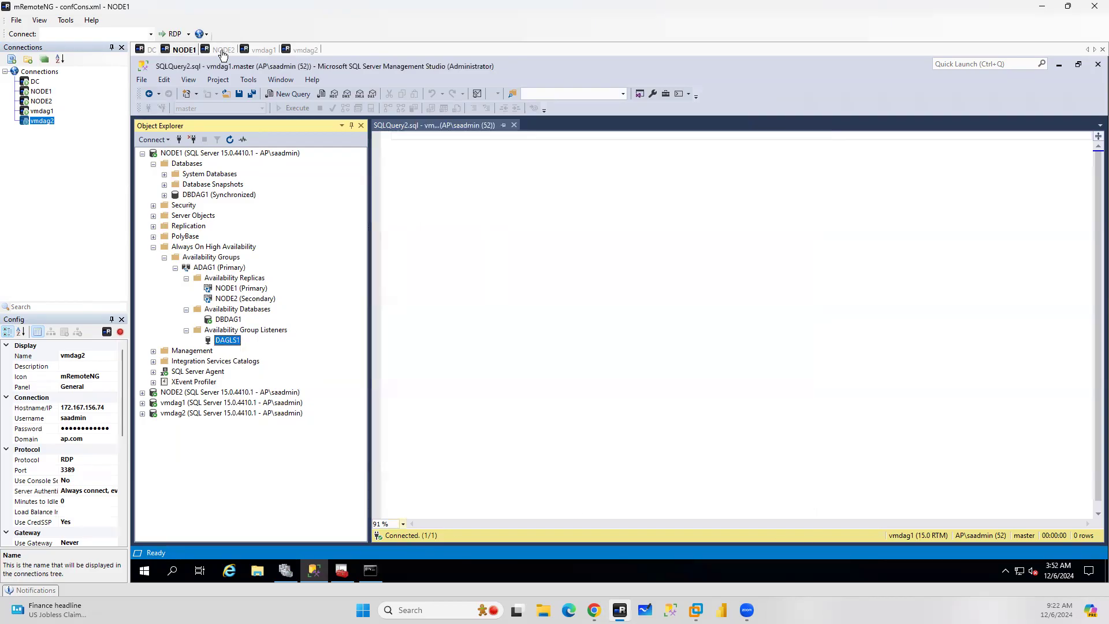
# On NODE2, start a new server connection to DAGLS1 using Windows Authentication with Optional encryption
pyautogui.click(223, 50)
pyautogui.click(729, 110)
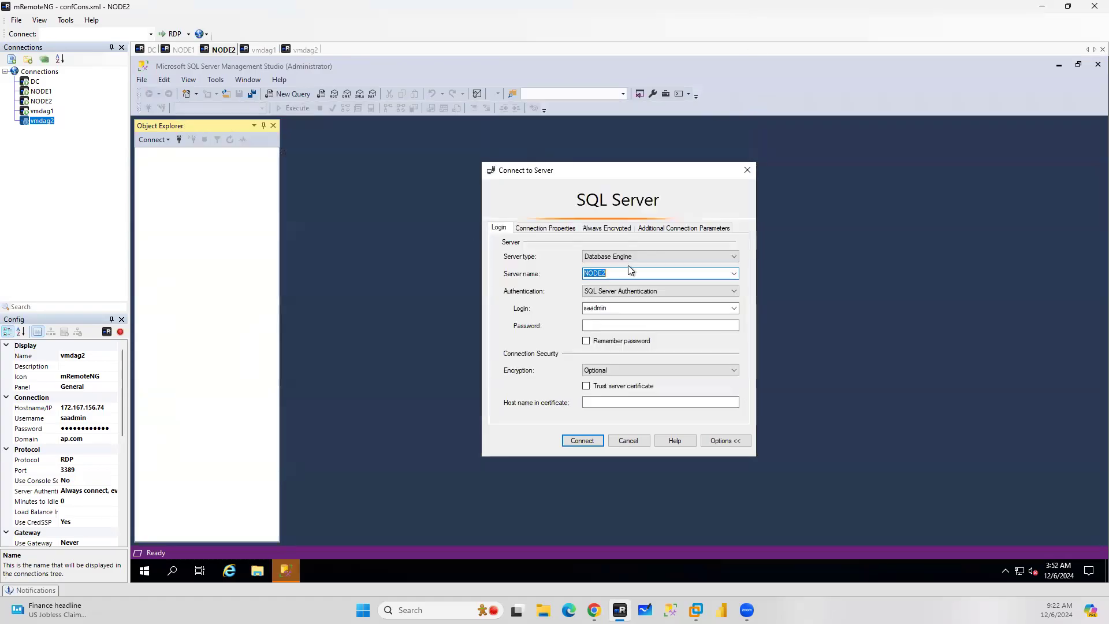
pyautogui.click(627, 291)
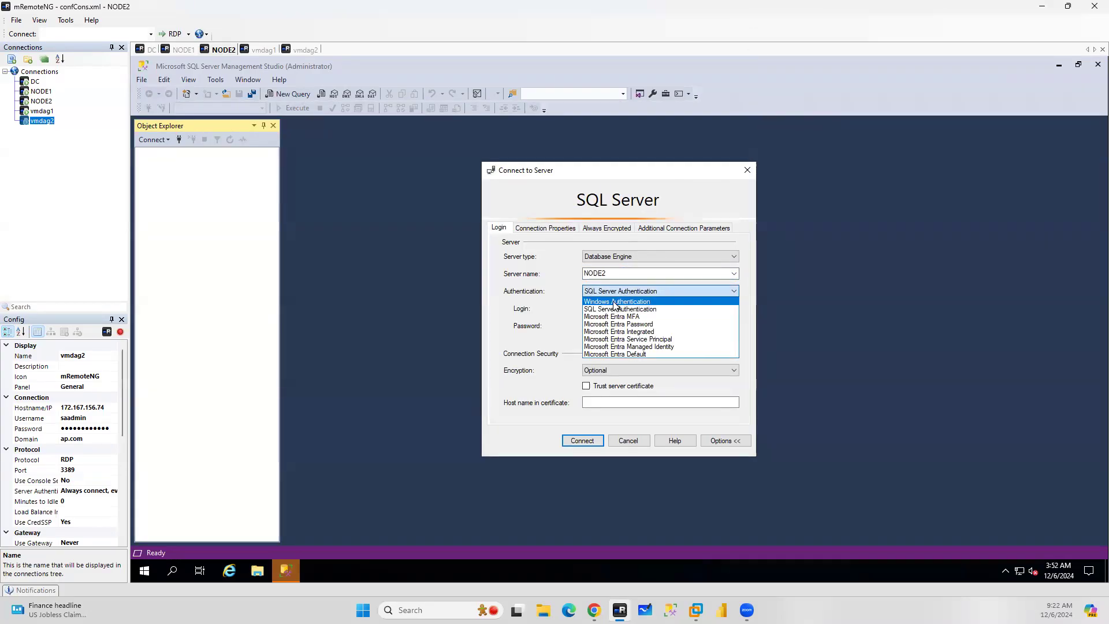
pyautogui.click(616, 302)
pyautogui.doubleClick(612, 273)
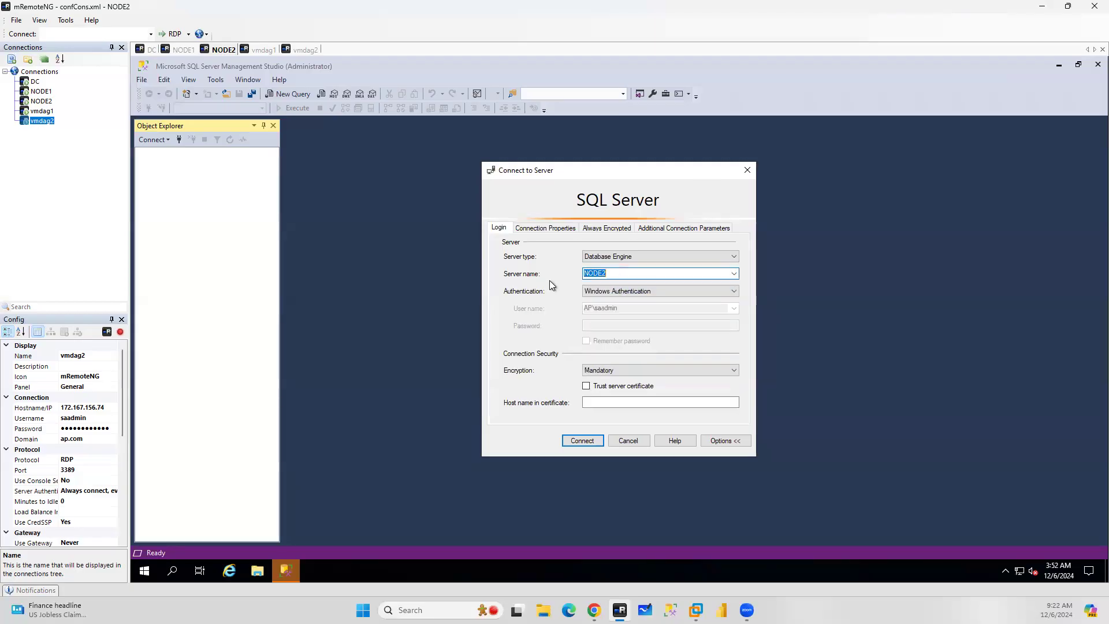
pyautogui.write('DAGLS1')
pyautogui.click(599, 372)
pyautogui.click(598, 388)
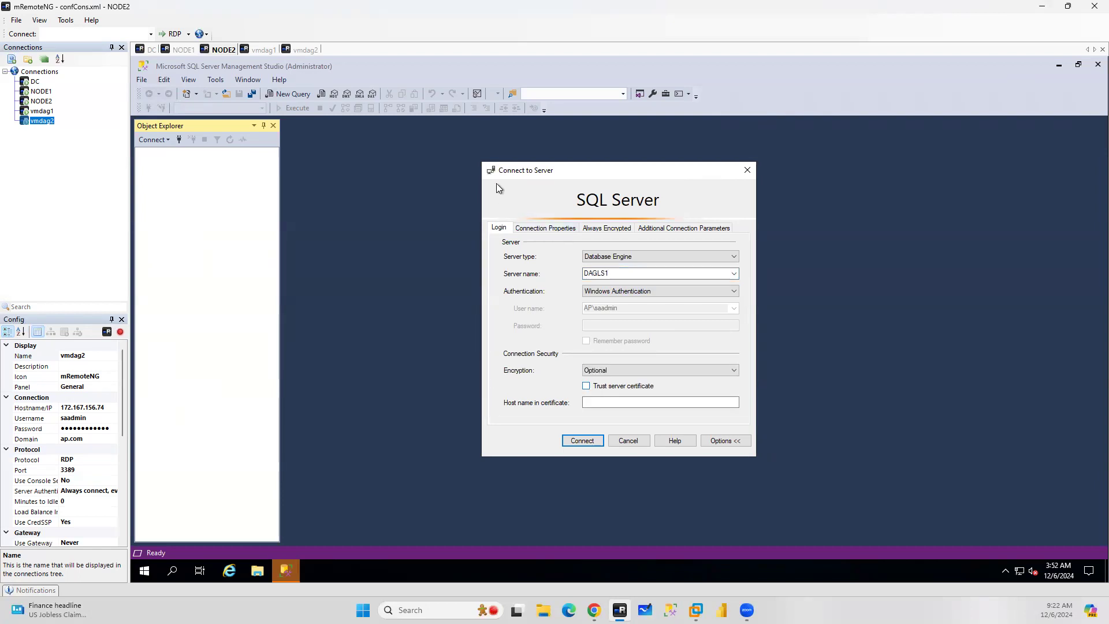
# Set the connection's database to DBDAG1 and connect to the DAGLS1 listener
pyautogui.click(545, 228)
pyautogui.click(612, 266)
pyautogui.click(147, 51)
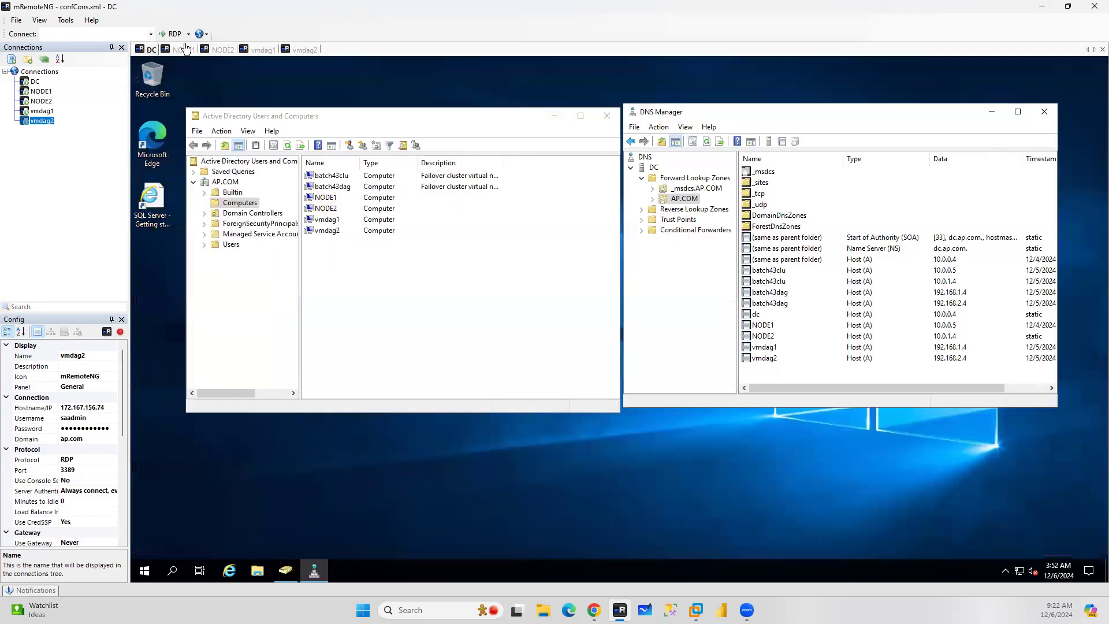
pyautogui.click(184, 50)
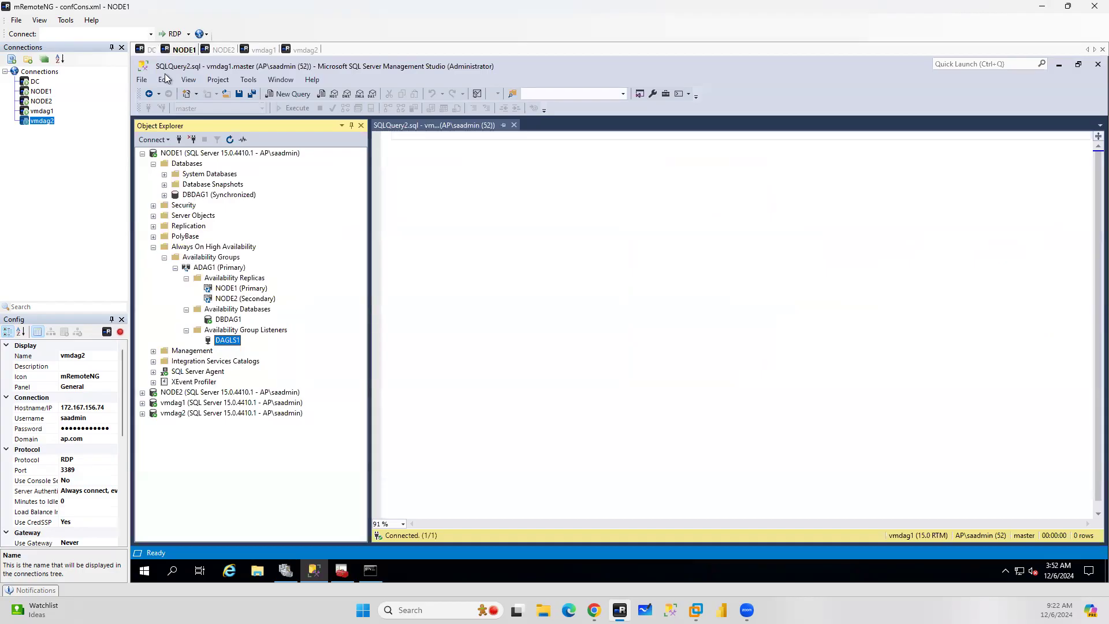
pyautogui.click(223, 50)
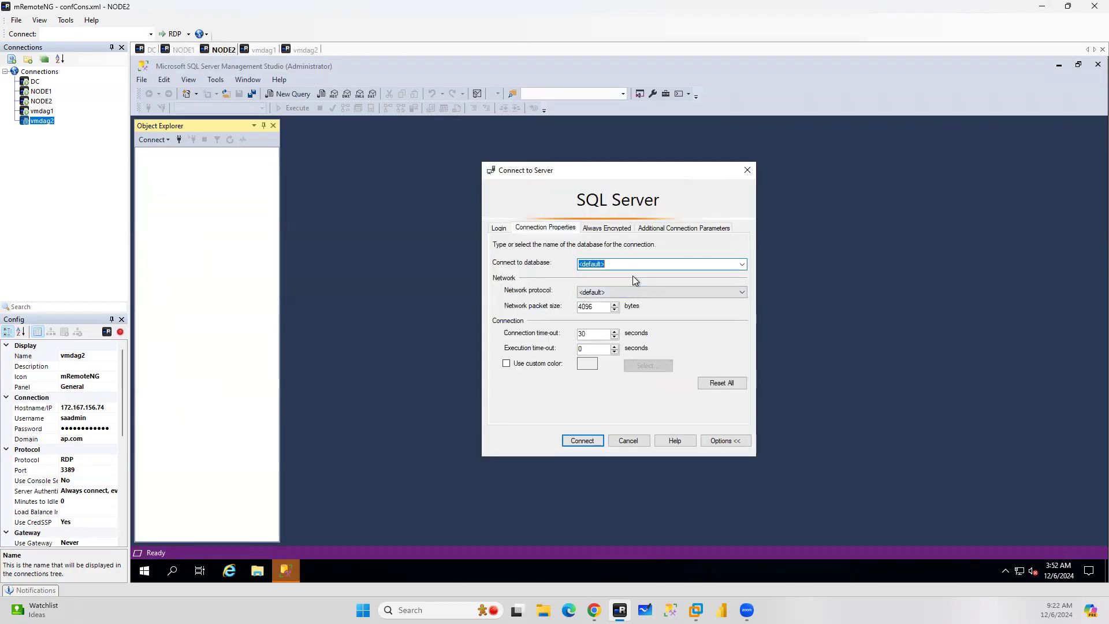
pyautogui.press('BackSpace')
pyautogui.write('DBDAG1')
pyautogui.click(499, 228)
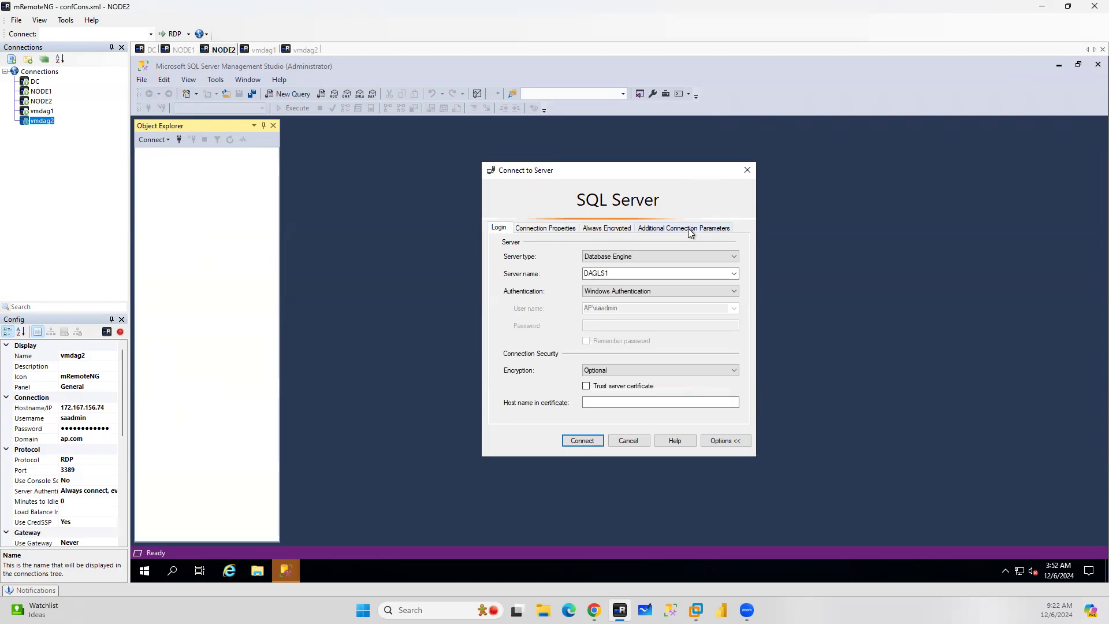
pyautogui.click(582, 441)
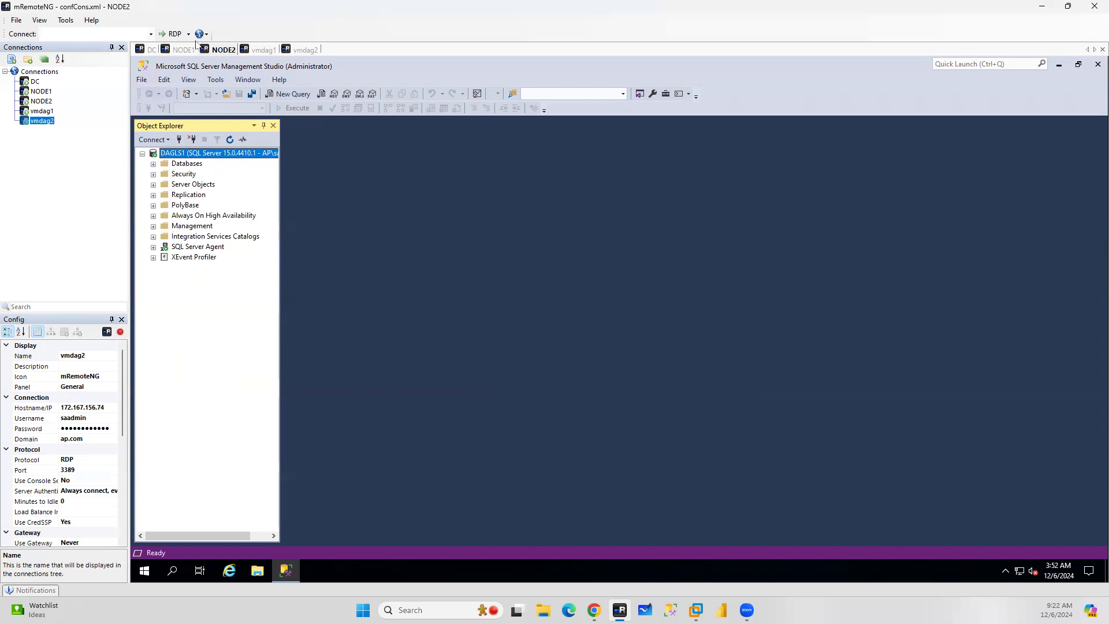
# Disconnect the DAGLS1 connection in NODE2's Object Explorer and close the open query window on NODE1
pyautogui.click(179, 51)
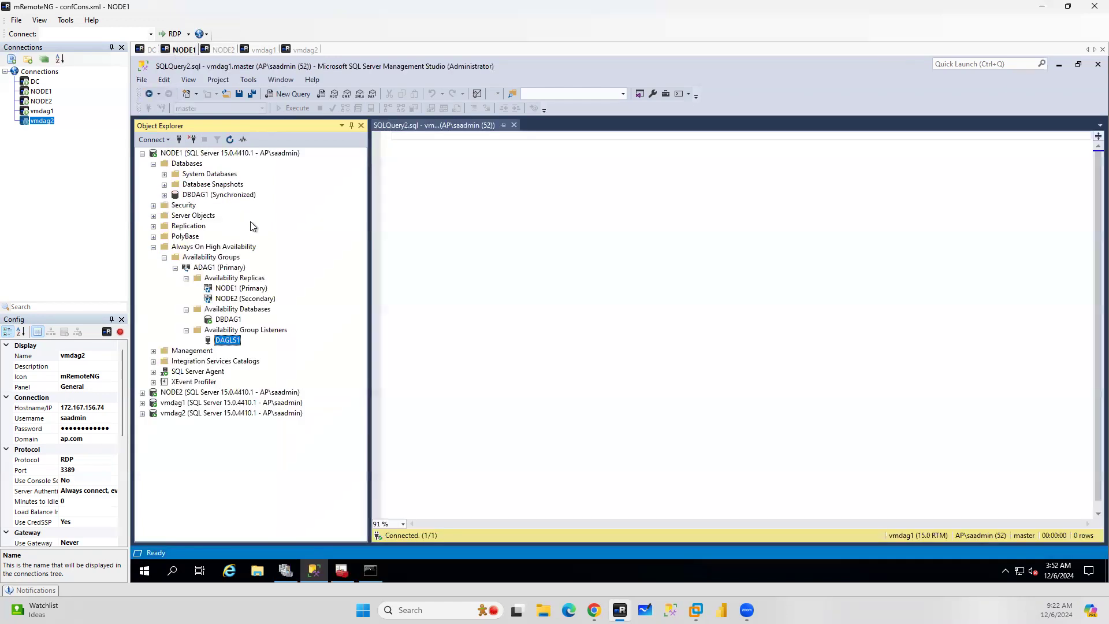
pyautogui.click(222, 49)
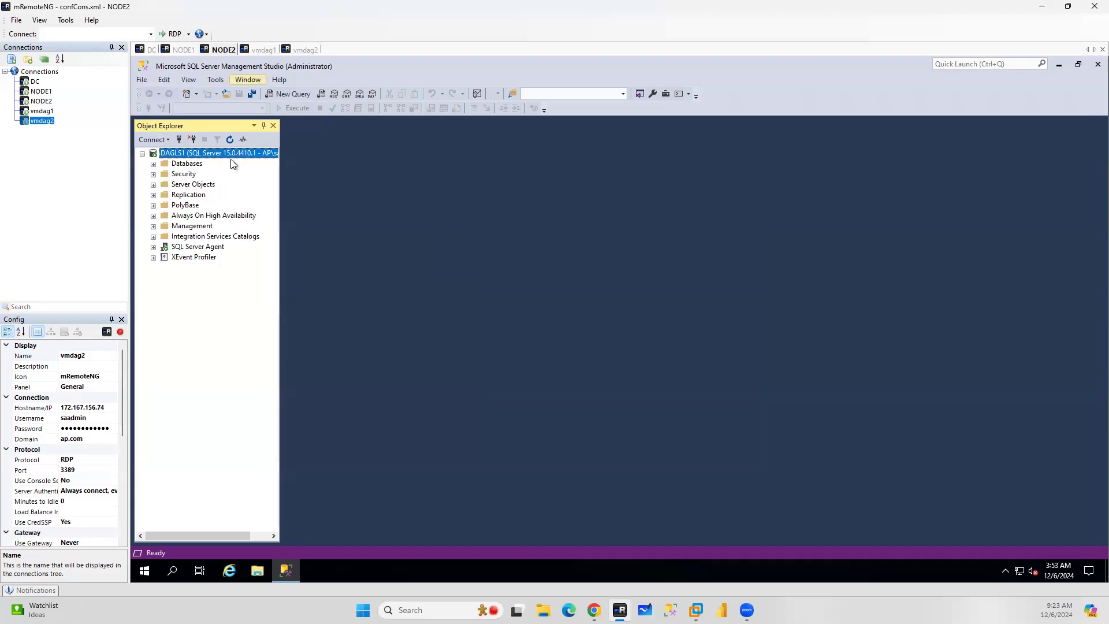
pyautogui.click(197, 141)
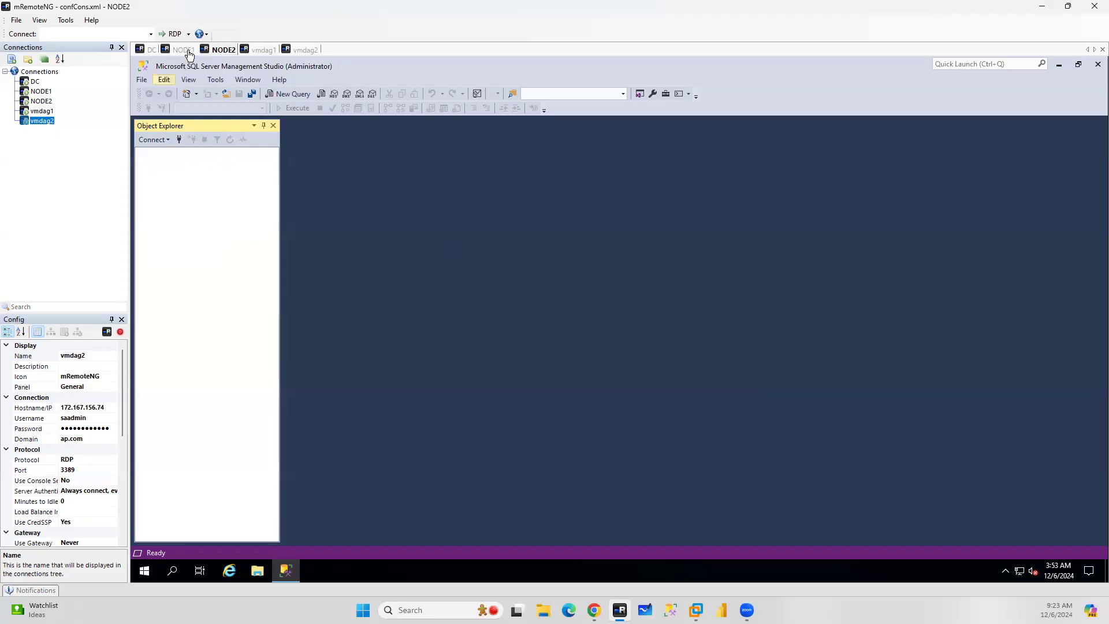
pyautogui.click(184, 49)
pyautogui.click(515, 126)
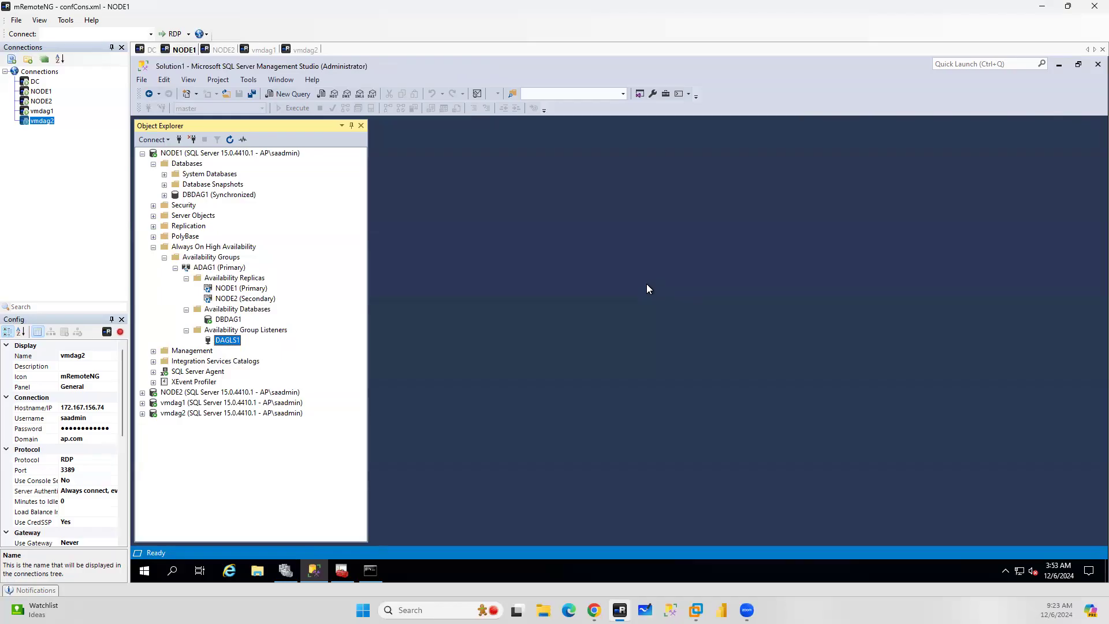
# Collapse the NODE1 server tree and expand the vmdag1 server in Object Explorer
pyautogui.click(234, 154)
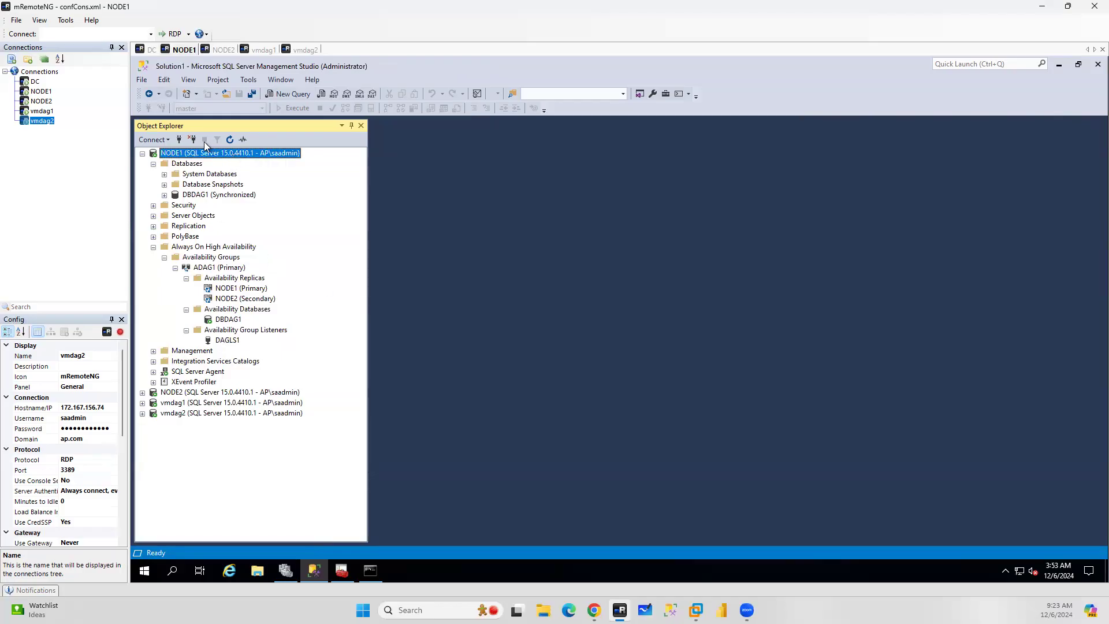
pyautogui.click(231, 139)
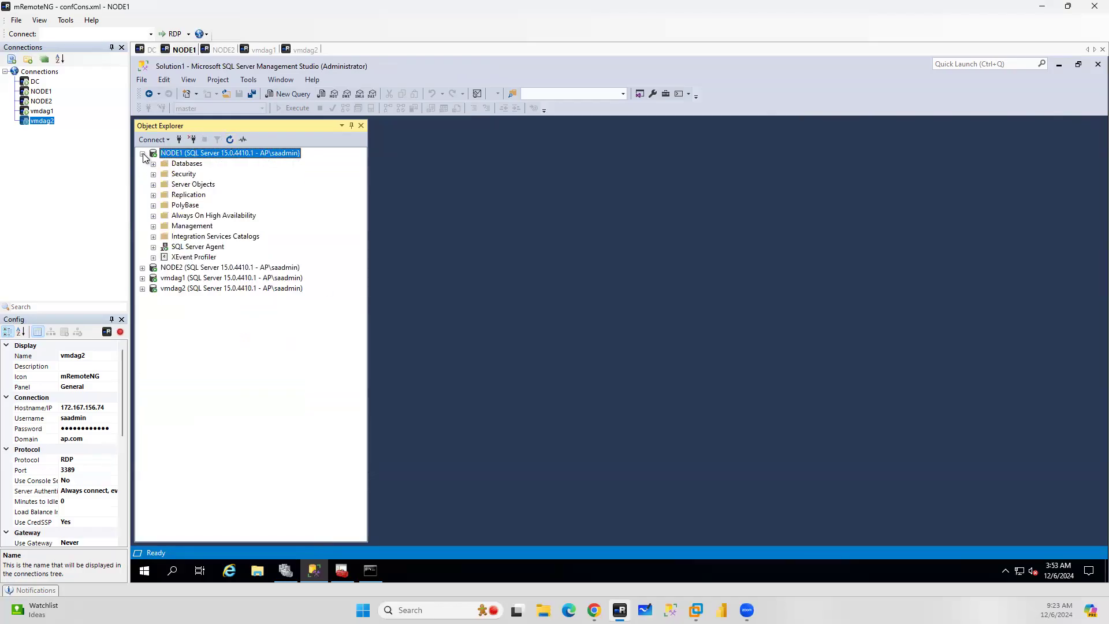
pyautogui.click(142, 154)
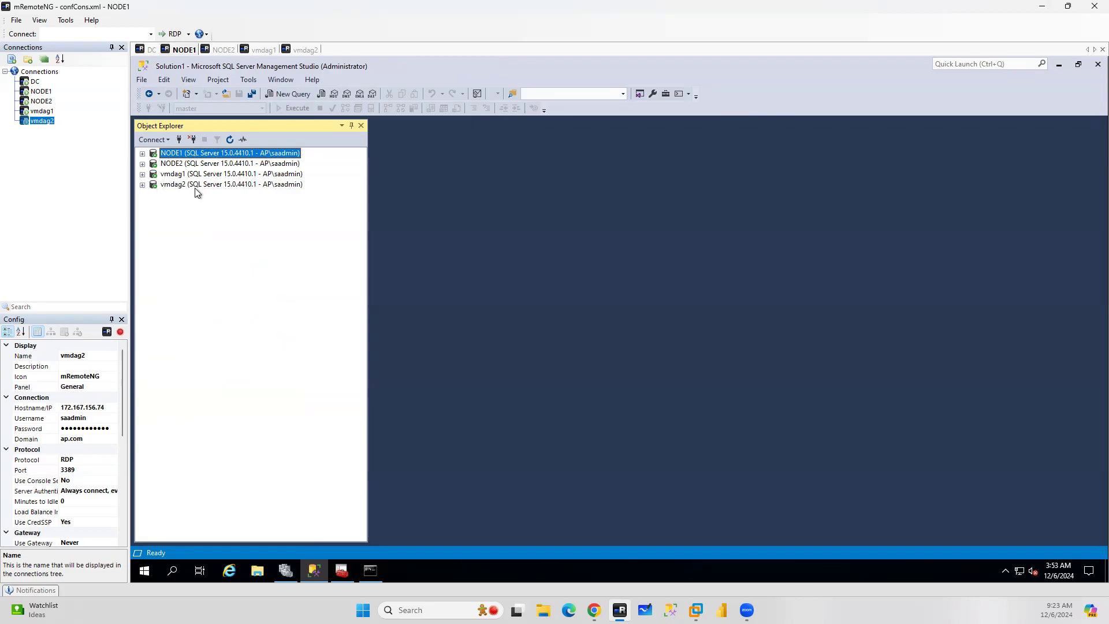
pyautogui.click(143, 175)
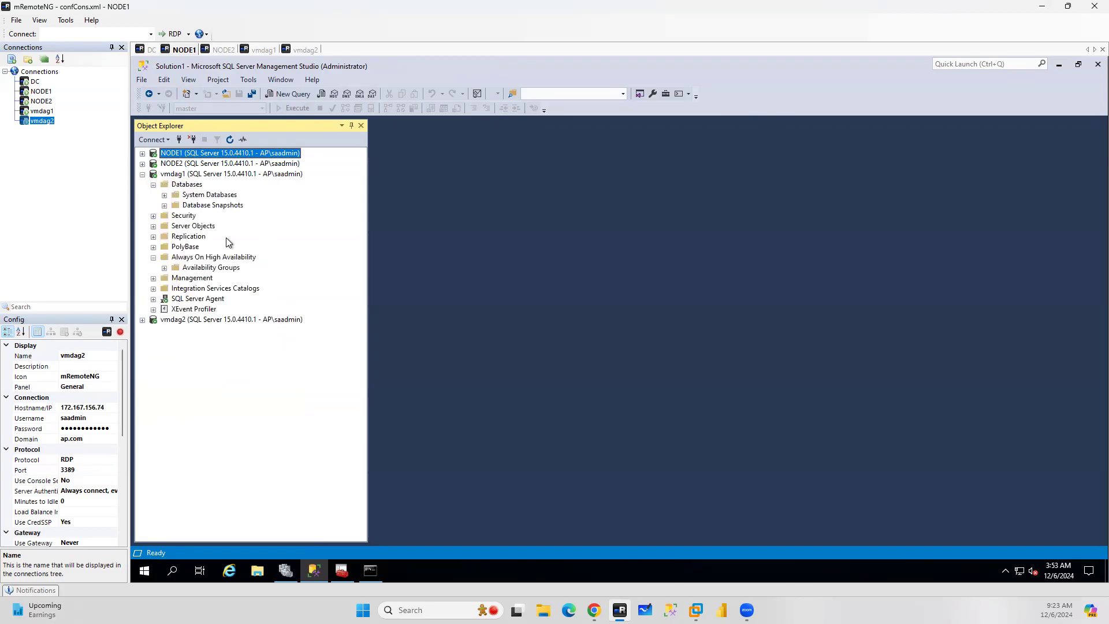
# Open a New Availability Group dialog from vmdag1's Availability Groups folder and maximize it
pyautogui.rightClick(217, 258)
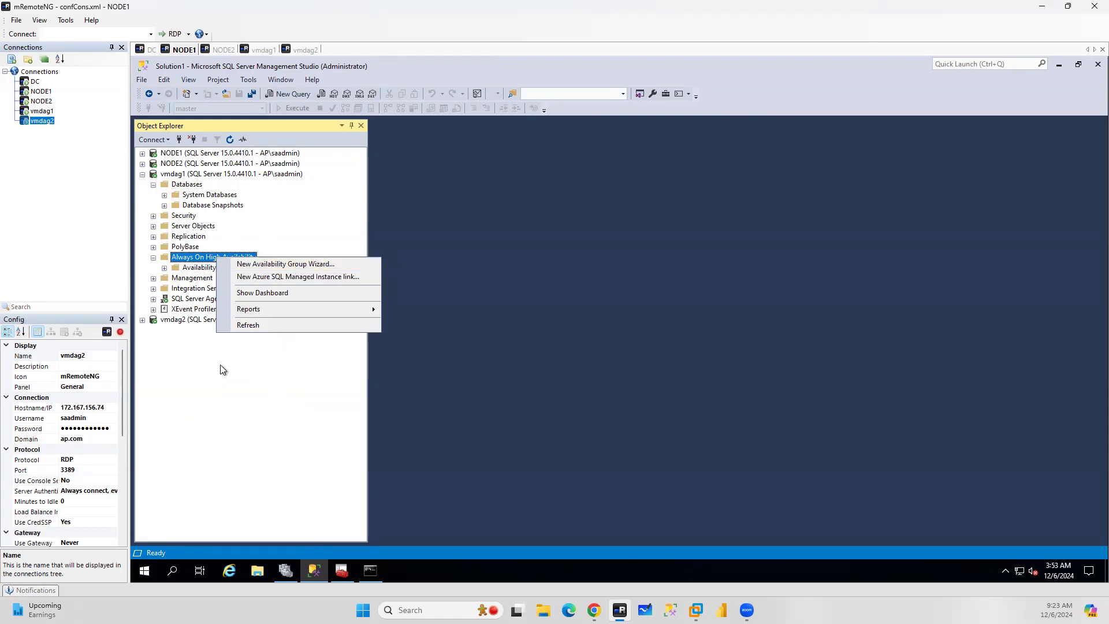
pyautogui.click(211, 329)
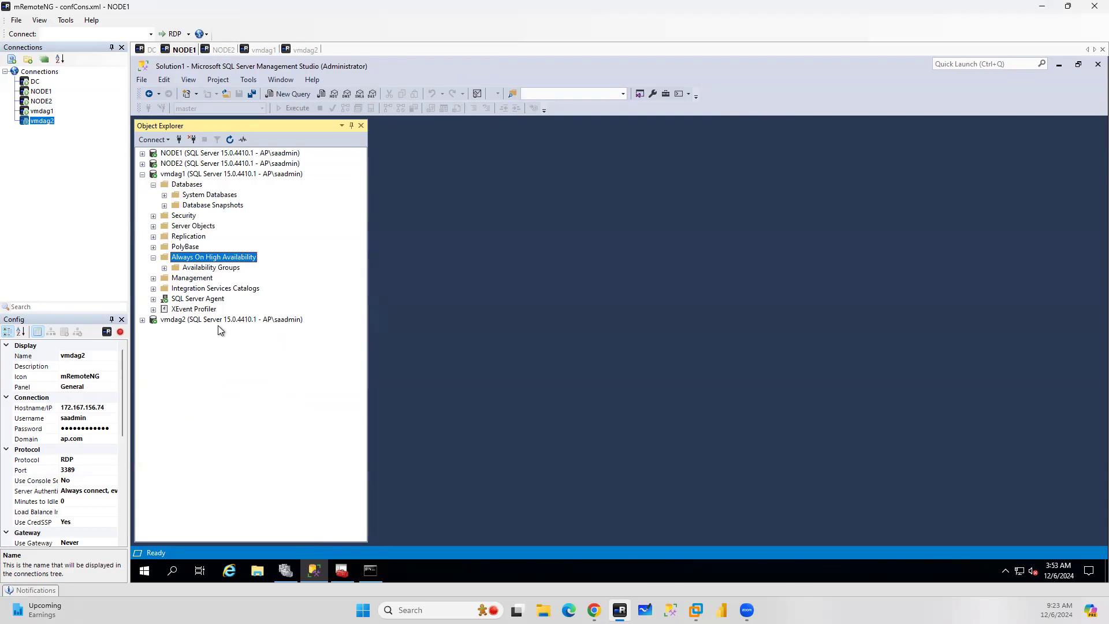
pyautogui.rightClick(202, 270)
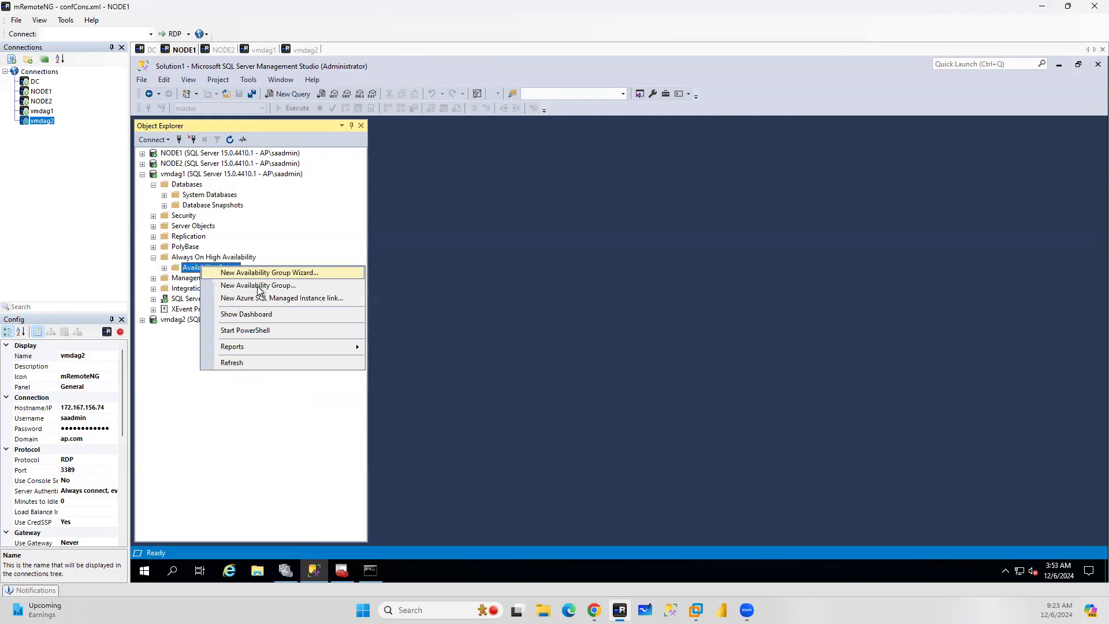
pyautogui.click(258, 285)
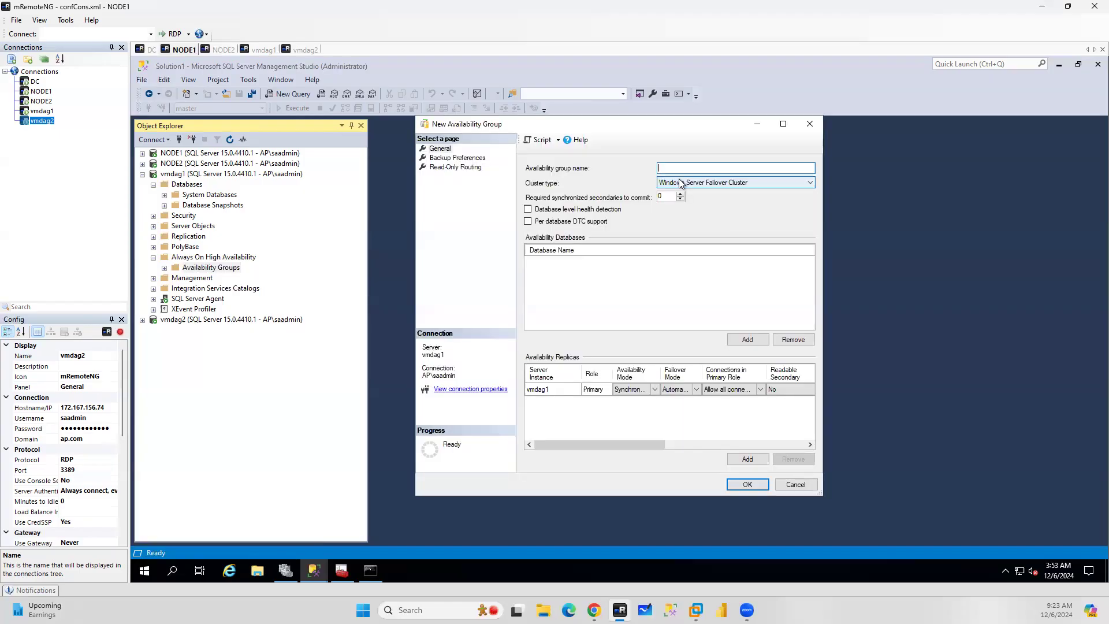
pyautogui.click(783, 123)
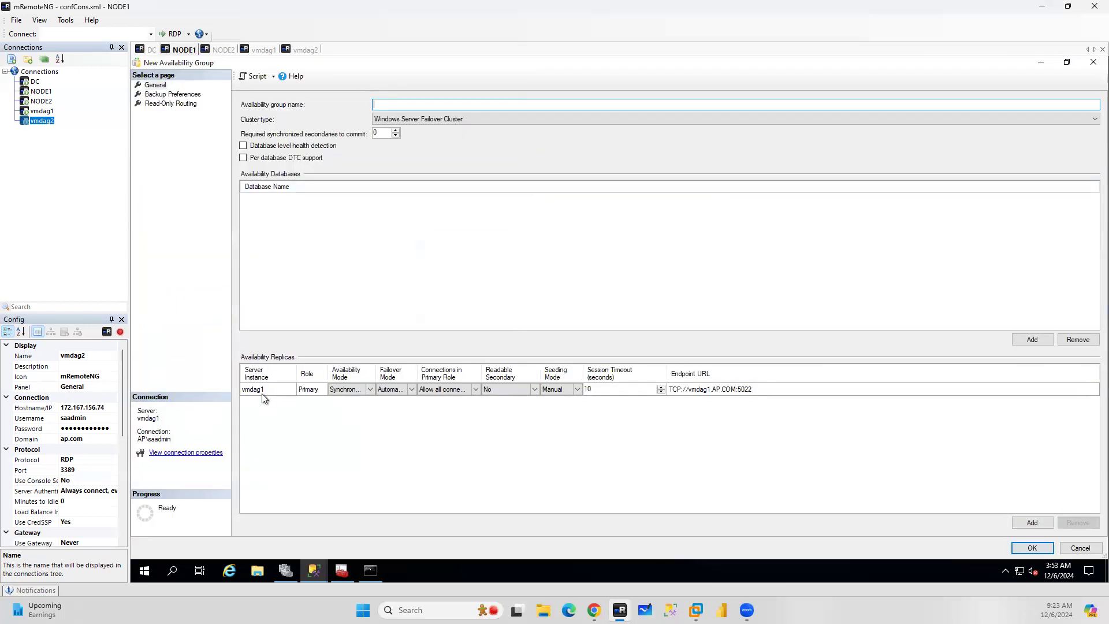
# Add a secondary replica with server instance vmdag2 to the availability replicas
pyautogui.click(1034, 523)
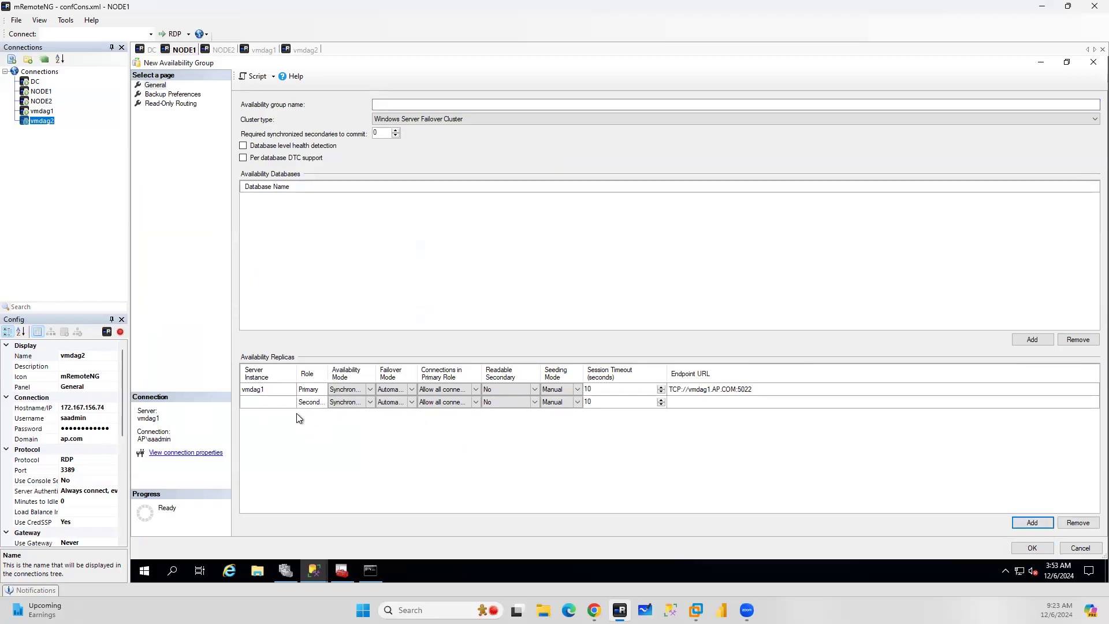
pyautogui.click(262, 401)
pyautogui.write('vmdag2')
# In the distributed availability group documentation, select and copy the CREATE AVAILABILITY GROUP [ag2] sample script
pyautogui.click(595, 610)
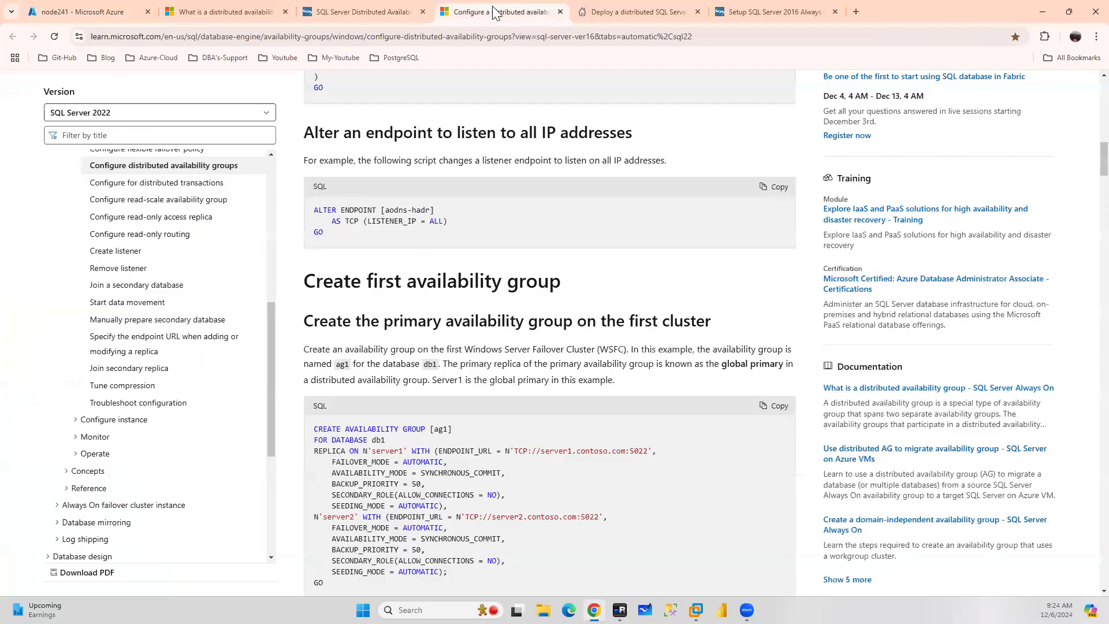
pyautogui.click(496, 12)
pyautogui.scroll(-2, 578, 363)
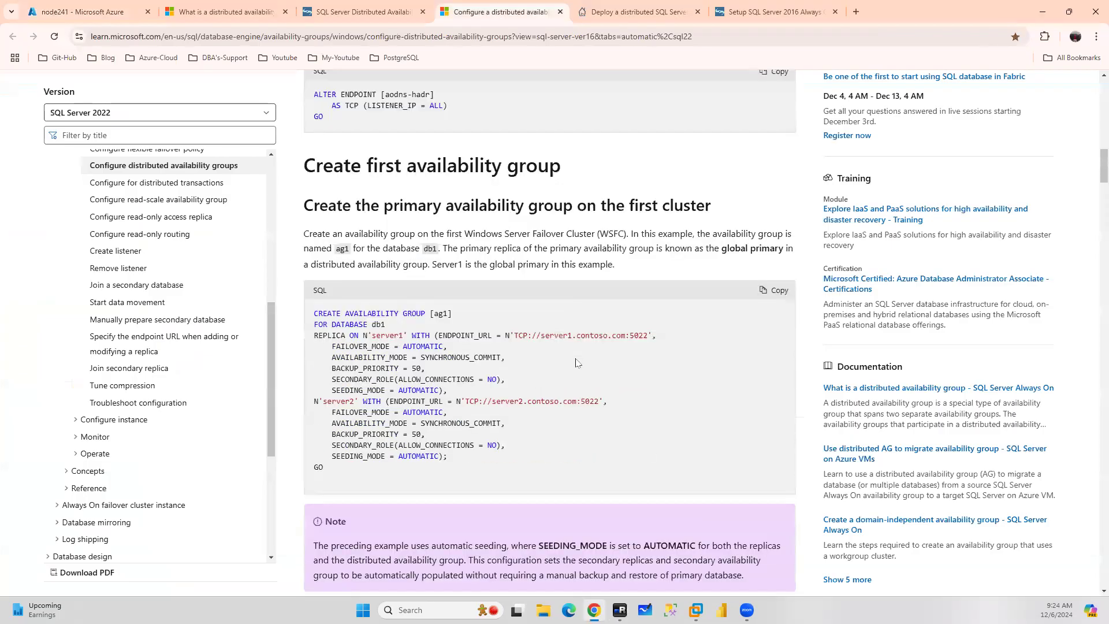
pyautogui.scroll(-5, 578, 362)
pyautogui.scroll(-10, 578, 353)
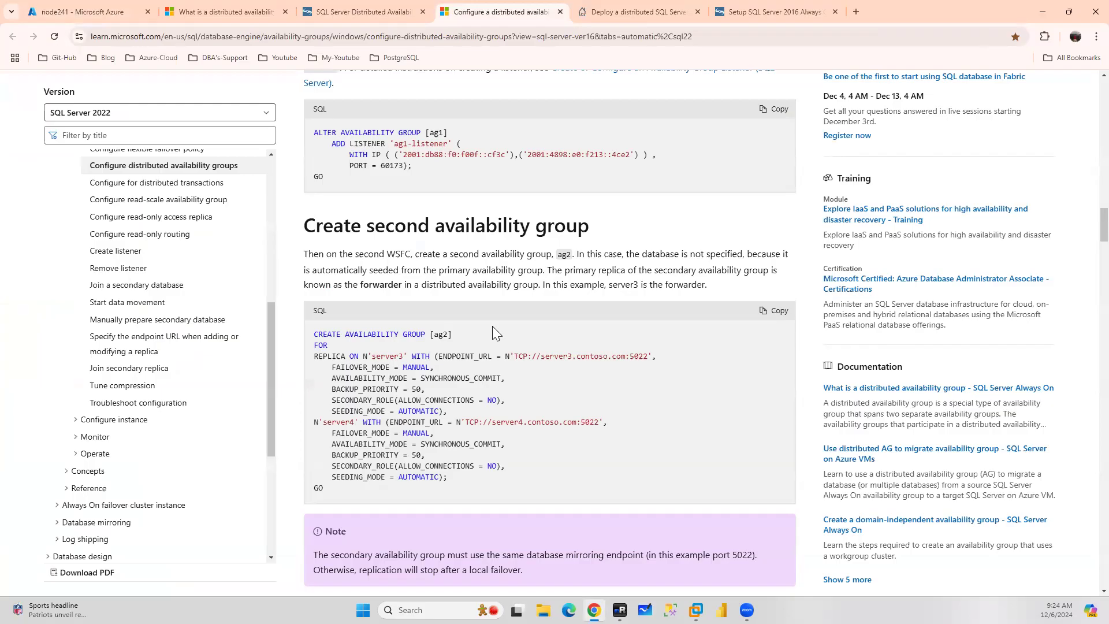
pyautogui.moveTo(335, 491); pyautogui.dragTo(306, 332)
pyautogui.hotkey('ctrl', 'c')
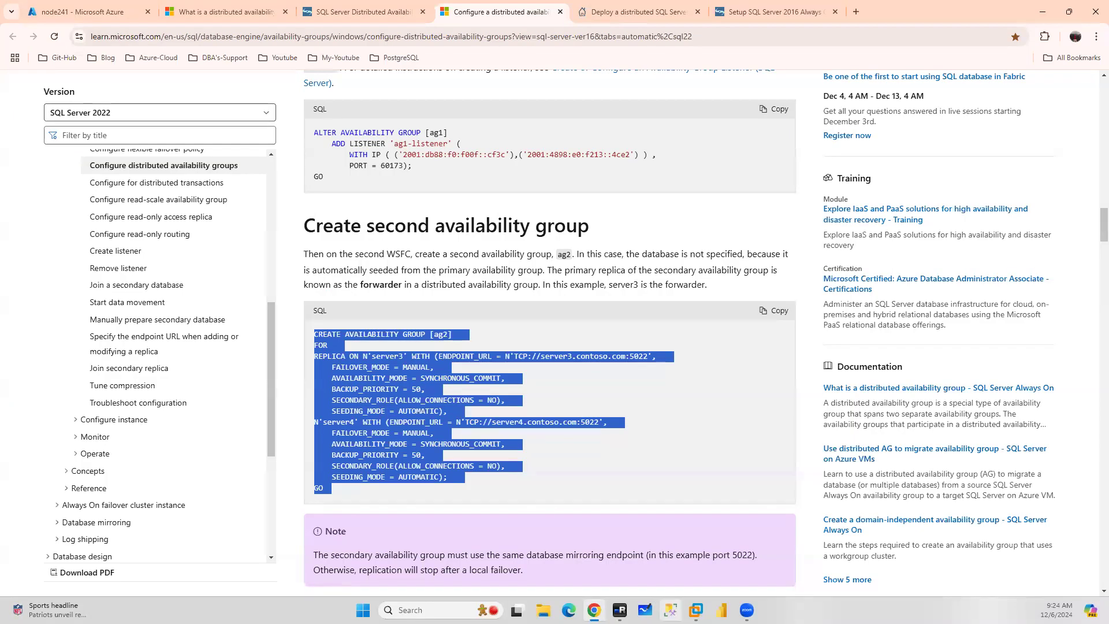
# Minimize the New Availability Group dialog, open a new query on vmdag1, and paste the ag2 script
pyautogui.click(620, 610)
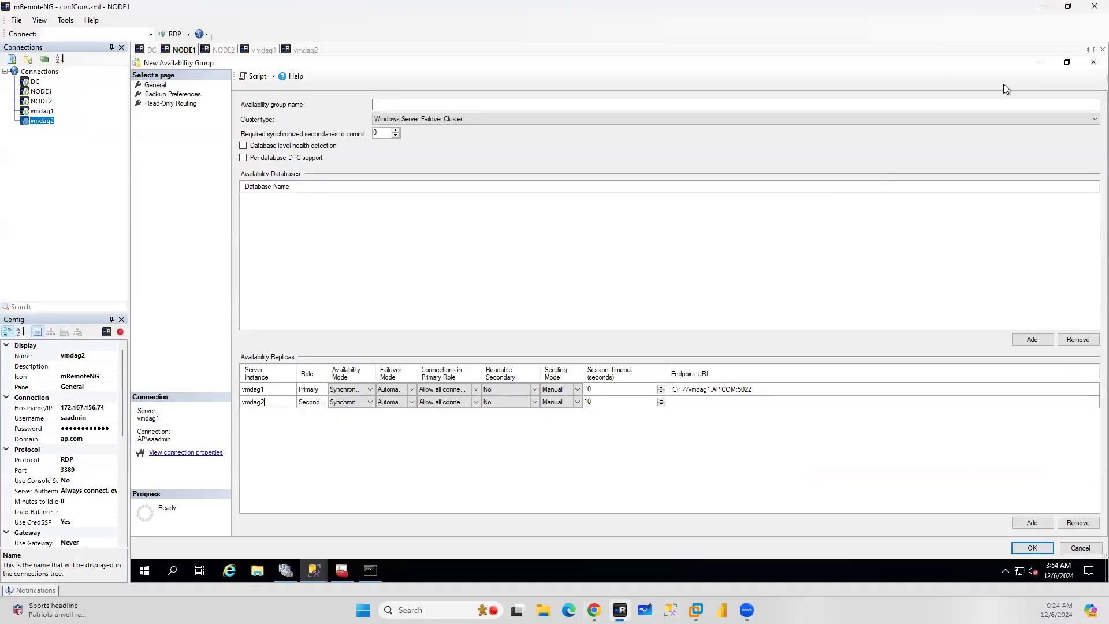
pyautogui.click(1040, 65)
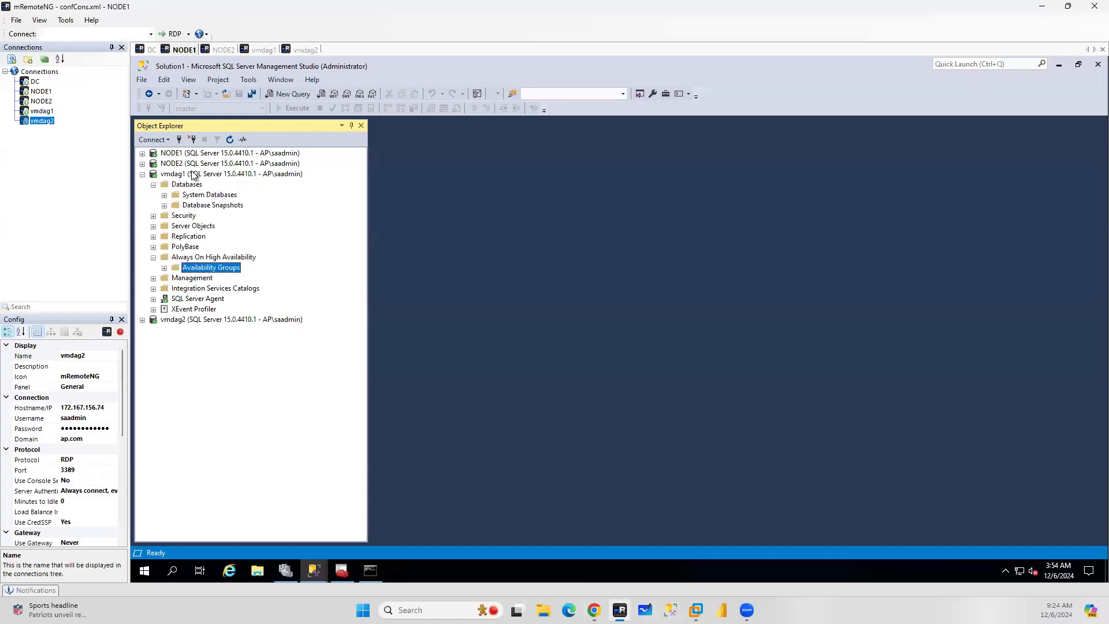
pyautogui.click(289, 94)
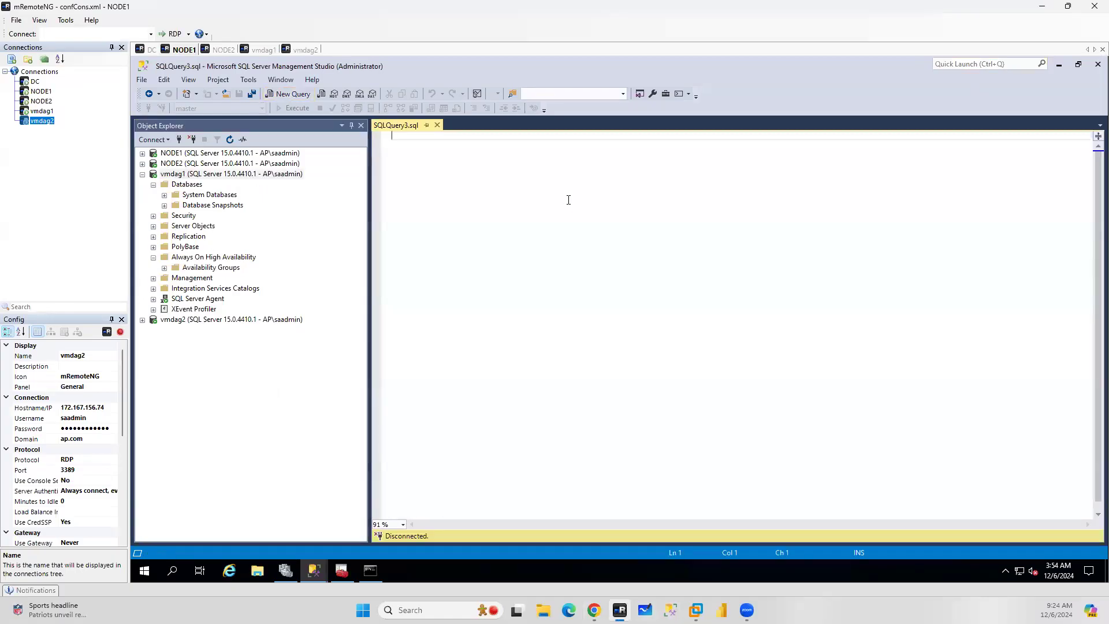
pyautogui.hotkey('ctrl', 'v')
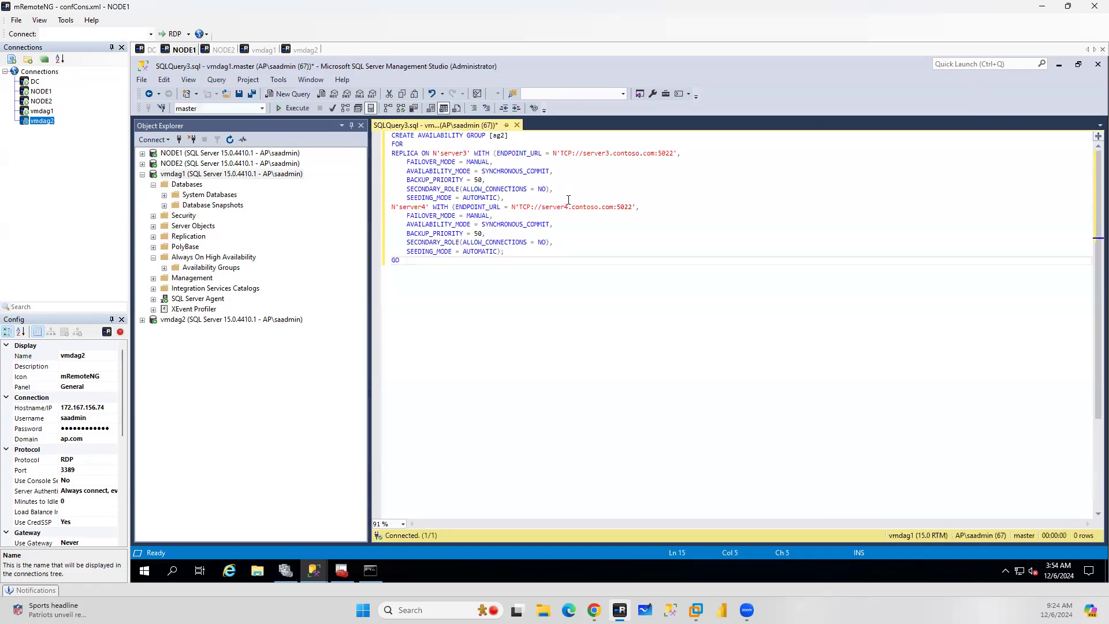
# Expand NODE1's Always On availability groups in Object Explorer and zoom into the pasted script
pyautogui.click(142, 154)
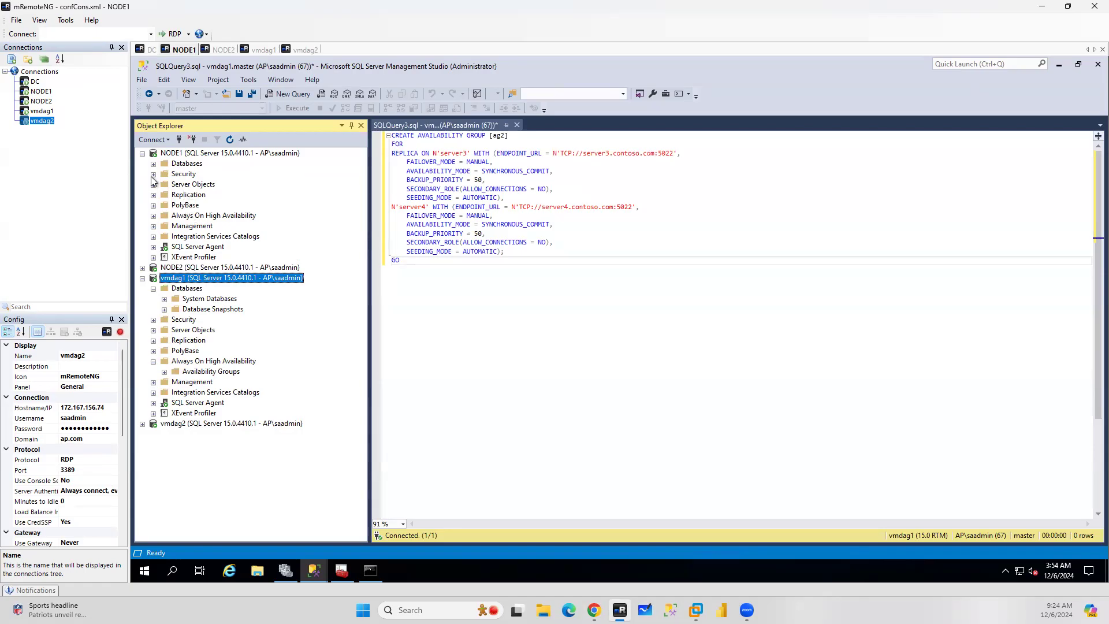
pyautogui.click(153, 164)
pyautogui.click(153, 164)
pyautogui.click(153, 217)
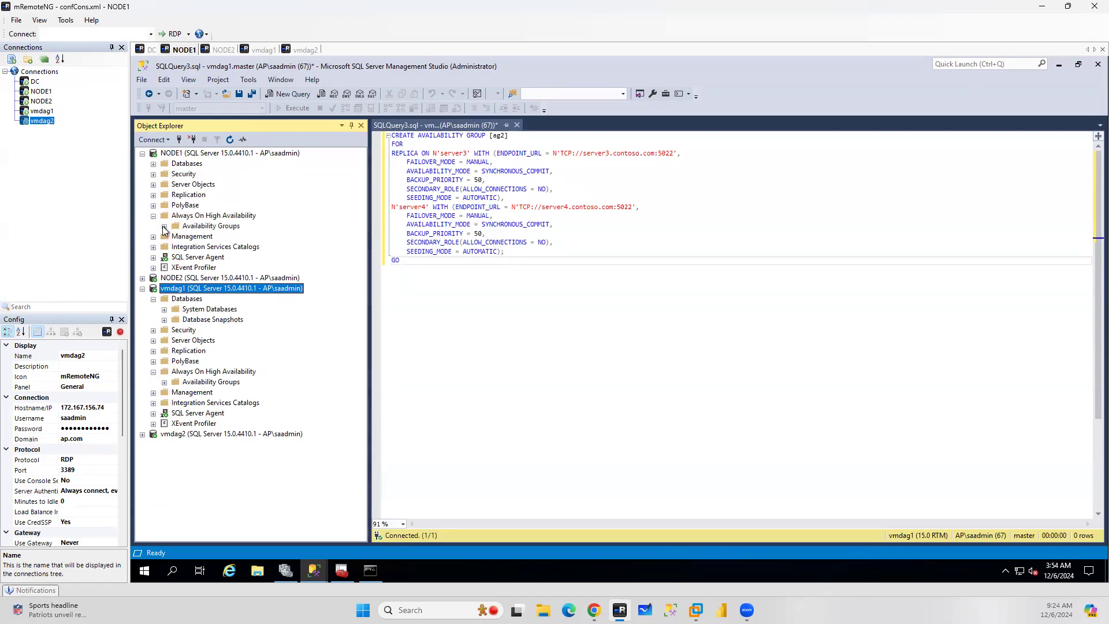
pyautogui.click(164, 226)
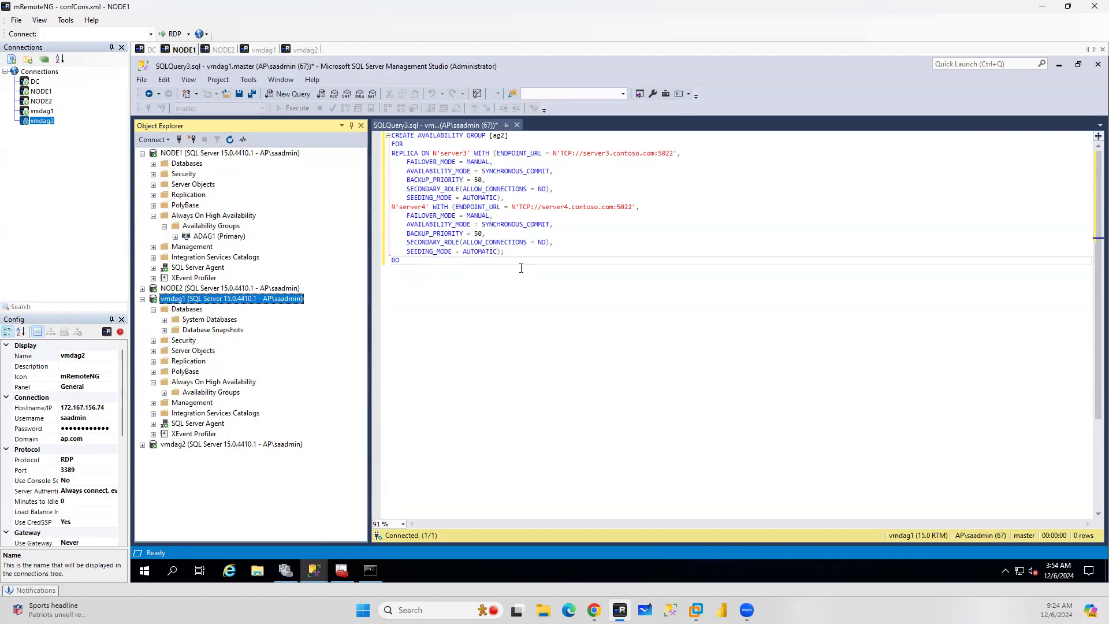
pyautogui.scroll(5, 521, 268)
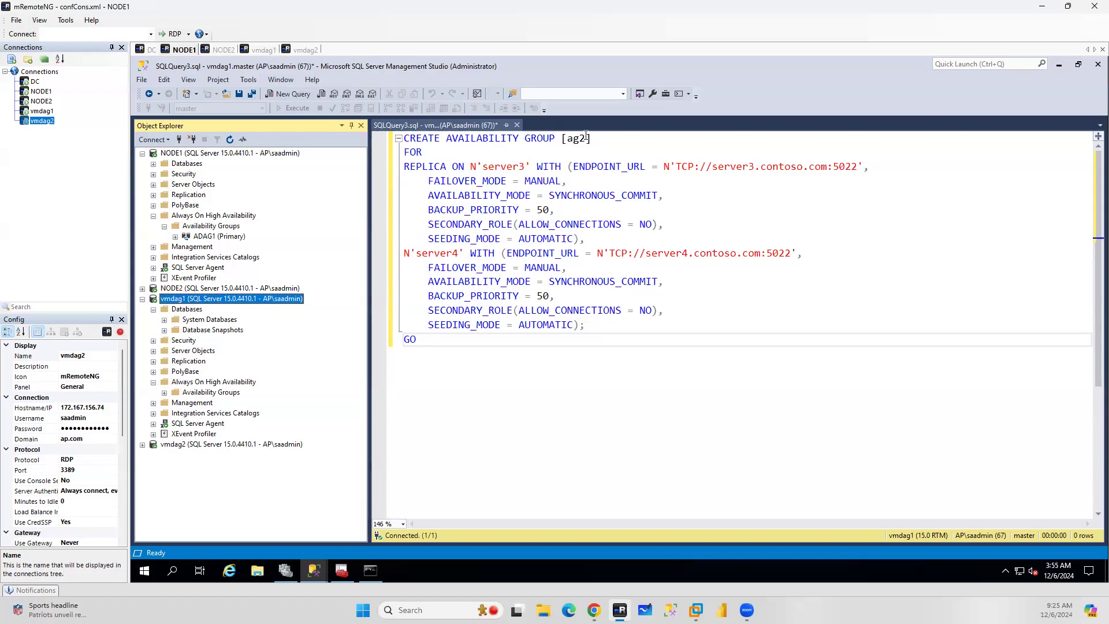
# Rename the availability group in the script to ADAG2 and set the first replica name to vmdag1
pyautogui.moveTo(587, 139); pyautogui.dragTo(570, 142)
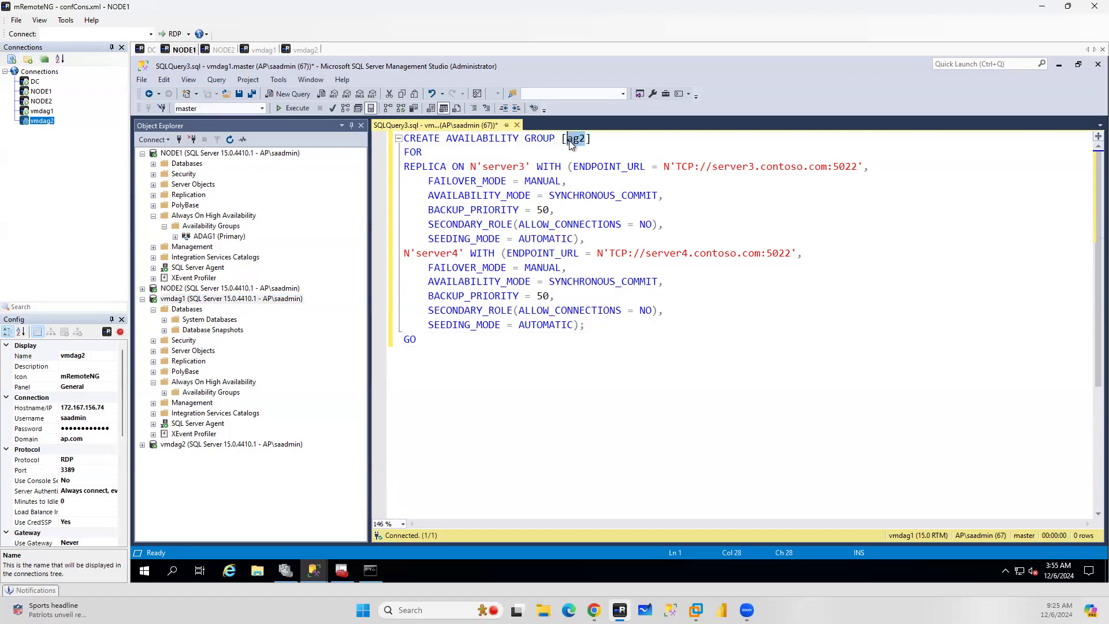
pyautogui.write('ADAG2')
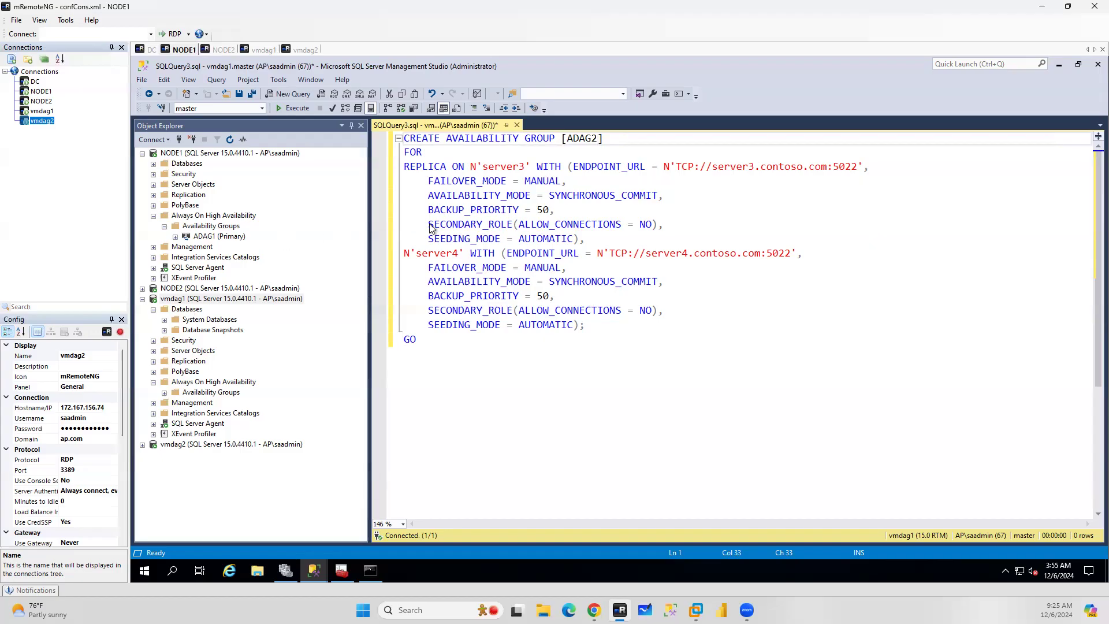
pyautogui.doubleClick(502, 167)
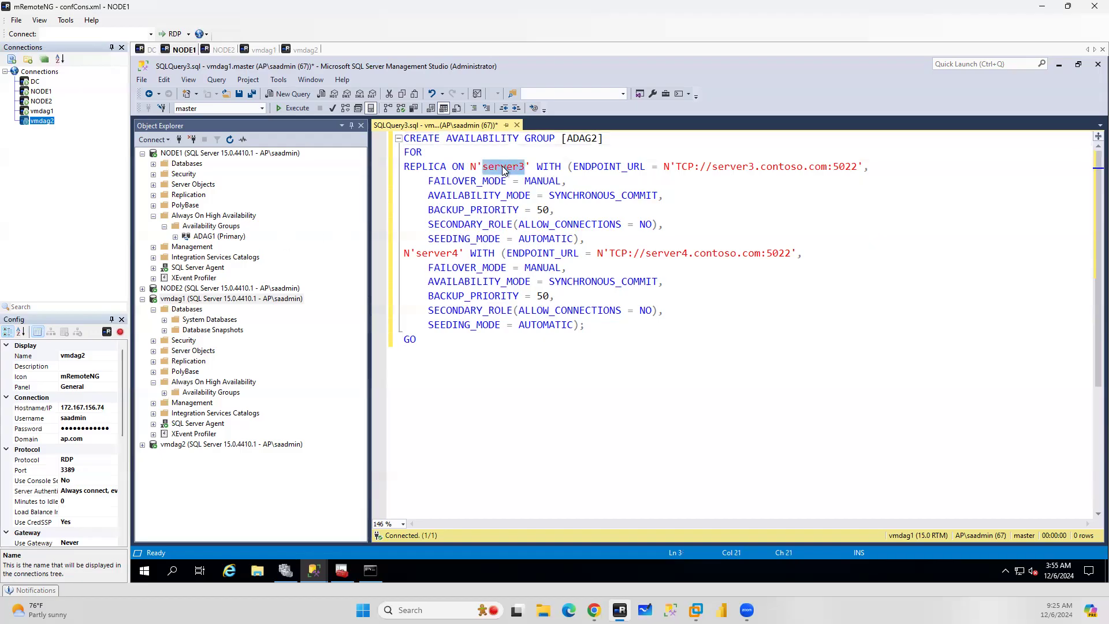
pyautogui.write('vmdag')
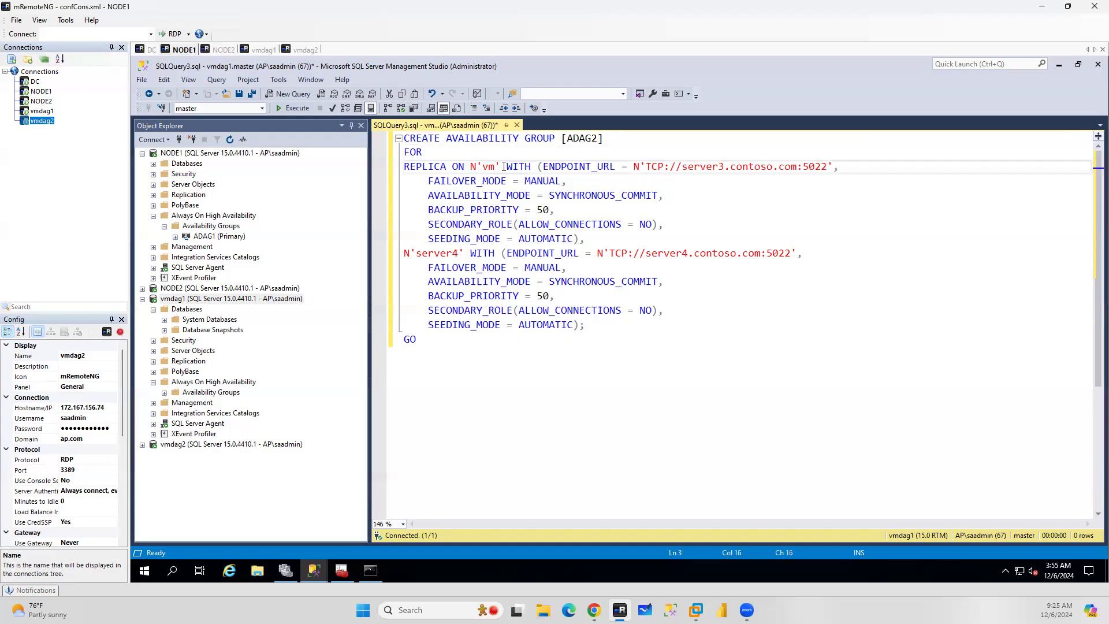
pyautogui.write('1')
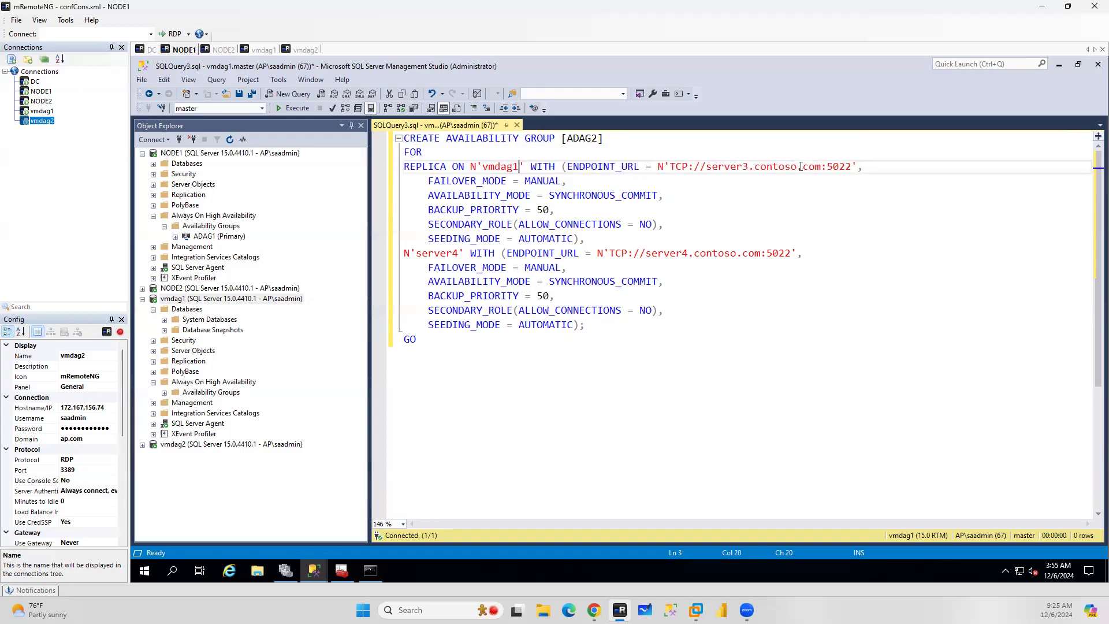
# Set the first replica's endpoint URL host to vmdag1.ap.com
pyautogui.moveTo(797, 168); pyautogui.dragTo(706, 168)
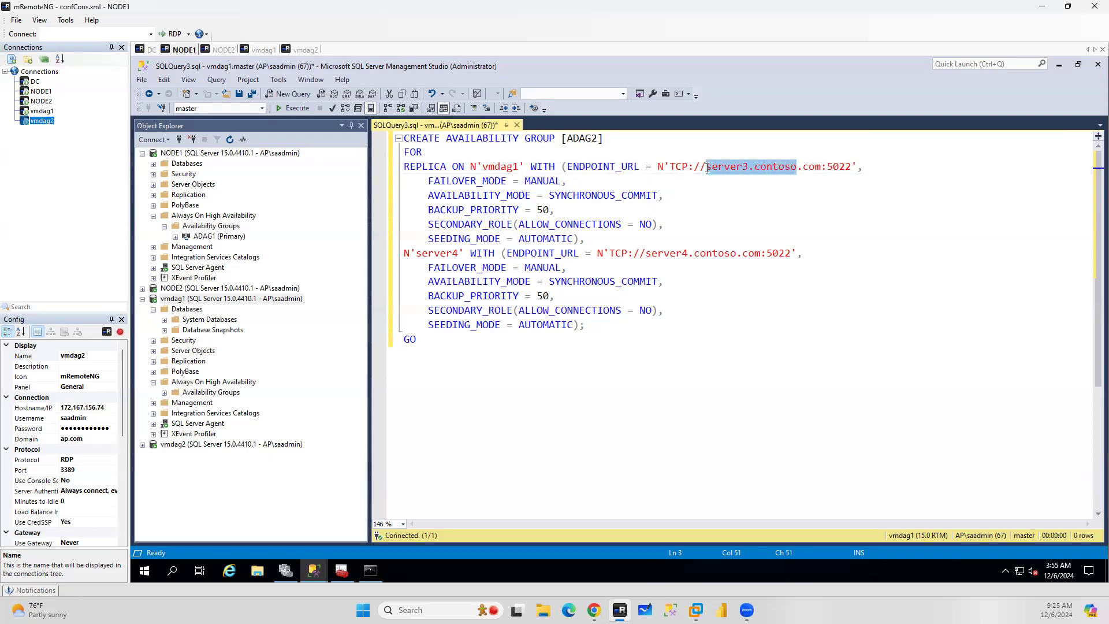
pyautogui.write('vmdag')
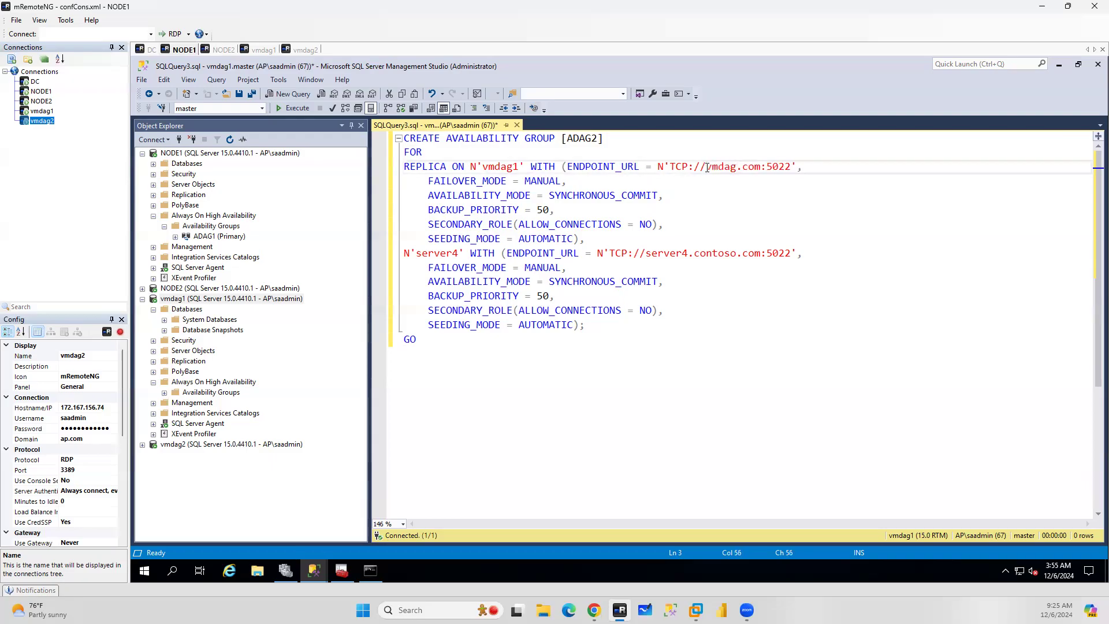
pyautogui.write('1.ap')
pyautogui.moveTo(785, 166); pyautogui.dragTo(706, 167)
pyautogui.hotkey('ctrl', 'c')
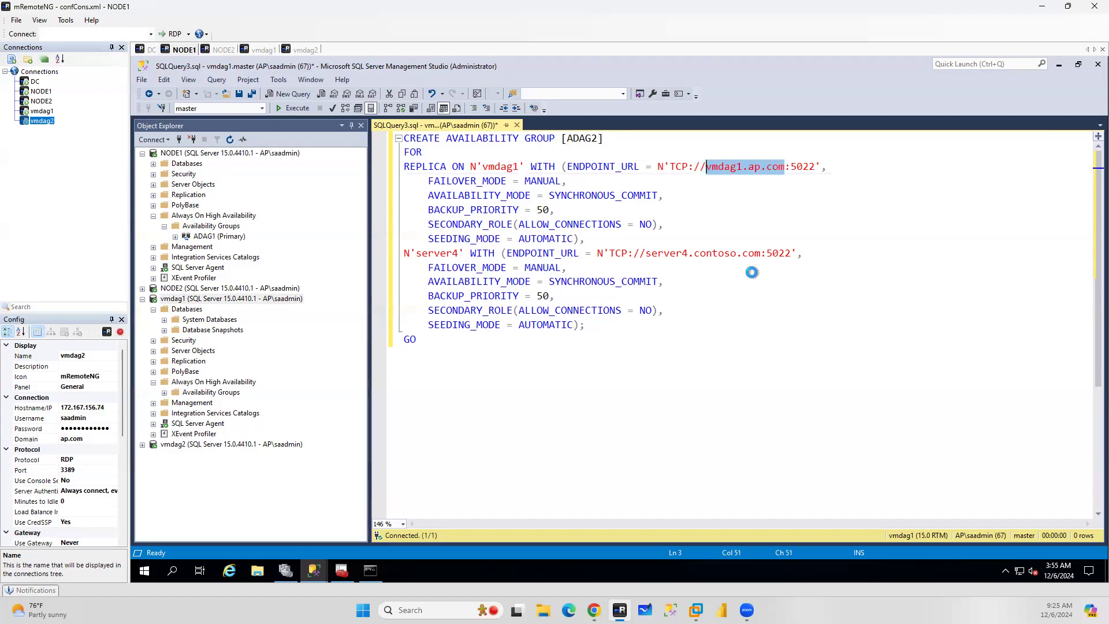
# Set the second replica's endpoint URL to TCP://vmdag2.ap.com:5022
pyautogui.moveTo(759, 255); pyautogui.dragTo(646, 254)
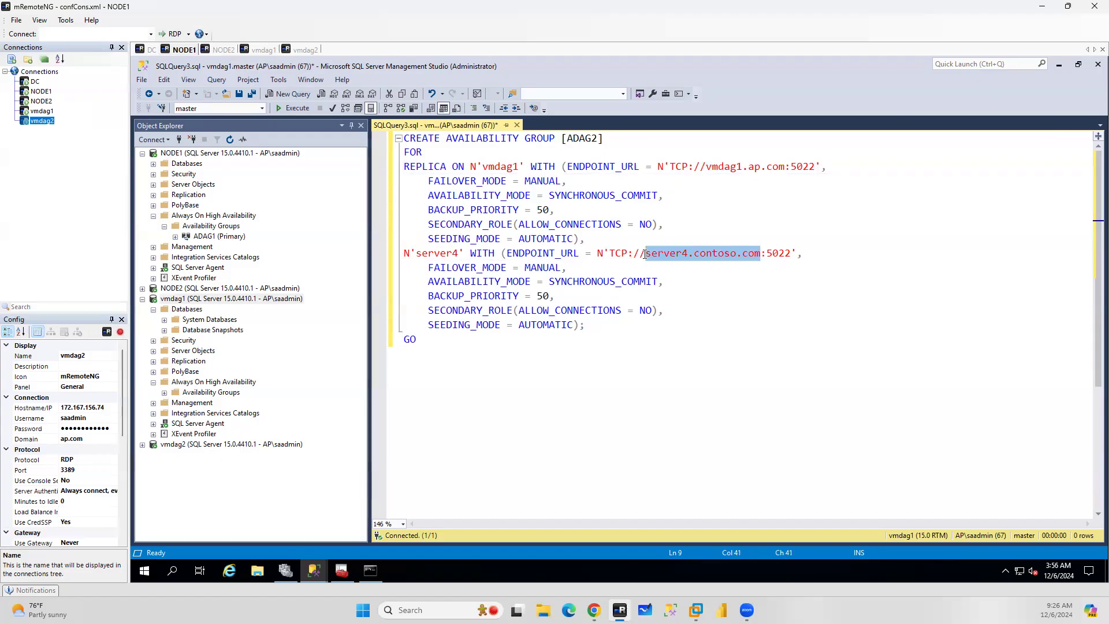
pyautogui.hotkey('ctrl', 'v')
pyautogui.click(683, 254)
pyautogui.press('BackSpace')
pyautogui.write('2')
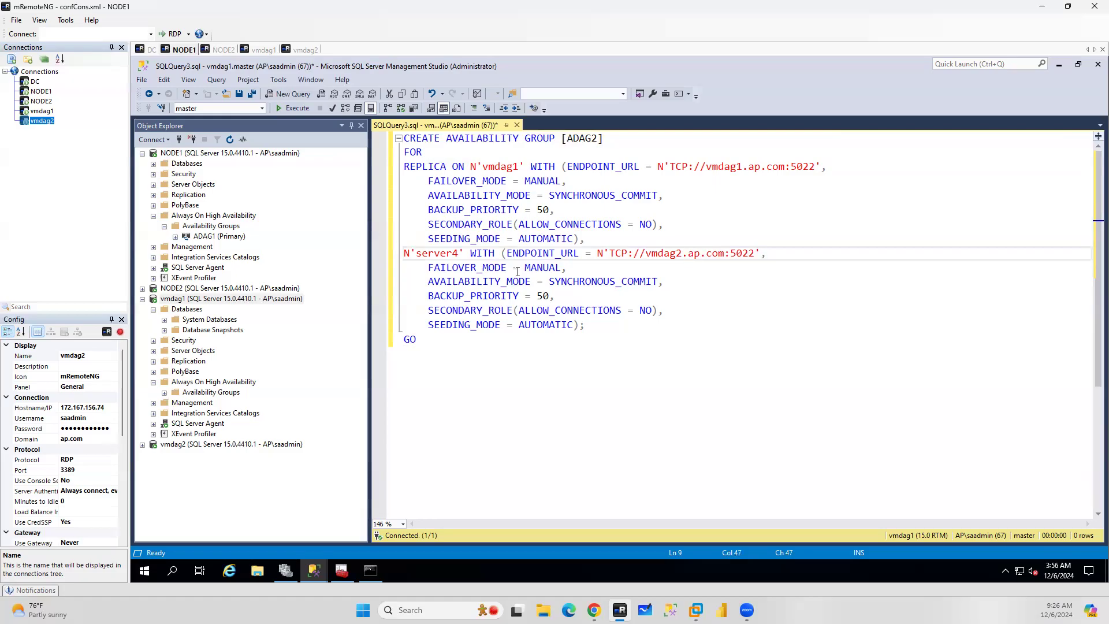
# Set the second replica name to vmdag2
pyautogui.doubleClick(506, 166)
pyautogui.hotkey('ctrl', 'c')
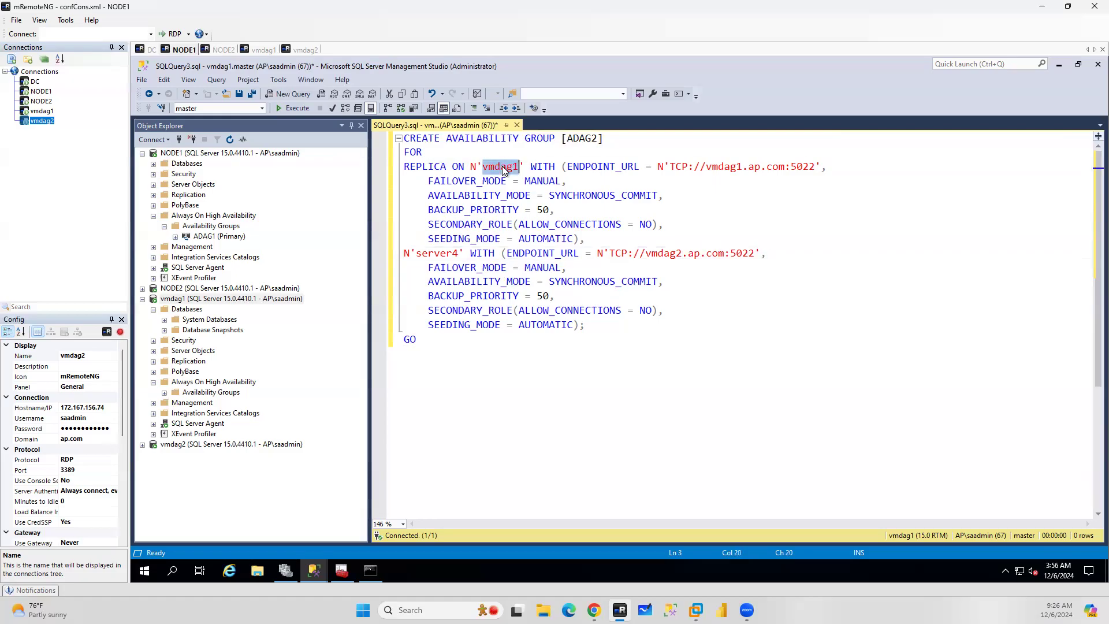
pyautogui.doubleClick(435, 253)
pyautogui.hotkey('ctrl', 'v')
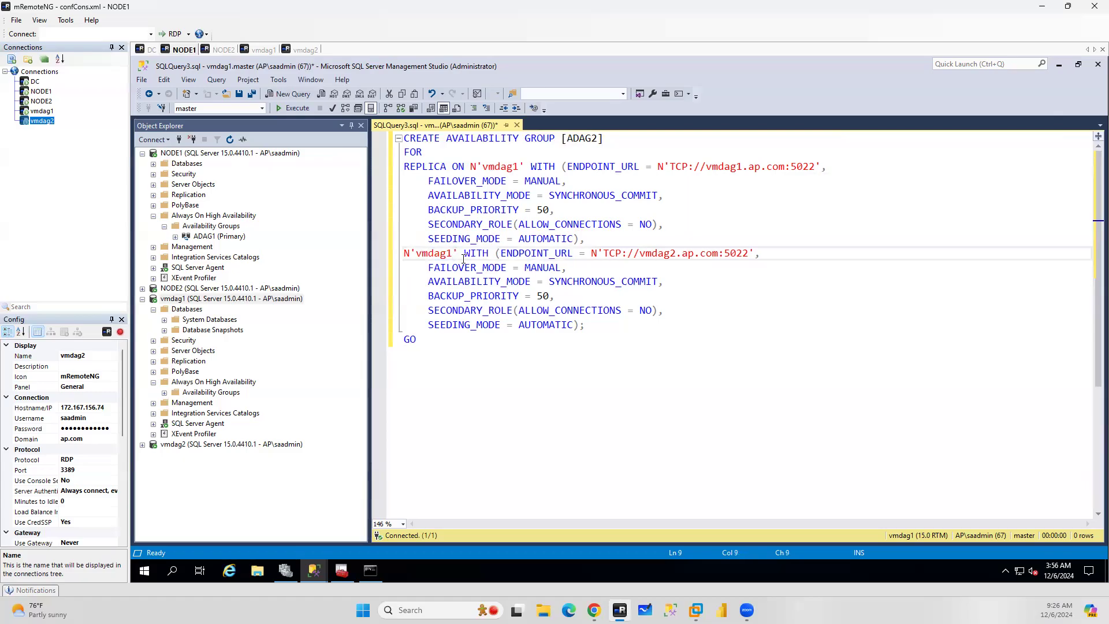
pyautogui.press('BackSpace')
pyautogui.write('2')
# Review the ADAG2 script's replica definitions and the documentation's explanation of the forwarder
pyautogui.moveTo(597, 239); pyautogui.dragTo(416, 166)
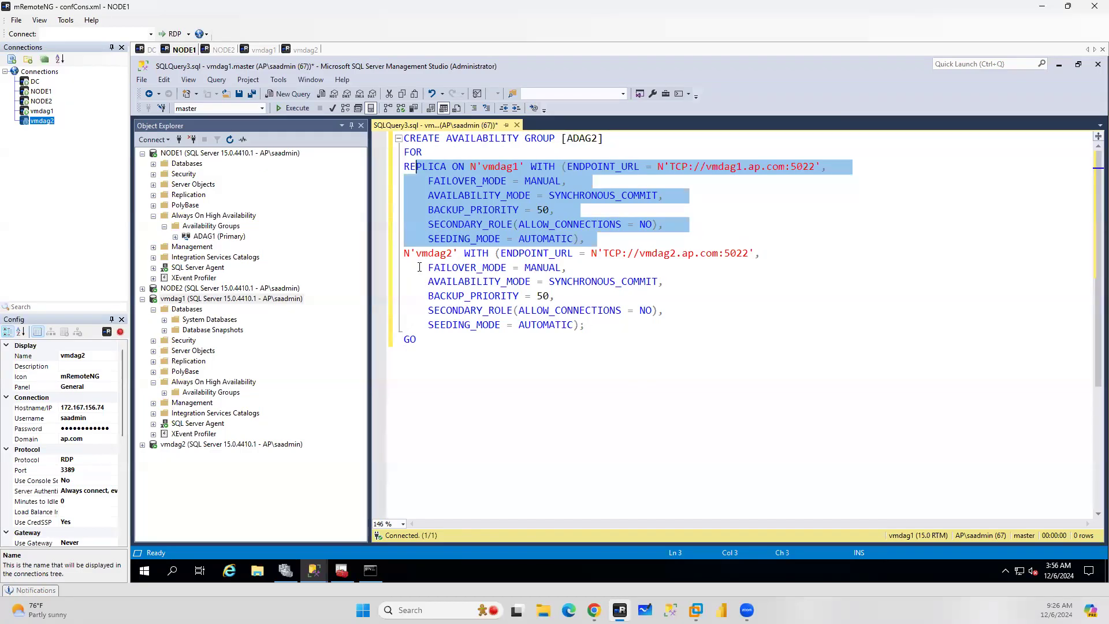
pyautogui.moveTo(595, 324); pyautogui.dragTo(420, 267)
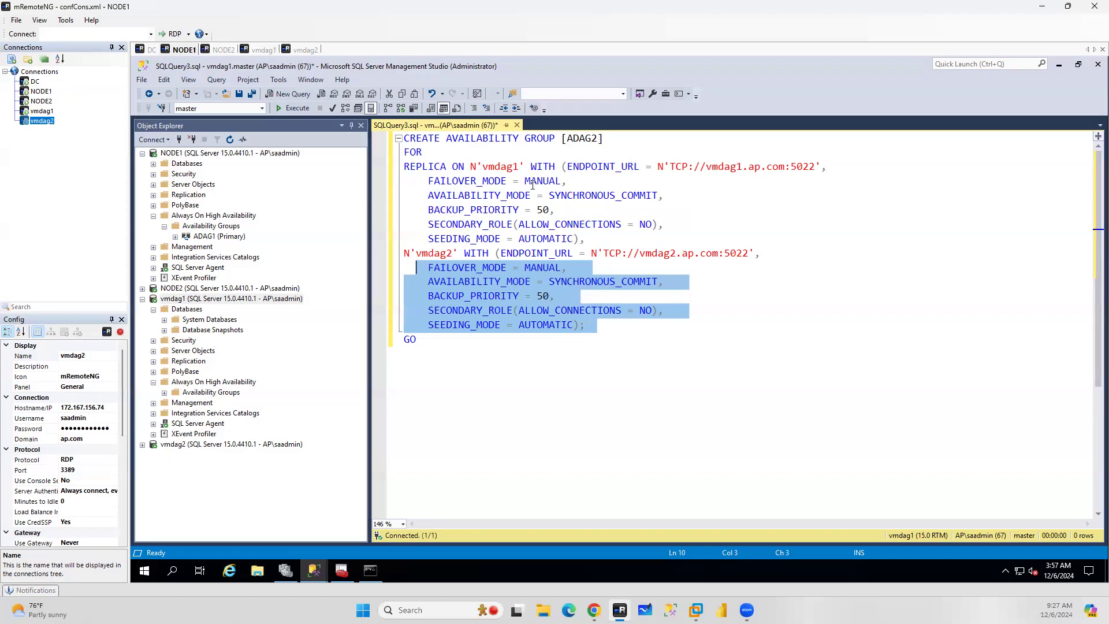
pyautogui.click(586, 380)
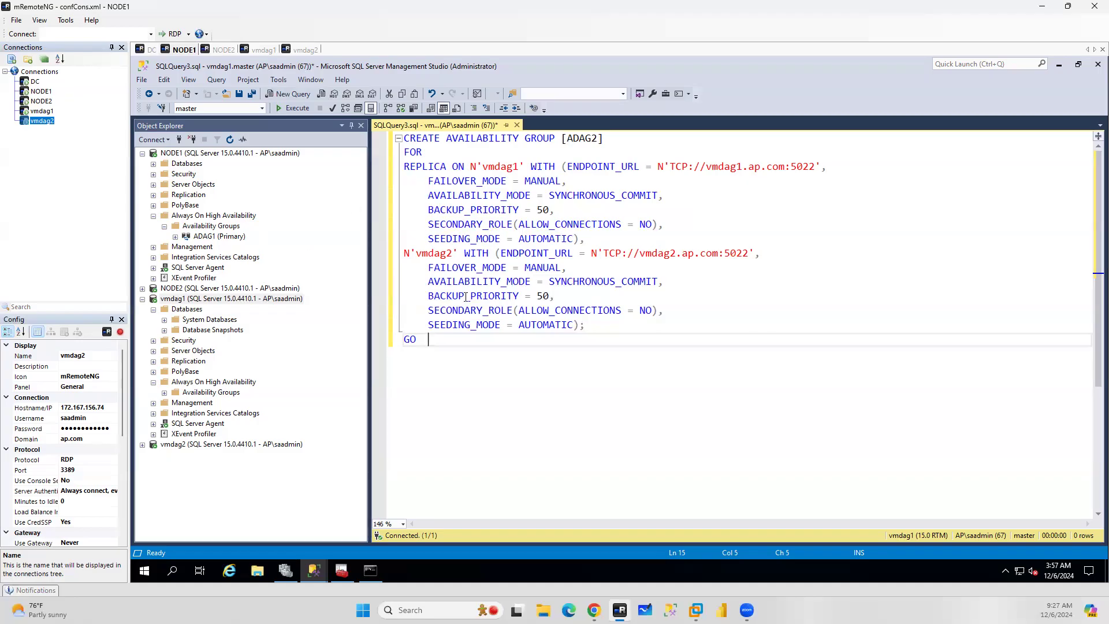
pyautogui.moveTo(432, 339); pyautogui.dragTo(404, 138)
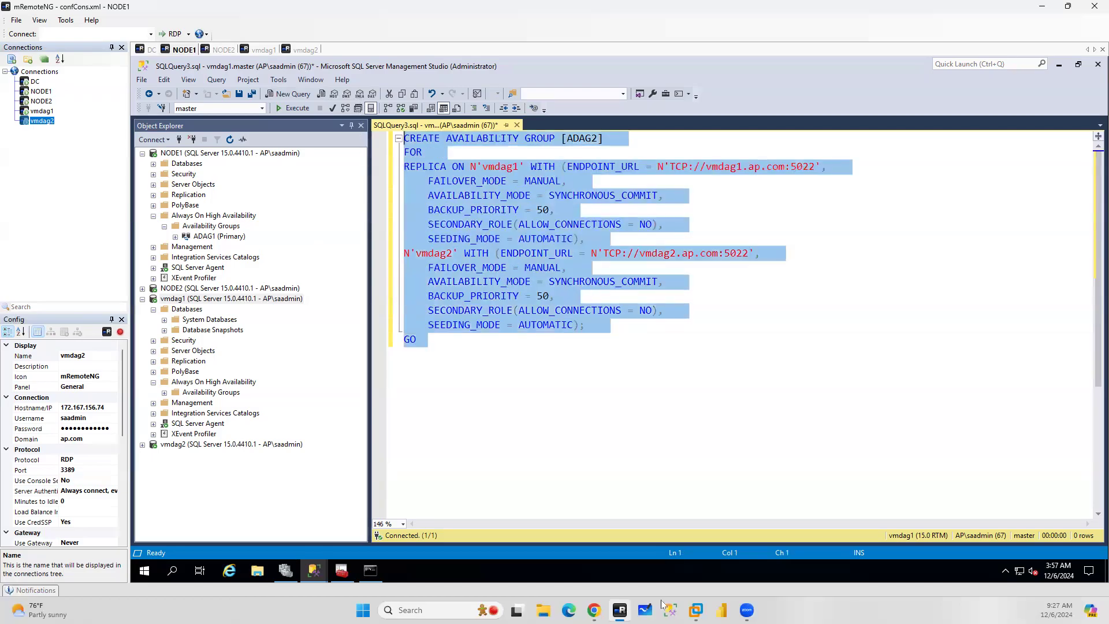
pyautogui.click(594, 611)
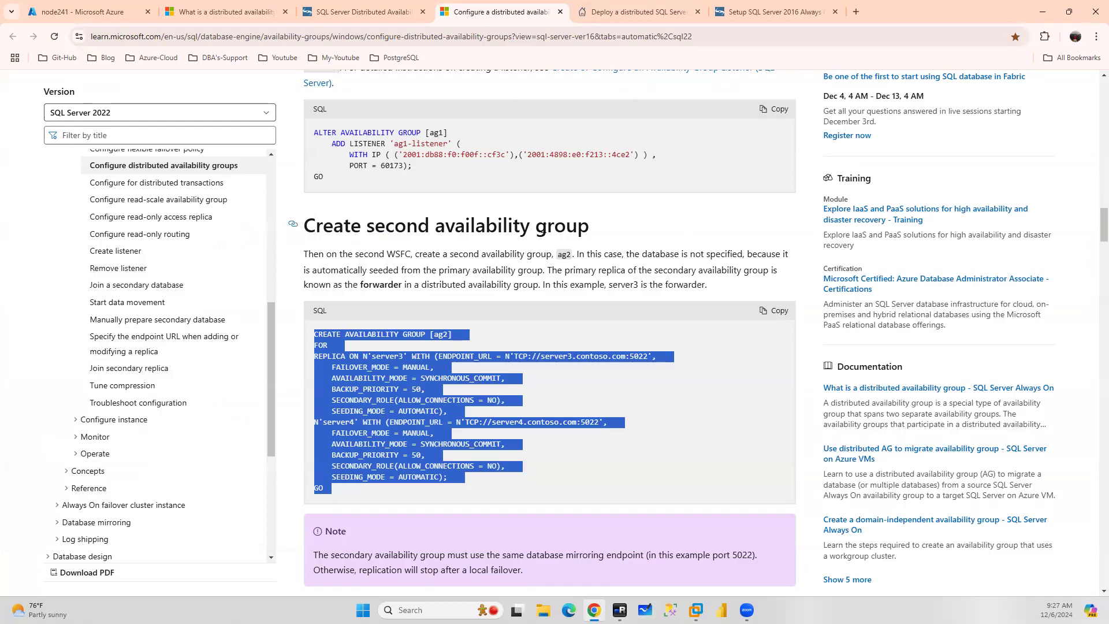
pyautogui.moveTo(354, 284); pyautogui.dragTo(405, 286)
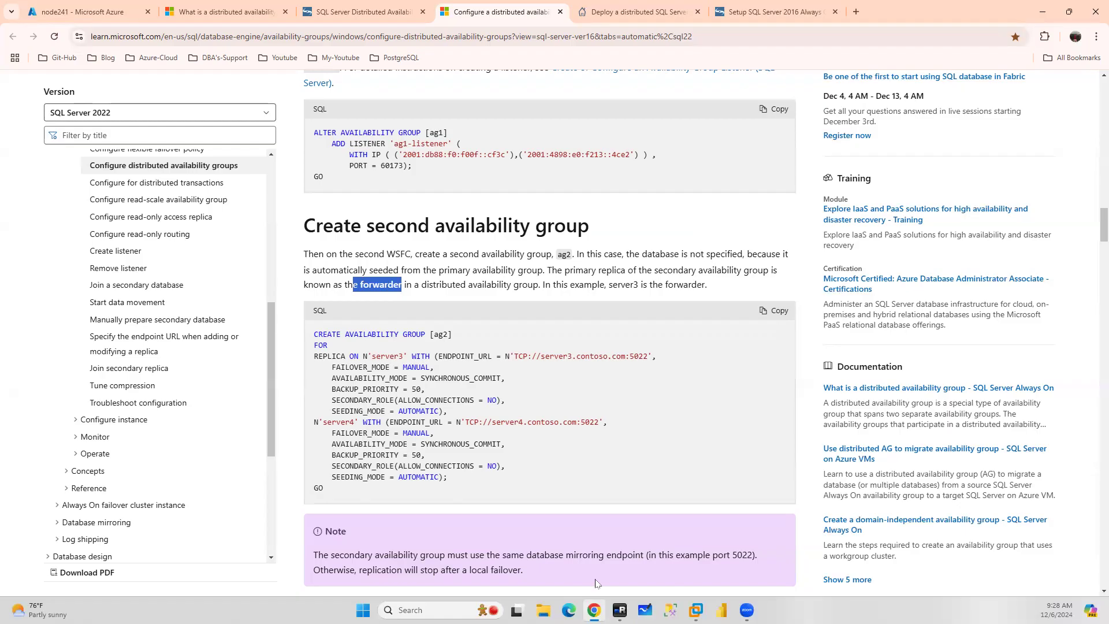
pyautogui.click(620, 610)
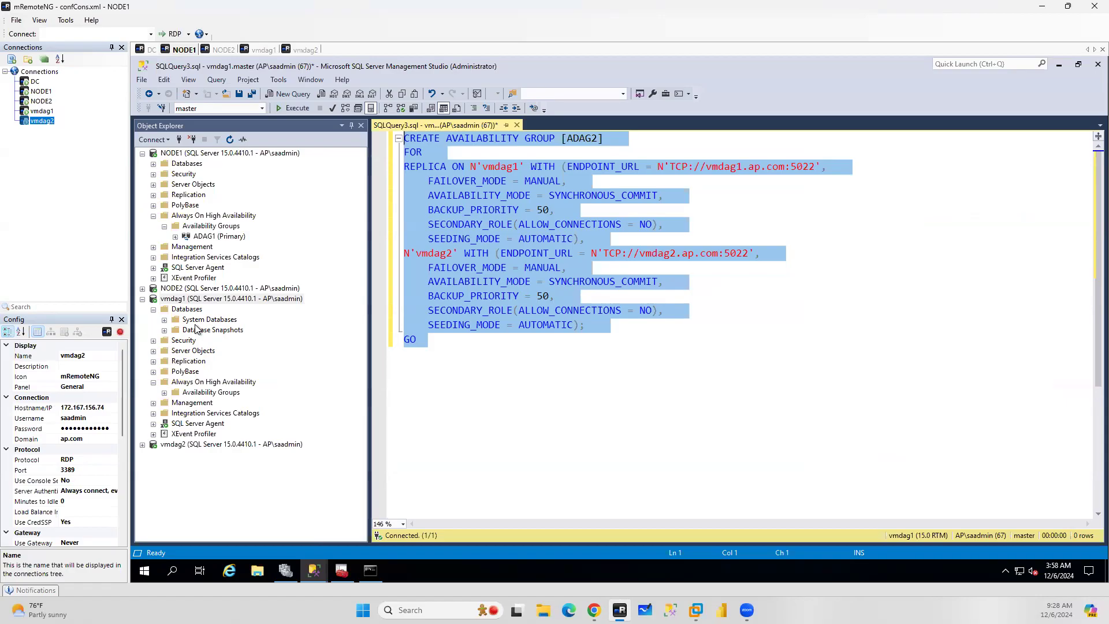
pyautogui.click(472, 349)
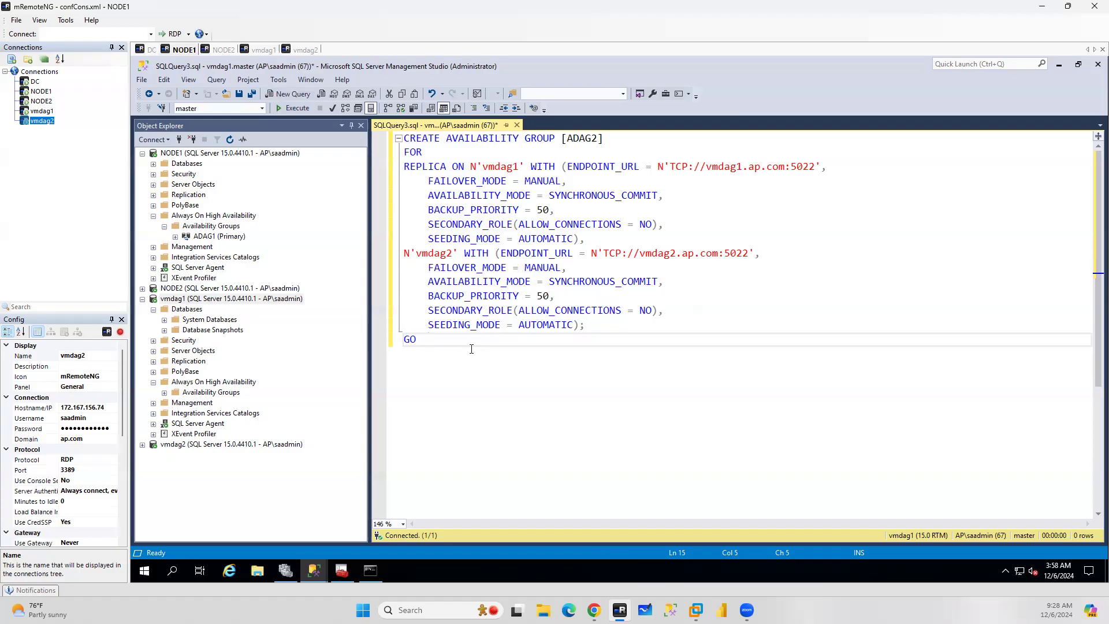
pyautogui.click(154, 340)
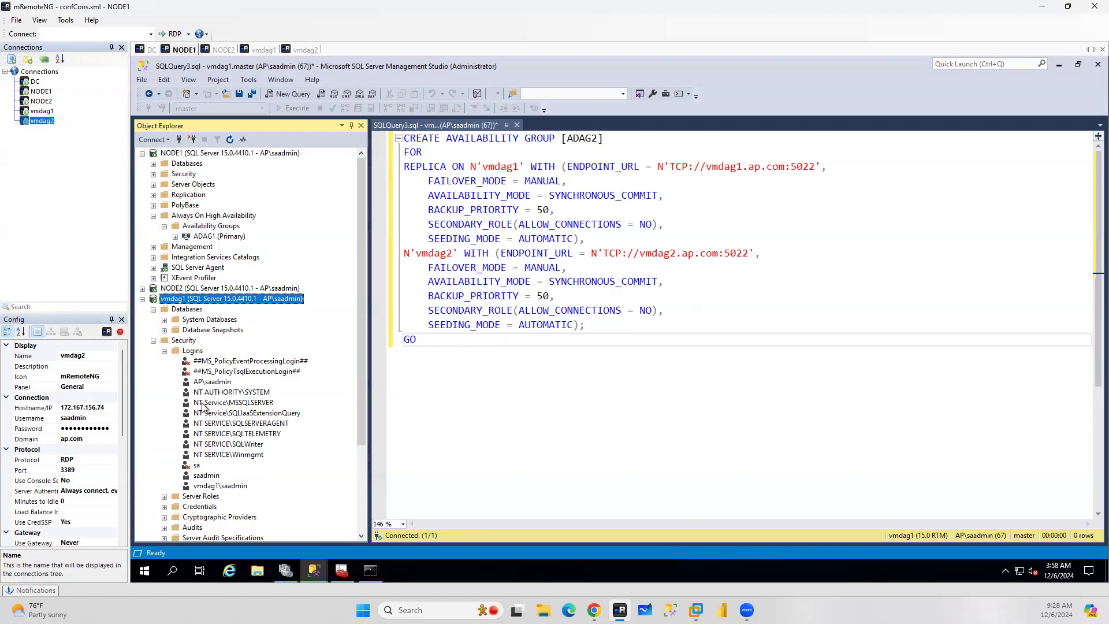
# Check the SQL Server services in Configuration Manager on the vmdag1 machine
pyautogui.click(261, 50)
pyautogui.moveTo(574, 107); pyautogui.dragTo(680, 107)
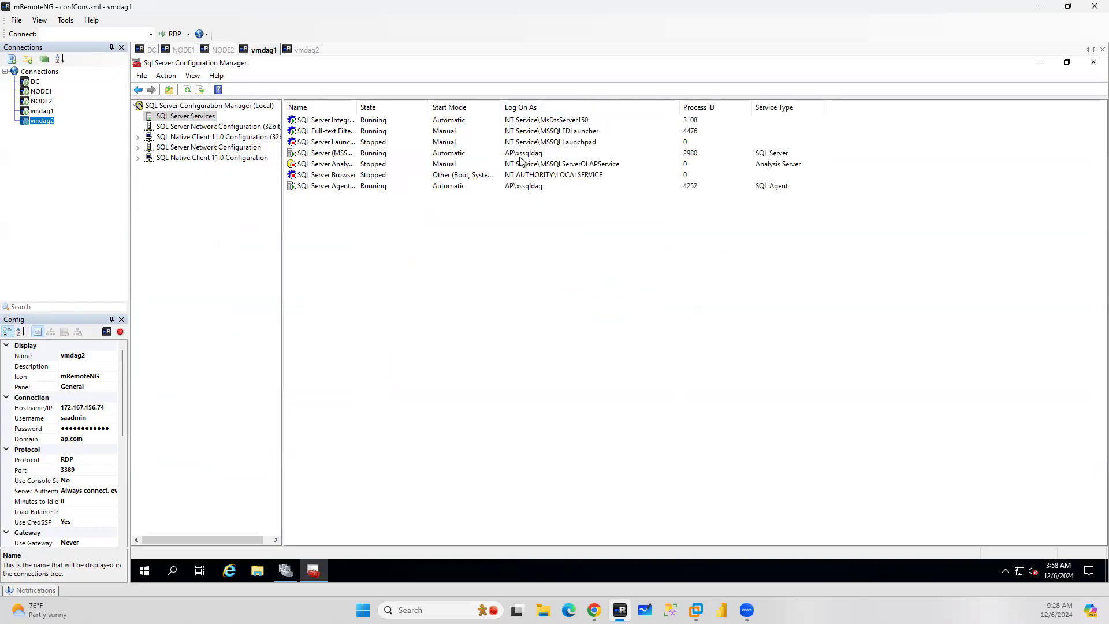
pyautogui.click(183, 52)
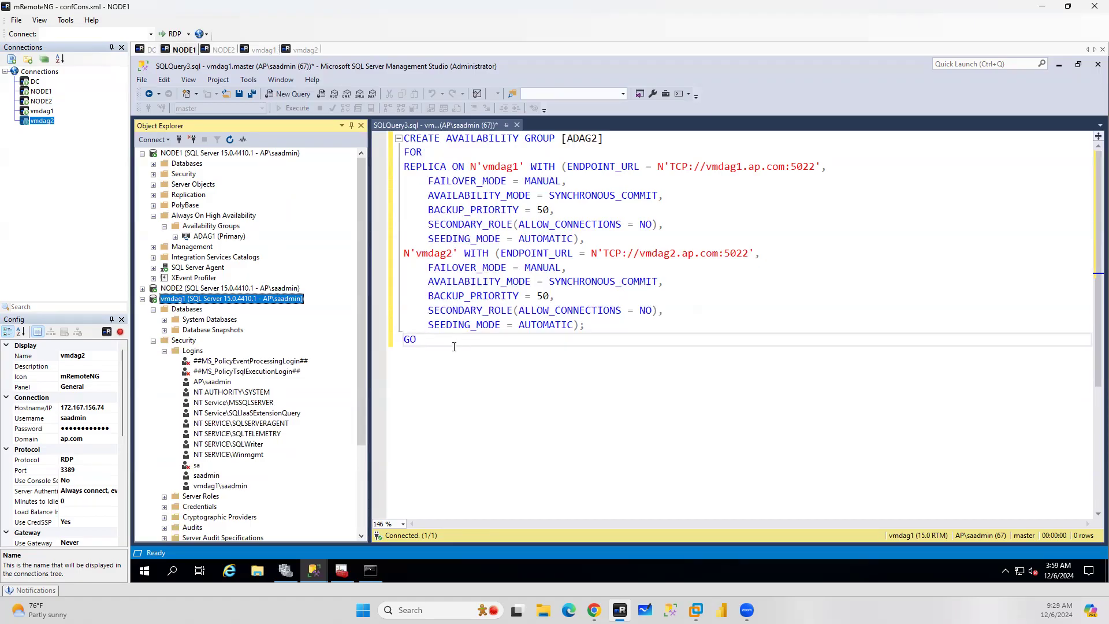
# Execute the whole ADAG2 creation script on vmdag1
pyautogui.moveTo(434, 341); pyautogui.dragTo(381, 127)
pyautogui.click(291, 109)
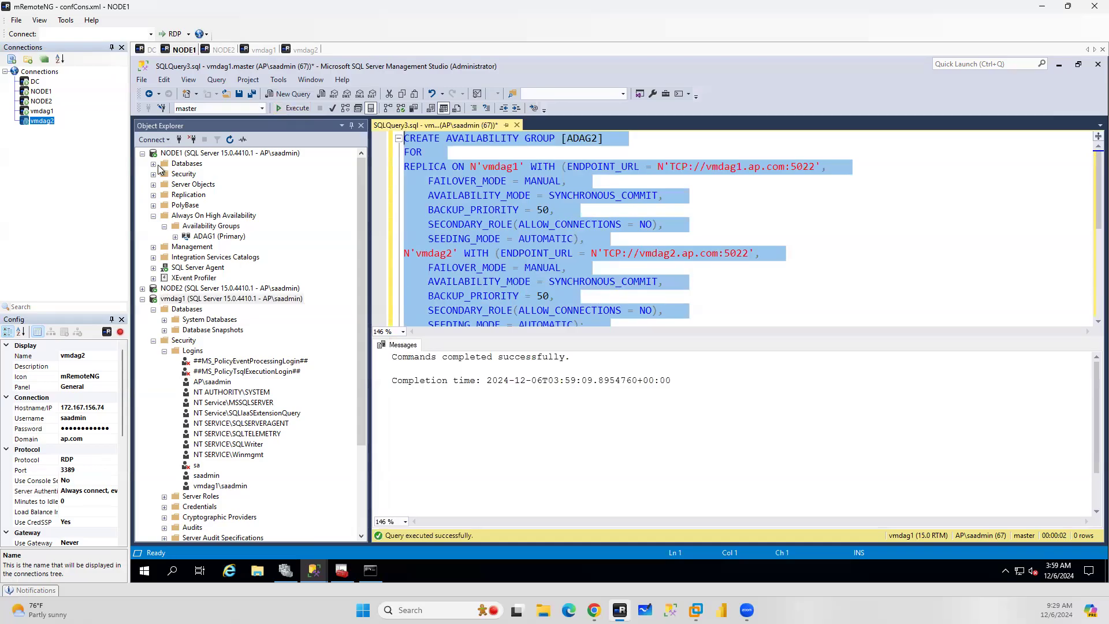
# Inspect the new ADAG2 group's availability replicas, databases and listeners under vmdag1 in Object Explorer
pyautogui.click(142, 153)
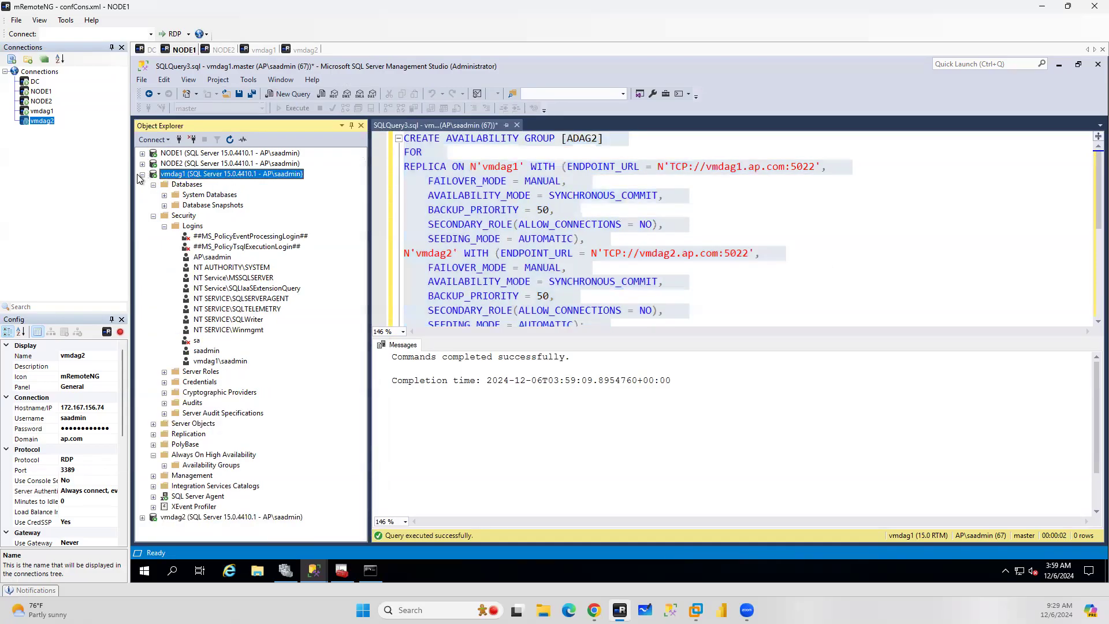
pyautogui.click(230, 140)
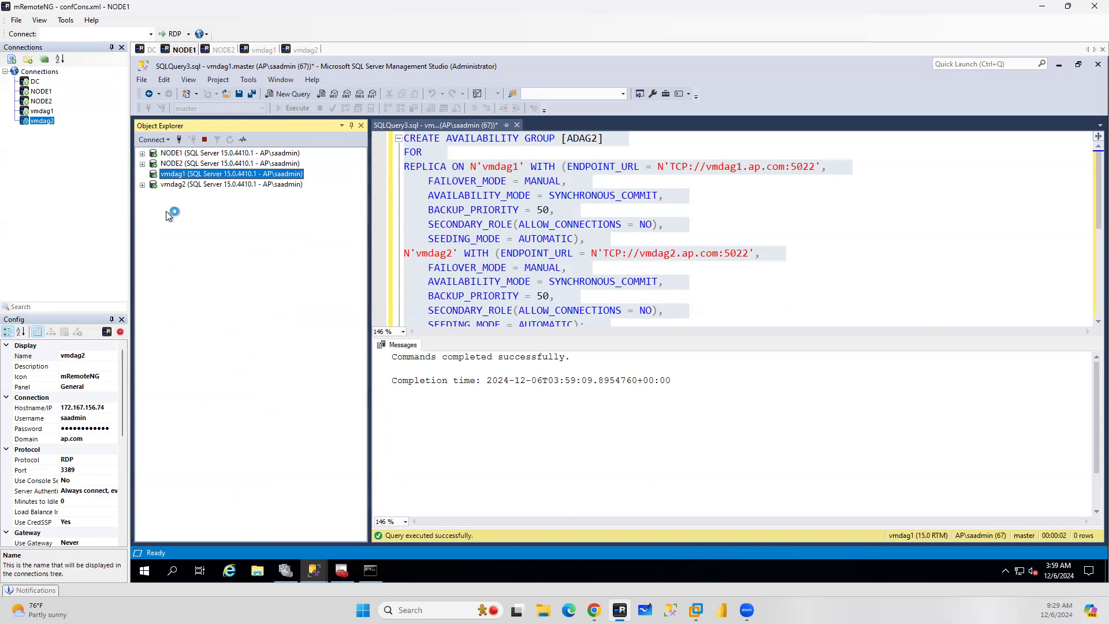
pyautogui.click(153, 237)
pyautogui.click(165, 247)
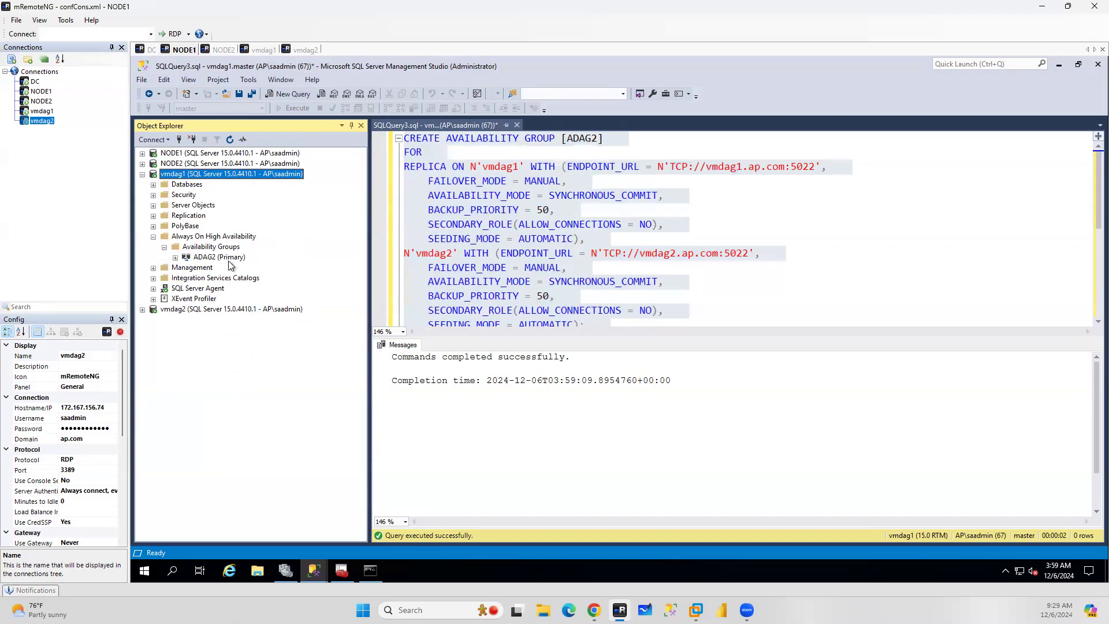
pyautogui.click(176, 258)
pyautogui.click(176, 258)
pyautogui.click(175, 259)
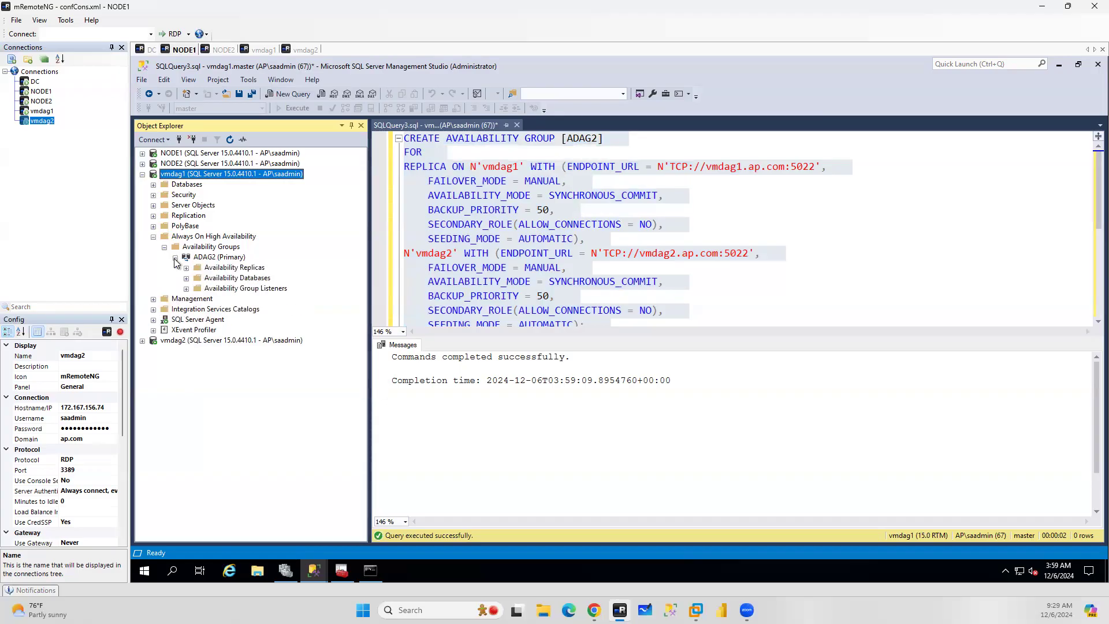
pyautogui.click(186, 268)
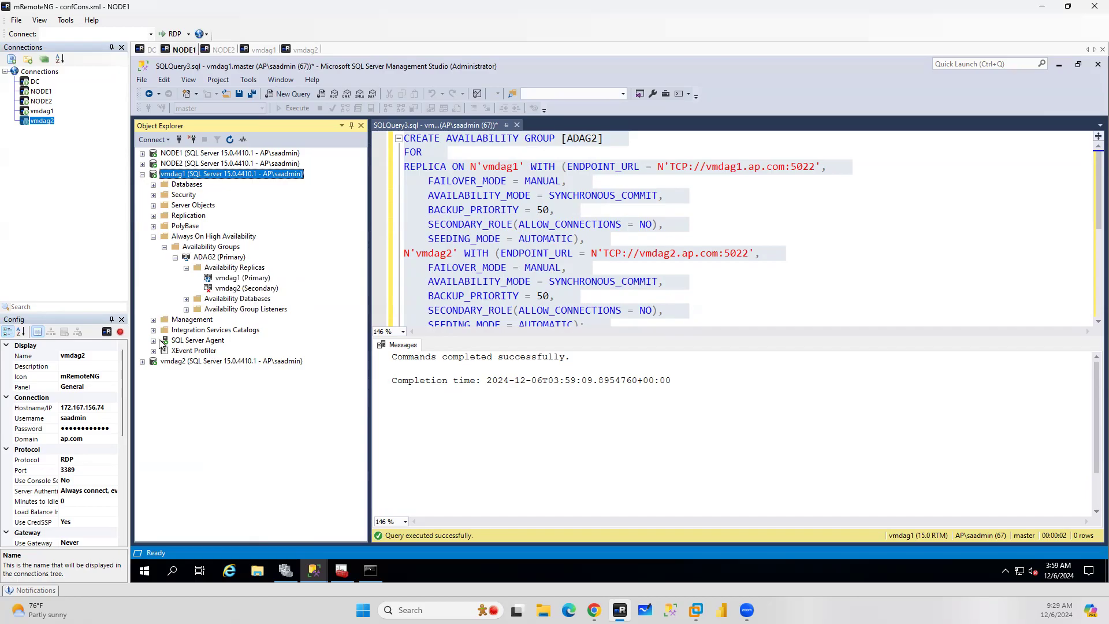
pyautogui.click(187, 298)
pyautogui.click(186, 310)
# Close the ADAG2 query without saving and expand vmdag2's Always On High Availability node
pyautogui.click(142, 362)
pyautogui.click(517, 125)
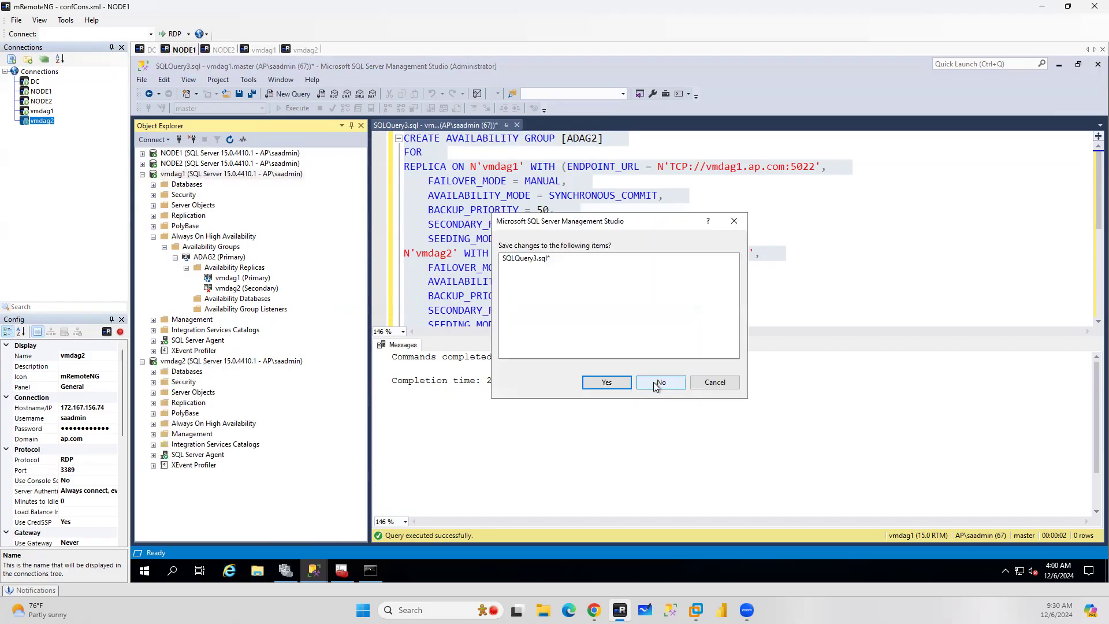
pyautogui.click(654, 383)
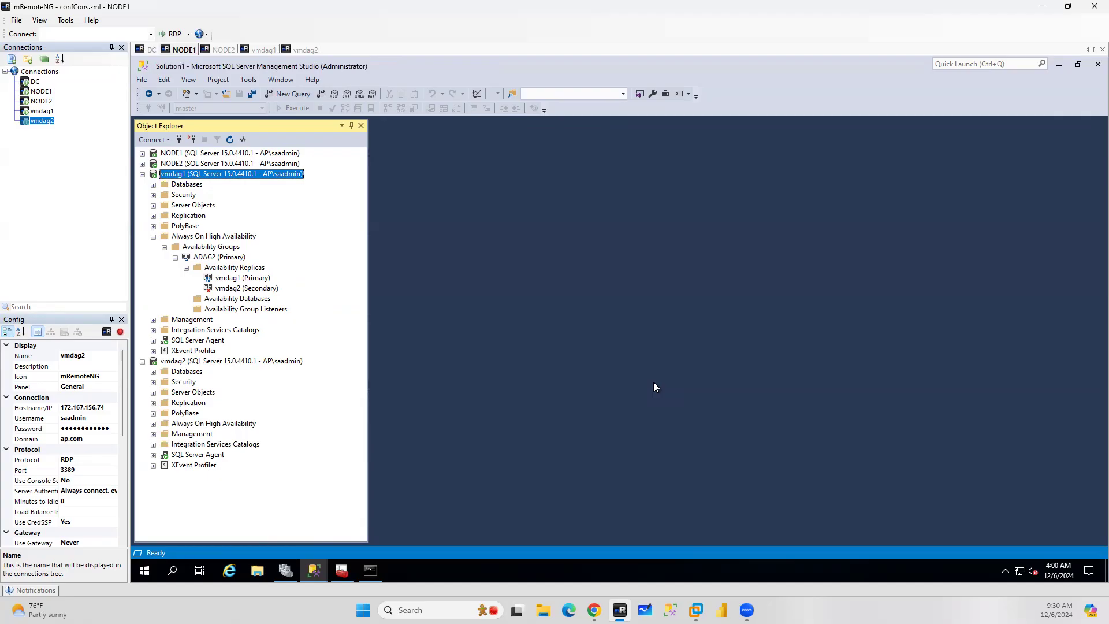
pyautogui.click(153, 424)
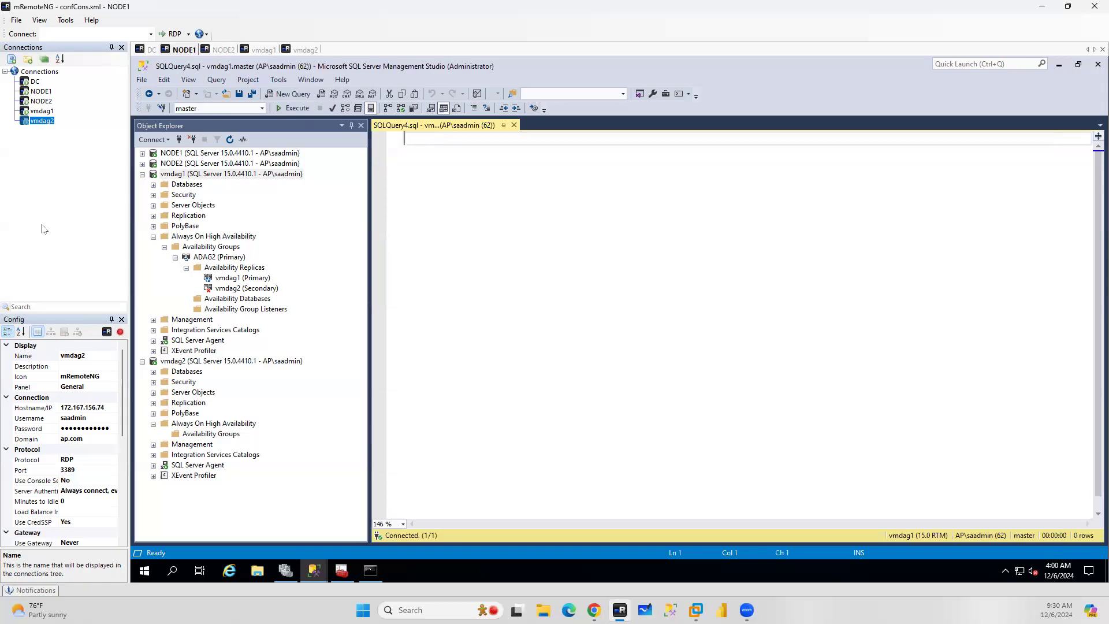
# Write exec sp_readerrorlog in a new query on vmdag1
pyautogui.write('exec sp_read')
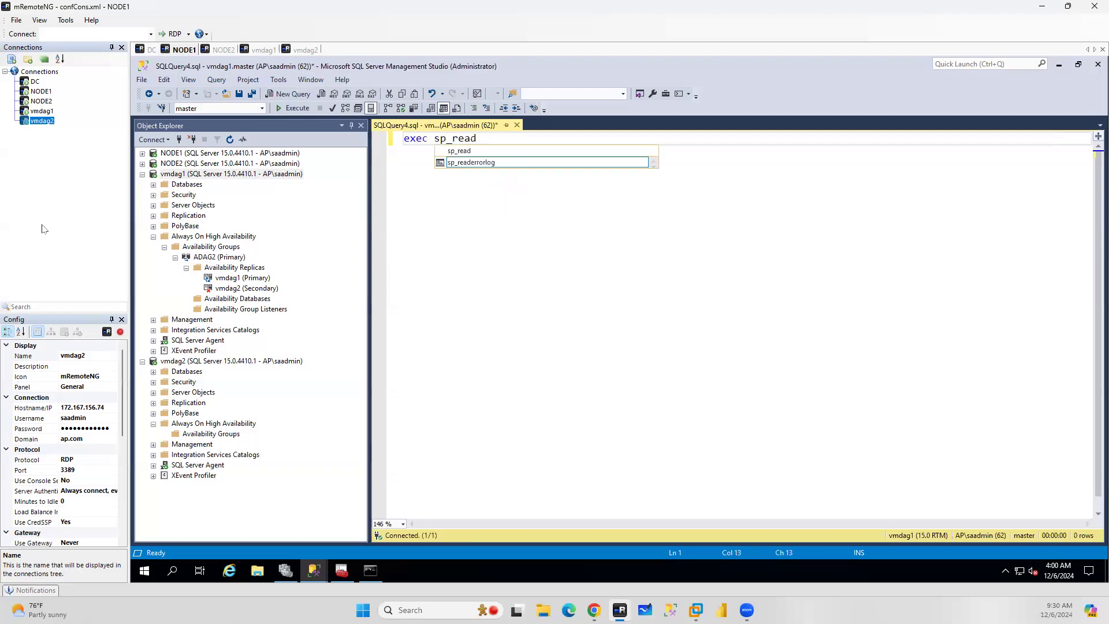
pyautogui.doubleClick(487, 163)
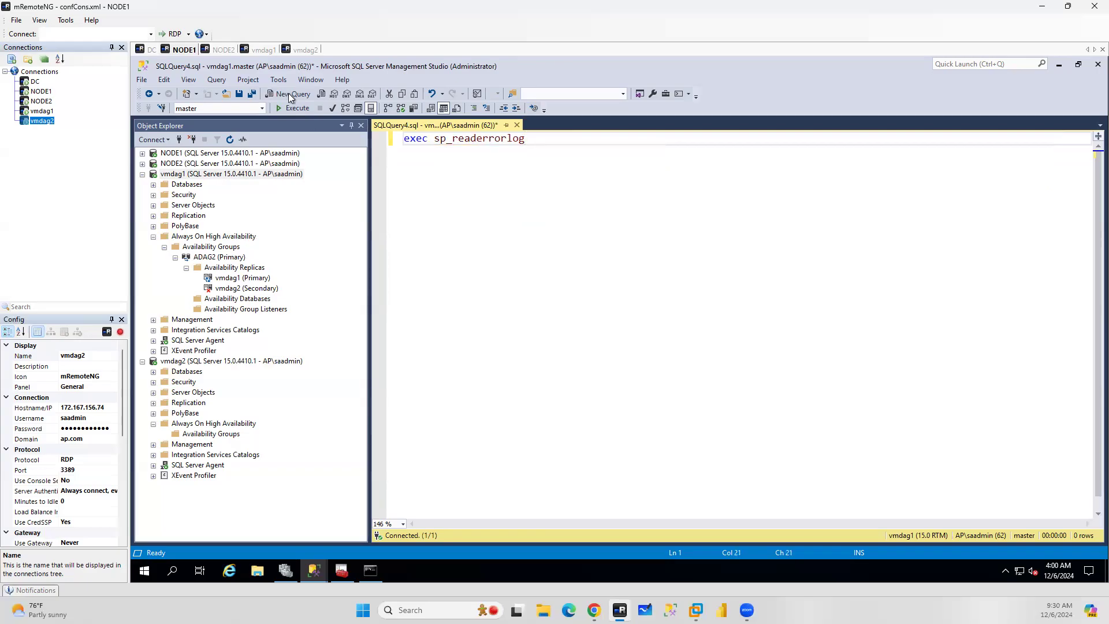
# Execute sp_readerrorlog on vmdag1 and read through the error log results for the ADAG2 availability group
pyautogui.click(430, 109)
pyautogui.click(293, 108)
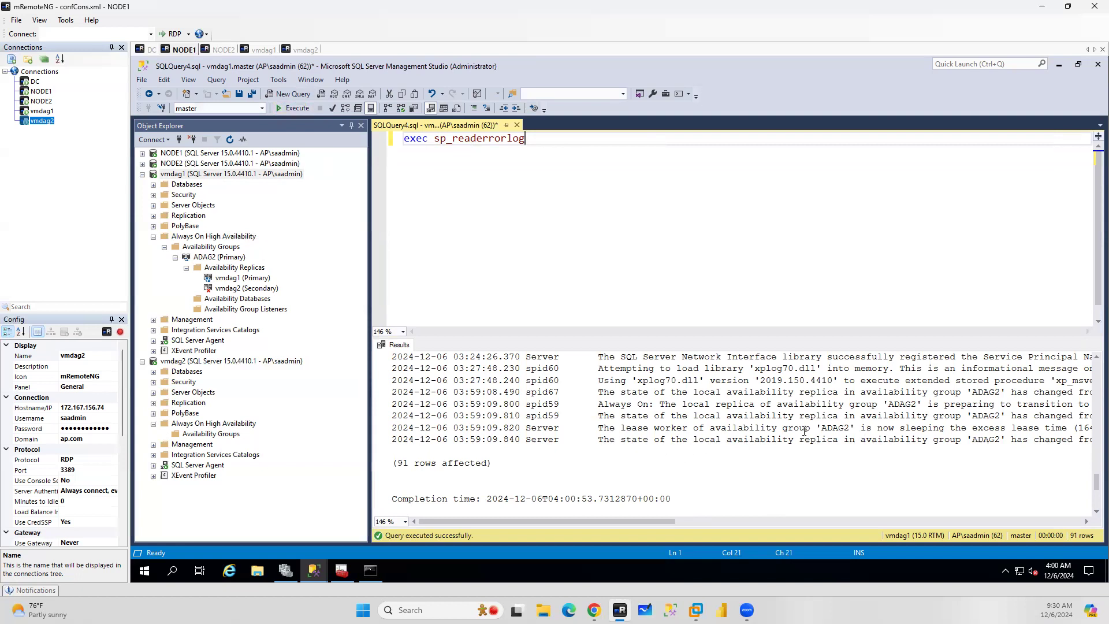
pyautogui.scroll(4, 693, 434)
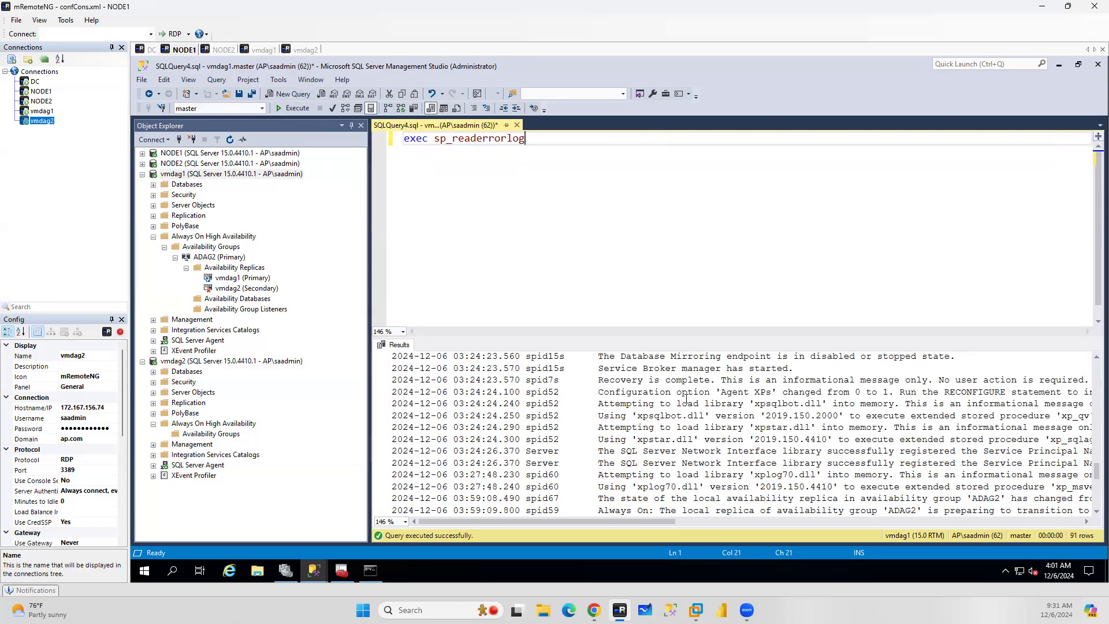
pyautogui.scroll(3, 691, 407)
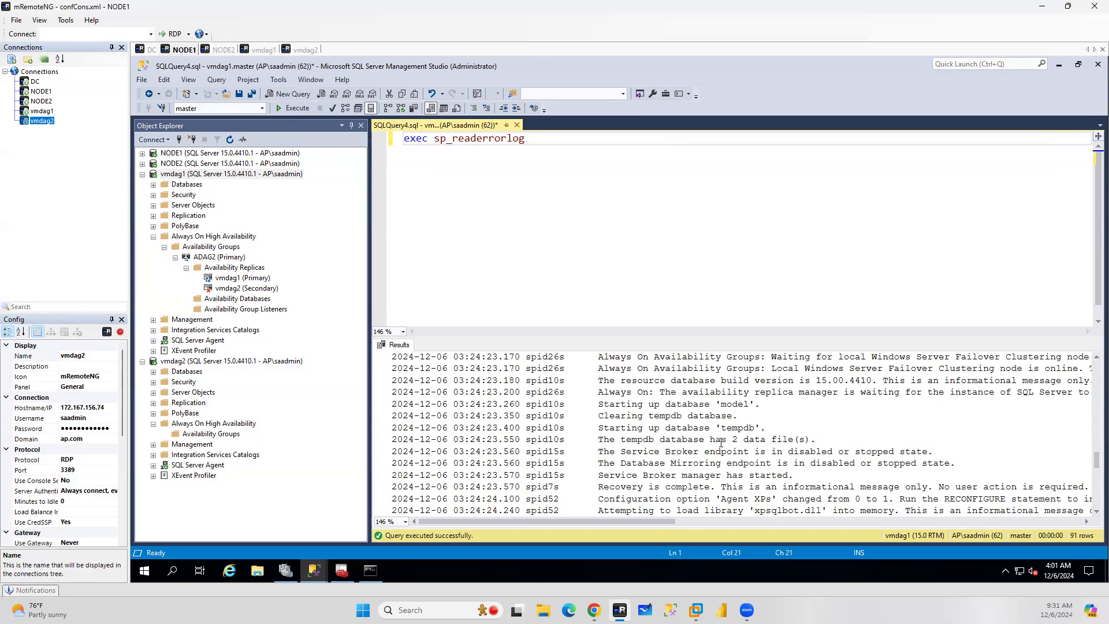
pyautogui.scroll(-2, 721, 443)
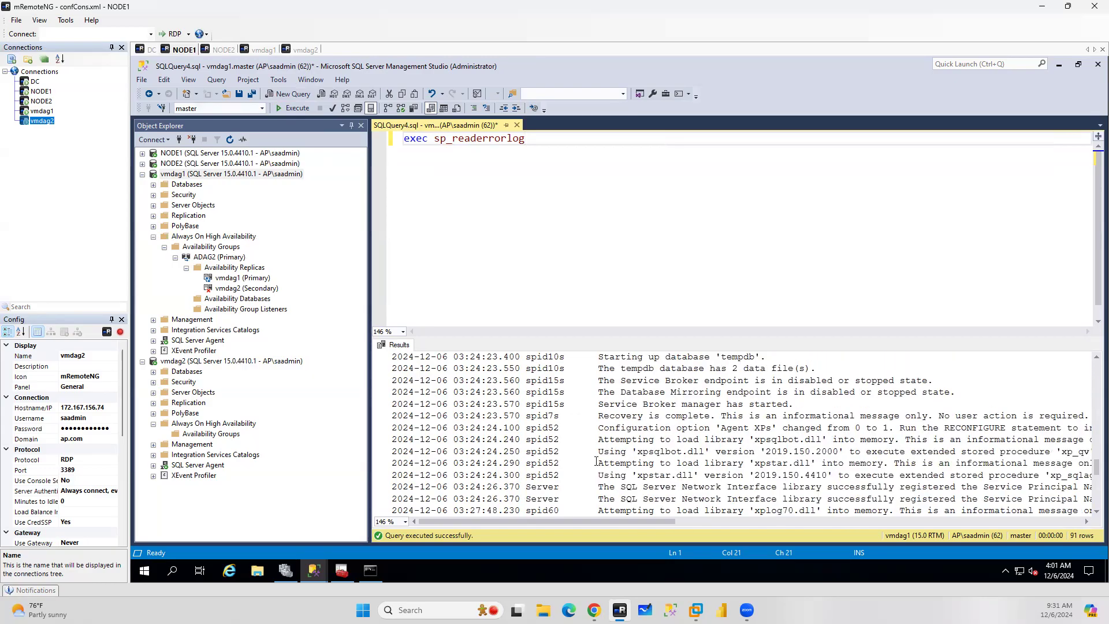
pyautogui.scroll(-2, 610, 479)
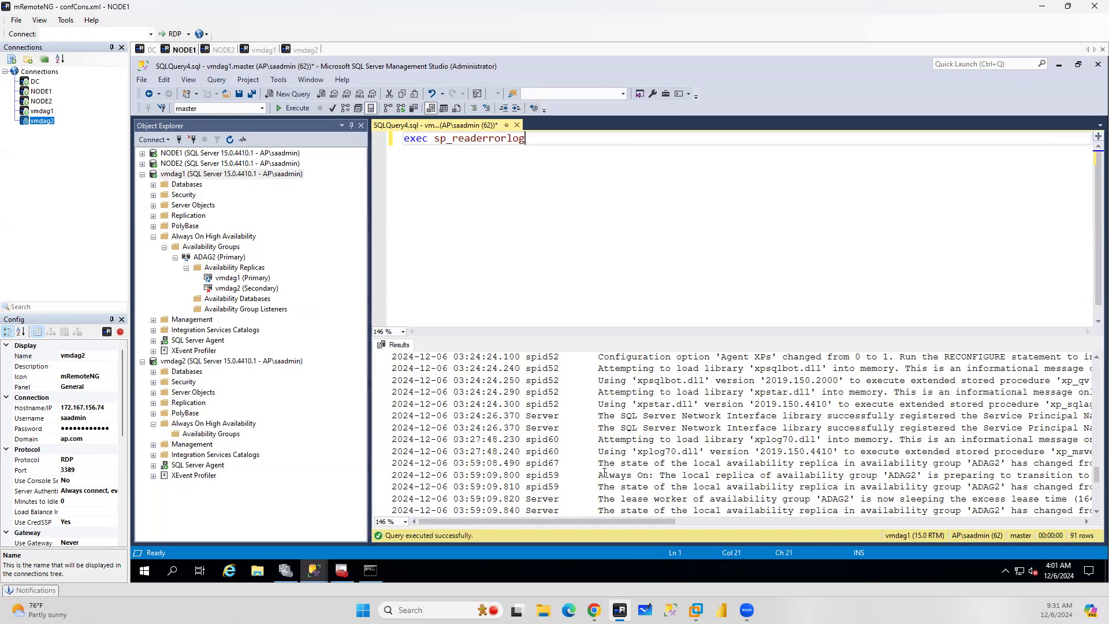
pyautogui.moveTo(644, 519); pyautogui.dragTo(538, 529)
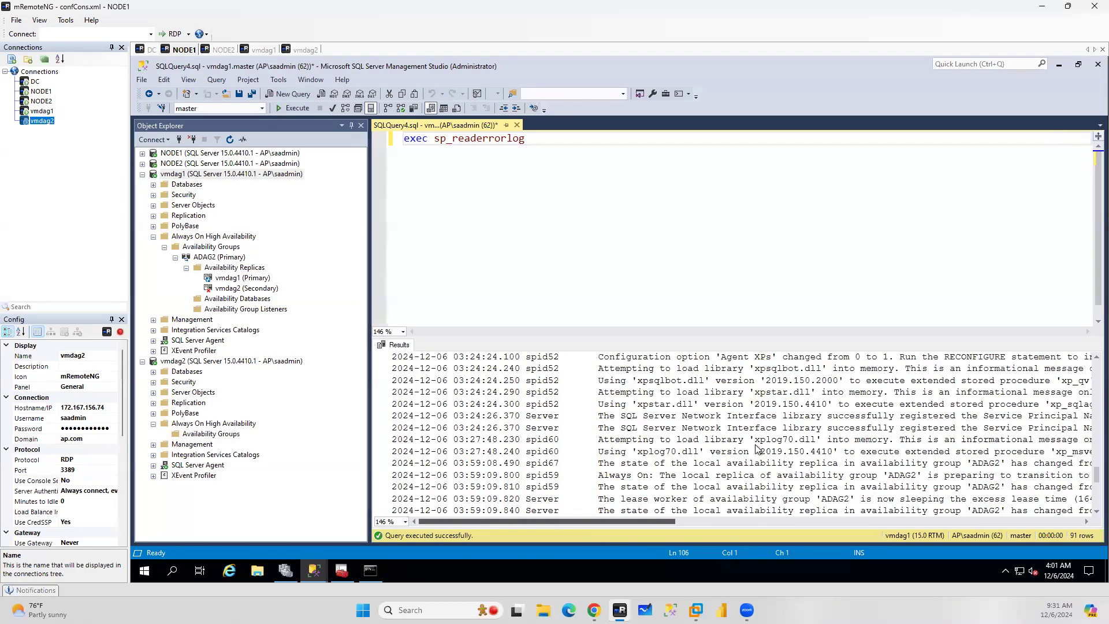
pyautogui.scroll(-2, 774, 435)
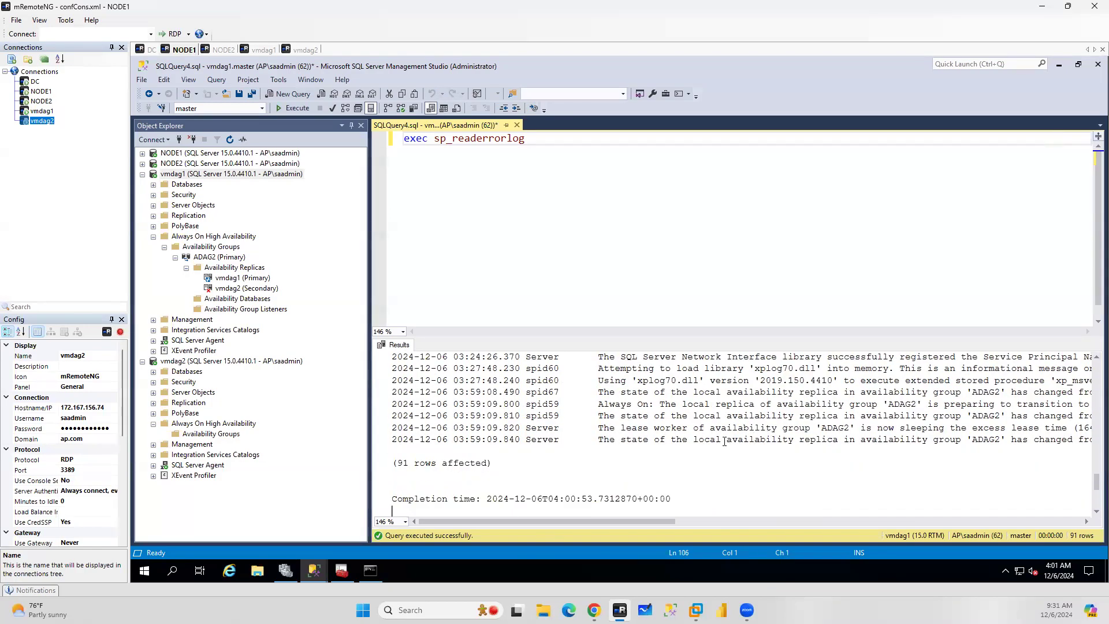
# Copy the sp_readerrorlog query into a new query on vmdag2, execute it and scroll through its results
pyautogui.moveTo(536, 139); pyautogui.dragTo(403, 140)
pyautogui.hotkey('ctrl', 'c')
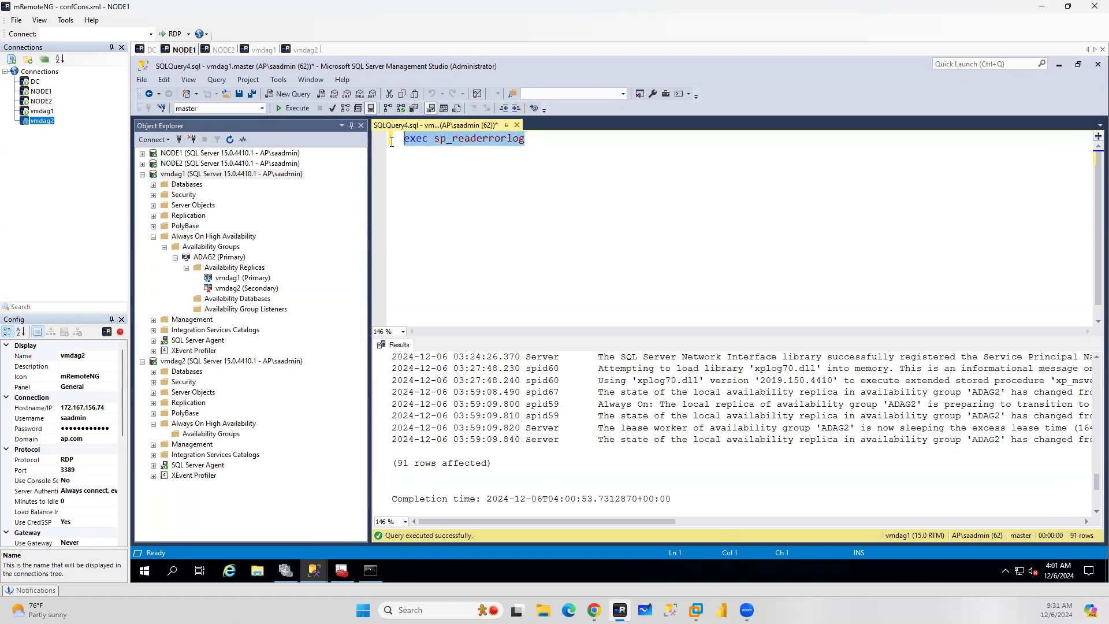
pyautogui.click(240, 362)
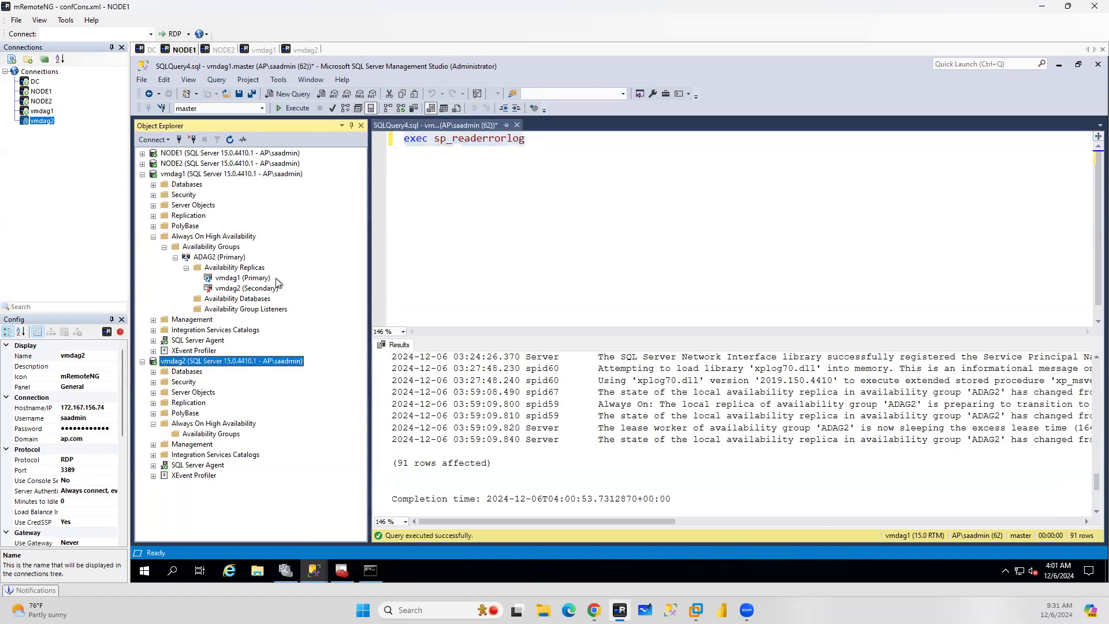
pyautogui.click(300, 94)
pyautogui.hotkey('ctrl', 'v')
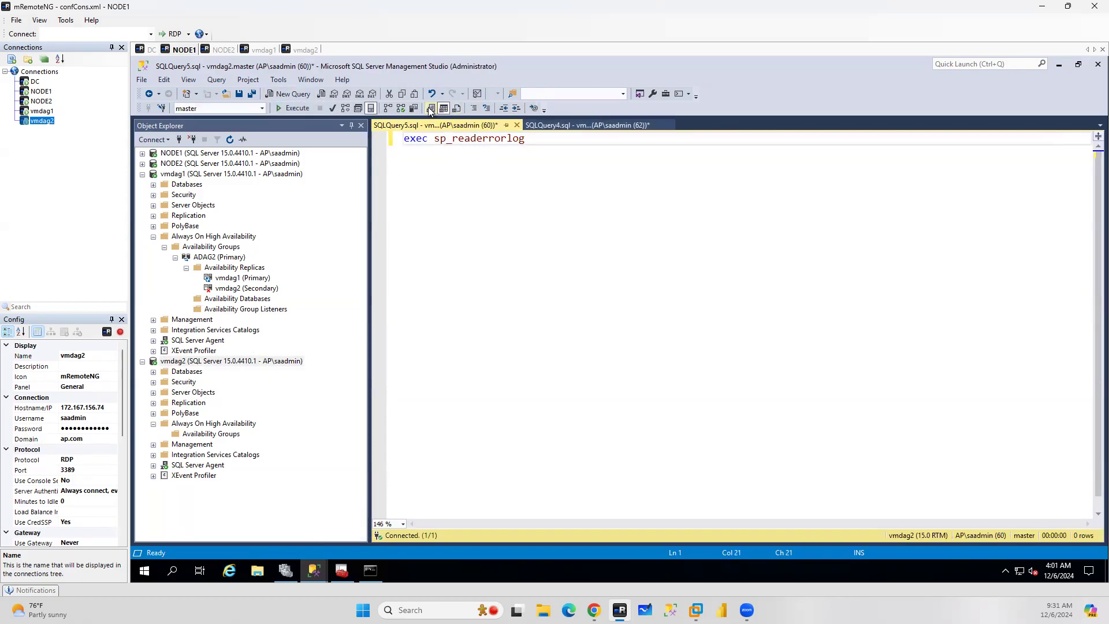
pyautogui.click(282, 112)
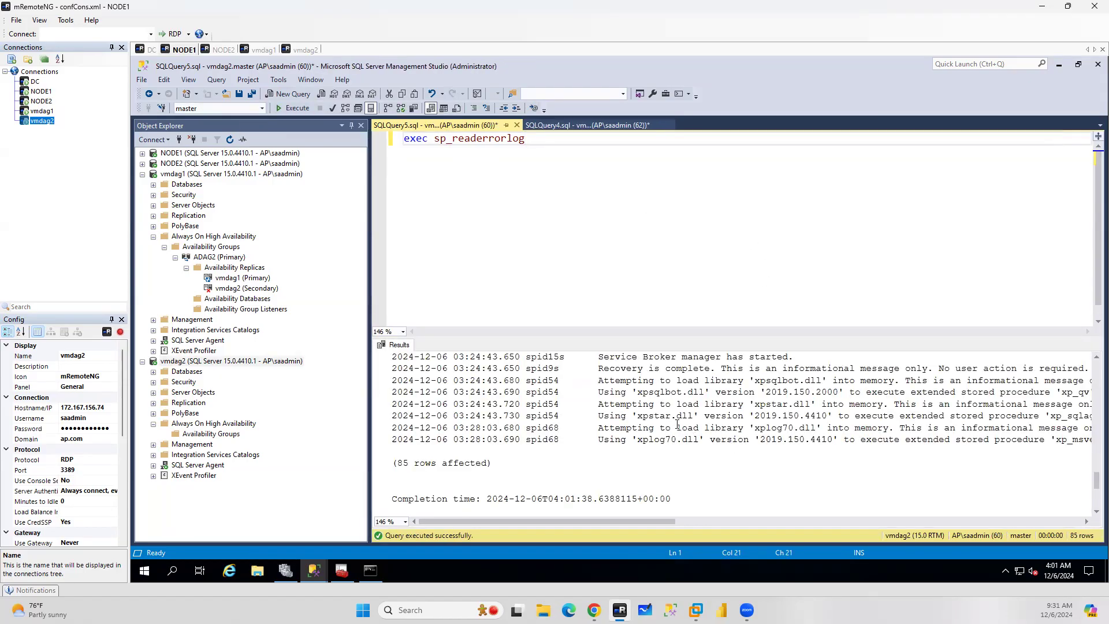
pyautogui.scroll(1, 678, 424)
pyautogui.scroll(1, 678, 425)
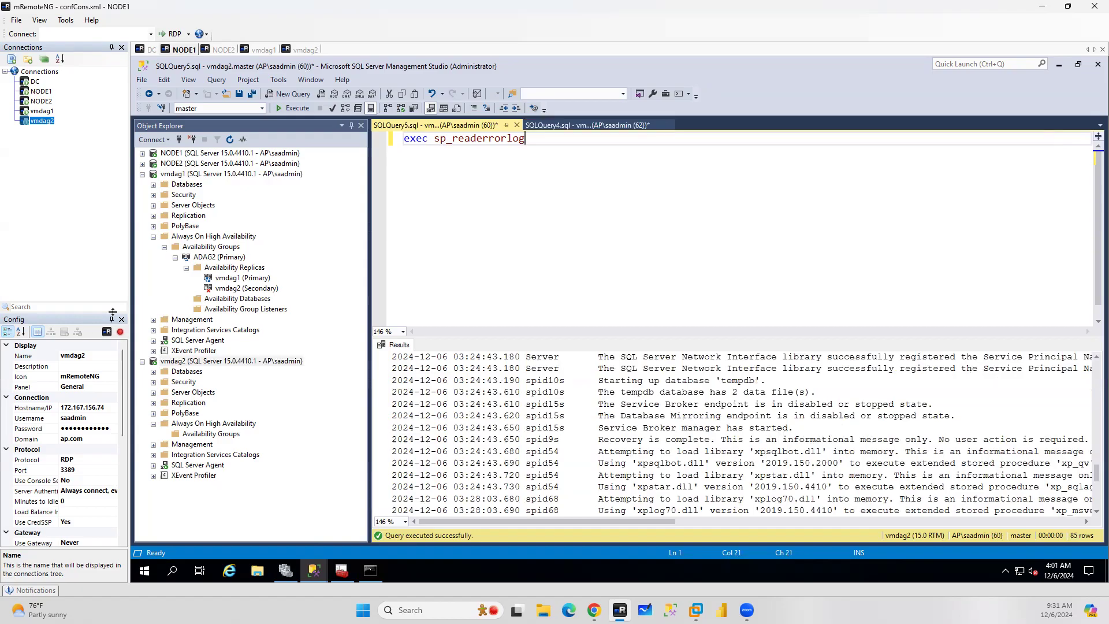
# Expand the Server Objects and Endpoints folders of vmdag1 and vmdag2 in Object Explorer
pyautogui.click(253, 173)
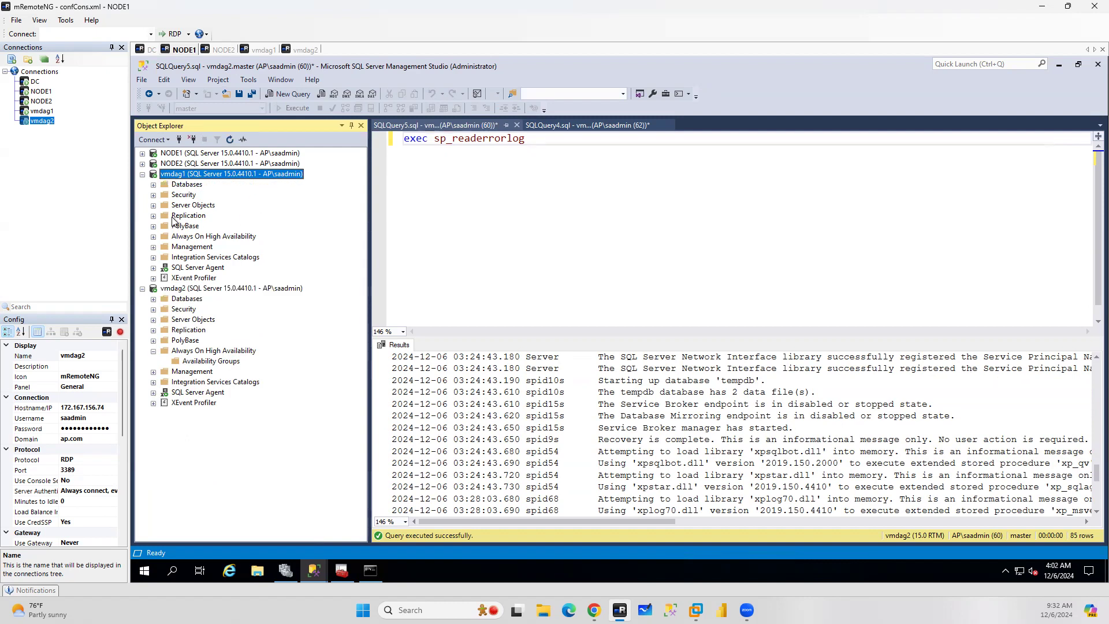
pyautogui.click(154, 206)
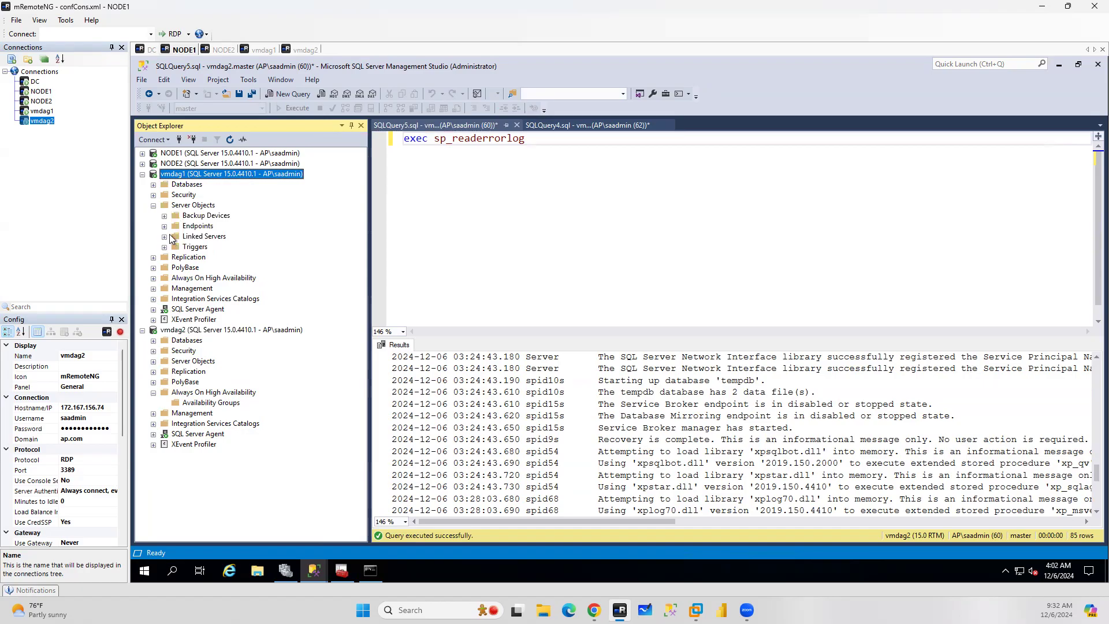
pyautogui.click(165, 227)
pyautogui.click(176, 247)
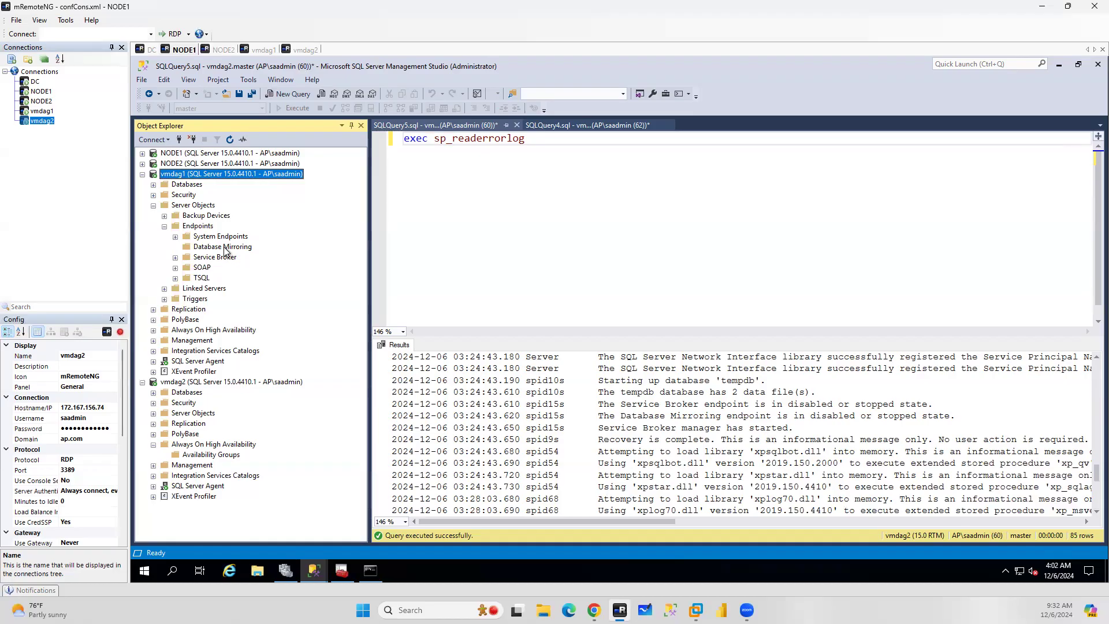
pyautogui.click(197, 385)
pyautogui.click(230, 139)
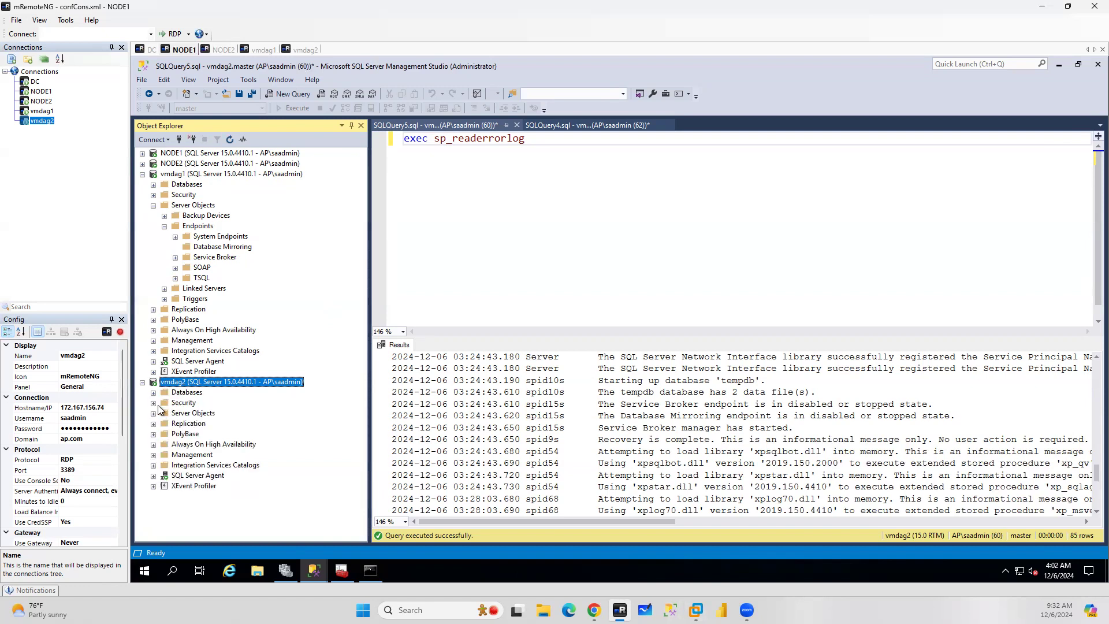
pyautogui.click(153, 413)
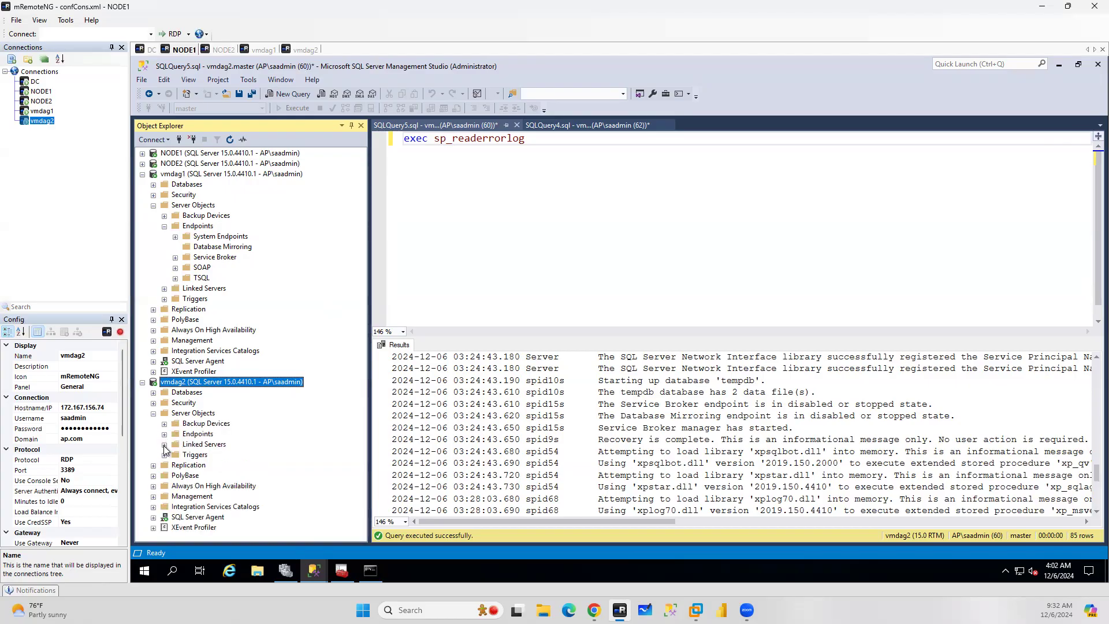
pyautogui.click(165, 444)
pyautogui.click(165, 434)
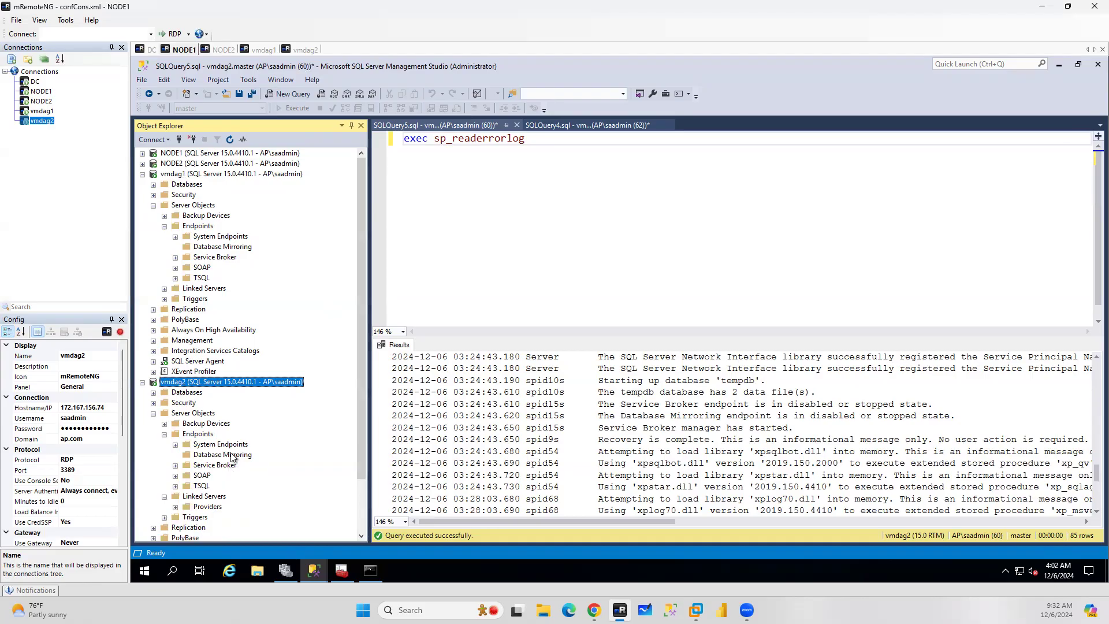
# In the distributed availability group docs, select the CREATE ENDPOINT script that listens on all IP addresses
pyautogui.click(594, 611)
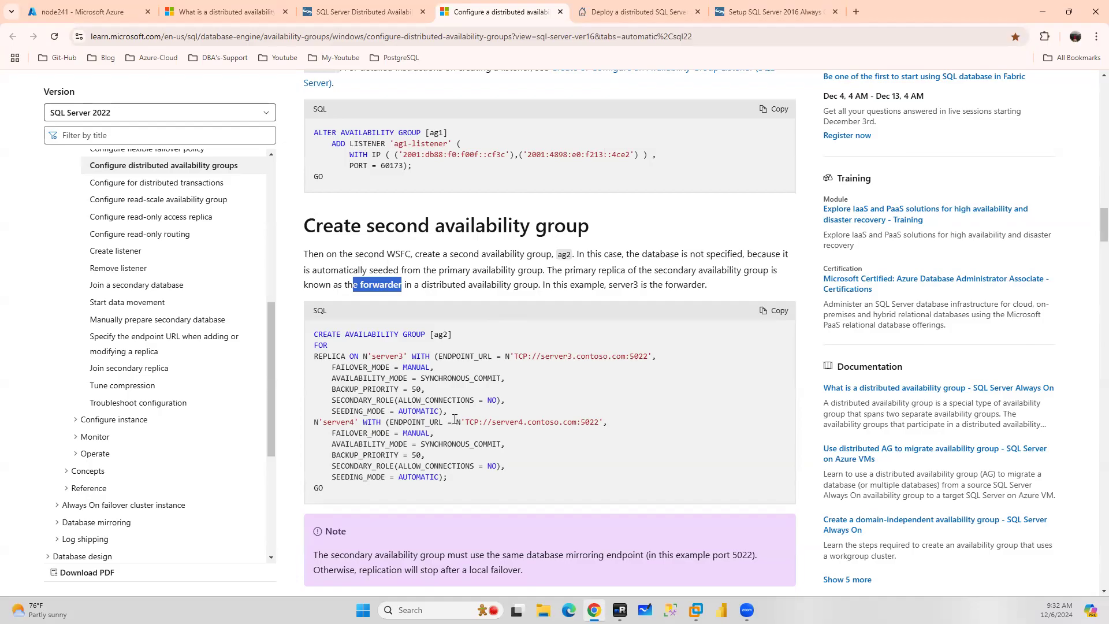
pyautogui.scroll(-5, 510, 376)
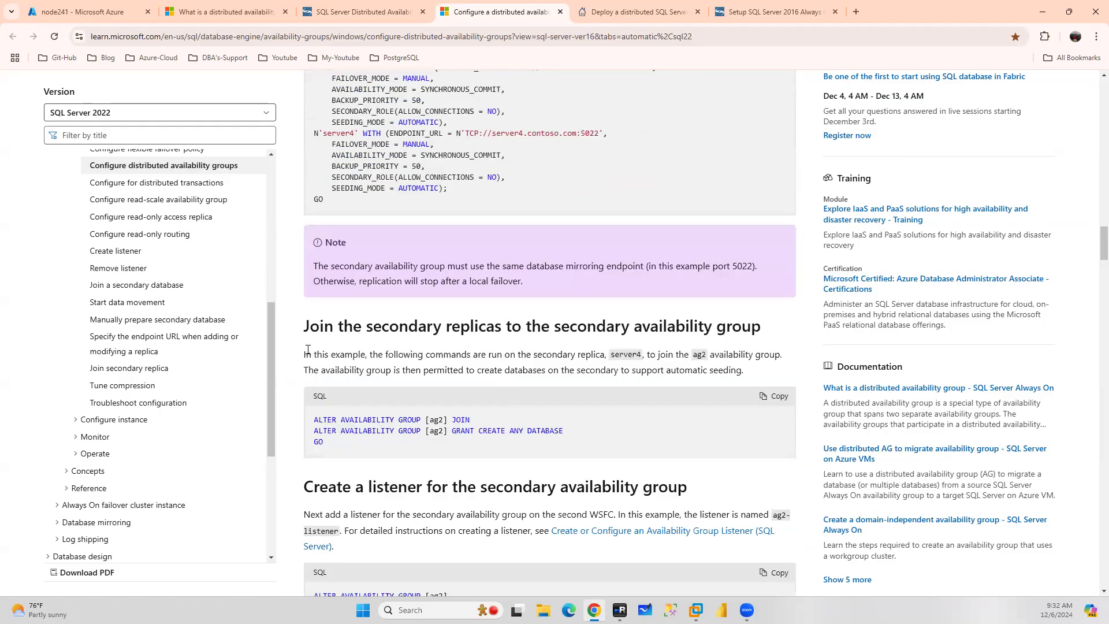
pyautogui.scroll(-2, 523, 370)
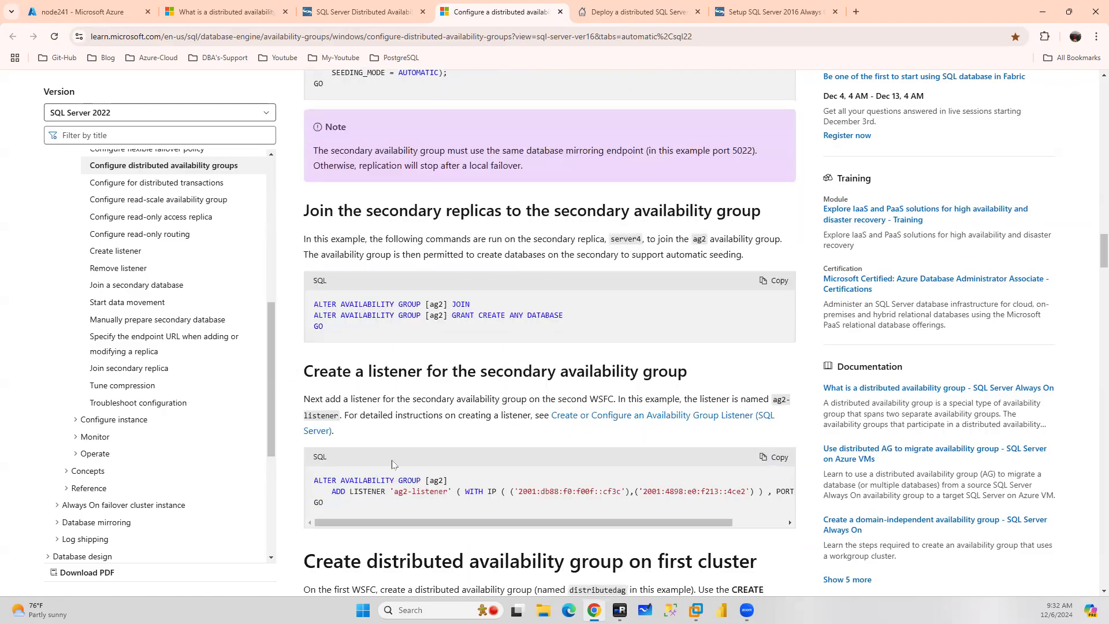
pyautogui.scroll(-3, 464, 381)
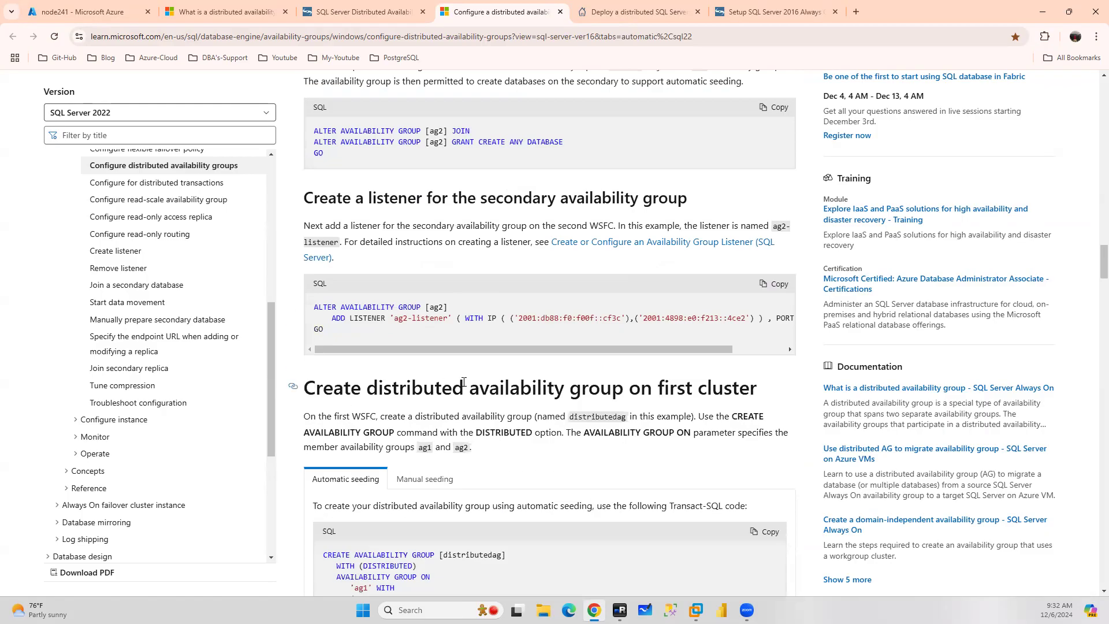
pyautogui.scroll(3, 464, 381)
pyautogui.scroll(7, 464, 384)
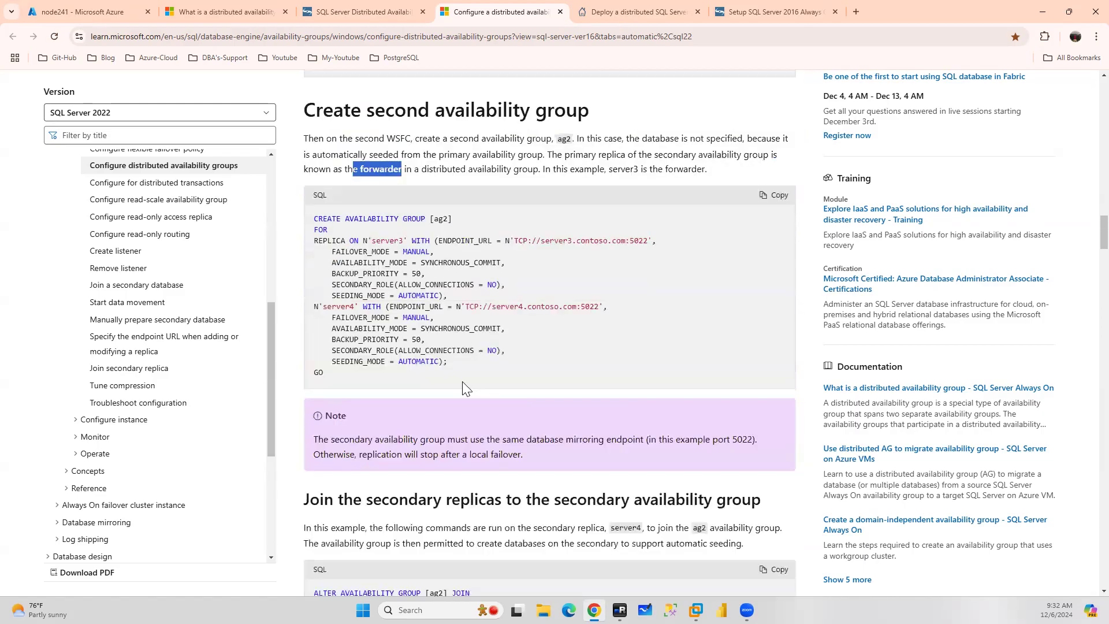
pyautogui.scroll(8, 464, 381)
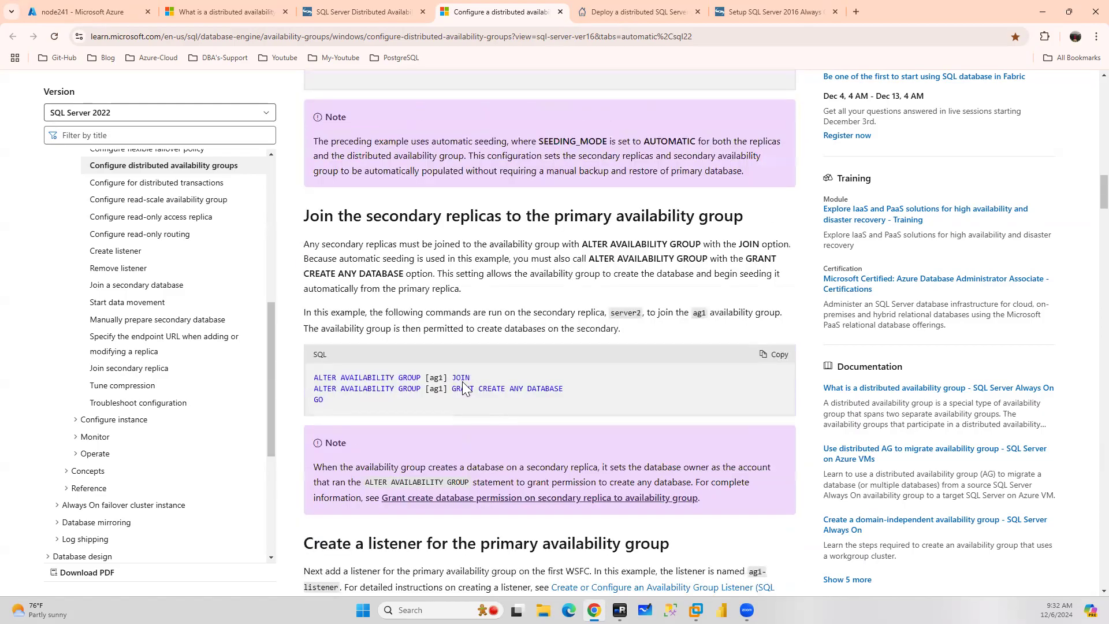
pyautogui.scroll(8, 451, 387)
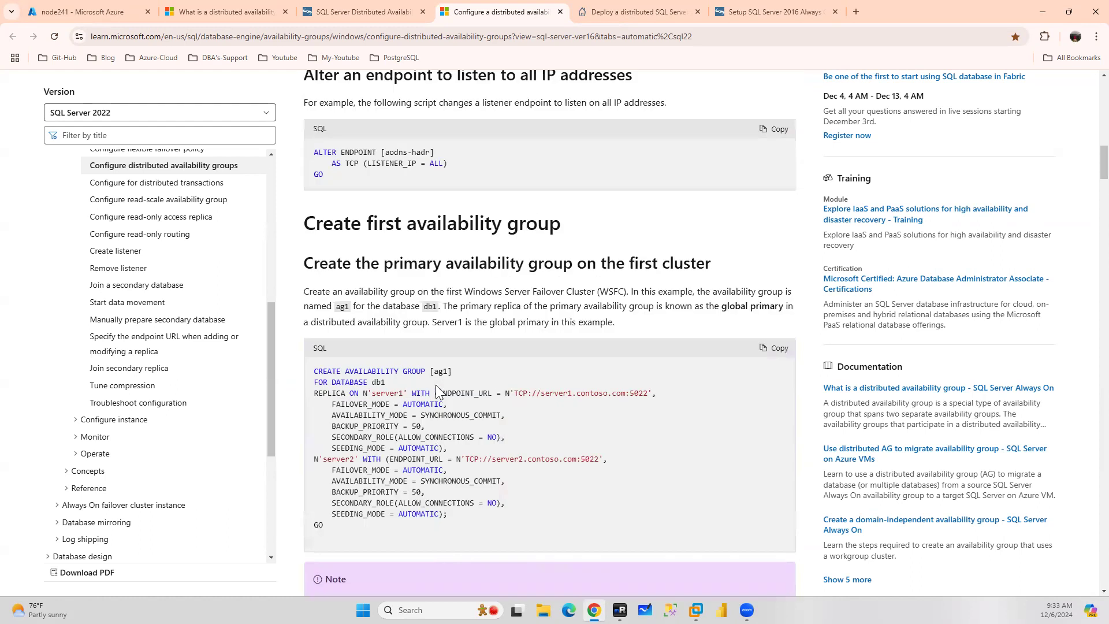
pyautogui.scroll(4, 437, 390)
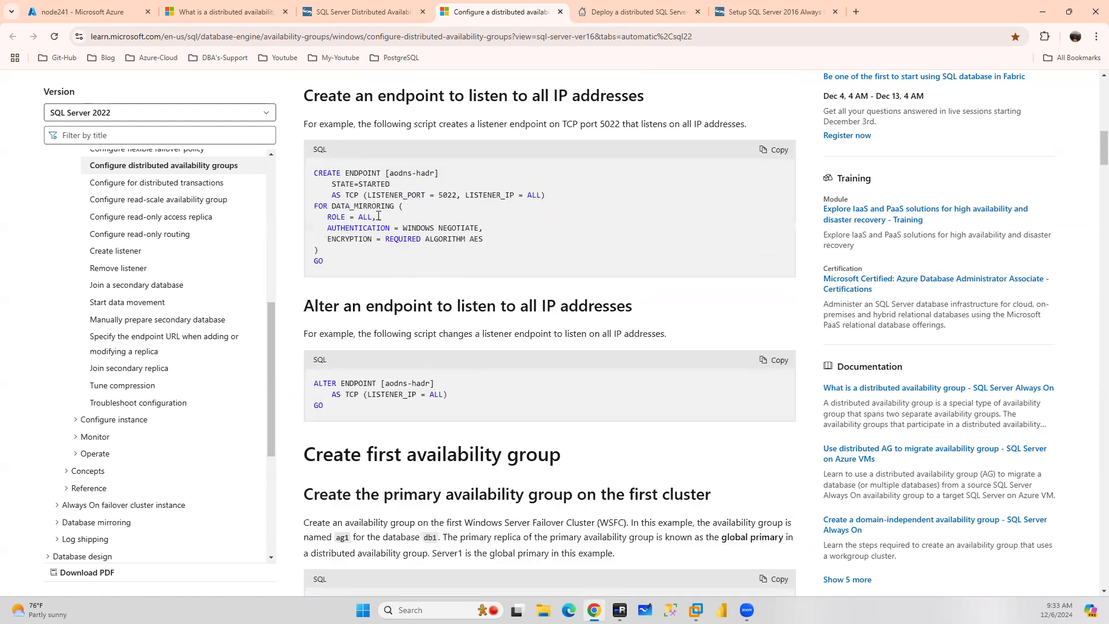
pyautogui.moveTo(341, 272); pyautogui.dragTo(299, 180)
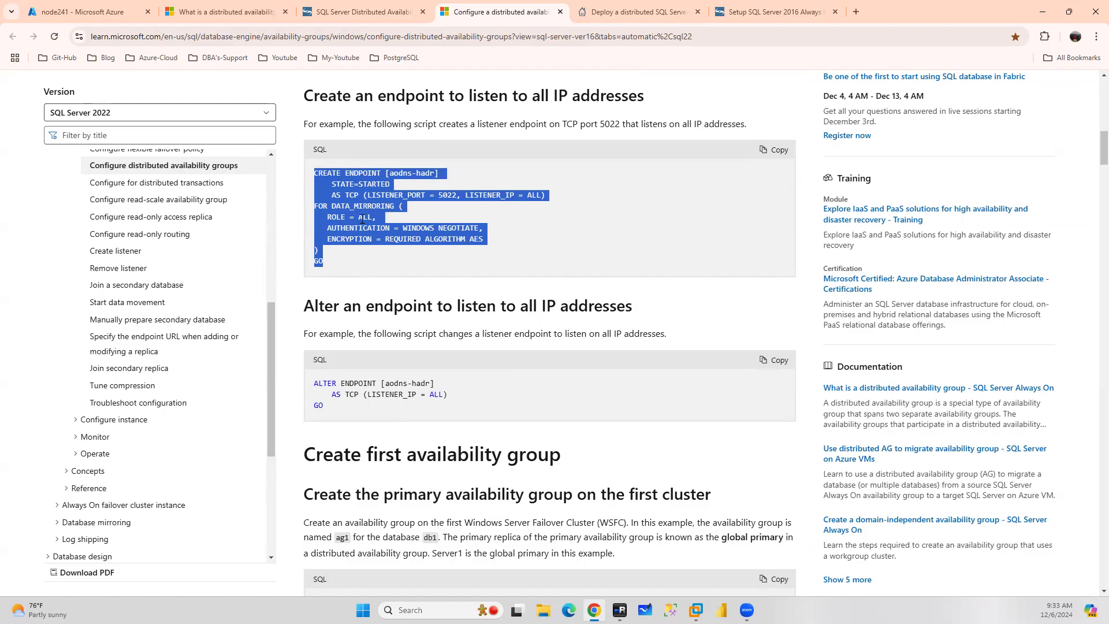
# Collapse vmdag1 and vmdag2 and expand NODE1's Server Objects, Endpoints and Database Mirroring folders
pyautogui.click(620, 610)
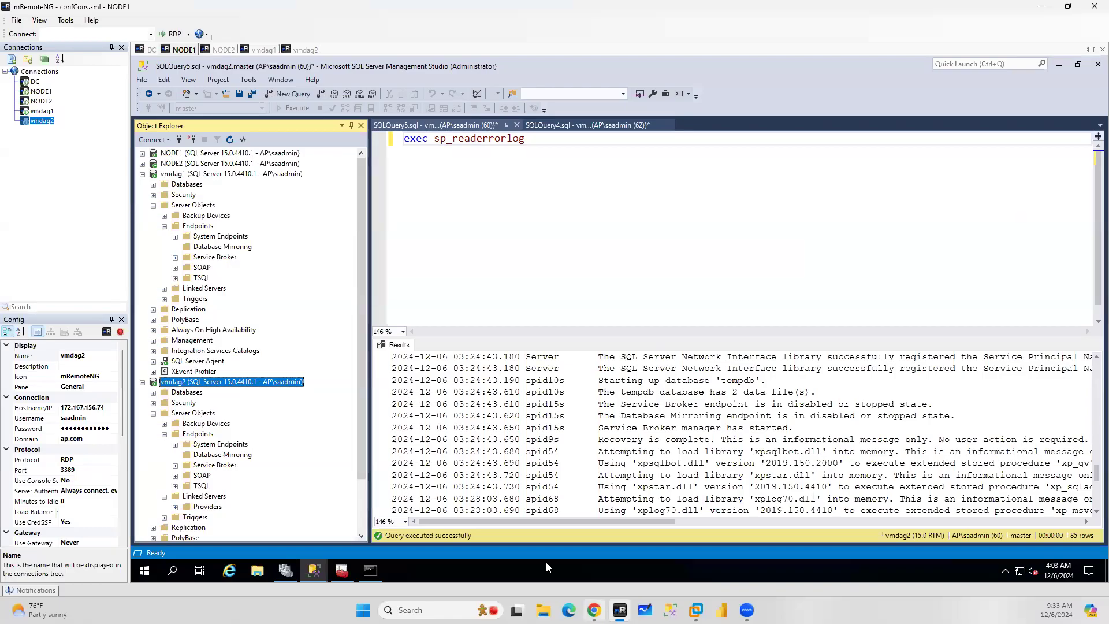
pyautogui.click(142, 174)
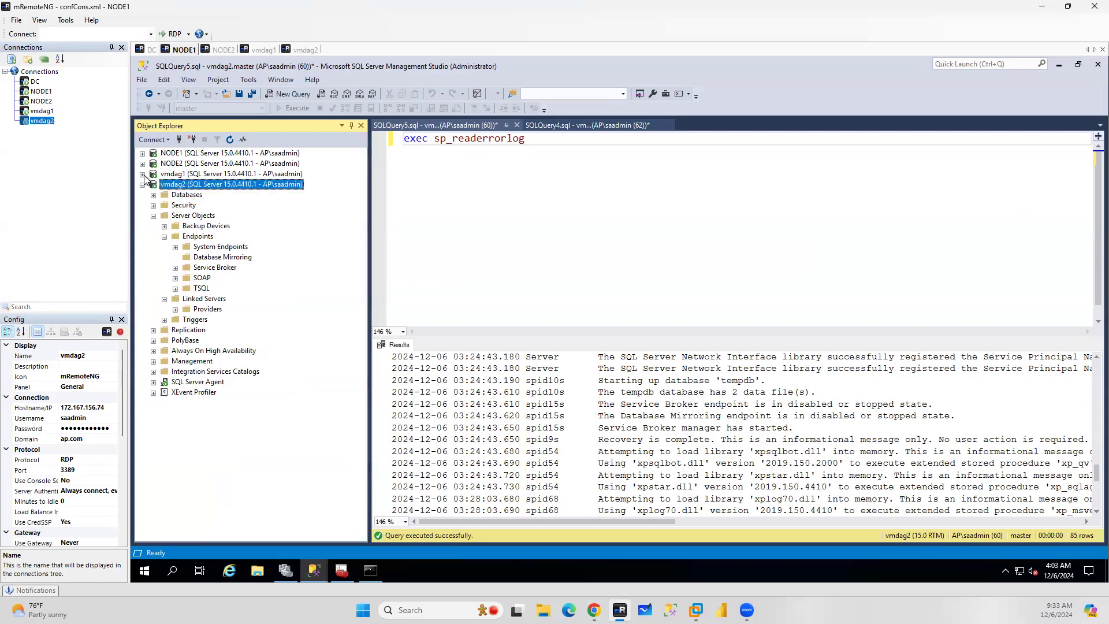
pyautogui.click(142, 184)
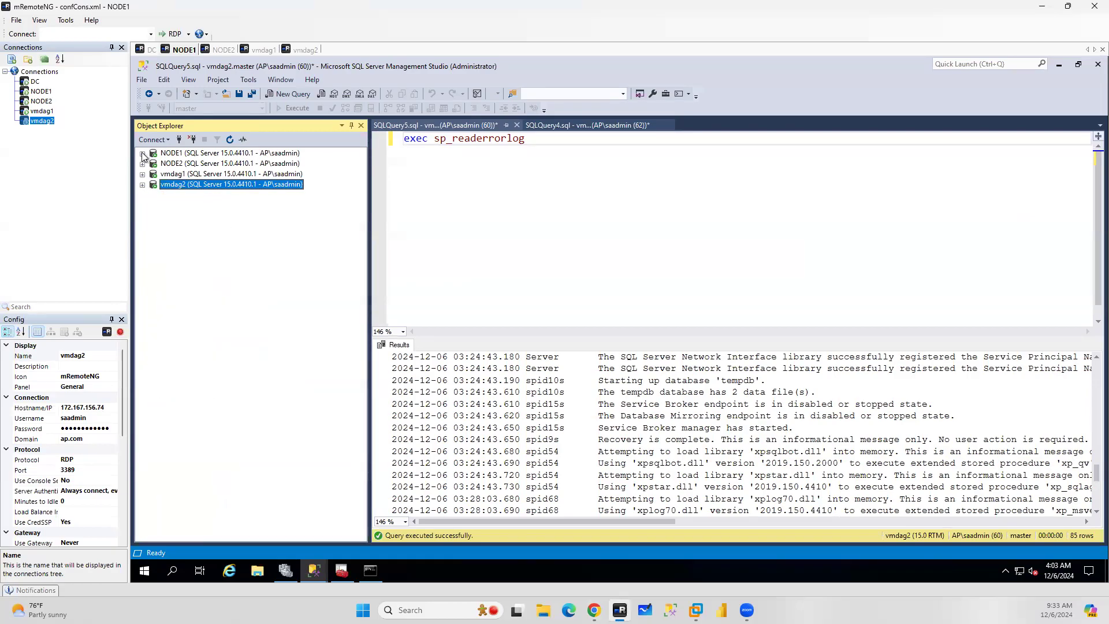
pyautogui.click(142, 153)
pyautogui.click(153, 185)
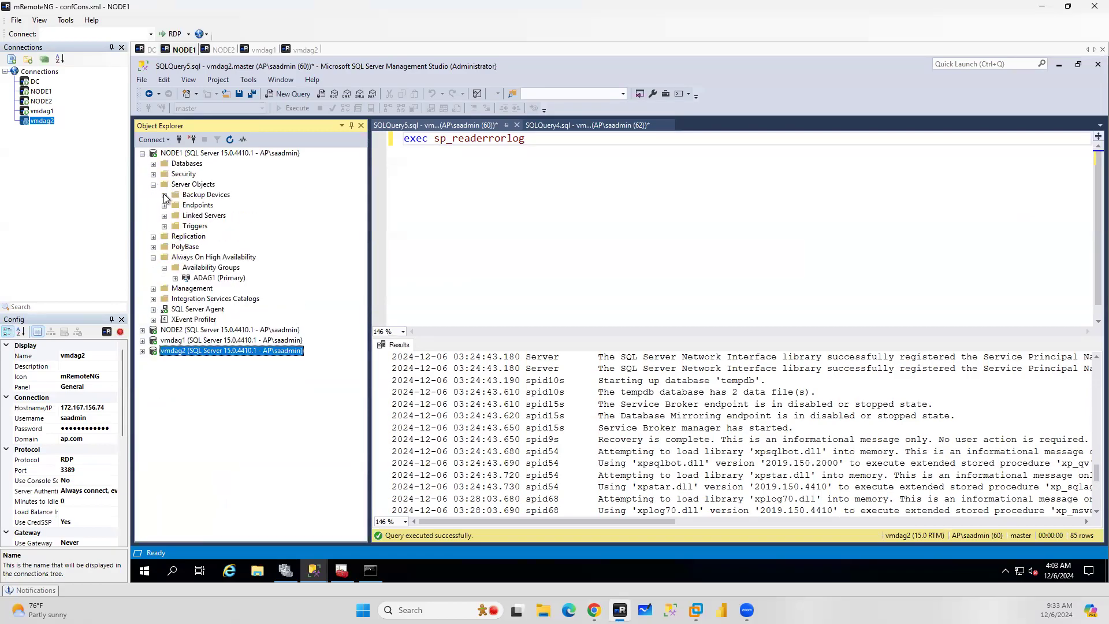
pyautogui.click(165, 205)
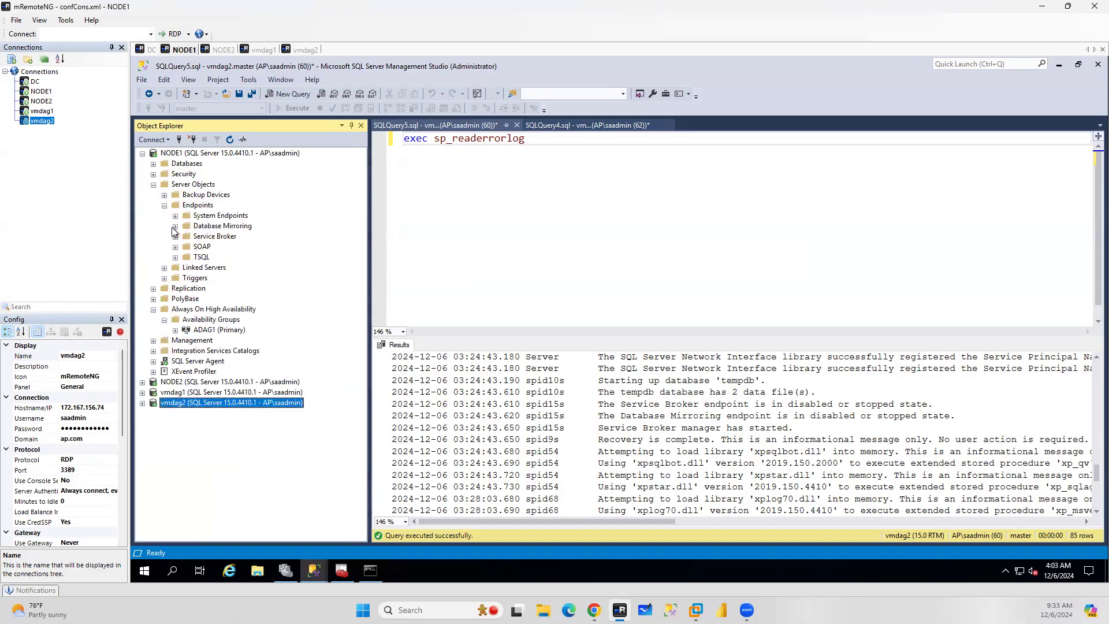
pyautogui.doubleClick(220, 227)
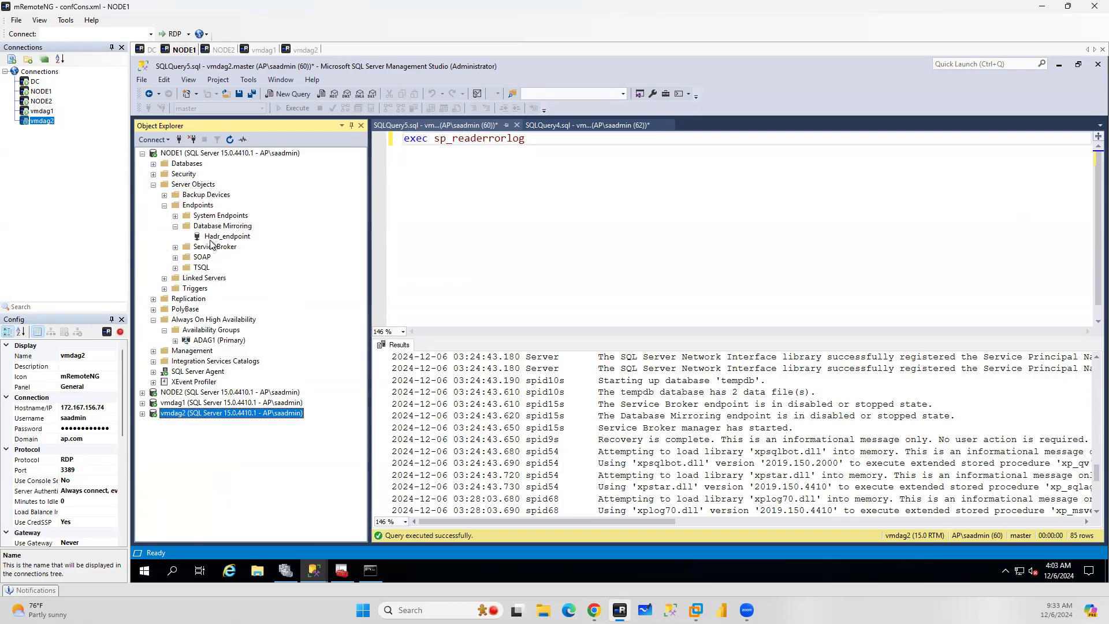
# Script NODE1's Hadr_endpoint as a CREATE statement into a new query editor window
pyautogui.rightClick(212, 237)
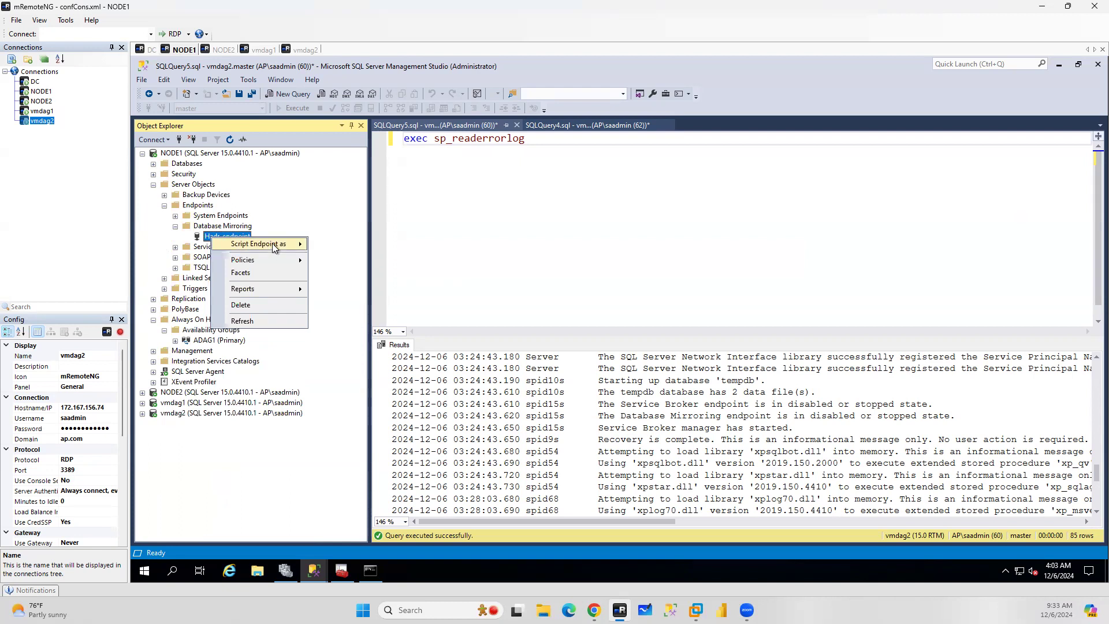
pyautogui.moveTo(272, 244)
pyautogui.moveTo(404, 245)
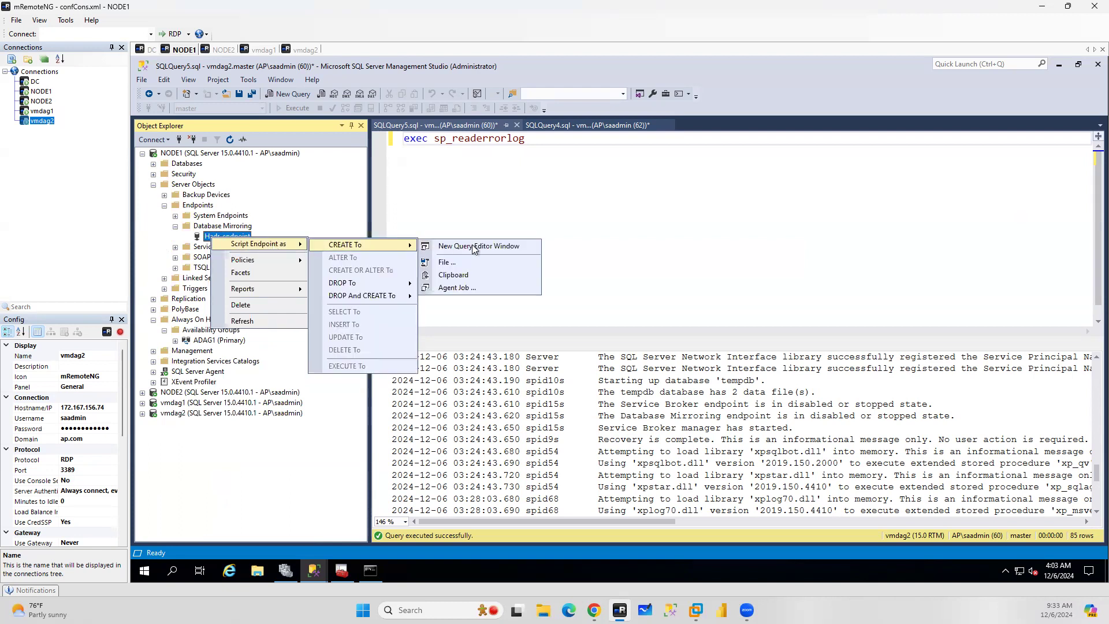
pyautogui.click(458, 247)
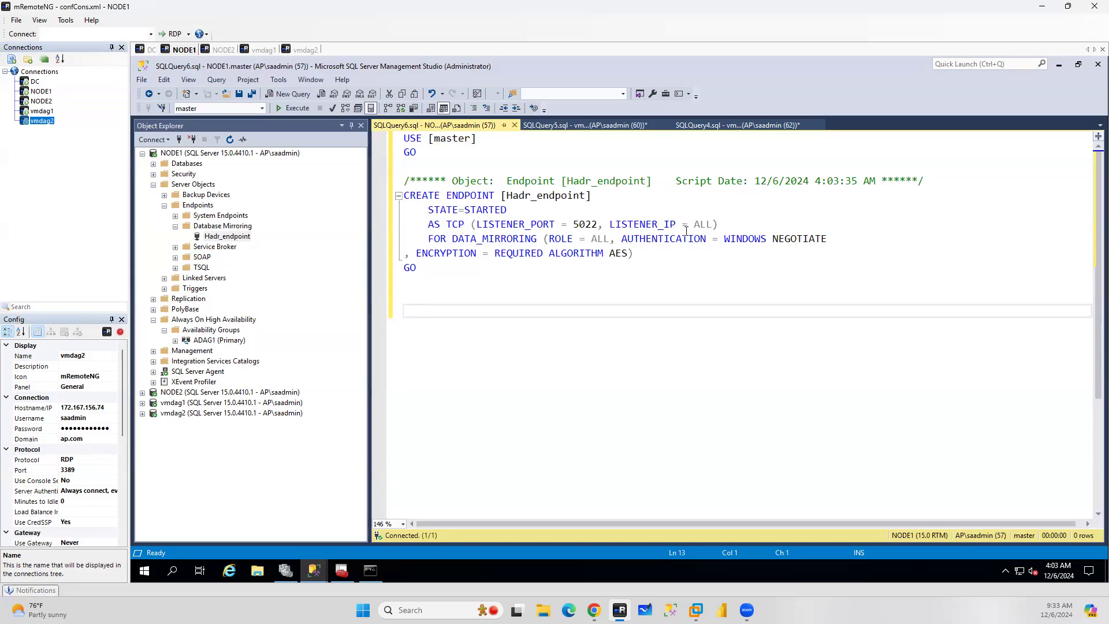
# Add a ':connect vmdag1' line at the top of the endpoint script
pyautogui.moveTo(712, 225); pyautogui.dragTo(568, 224)
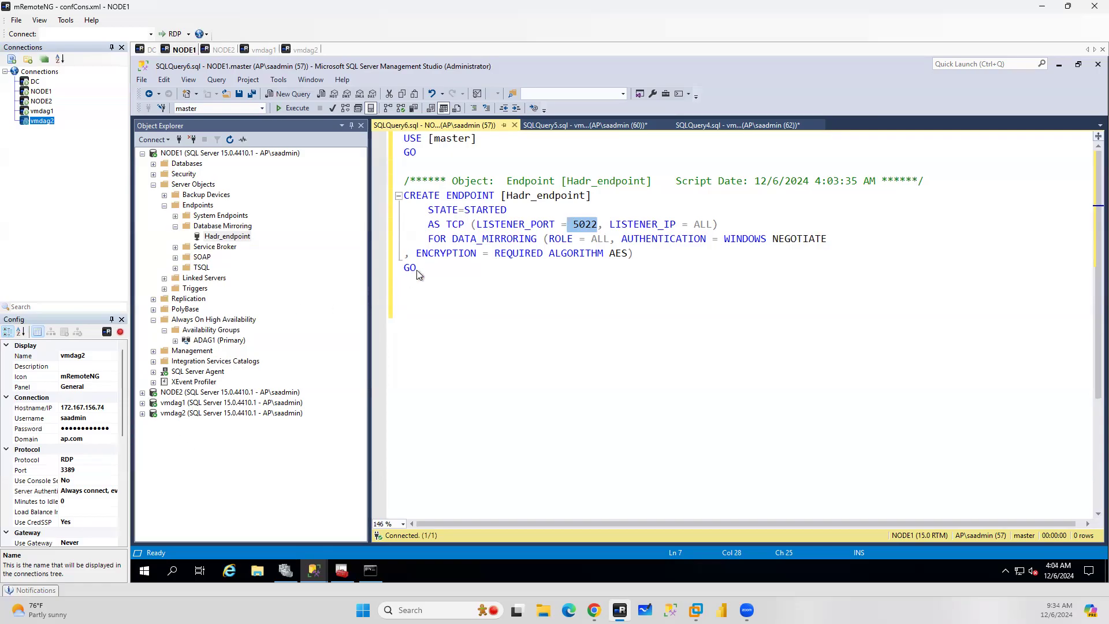
pyautogui.hotkey('ctrl', 'a')
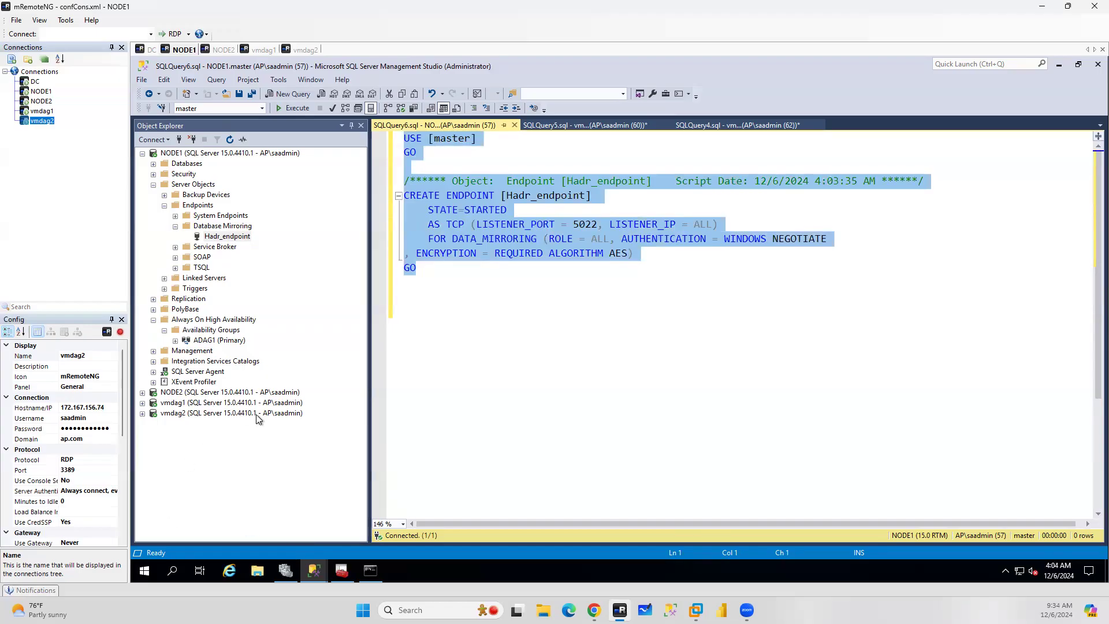
pyautogui.click(567, 298)
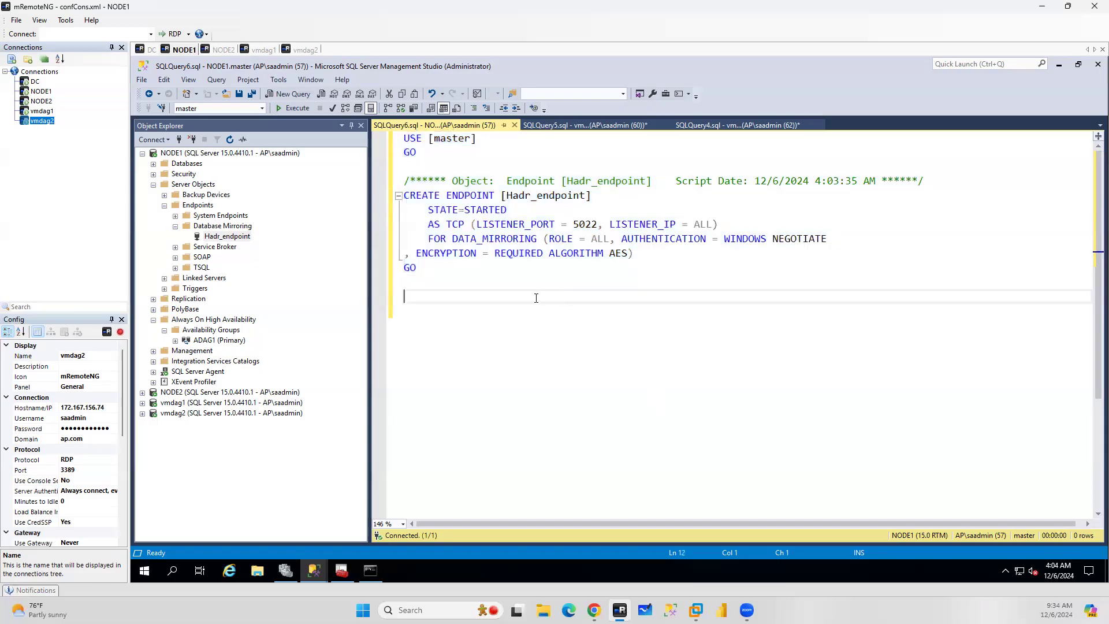
pyautogui.click(405, 138)
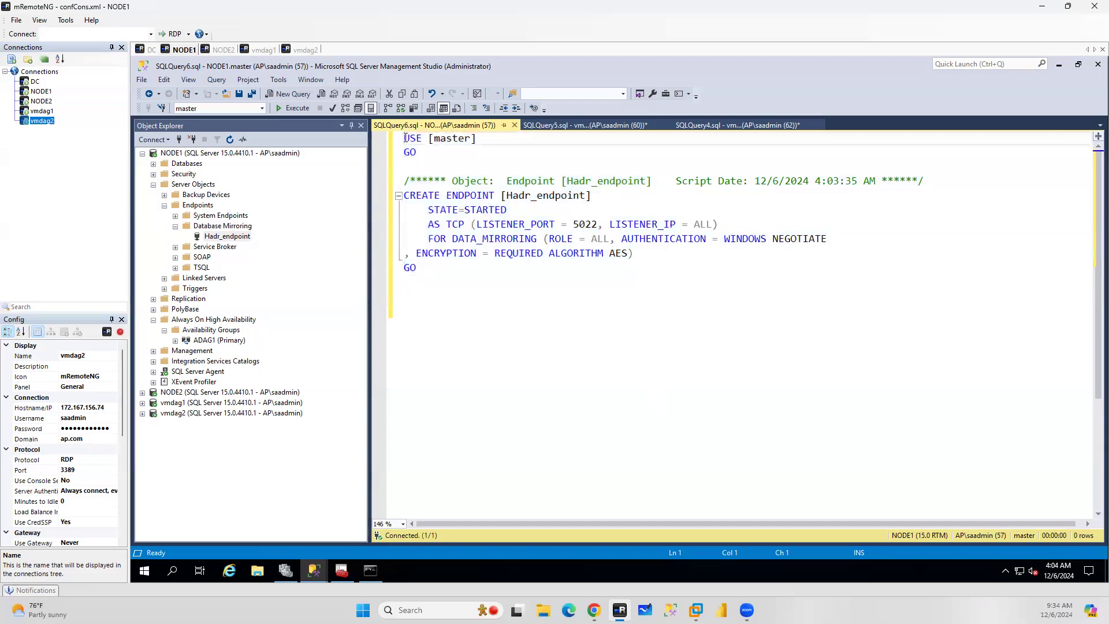
pyautogui.press('Return')
pyautogui.press('Return')
pyautogui.press('Up')
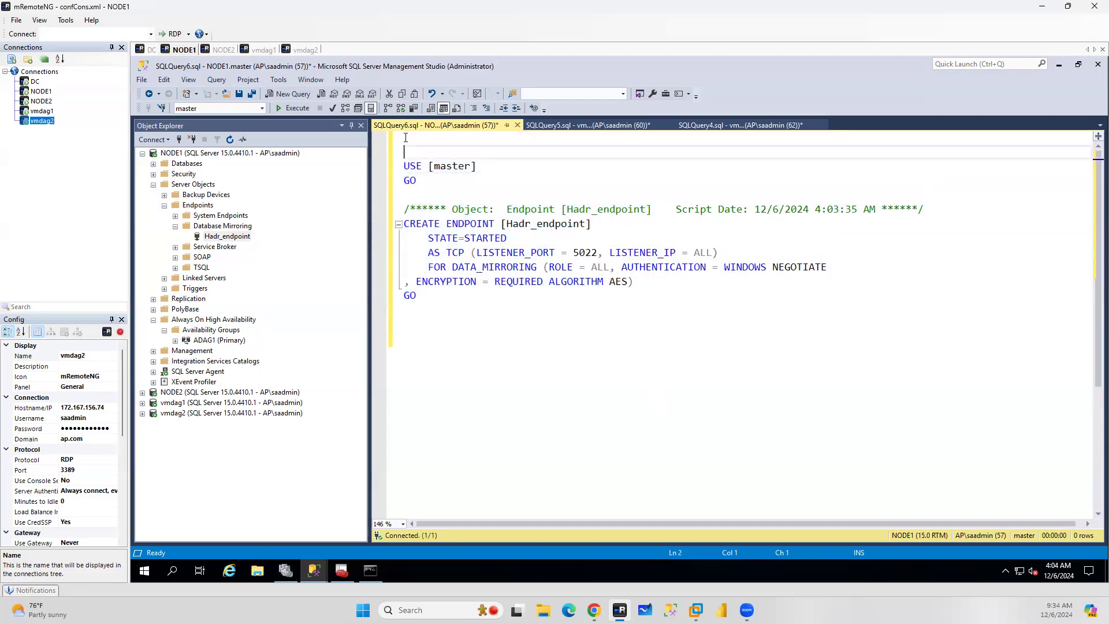
pyautogui.write(':connect vmda')
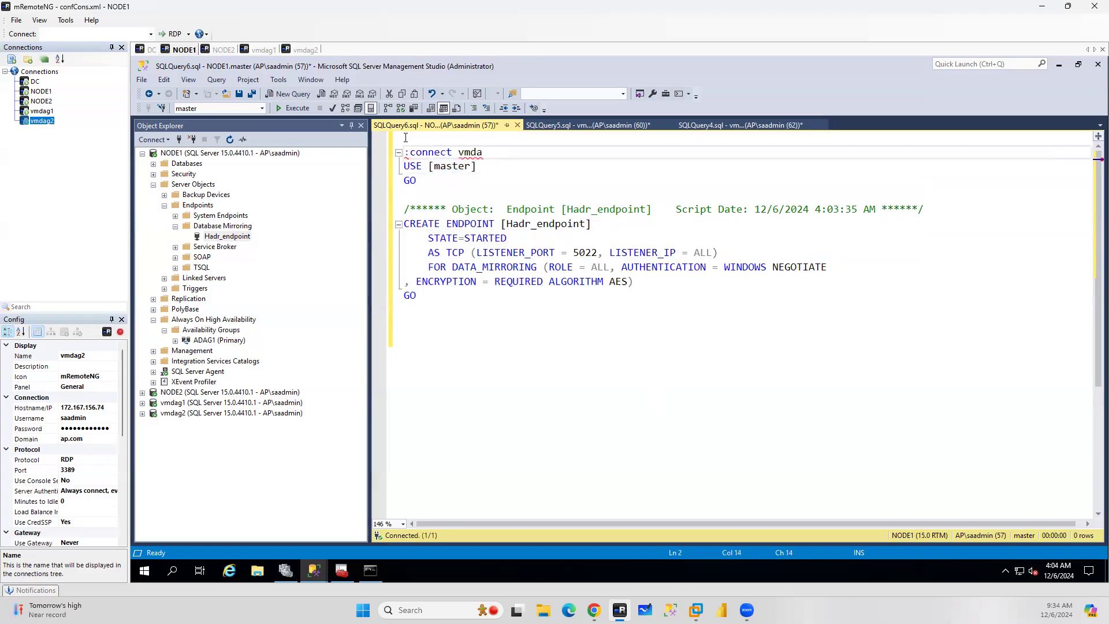
pyautogui.write('g1')
pyautogui.press('Return')
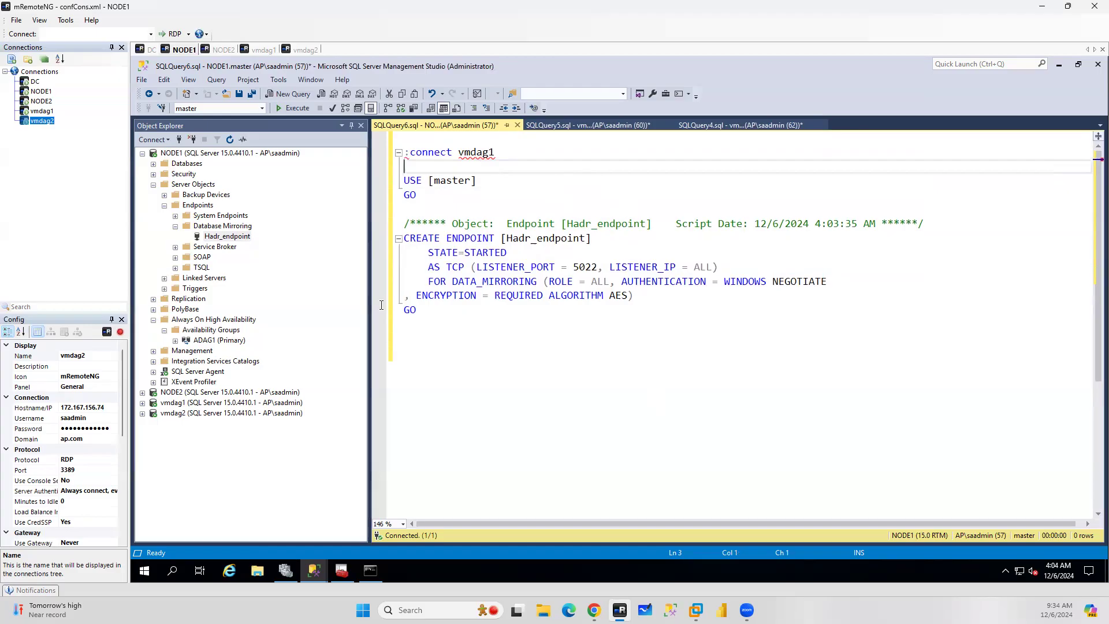
# Copy the whole script, paste it below, and change the pasted copy's connect target to vmdag2
pyautogui.moveTo(389, 155); pyautogui.dragTo(389, 154)
pyautogui.hotkey('ctrl', 'c')
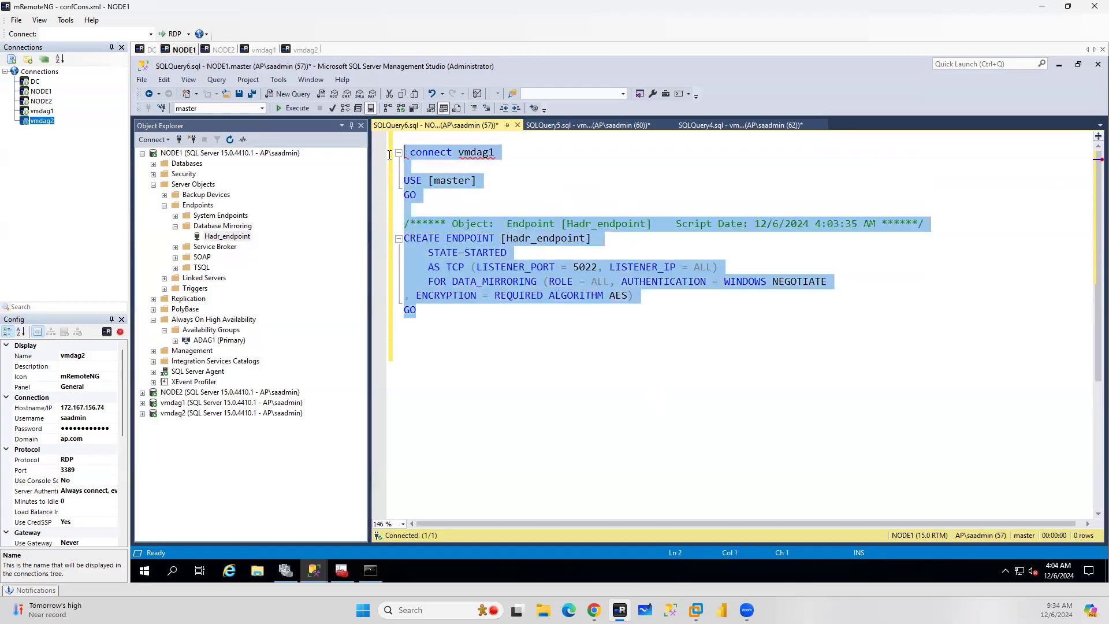
pyautogui.click(439, 309)
pyautogui.press('Return')
pyautogui.press('Return')
pyautogui.hotkey('ctrl', 'v')
pyautogui.click(504, 342)
pyautogui.press('BackSpace')
pyautogui.write('2')
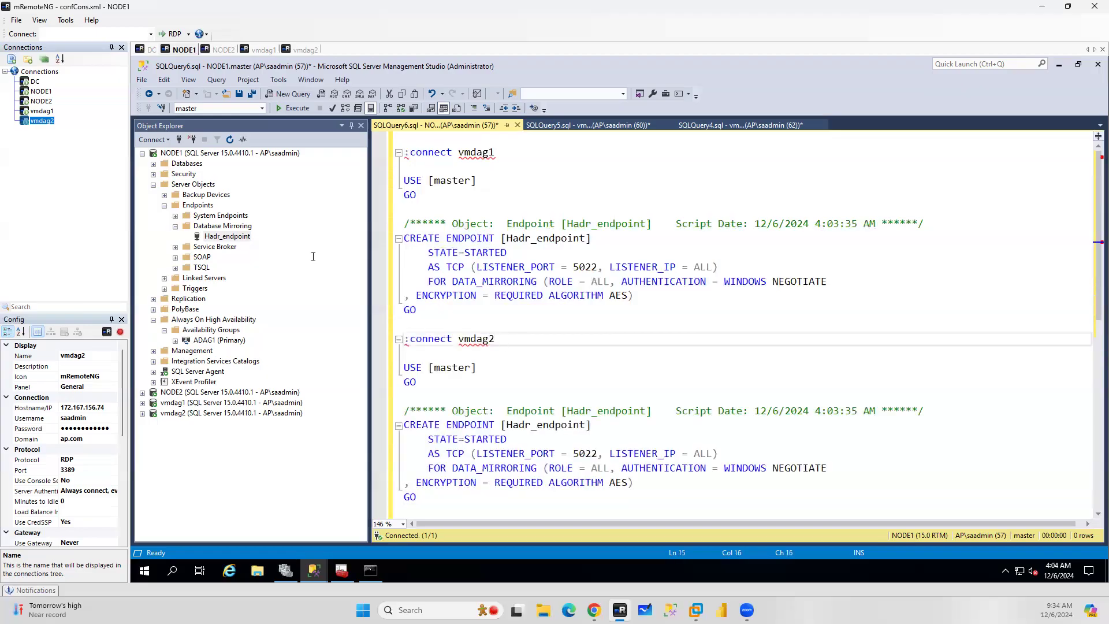
# Turn on SQLCMD Mode and execute the script to create the endpoints on vmdag1 and vmdag2
pyautogui.click(217, 80)
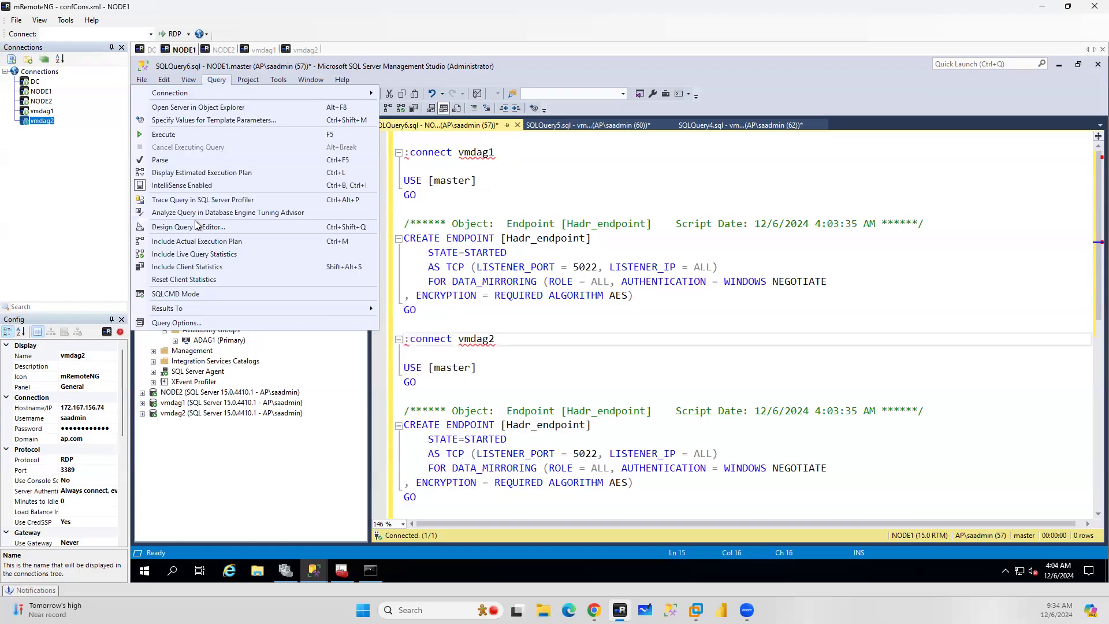
pyautogui.click(175, 295)
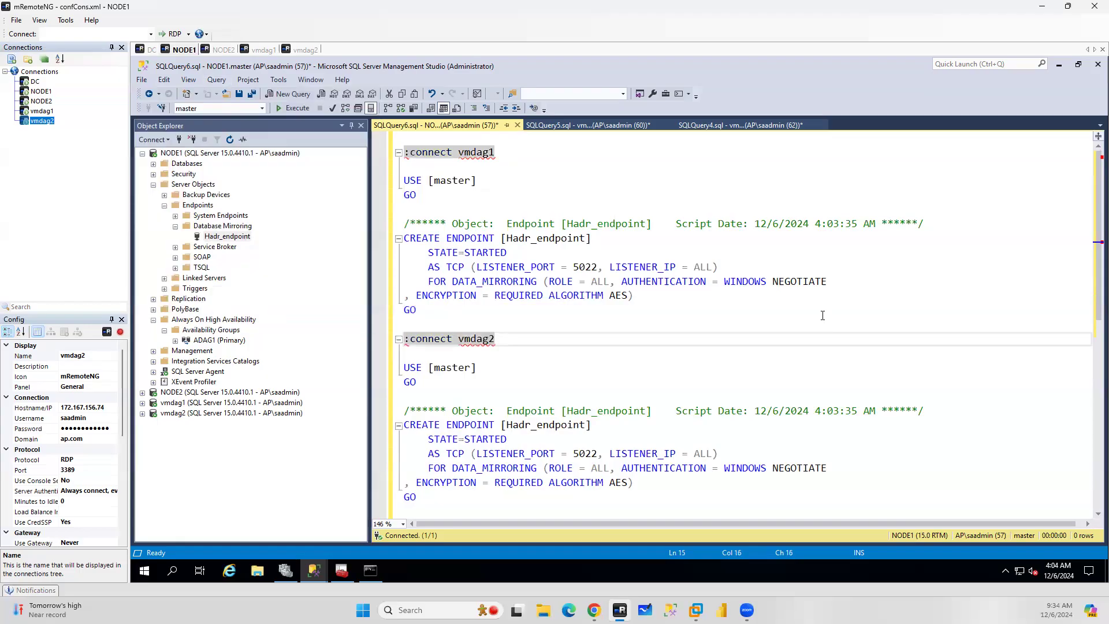
pyautogui.click(774, 331)
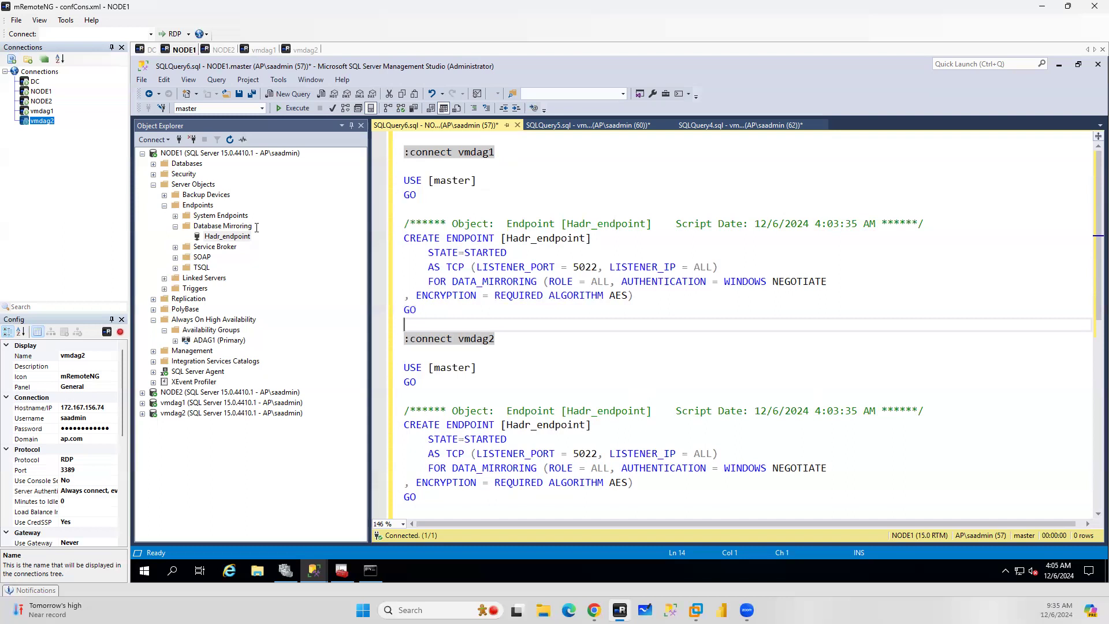
pyautogui.click(633, 196)
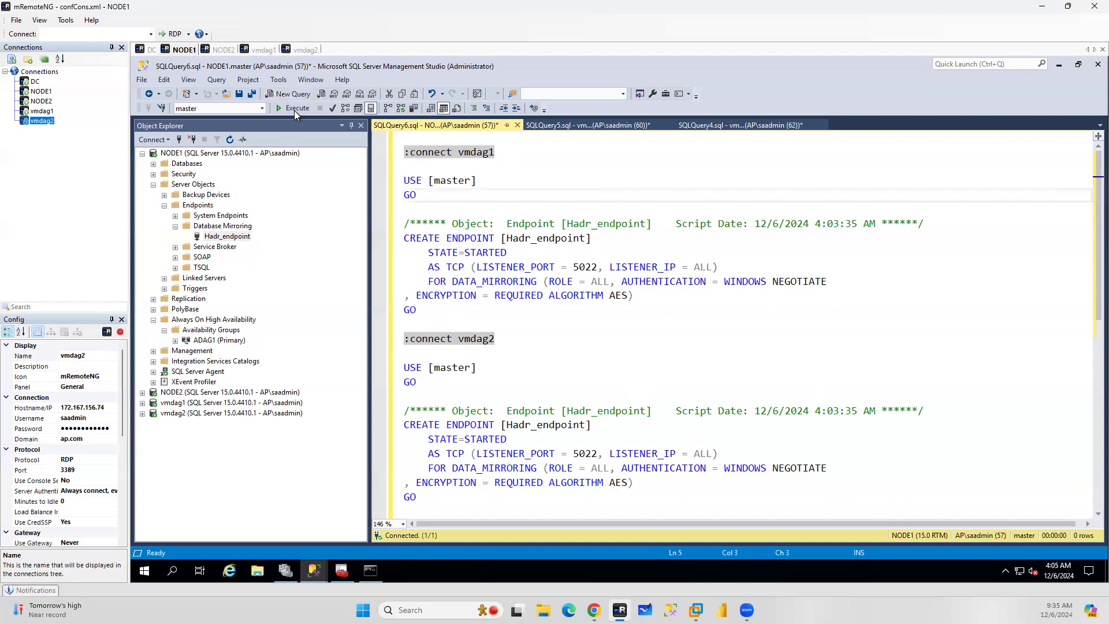
pyautogui.click(296, 110)
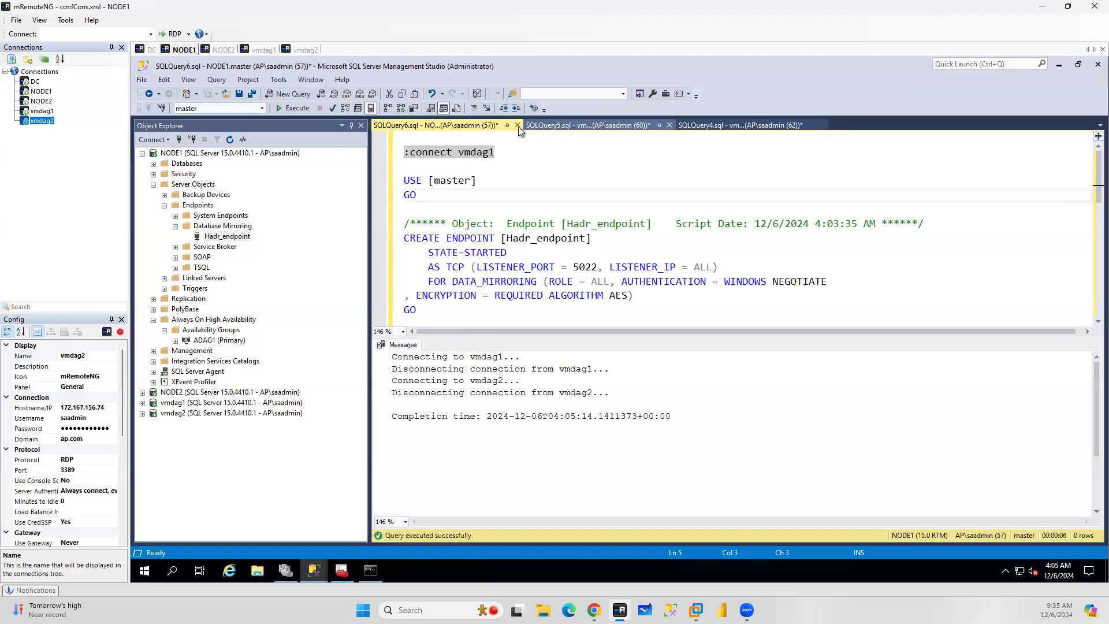
# Close the open query windows without saving them
pyautogui.click(659, 382)
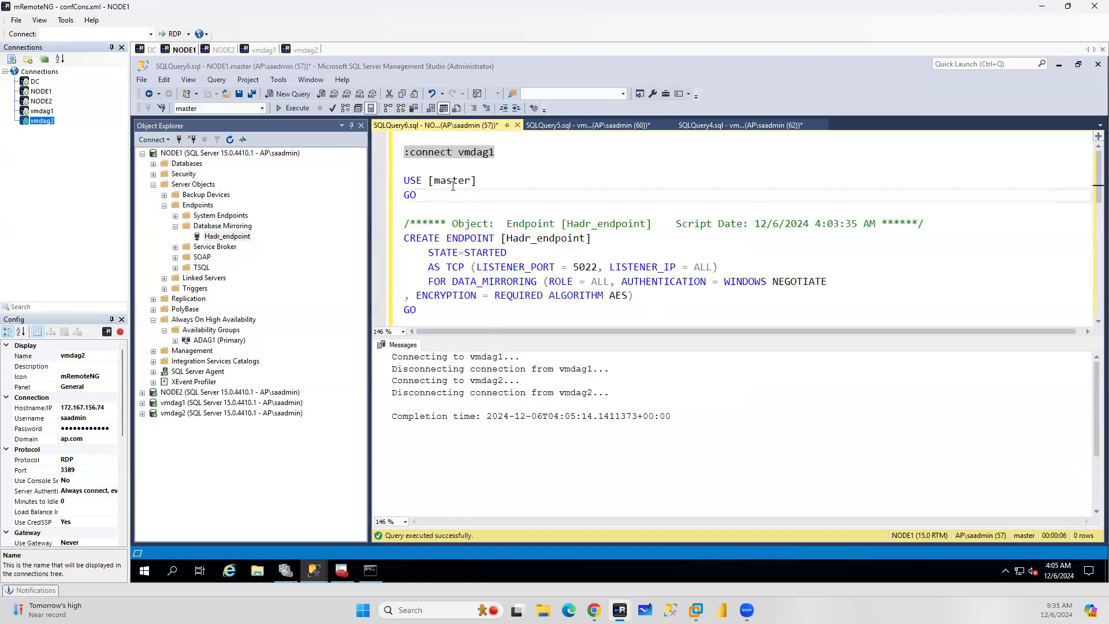
pyautogui.click(518, 125)
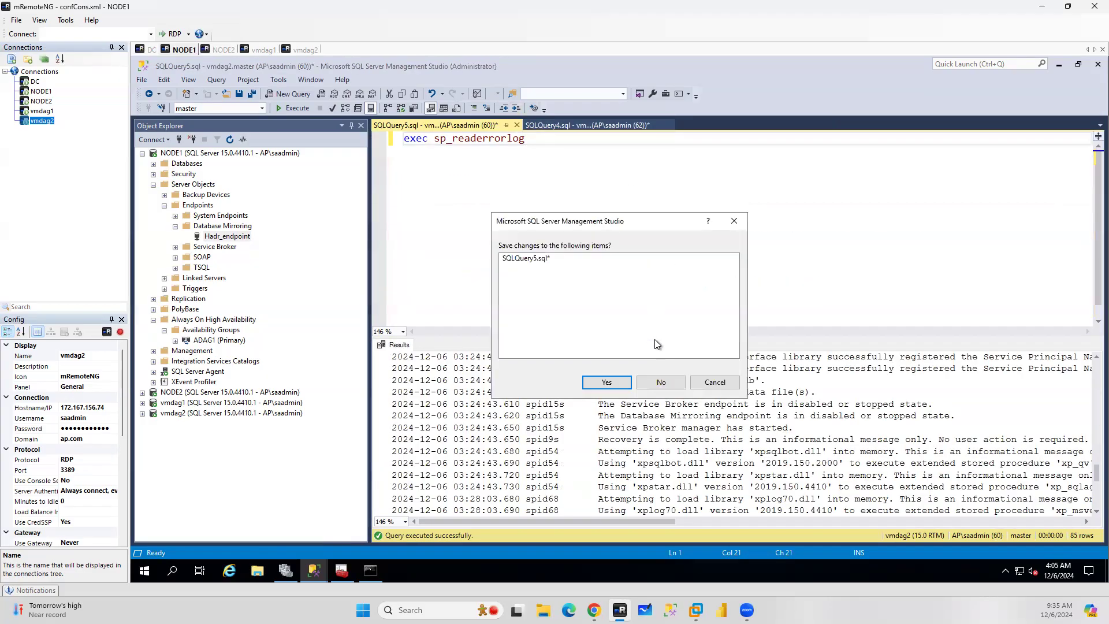
pyautogui.click(661, 383)
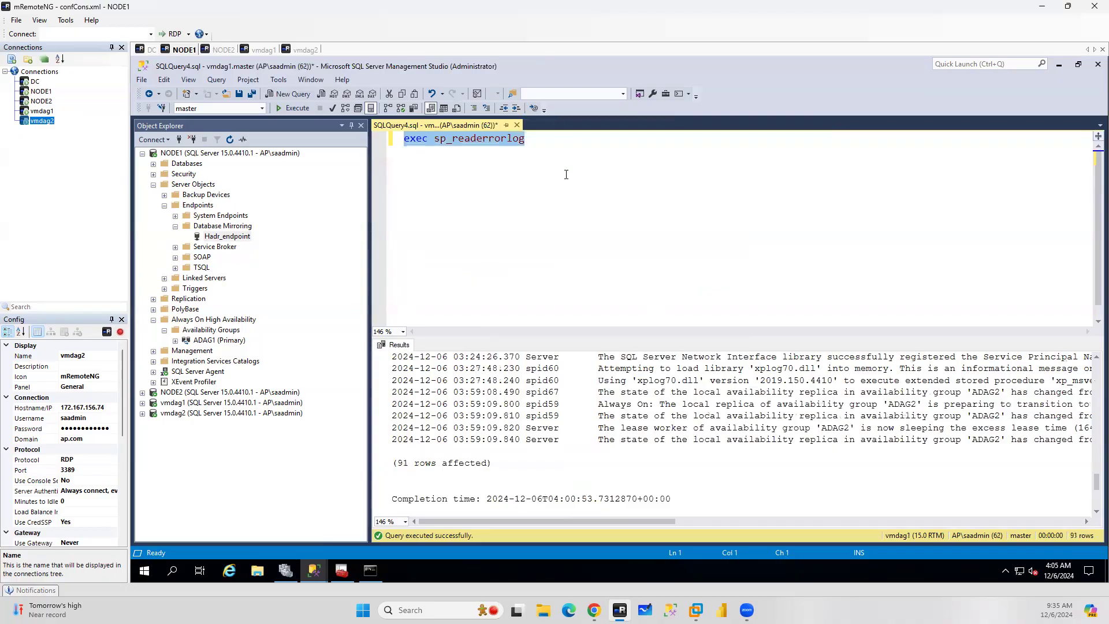
pyautogui.click(517, 126)
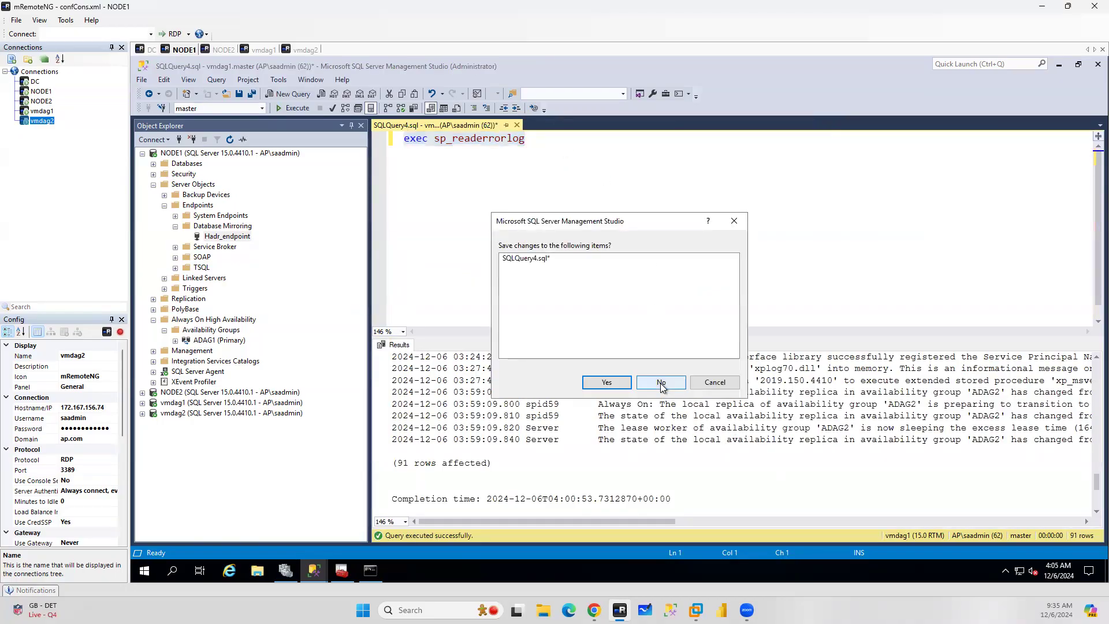
pyautogui.click(662, 383)
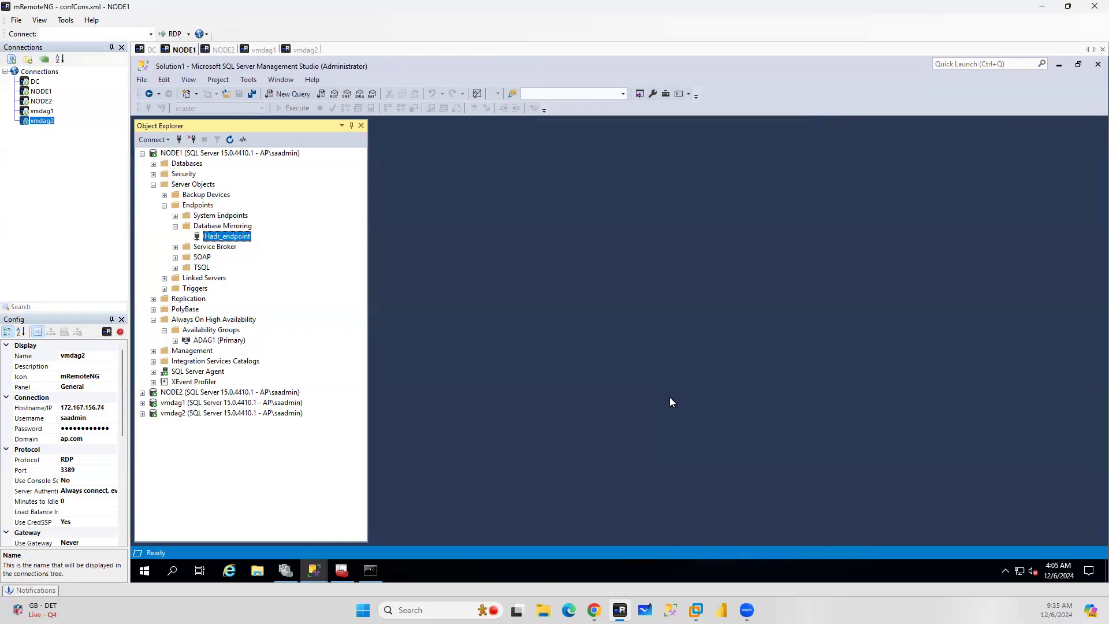
# Collapse NODE1 and expand vmdag1's Always On availability group ADAG2 down to its availability replicas
pyautogui.click(143, 153)
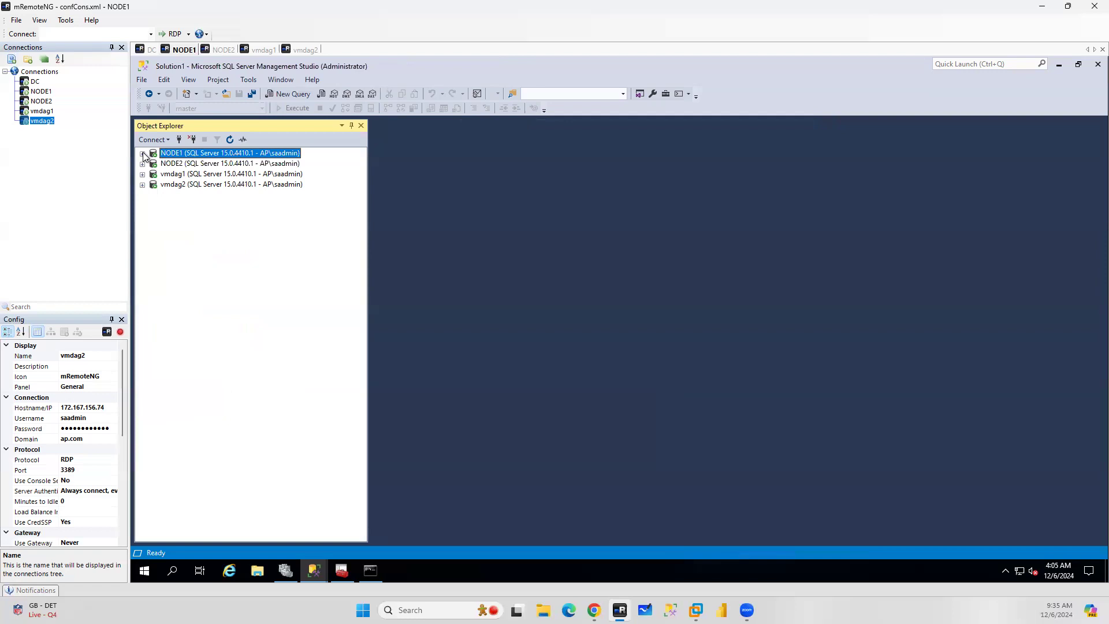
pyautogui.click(218, 174)
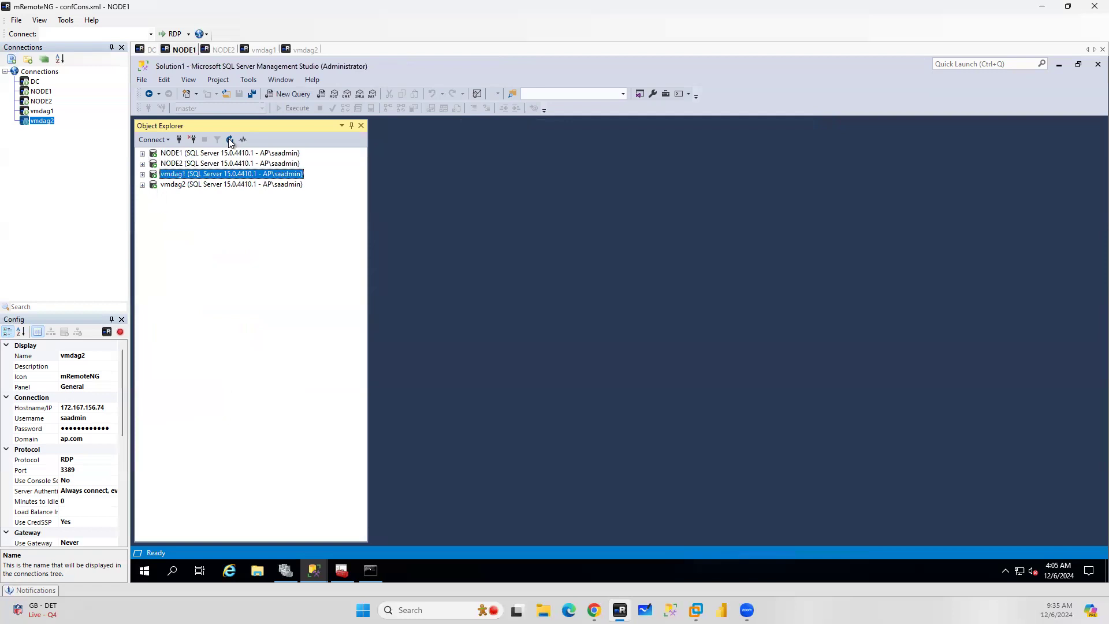
pyautogui.click(142, 174)
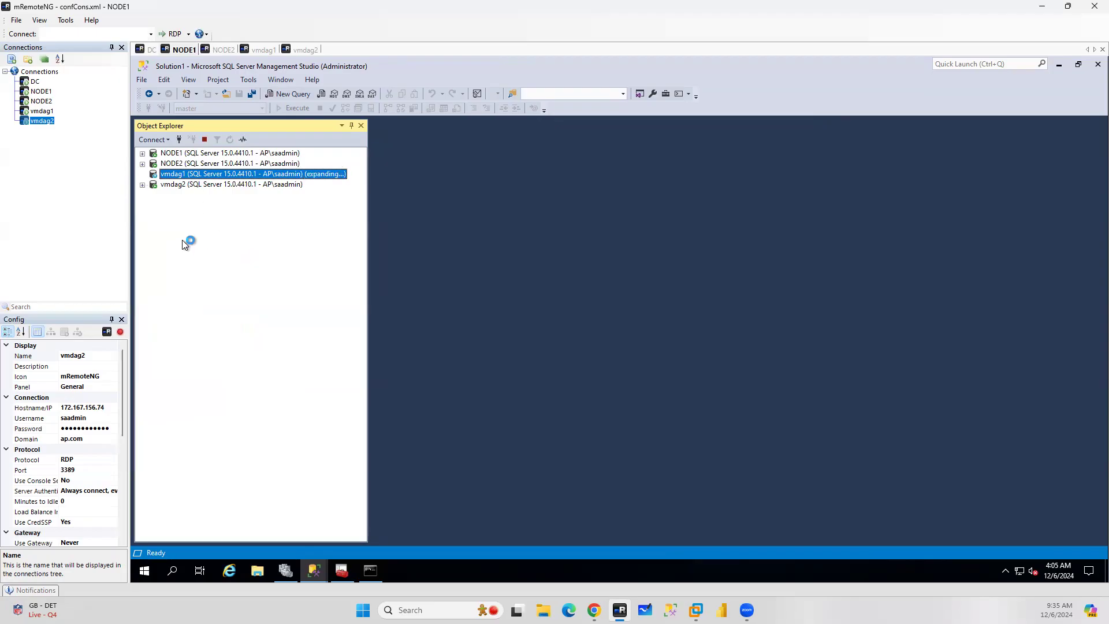
pyautogui.click(142, 185)
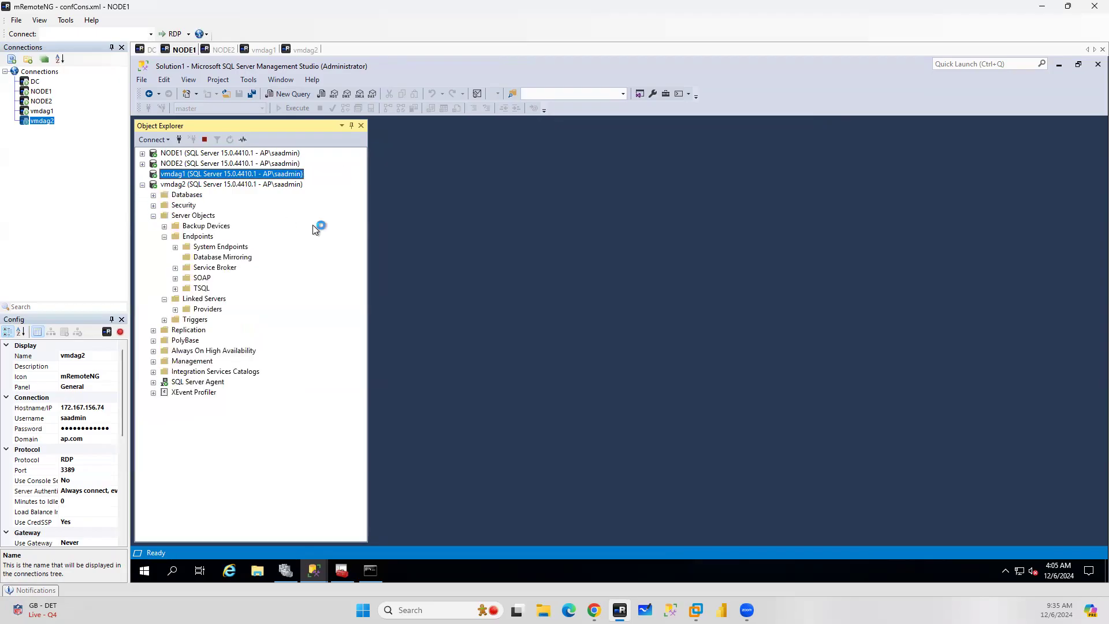
pyautogui.click(212, 184)
pyautogui.click(230, 139)
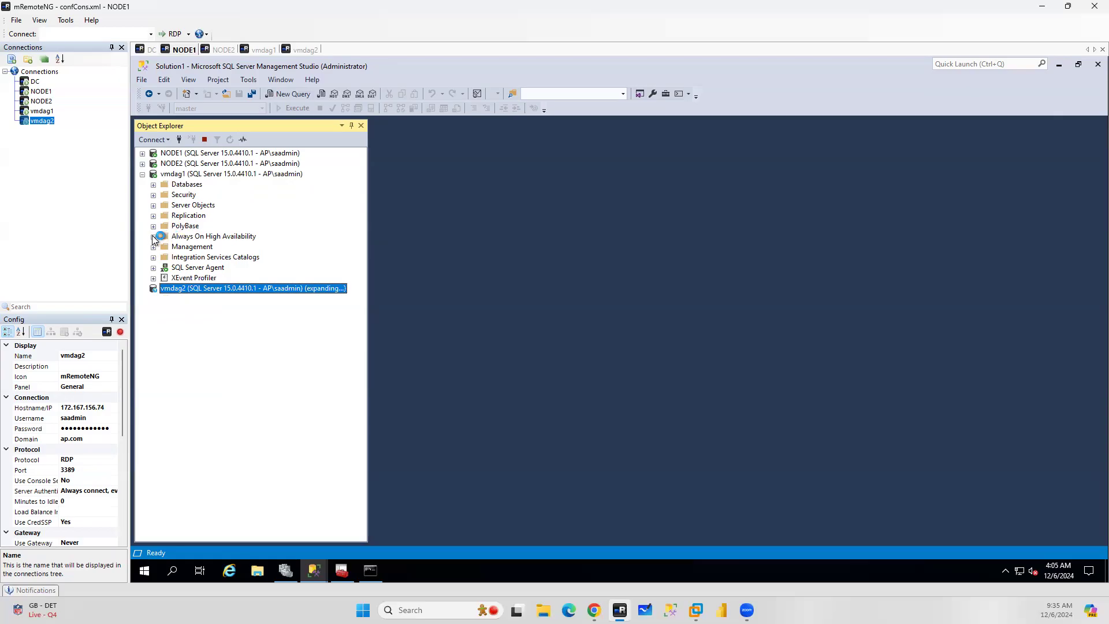
pyautogui.click(154, 237)
pyautogui.click(164, 248)
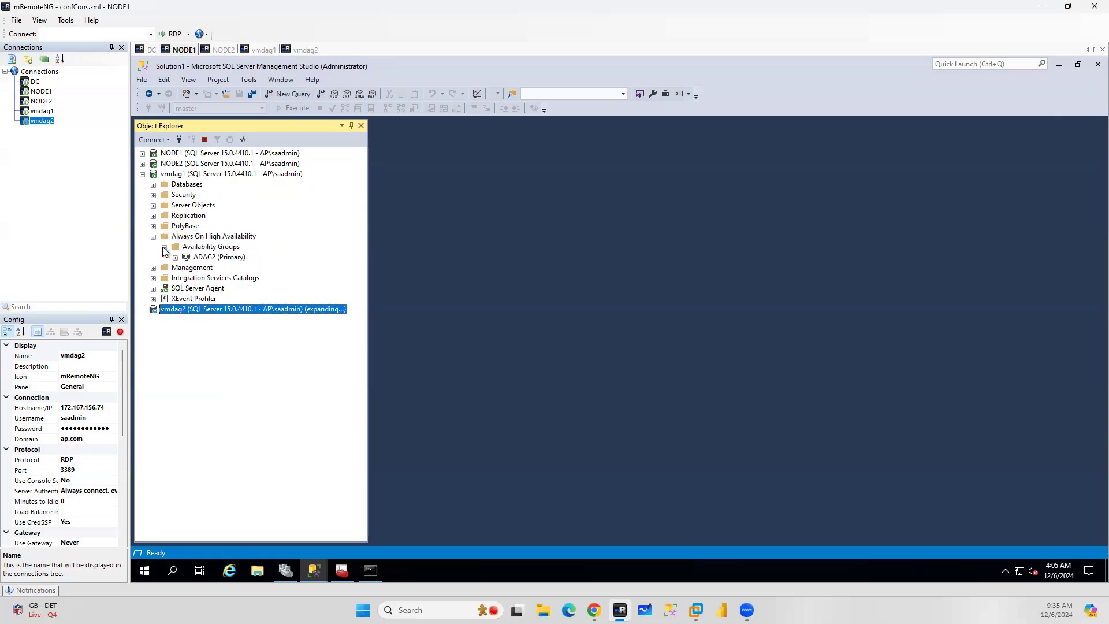
pyautogui.click(175, 257)
pyautogui.click(186, 269)
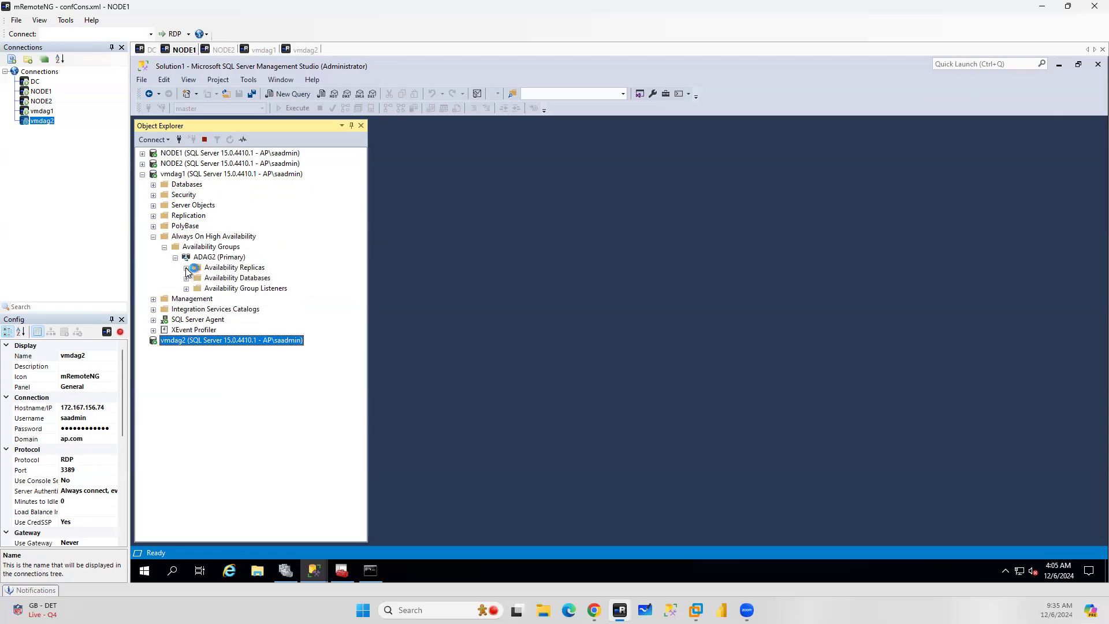
# Expand the Endpoints and Database Mirroring folders under Server Objects on vmdag1 and vmdag2
pyautogui.click(154, 205)
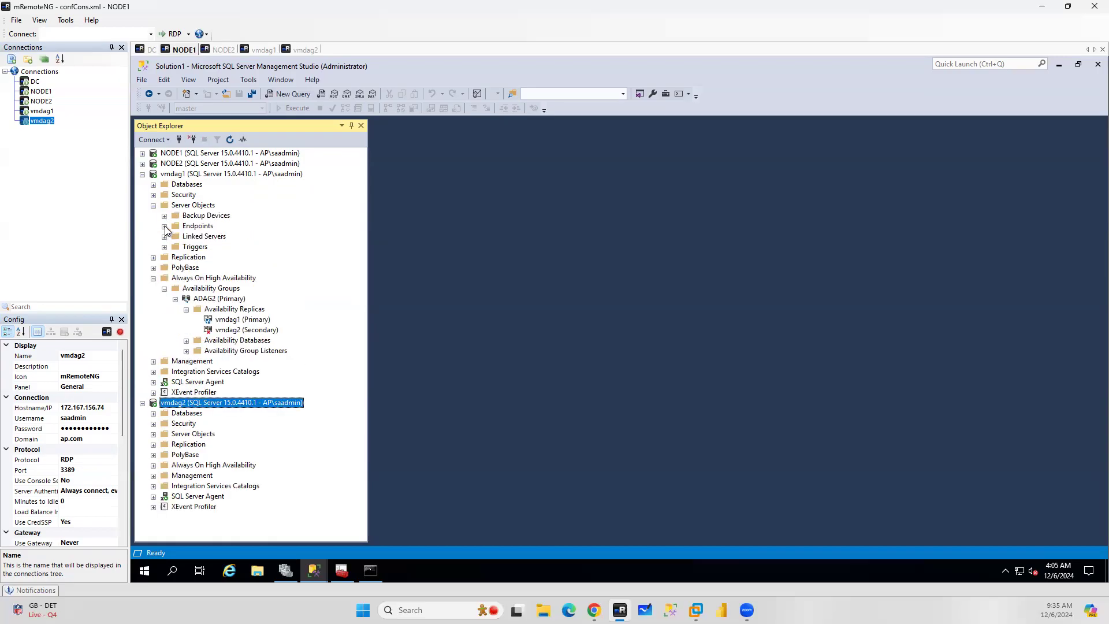
pyautogui.click(165, 226)
pyautogui.click(175, 247)
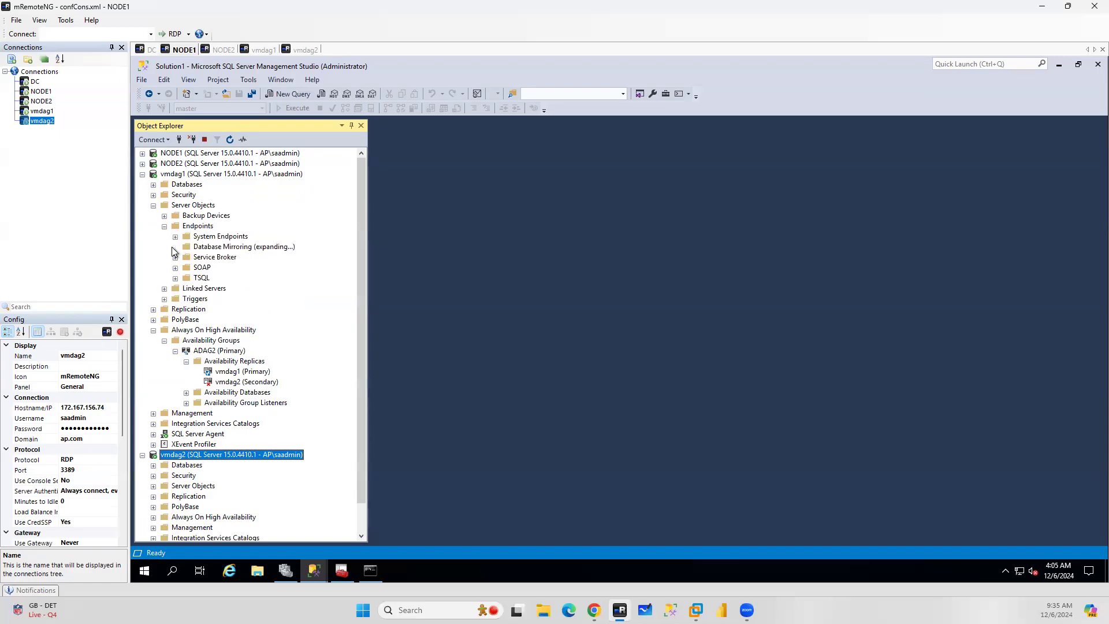
pyautogui.scroll(-2, 238, 300)
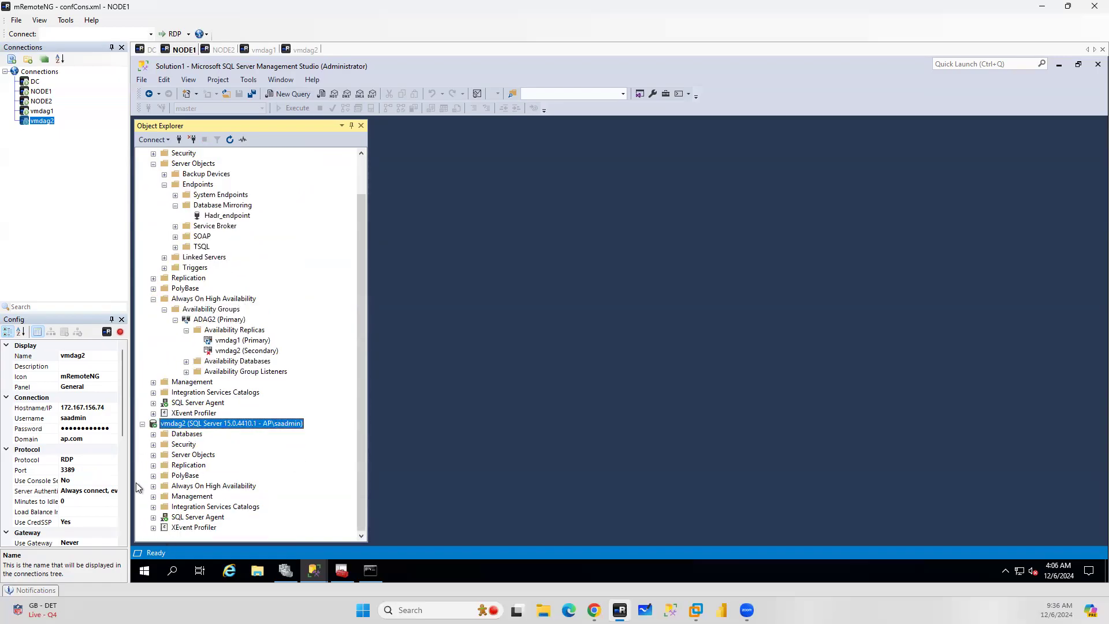
pyautogui.click(153, 455)
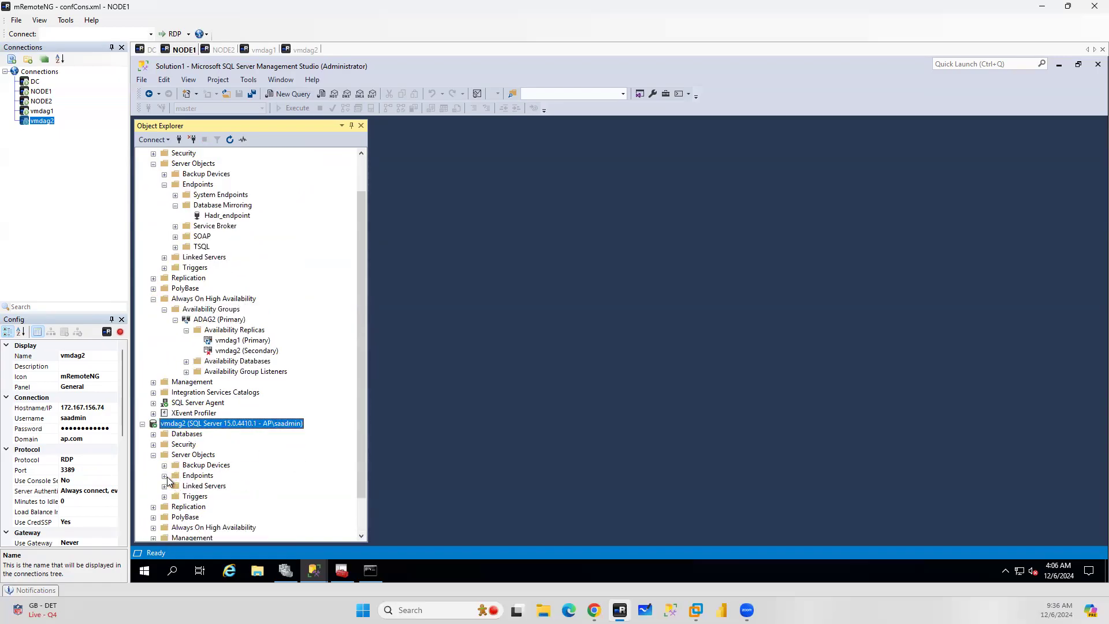
pyautogui.click(165, 475)
pyautogui.click(175, 498)
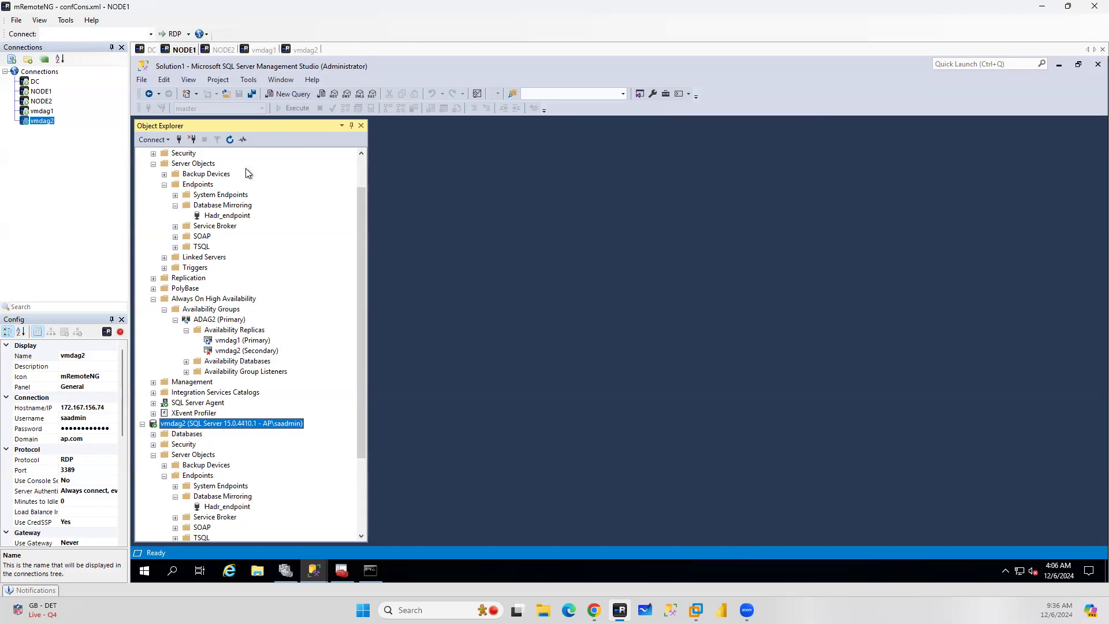
# Collapse Server Objects on both servers and start a new login under Security > Logins on vmdag1
pyautogui.click(153, 165)
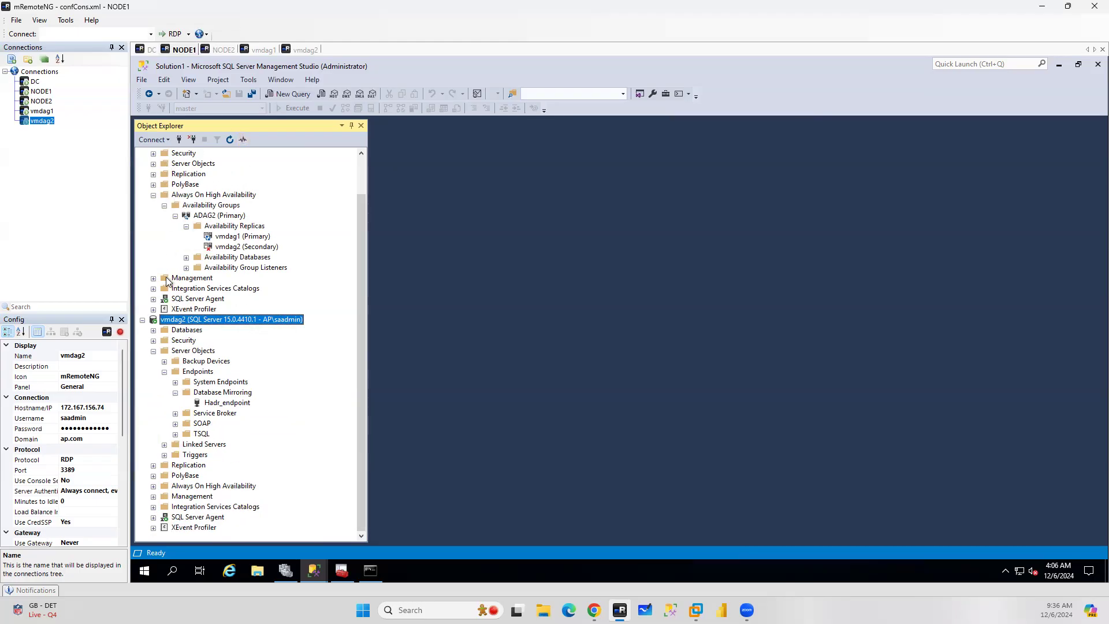
pyautogui.click(153, 352)
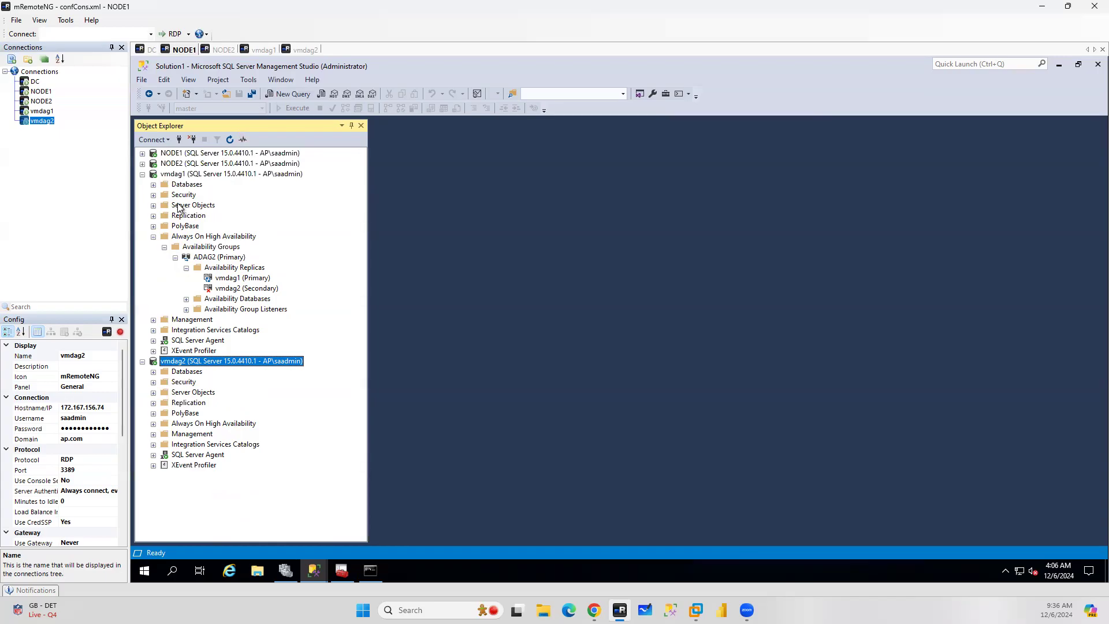
pyautogui.click(154, 196)
pyautogui.rightClick(193, 206)
pyautogui.click(218, 213)
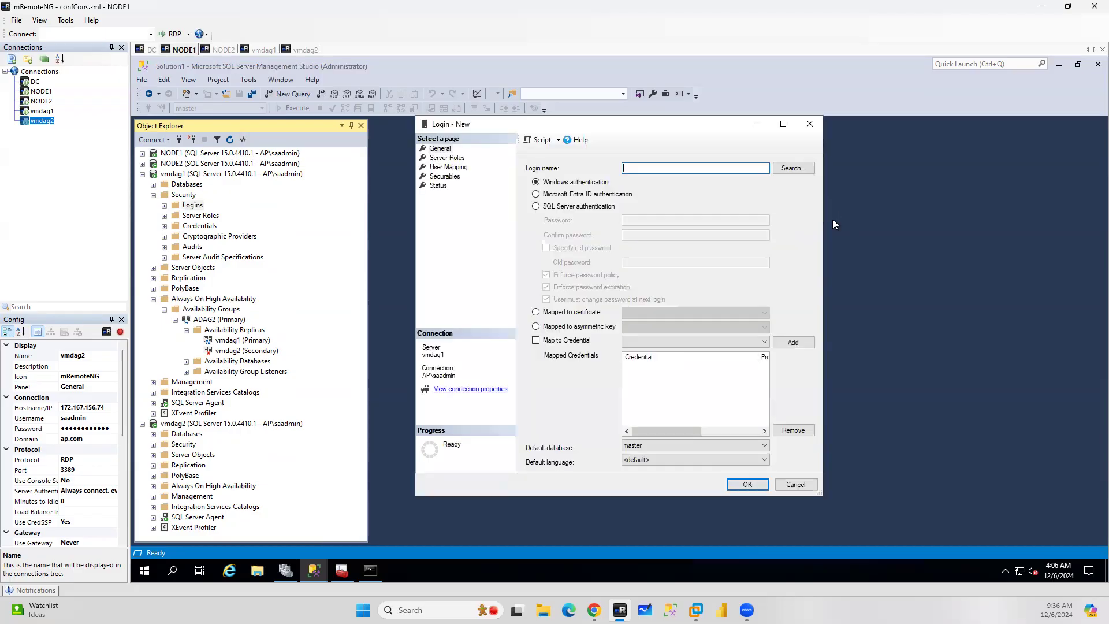
# Search the Entire Directory for the xssqldag account and select it as the login name
pyautogui.click(794, 168)
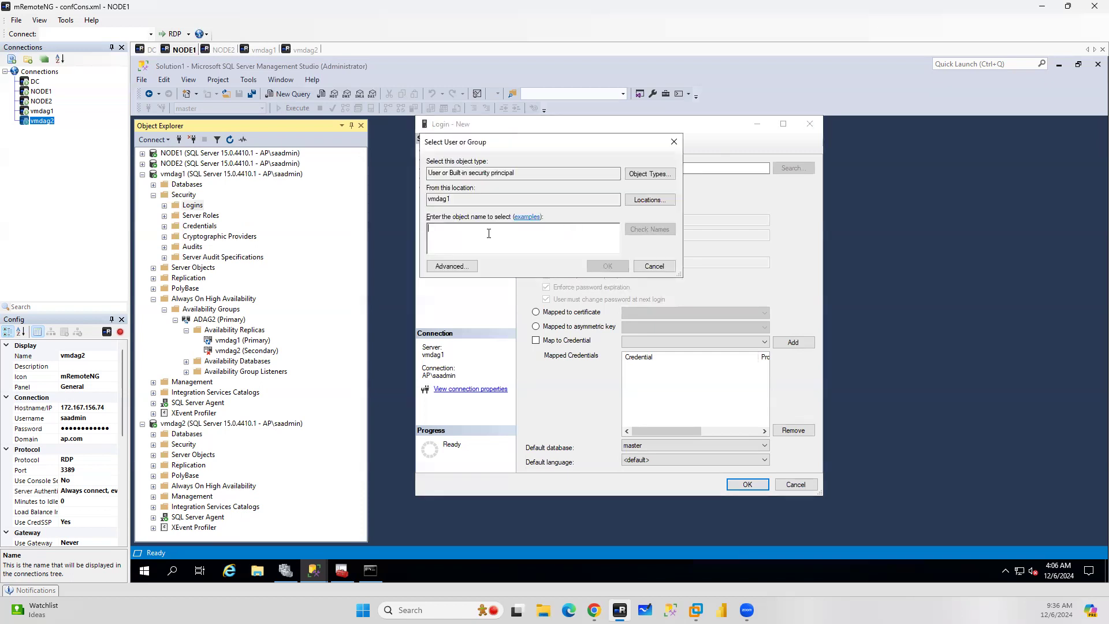
pyautogui.click(650, 199)
pyautogui.click(482, 219)
pyautogui.click(637, 305)
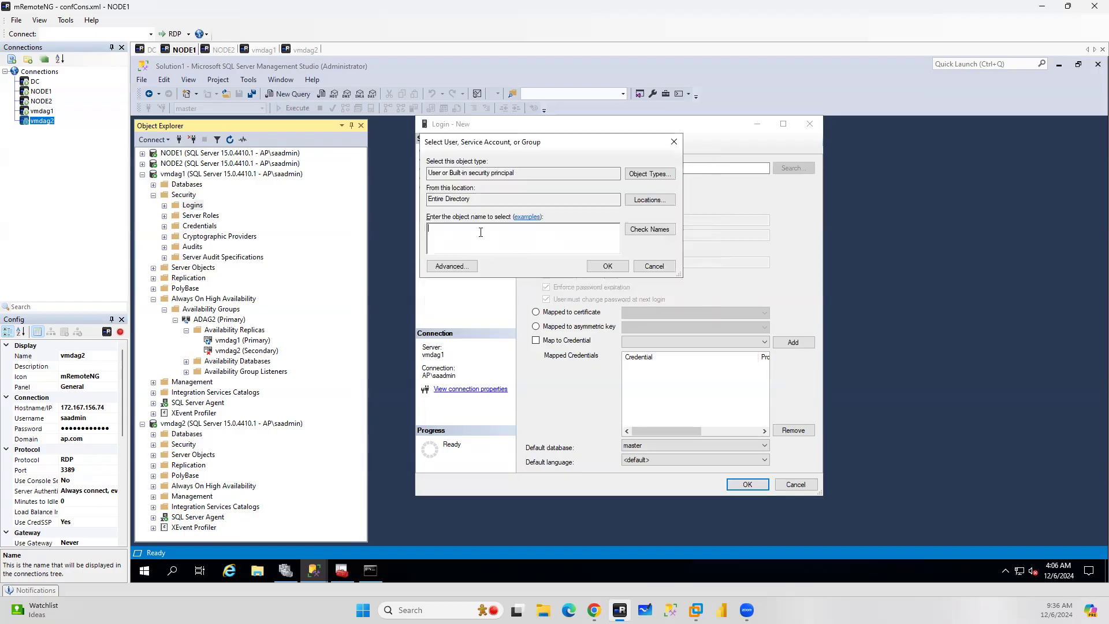
pyautogui.write('a')
pyautogui.click(658, 229)
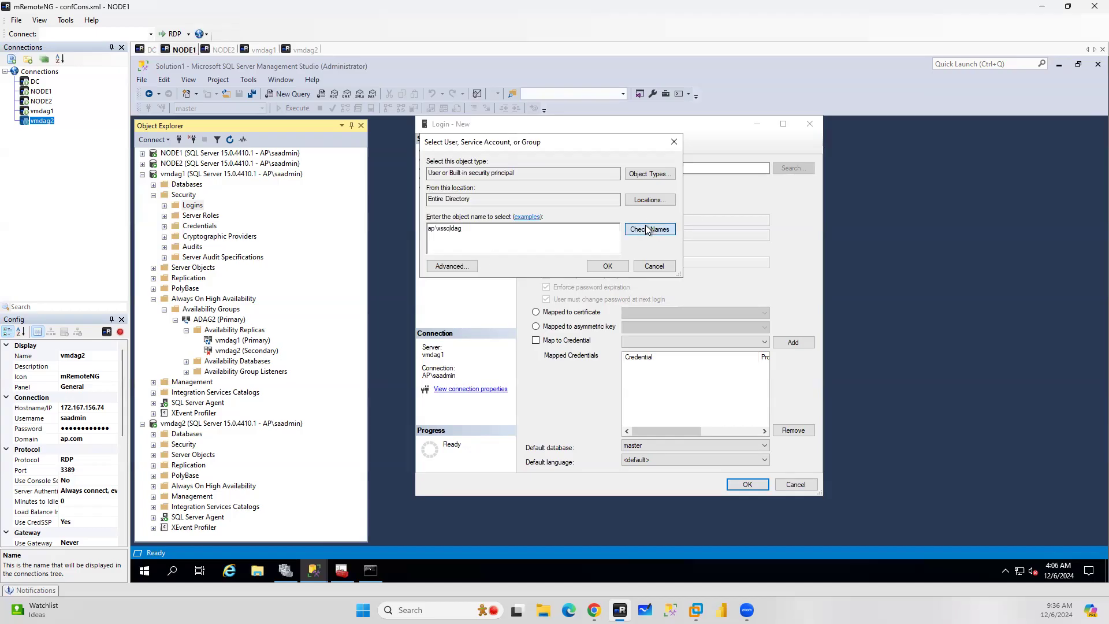
pyautogui.click(608, 266)
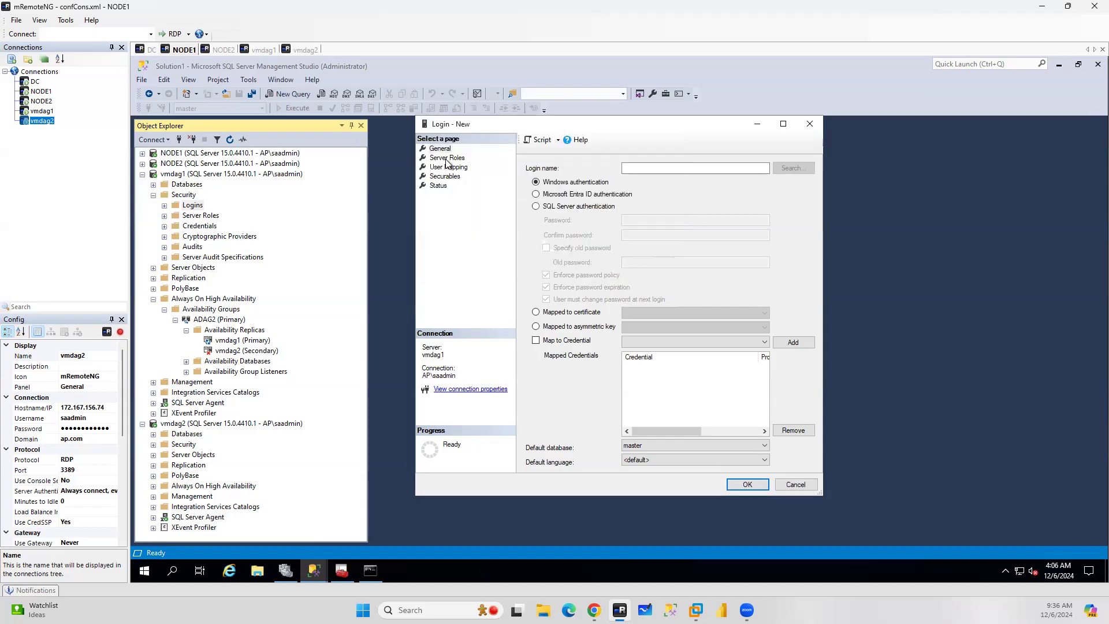
# Add the Hadr_endpoint endpoint as a securable, grant the login Connect permission on it, and create the login
pyautogui.click(442, 177)
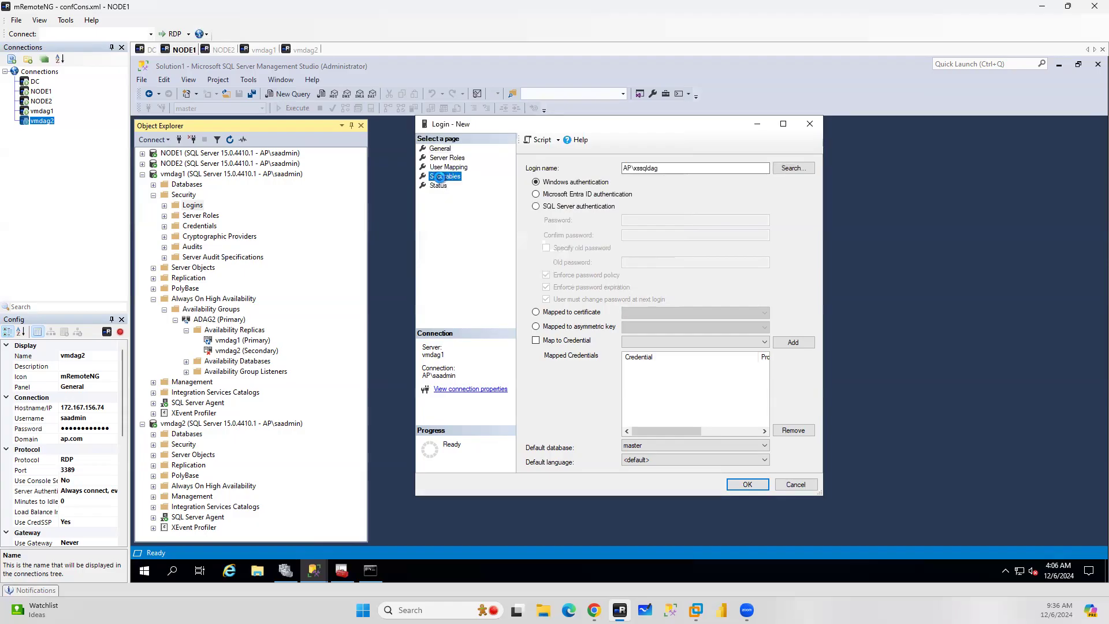
pyautogui.click(799, 182)
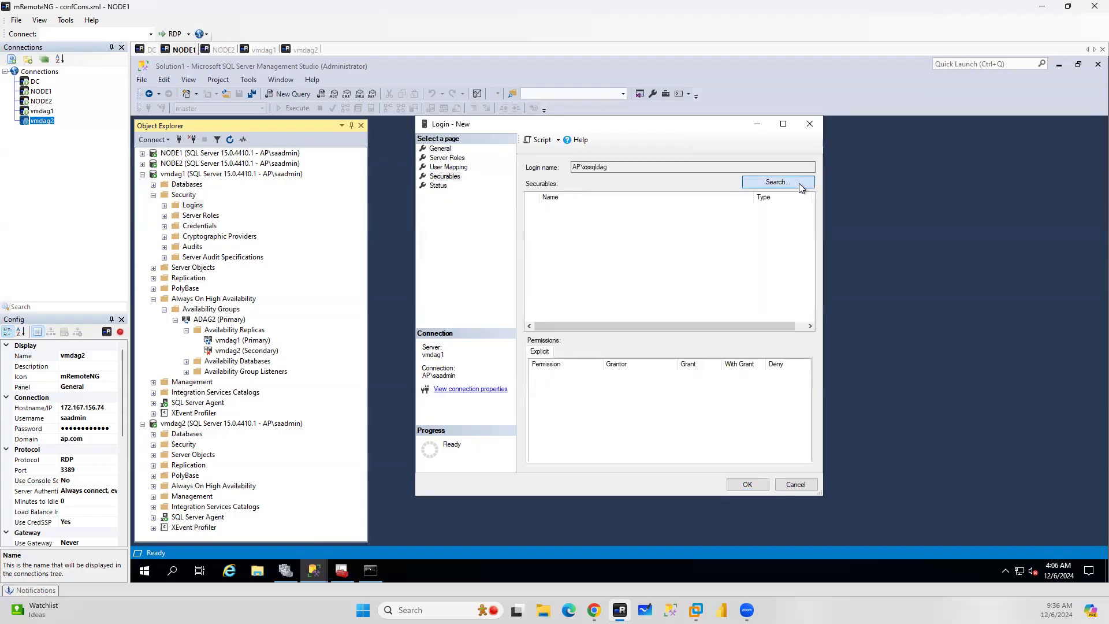
pyautogui.click(607, 353)
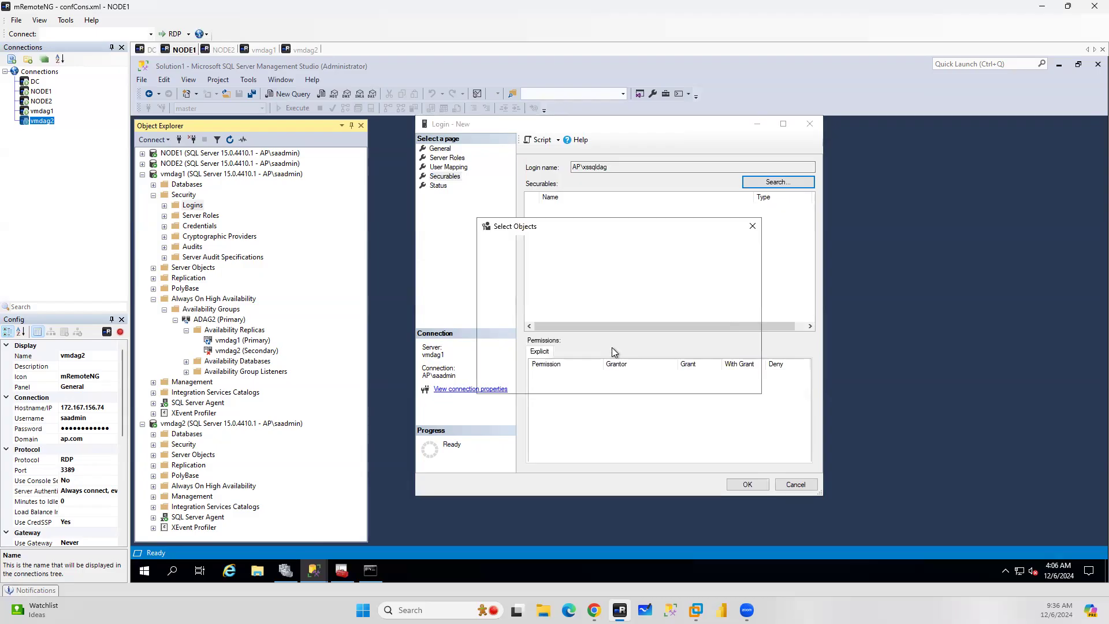
pyautogui.click(712, 261)
pyautogui.click(492, 283)
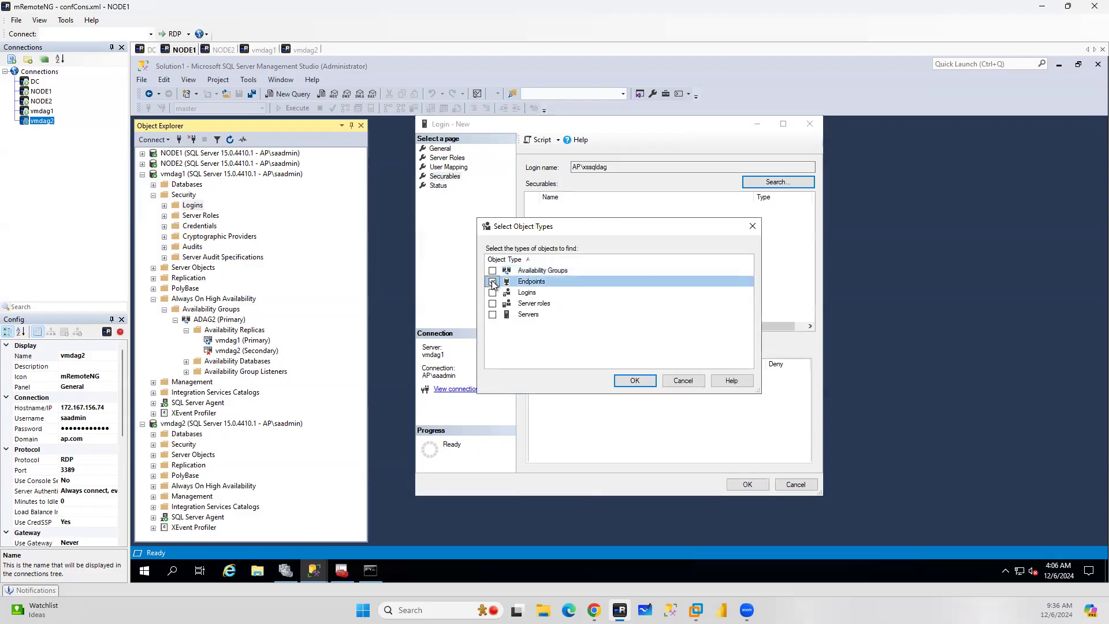
pyautogui.click(636, 380)
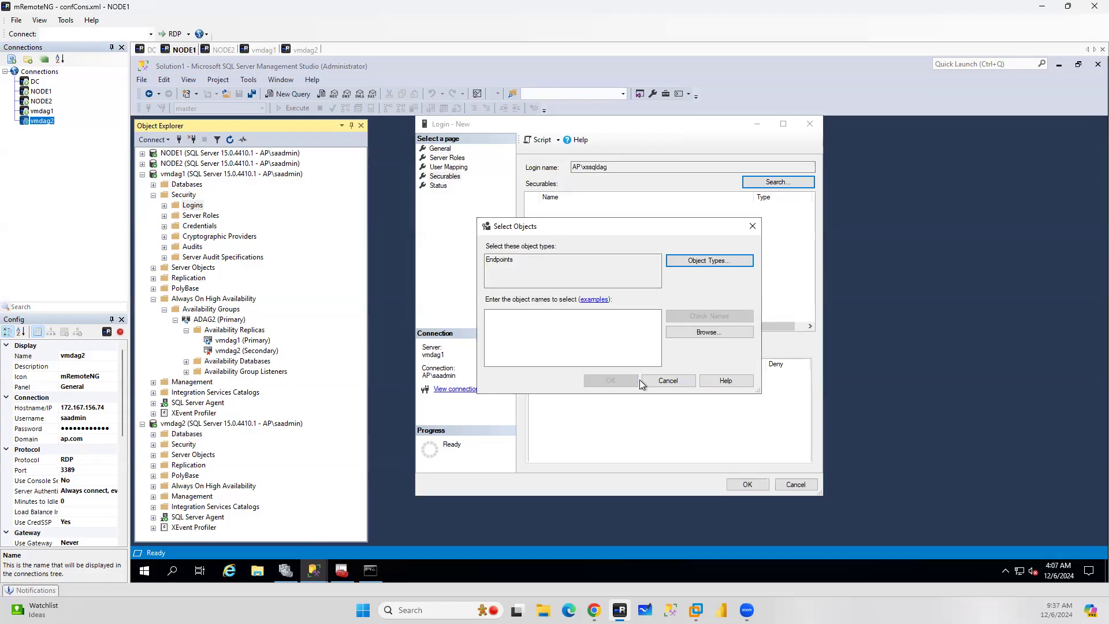
pyautogui.click(706, 333)
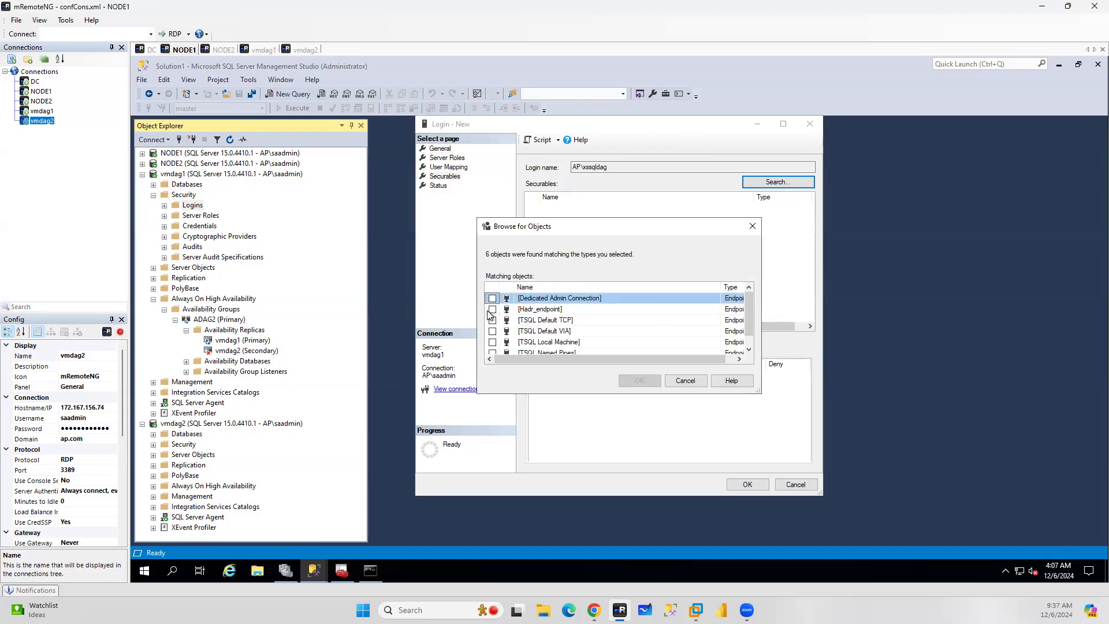
pyautogui.click(493, 309)
pyautogui.click(644, 384)
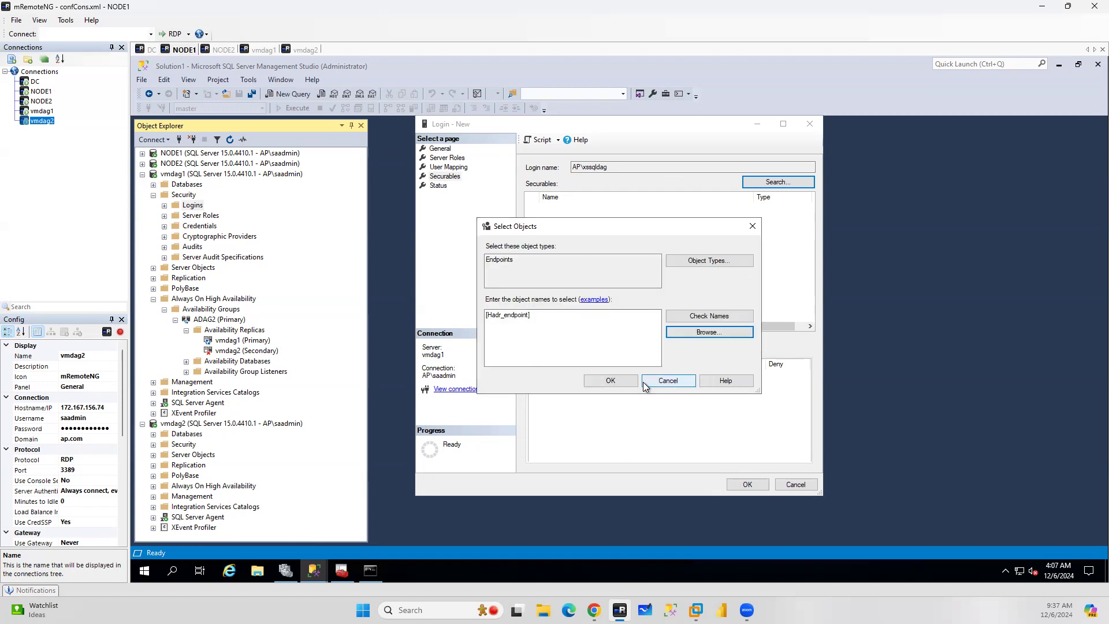
pyautogui.click(612, 380)
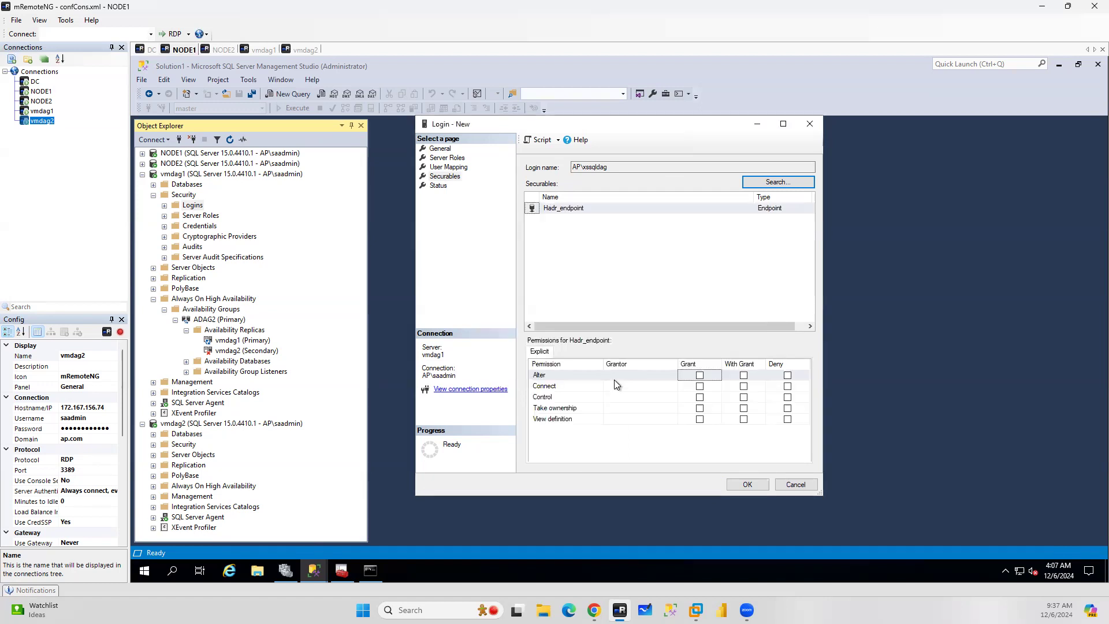
pyautogui.click(698, 388)
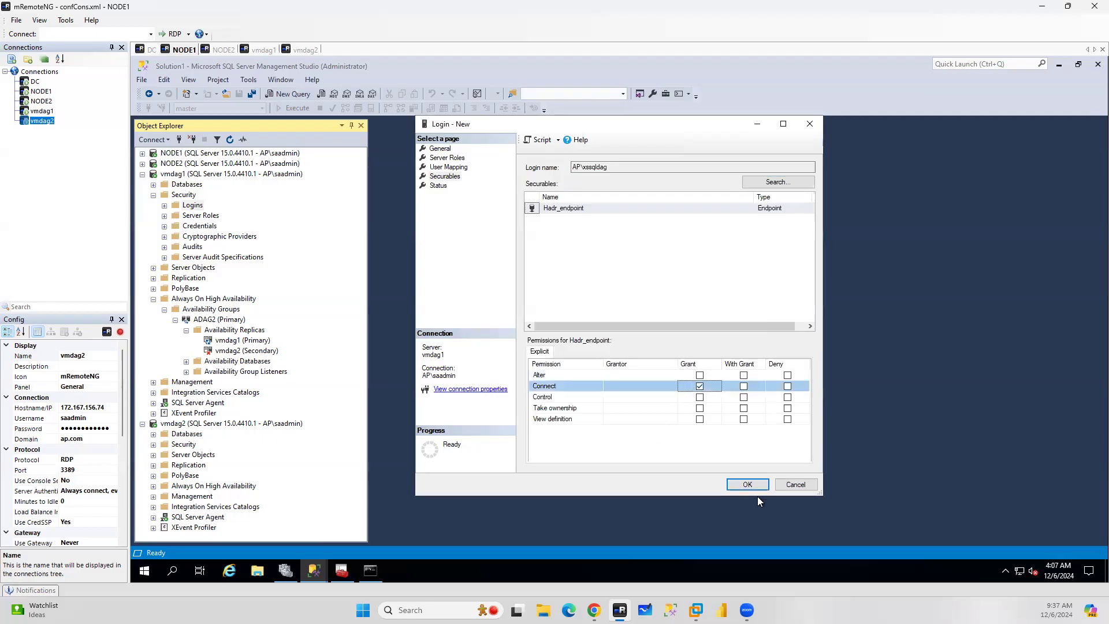
pyautogui.click(748, 484)
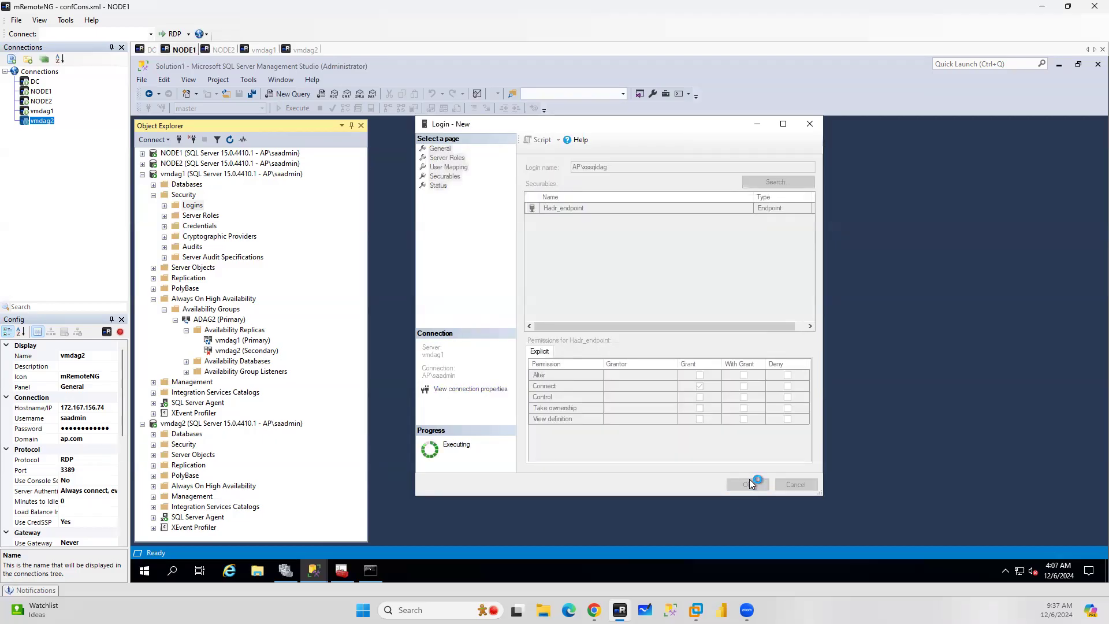
# Start a new login under vmdag2's Security > Logins and select the ap\xssqldag account from the Entire Directory
pyautogui.click(153, 444)
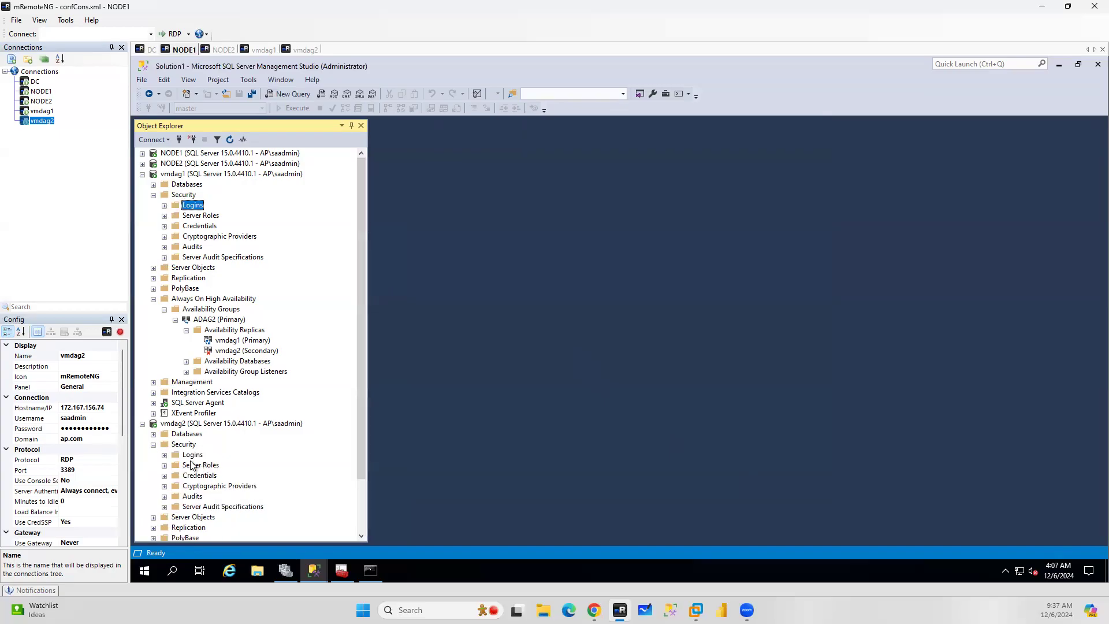
pyautogui.rightClick(193, 455)
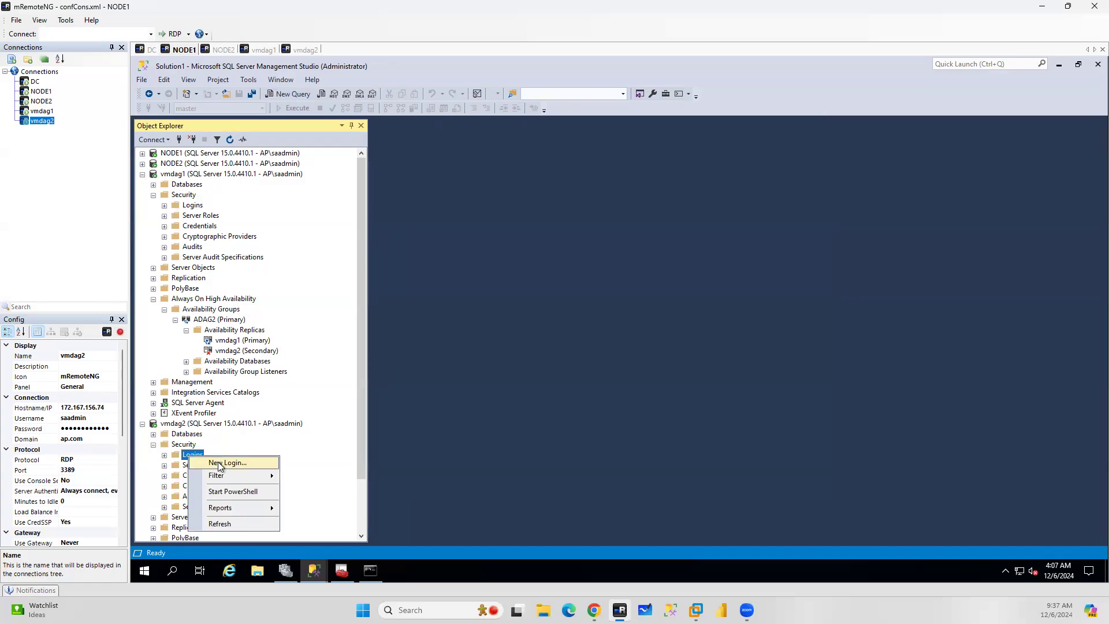
pyautogui.click(220, 464)
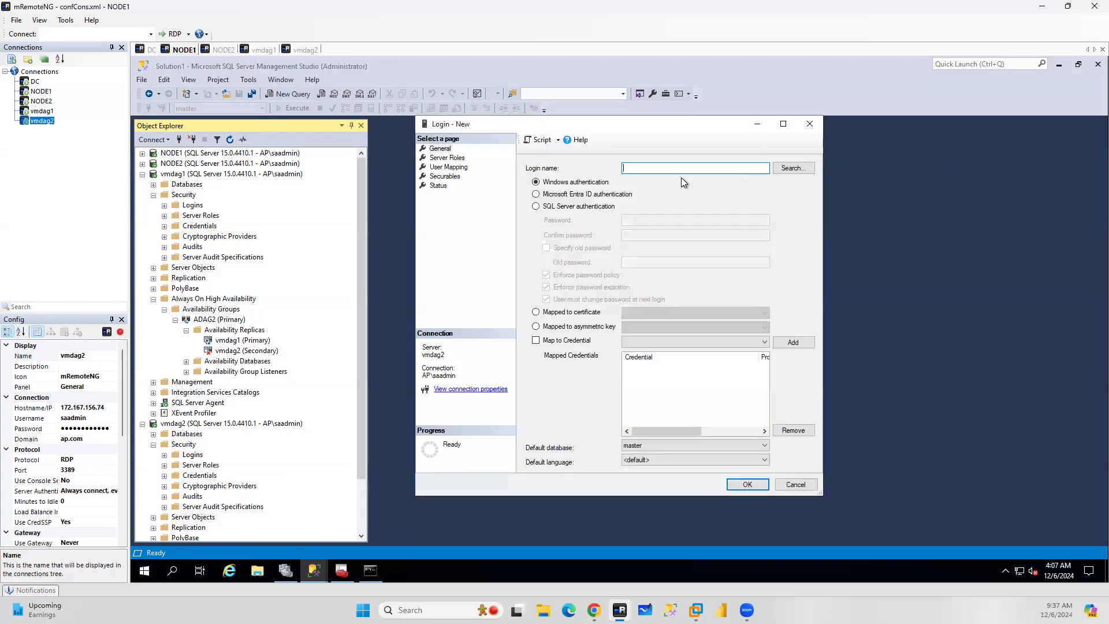
pyautogui.click(791, 169)
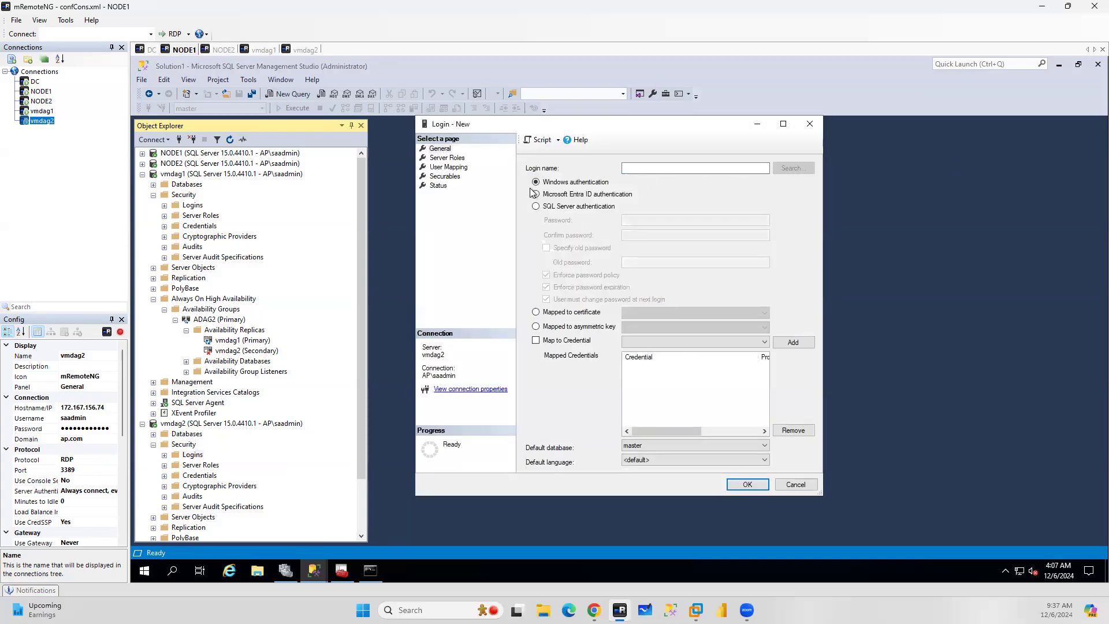
pyautogui.click(650, 199)
pyautogui.press('Down')
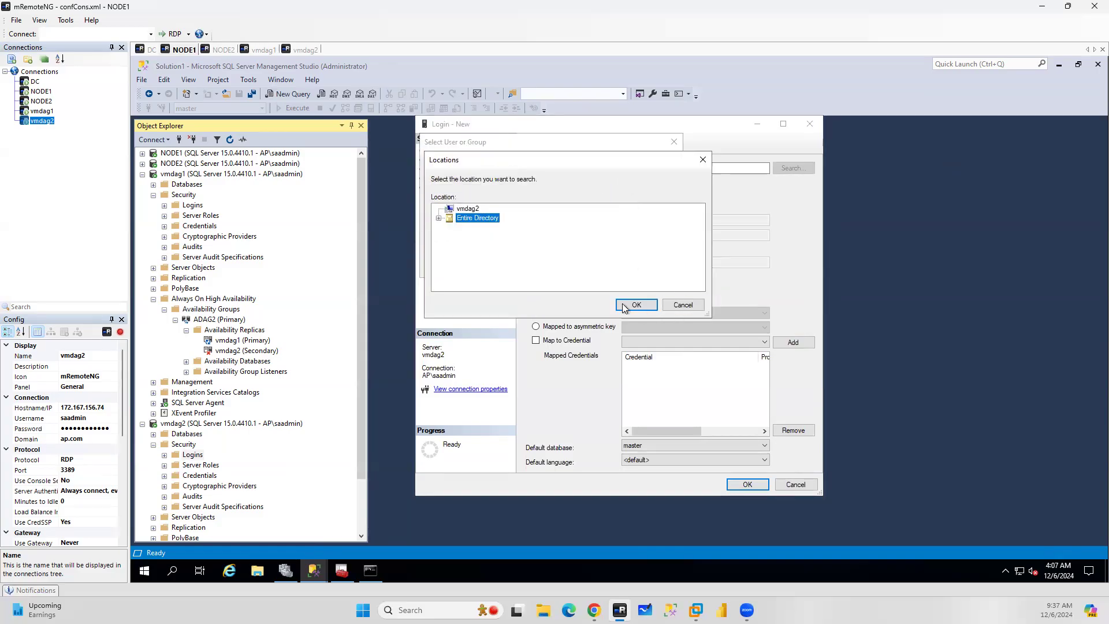
pyautogui.click(636, 304)
pyautogui.write('ap\\xssq')
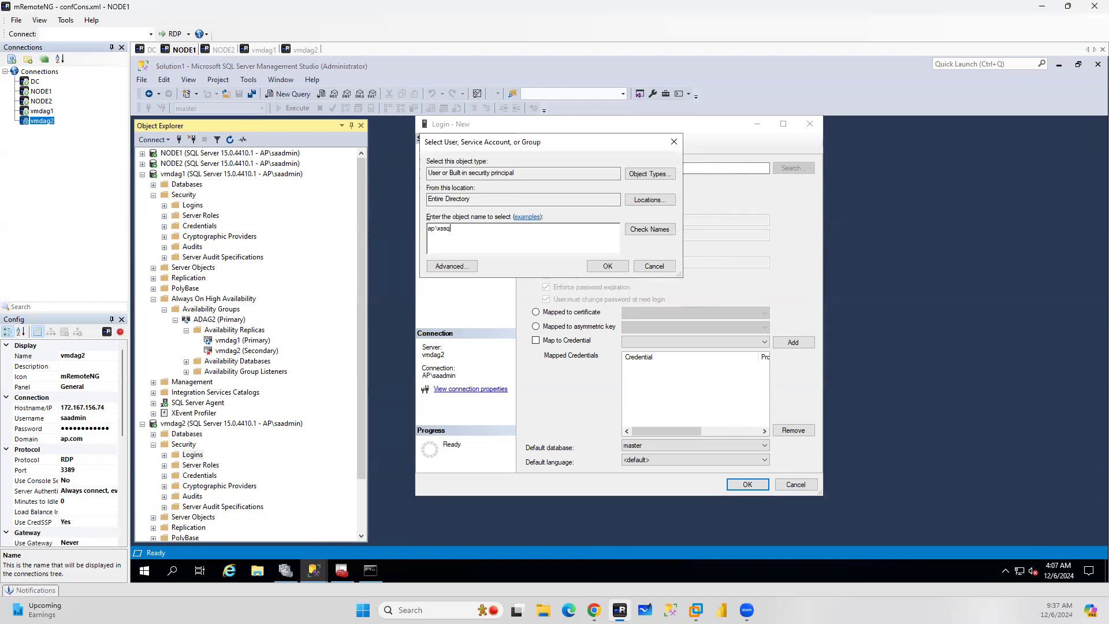
pyautogui.write('ldag')
pyautogui.click(649, 229)
pyautogui.click(607, 266)
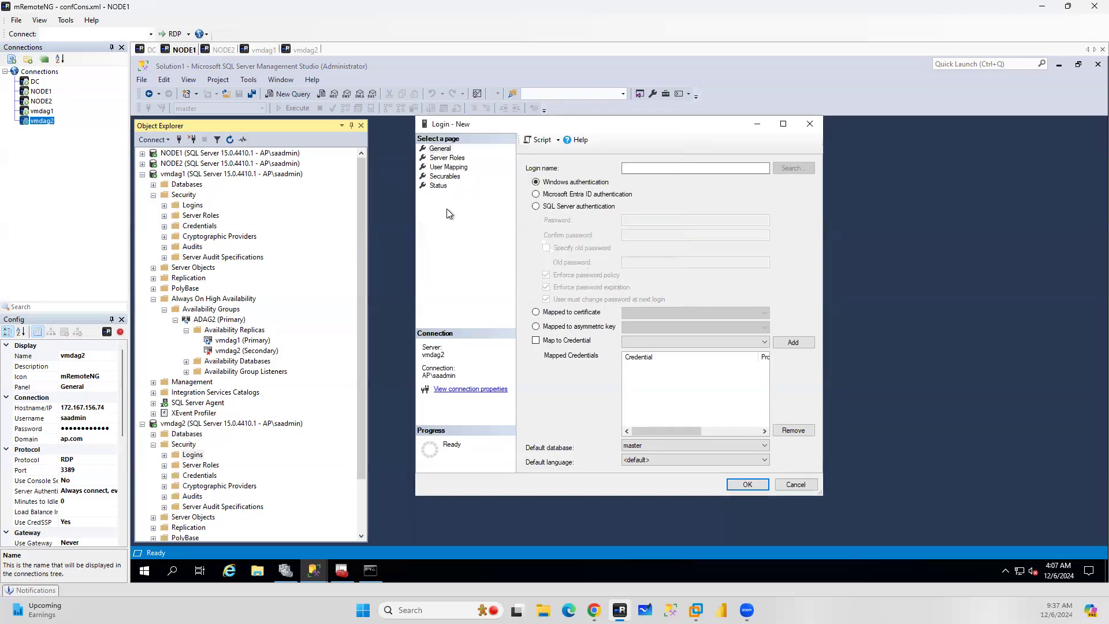
# Add Hadr_endpoint as a securable for the vmdag2 login, grant it Connect, and create the login
pyautogui.click(445, 177)
pyautogui.click(787, 182)
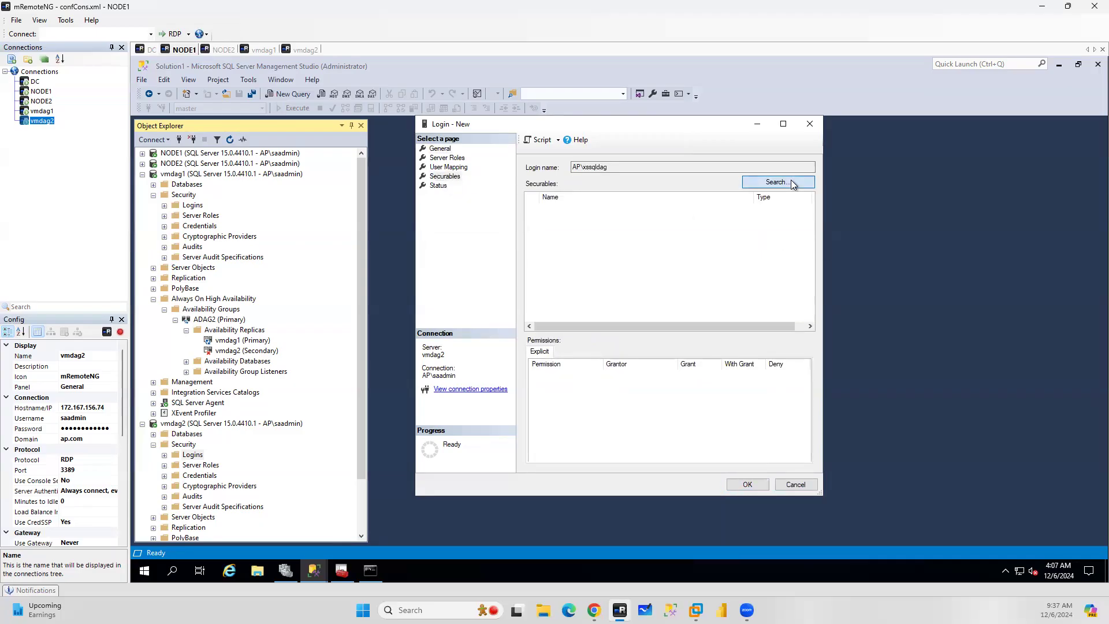
pyautogui.click(608, 352)
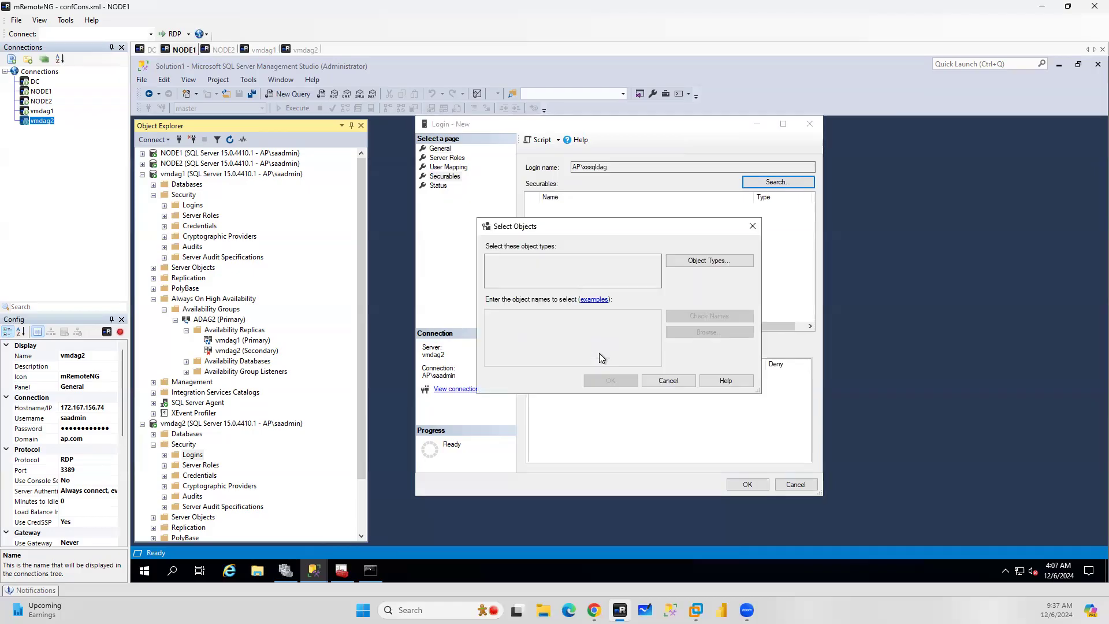
pyautogui.click(703, 261)
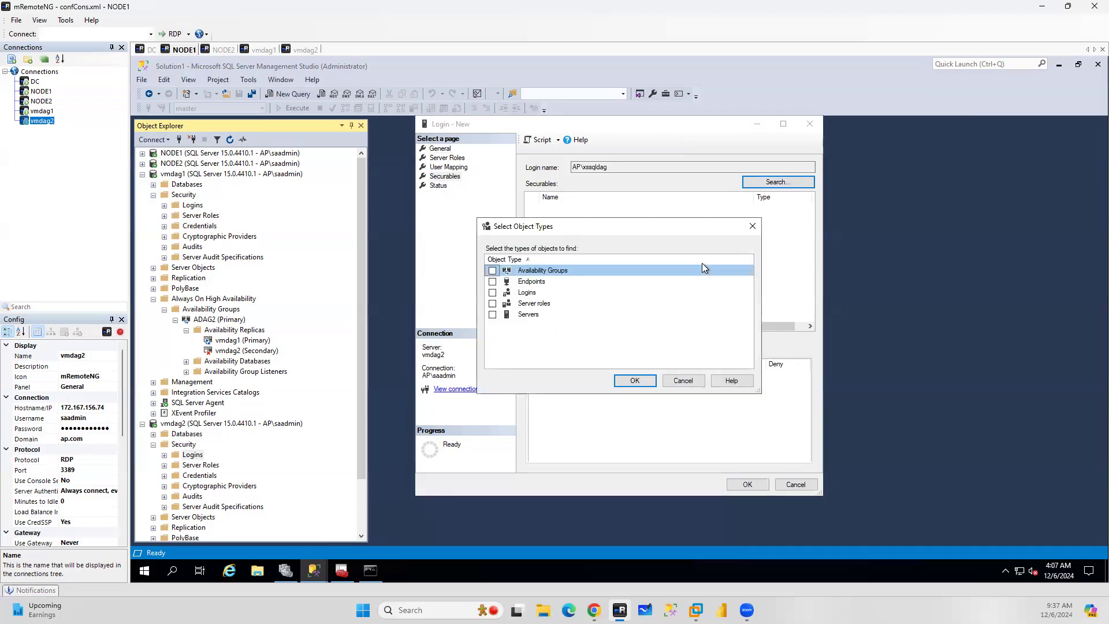
pyautogui.click(492, 282)
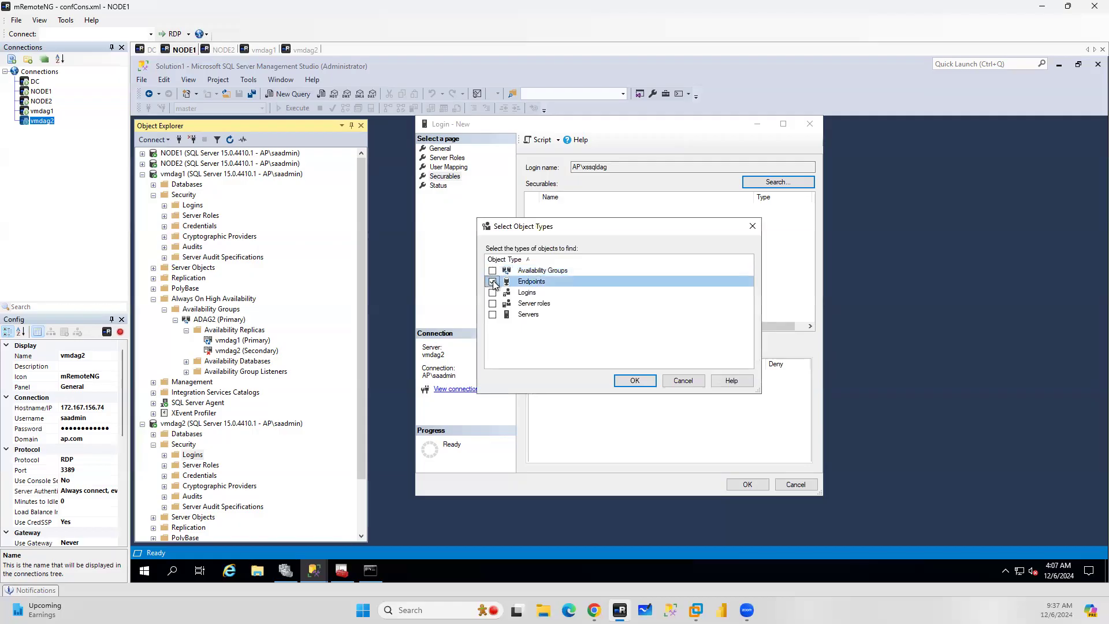
pyautogui.click(636, 381)
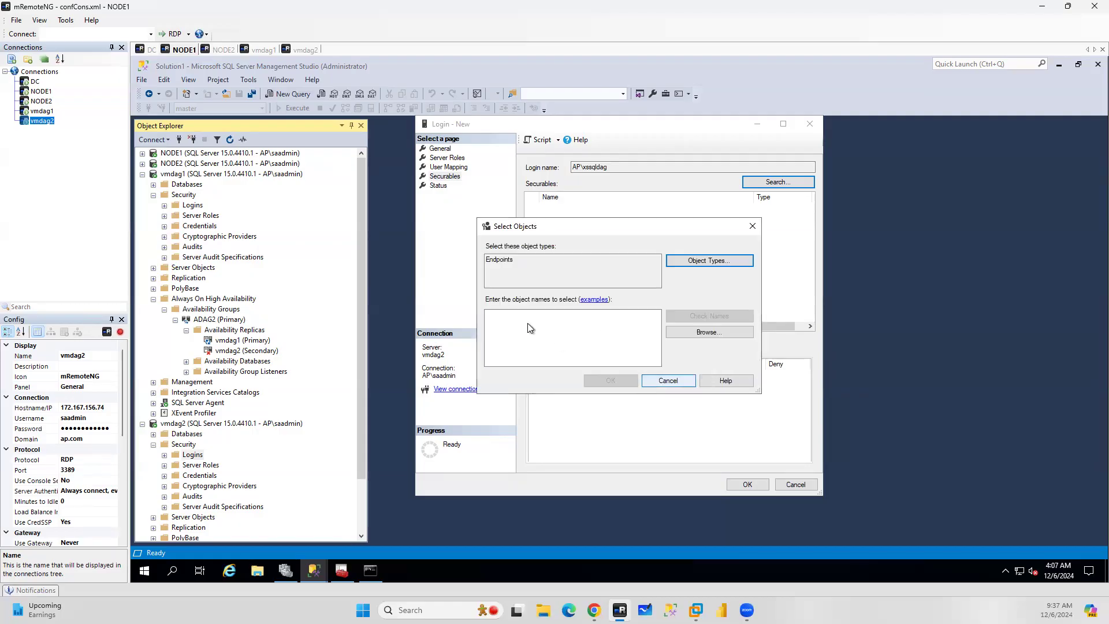
pyautogui.click(717, 332)
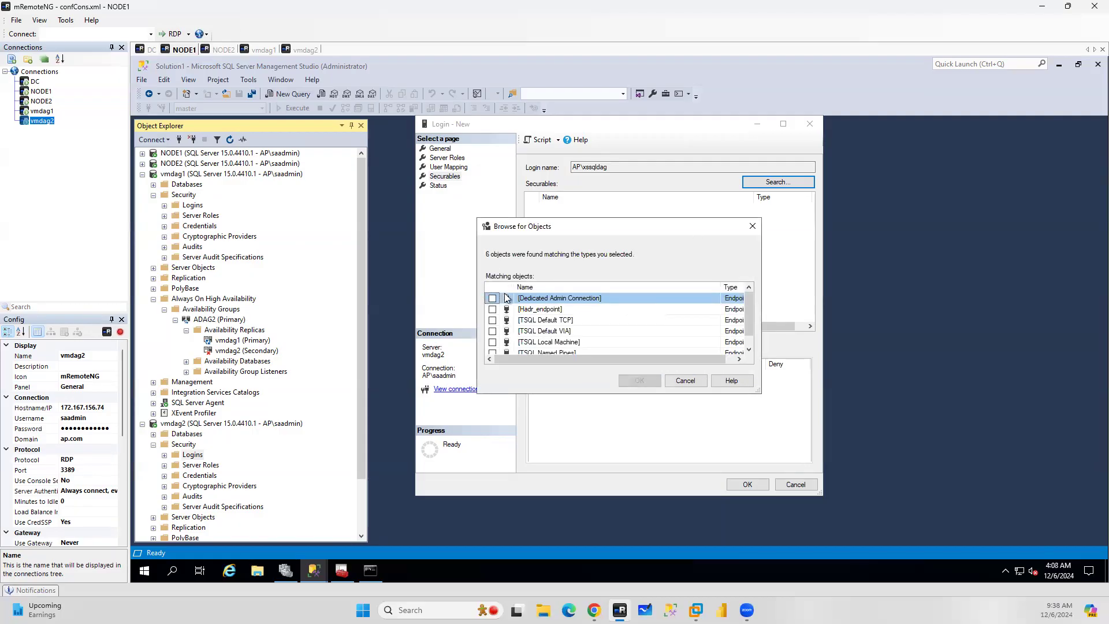
pyautogui.click(492, 309)
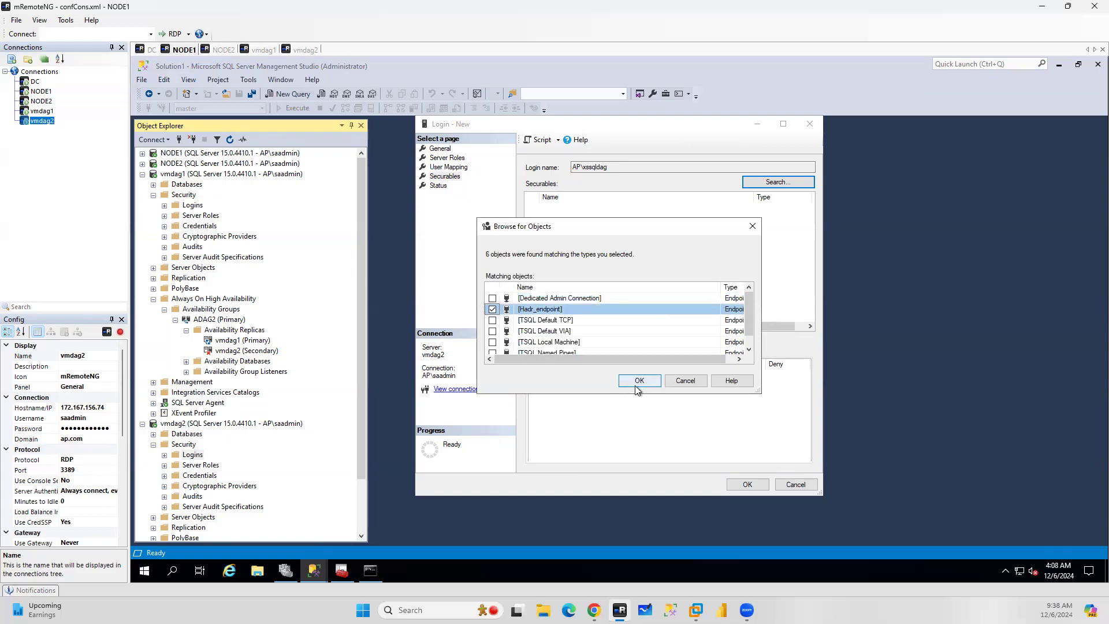
pyautogui.click(640, 380)
pyautogui.click(612, 381)
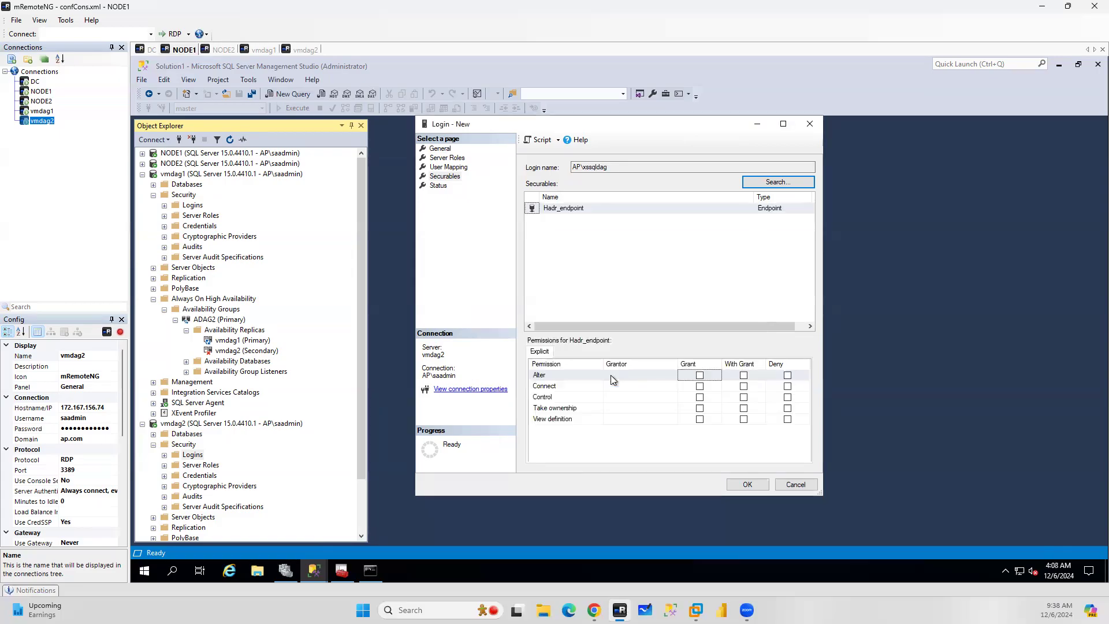
pyautogui.click(700, 386)
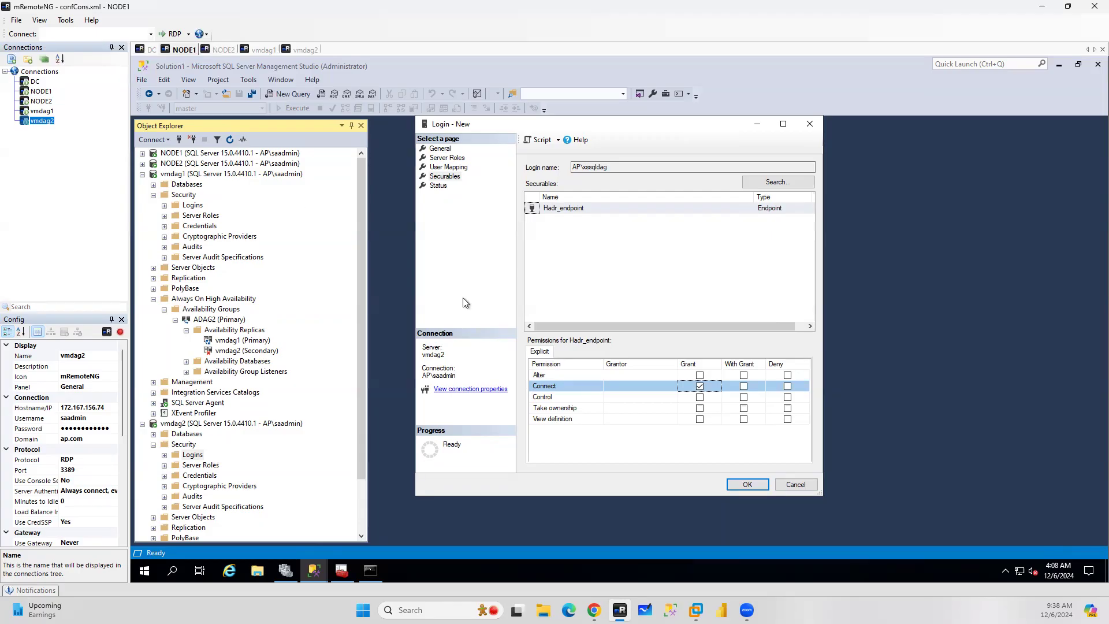
pyautogui.click(747, 485)
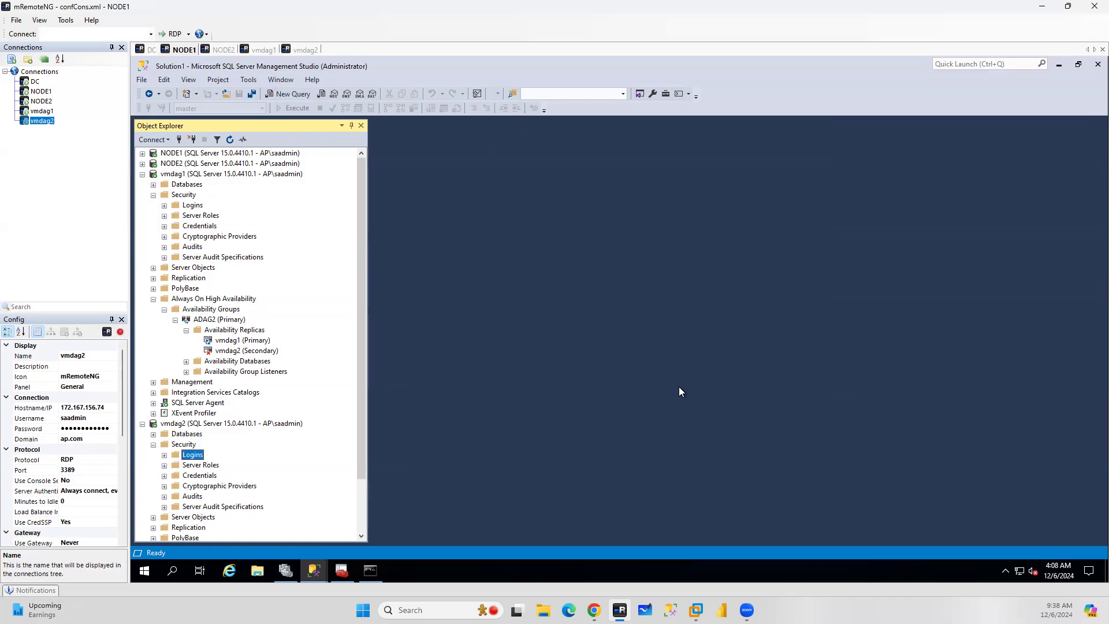
# Collapse the vmdag1 server node in Object Explorer
pyautogui.click(223, 174)
pyautogui.click(230, 140)
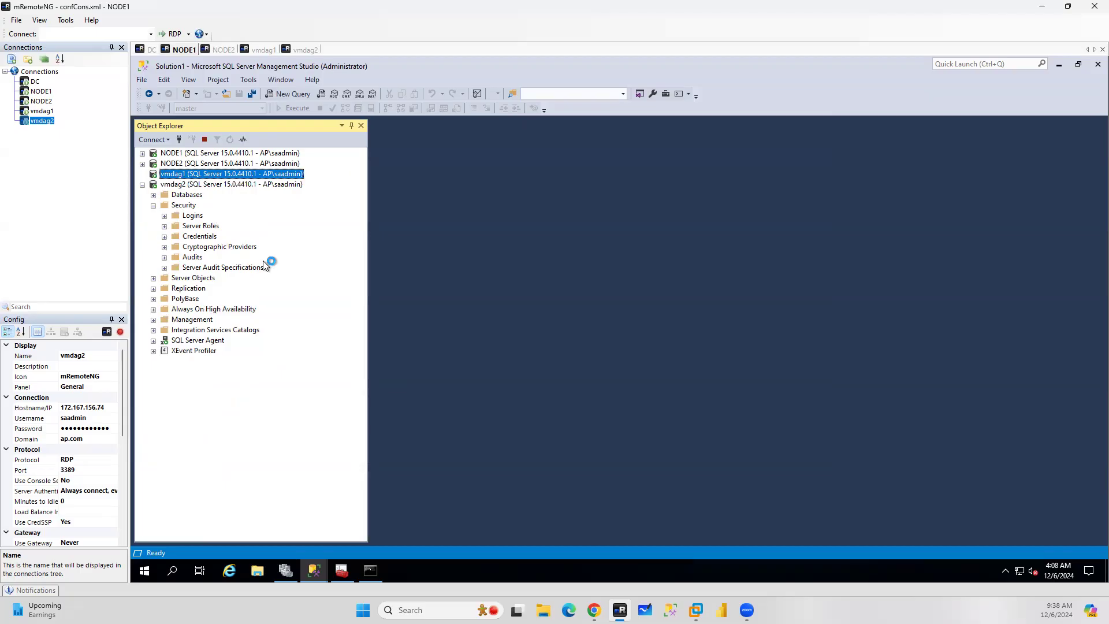
# Expand vmdag1's Always On High Availability down to ADAG2's availability replicas and open the actions for the vmdag2 secondary
pyautogui.click(213, 185)
pyautogui.click(230, 139)
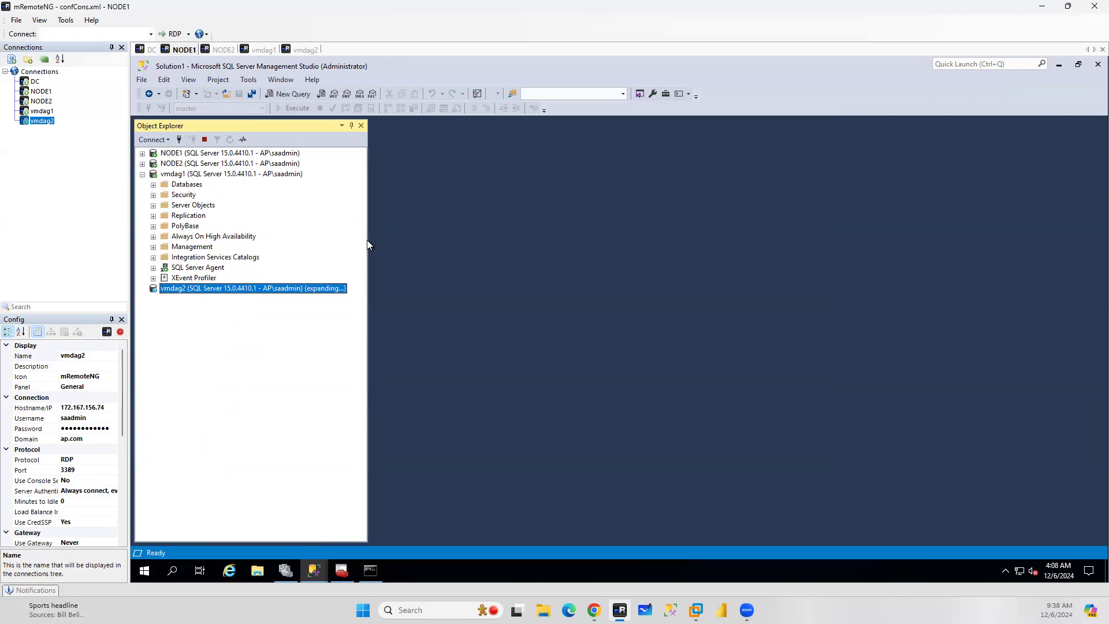
pyautogui.click(153, 237)
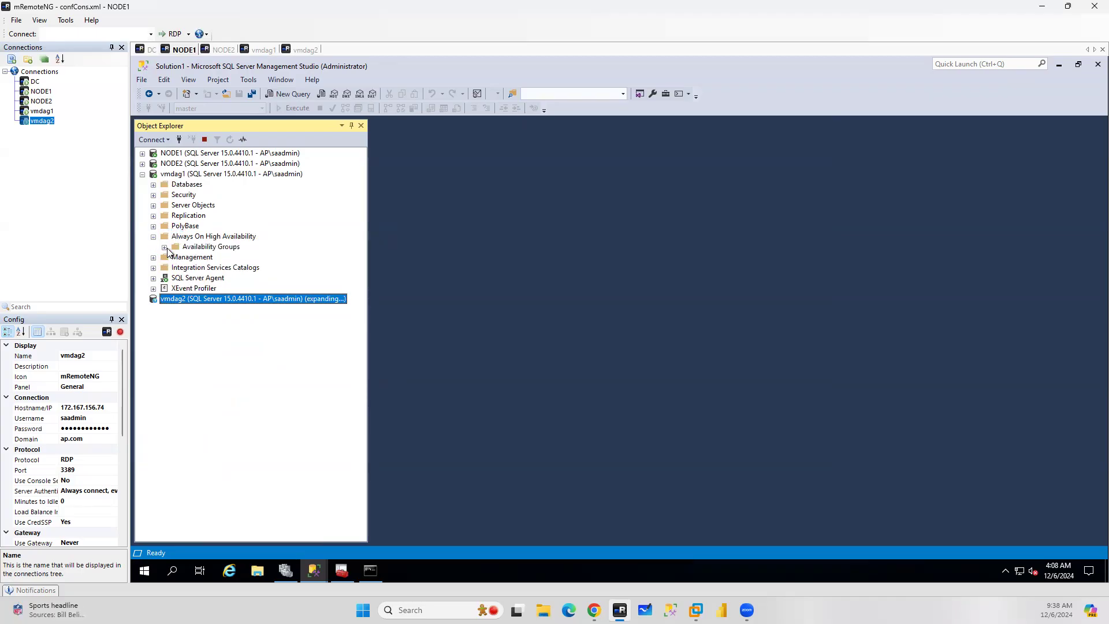
pyautogui.click(165, 248)
pyautogui.click(177, 258)
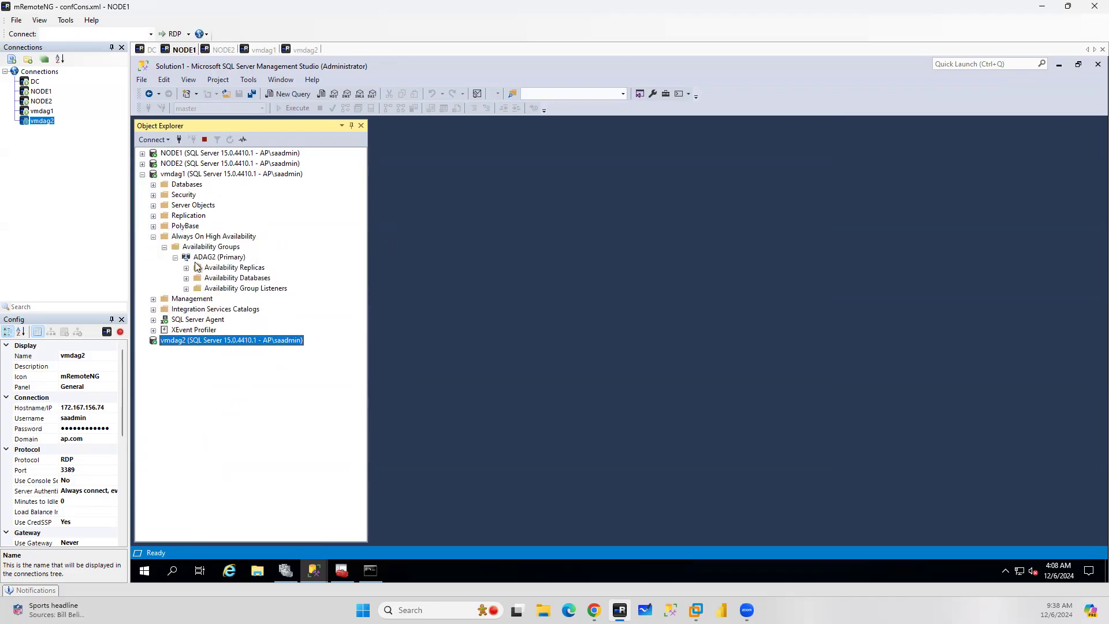
pyautogui.click(186, 268)
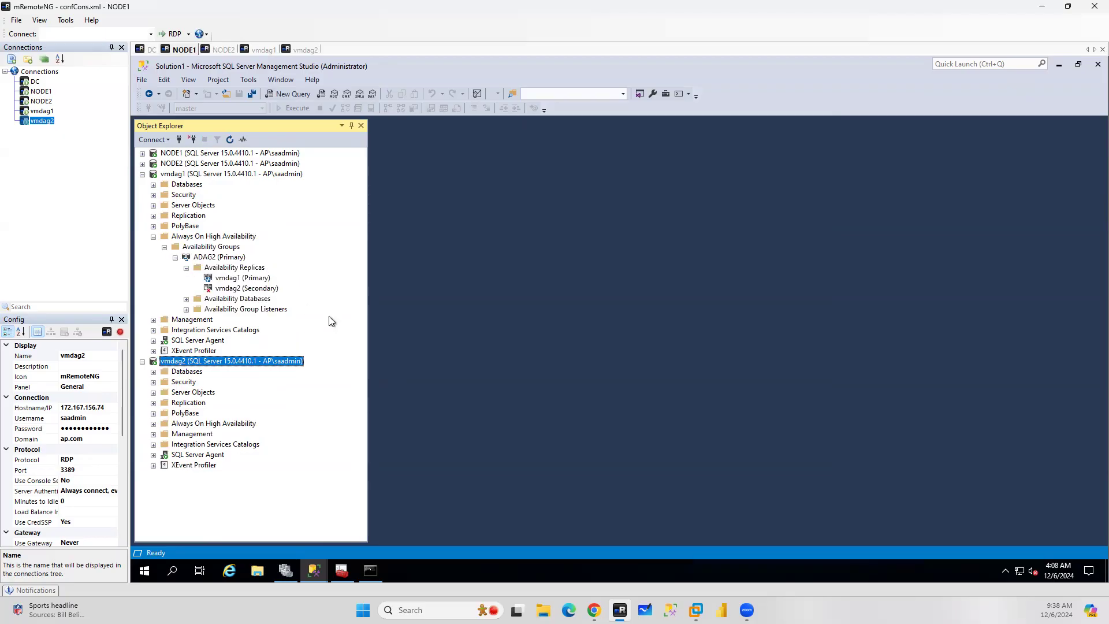
pyautogui.rightClick(245, 290)
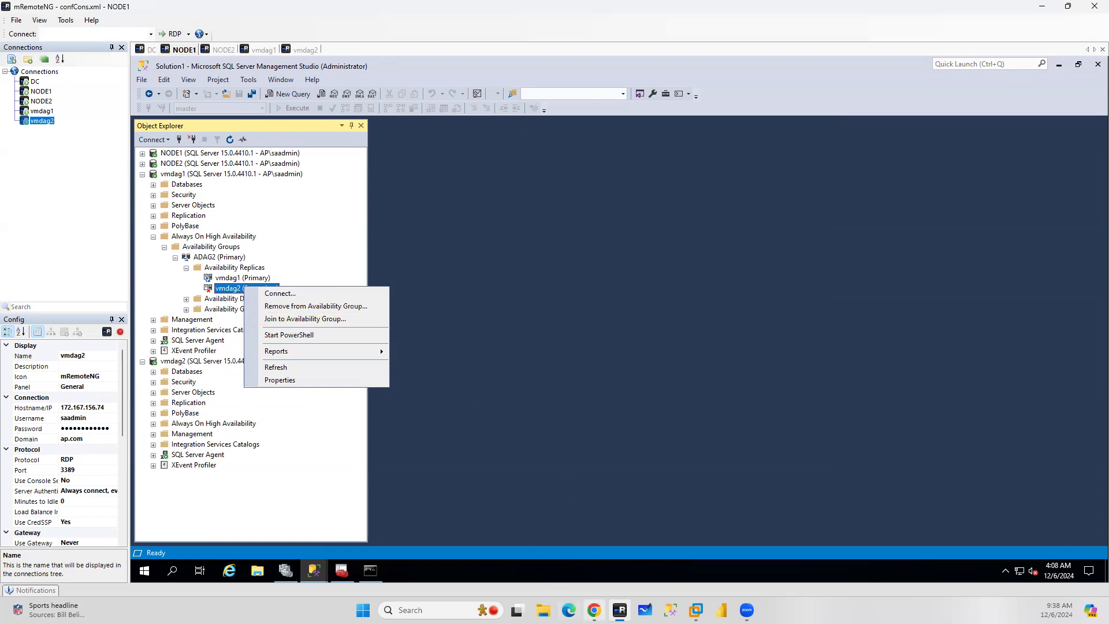
# Read the documentation on joining secondary replicas and select its JOIN and GRANT CREATE ANY DATABASE commands
pyautogui.click(594, 610)
pyautogui.scroll(-5, 473, 245)
pyautogui.scroll(-2, 473, 246)
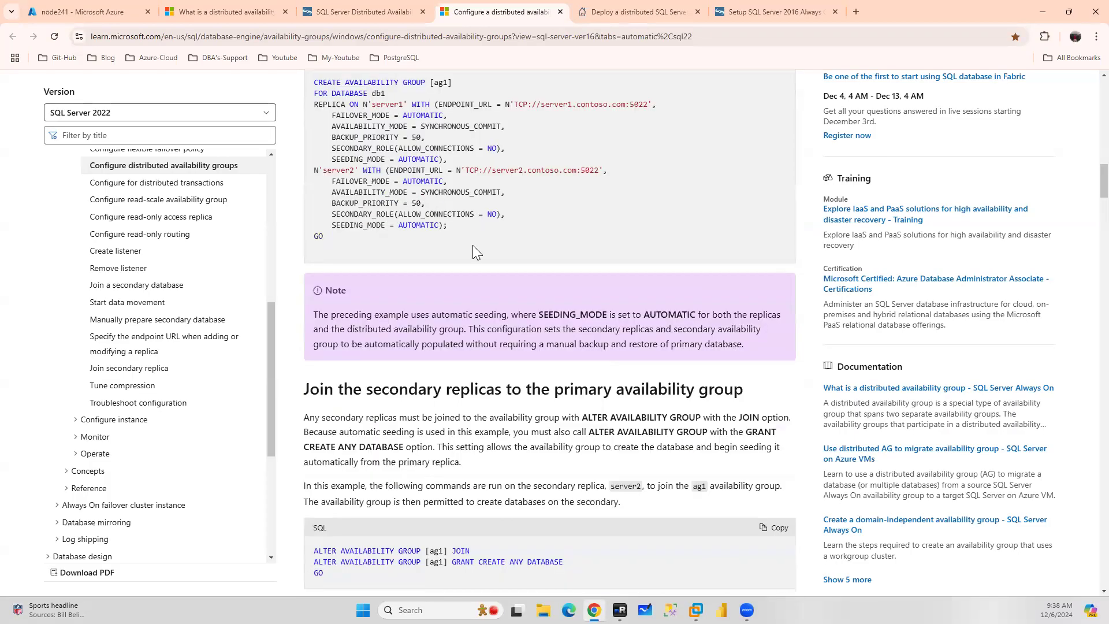
pyautogui.scroll(6, 473, 245)
pyautogui.scroll(-15, 552, 317)
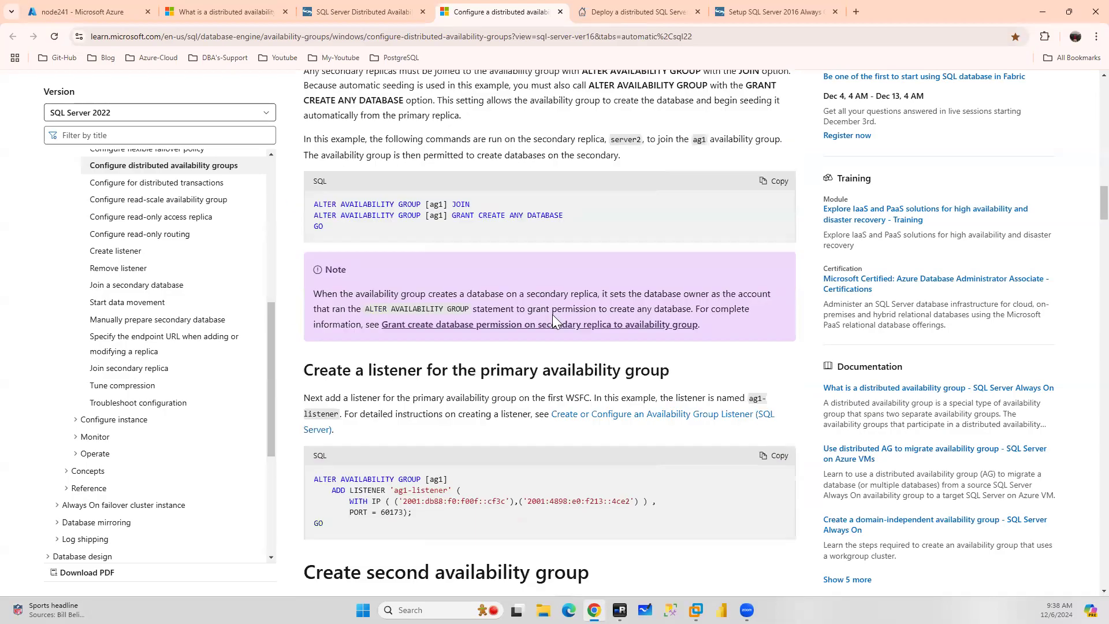
pyautogui.moveTo(596, 176); pyautogui.dragTo(301, 176)
pyautogui.scroll(-4, 565, 279)
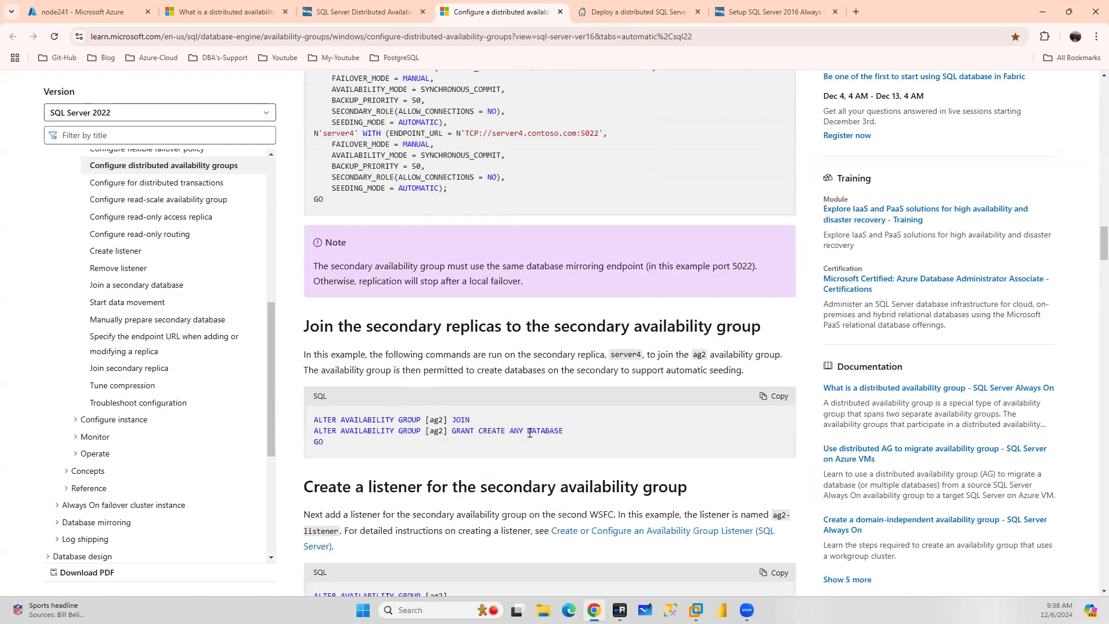
pyautogui.moveTo(369, 448); pyautogui.dragTo(299, 421)
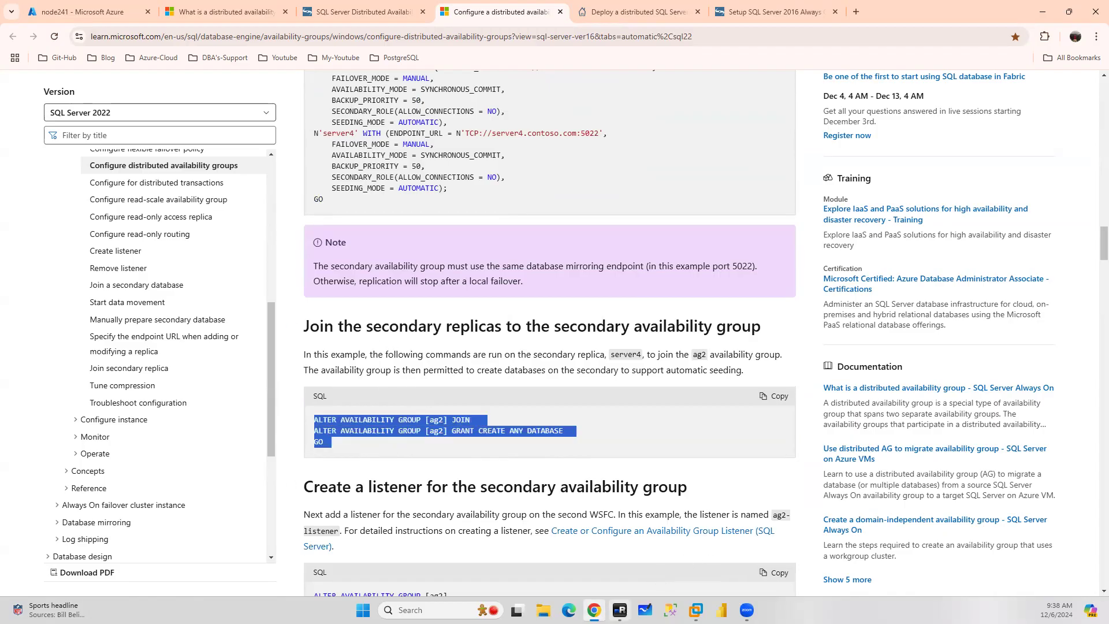
# Script joining vmdag2 to availability group ADAG2, connecting to vmdag2 with Trust server certificate enabled
pyautogui.click(620, 611)
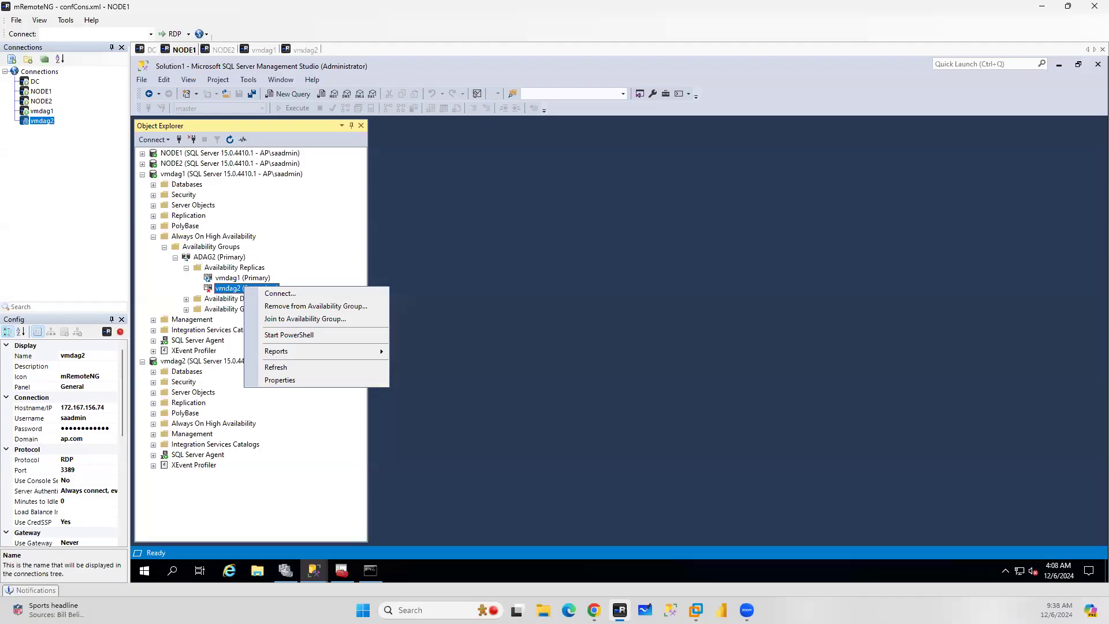
pyautogui.click(302, 320)
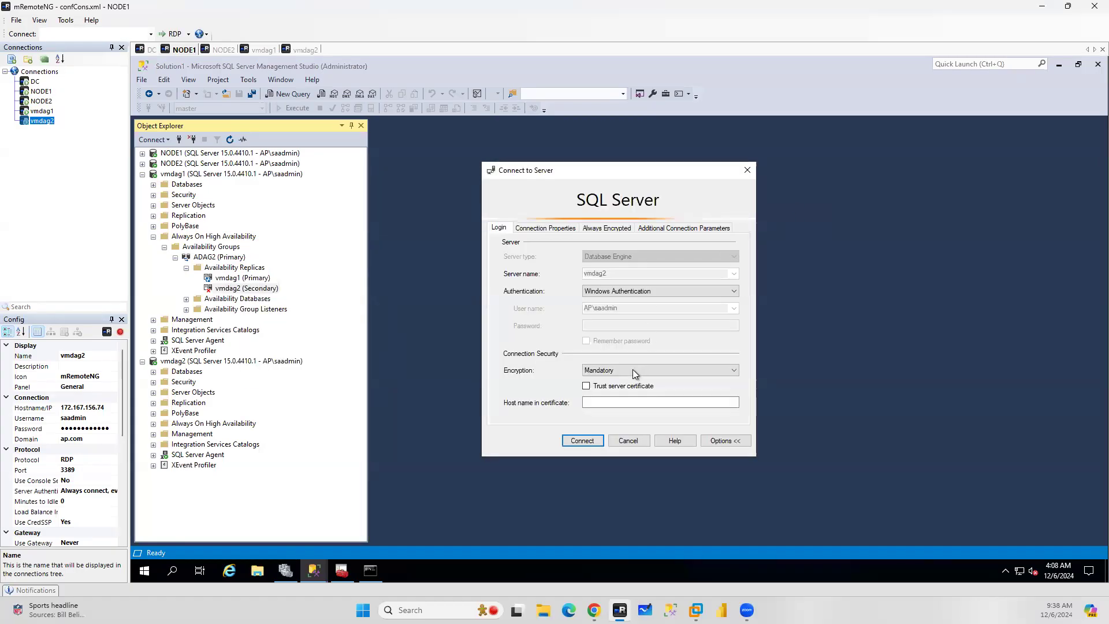
pyautogui.click(629, 370)
pyautogui.click(627, 384)
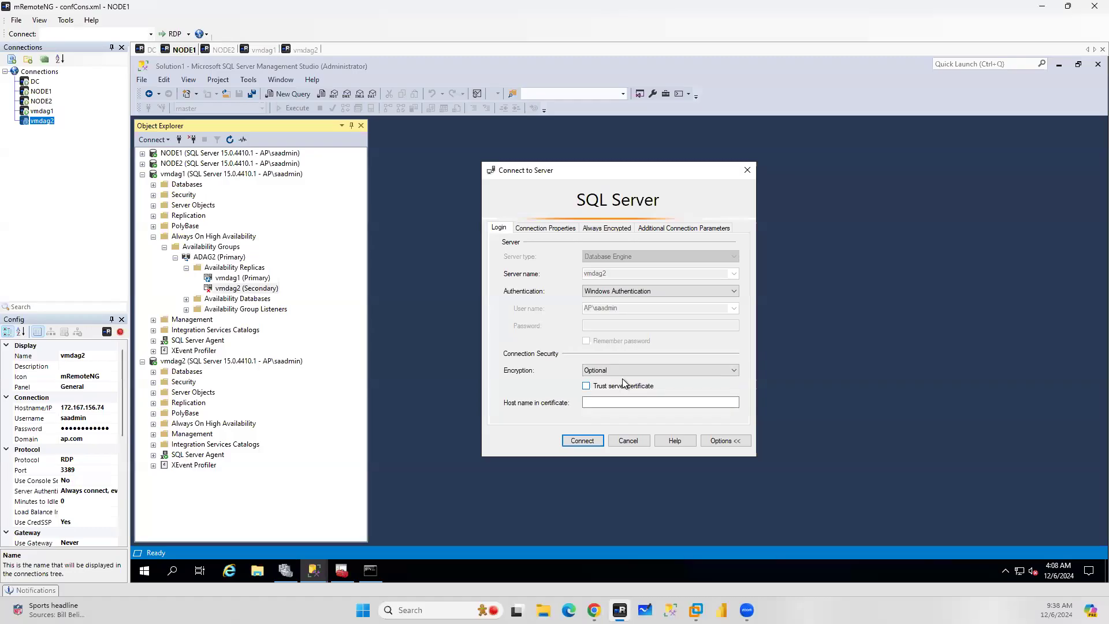
pyautogui.click(577, 441)
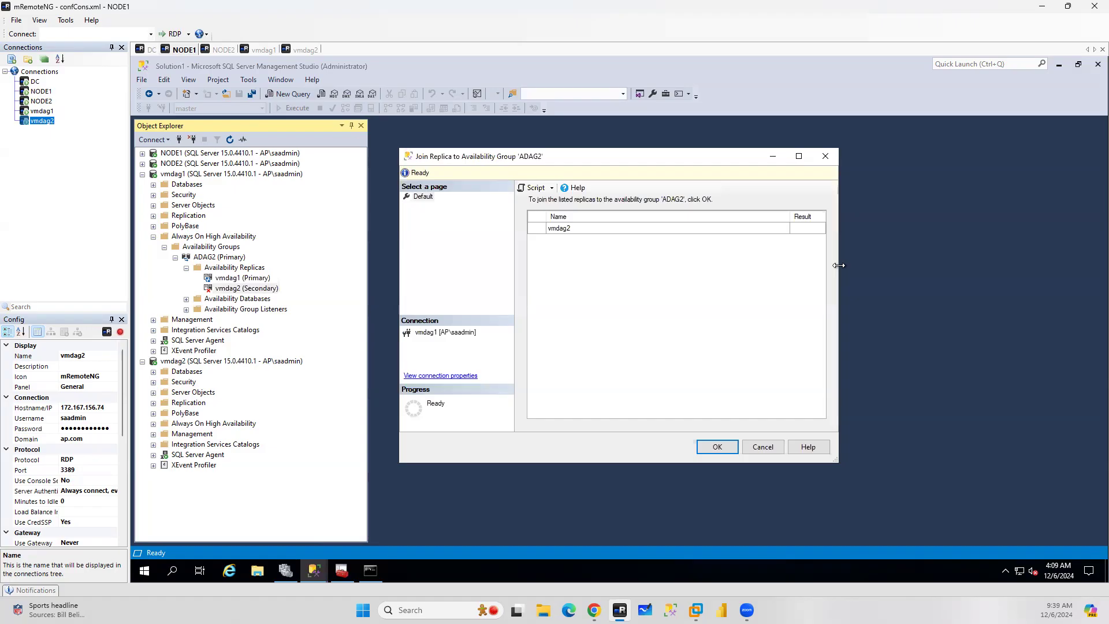
pyautogui.click(719, 448)
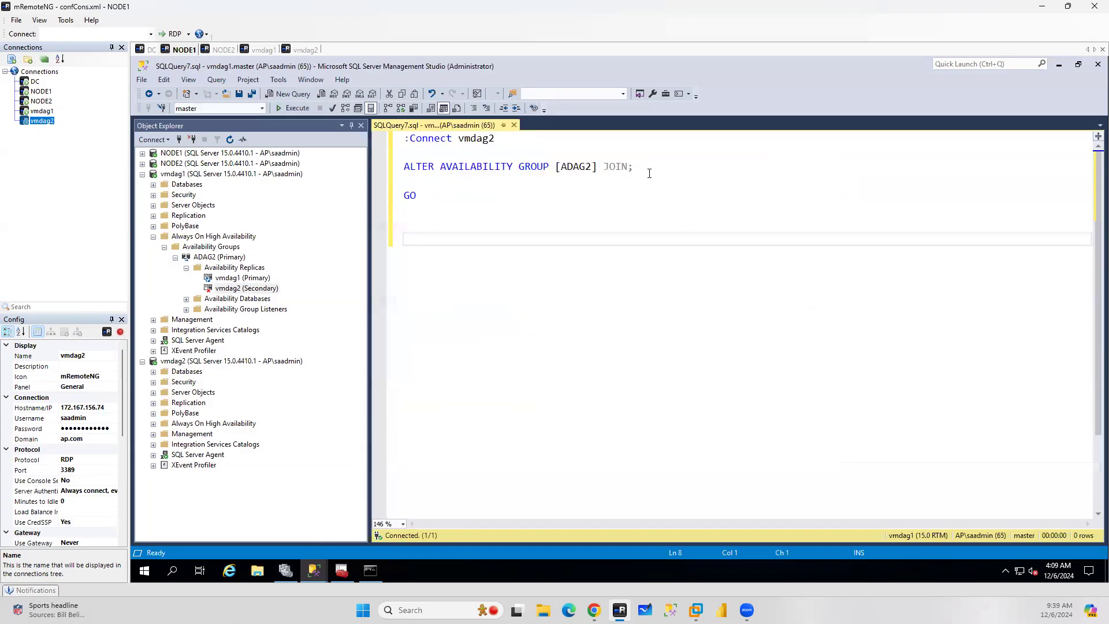
# Replace the scripted JOIN statement with the documentation's JOIN and GRANT CREATE ANY DATABASE commands
pyautogui.moveTo(646, 174); pyautogui.dragTo(404, 167)
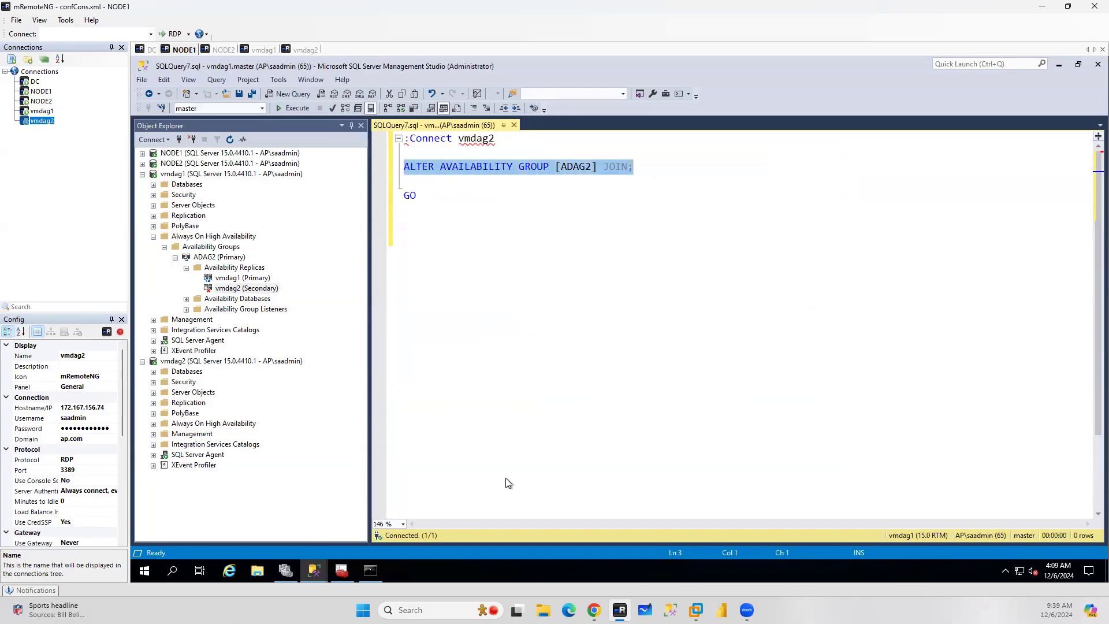
pyautogui.click(594, 610)
pyautogui.moveTo(479, 418); pyautogui.dragTo(312, 421)
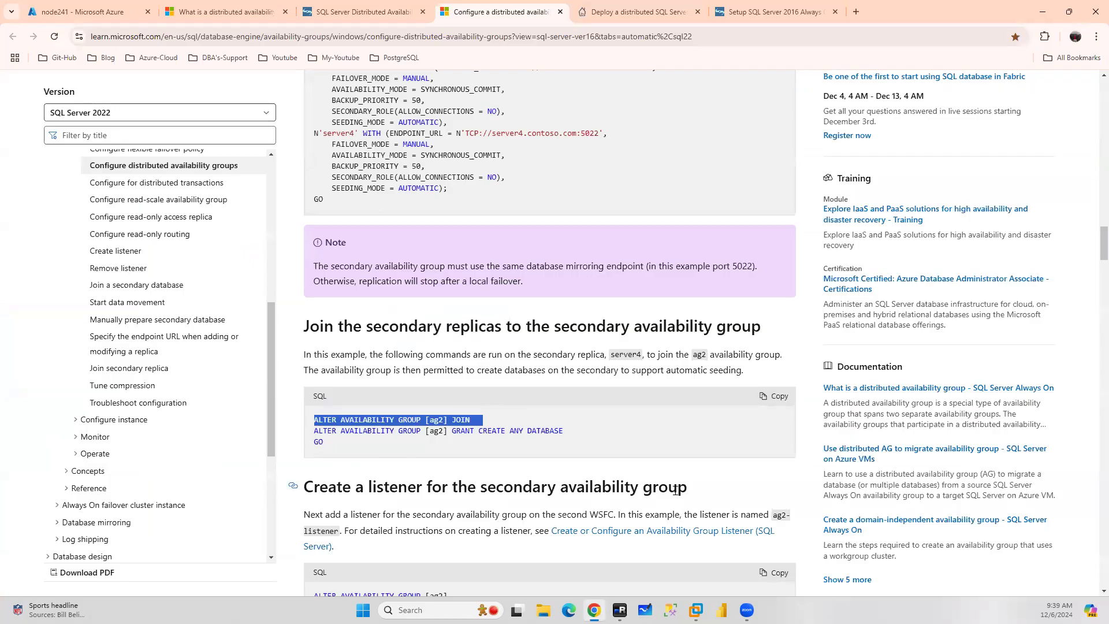
pyautogui.moveTo(340, 443); pyautogui.dragTo(300, 421)
pyautogui.hotkey('ctrl', 'c')
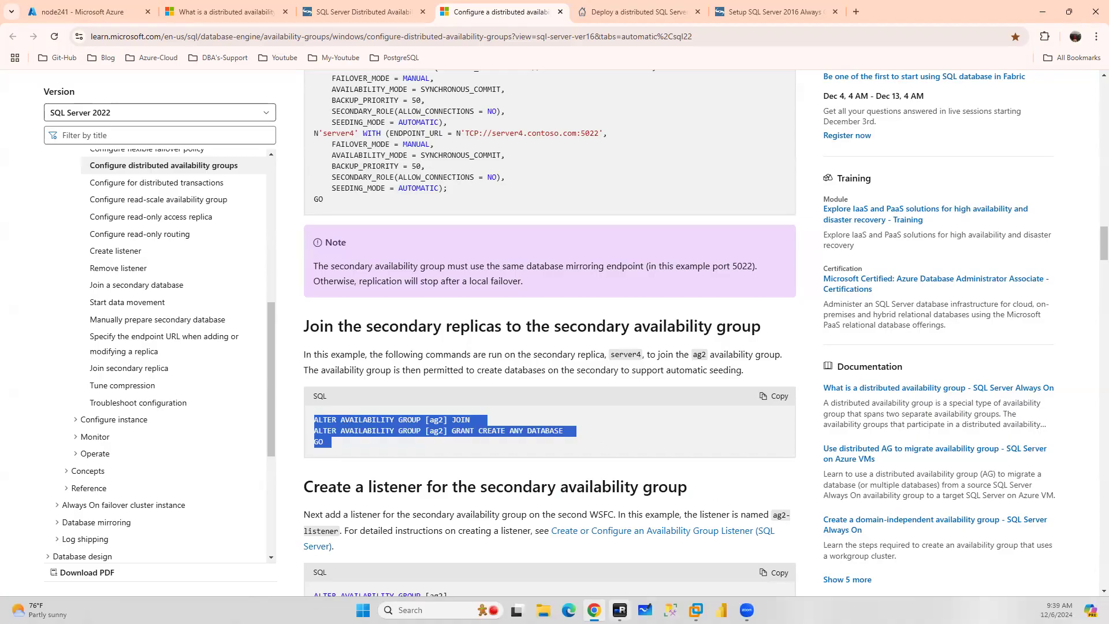
pyautogui.hotkey('alt', 'Tab')
pyautogui.click(476, 191)
pyautogui.moveTo(673, 175); pyautogui.dragTo(343, 166)
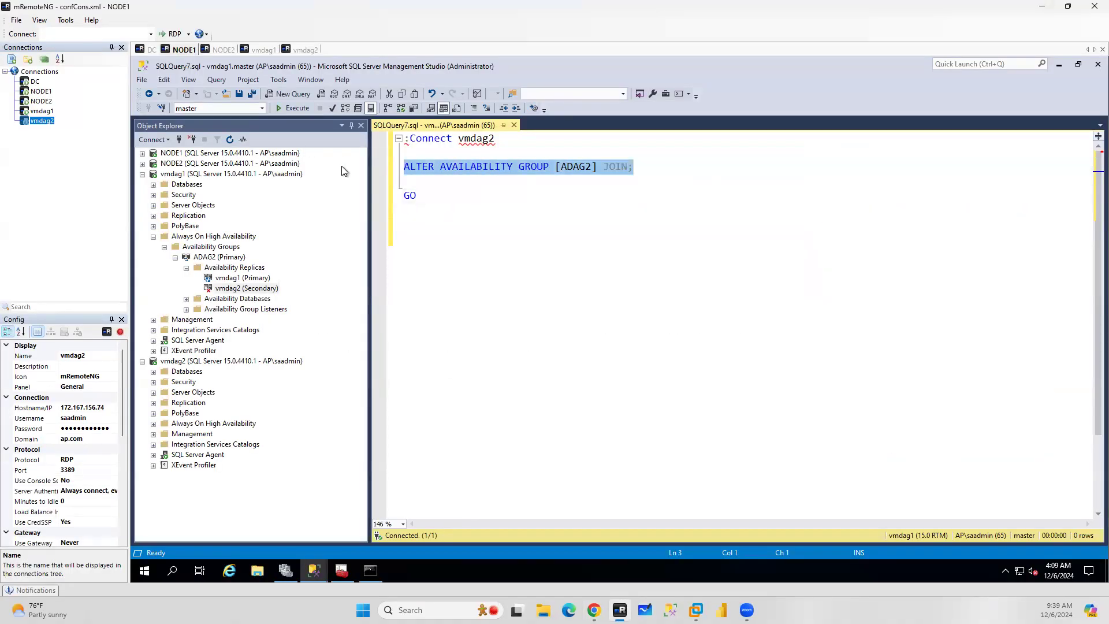
pyautogui.hotkey('ctrl', 'v')
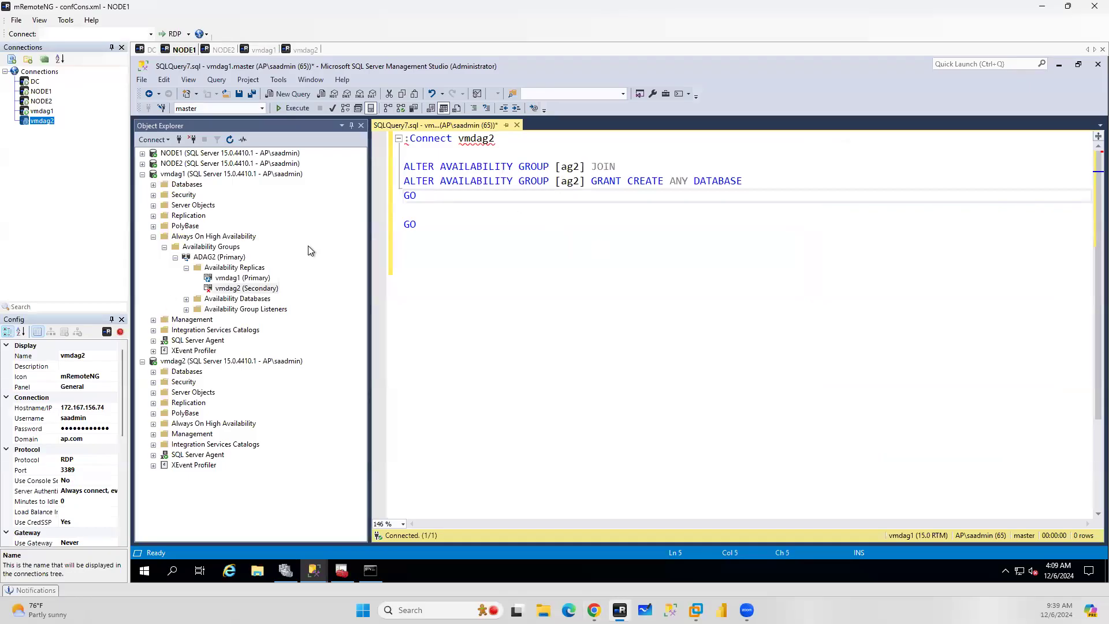
# Change the availability group name from ag2 to adag2 in both statements
pyautogui.click(569, 168)
pyautogui.doubleClick(569, 168)
pyautogui.moveTo(580, 167); pyautogui.dragTo(565, 168)
pyautogui.write('adag2')
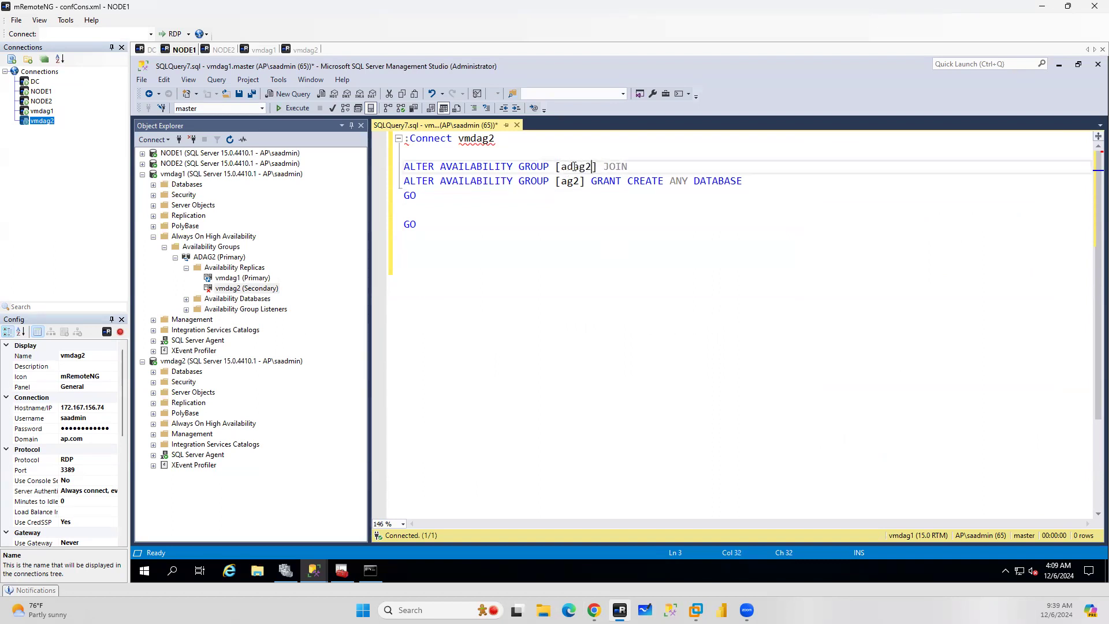
pyautogui.doubleClick(574, 167)
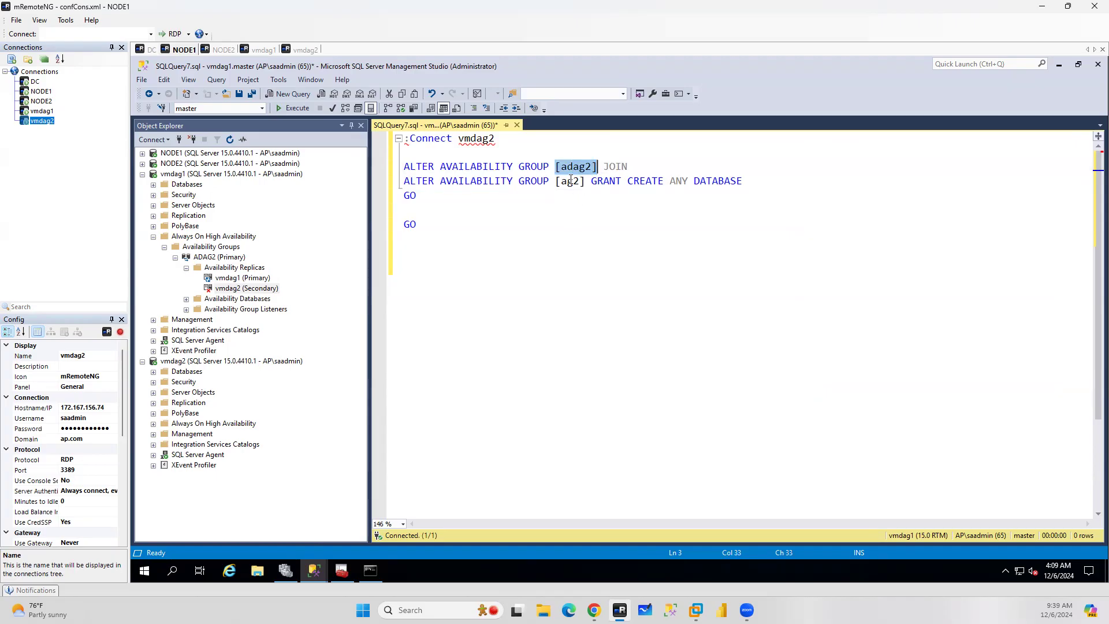
pyautogui.hotkey('ctrl', 'c')
pyautogui.doubleClick(570, 180)
pyautogui.hotkey('ctrl', 'v')
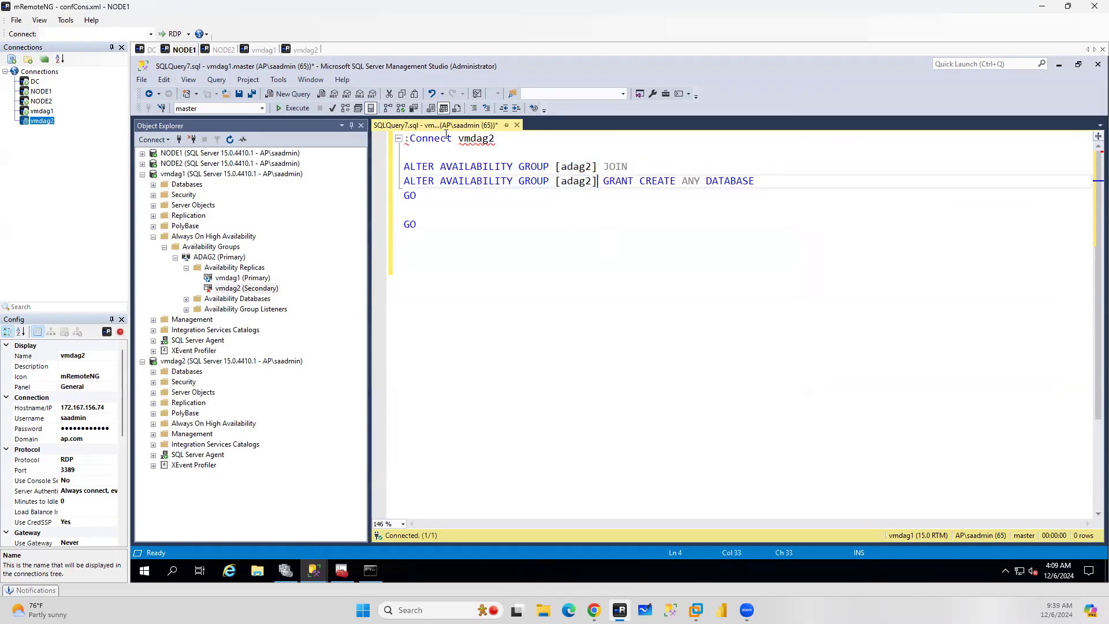
# Enable SQLCMD Mode, execute the script, and close the query window without saving
pyautogui.click(212, 84)
pyautogui.click(192, 296)
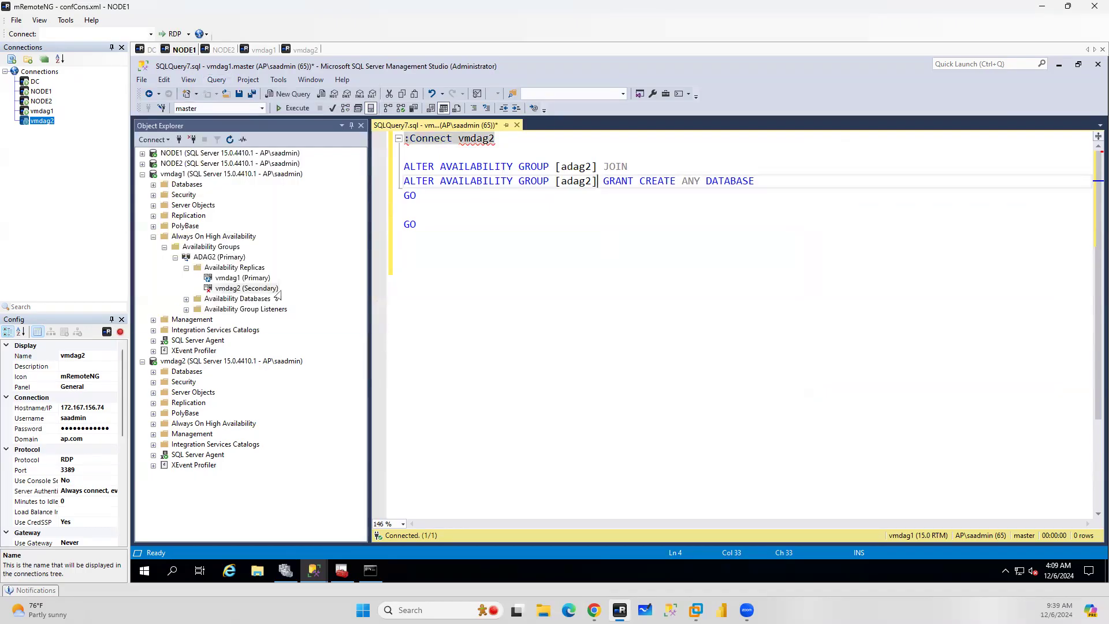
pyautogui.click(867, 278)
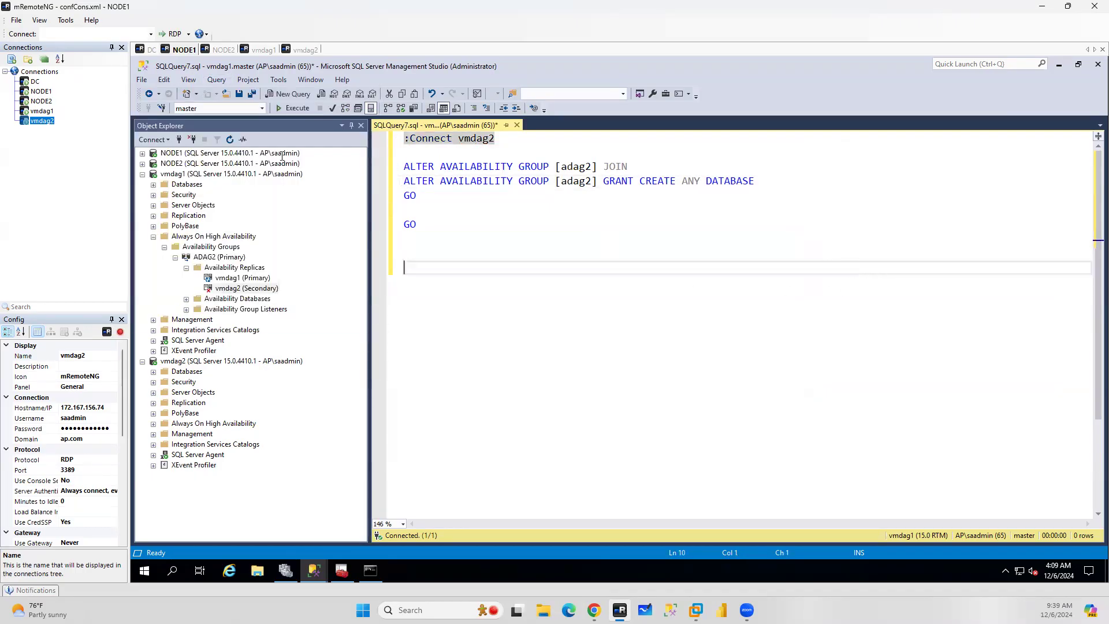
pyautogui.click(293, 109)
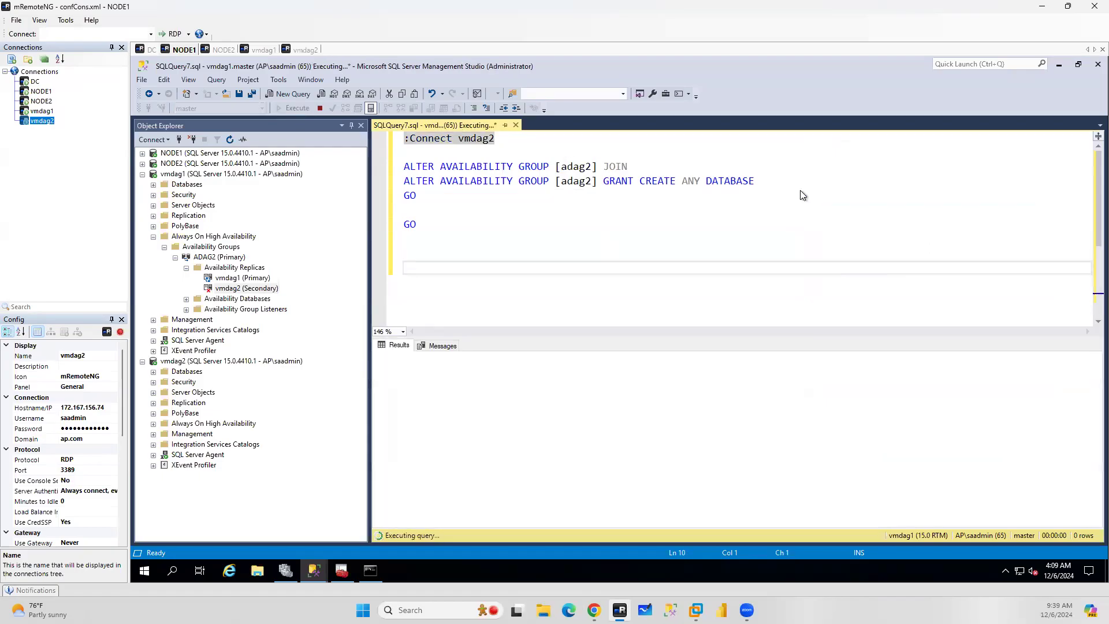
pyautogui.click(517, 125)
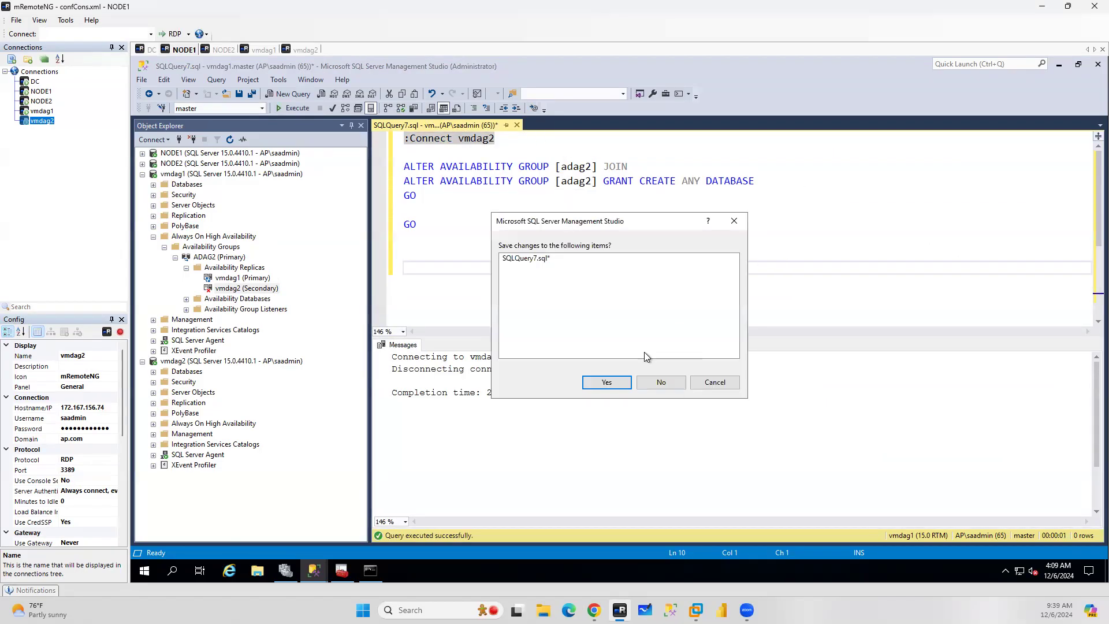
pyautogui.click(663, 383)
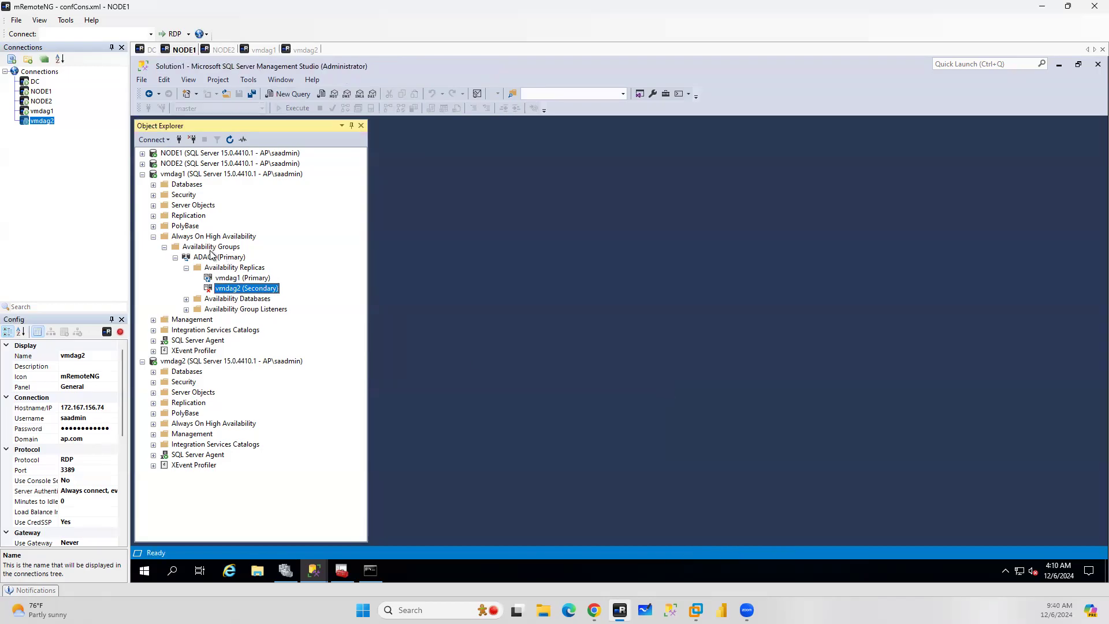
# Refresh ADAG2 on vmdag1, expand its availability replicas, and open the ADAG2 dashboard
pyautogui.click(212, 257)
pyautogui.click(230, 140)
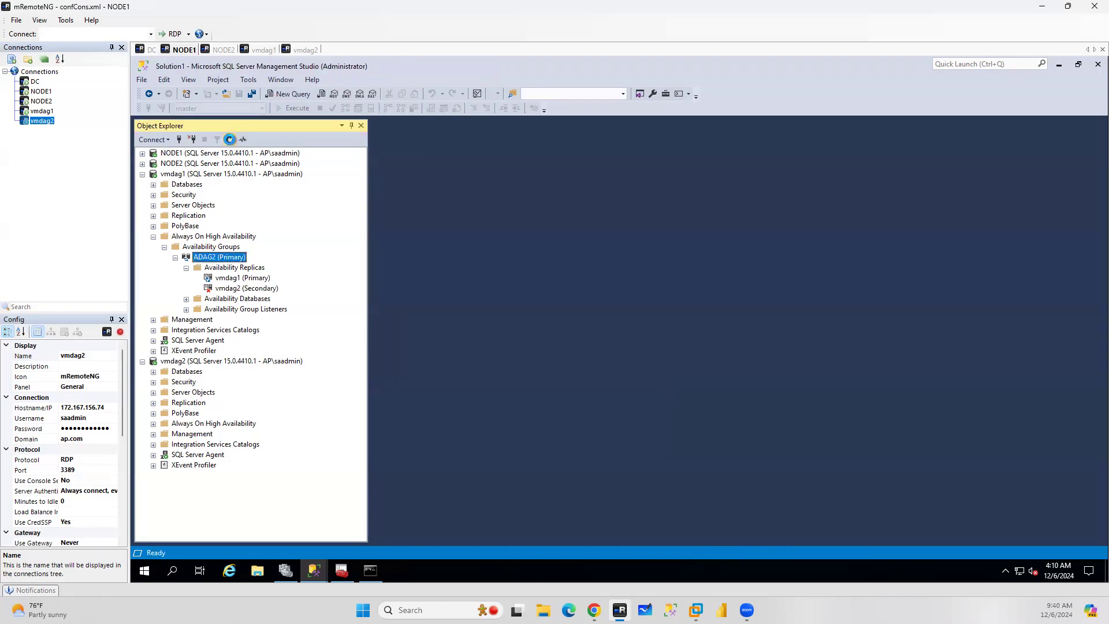
pyautogui.click(188, 267)
pyautogui.rightClick(229, 259)
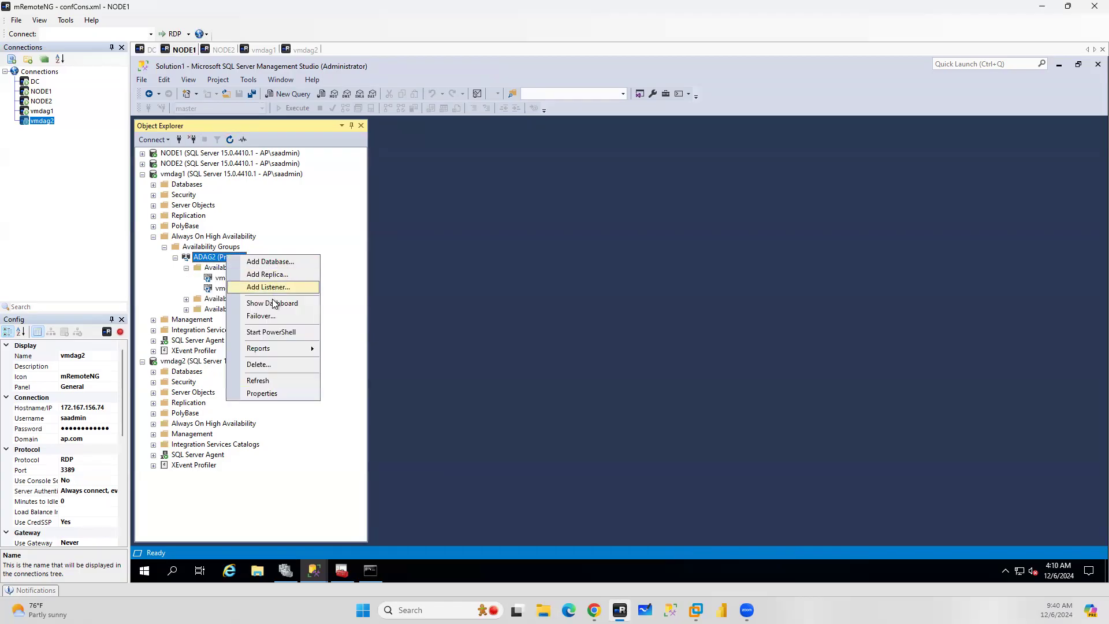
pyautogui.click(848, 230)
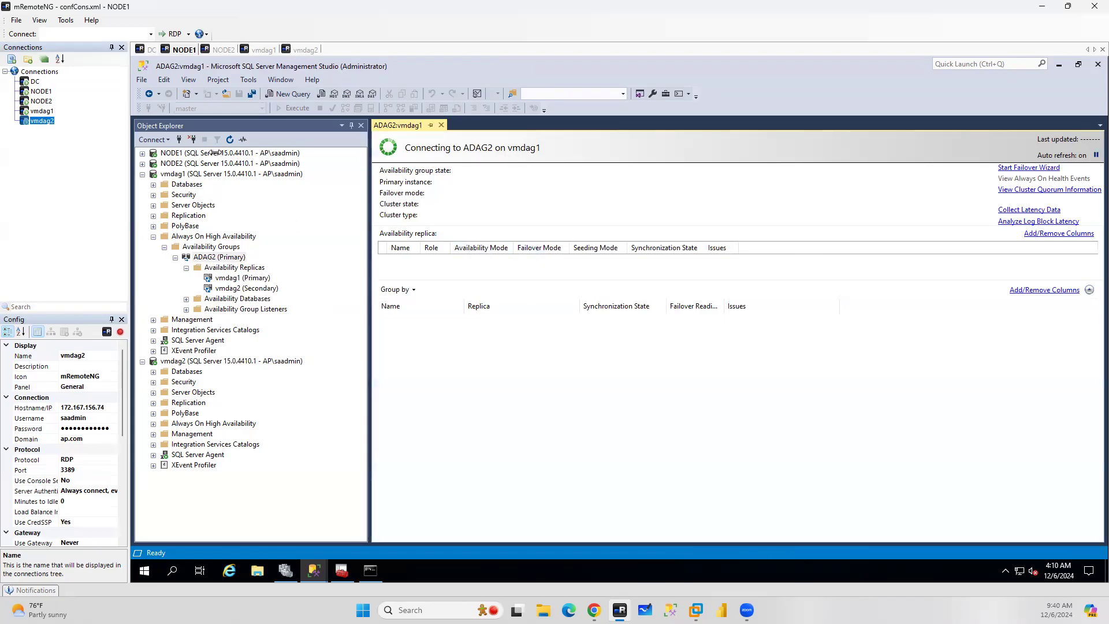
# Open the ADAG1 dashboard on NODE1 and compare it with the ADAG2 dashboard
pyautogui.click(142, 152)
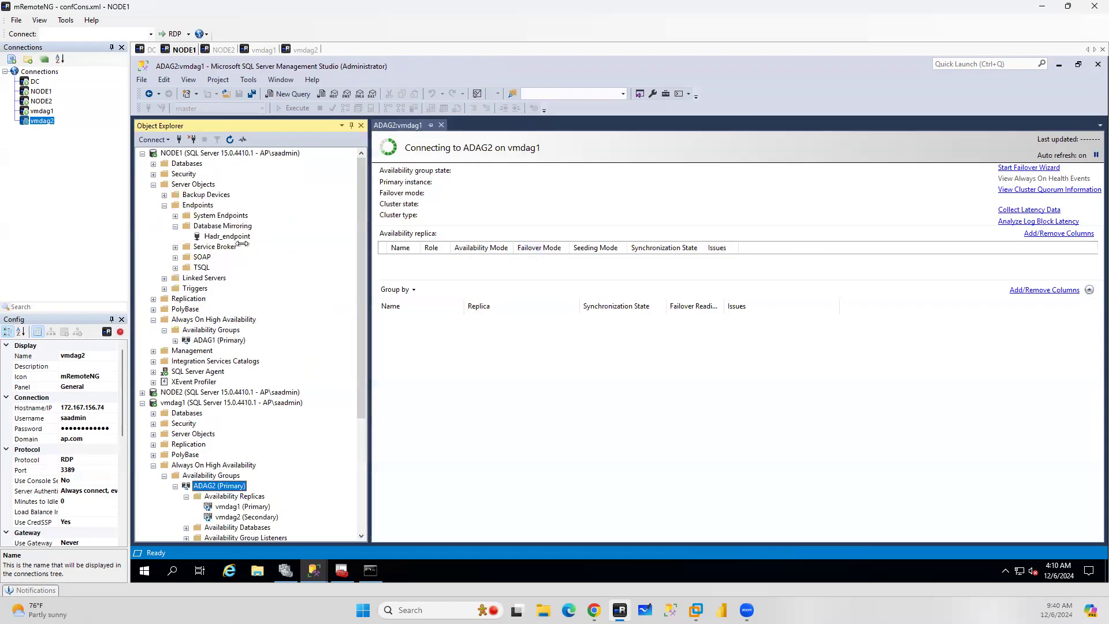
pyautogui.click(154, 184)
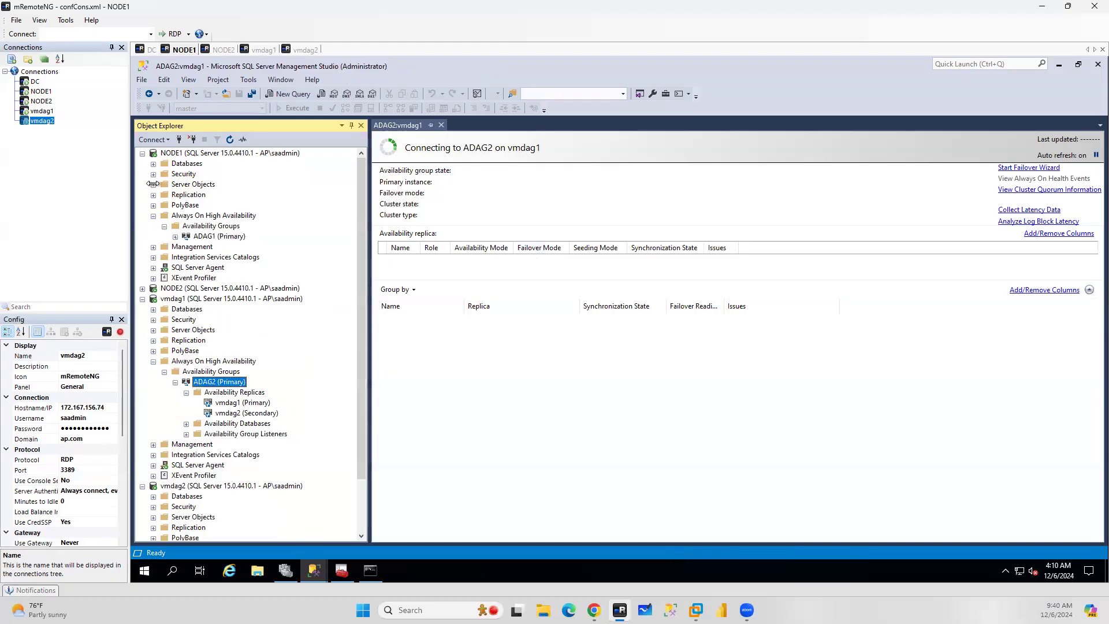
pyautogui.rightClick(204, 236)
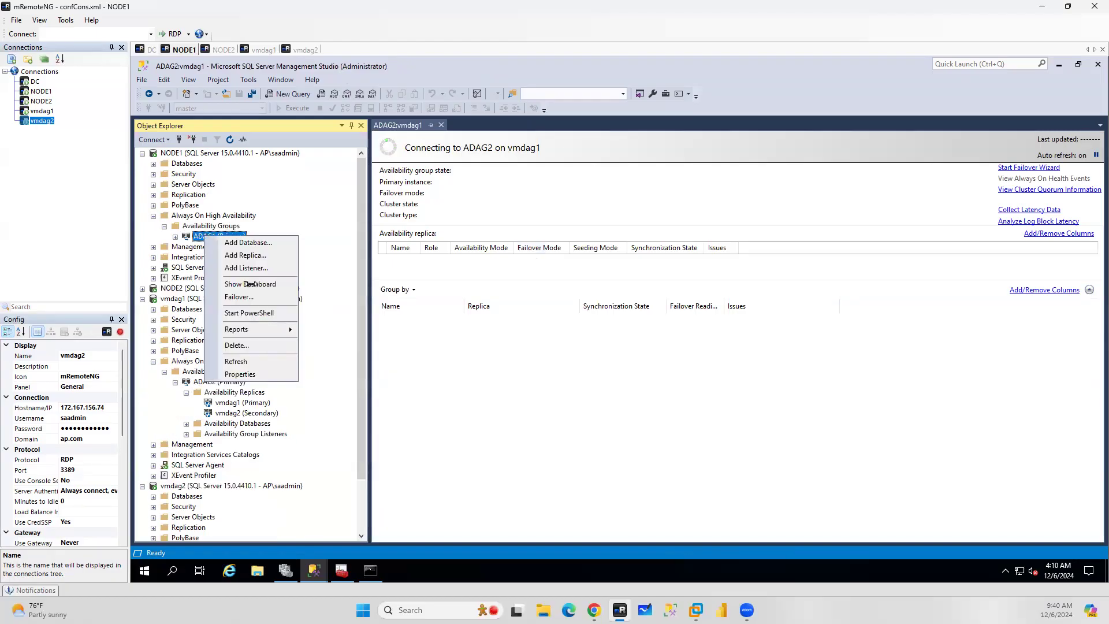
pyautogui.click(250, 284)
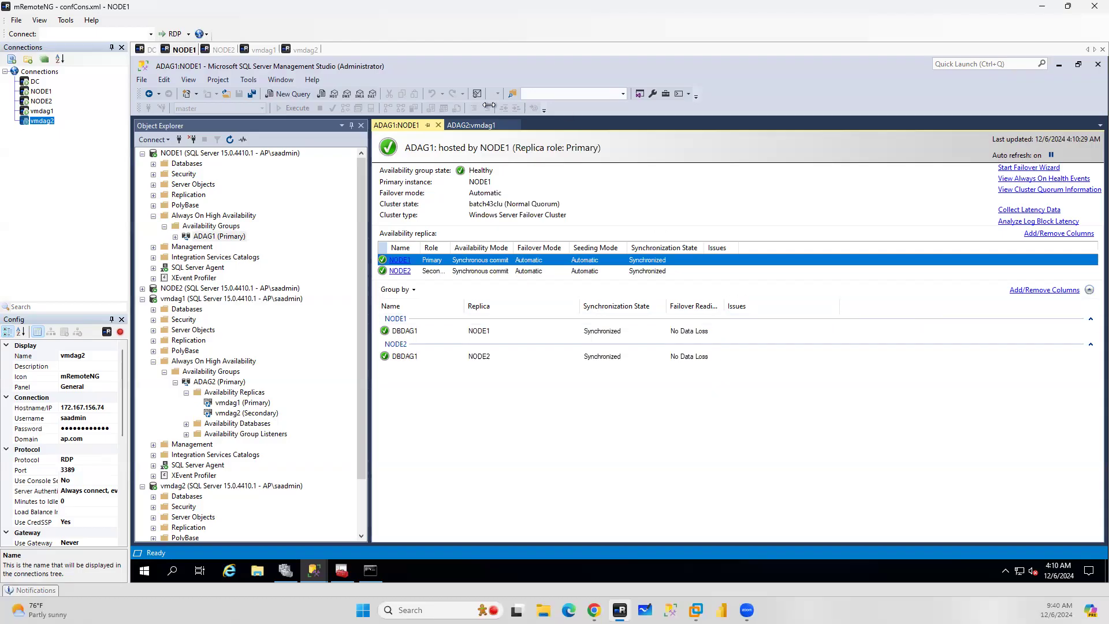
pyautogui.click(469, 126)
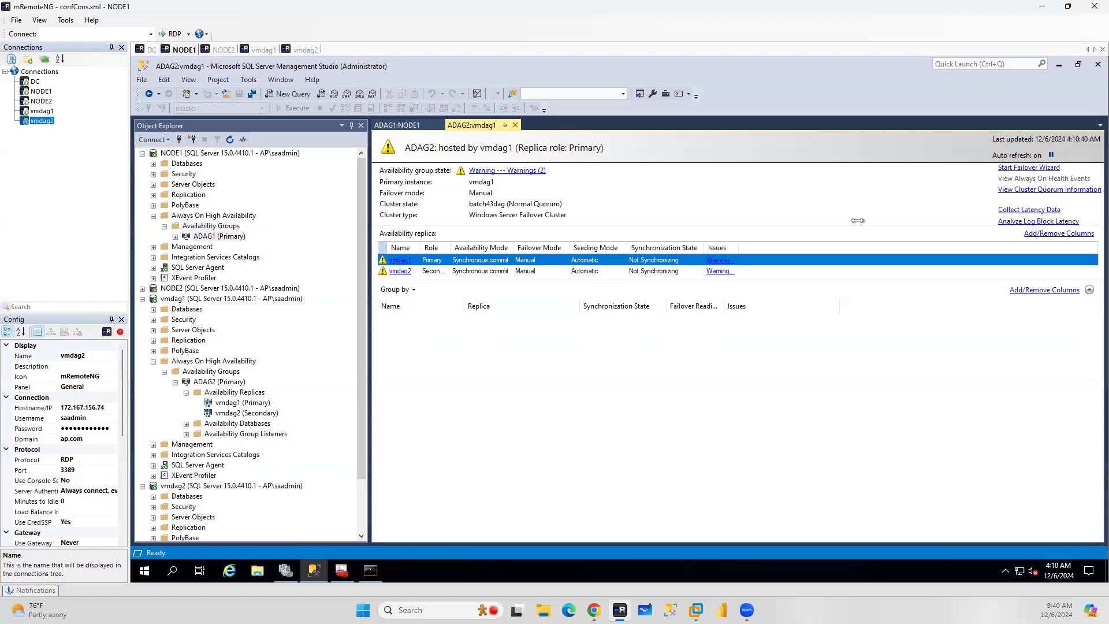
# Review the ADAG2 replica warning details, then close the ADAG2 and ADAG1 dashboard tabs
pyautogui.click(497, 171)
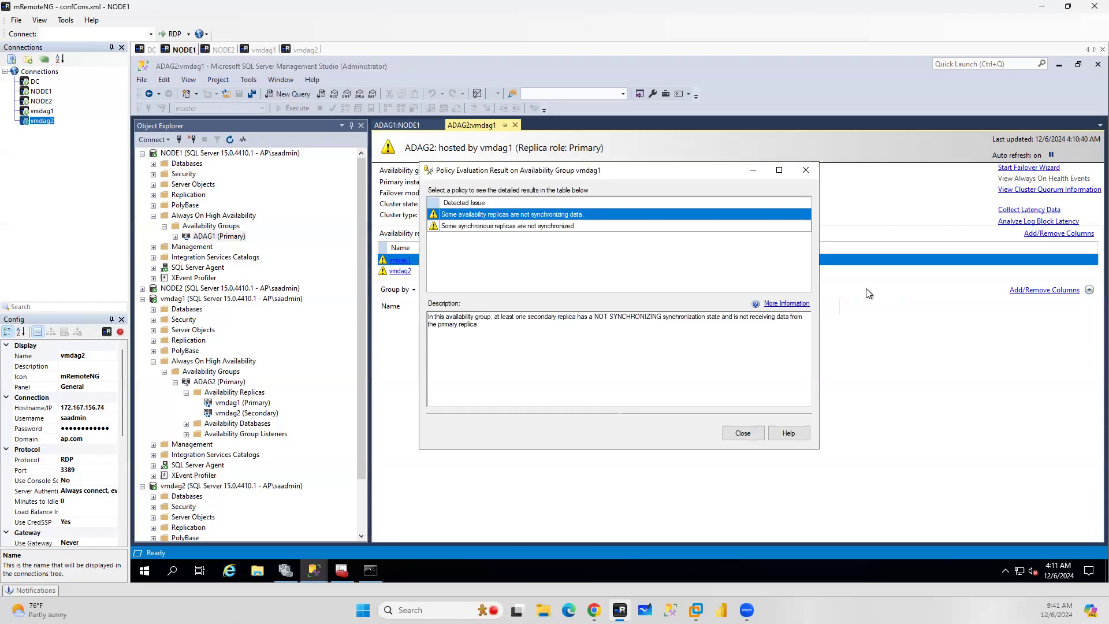
pyautogui.click(733, 433)
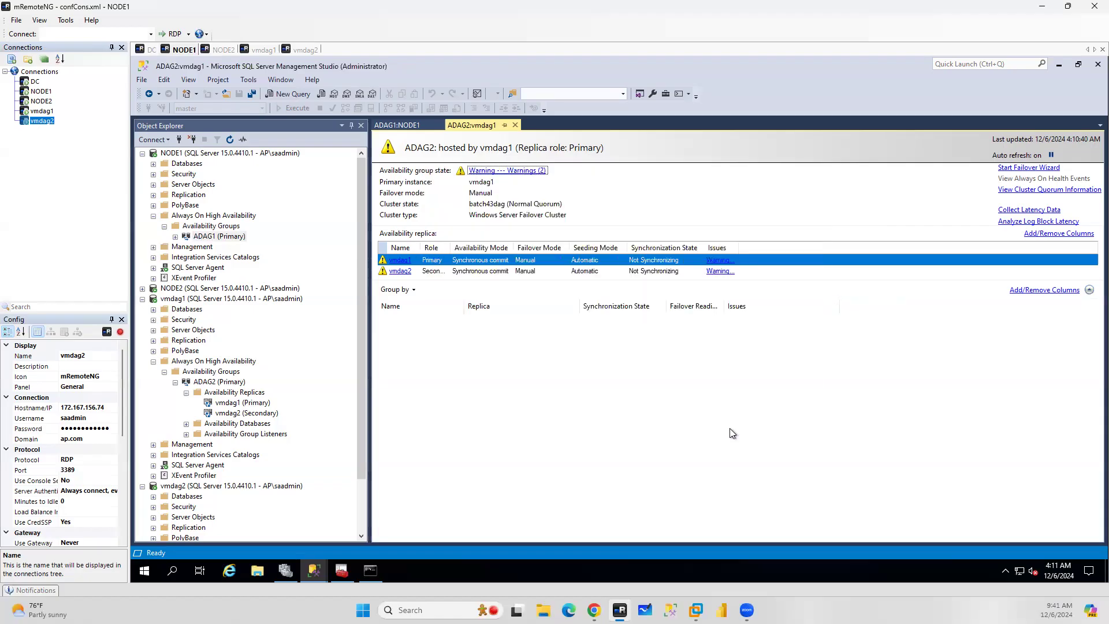
pyautogui.click(516, 126)
pyautogui.click(438, 126)
# Refresh the vmdag1 and vmdag2 servers and expand their Always On availability groups
pyautogui.click(213, 299)
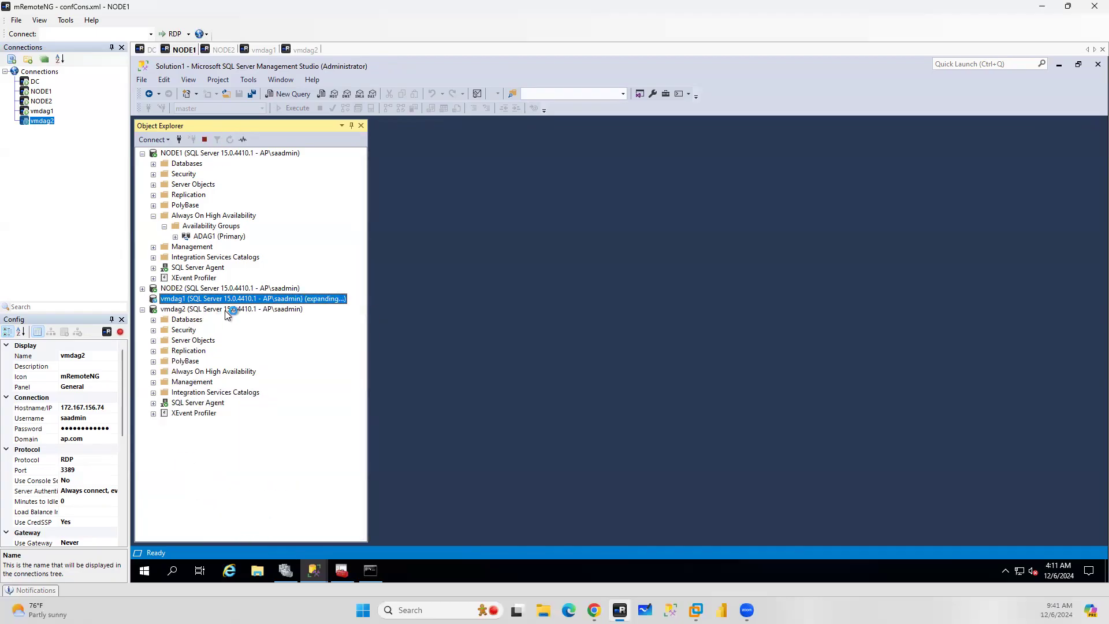
pyautogui.click(232, 309)
pyautogui.click(230, 141)
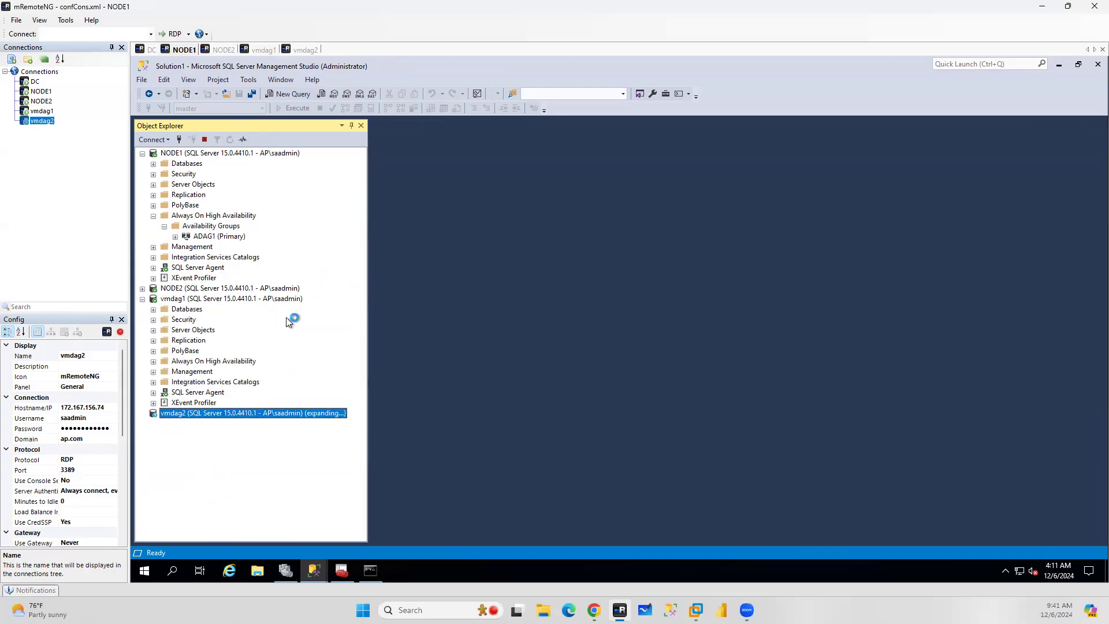
pyautogui.click(153, 361)
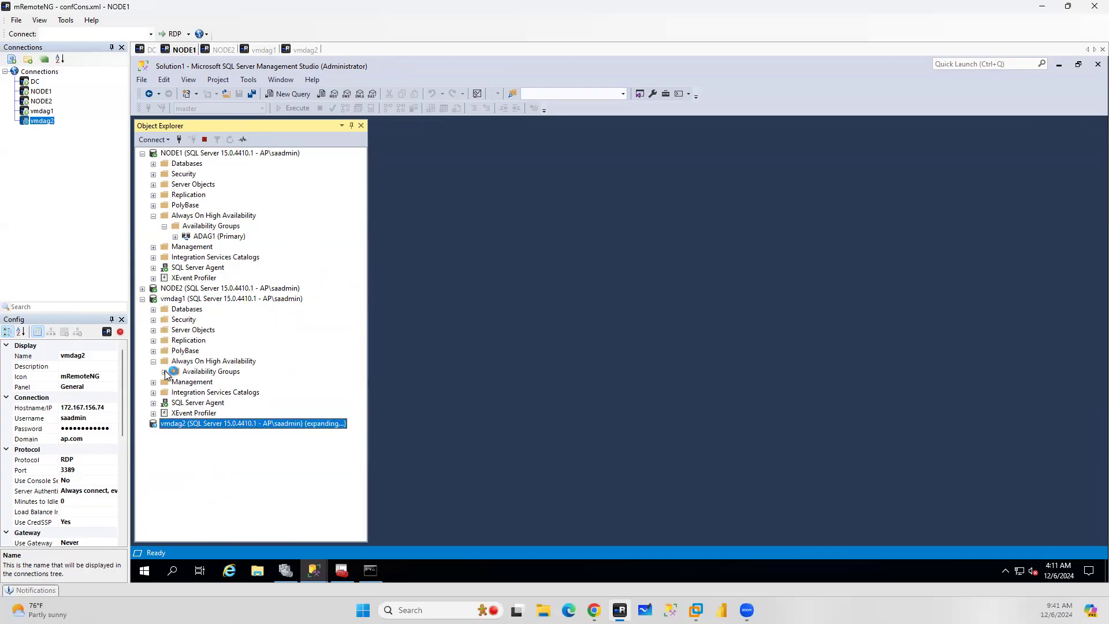
pyautogui.click(164, 372)
pyautogui.click(176, 382)
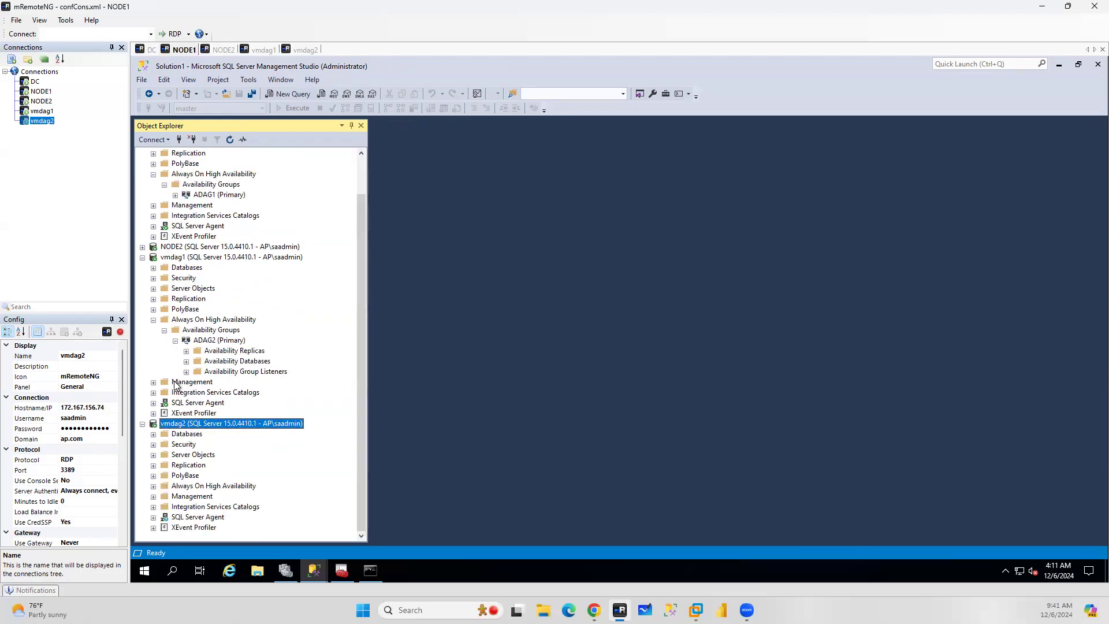
pyautogui.click(153, 486)
pyautogui.click(165, 497)
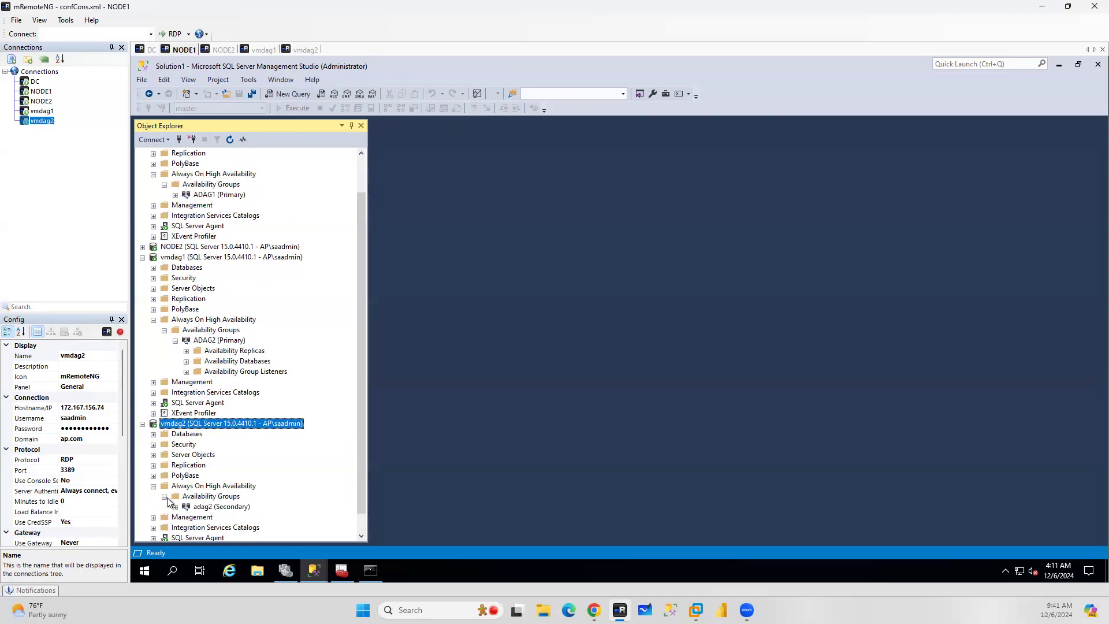
# Open the availability groups dashboard on vmdag1, drill into ADAG2, then close both dashboard tabs
pyautogui.rightClick(212, 332)
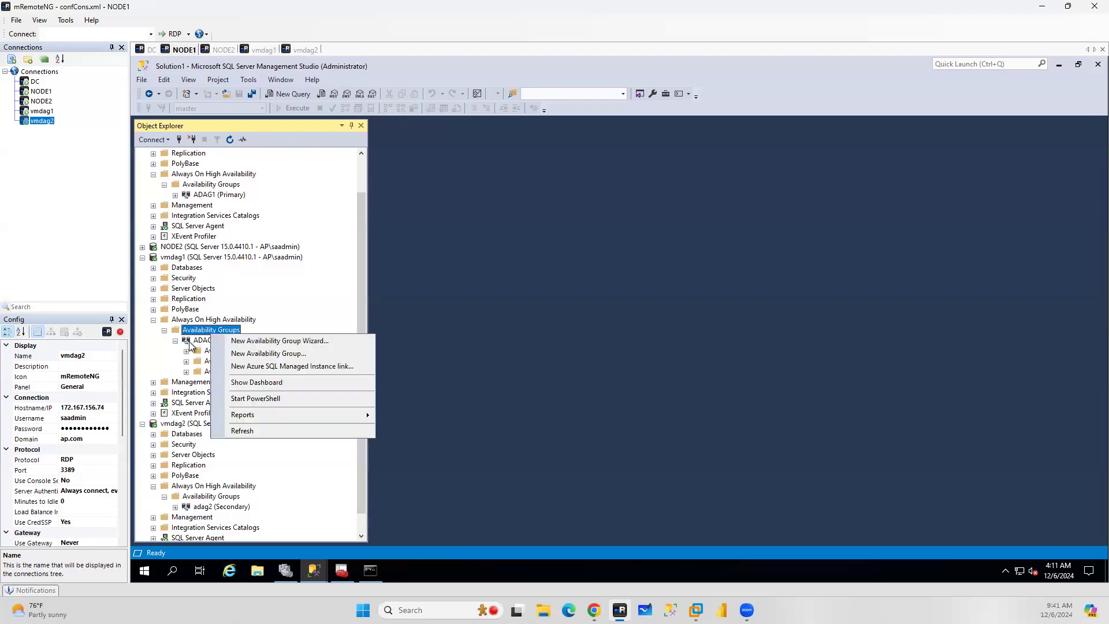
pyautogui.click(692, 295)
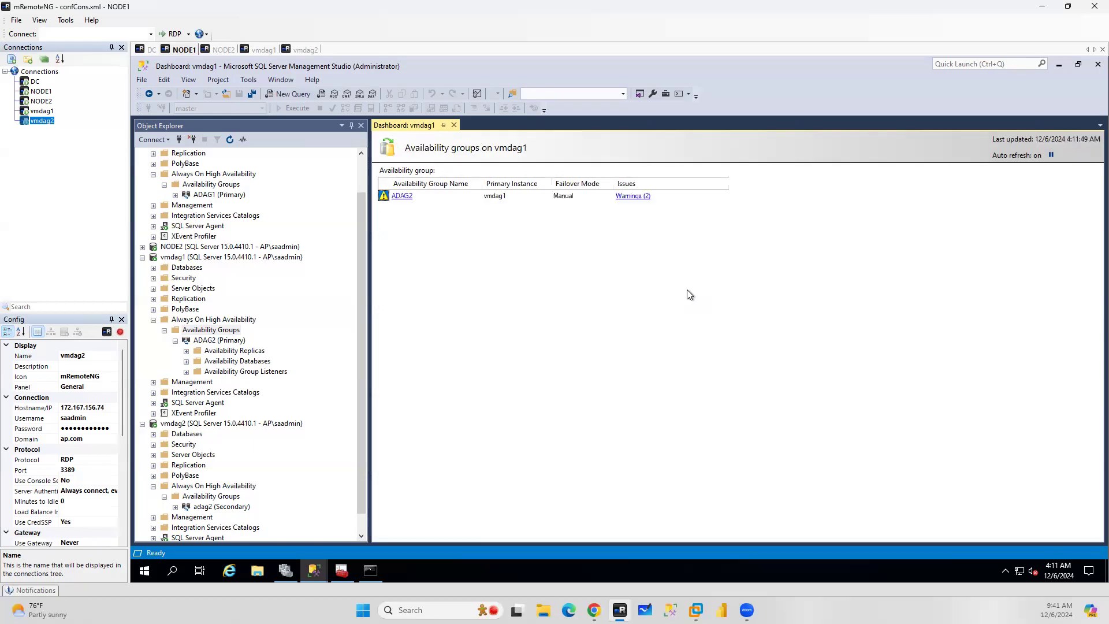
pyautogui.click(400, 197)
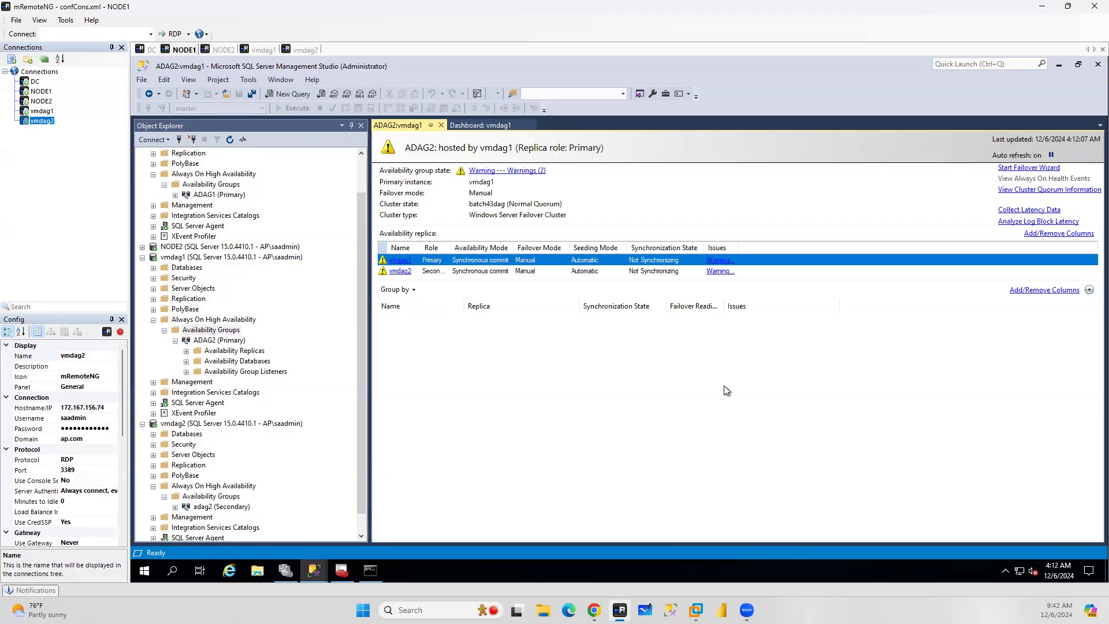
pyautogui.click(440, 127)
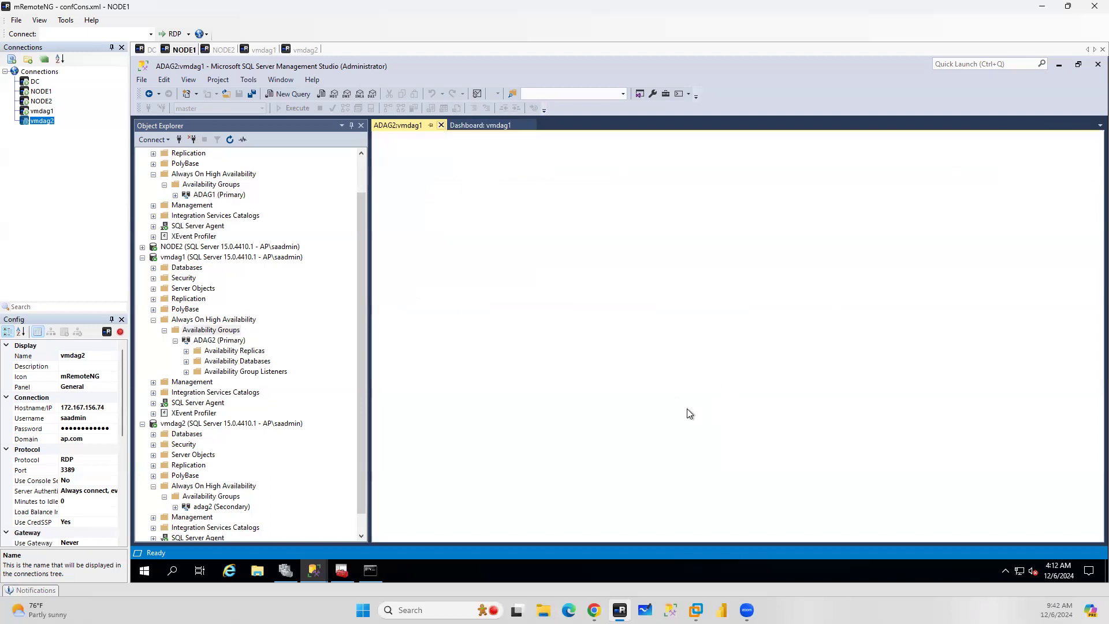
pyautogui.click(454, 124)
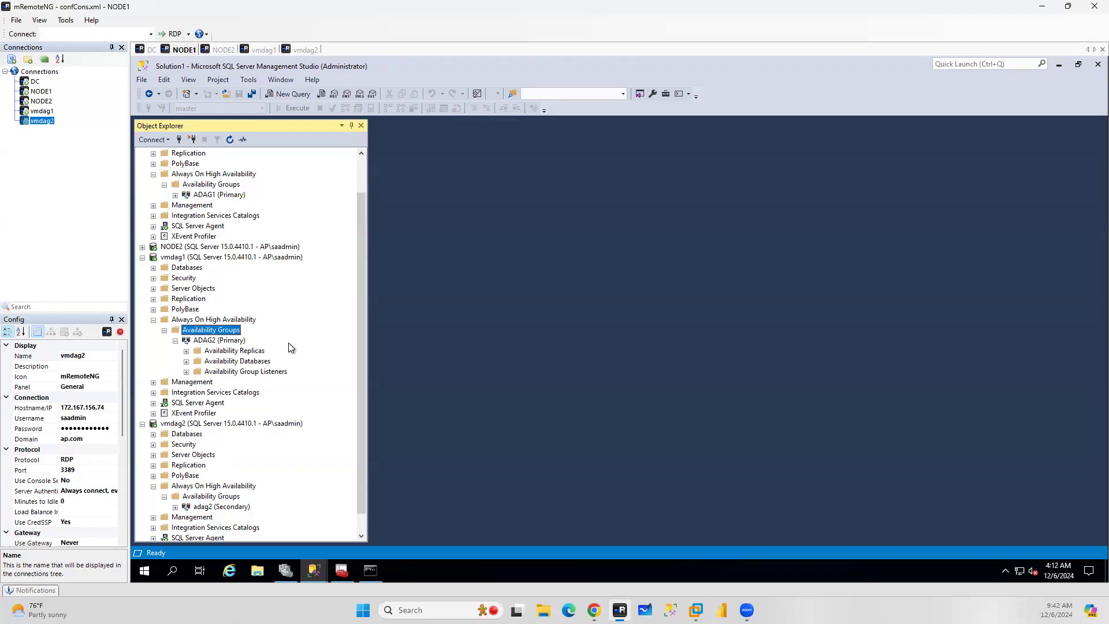
# Expand ADAG1 on NODE1, collapse NODE1, and expand the availability replicas of ADAG2 on vmdag1
pyautogui.click(176, 196)
pyautogui.click(154, 299)
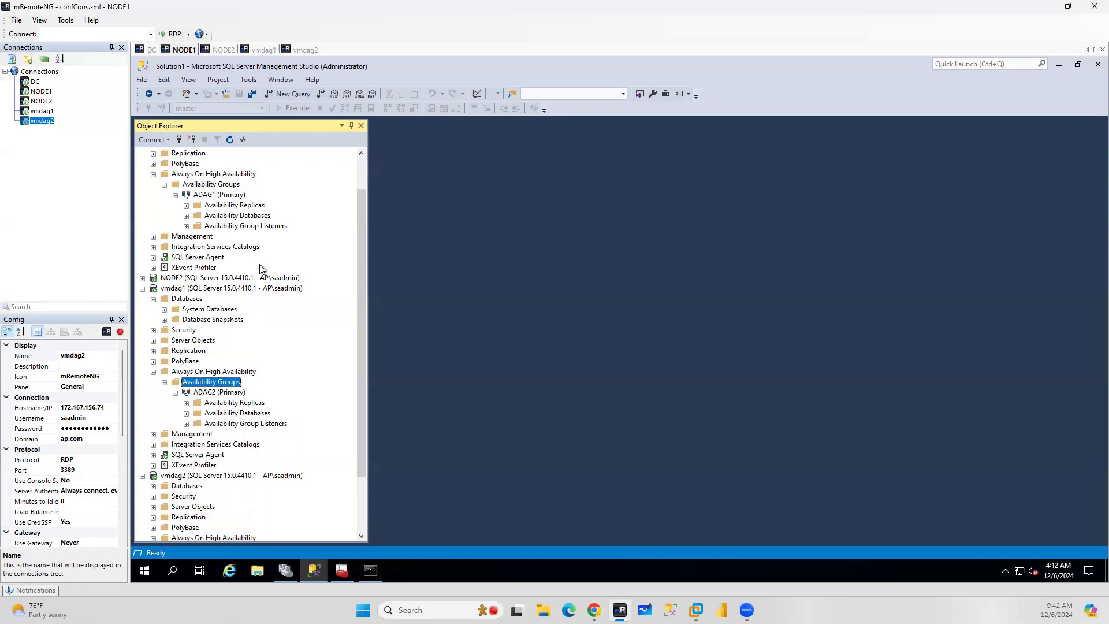
pyautogui.scroll(1, 274, 278)
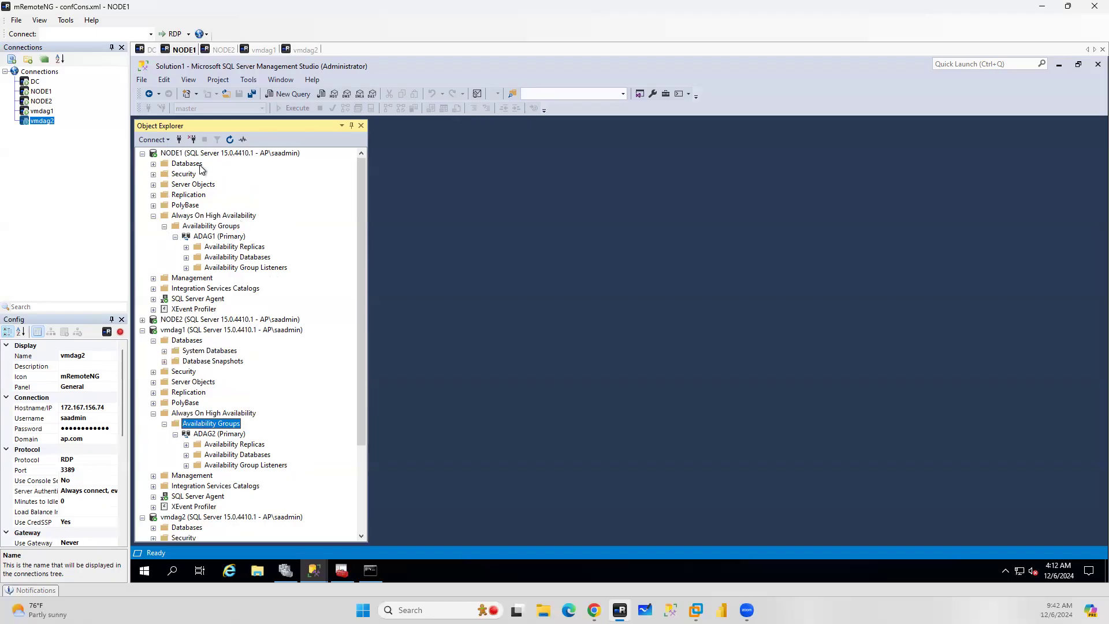
pyautogui.click(142, 154)
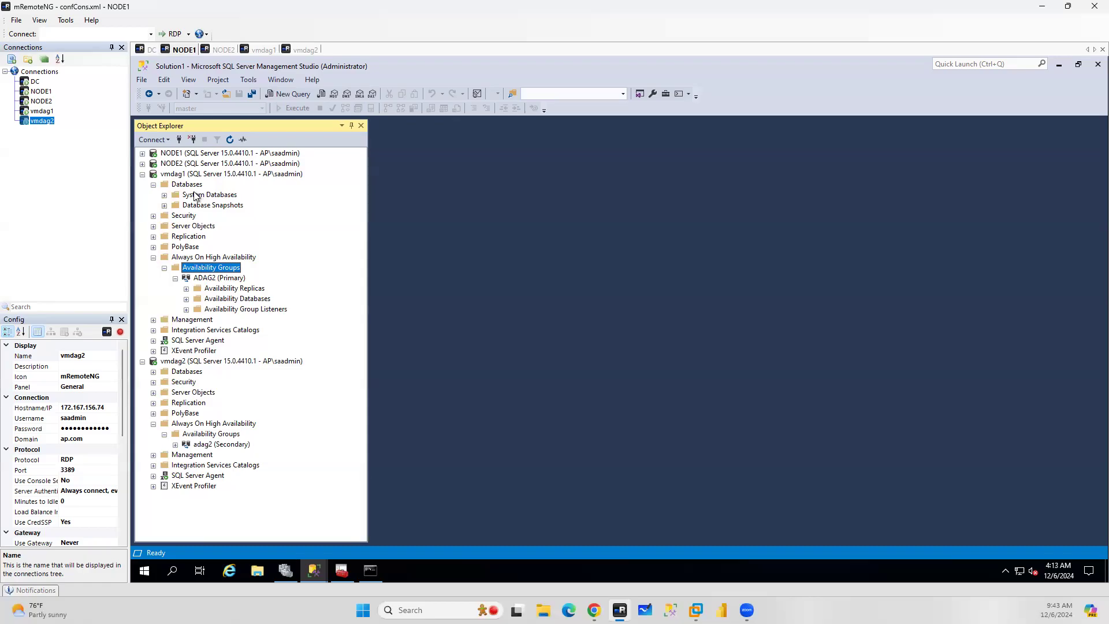
pyautogui.click(186, 288)
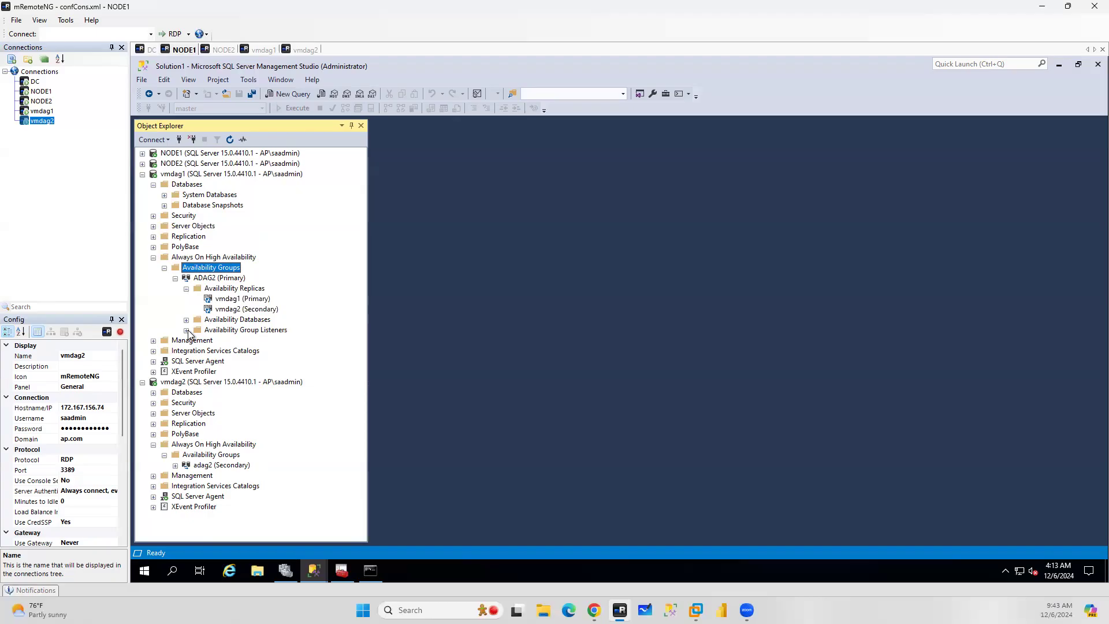
# Add a new listener to ADAG2 on vmdag1 with DNS name DAGLS2 and port 1433
pyautogui.rightClick(237, 332)
pyautogui.click(276, 340)
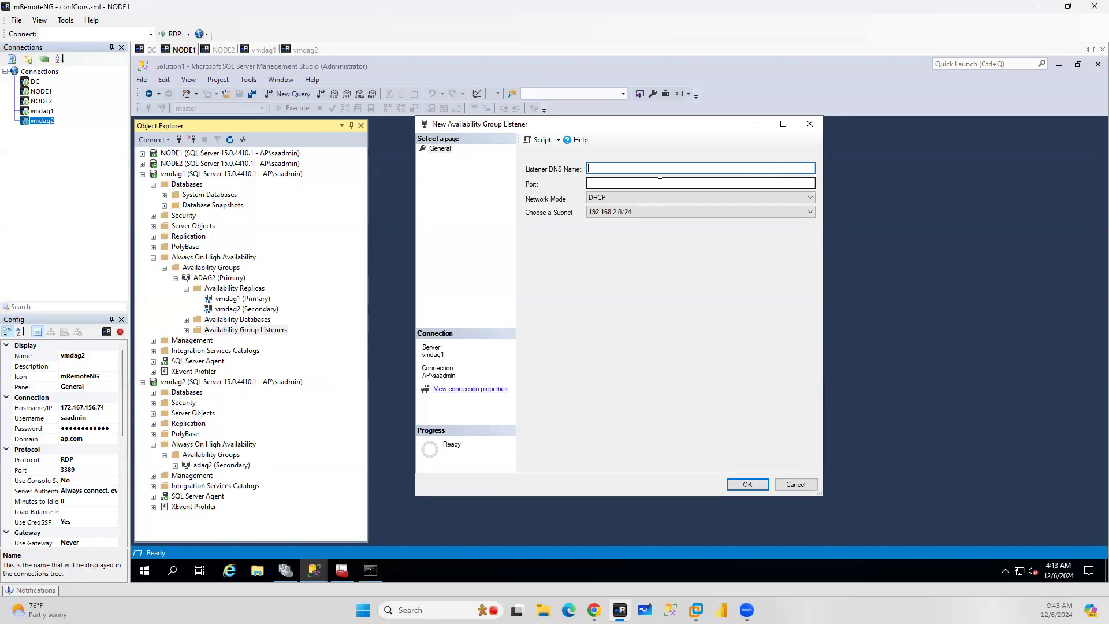
pyautogui.write('ADAG')
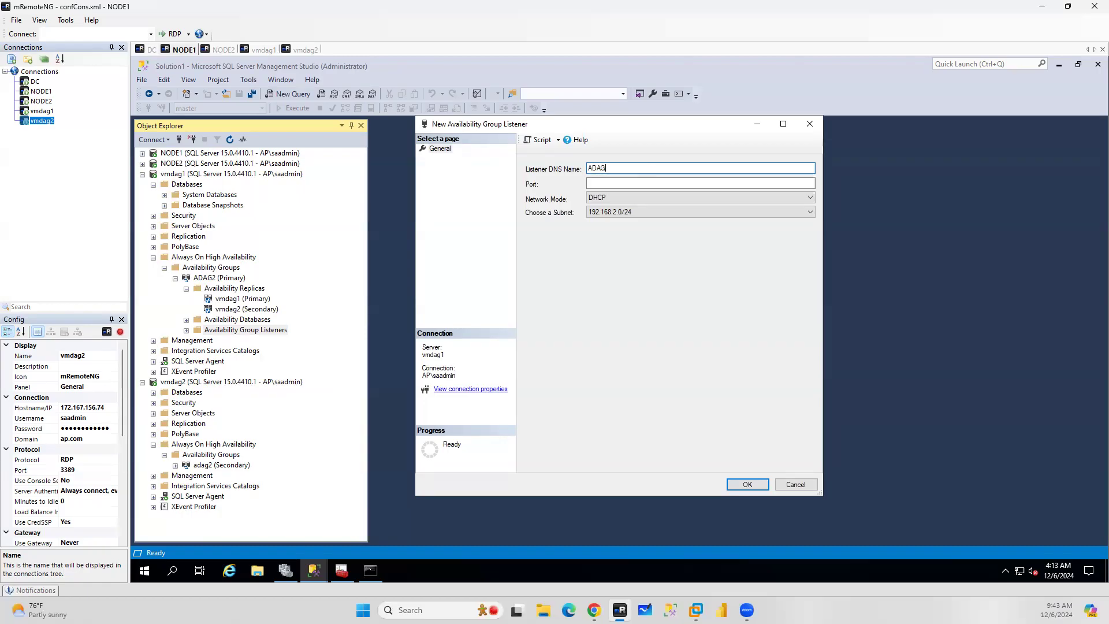
pyautogui.press('BackSpace')
pyautogui.press('BackSpace')
pyautogui.press('BackSpace')
pyautogui.press('BackSpace')
pyautogui.write('DAGLS2')
pyautogui.click(653, 183)
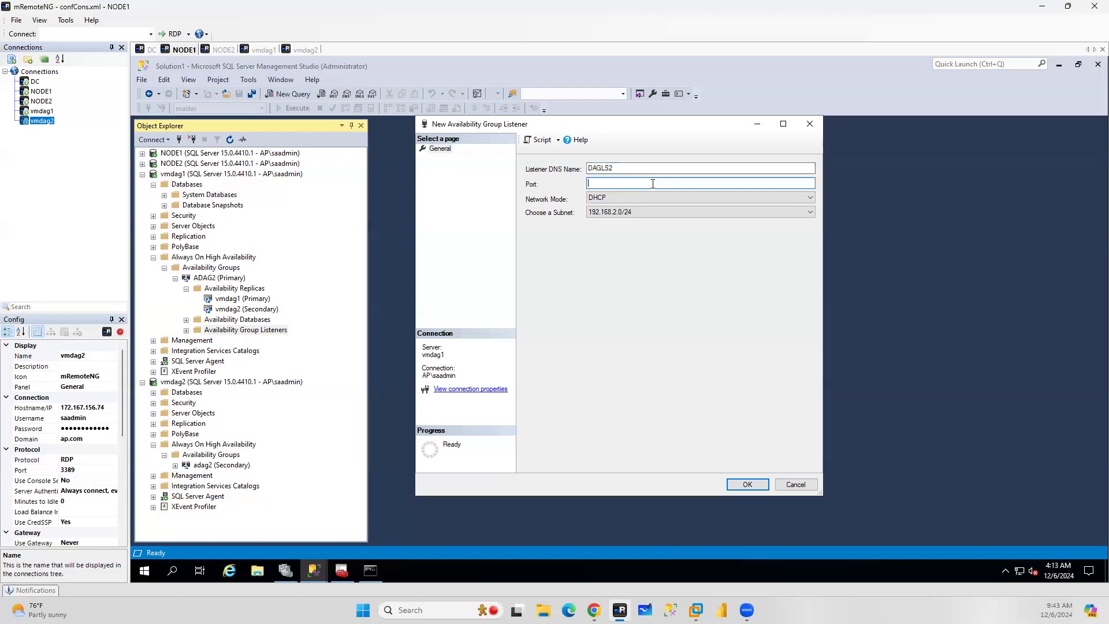
pyautogui.write('1433')
# Set the listener's network mode to Static IP and add IP 192.168.1.10 on subnet 192.168.1.0/24
pyautogui.click(605, 200)
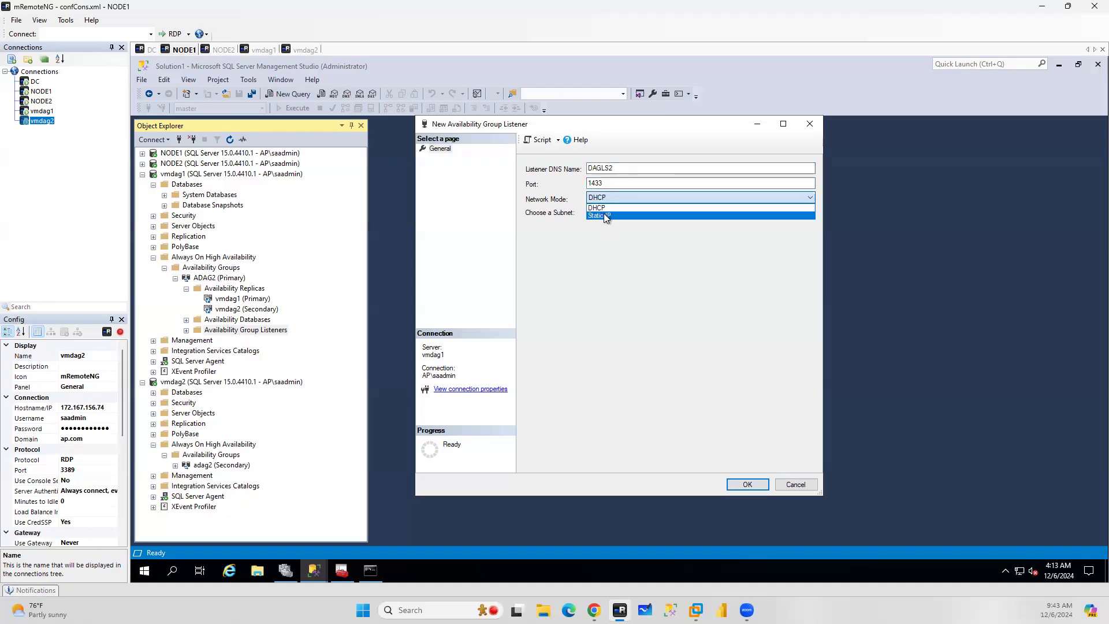
pyautogui.click(605, 216)
pyautogui.click(743, 463)
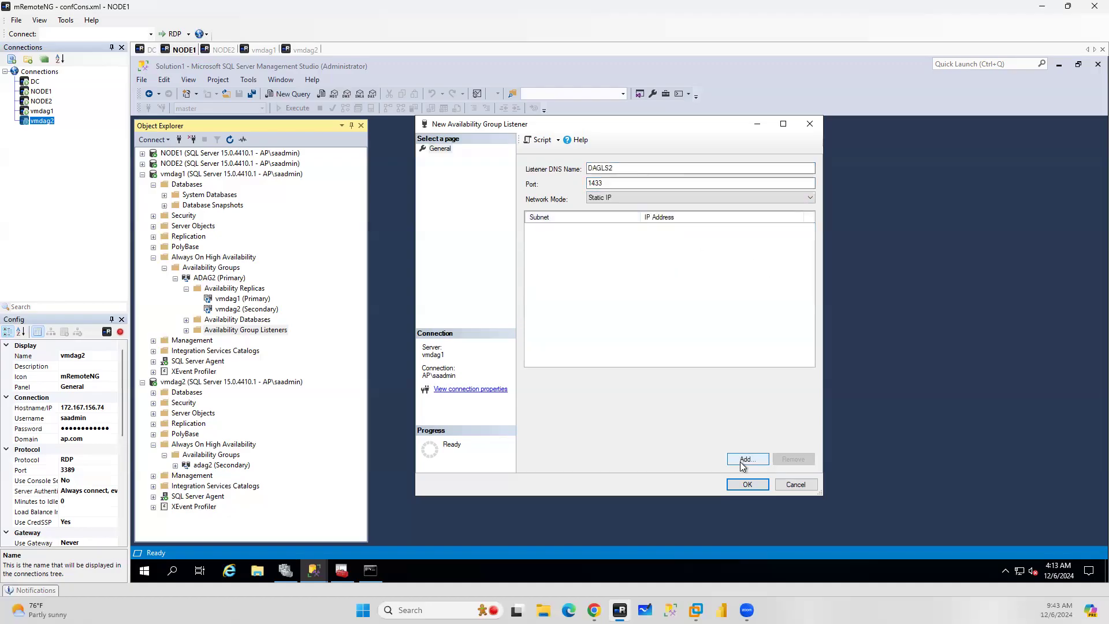
pyautogui.click(571, 241)
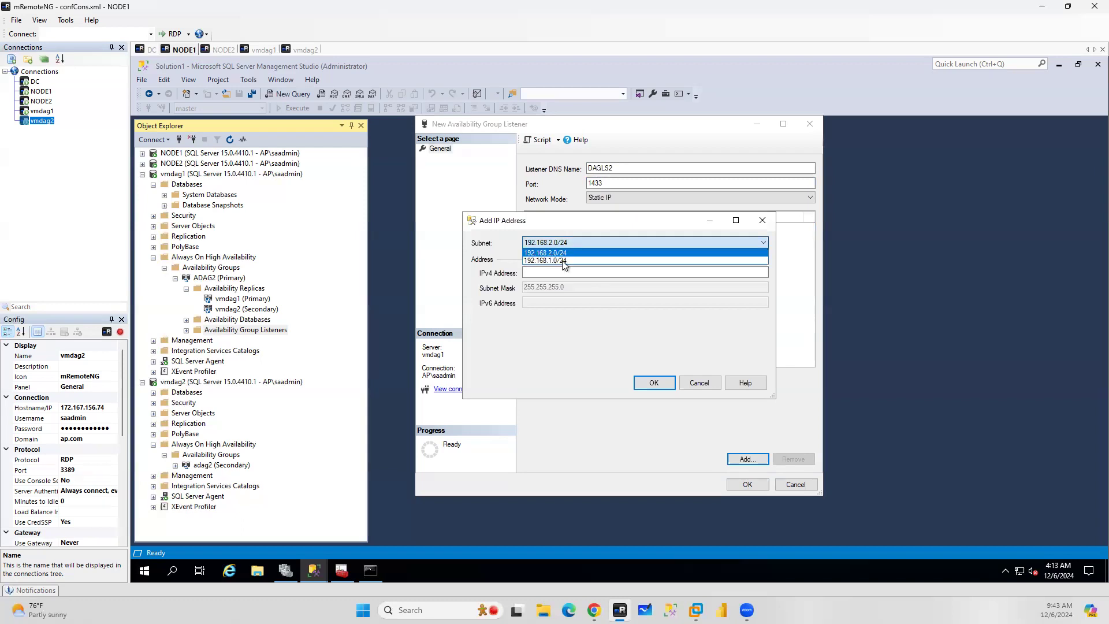
pyautogui.click(558, 260)
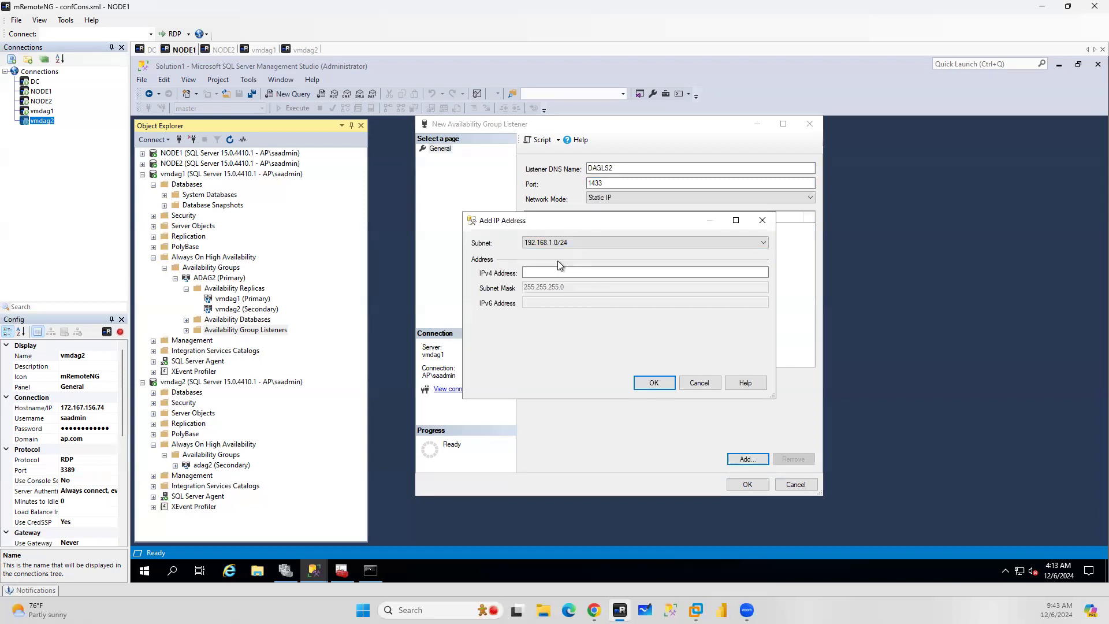
pyautogui.click(545, 272)
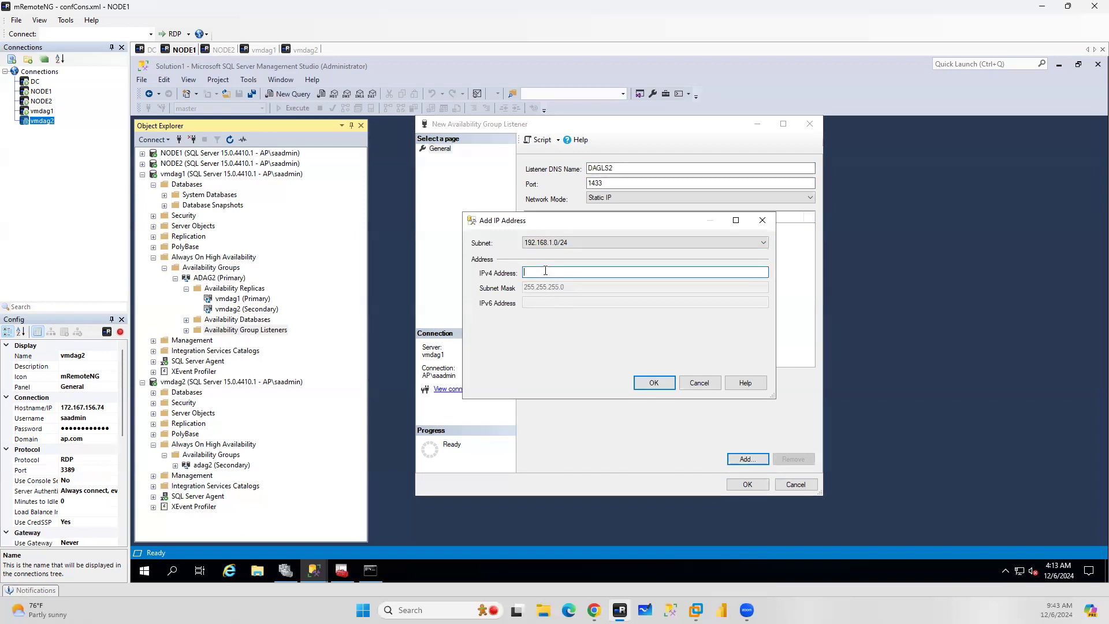
pyautogui.write('192.168.1.15')
pyautogui.press('BackSpace')
pyautogui.press('BackSpace')
pyautogui.write('10')
pyautogui.click(653, 383)
# Add a second listener IP 192.168.2.10 on subnet 192.168.2.0/24 and create the listener
pyautogui.click(747, 458)
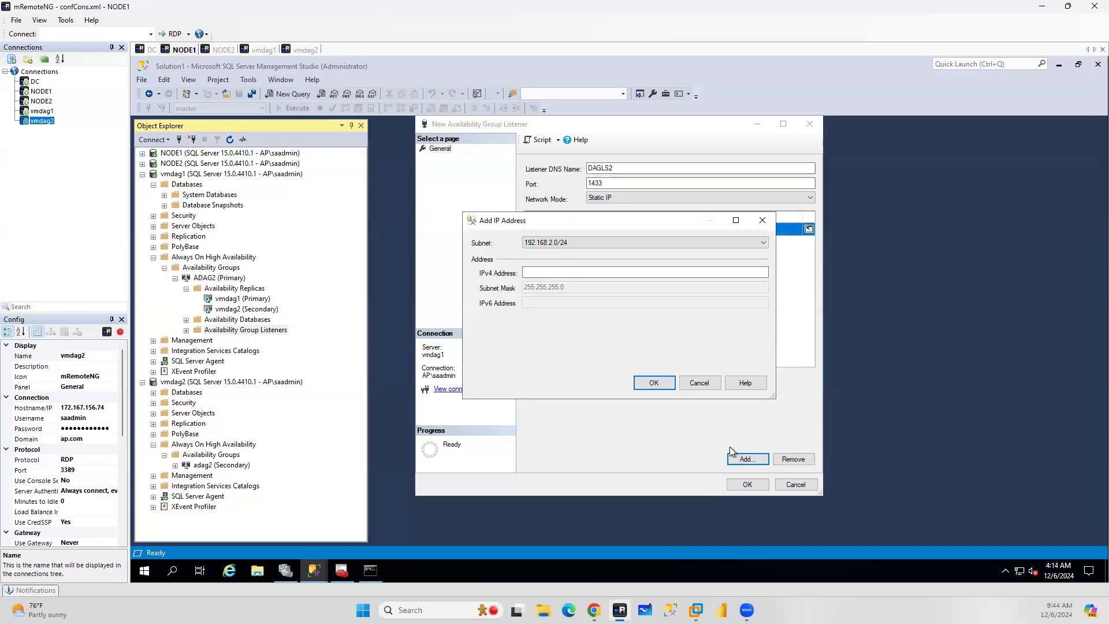
pyautogui.click(567, 243)
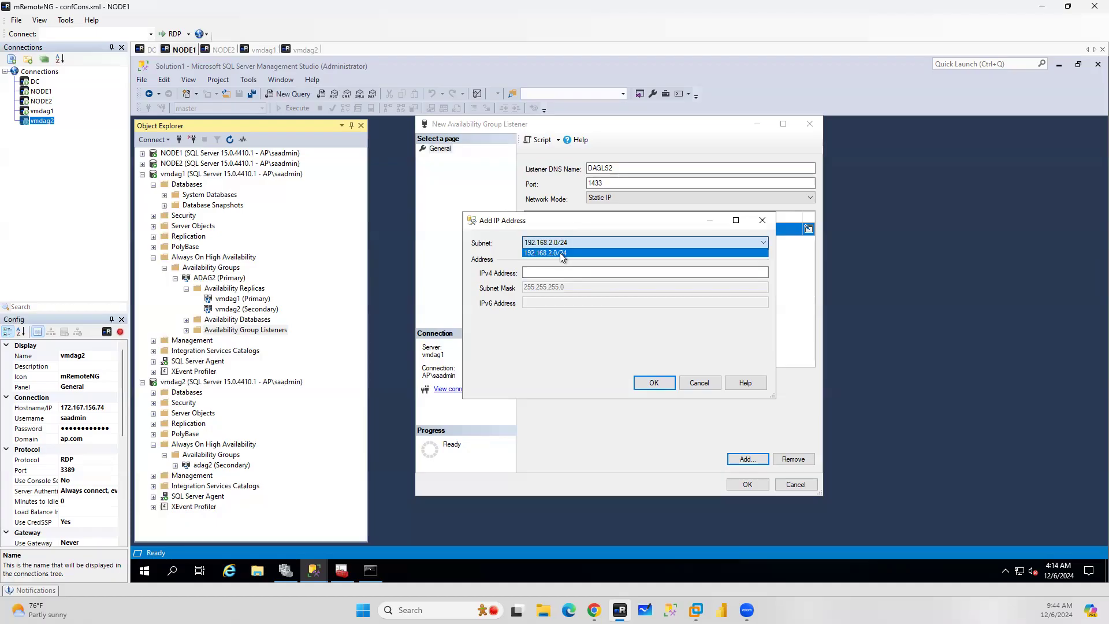
pyautogui.click(562, 254)
pyautogui.click(540, 272)
pyautogui.write('1')
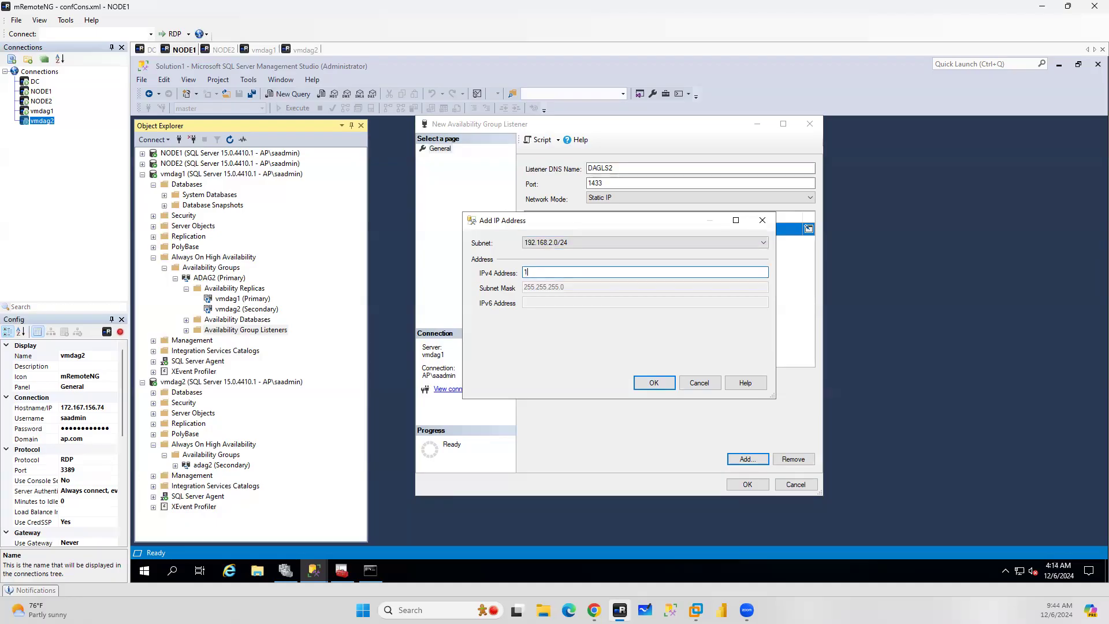
pyautogui.write('92.168.2.10')
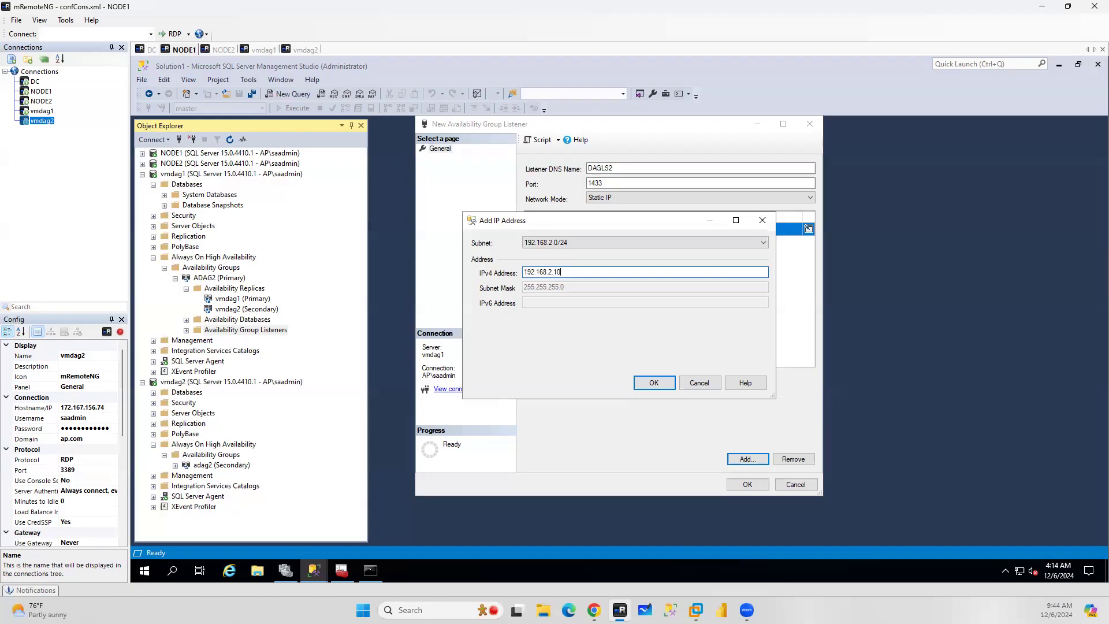
pyautogui.click(654, 382)
pyautogui.click(748, 486)
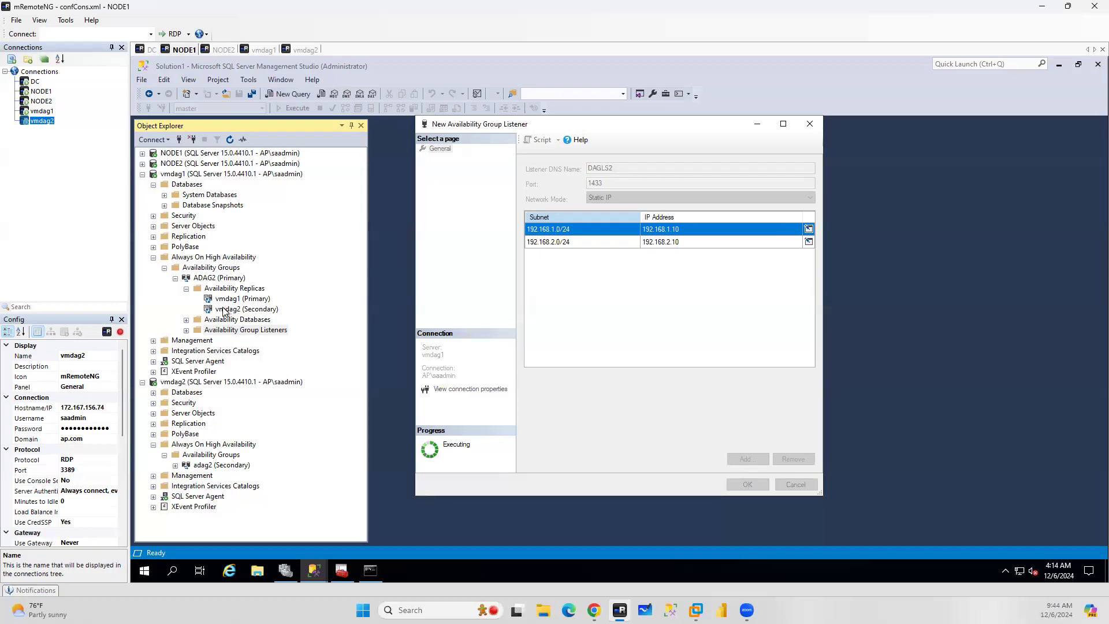
# Switch to the Azure portal and open the IP configurations of vmdag1's network interface
pyautogui.click(595, 610)
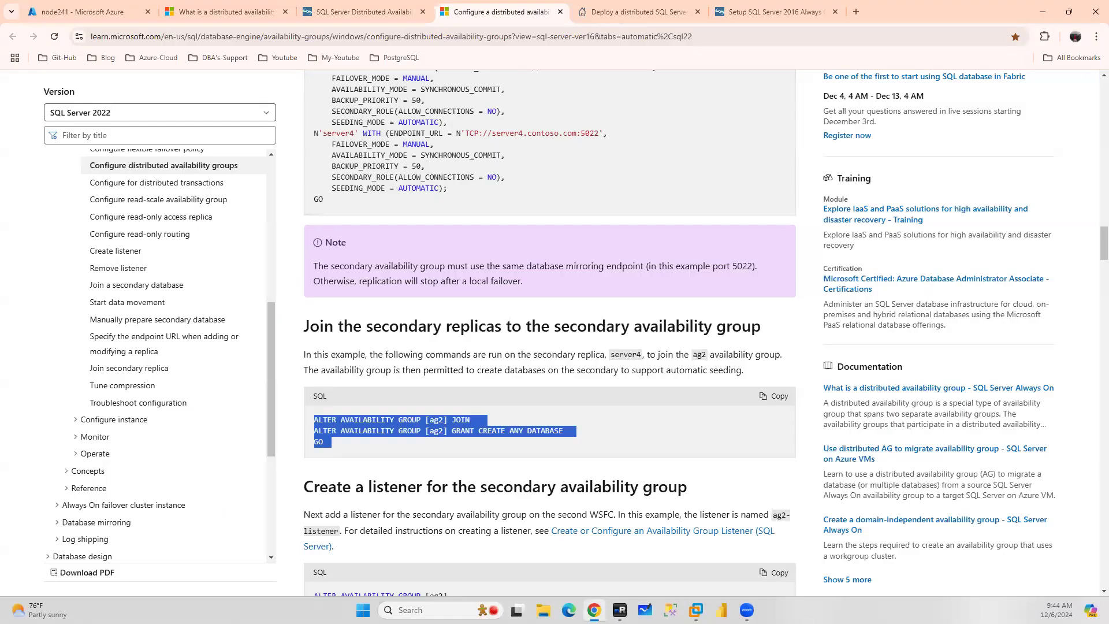
pyautogui.click(81, 10)
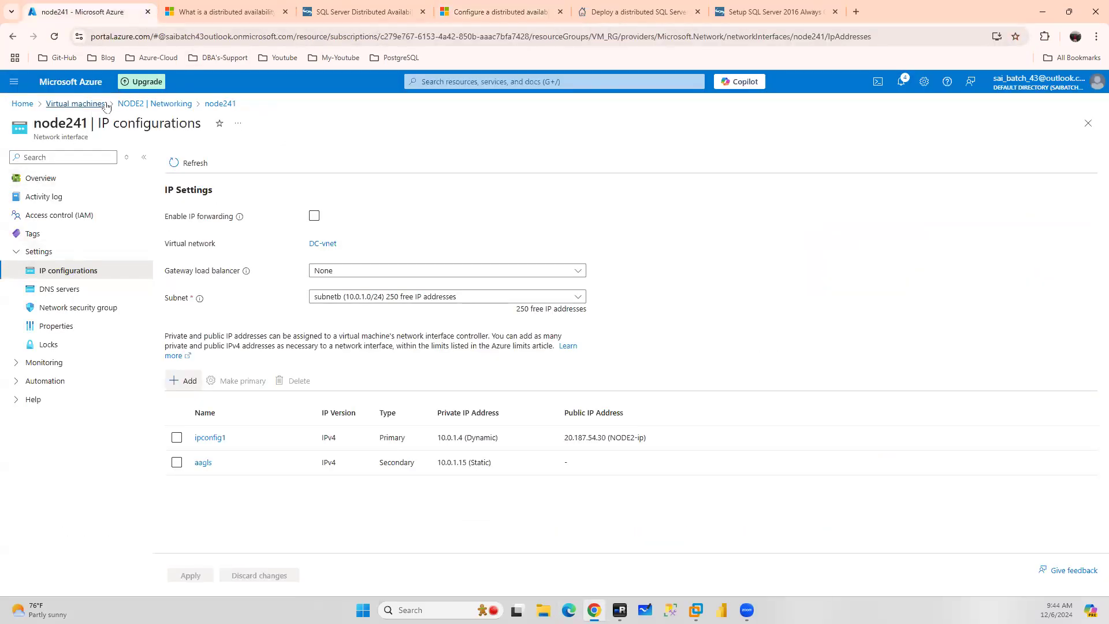
pyautogui.click(153, 104)
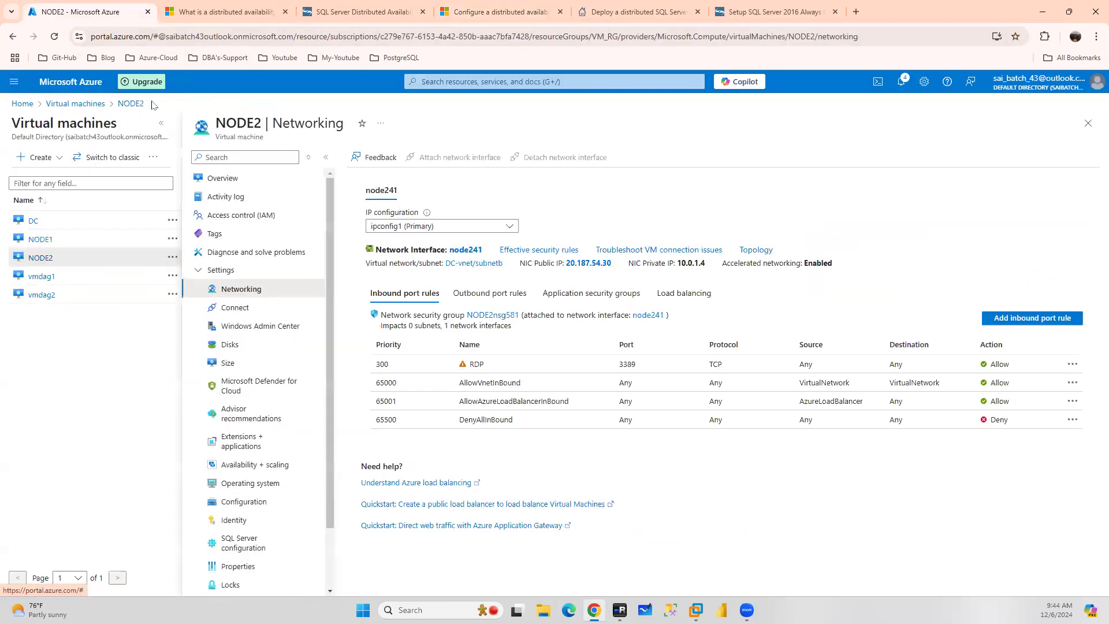
pyautogui.click(43, 280)
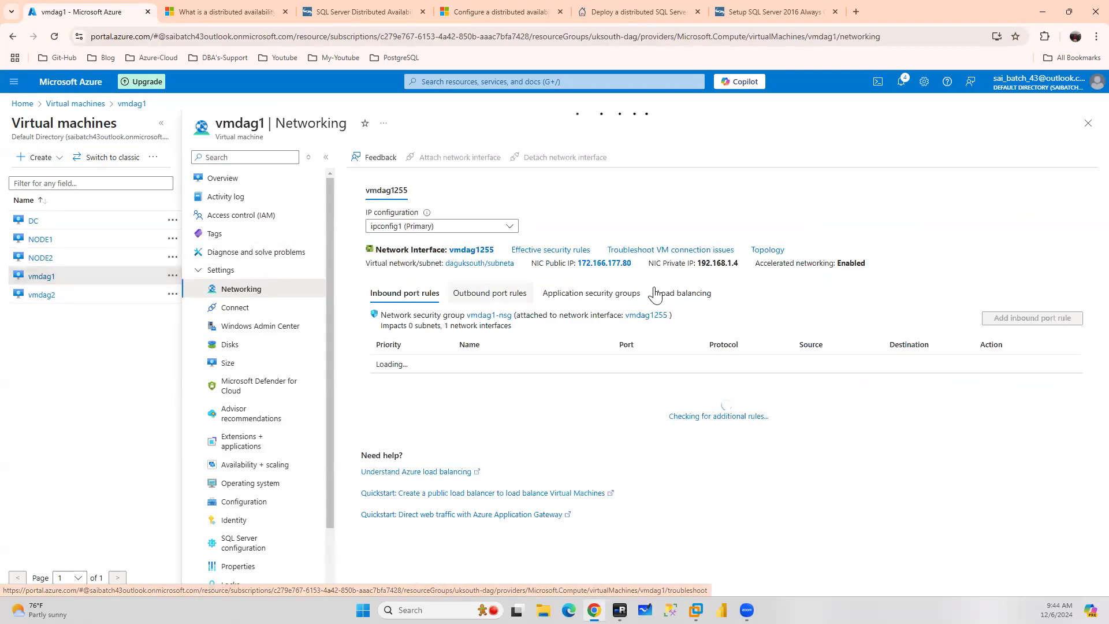
pyautogui.click(472, 251)
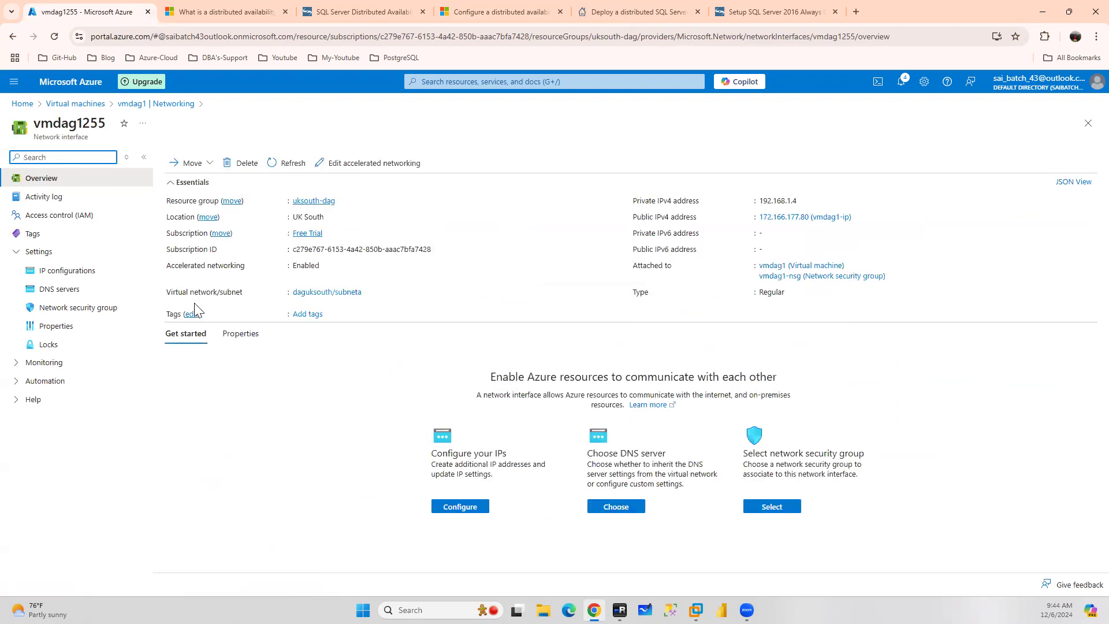
pyautogui.click(73, 272)
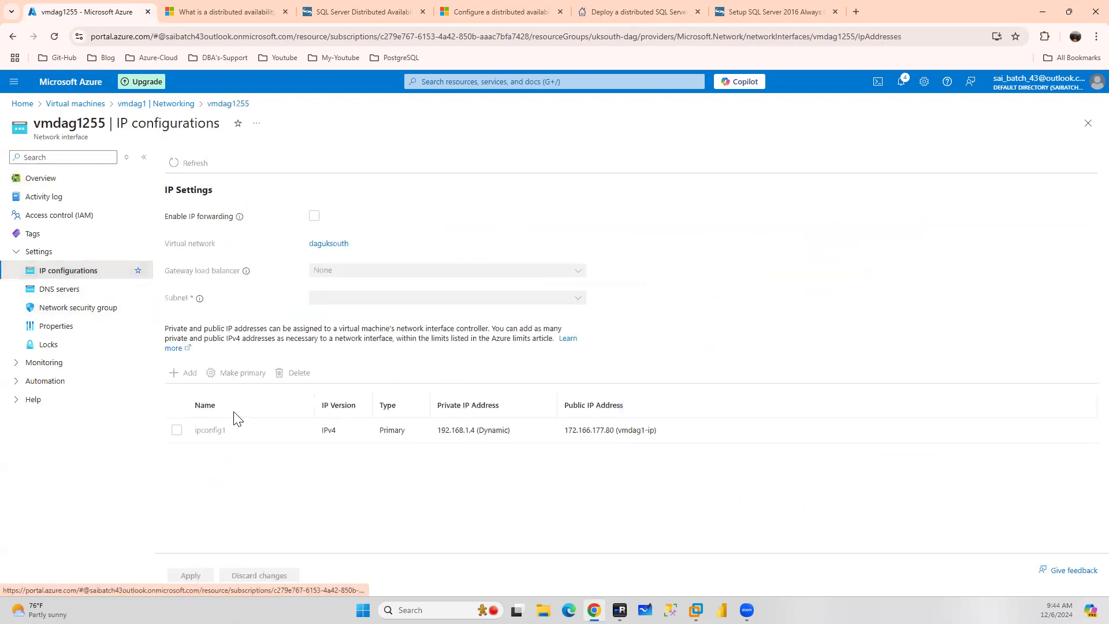
# Add a secondary IP configuration named dagls with static private IP 192.168.1.10 to vmdag1's network interface
pyautogui.click(188, 382)
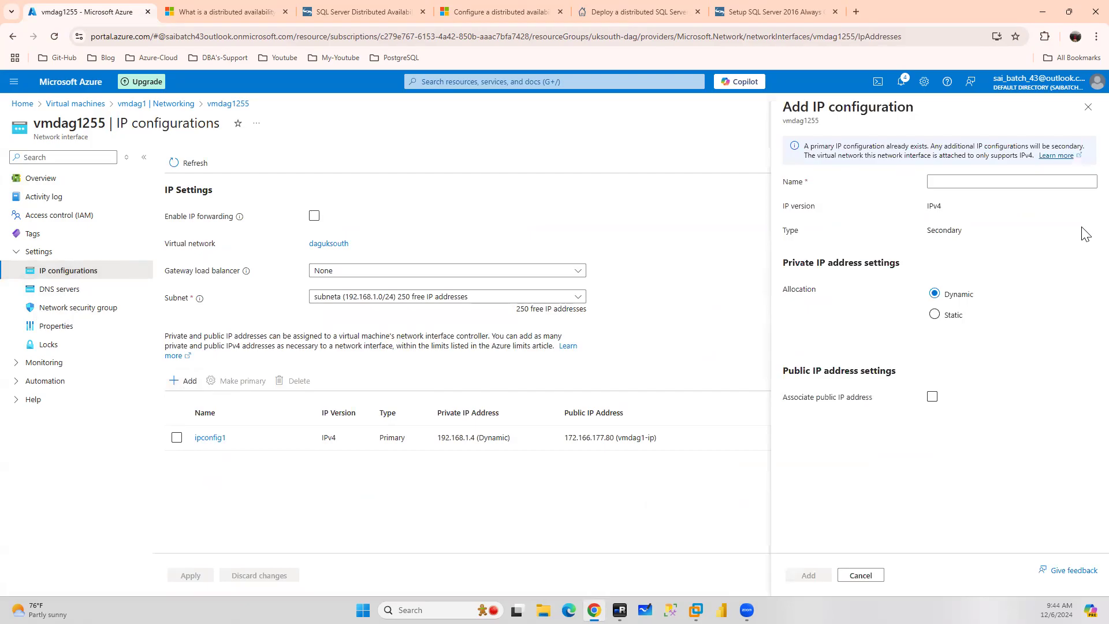
pyautogui.click(948, 182)
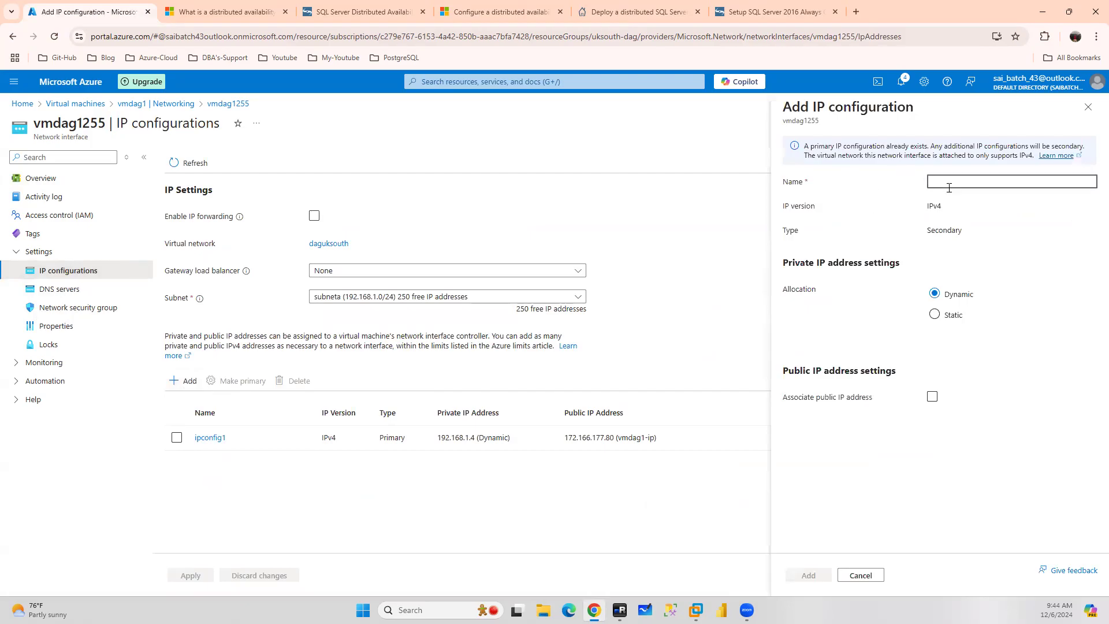
pyautogui.write('dagls')
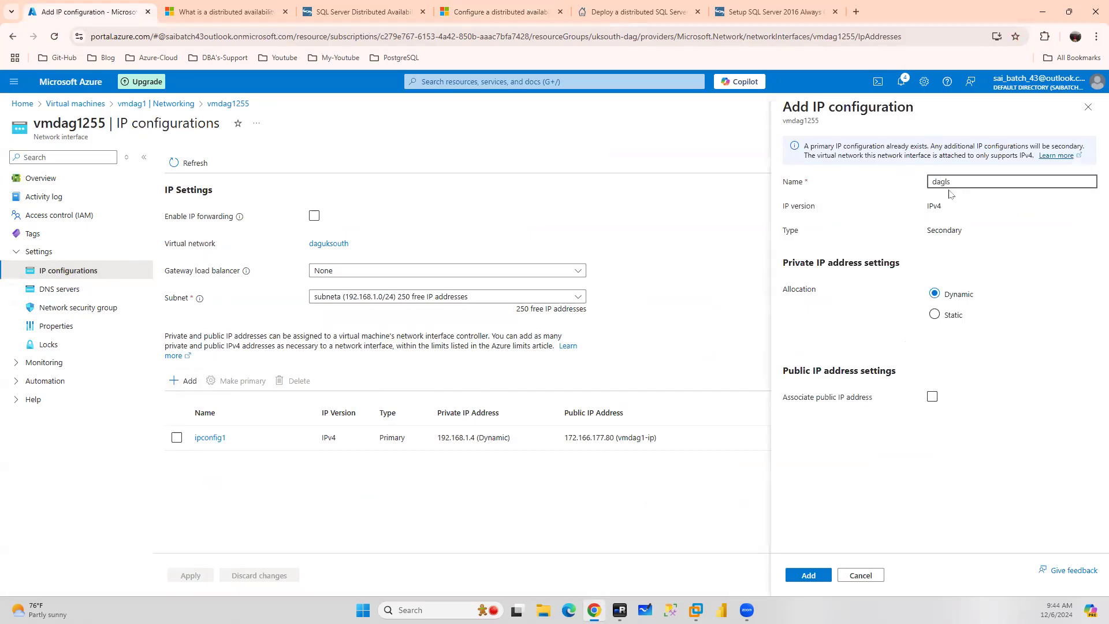
pyautogui.click(953, 316)
pyautogui.click(957, 333)
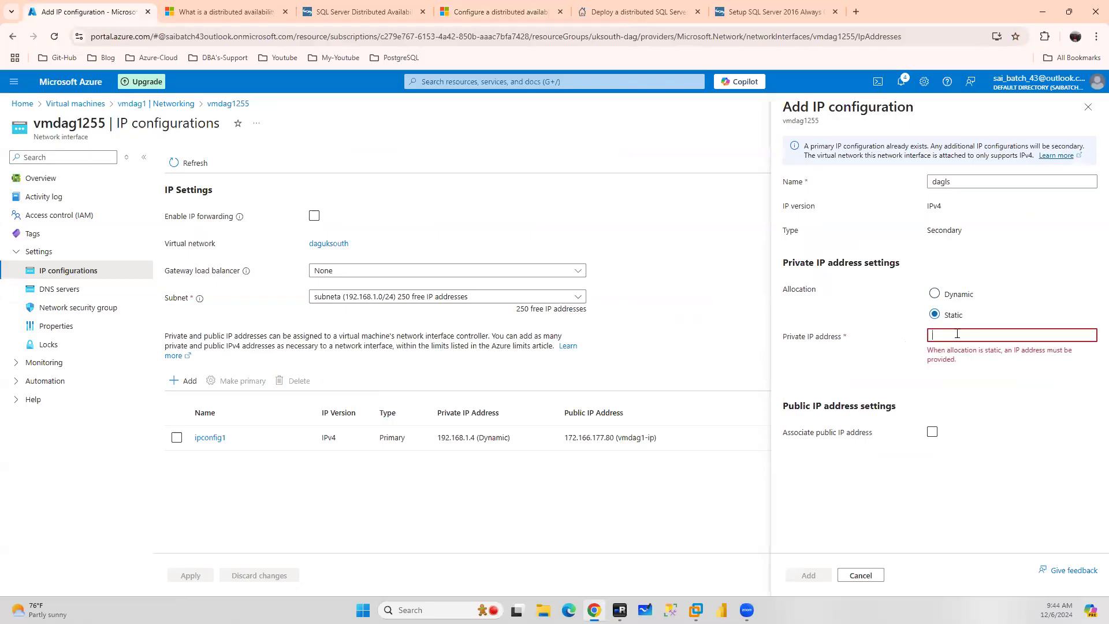
pyautogui.write('192.168.1.10')
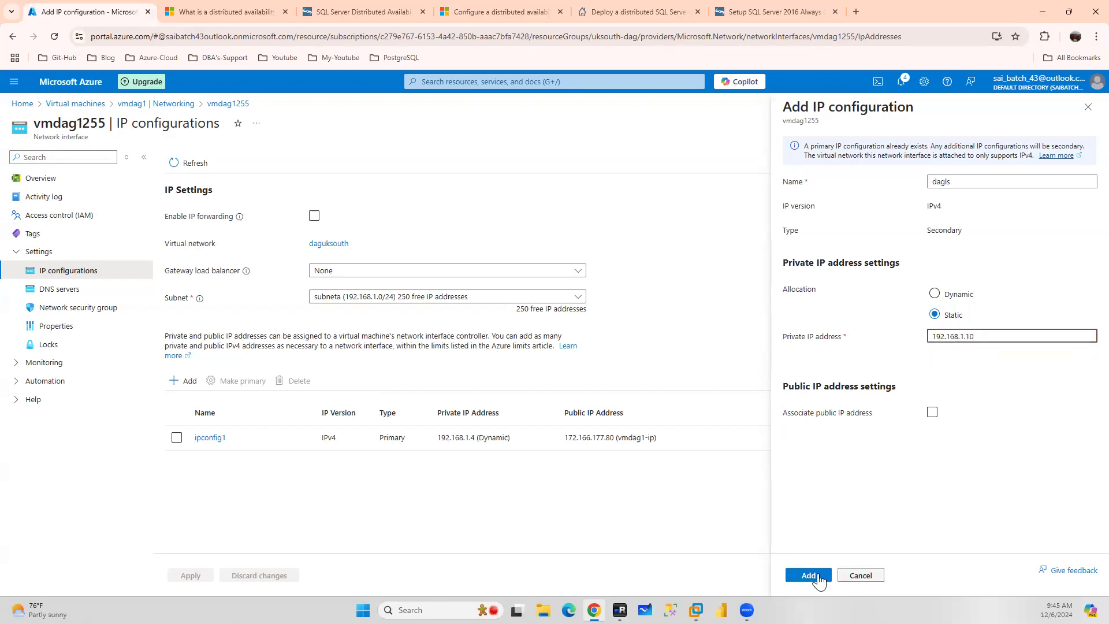
pyautogui.click(808, 575)
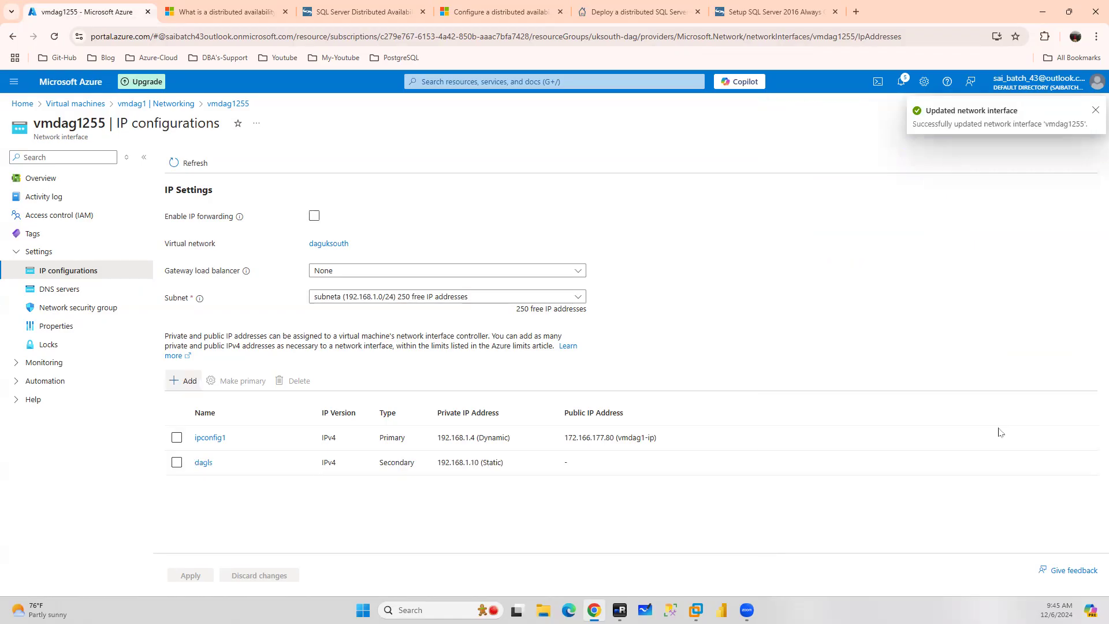
# Open the IP configurations of vmdag2's network interface
pyautogui.click(132, 106)
pyautogui.click(39, 296)
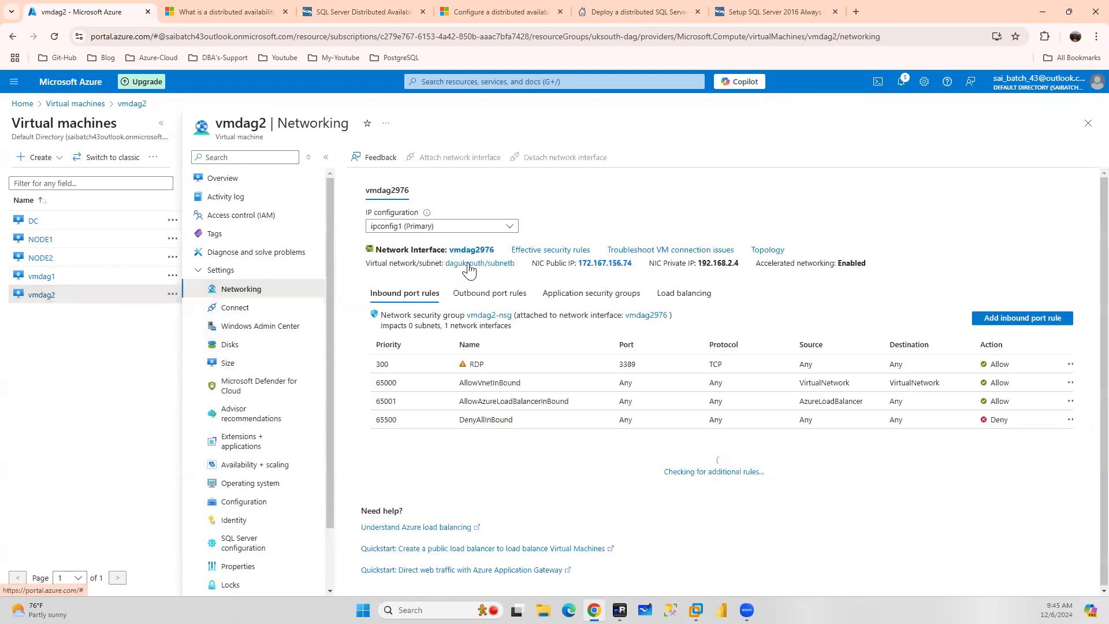
pyautogui.click(475, 250)
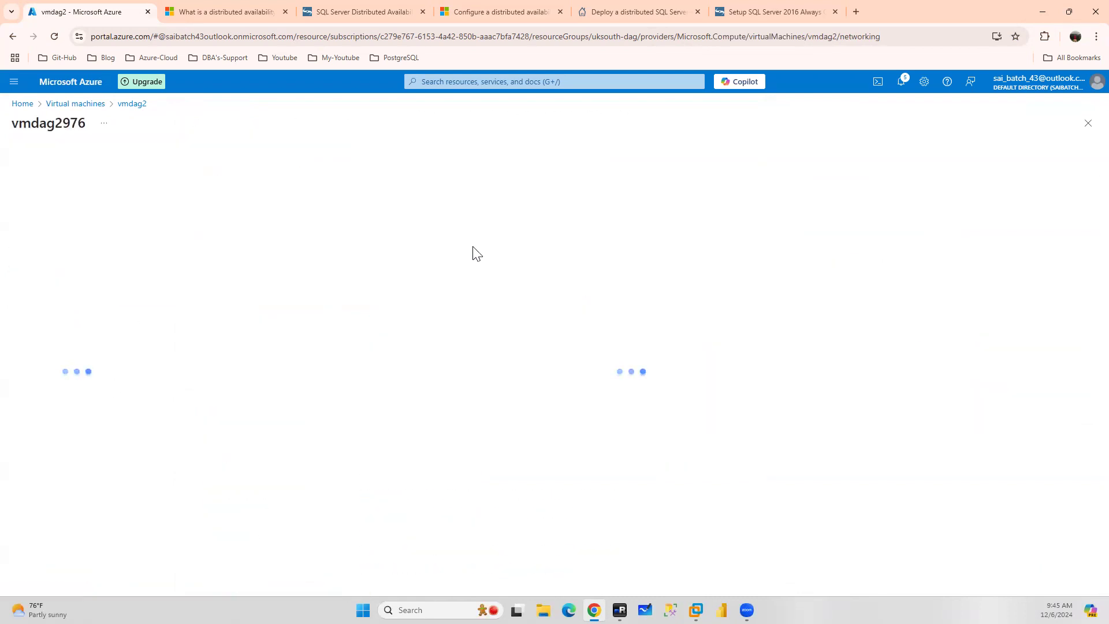
pyautogui.click(68, 271)
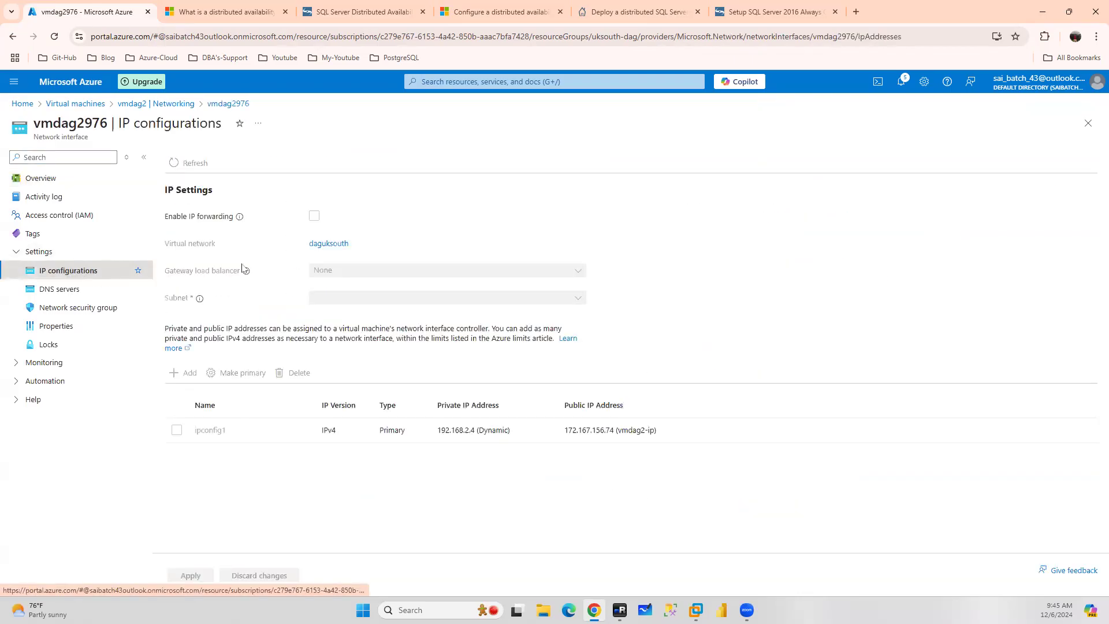
# Add a secondary IP configuration named dagls with static private IP 192.168.2.10 to vmdag2's network interface
pyautogui.click(182, 381)
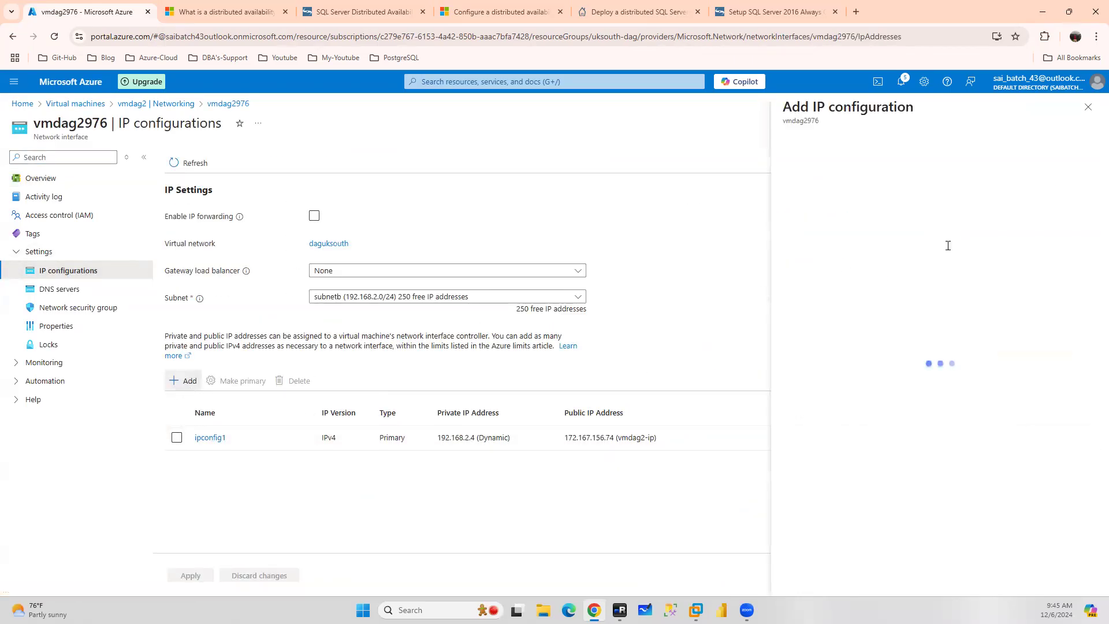
pyautogui.click(964, 180)
pyautogui.write('dagls')
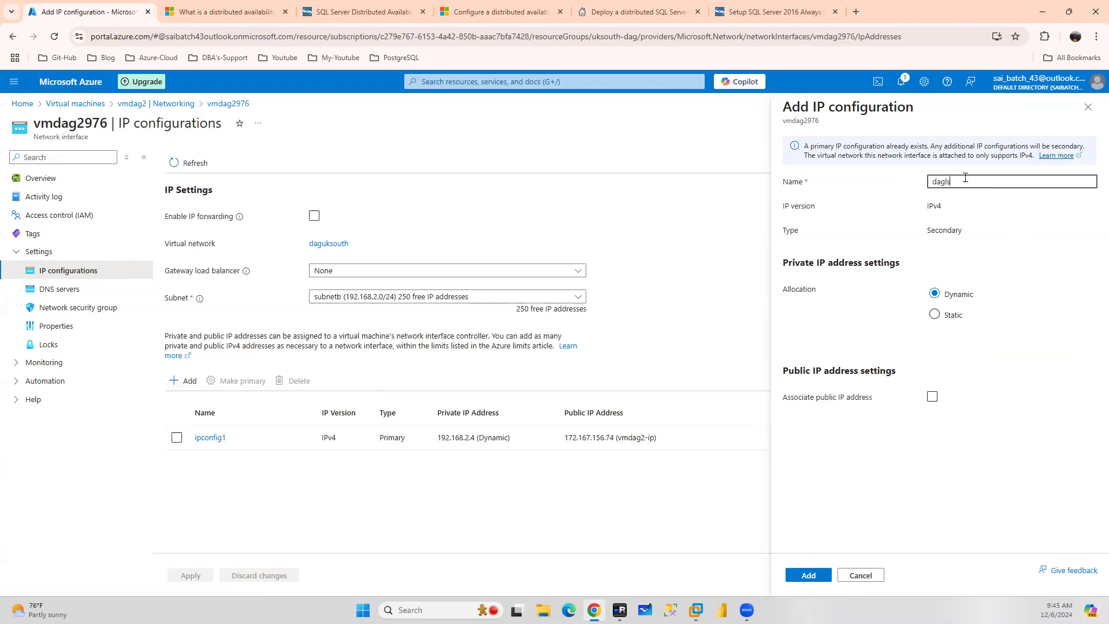
pyautogui.click(935, 315)
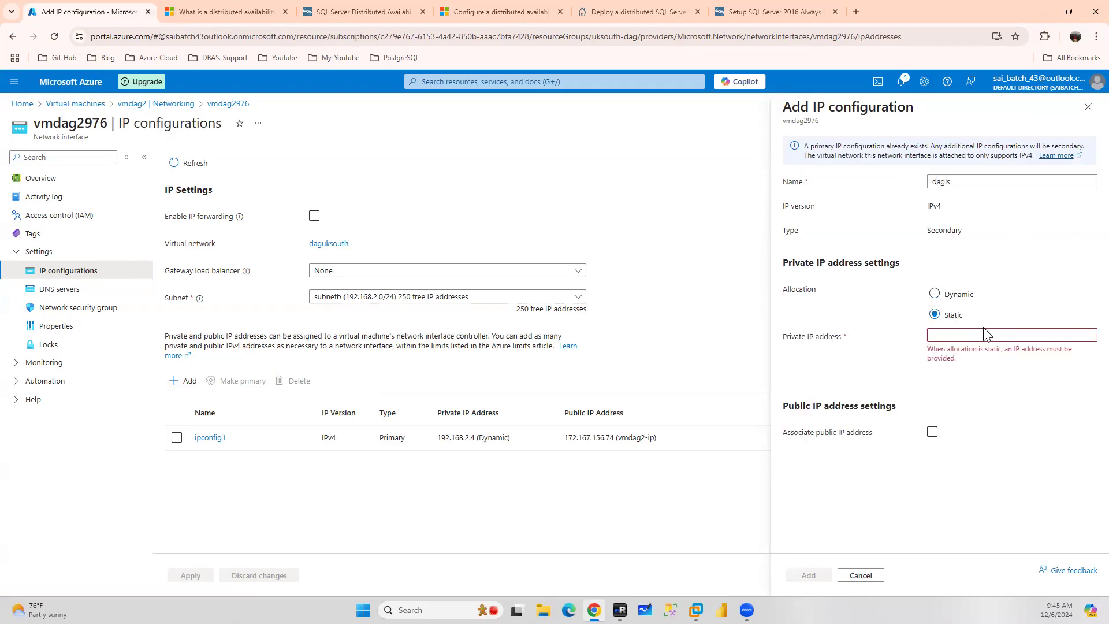
pyautogui.click(970, 336)
pyautogui.write('192')
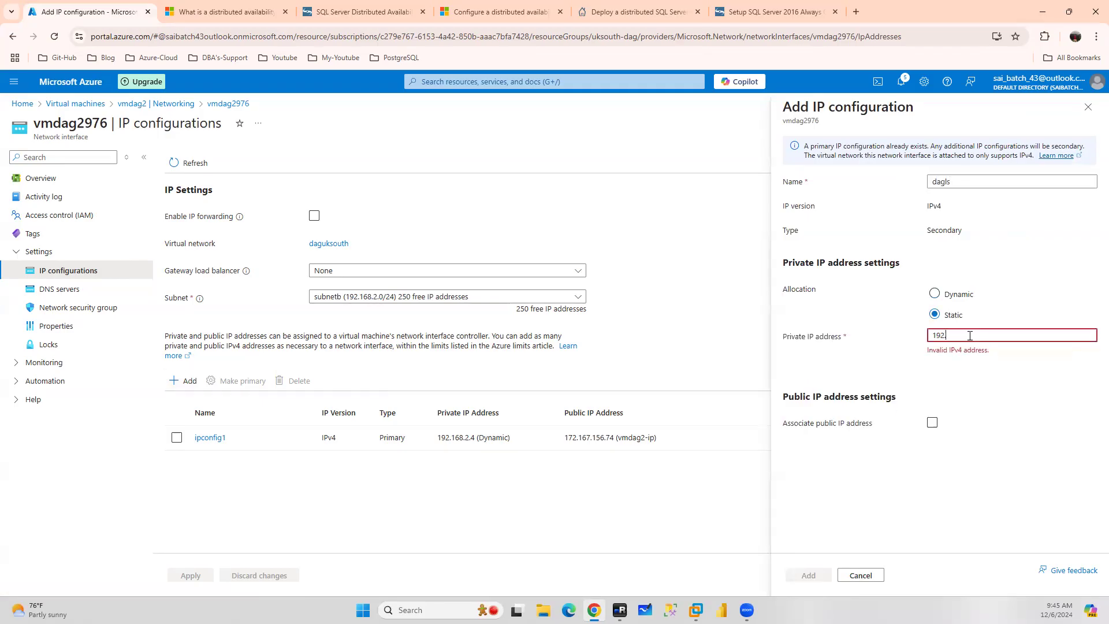
pyautogui.write('.168.2.10')
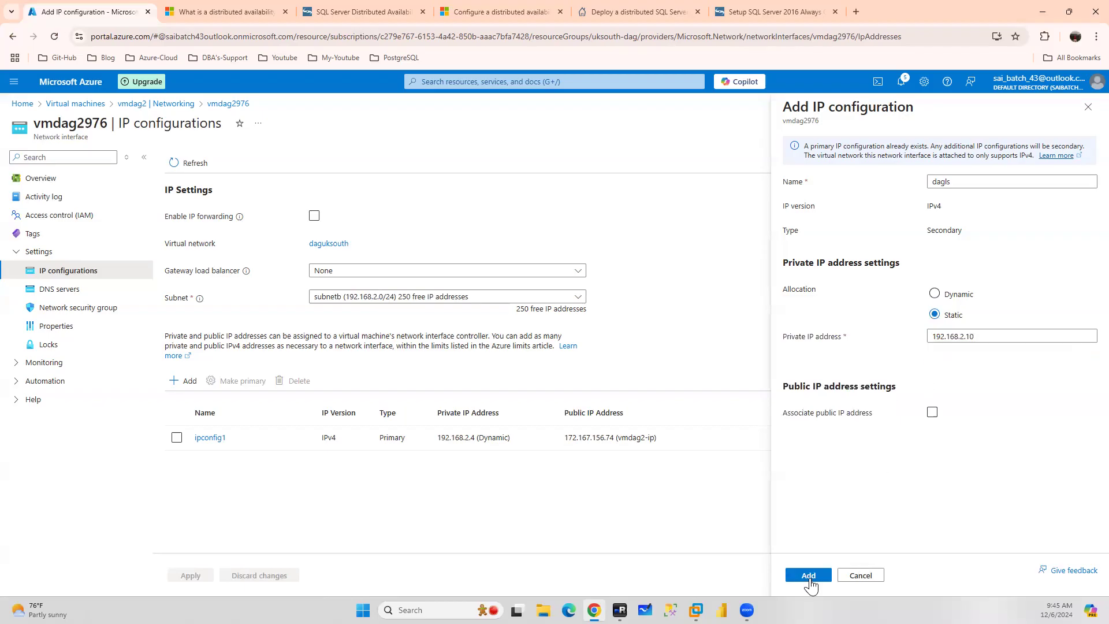
pyautogui.click(810, 576)
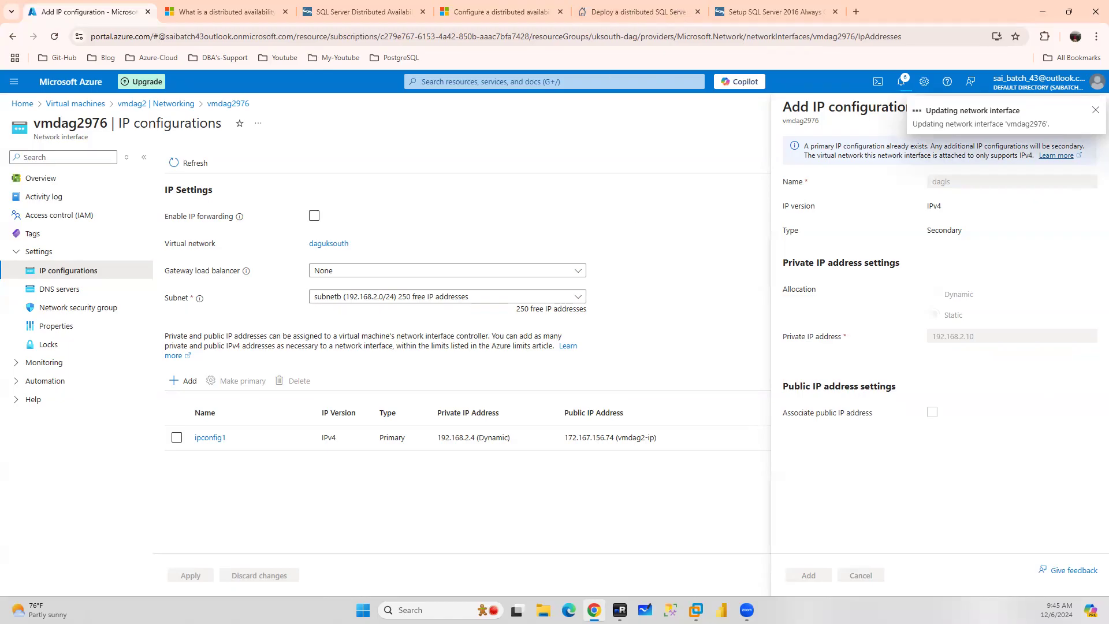
# Switch to the remote session for vmdag2 and launch SQL Server Management Studio
pyautogui.click(620, 610)
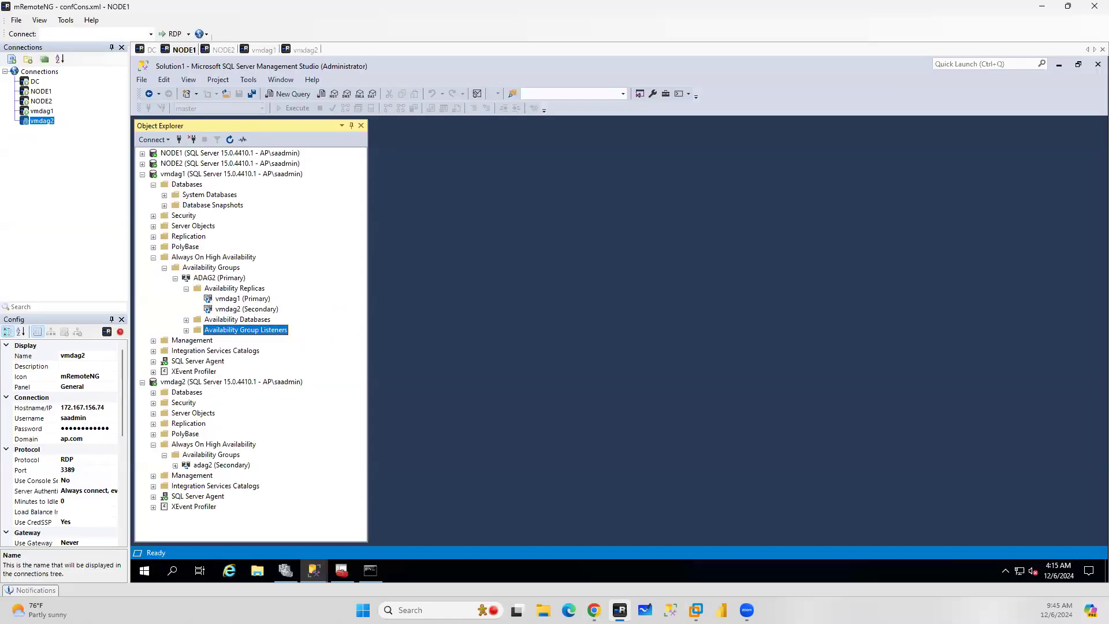
pyautogui.click(305, 50)
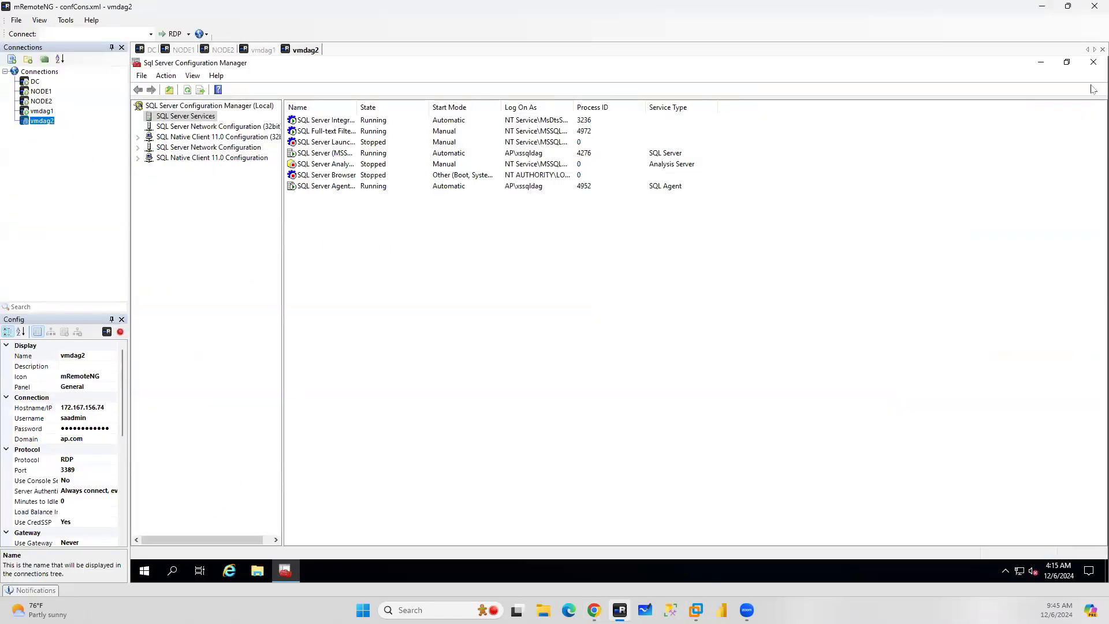
pyautogui.click(172, 571)
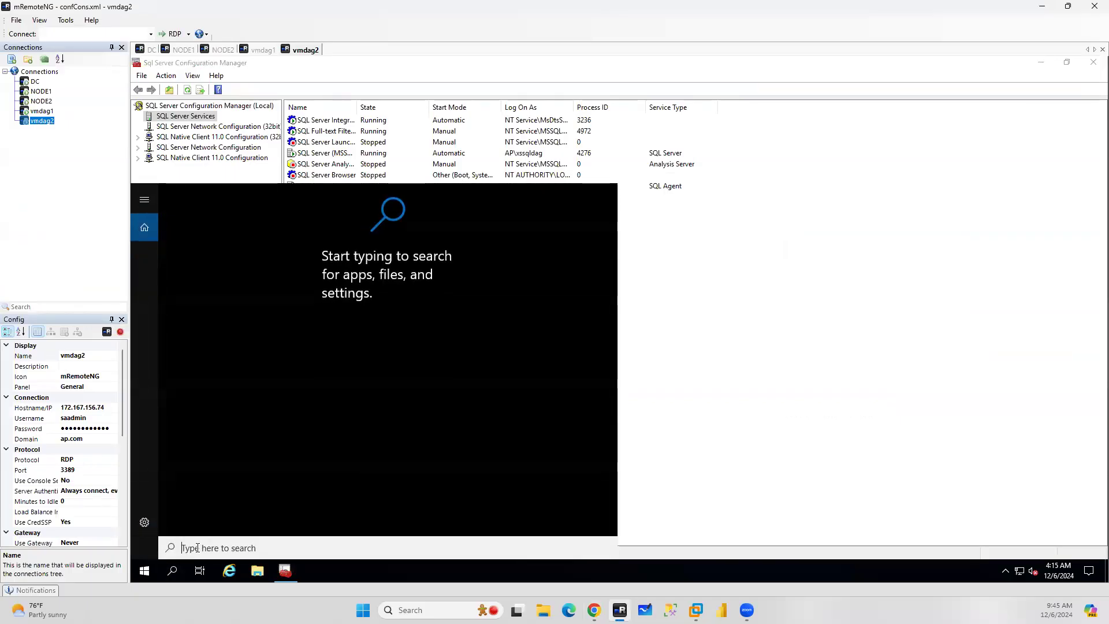
pyautogui.write('ssms')
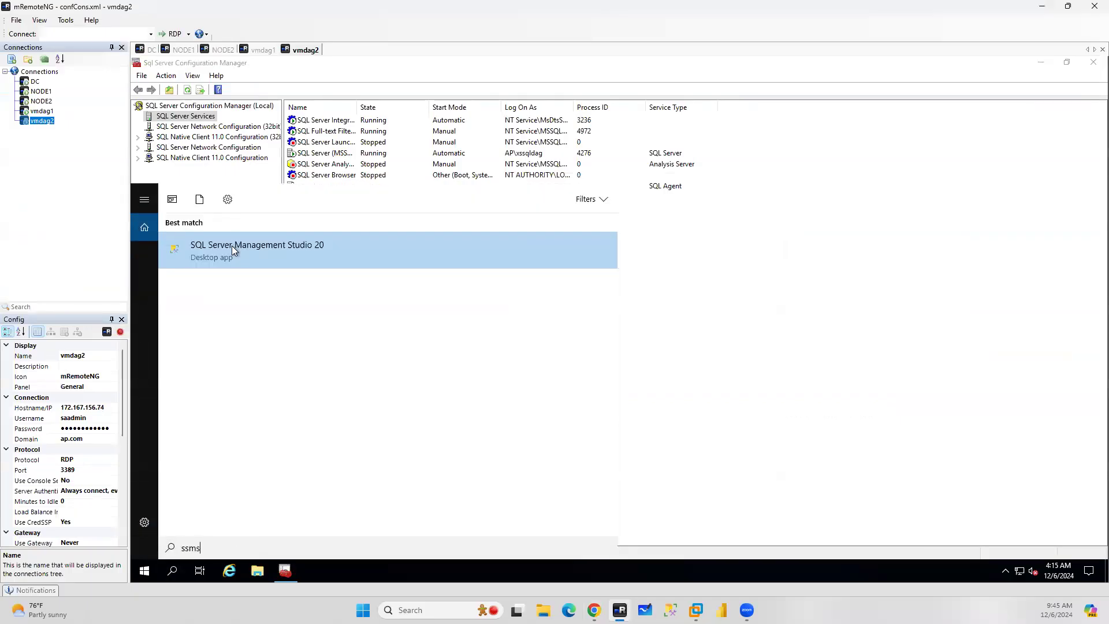
pyautogui.click(234, 250)
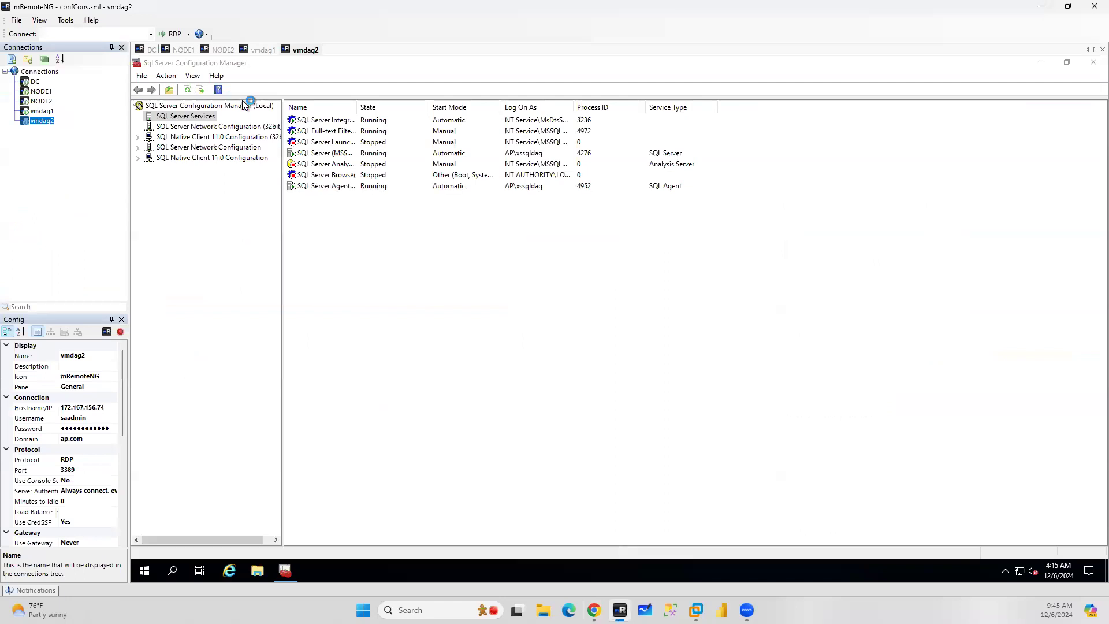
# Close the SQL Server Configuration Manager and Failover Cluster Manager windows in the vmdag1 and vmdag2 sessions
pyautogui.click(256, 51)
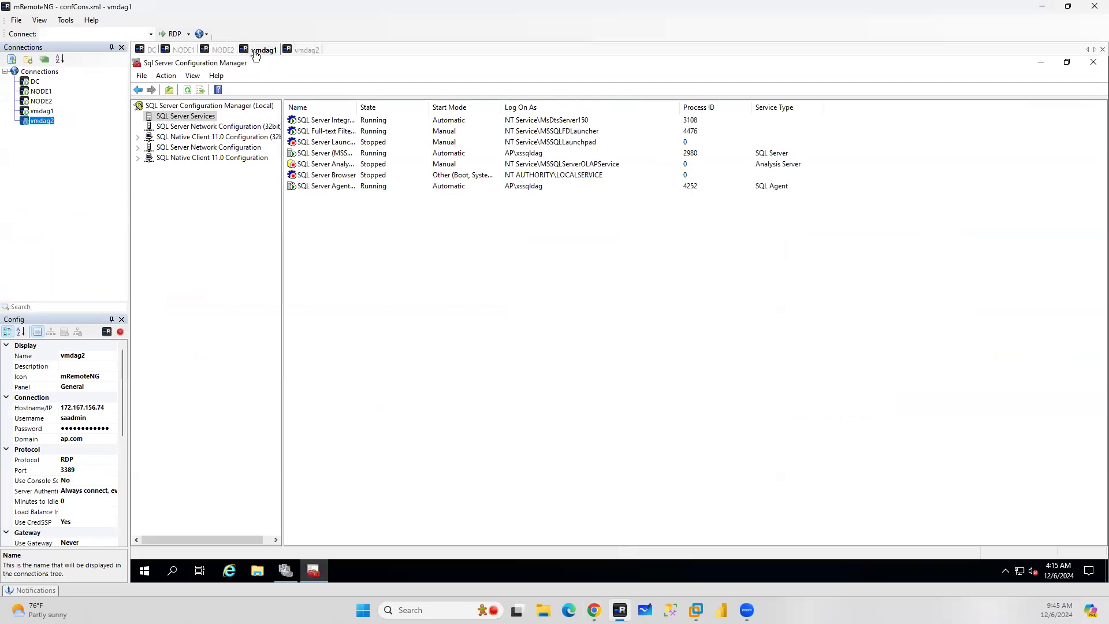
pyautogui.click(172, 571)
pyautogui.write('ssms')
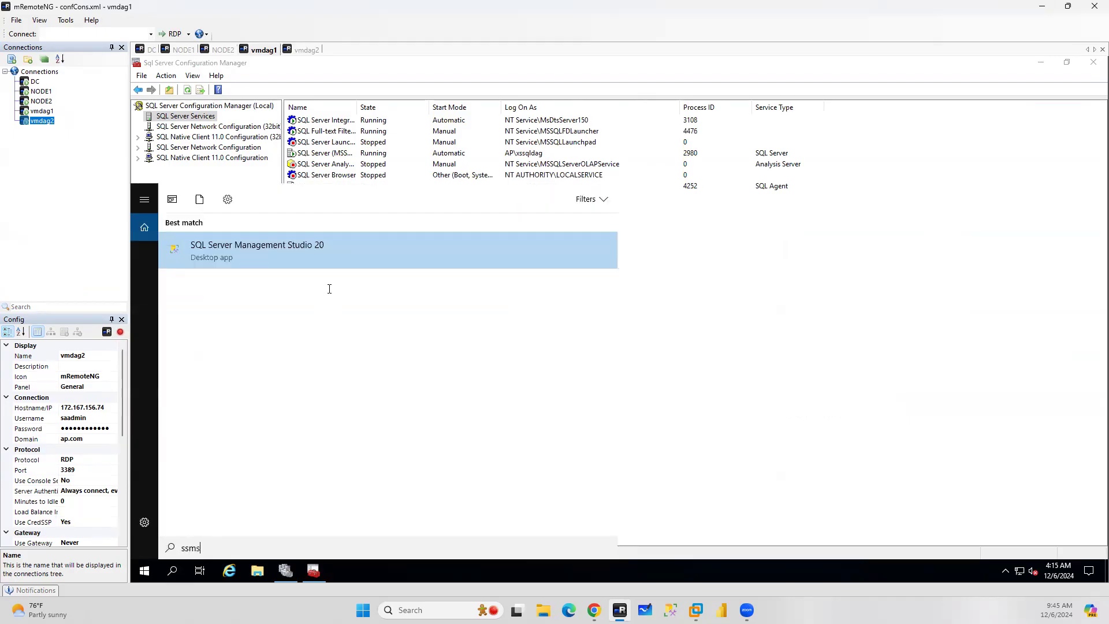
pyautogui.click(307, 262)
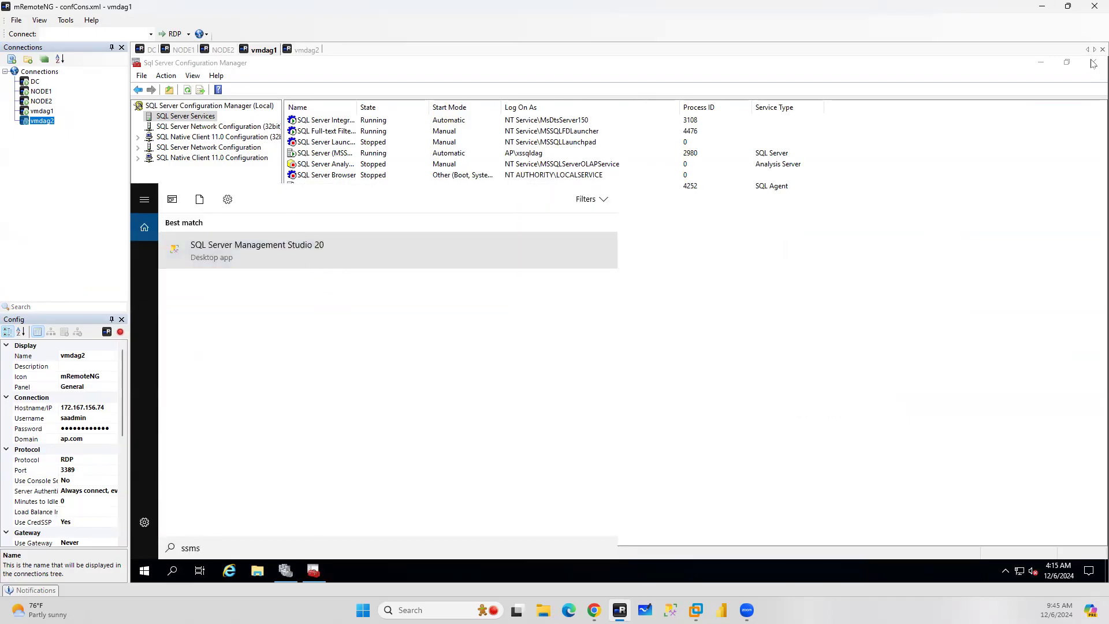
pyautogui.click(1093, 63)
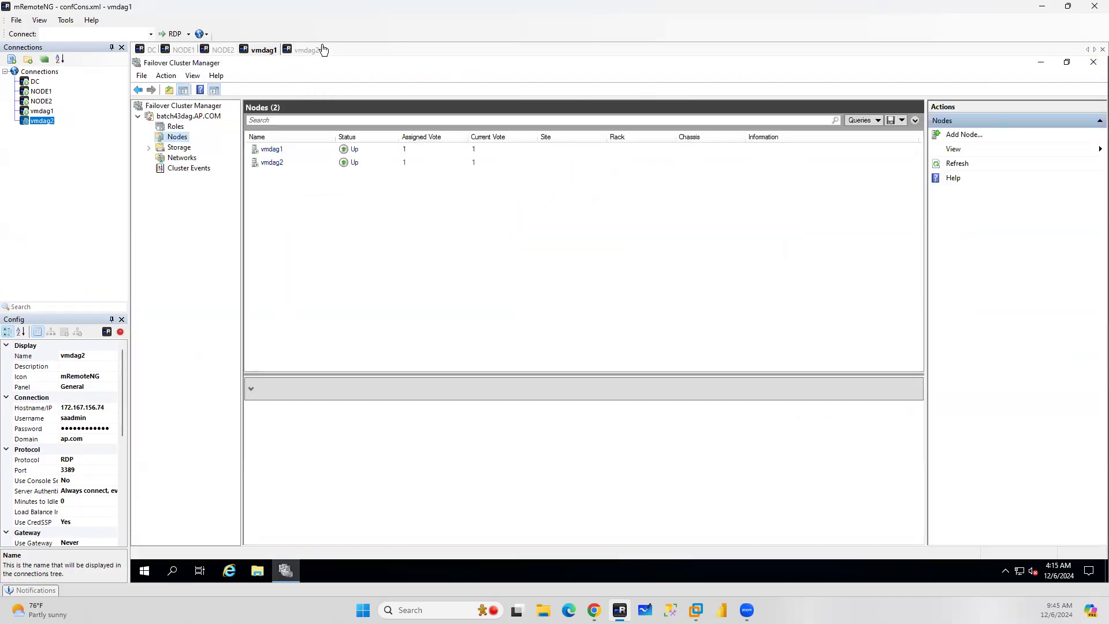
pyautogui.click(1044, 64)
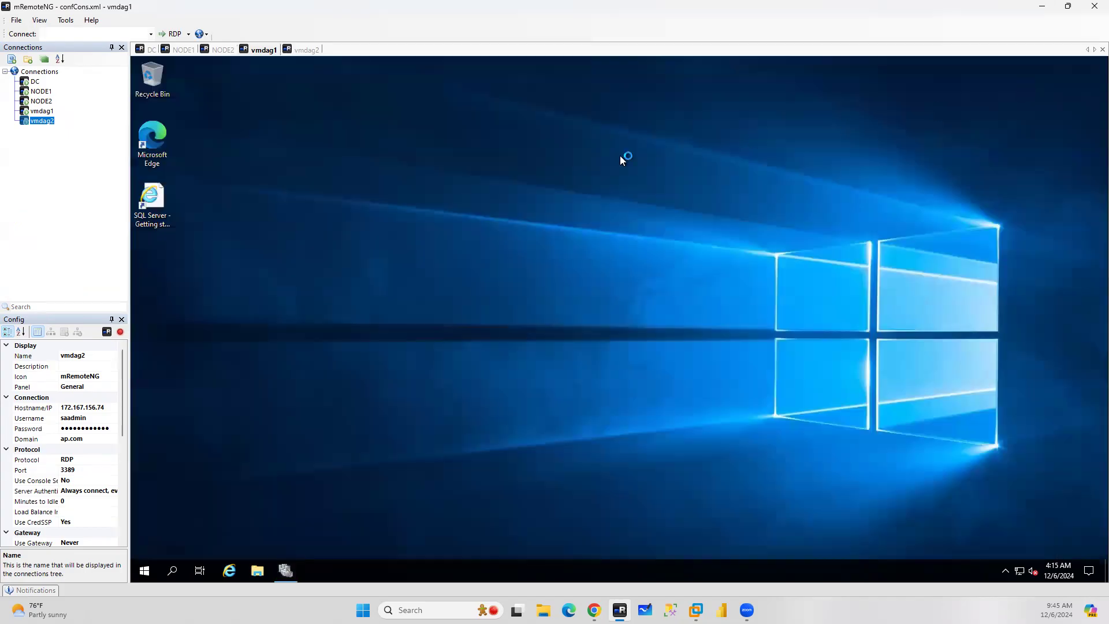
pyautogui.click(317, 51)
pyautogui.click(1093, 62)
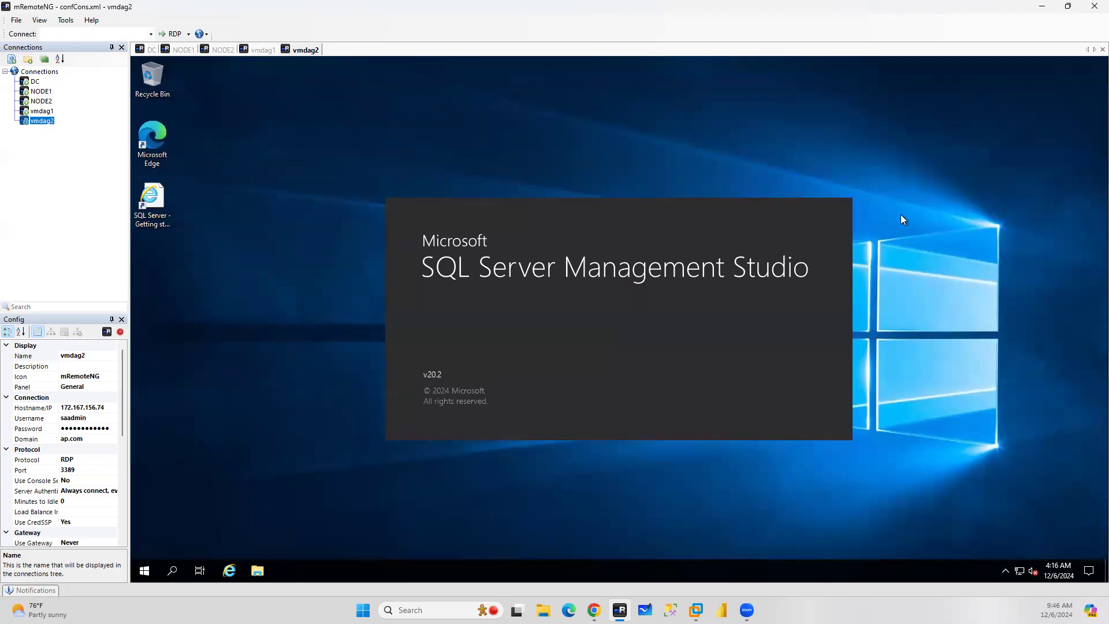
# In SSMS on NODE1, open the ADAG2 availability group dashboard and review its availability group state warnings
pyautogui.click(183, 50)
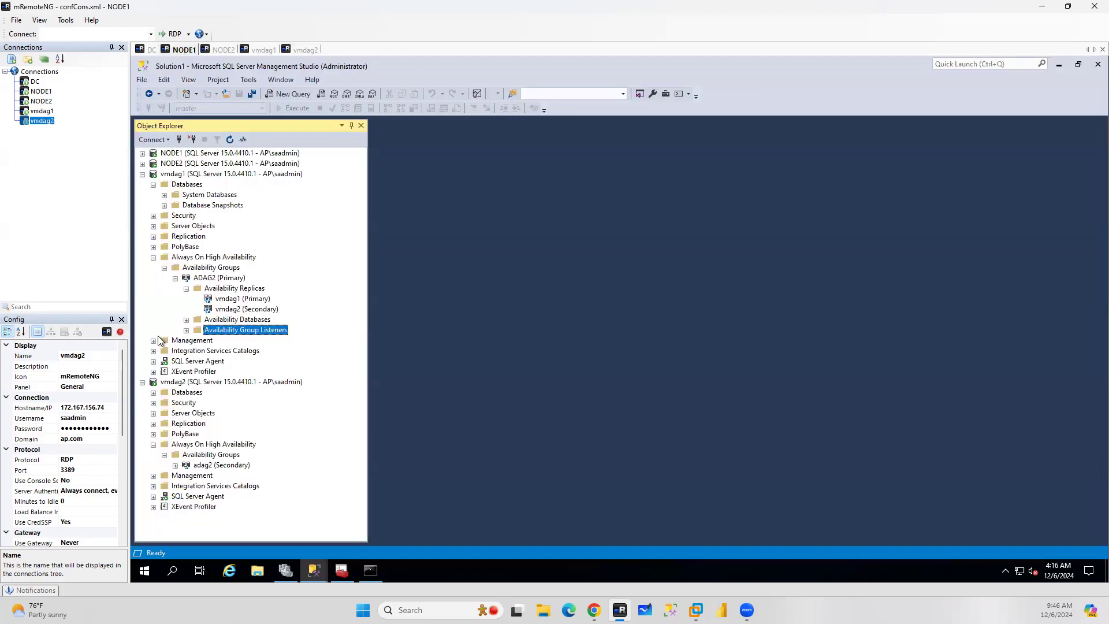
pyautogui.click(187, 331)
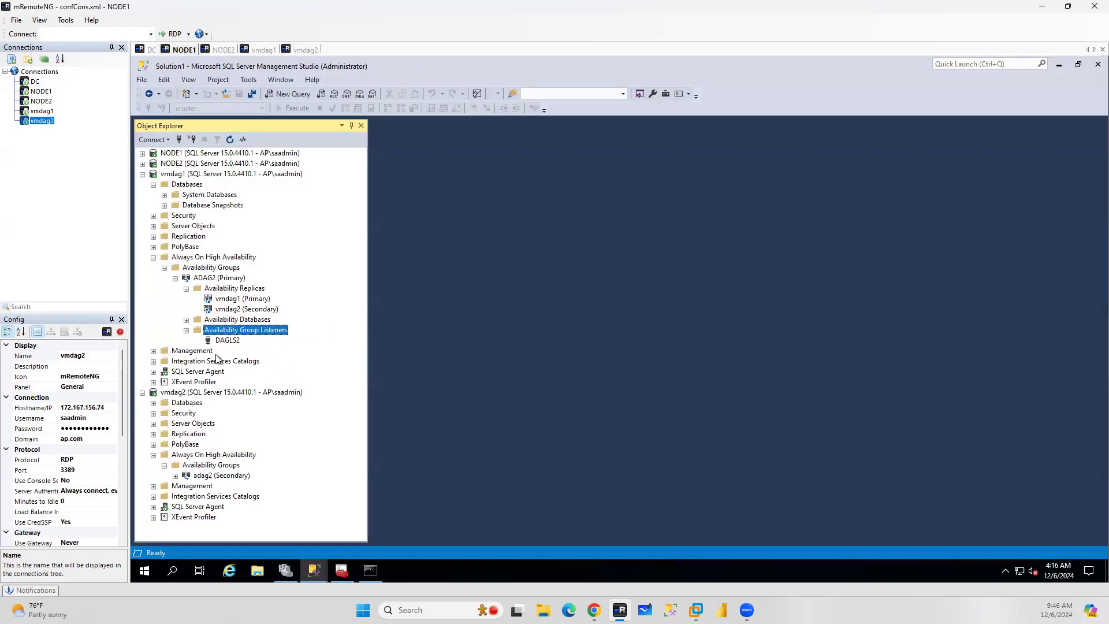
pyautogui.rightClick(214, 280)
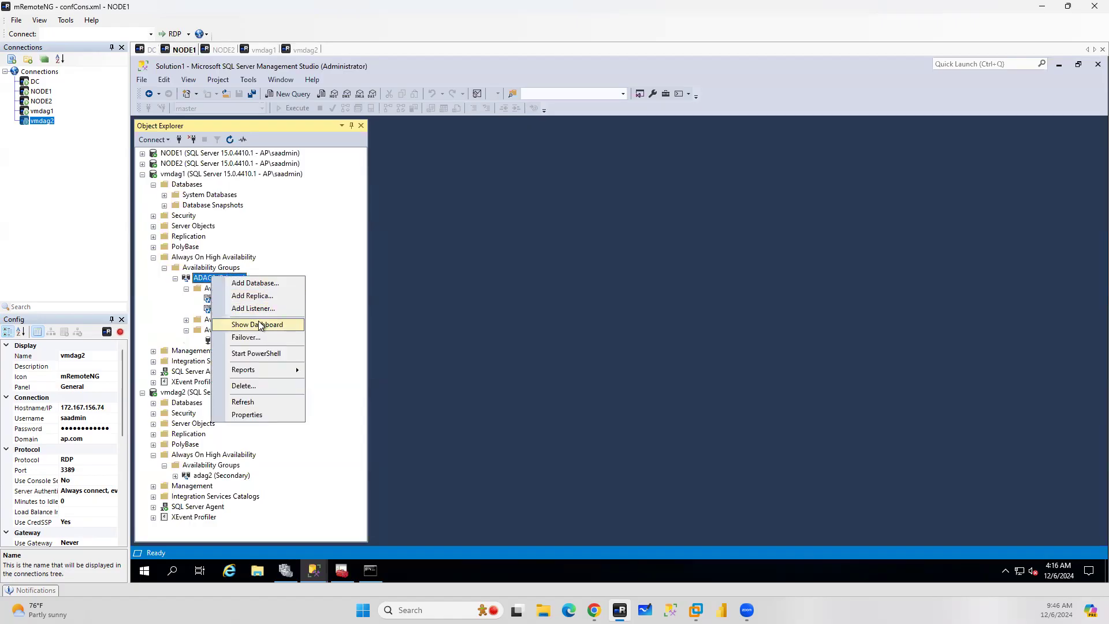
pyautogui.click(259, 325)
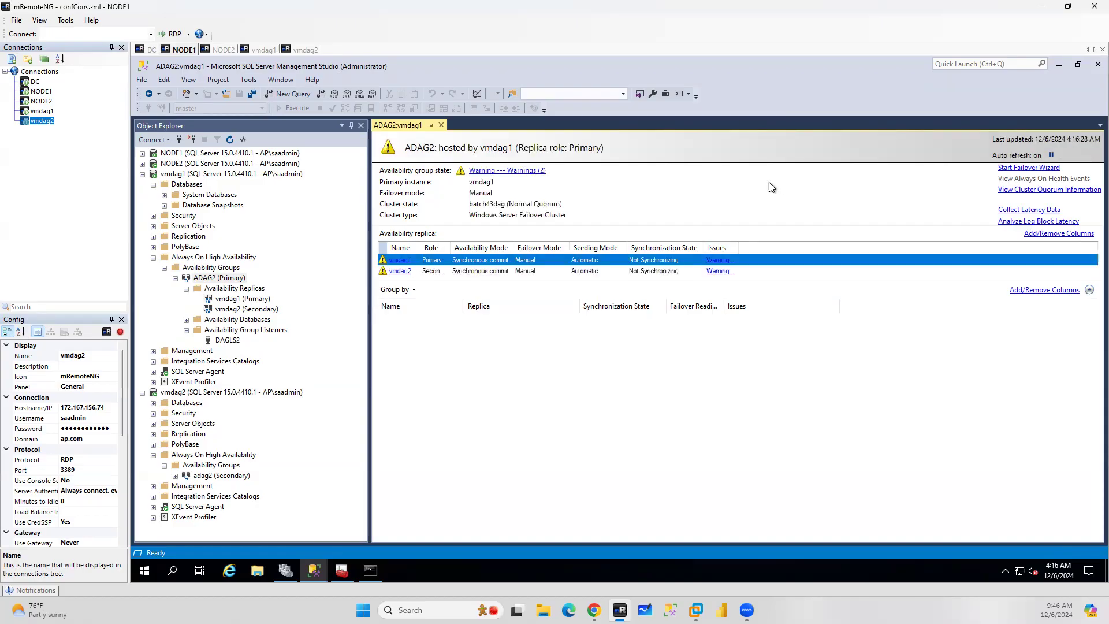
pyautogui.click(517, 170)
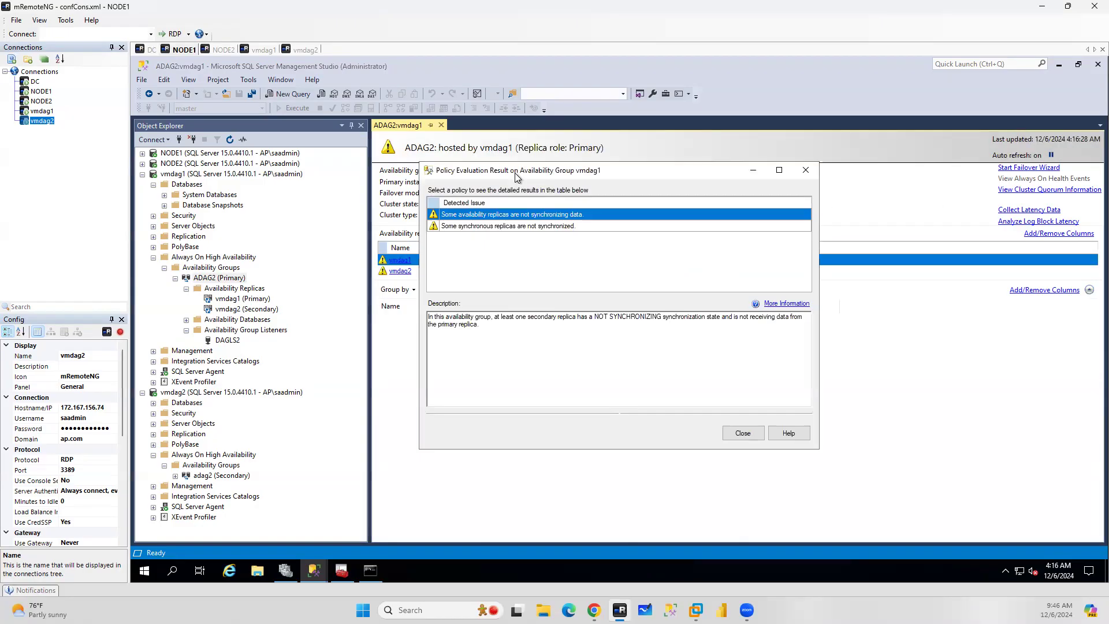
pyautogui.click(743, 433)
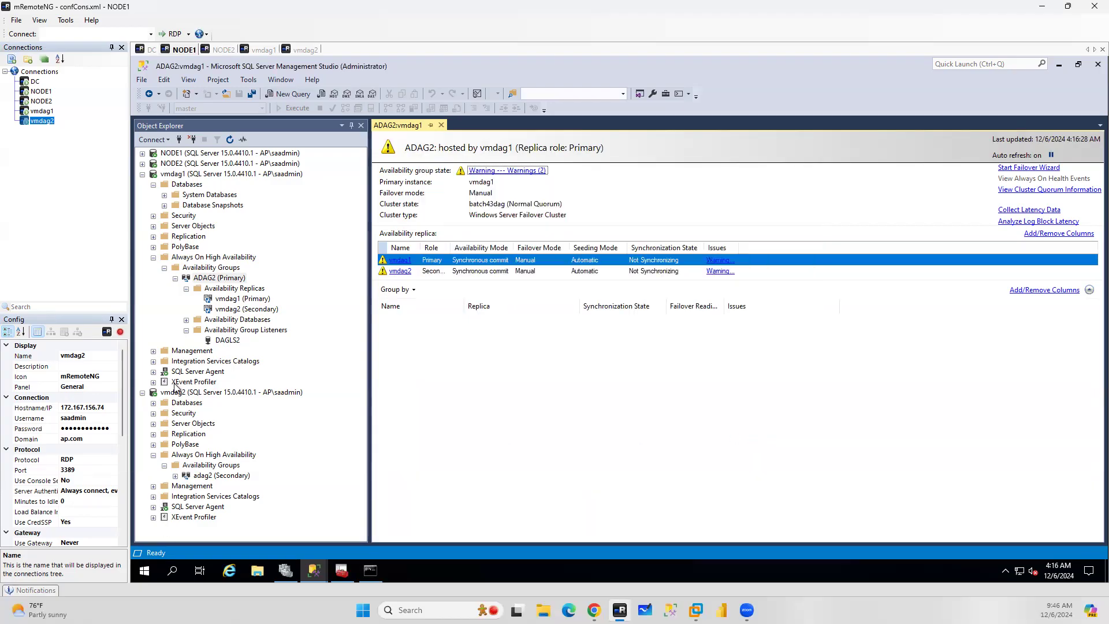
# Open a new query against vmdag2 and execute exec sp_readerrorlog
pyautogui.click(187, 393)
pyautogui.click(230, 140)
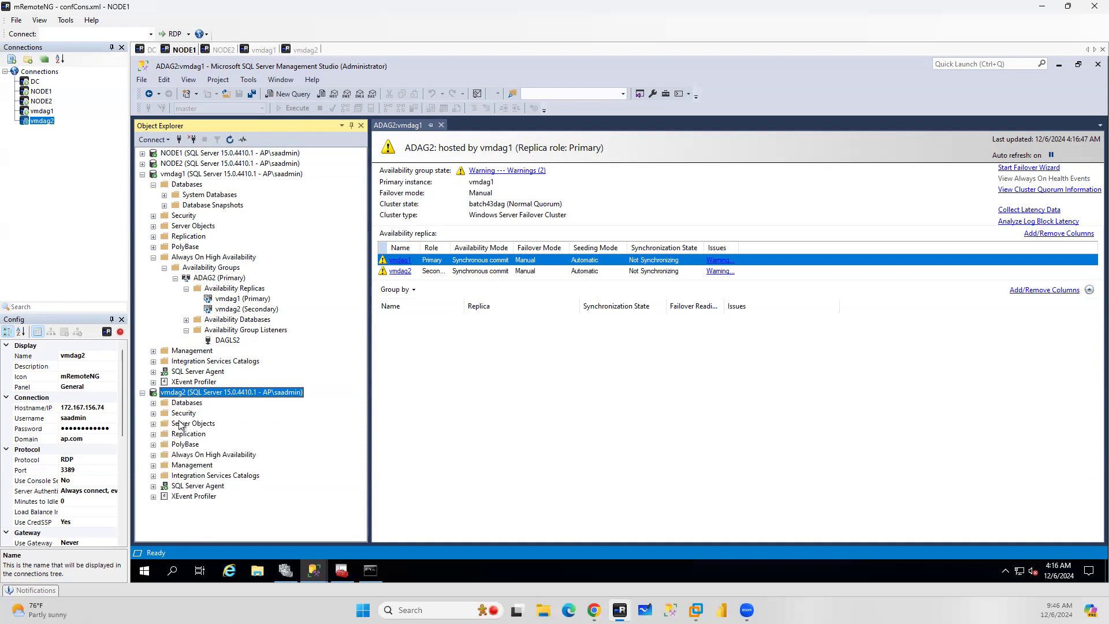
pyautogui.click(291, 95)
pyautogui.write('exec sp_readerro')
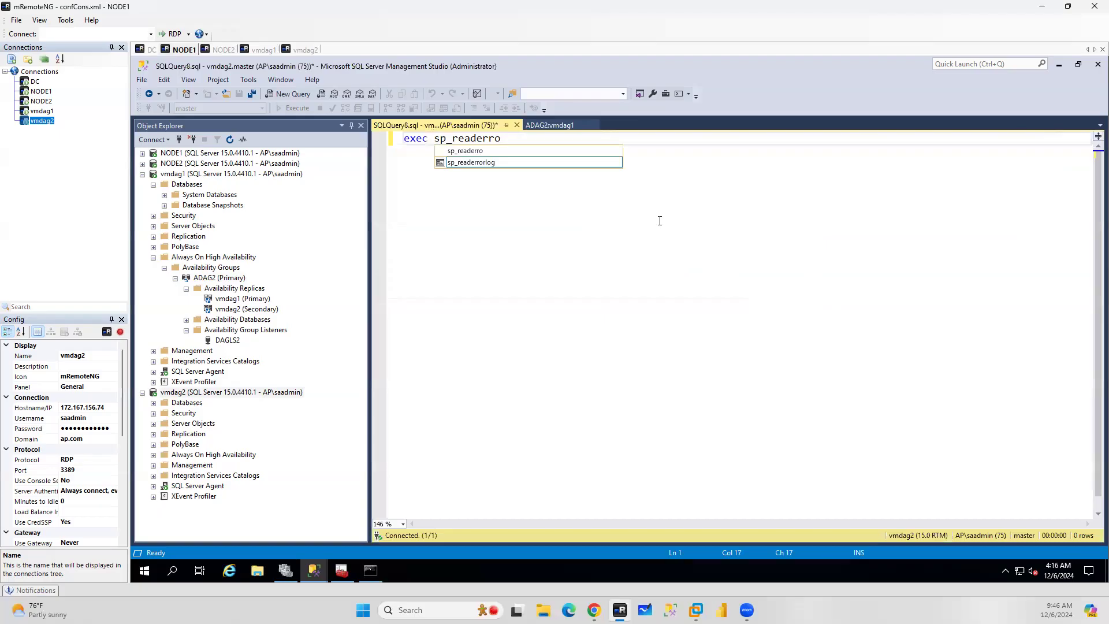
pyautogui.doubleClick(484, 163)
pyautogui.click(289, 109)
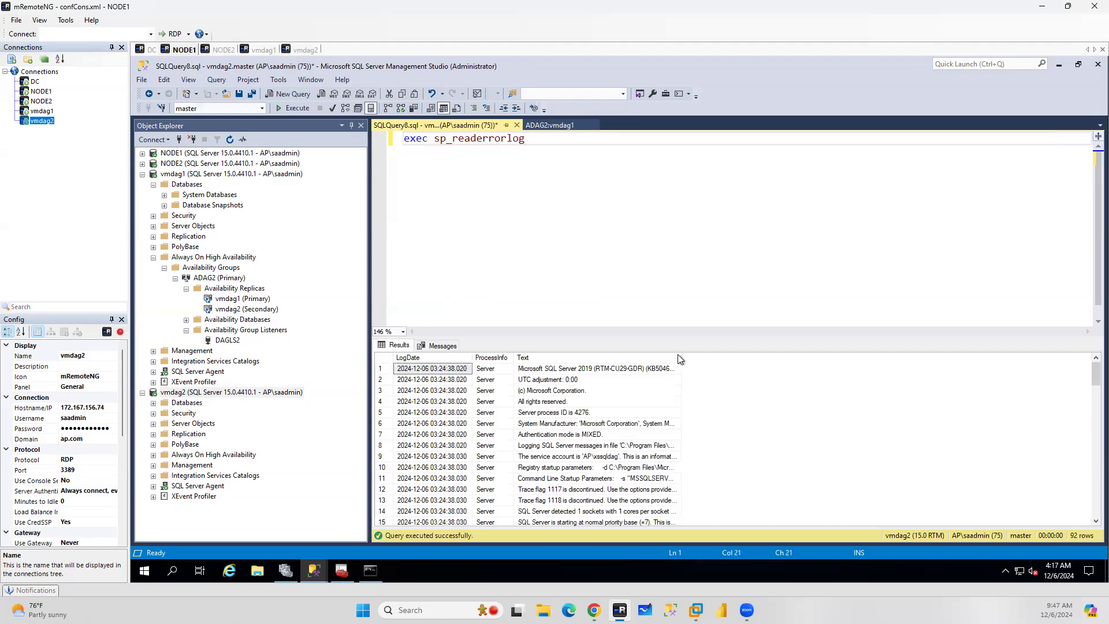
# Re-run sp_readerrorlog on vmdag2 and scroll through the error log output
pyautogui.click(302, 113)
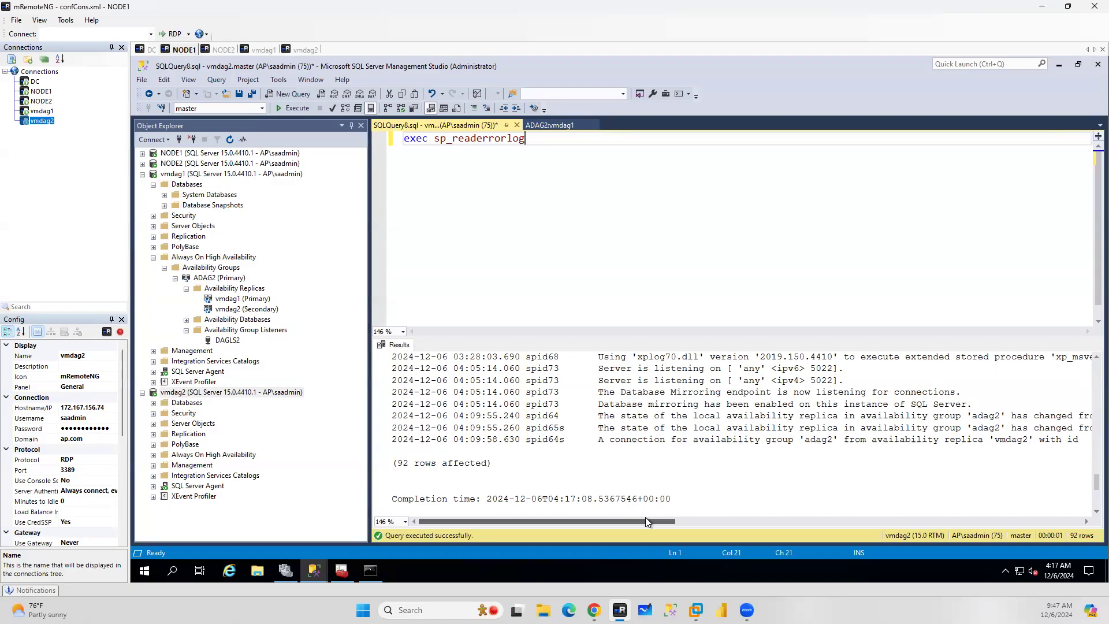
pyautogui.moveTo(690, 518); pyautogui.dragTo(820, 521)
pyautogui.click(463, 525)
pyautogui.scroll(5, 803, 441)
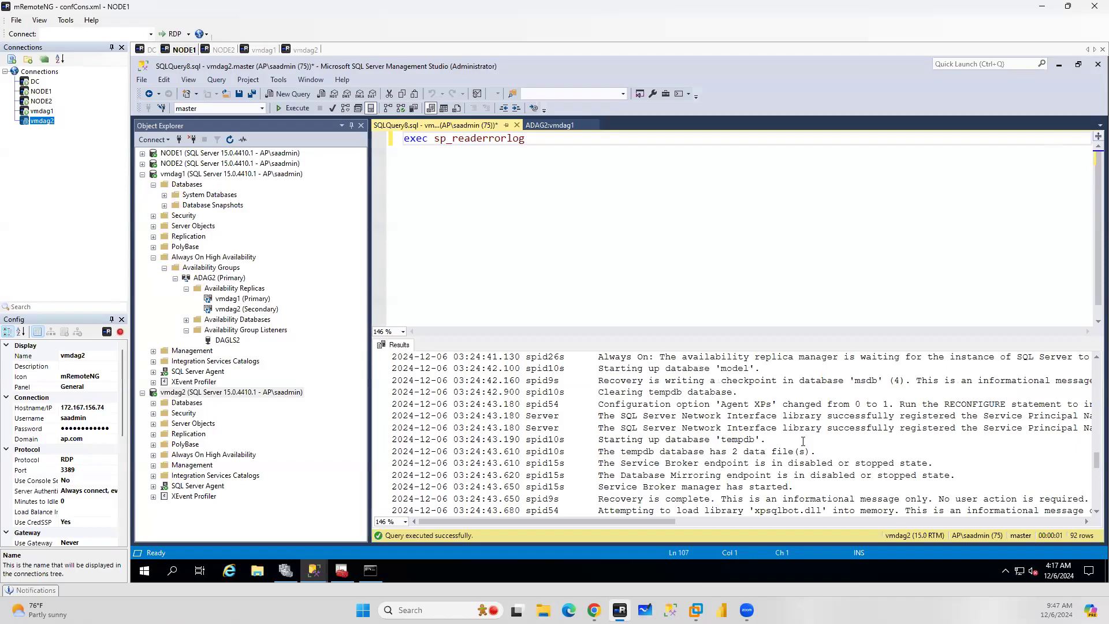
# Change the query window's connection to vmdag1 and execute sp_readerrorlog there
pyautogui.click(578, 196)
pyautogui.rightClick(577, 196)
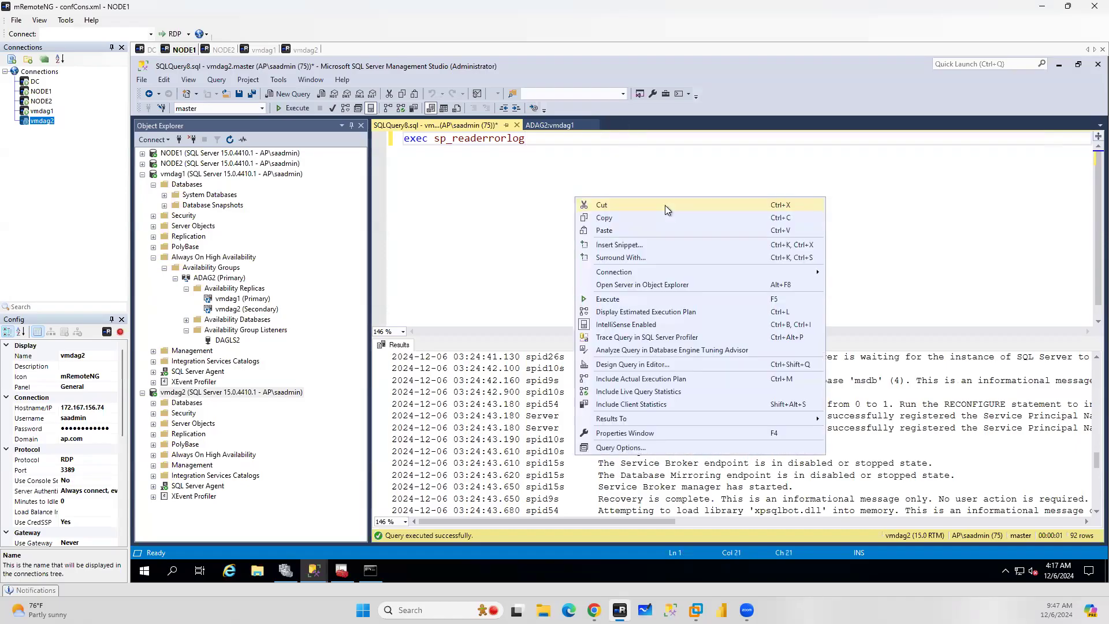
pyautogui.moveTo(670, 272)
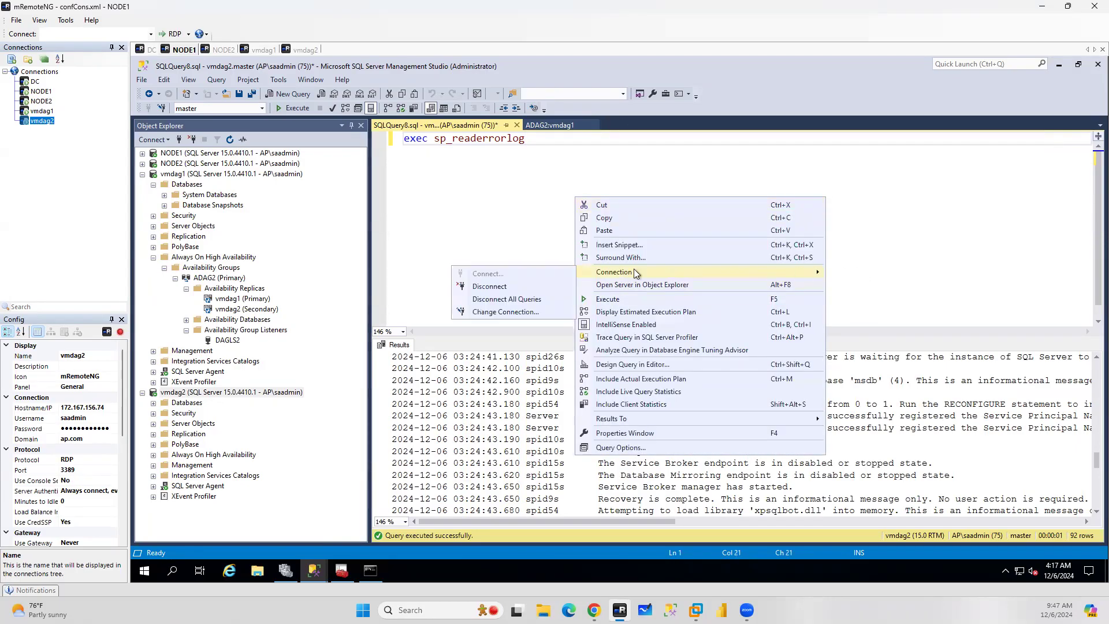
pyautogui.click(506, 312)
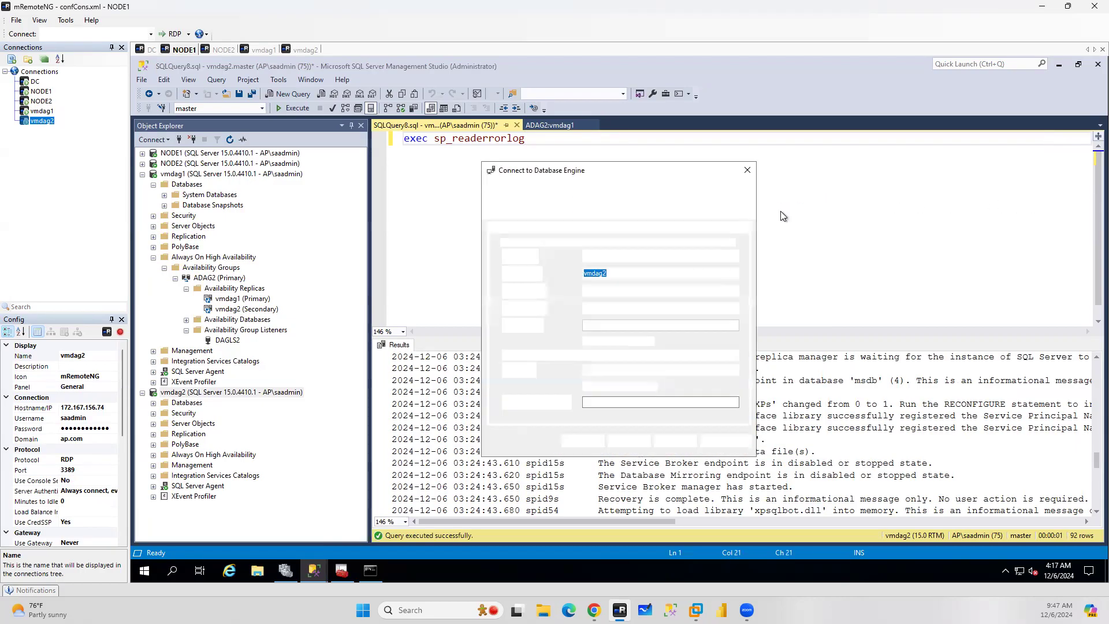
pyautogui.click(733, 273)
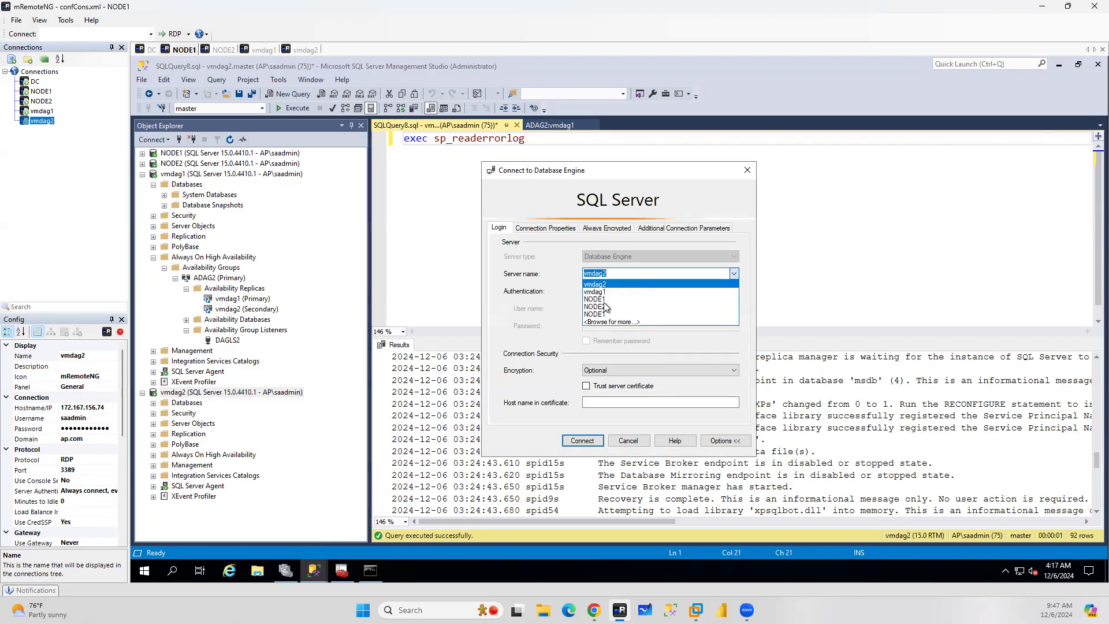
pyautogui.click(604, 293)
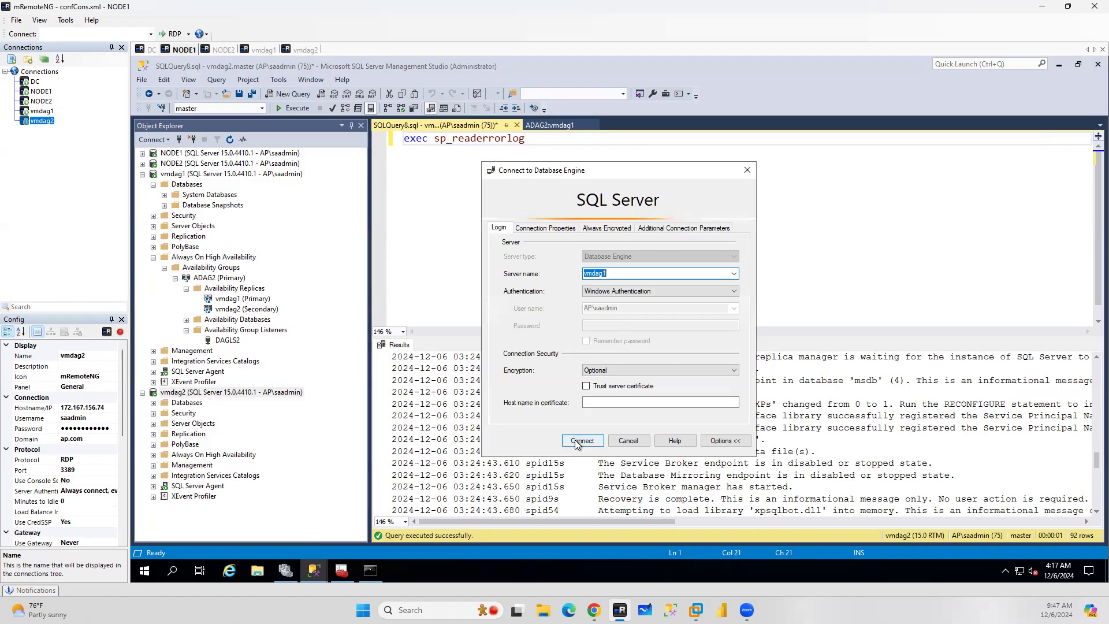
pyautogui.click(581, 441)
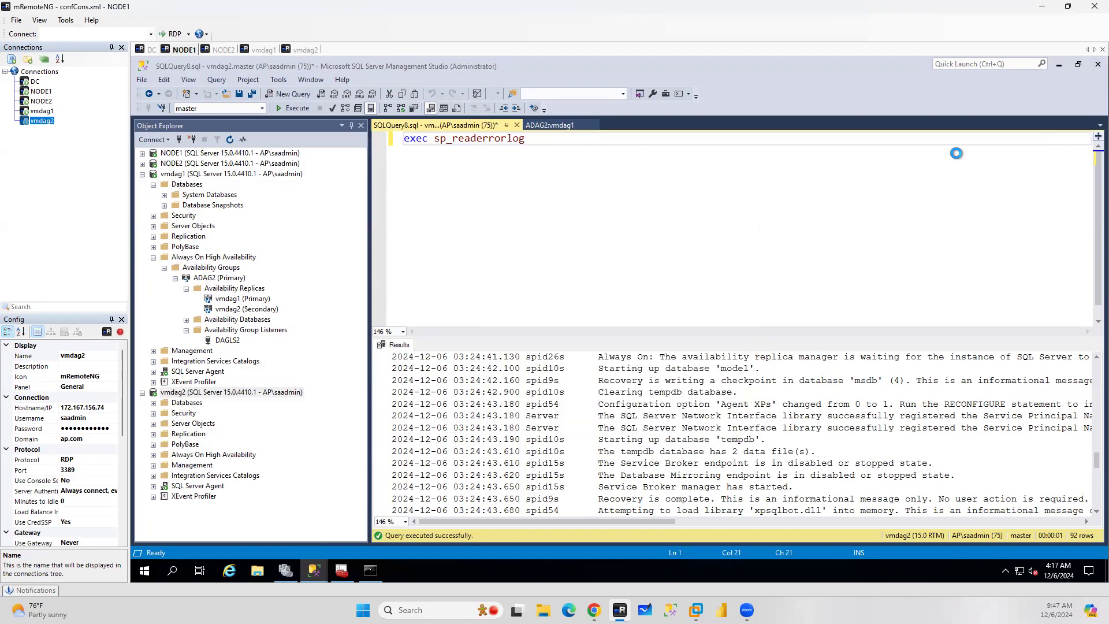
pyautogui.click(288, 108)
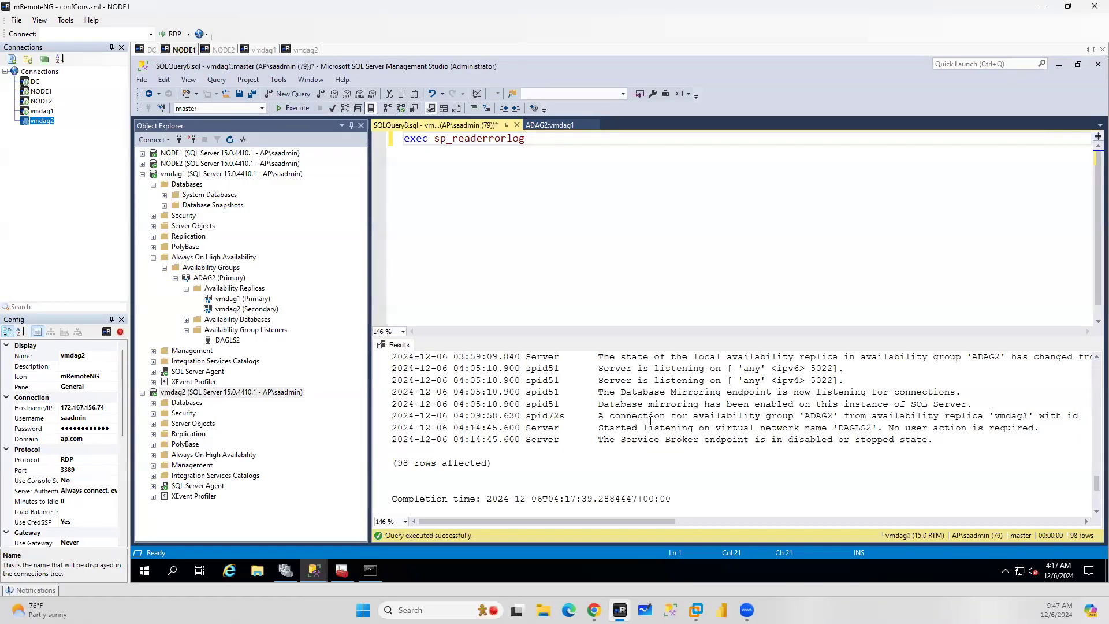
# Scroll through the vmdag1 error log entries about the ADAG2 availability replica
pyautogui.scroll(1, 650, 420)
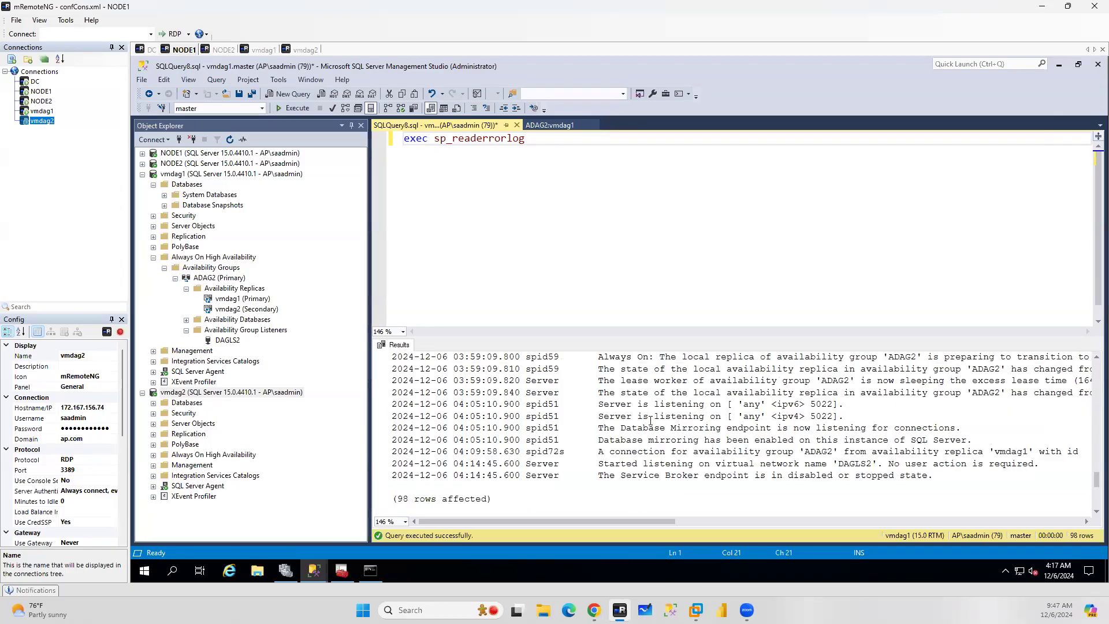
pyautogui.scroll(1, 650, 420)
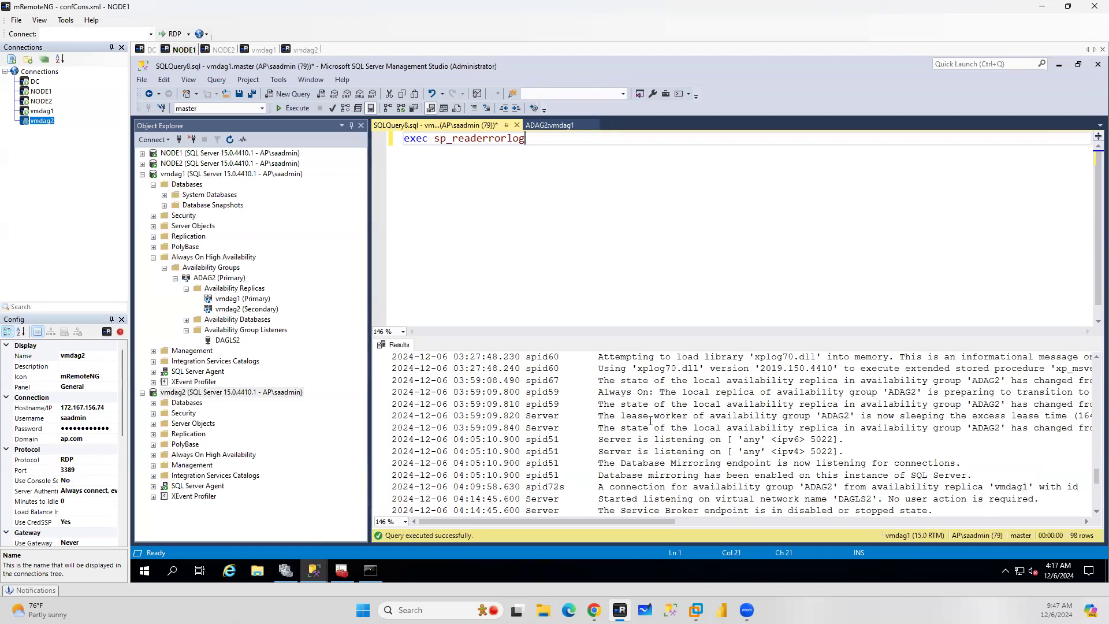
pyautogui.scroll(1, 651, 420)
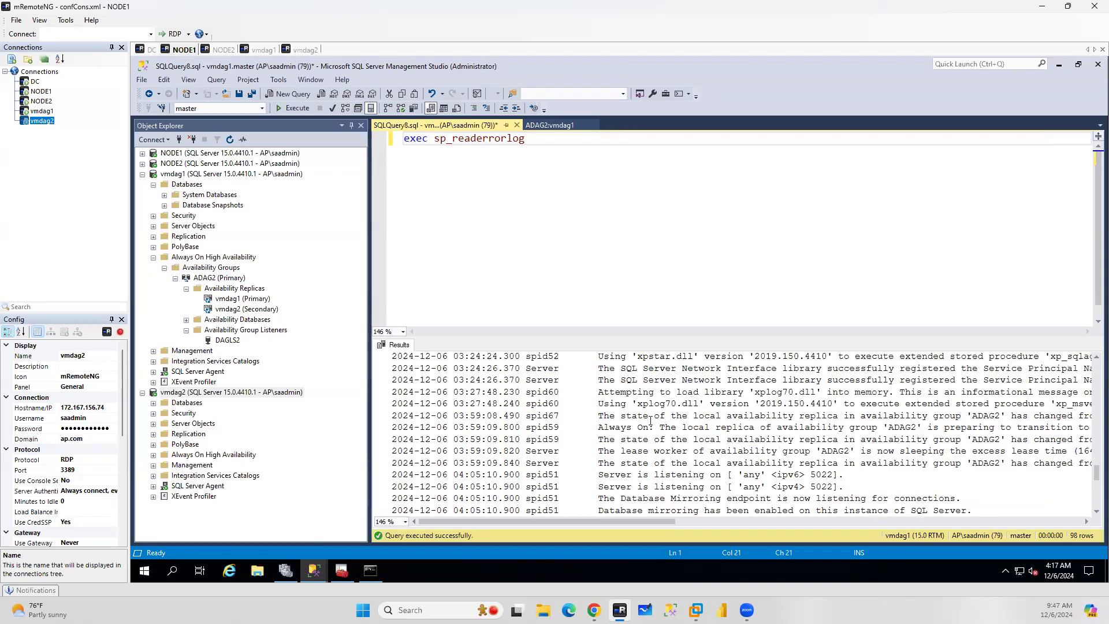
pyautogui.scroll(2, 651, 420)
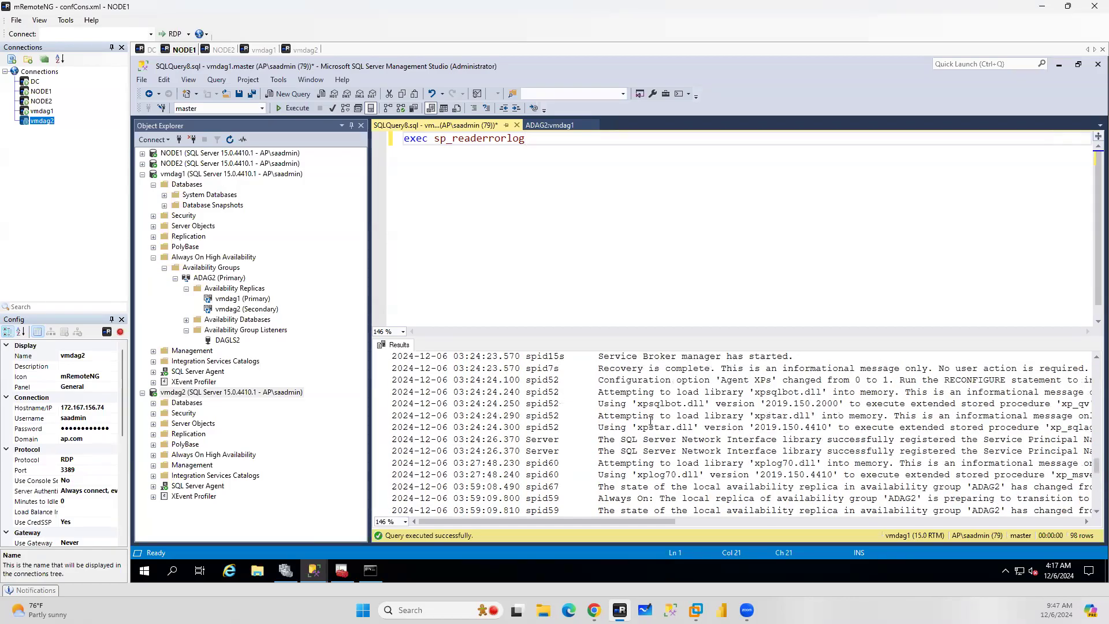
pyautogui.scroll(-10, 651, 420)
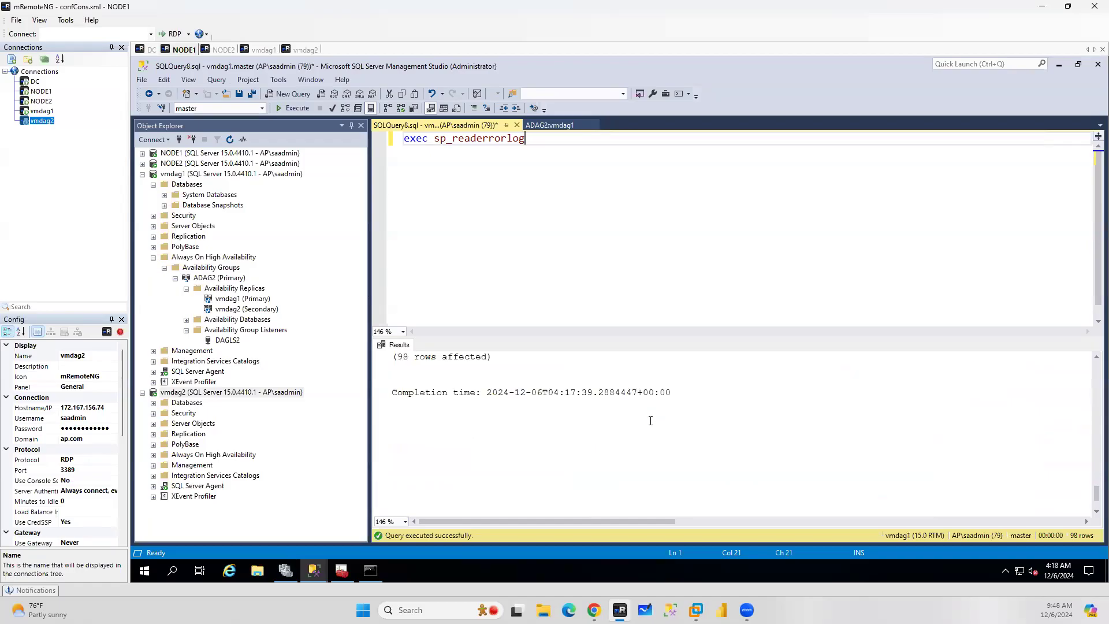
pyautogui.scroll(5, 651, 420)
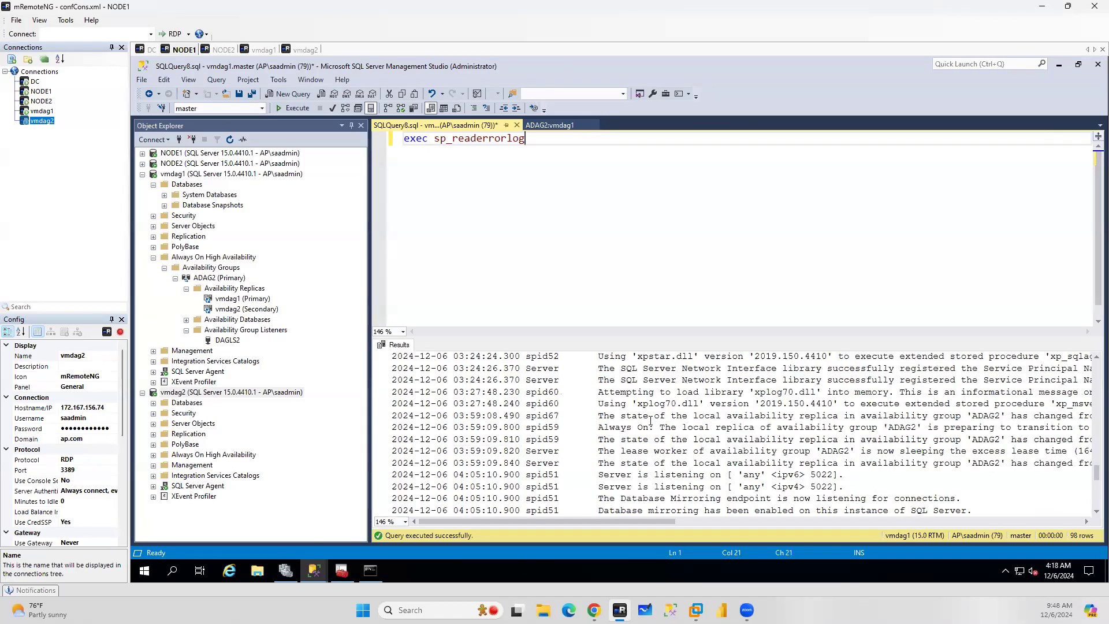
pyautogui.scroll(-2, 651, 420)
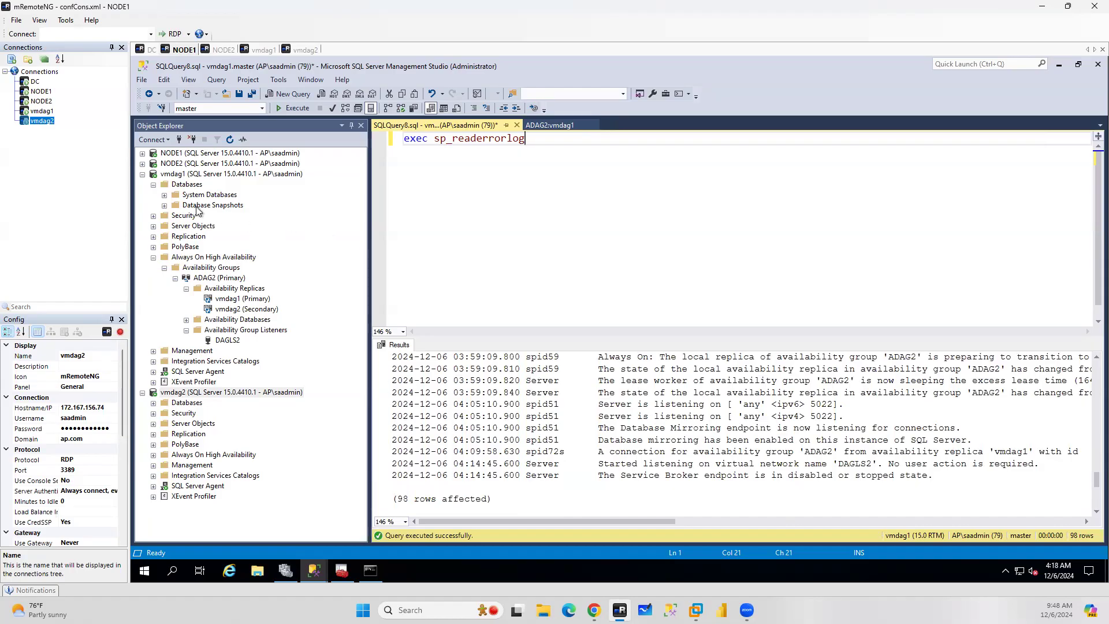
# On vmdag1, grant the NT AUTHORITY\SYSTEM login the sysadmin server role
pyautogui.click(154, 218)
pyautogui.click(164, 226)
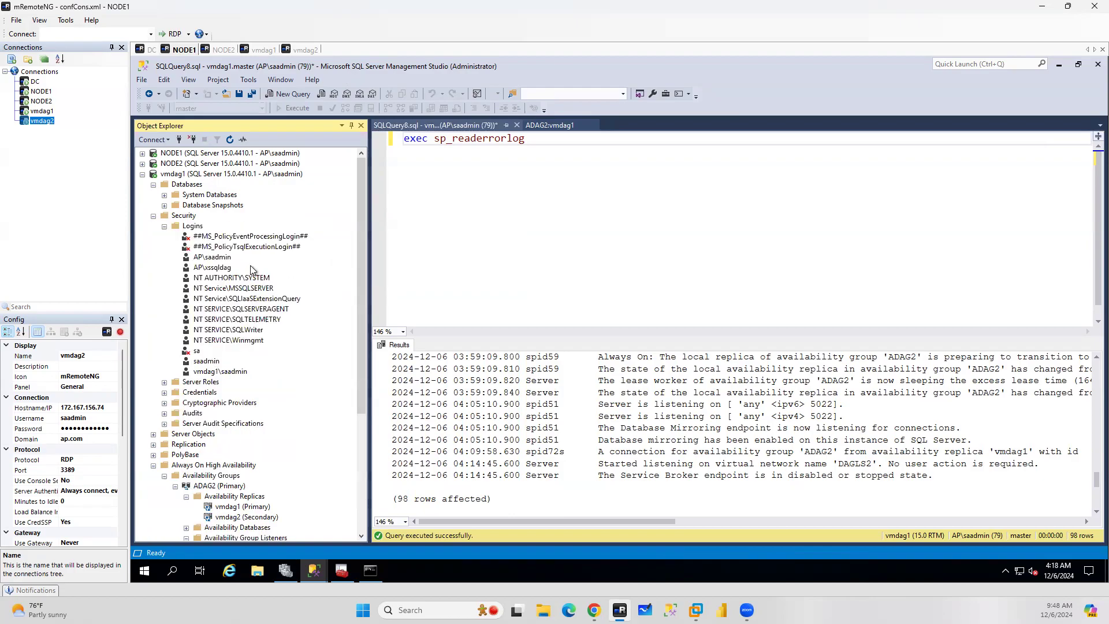
pyautogui.doubleClick(231, 279)
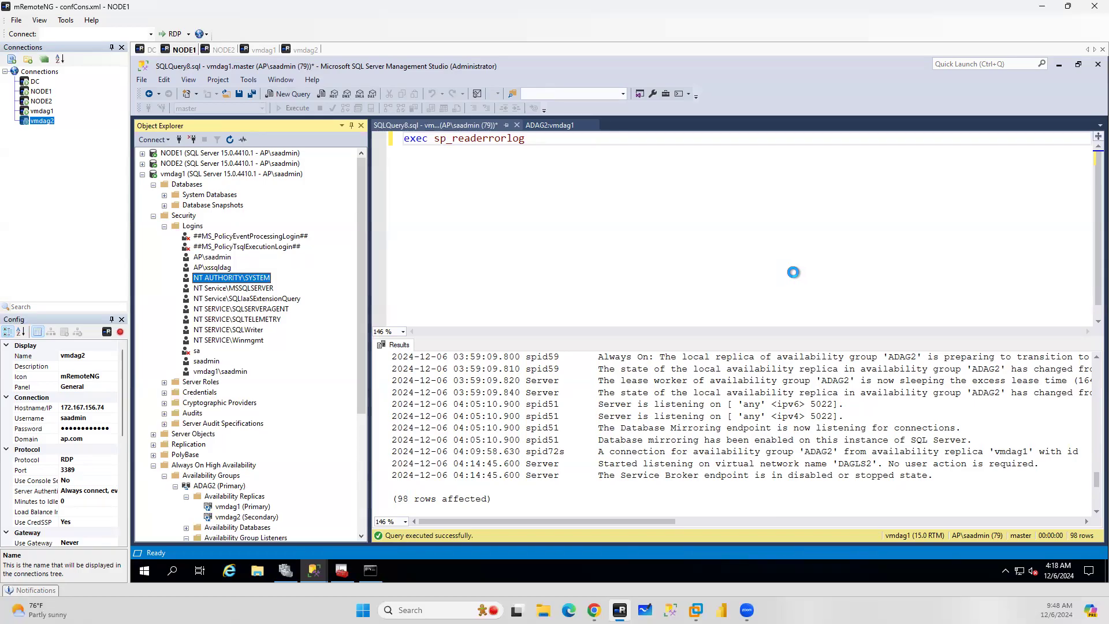
pyautogui.click(450, 158)
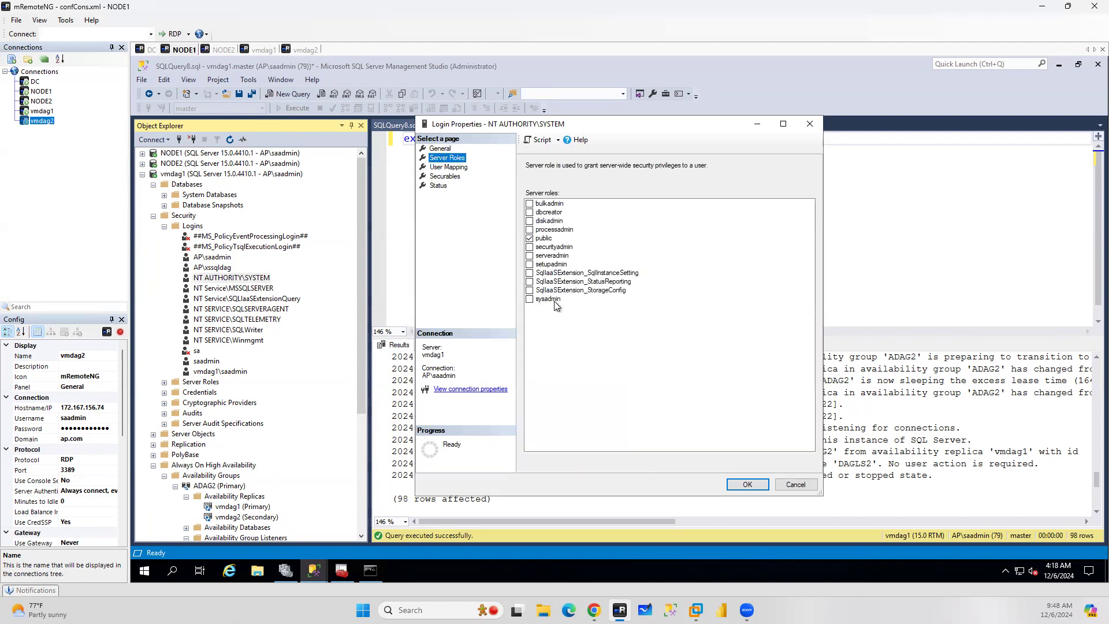
pyautogui.click(529, 299)
pyautogui.click(758, 484)
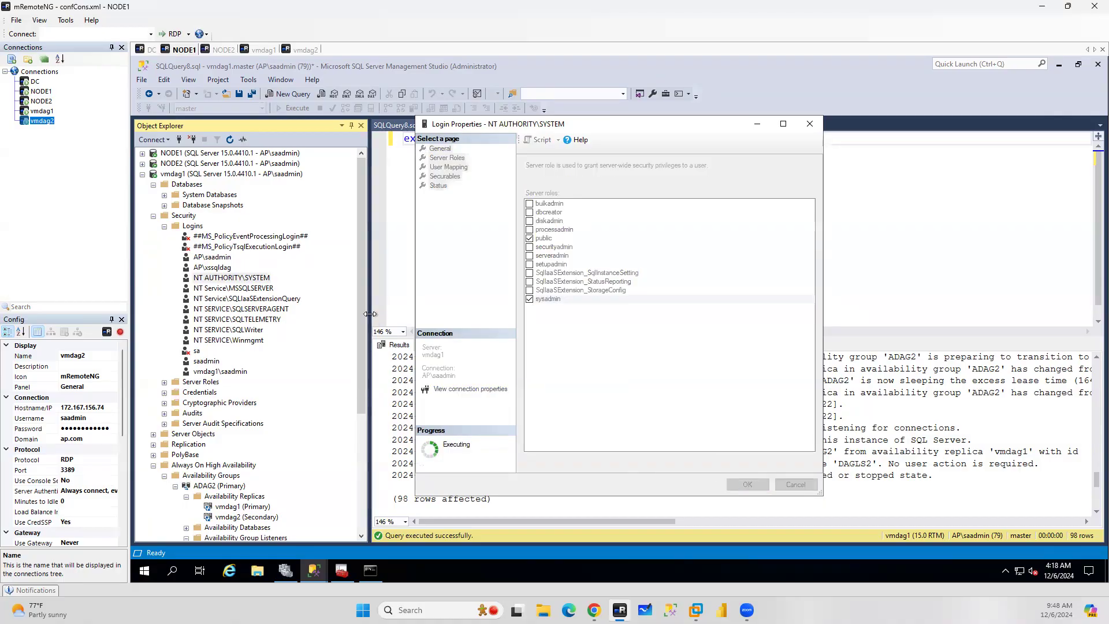
# Open the AP\sssqldag login properties on vmdag1 and close them without changes
pyautogui.click(213, 268)
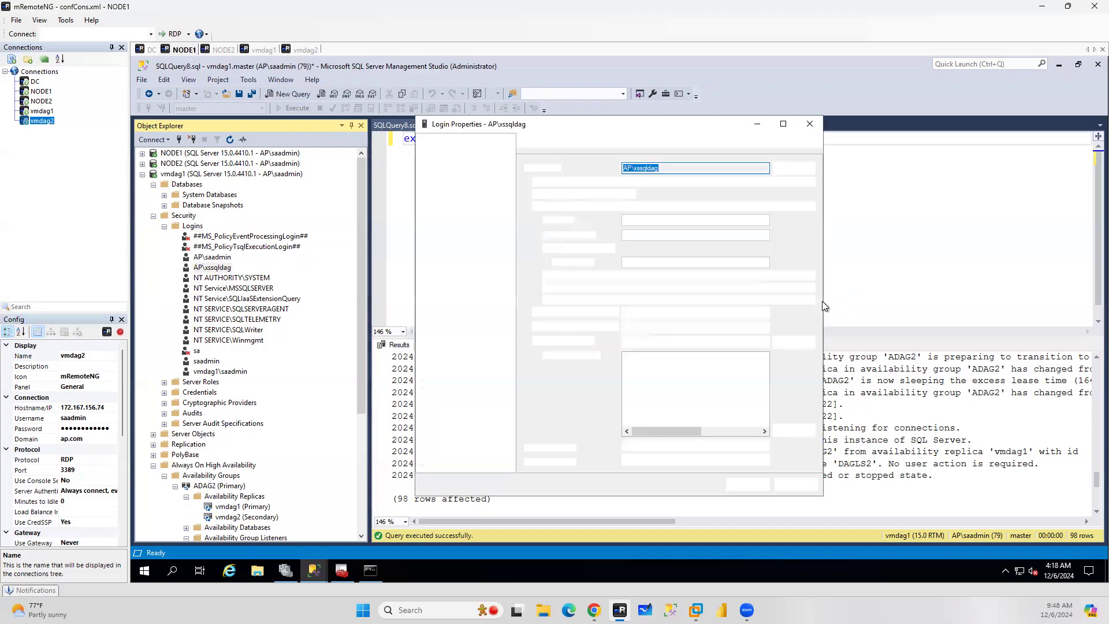
pyautogui.click(809, 484)
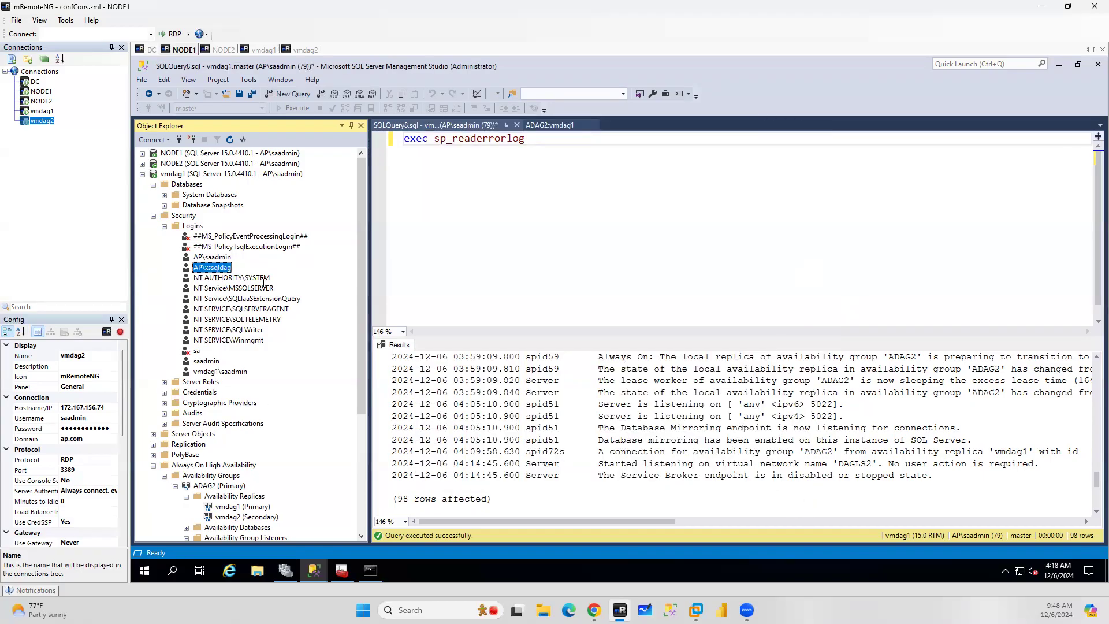
# Expand vmdag2's Security logins and open the AP\sssqldag login properties
pyautogui.click(143, 175)
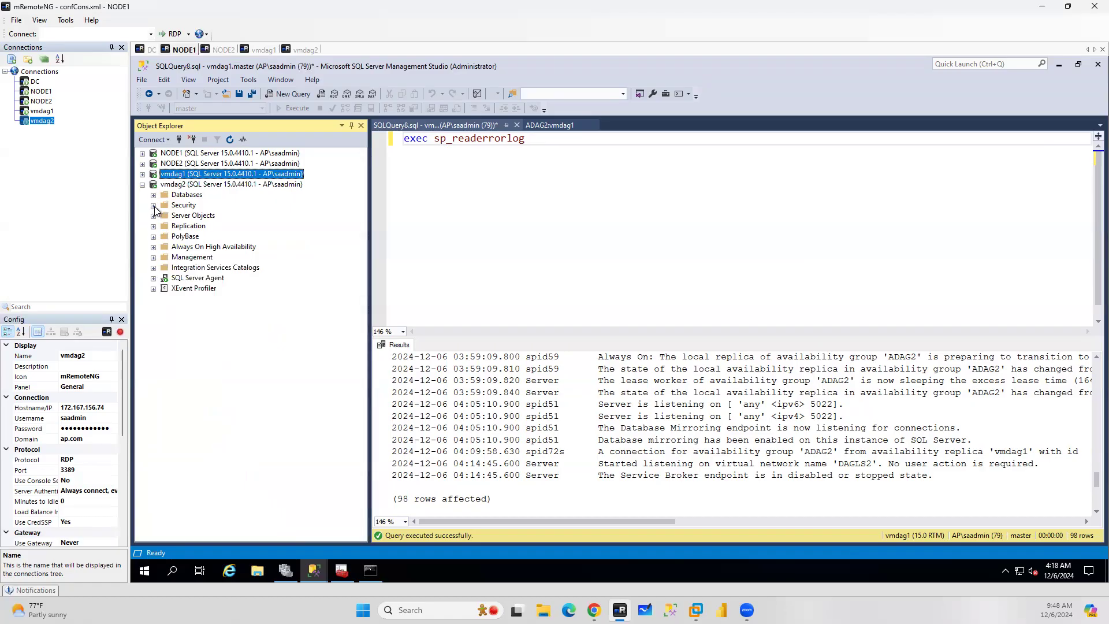
pyautogui.click(154, 206)
pyautogui.click(164, 217)
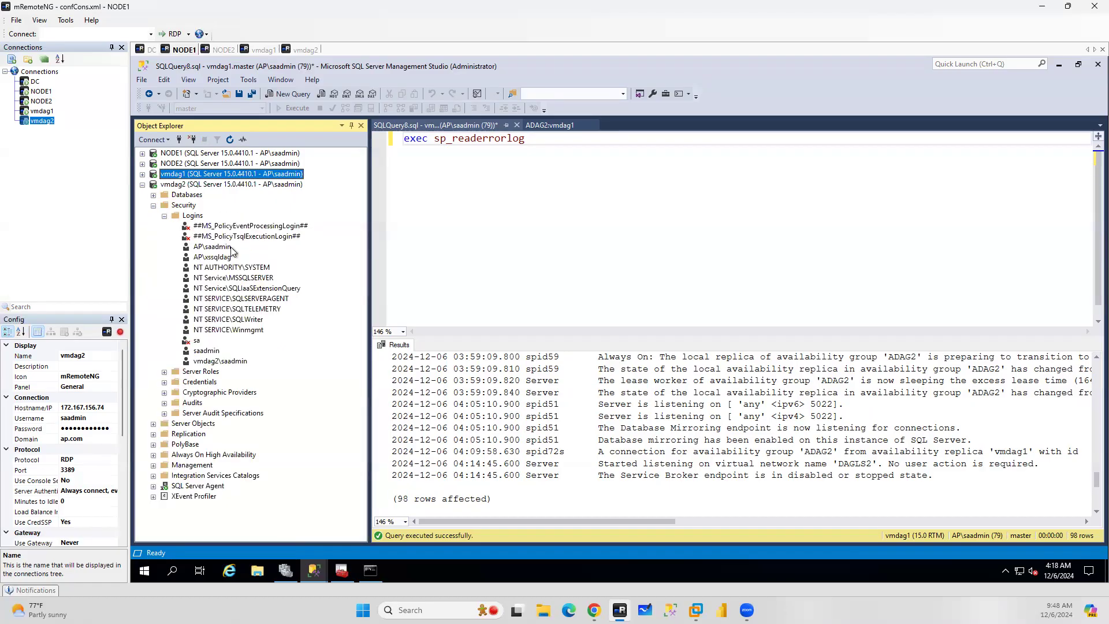
pyautogui.doubleClick(213, 258)
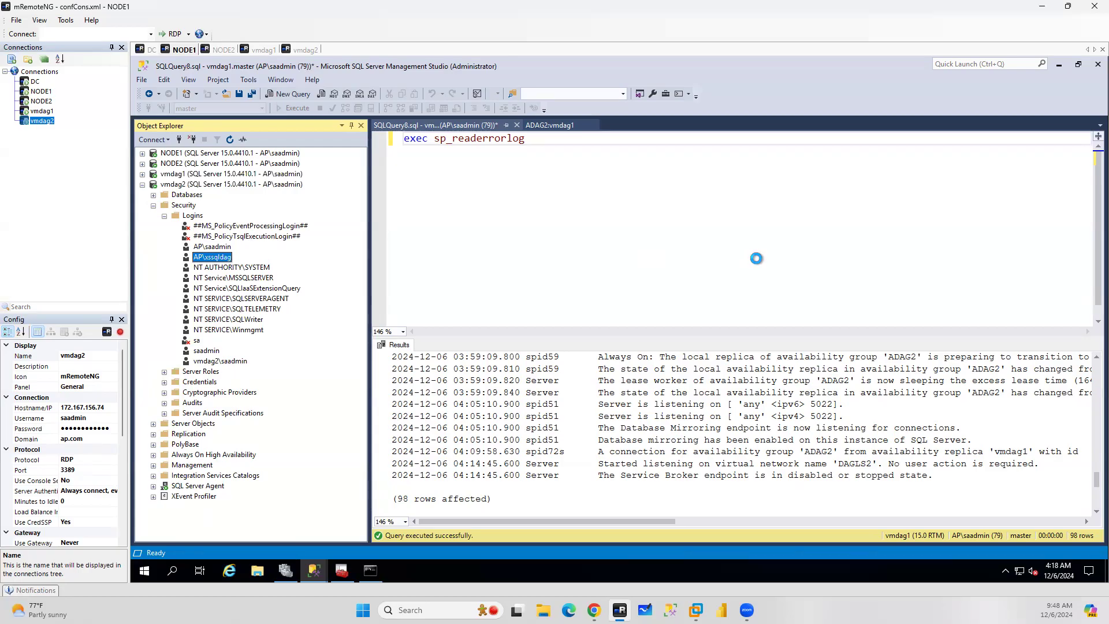
pyautogui.click(257, 50)
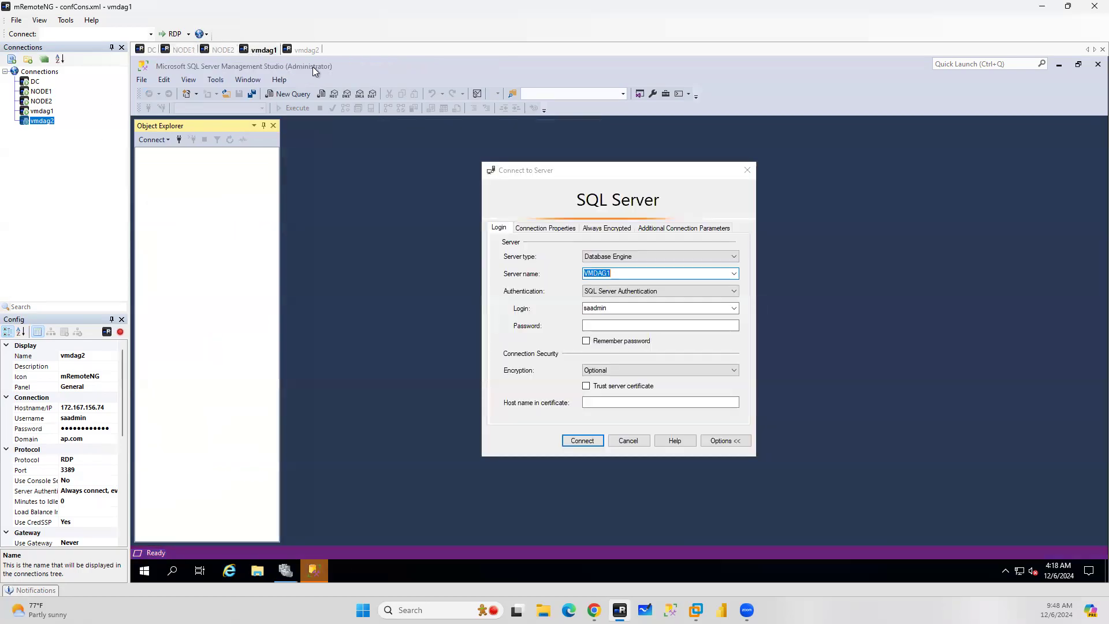
pyautogui.click(279, 573)
pyautogui.click(279, 573)
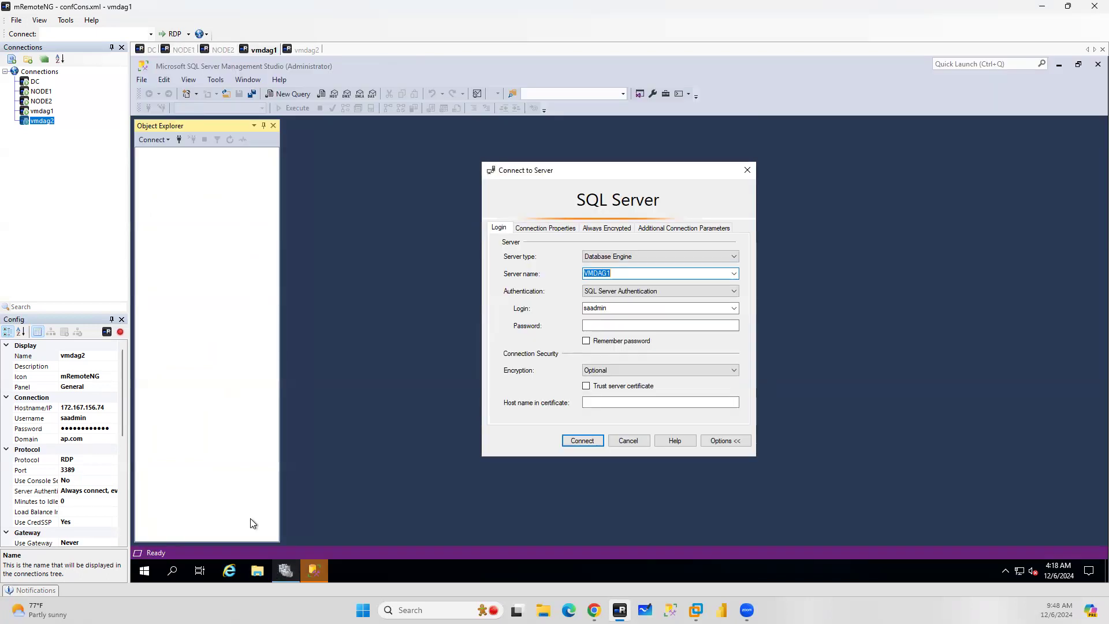
pyautogui.click(176, 50)
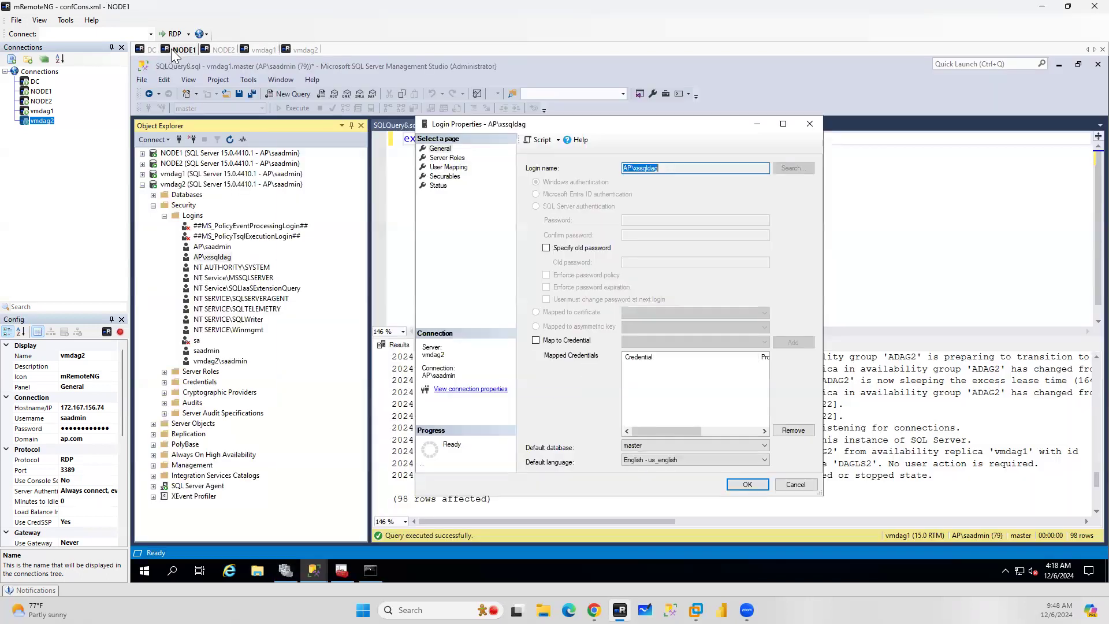
# Grant the AP\sssqldag login on vmdag2 the sysadmin server role
pyautogui.click(455, 158)
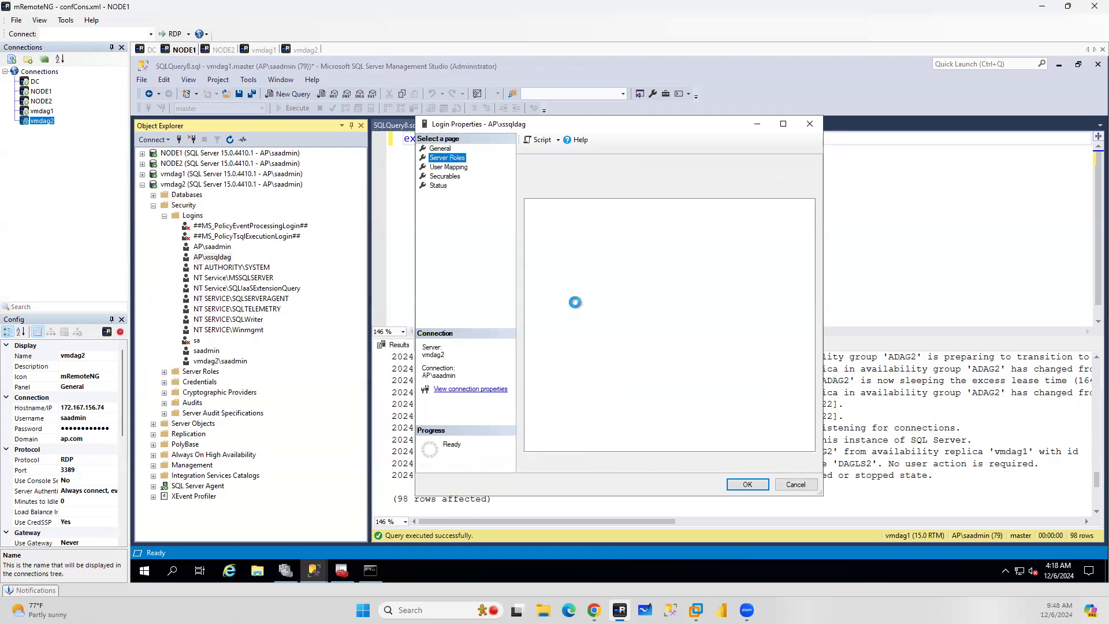
pyautogui.click(530, 299)
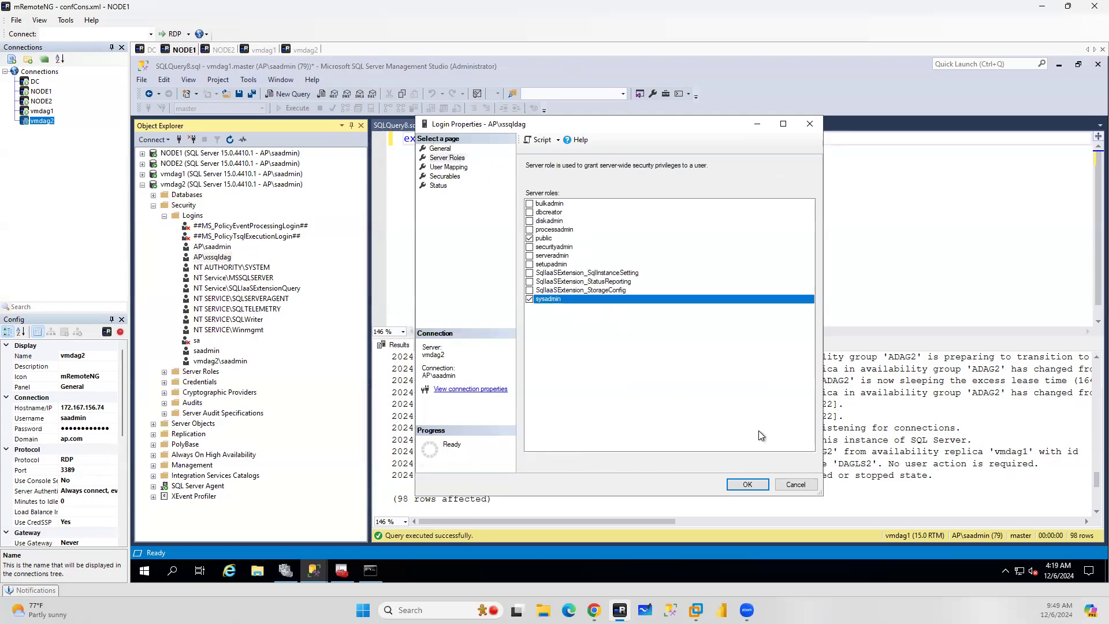
pyautogui.click(747, 483)
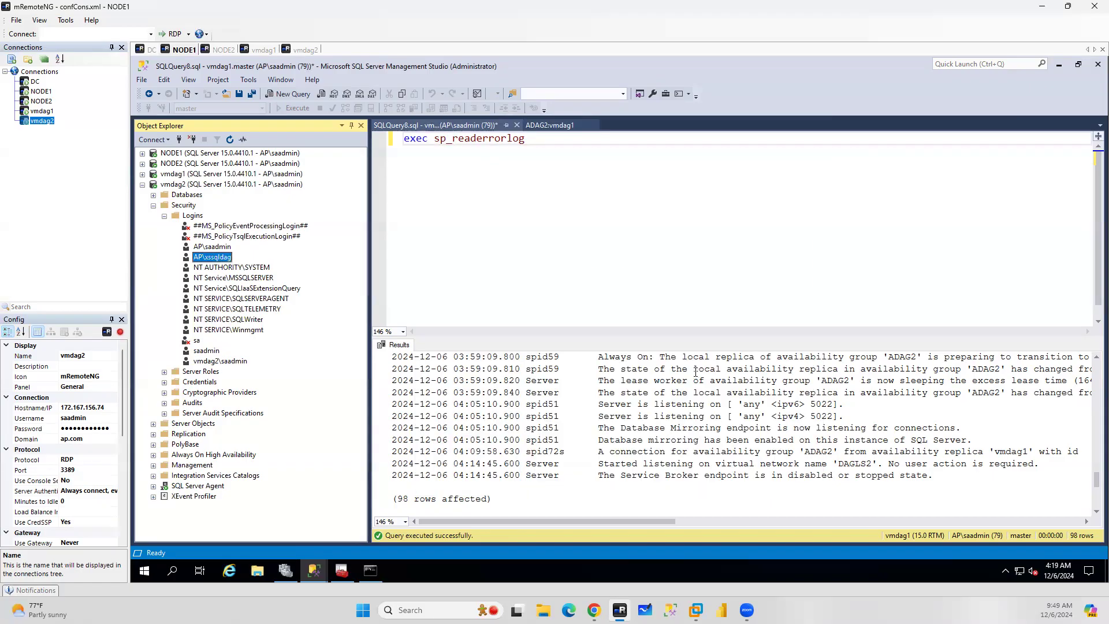
# Return to the ADAG2 dashboard and recheck the AP\sssqldag login's server roles on vmdag2
pyautogui.click(197, 174)
pyautogui.click(230, 140)
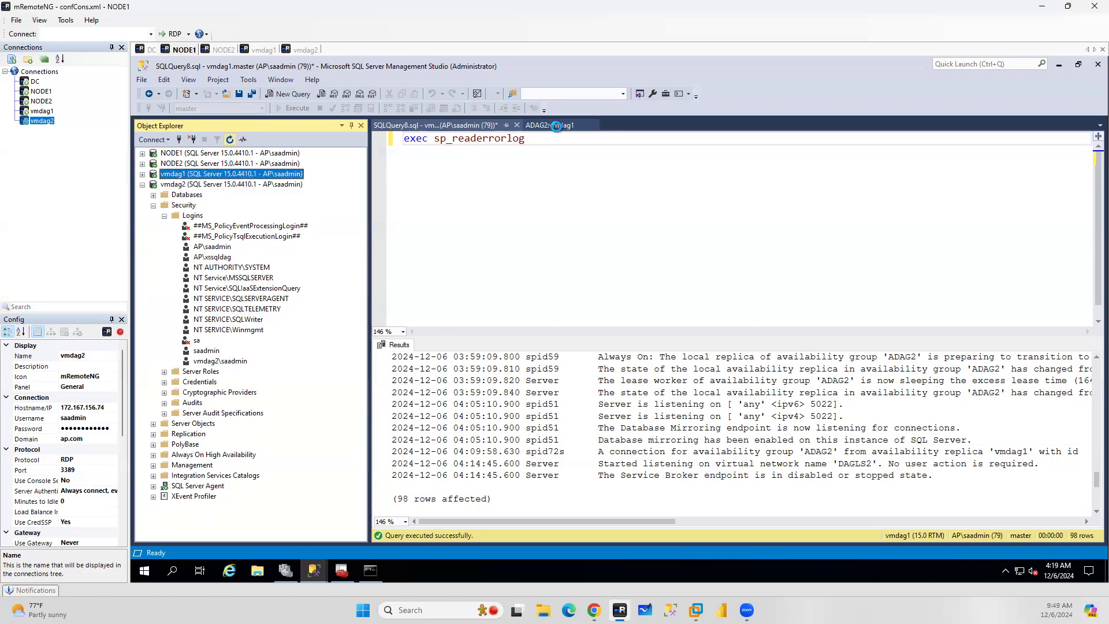
pyautogui.click(556, 126)
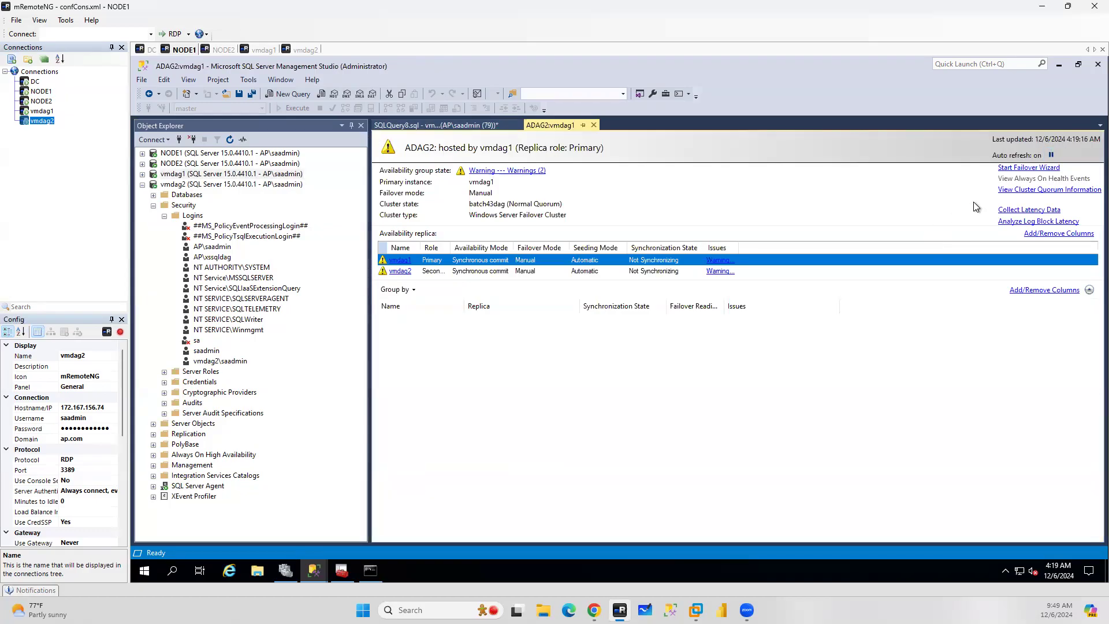
pyautogui.click(212, 257)
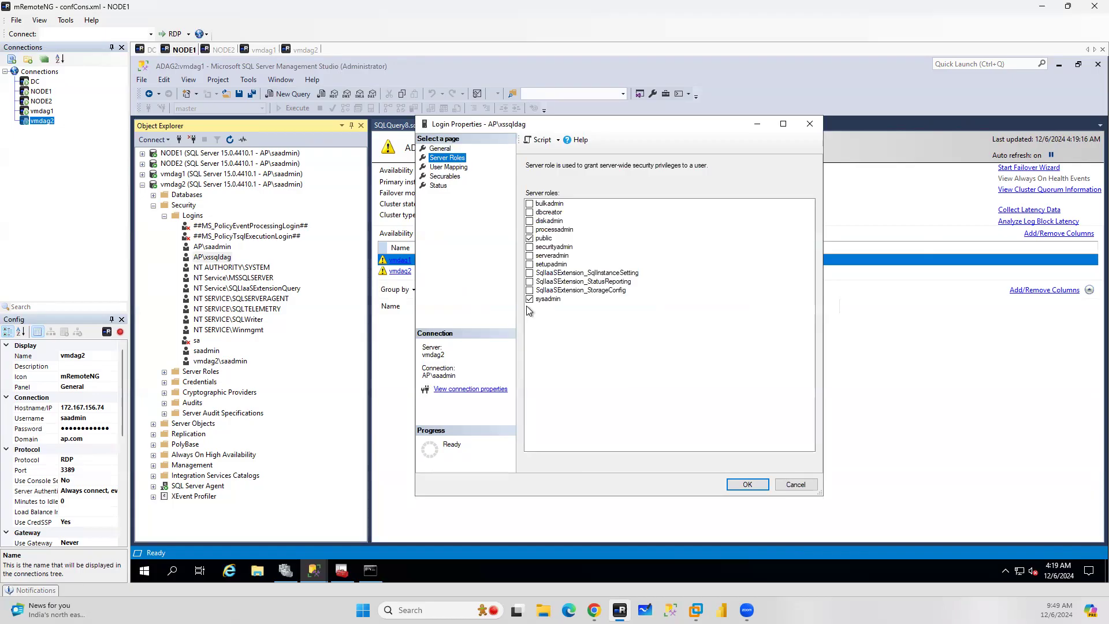
pyautogui.click(796, 485)
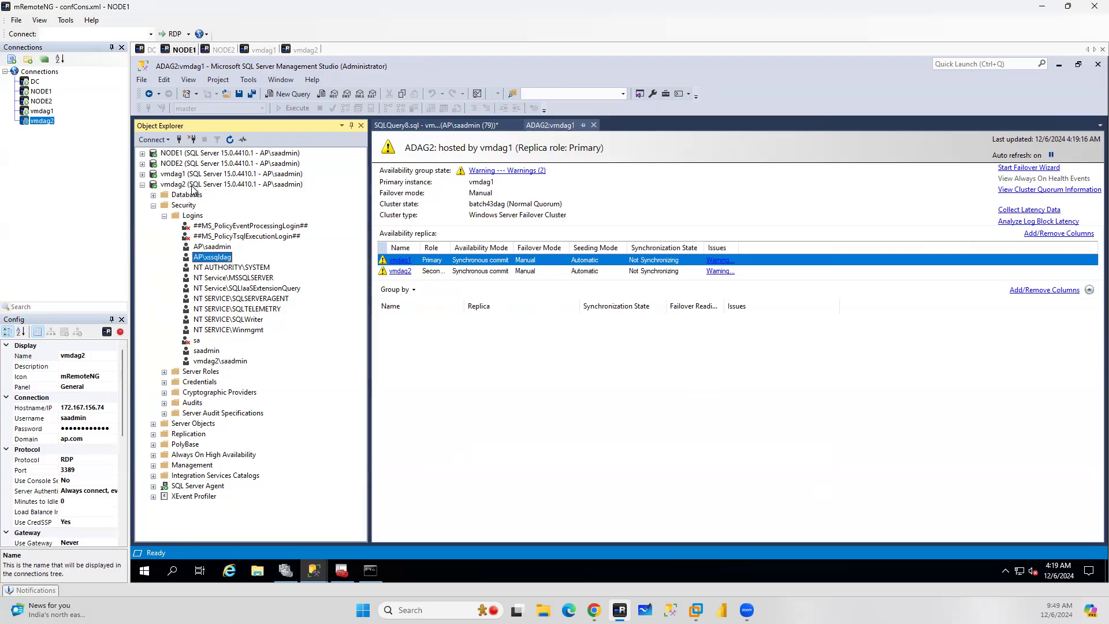
# Grant the NT AUTHORITY\SYSTEM login on vmdag2 the sysadmin server role
pyautogui.click(143, 174)
pyautogui.click(243, 268)
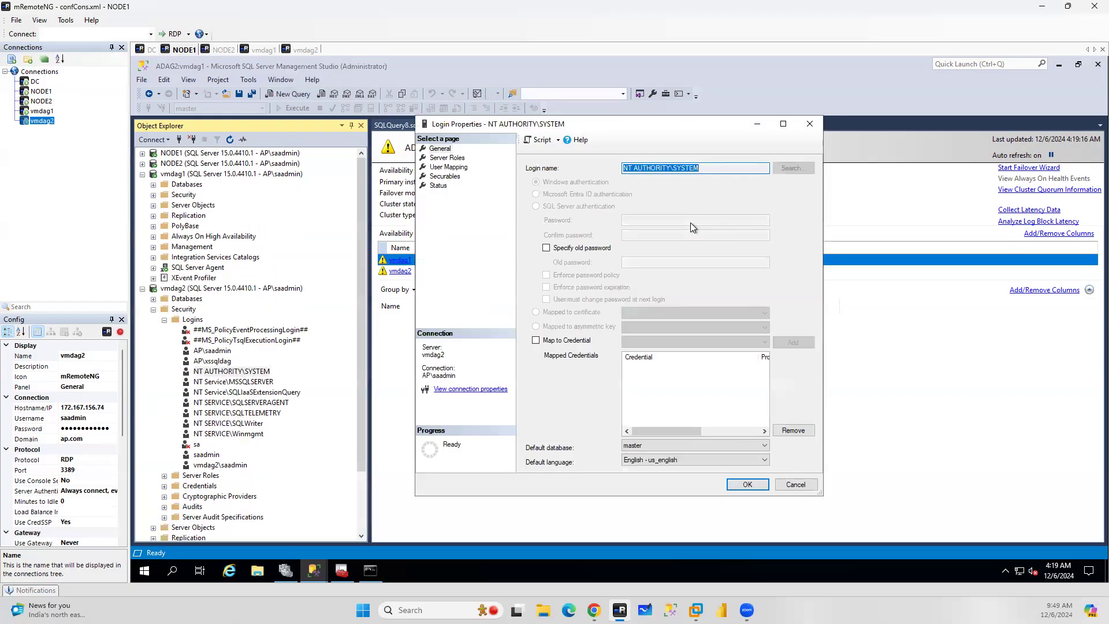
pyautogui.click(448, 158)
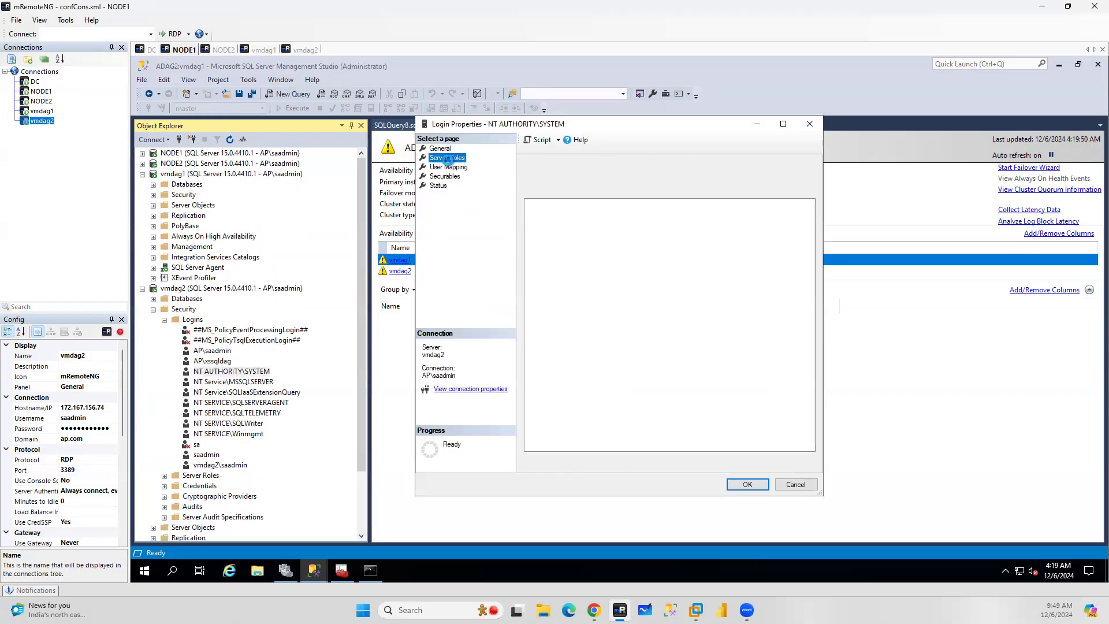
pyautogui.click(543, 300)
pyautogui.click(746, 485)
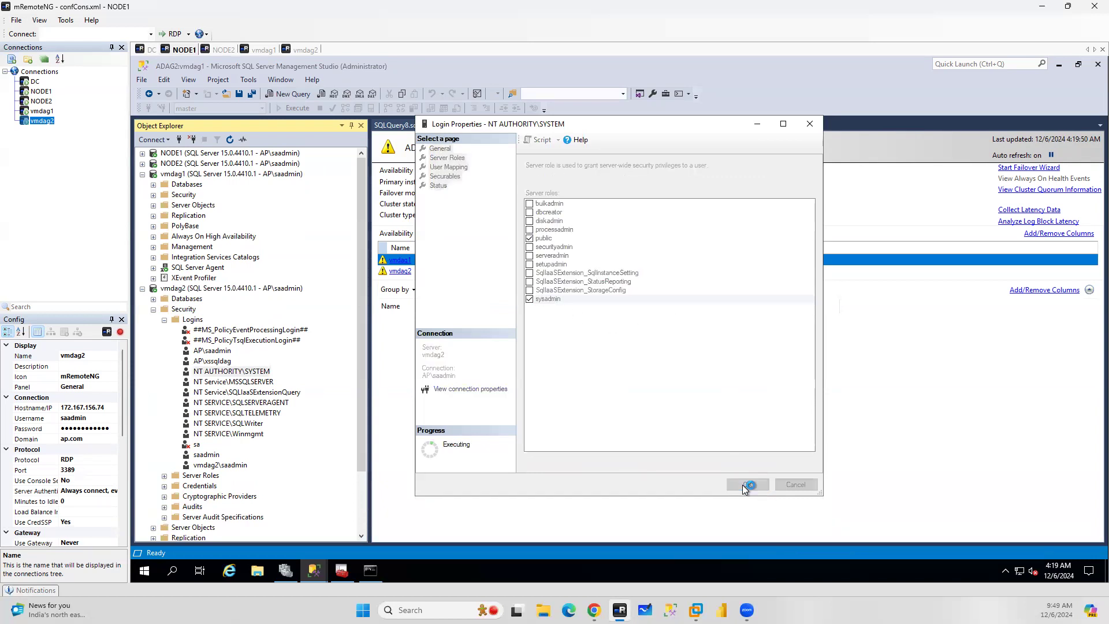
# Expand vmdag1's Security logins and grant the AP\sssqldag login the sysadmin server role
pyautogui.click(154, 195)
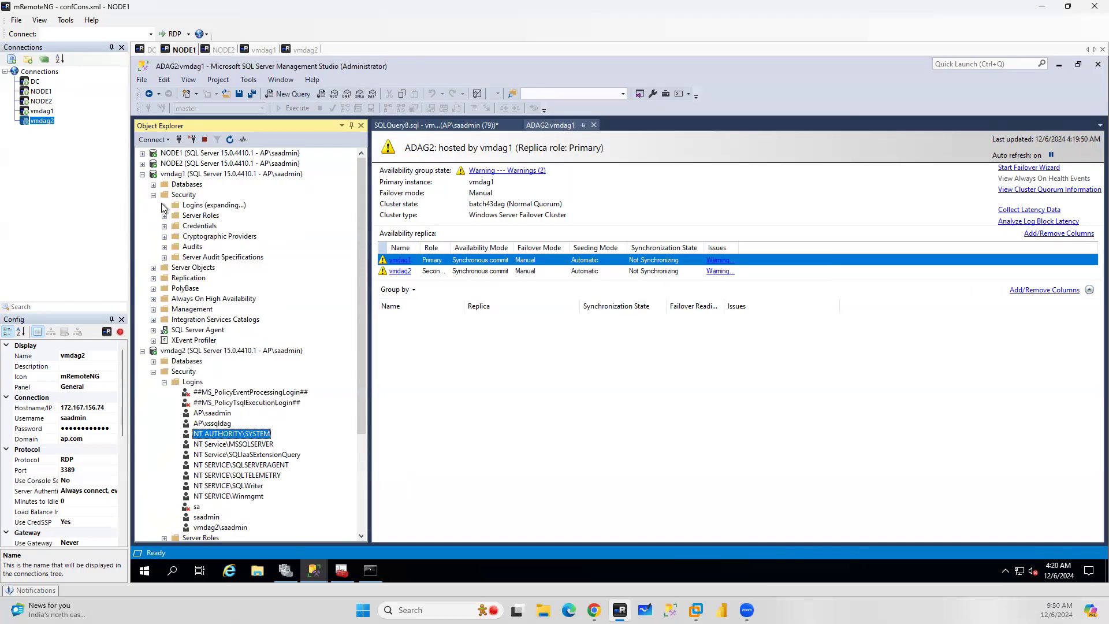
pyautogui.click(165, 205)
pyautogui.click(212, 247)
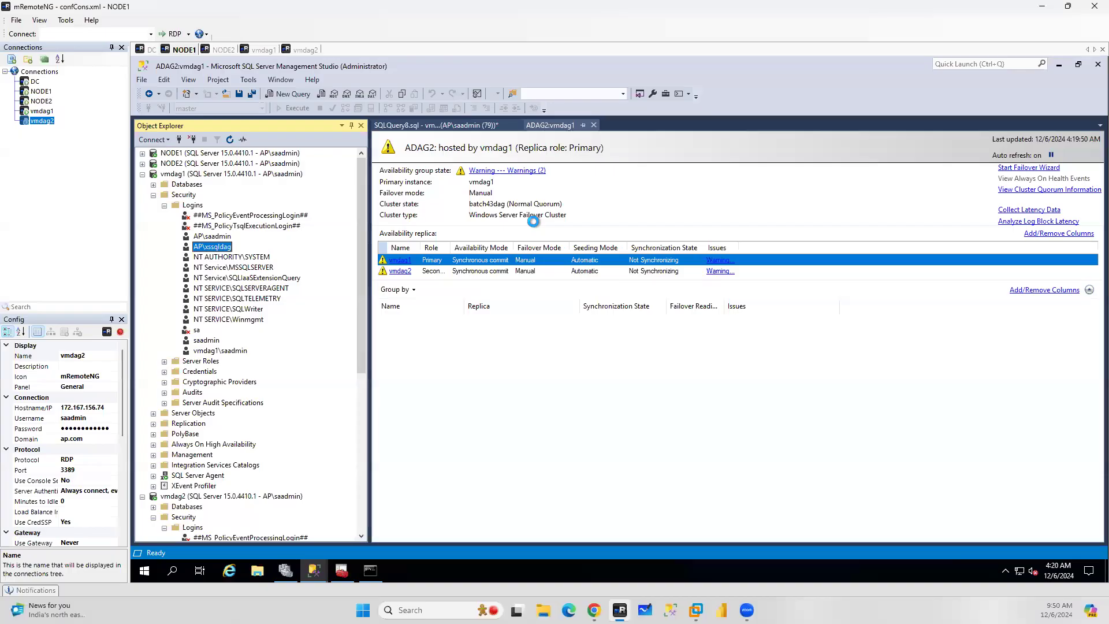
pyautogui.click(442, 158)
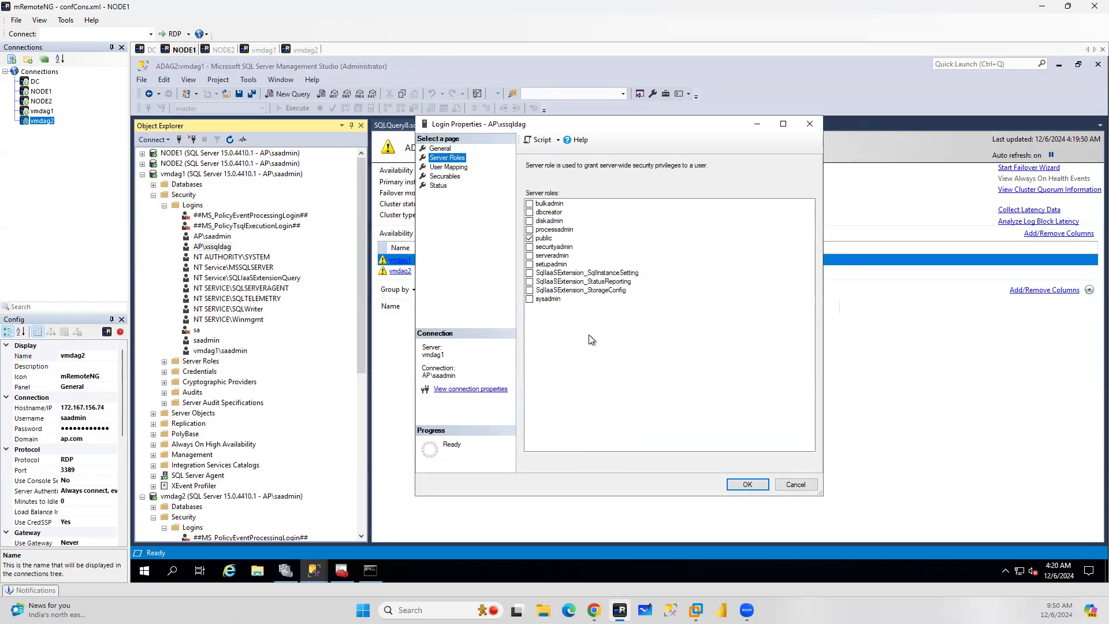
pyautogui.click(538, 301)
pyautogui.click(745, 485)
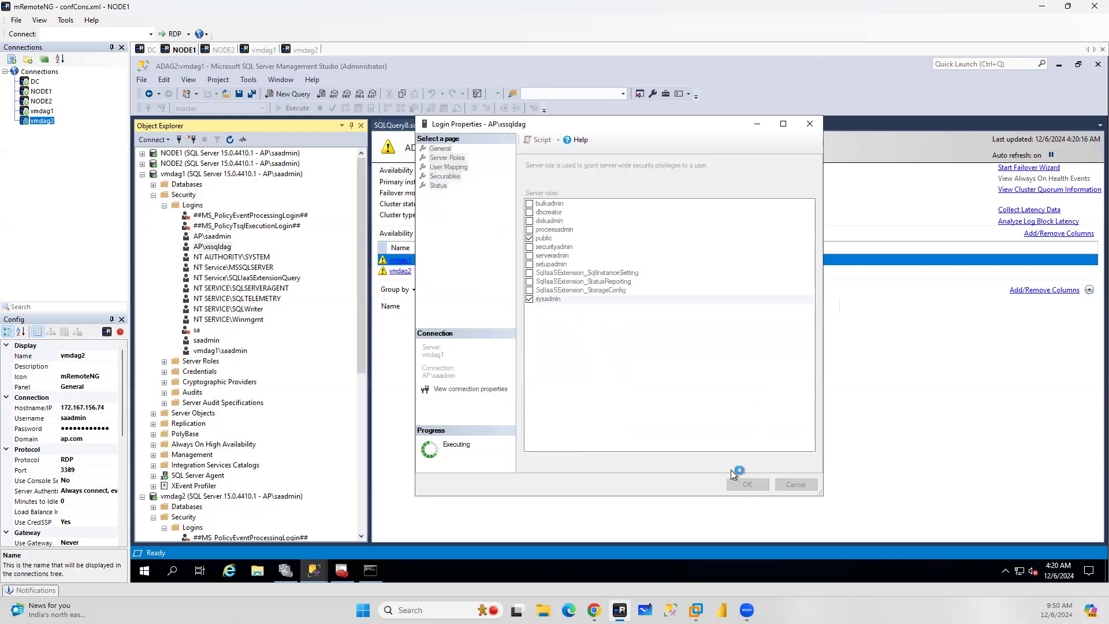
# Toggle the ADAG2 dashboard's auto refresh and close the dashboard
pyautogui.click(1051, 156)
pyautogui.click(1051, 156)
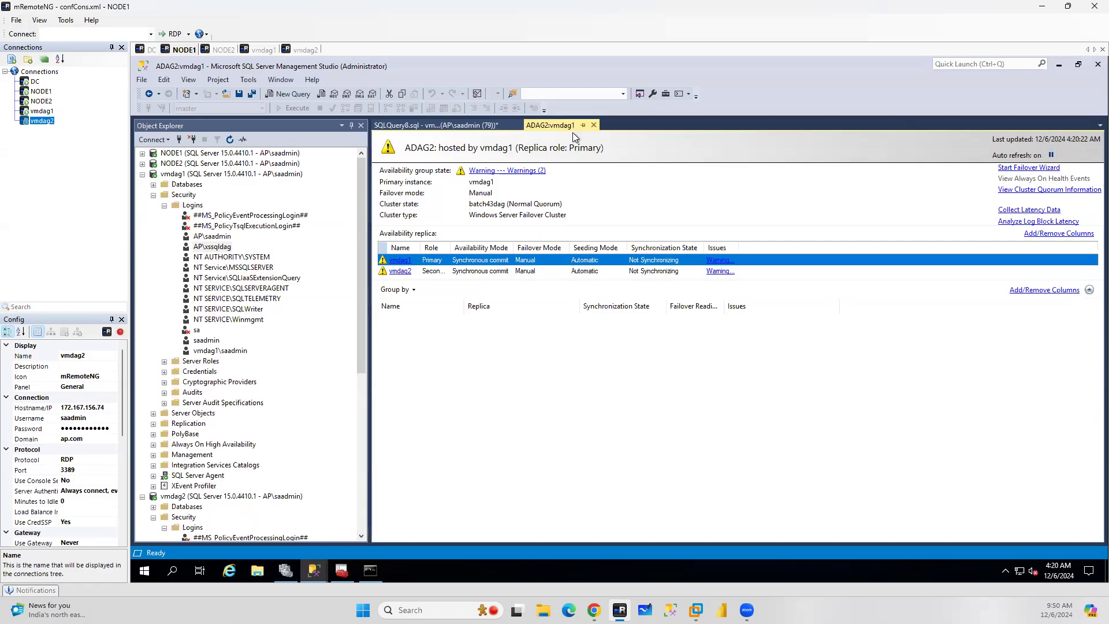
pyautogui.click(594, 125)
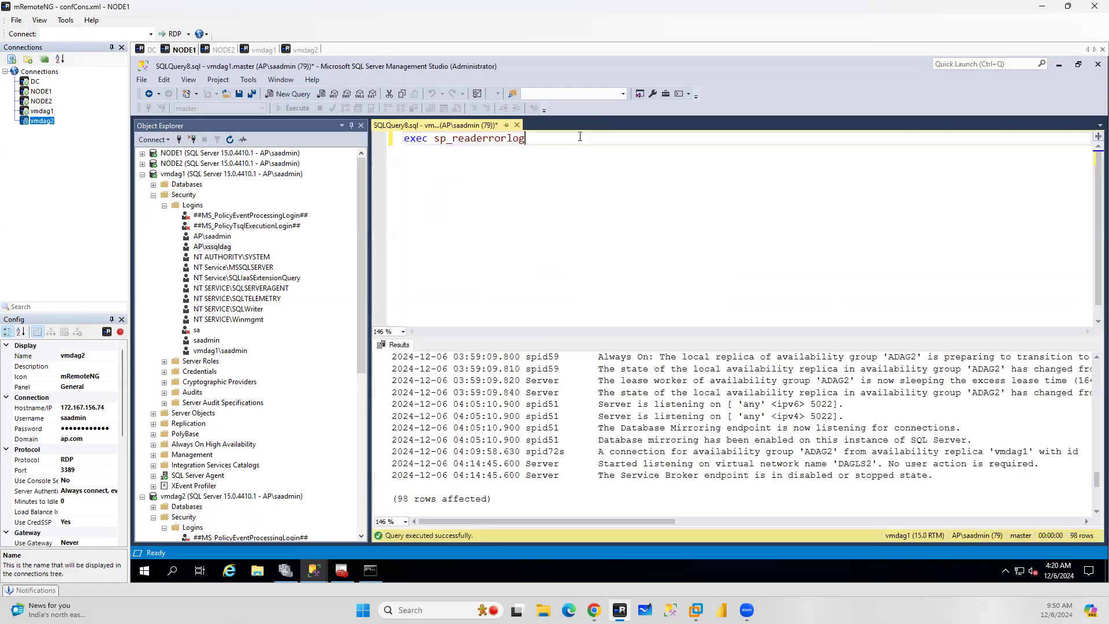
# Close the query window without saving and refresh vmdag1 in Object Explorer
pyautogui.click(517, 125)
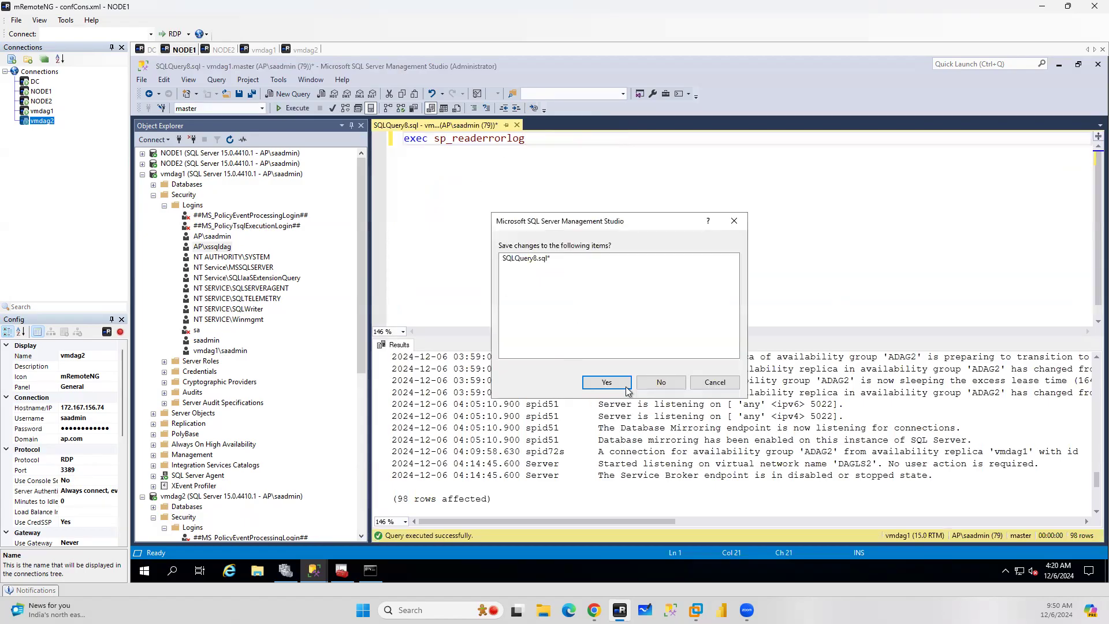
pyautogui.click(660, 377)
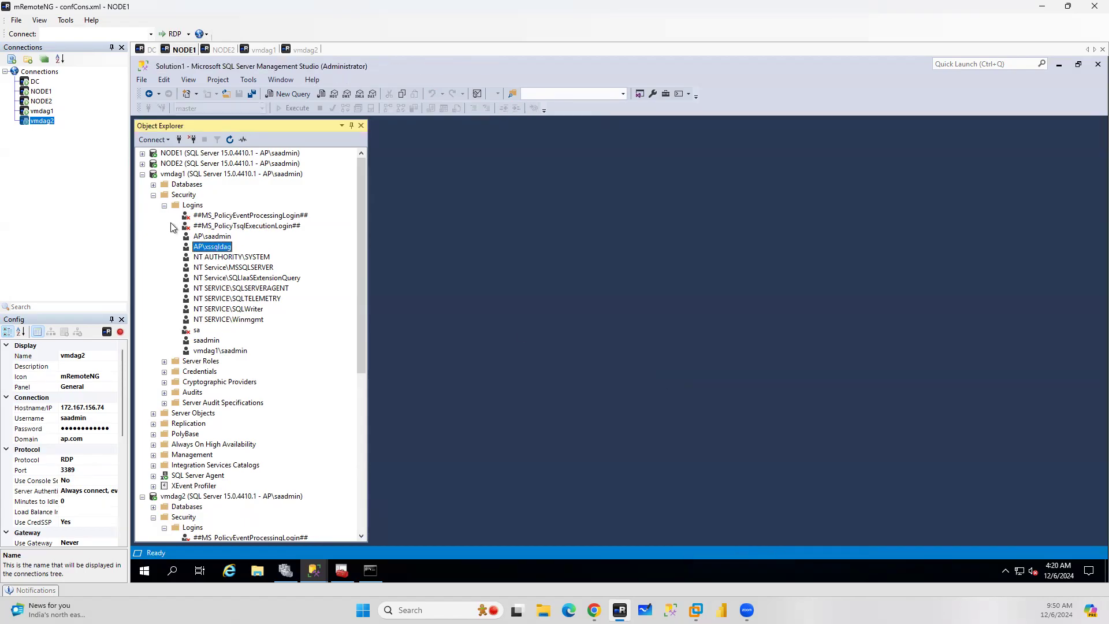
pyautogui.click(198, 174)
pyautogui.click(229, 140)
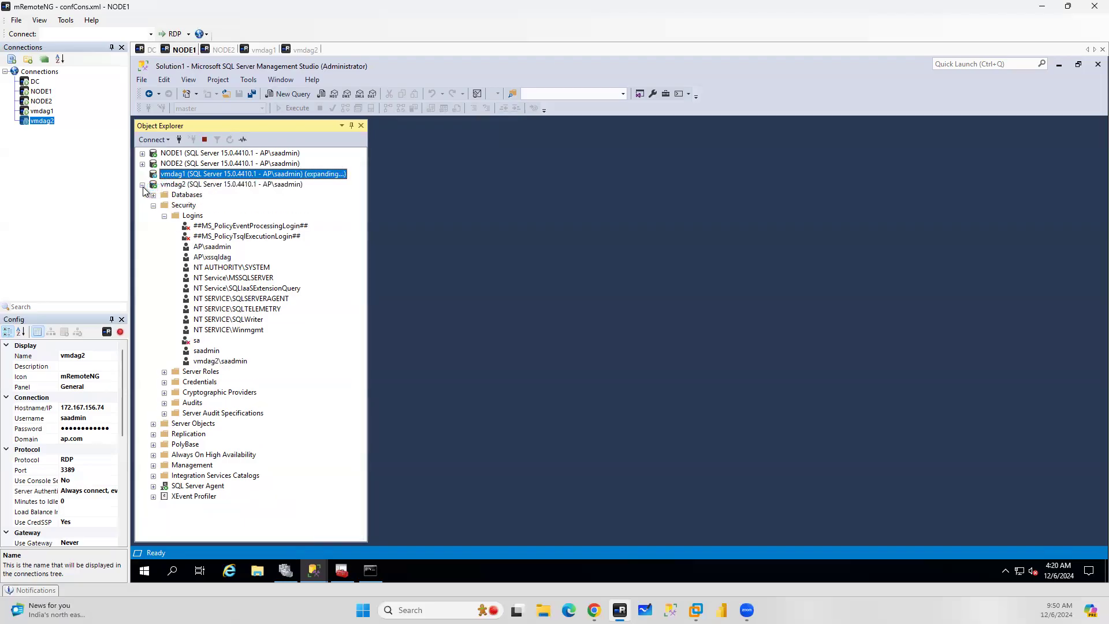
pyautogui.click(142, 184)
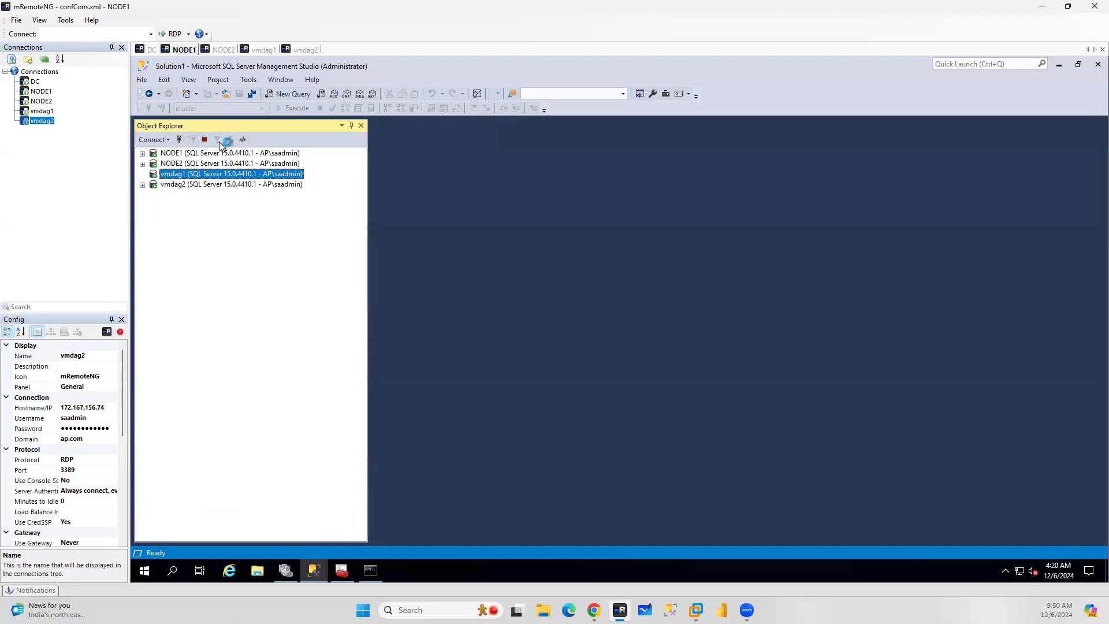
pyautogui.click(209, 184)
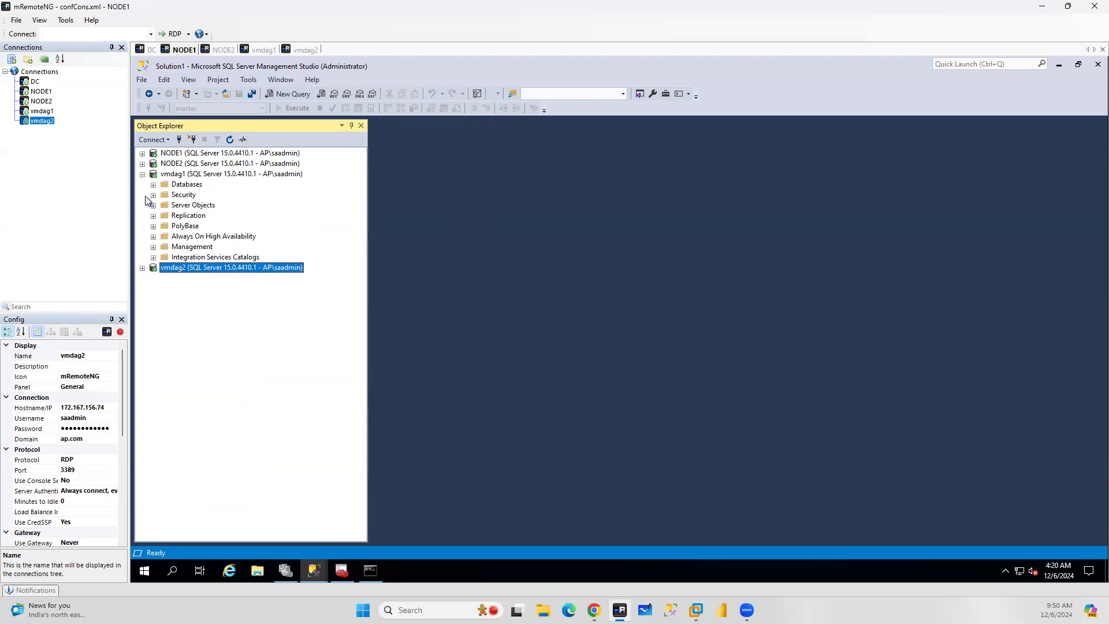
# Expand the availability replicas of ADAG2 on vmdag1 and ADAG1 on NODE1
pyautogui.click(154, 238)
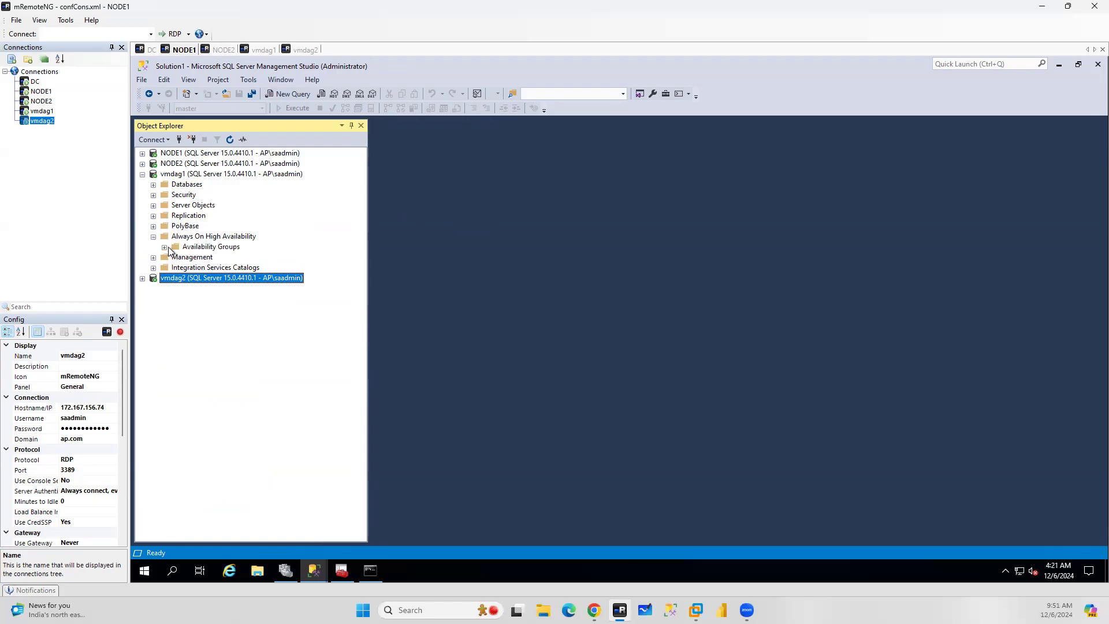
pyautogui.click(164, 248)
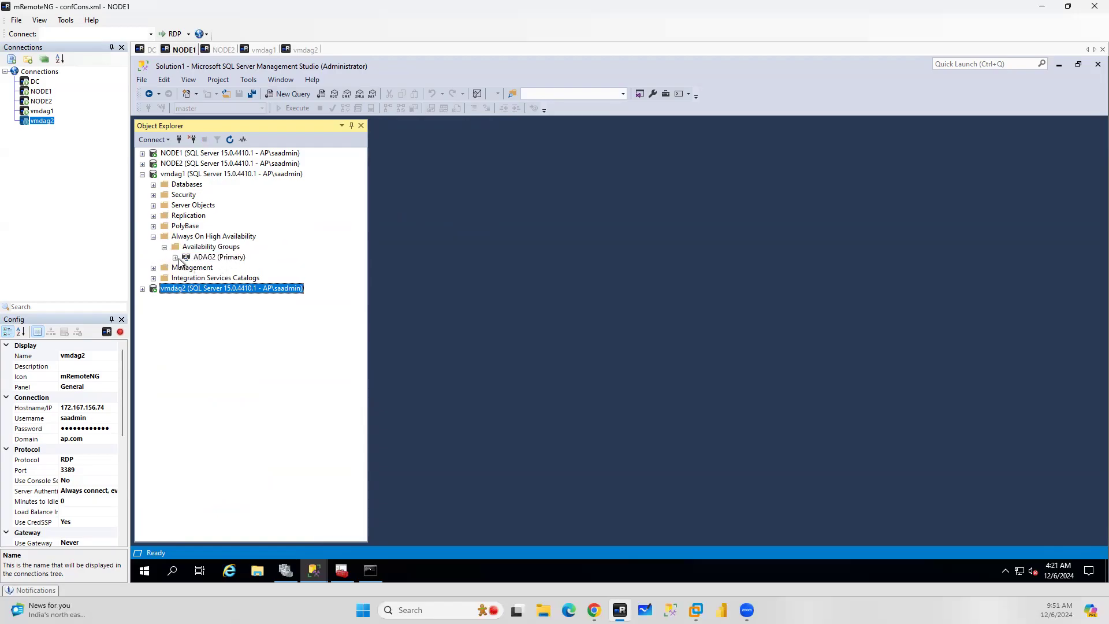
pyautogui.click(176, 259)
pyautogui.click(186, 268)
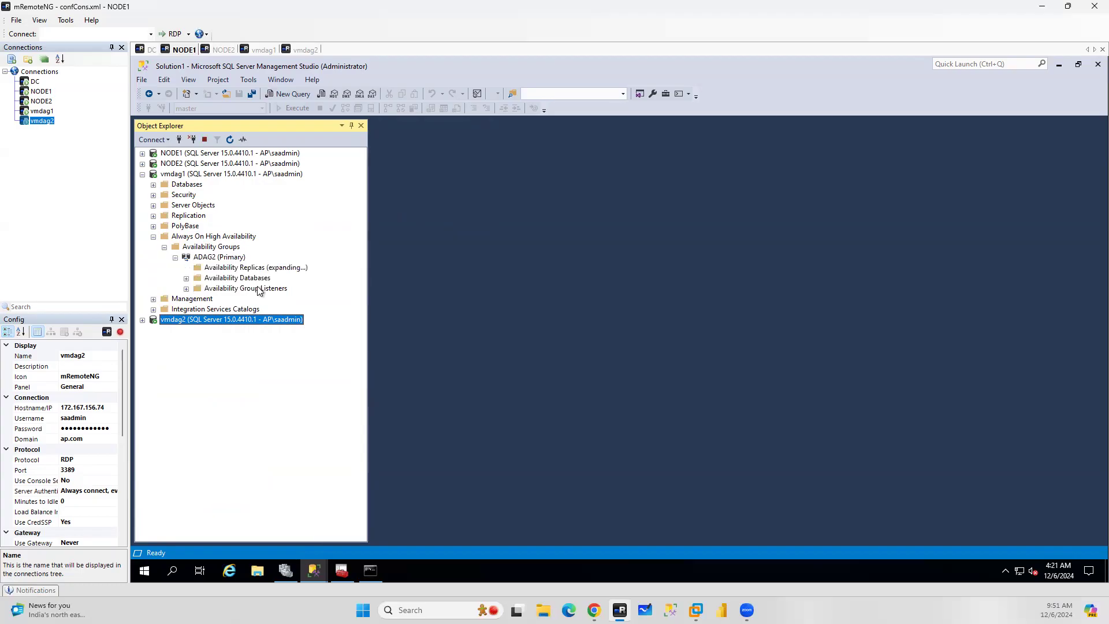
pyautogui.click(143, 154)
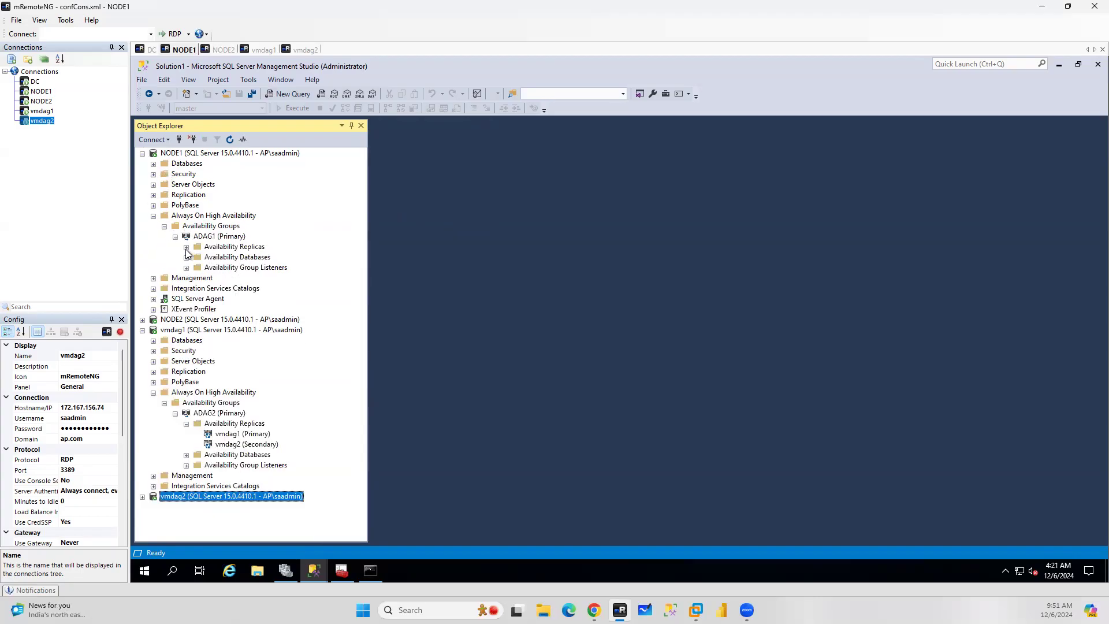
pyautogui.click(186, 248)
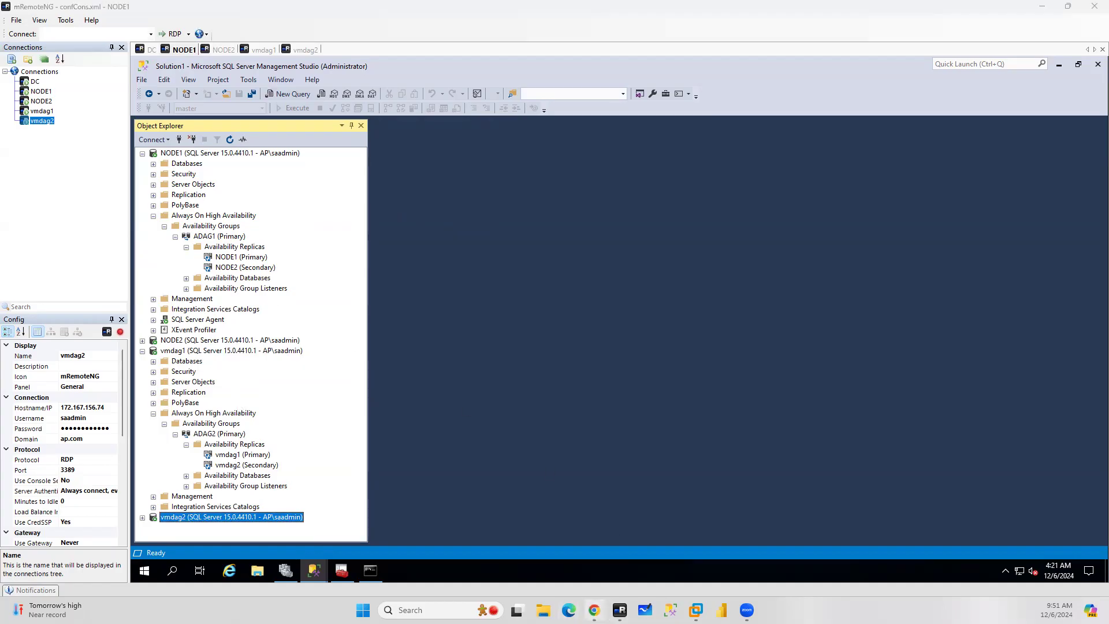
# Switch to the browser and copy the distributed availability group creation T-SQL from the documentation page
pyautogui.click(595, 610)
pyautogui.click(481, 11)
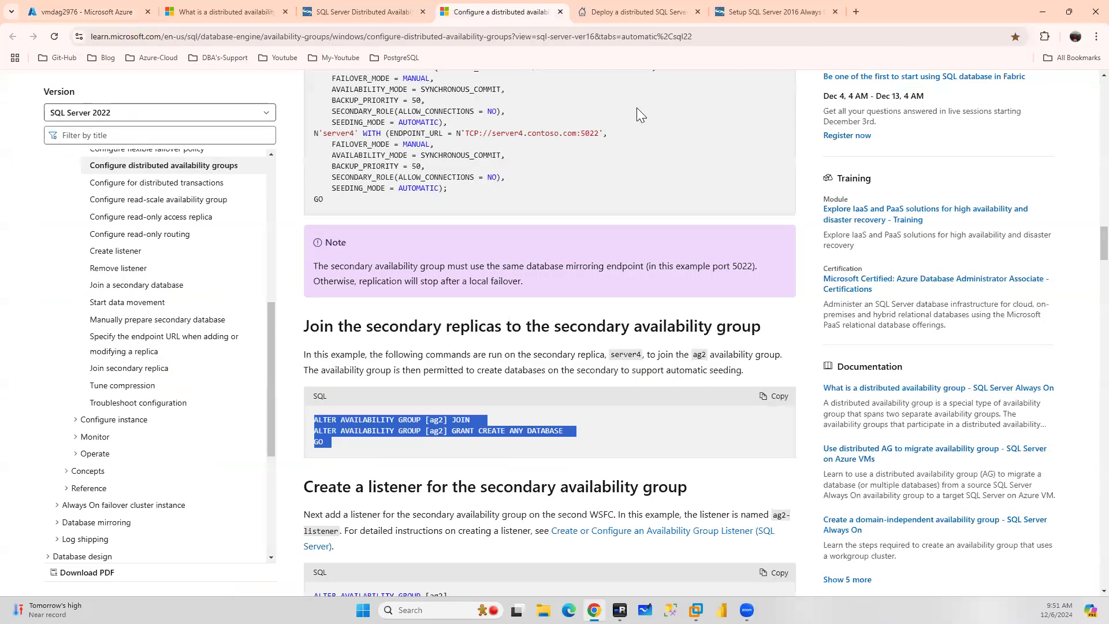
pyautogui.scroll(-4, 661, 261)
pyautogui.scroll(-2, 661, 261)
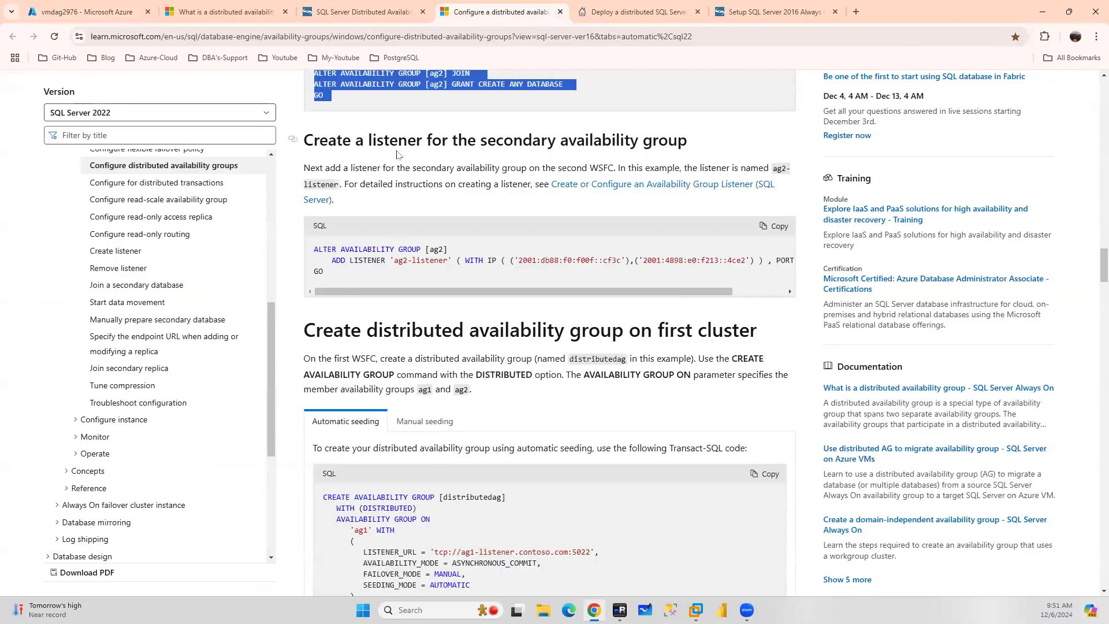
pyautogui.scroll(6, 395, 158)
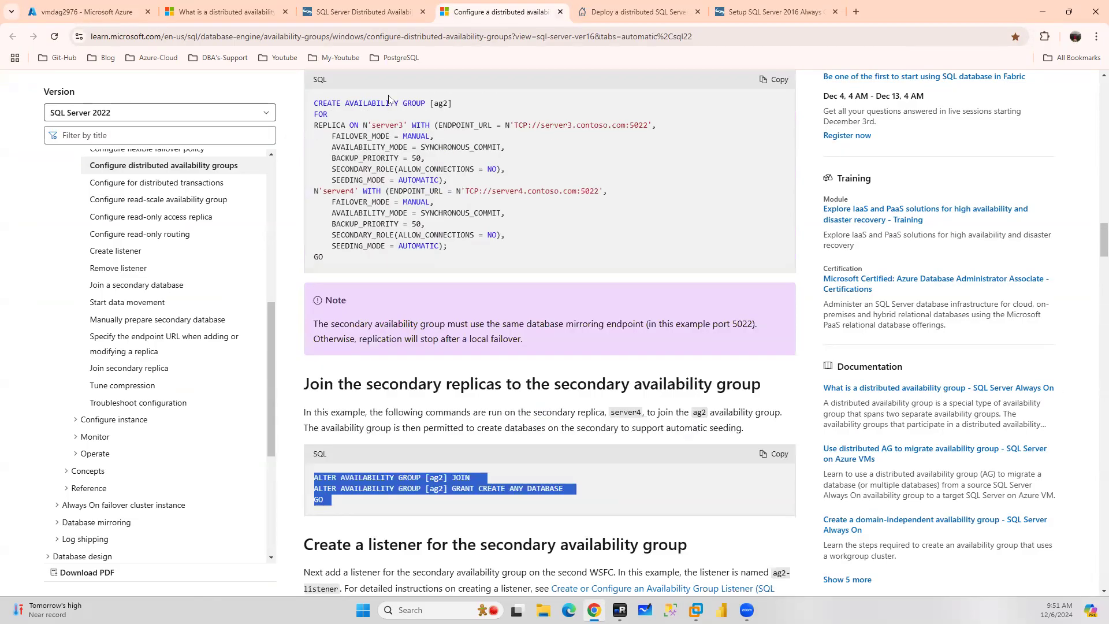
pyautogui.scroll(-2, 409, 168)
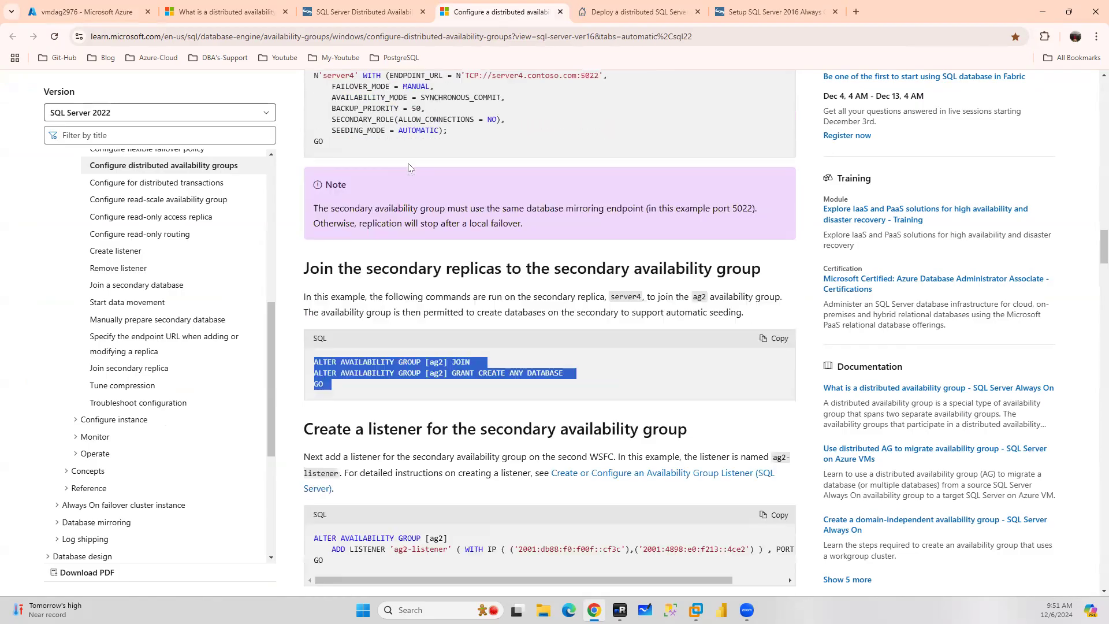
pyautogui.scroll(-3, 524, 324)
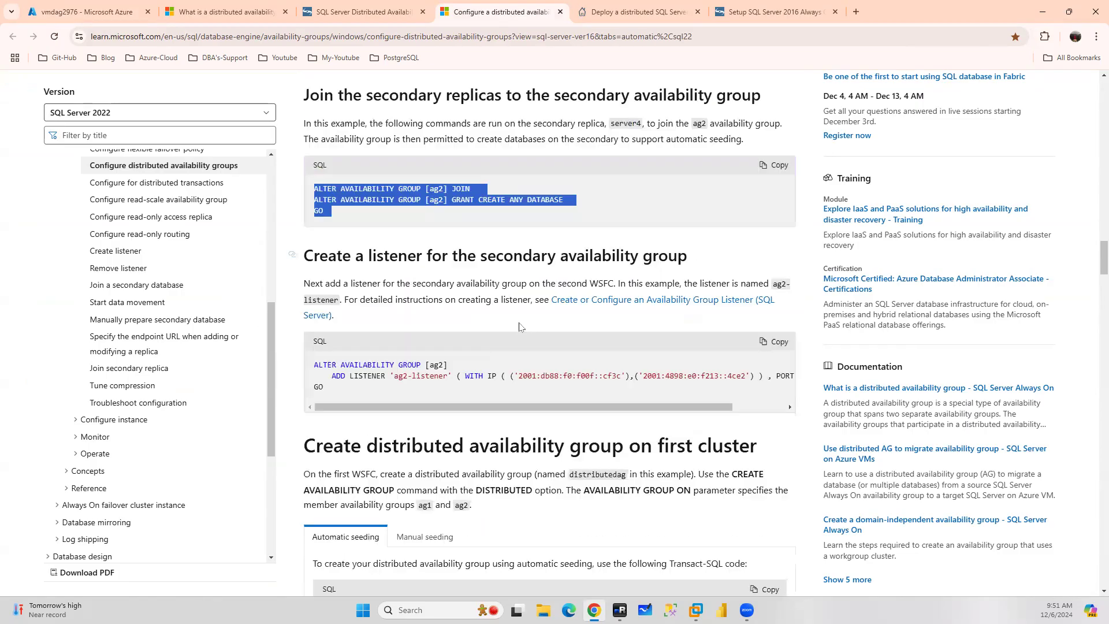
pyautogui.moveTo(561, 408); pyautogui.dragTo(505, 415)
pyautogui.scroll(-3, 520, 359)
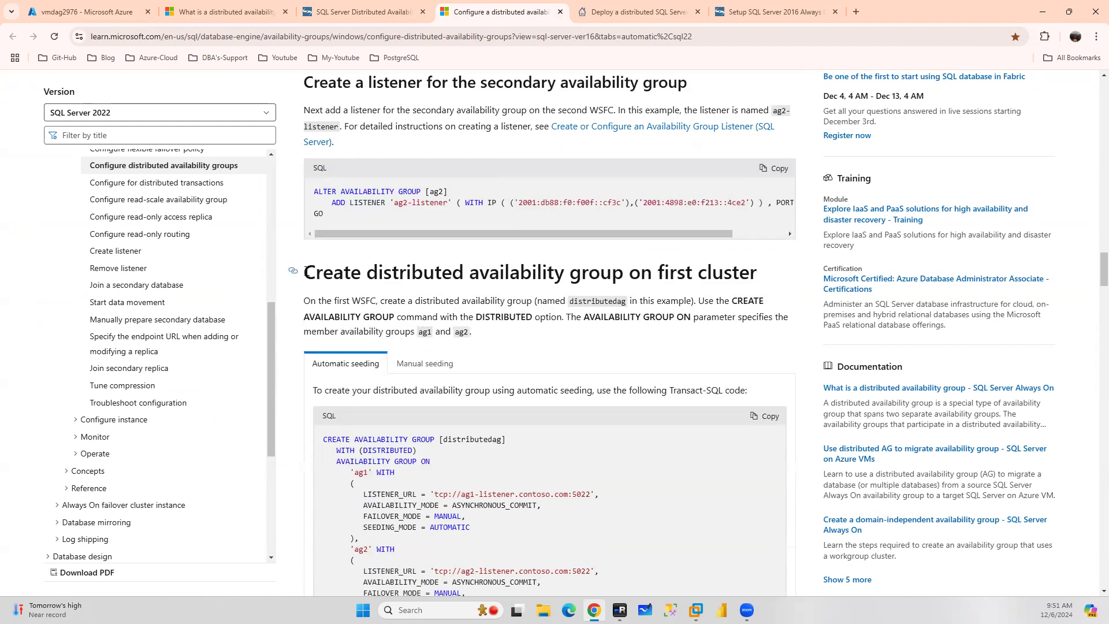
pyautogui.moveTo(310, 270); pyautogui.dragTo(772, 284)
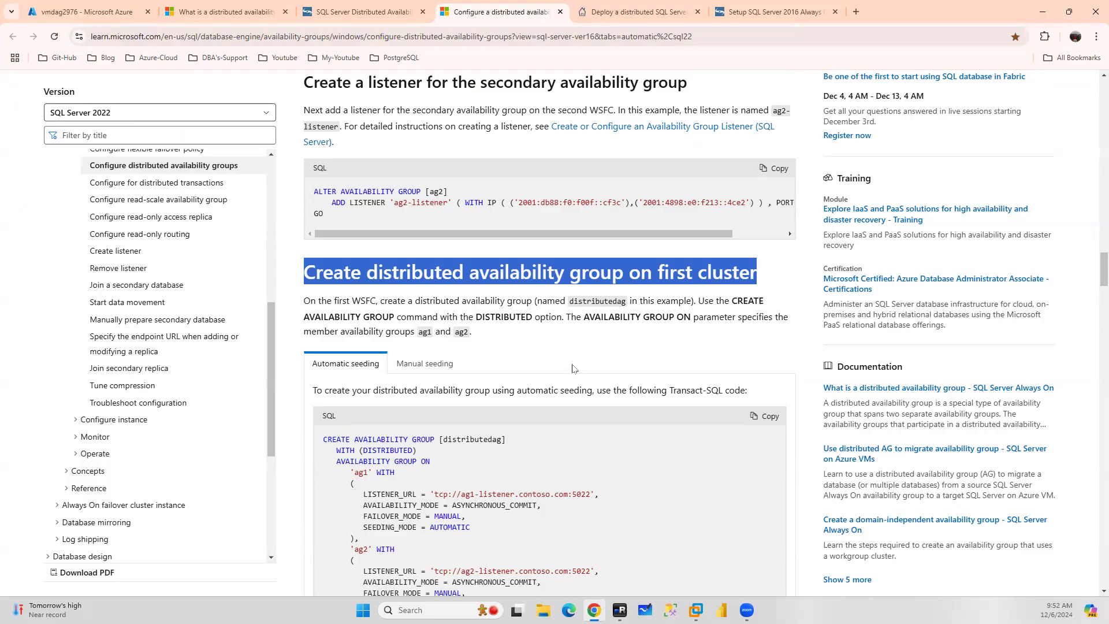
pyautogui.scroll(10, 568, 363)
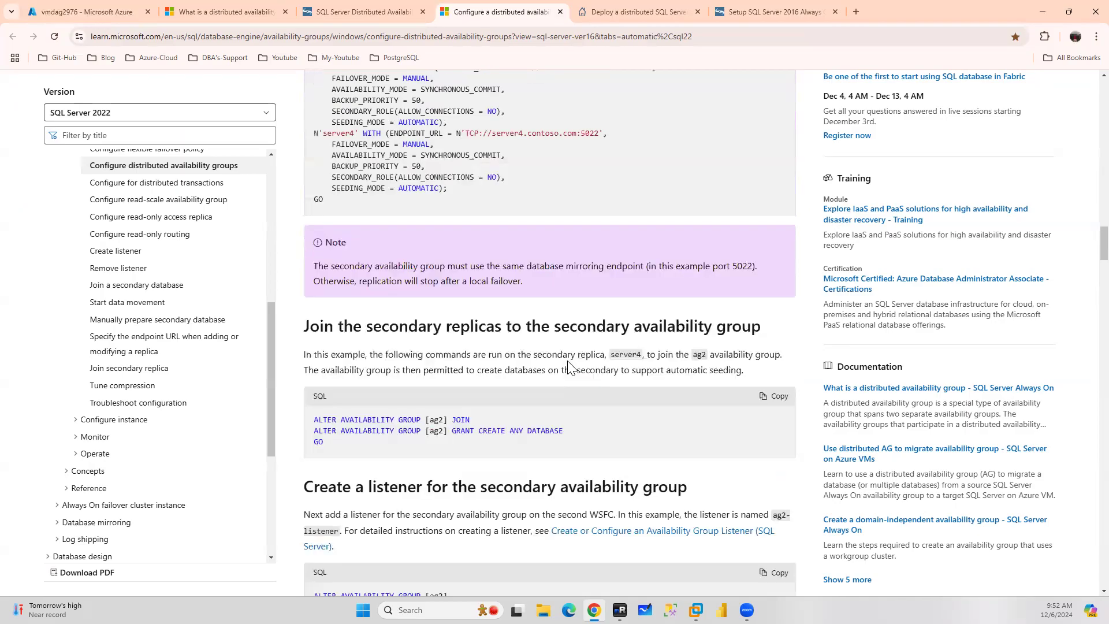
pyautogui.scroll(-6, 568, 363)
pyautogui.scroll(-5, 568, 363)
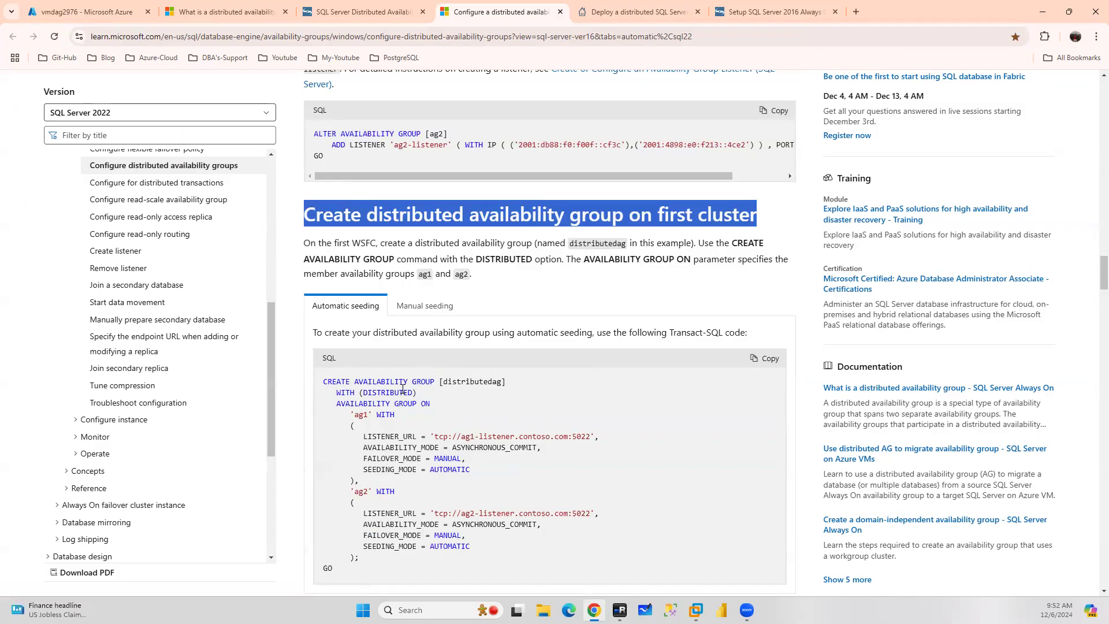
pyautogui.click(777, 361)
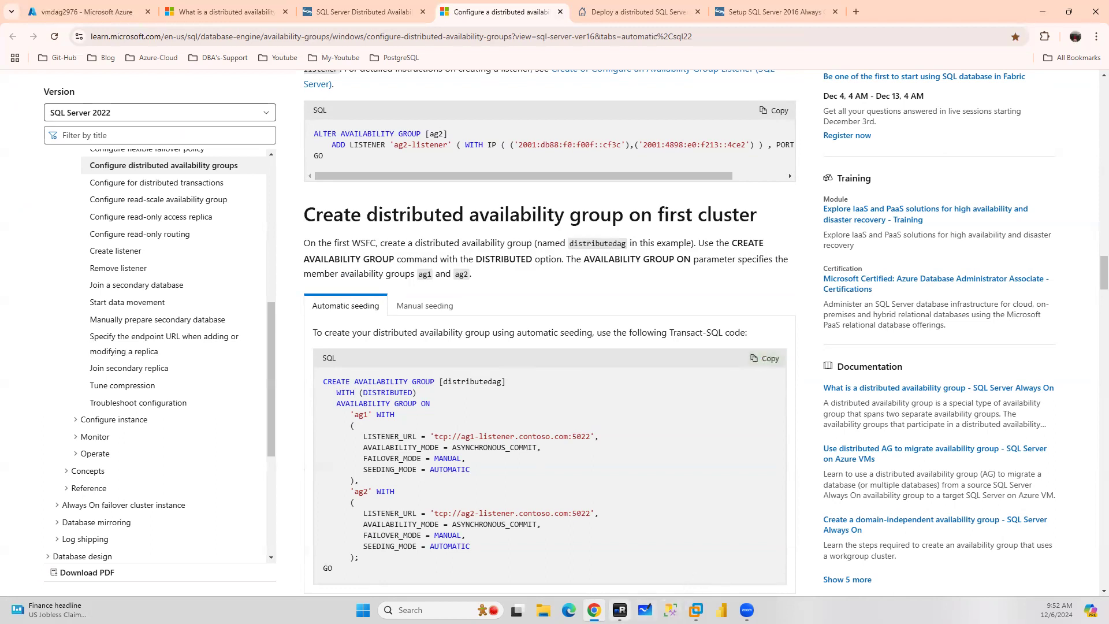
# Open a new query on NODE1 and paste the CREATE AVAILABILITY GROUP [distributedag] WITH (DISTRIBUTED) script
pyautogui.click(620, 610)
pyautogui.click(220, 153)
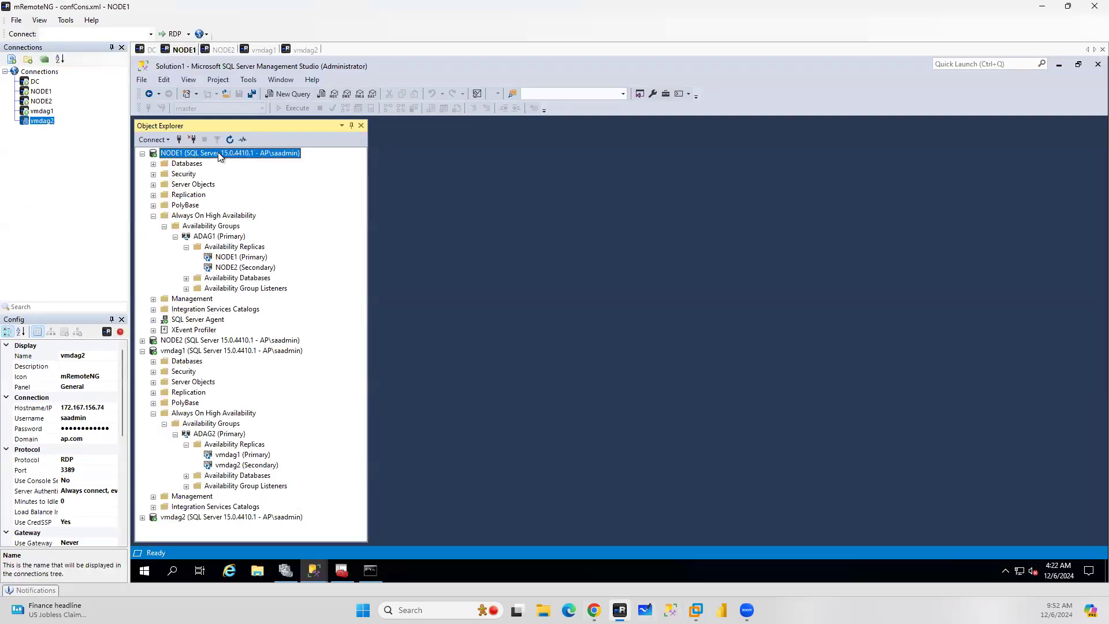
pyautogui.click(293, 95)
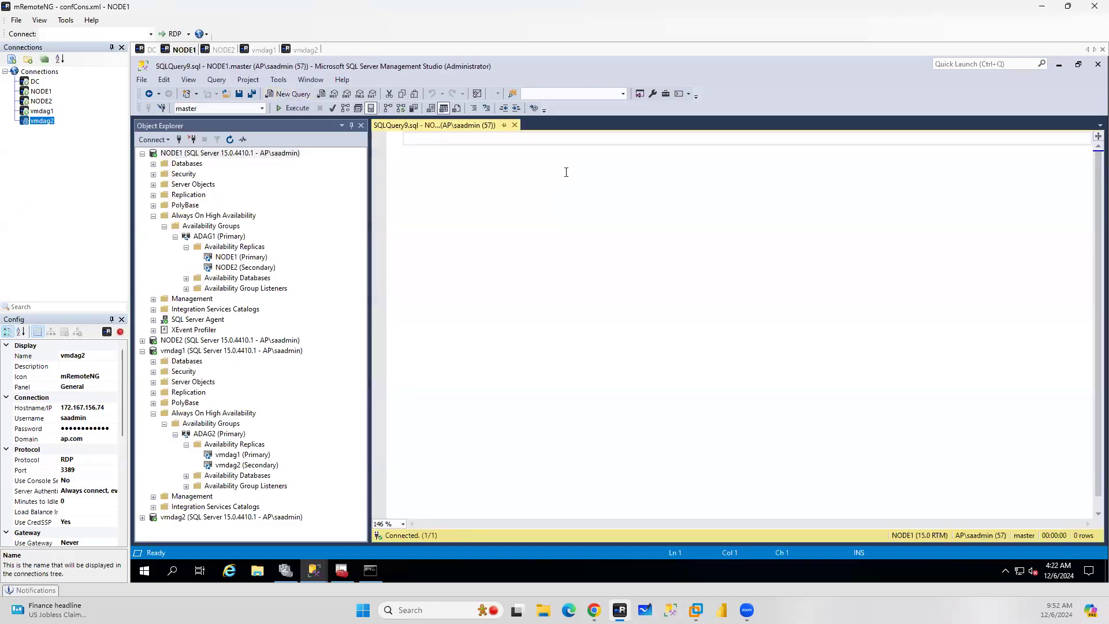
pyautogui.hotkey('ctrl', 'v')
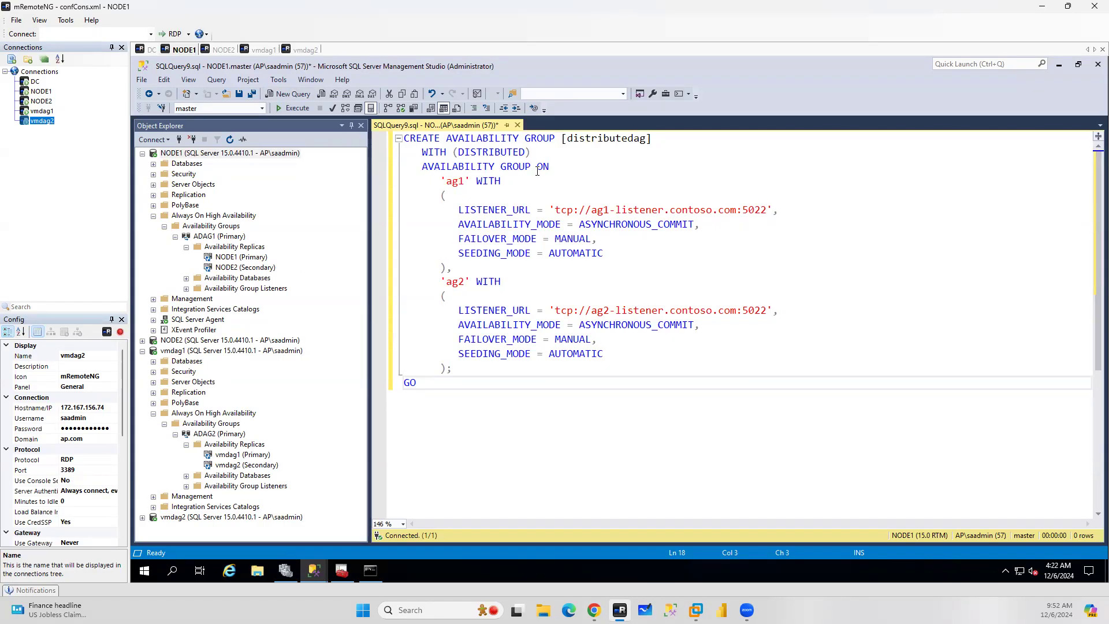
pyautogui.moveTo(422, 152); pyautogui.dragTo(534, 151)
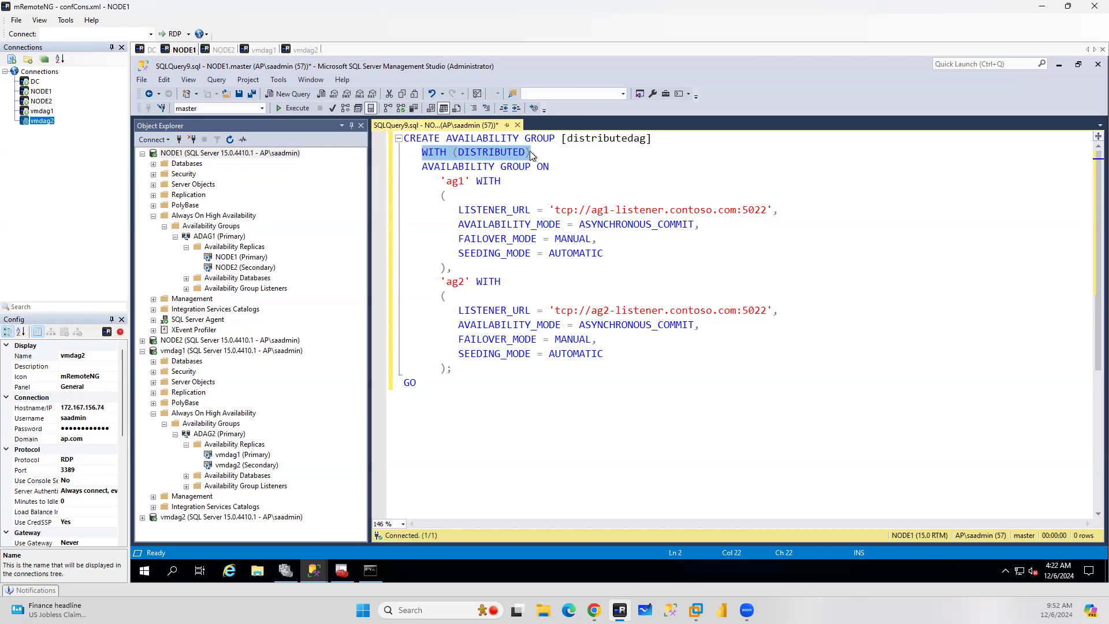
# On NODE1, create a new Windows login and pick the AP\xssqldag account from the Entire Directory location
pyautogui.moveTo(594, 610)
pyautogui.click(154, 216)
pyautogui.click(154, 174)
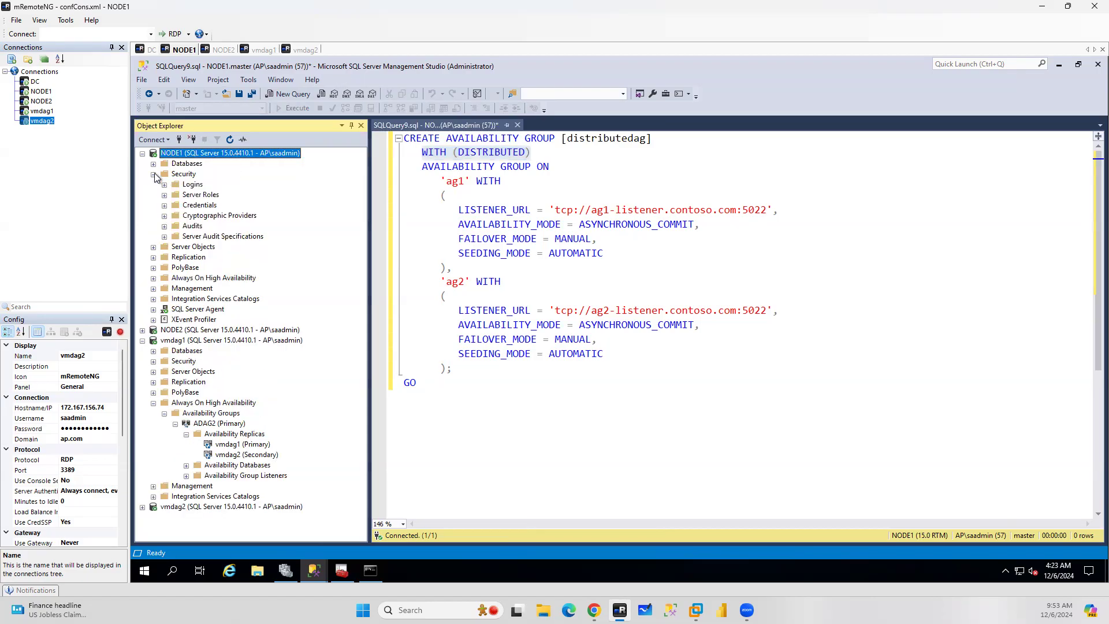
pyautogui.rightClick(191, 184)
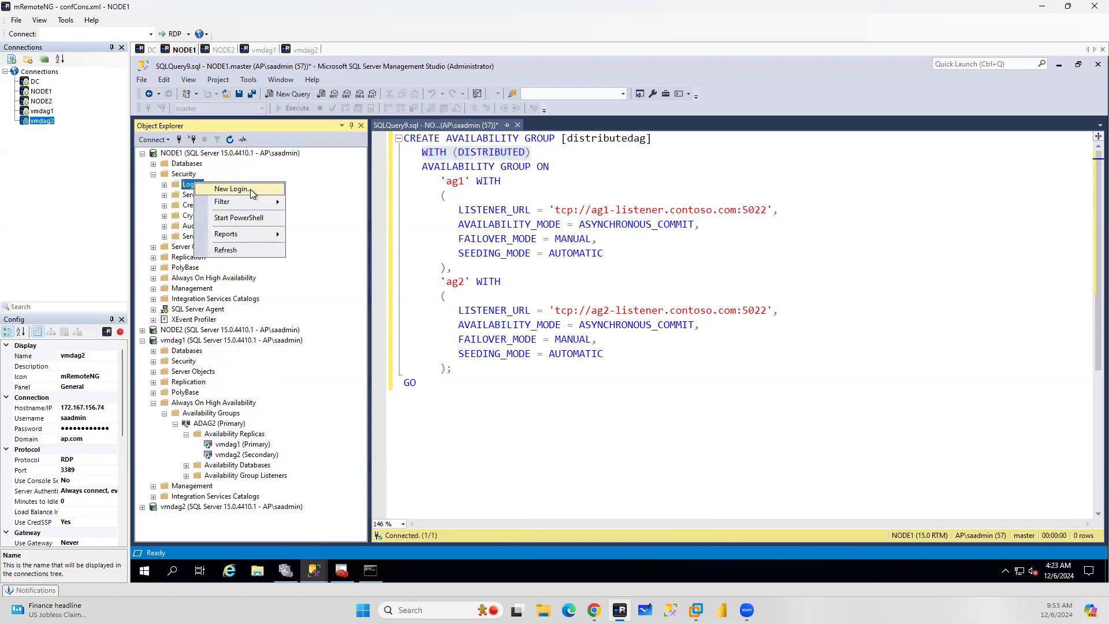
pyautogui.click(255, 191)
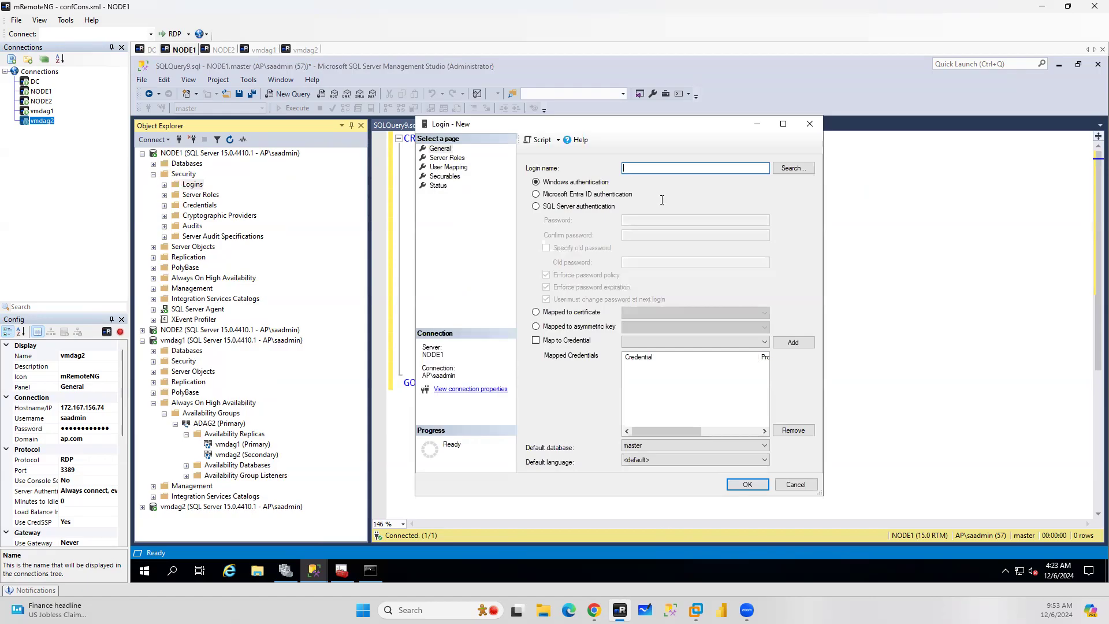
pyautogui.click(792, 169)
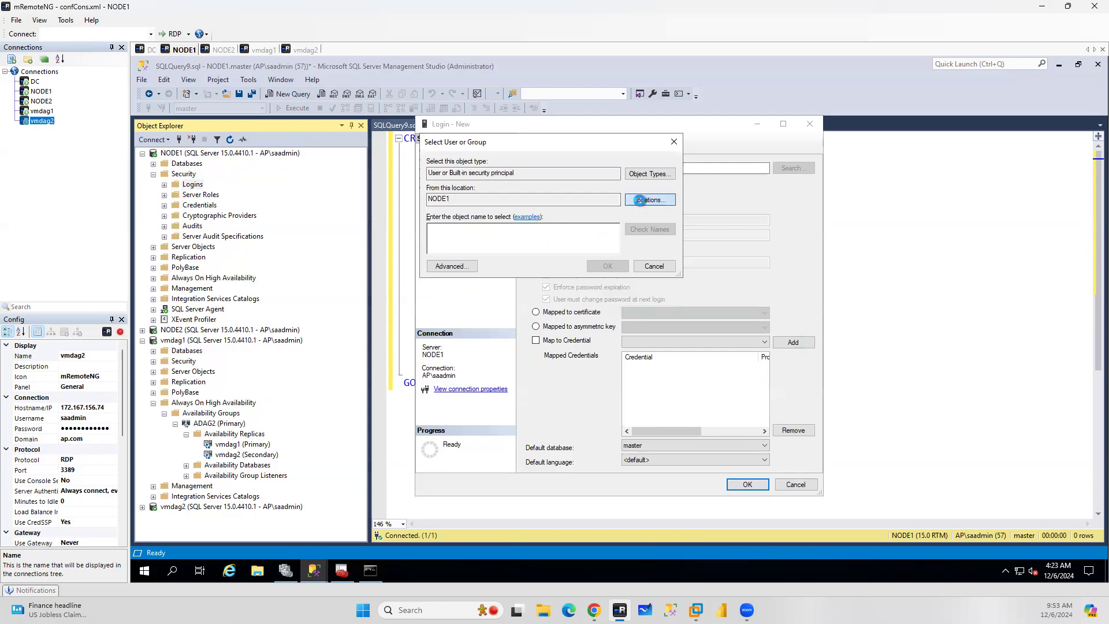
pyautogui.click(641, 201)
pyautogui.click(480, 218)
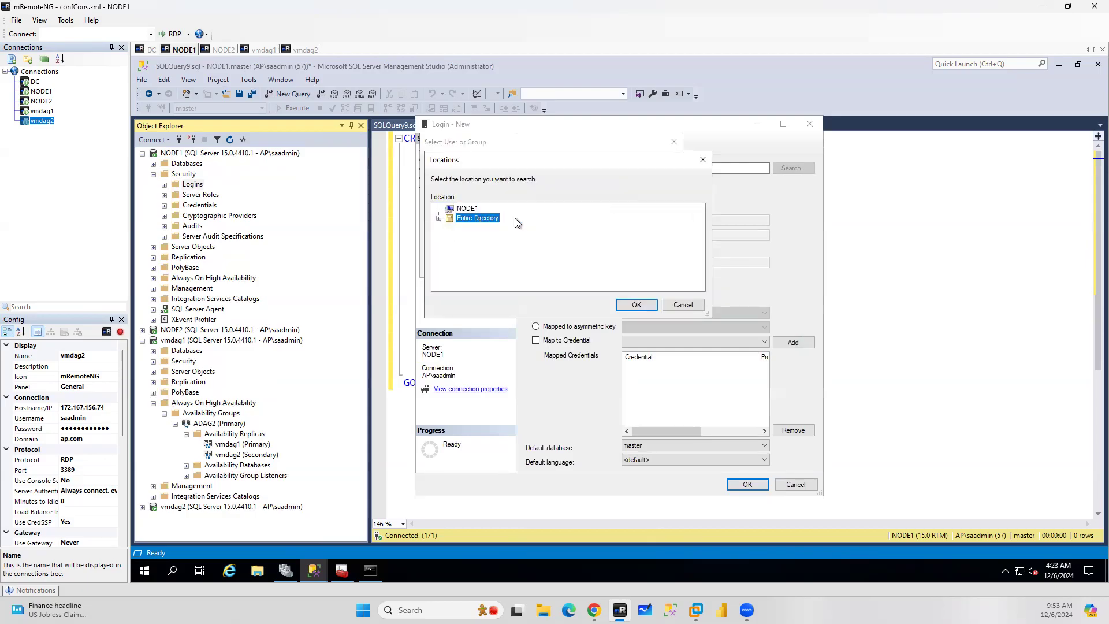
pyautogui.click(631, 308)
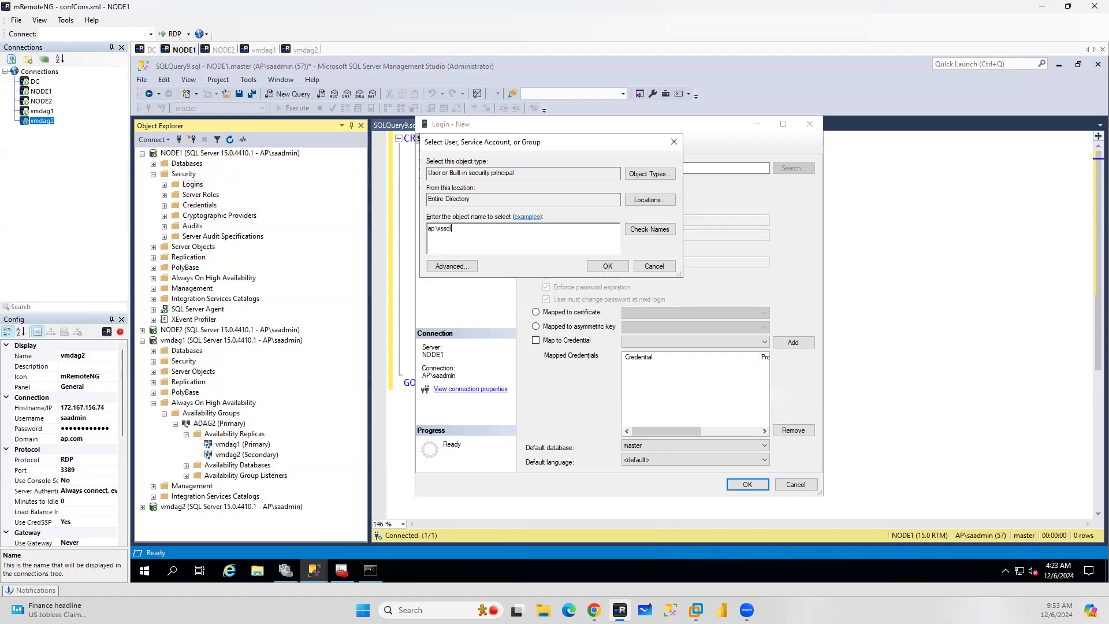
pyautogui.write('dag')
pyautogui.moveTo(476, 226); pyautogui.dragTo(349, 225)
pyautogui.click(659, 230)
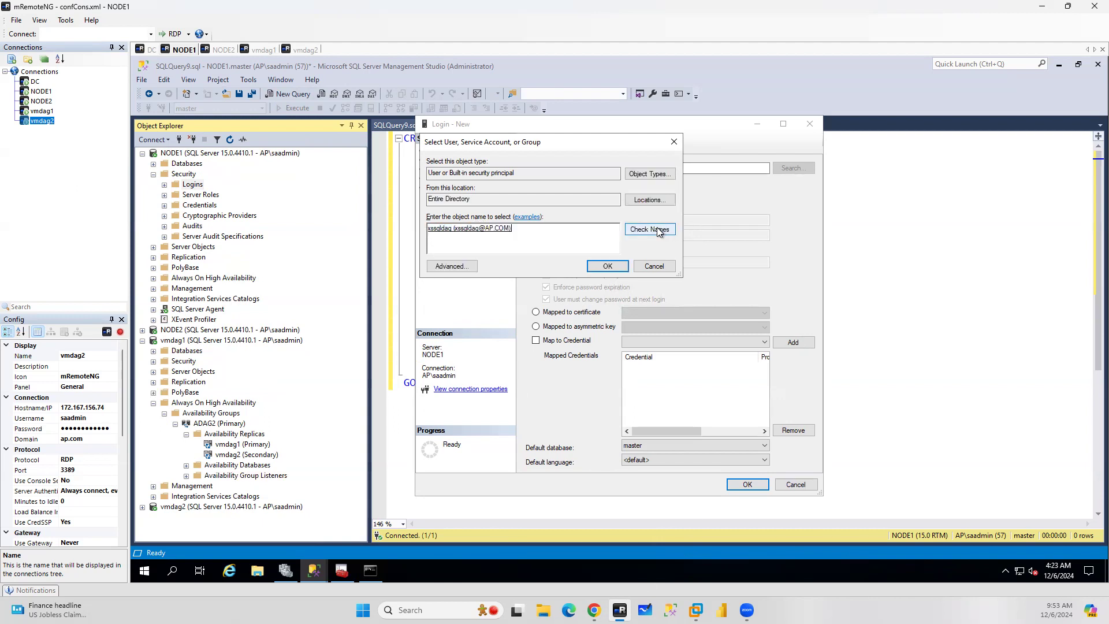
pyautogui.click(608, 267)
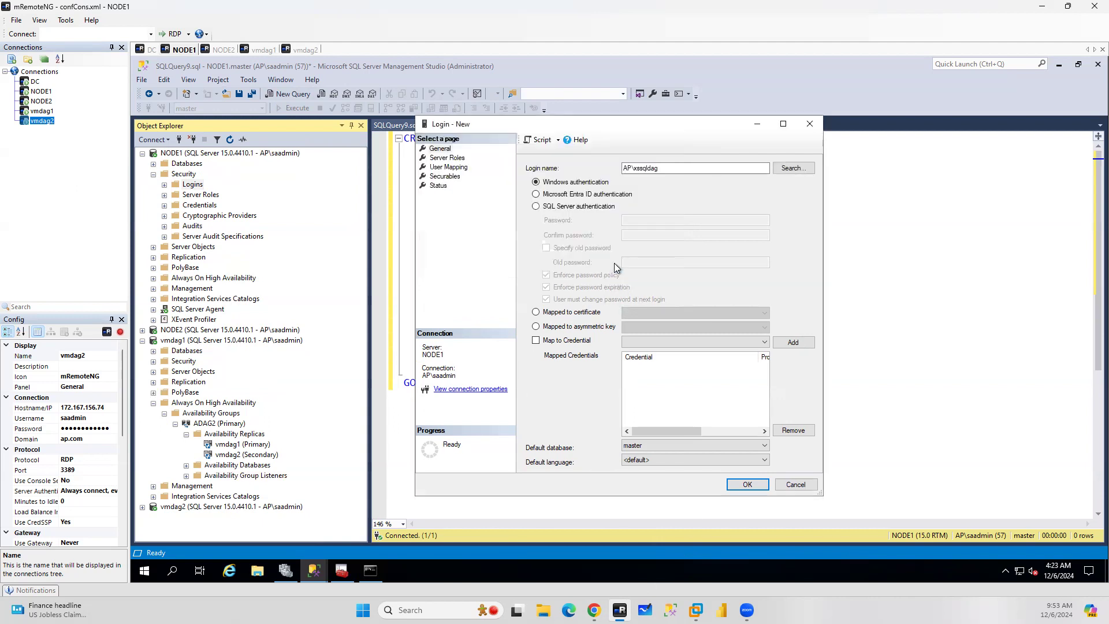
# Grant the new AP\xssqldag login the sysadmin server role and save it
pyautogui.click(442, 157)
pyautogui.click(529, 299)
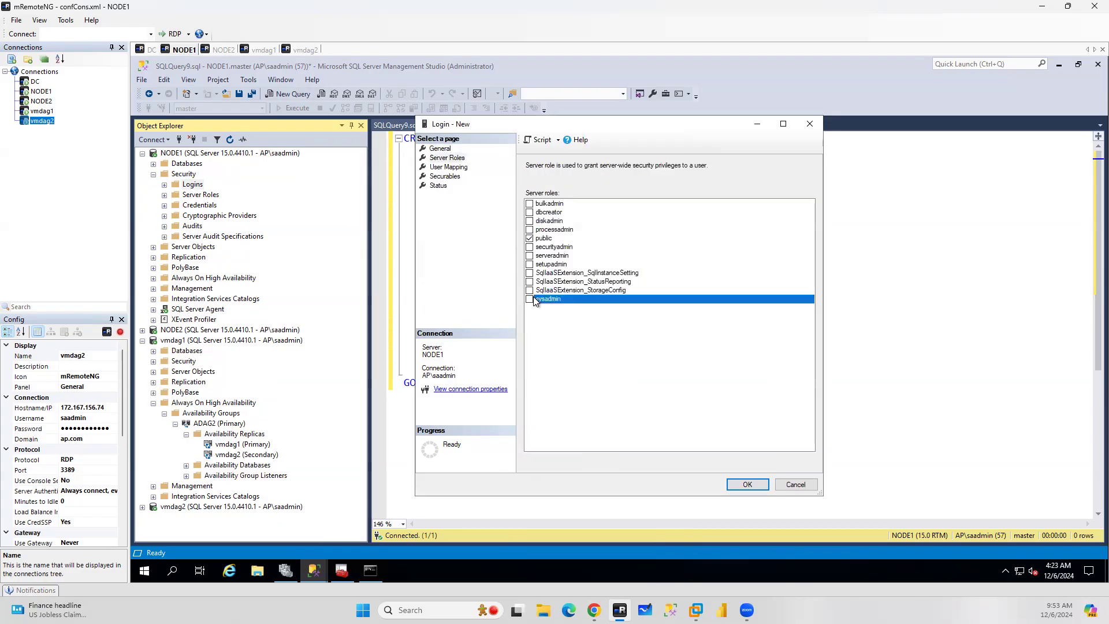
pyautogui.click(747, 485)
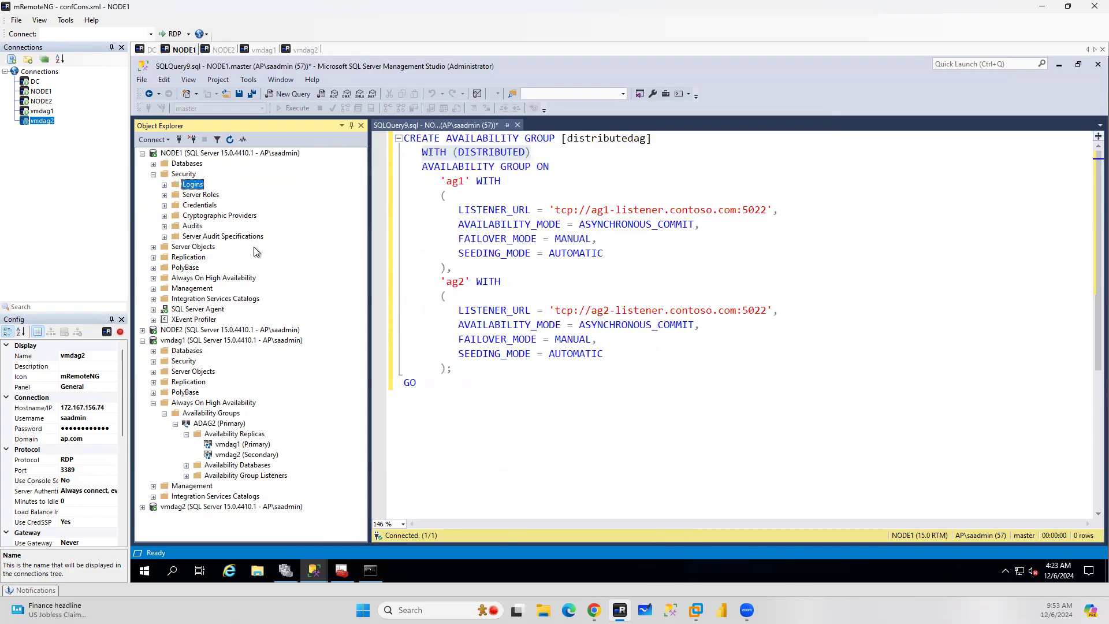
# On NODE2, create a new Windows login and pick the AP\xssqldag account from the Entire Directory location
pyautogui.click(143, 330)
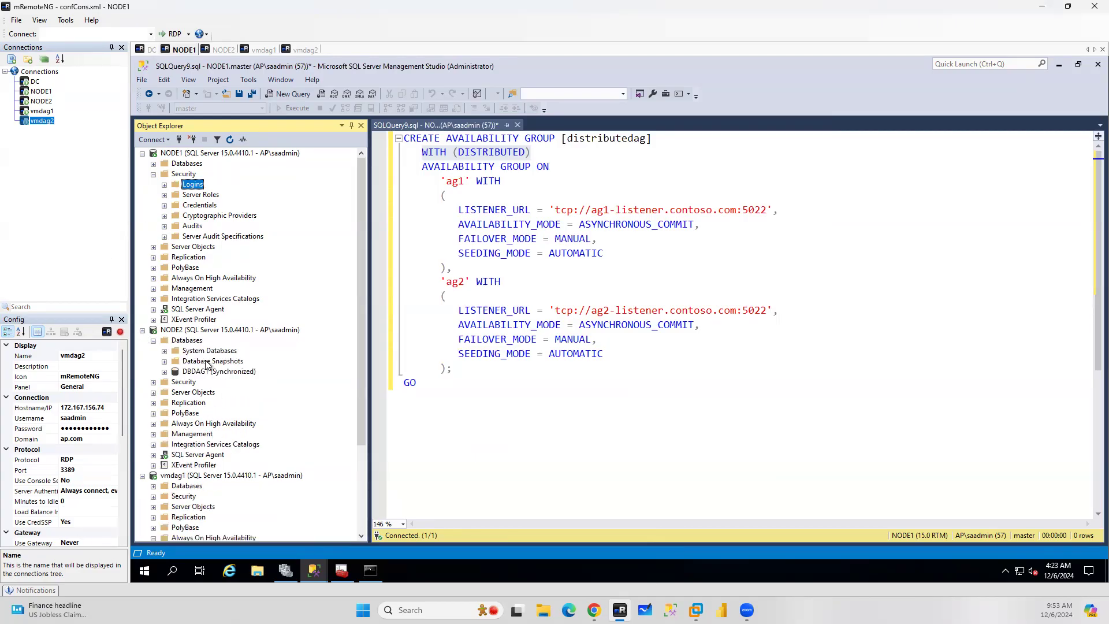
pyautogui.click(154, 382)
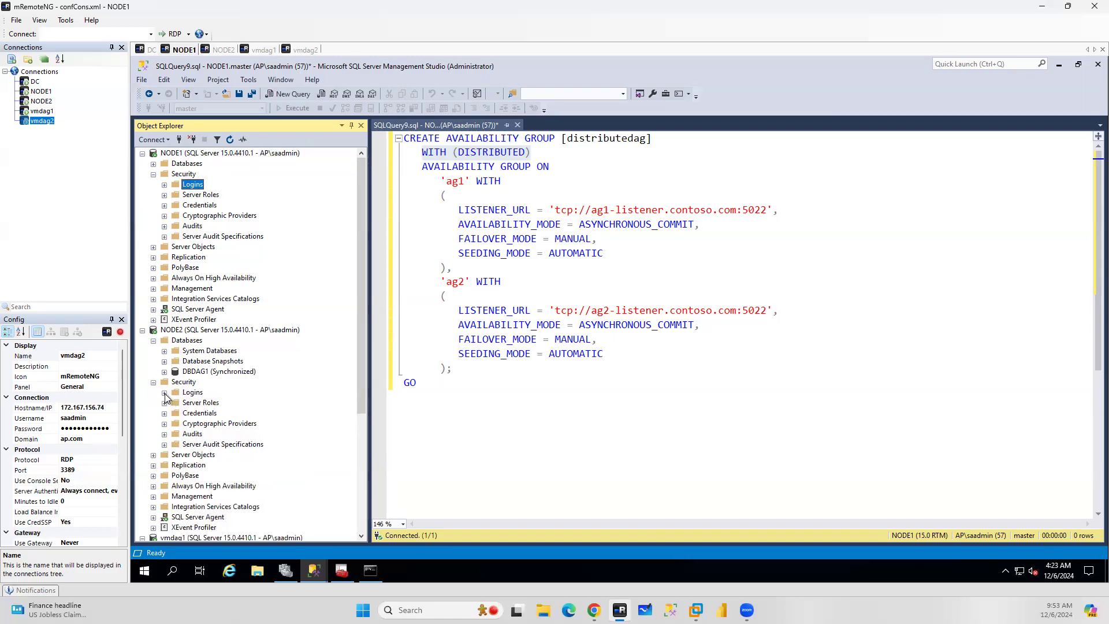
pyautogui.click(165, 392)
pyautogui.rightClick(203, 385)
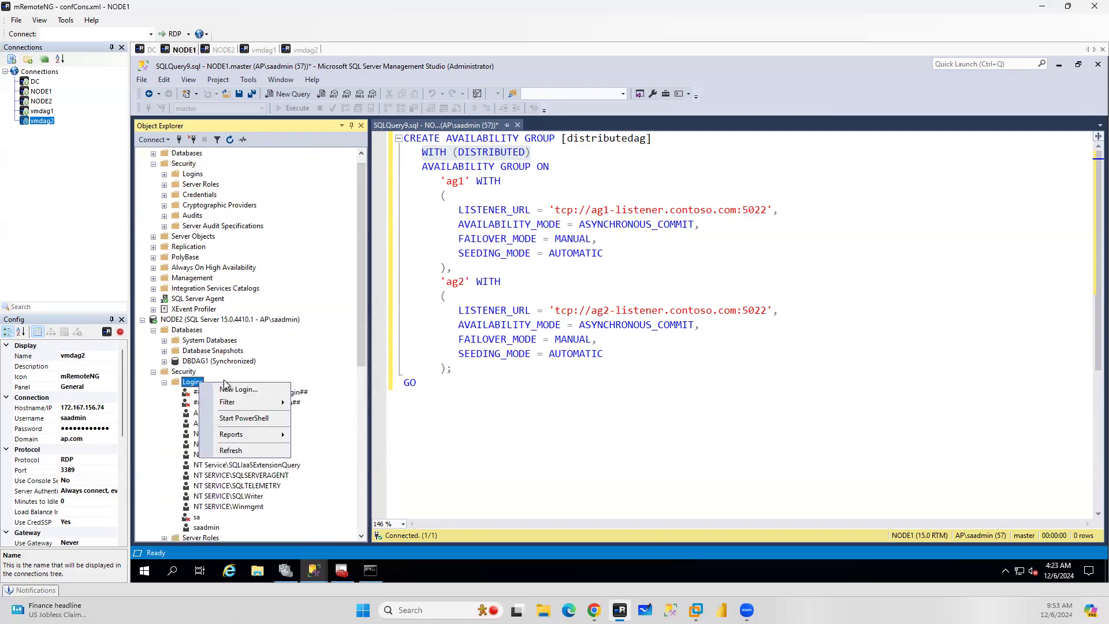
pyautogui.click(237, 388)
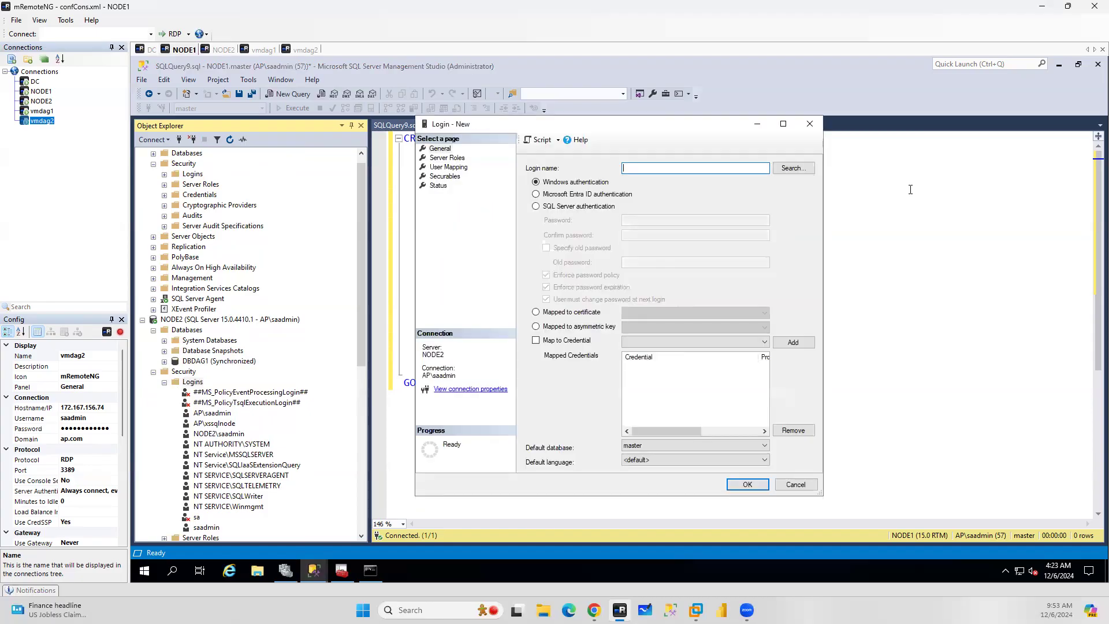
pyautogui.click(794, 167)
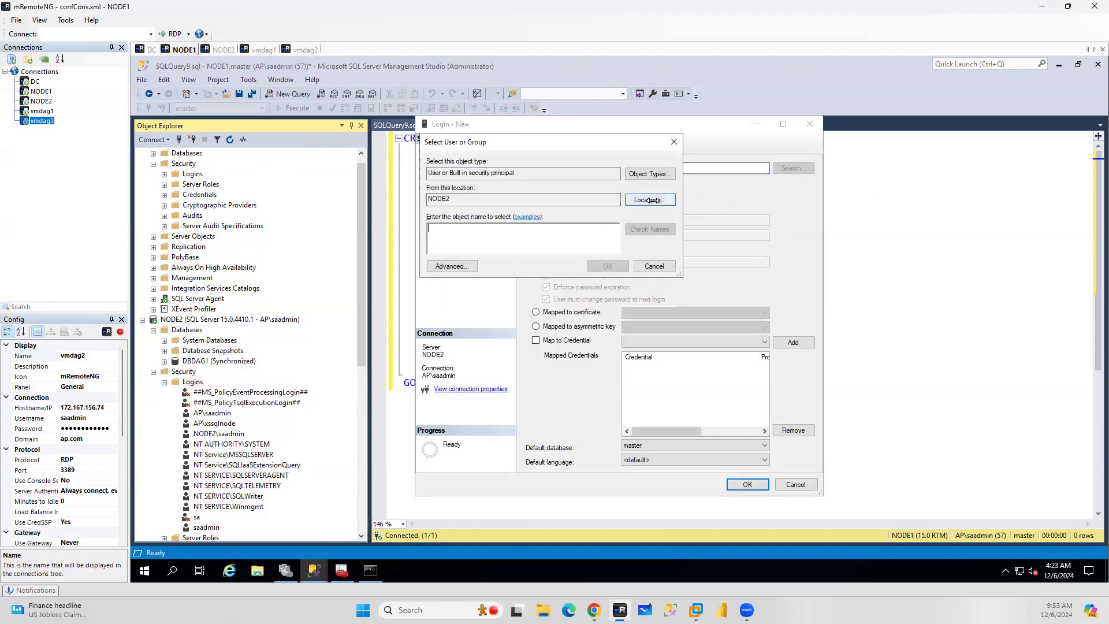
pyautogui.click(647, 200)
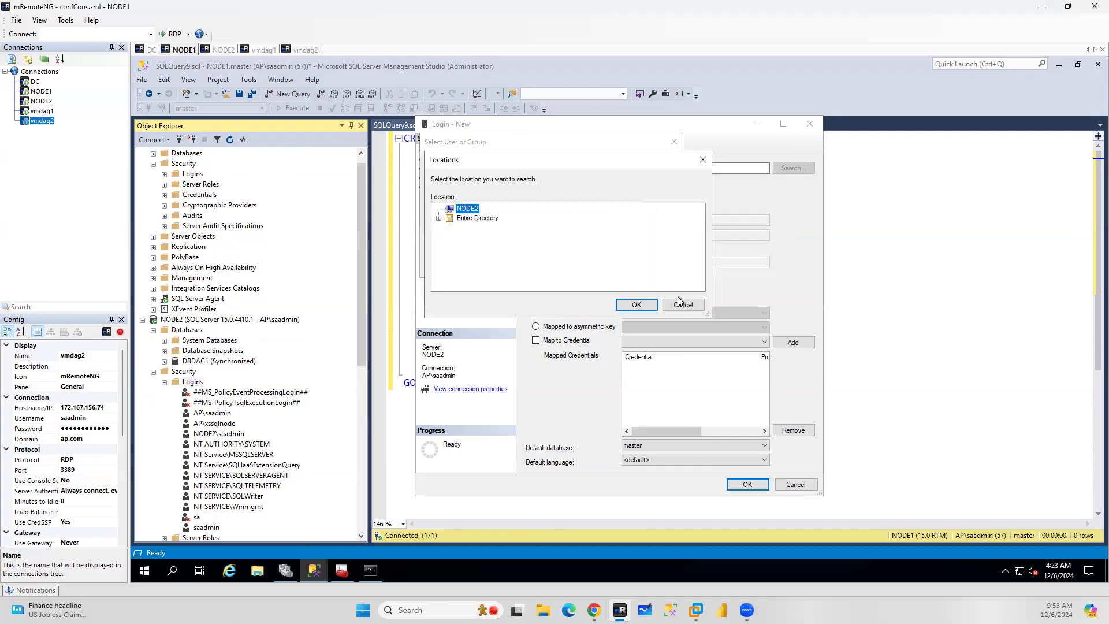
pyautogui.click(485, 218)
pyautogui.click(637, 306)
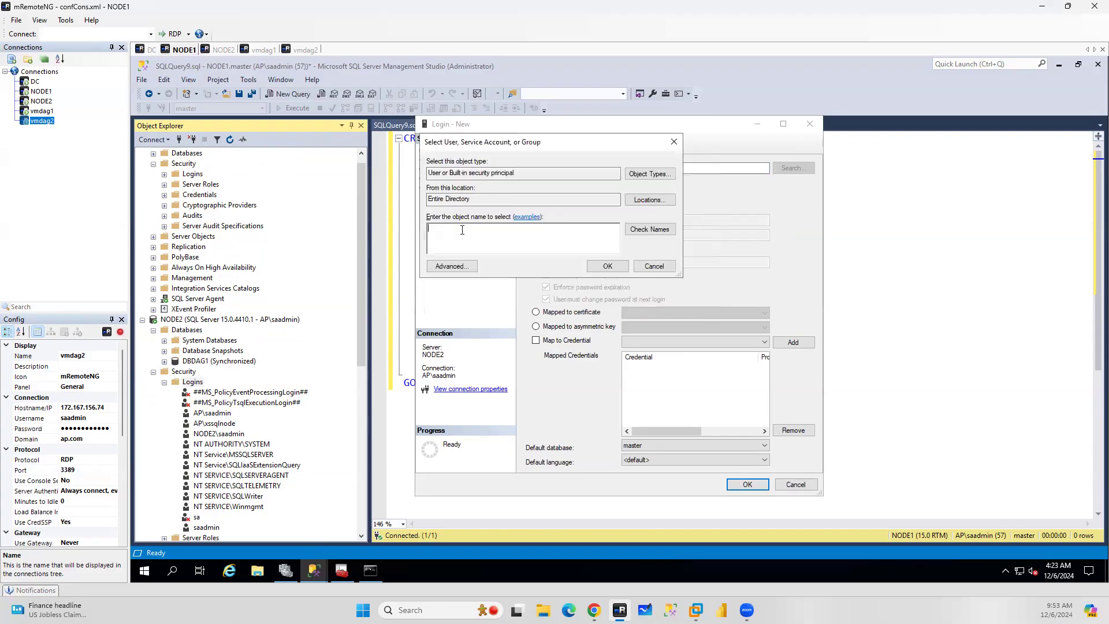
pyautogui.write('ap\\xssqldag')
pyautogui.click(649, 230)
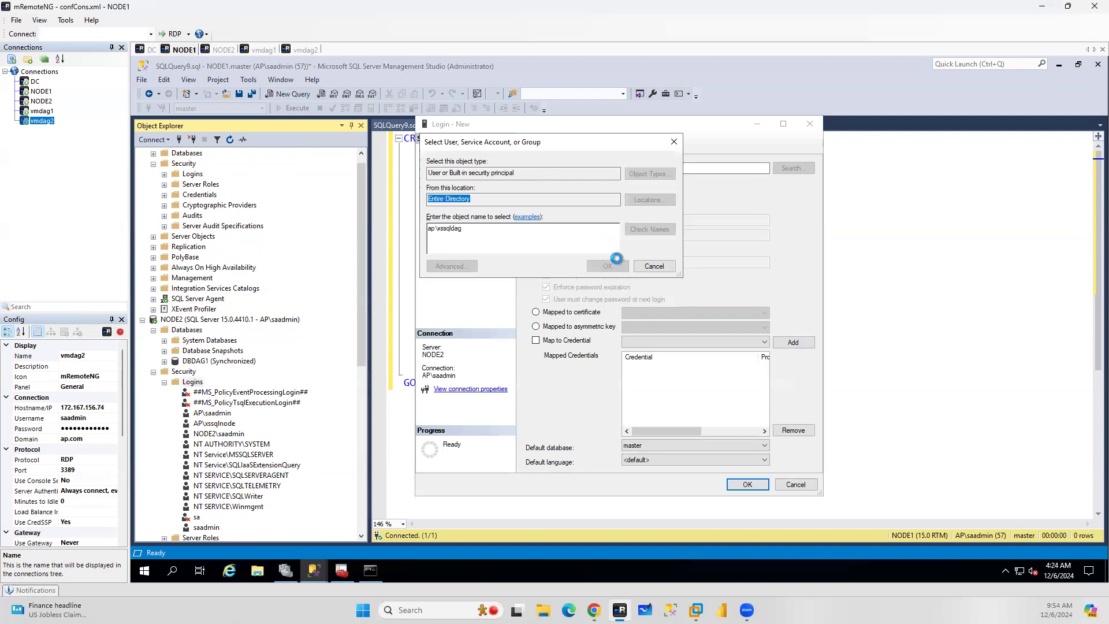
pyautogui.click(606, 266)
# Grant the NODE2 AP\xssqldag login the sysadmin server role and save it
pyautogui.click(446, 158)
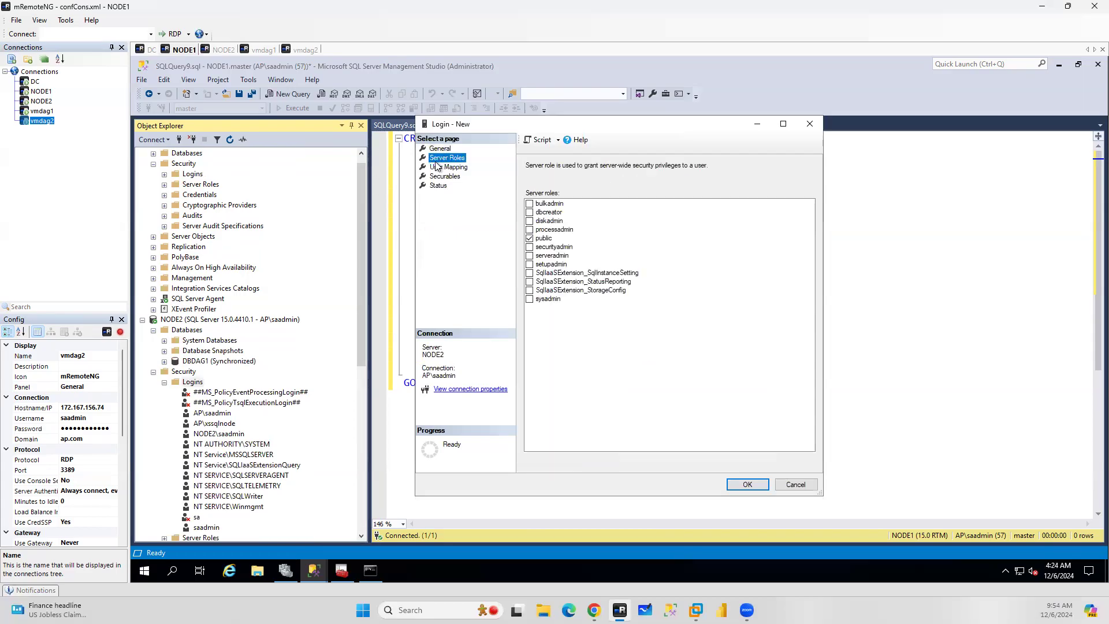
pyautogui.click(529, 299)
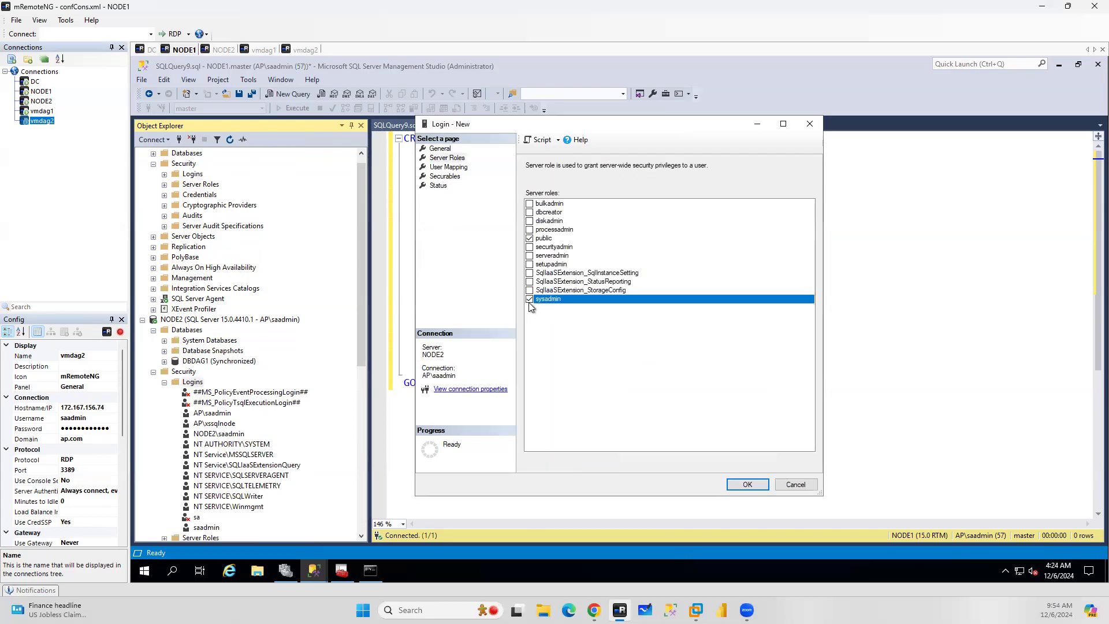
pyautogui.click(742, 488)
# On vmdag1, create a new Windows login and pick the AP\xssqlnode account from the Entire Directory location
pyautogui.scroll(1, 266, 213)
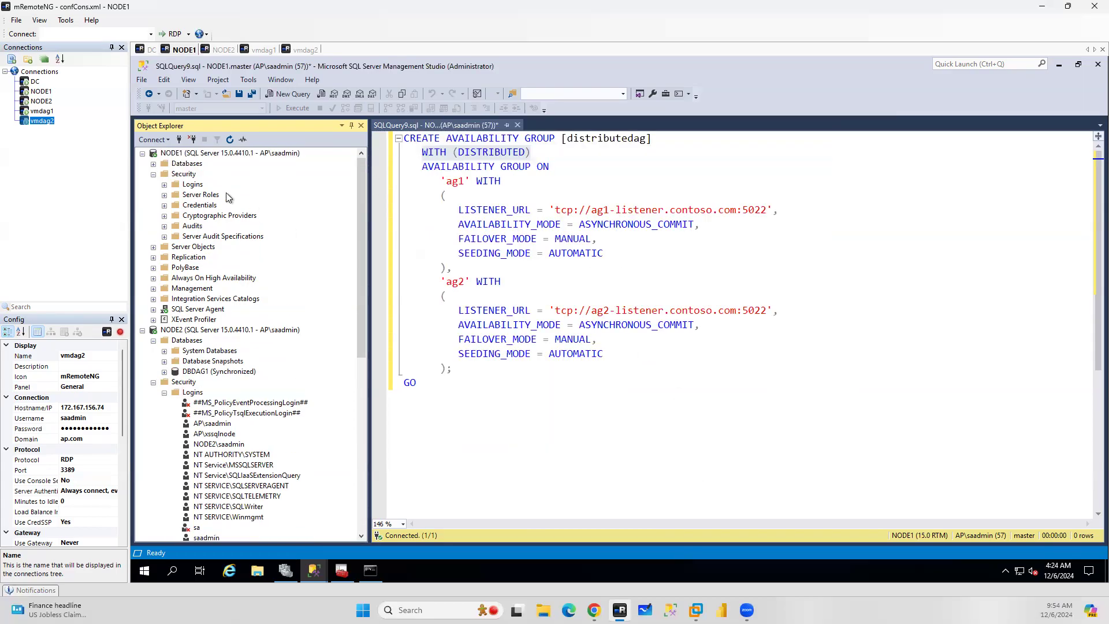
pyautogui.click(226, 152)
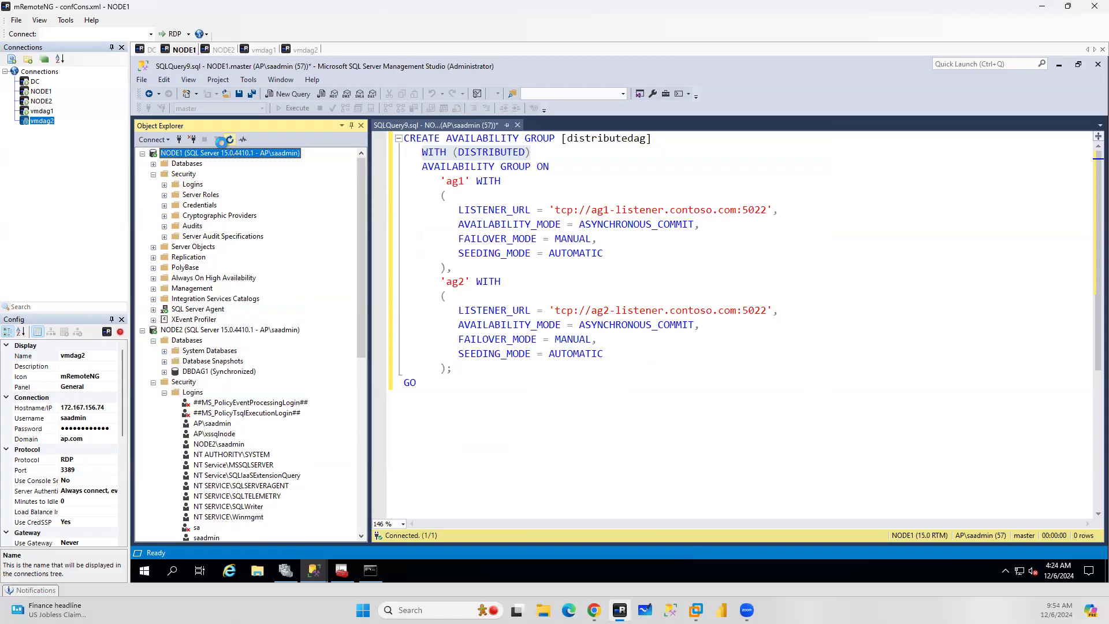
pyautogui.click(153, 174)
pyautogui.click(142, 153)
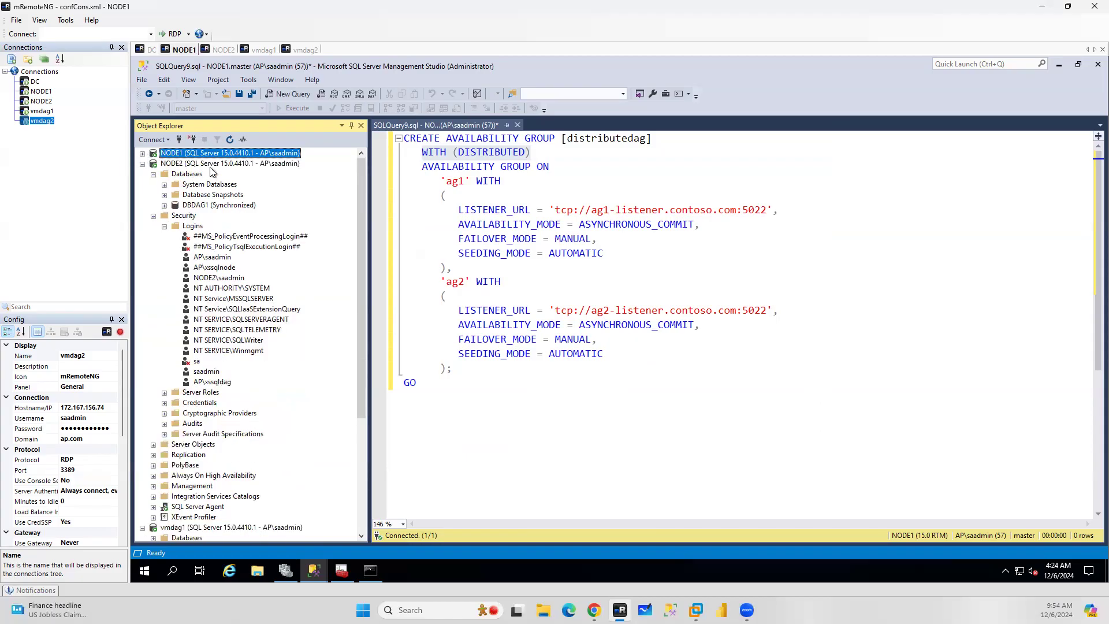
pyautogui.click(229, 163)
pyautogui.click(230, 140)
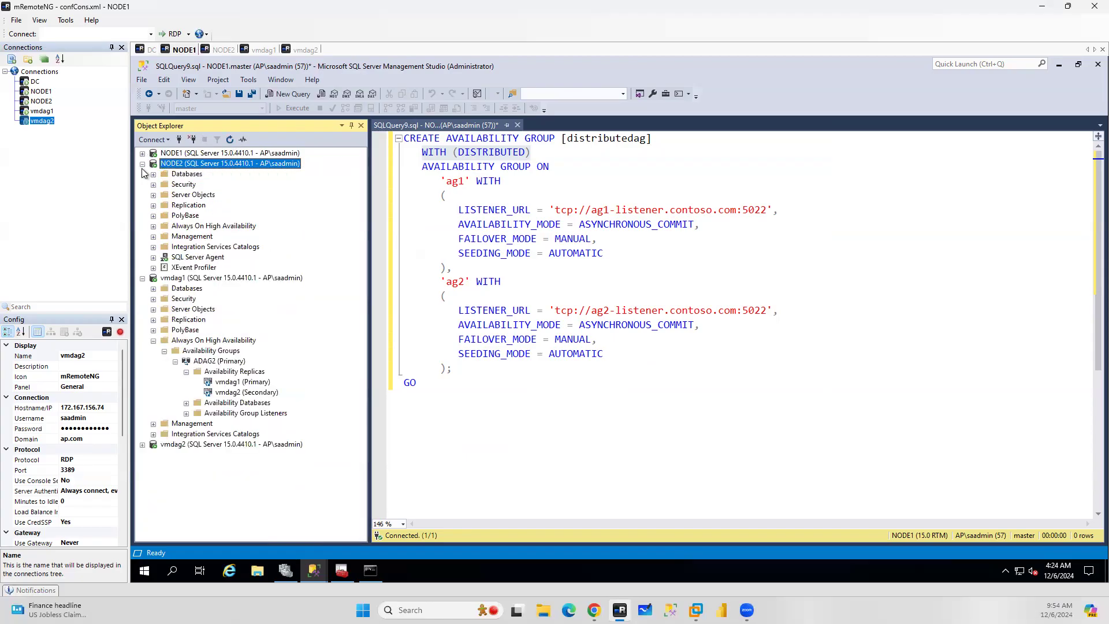
pyautogui.click(143, 164)
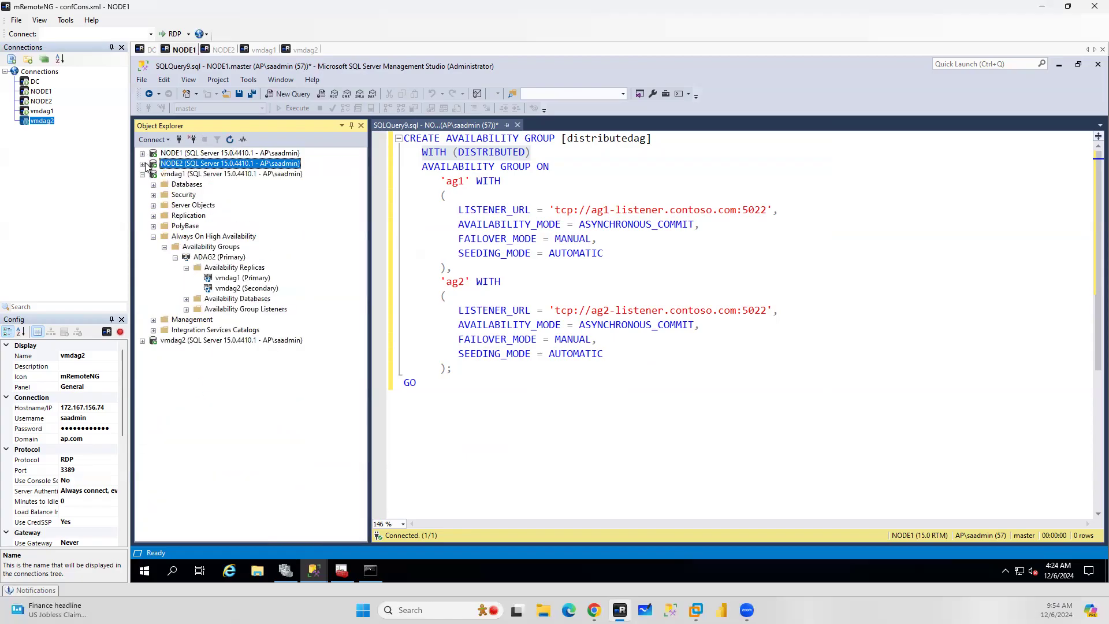
pyautogui.click(154, 195)
pyautogui.click(186, 206)
pyautogui.rightClick(186, 205)
pyautogui.click(215, 211)
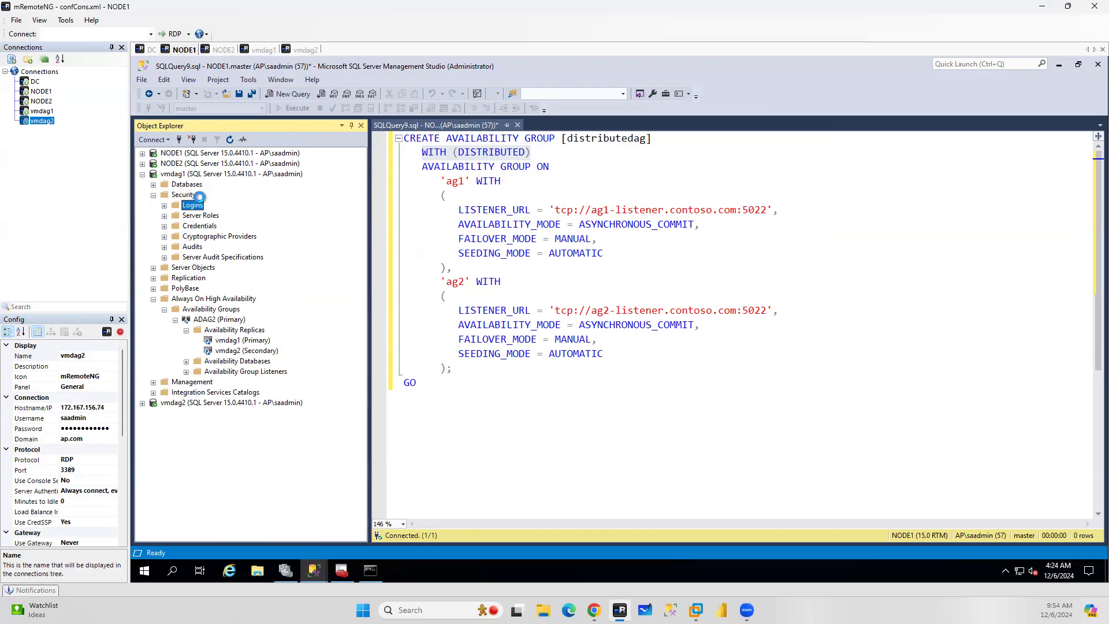
pyautogui.click(800, 170)
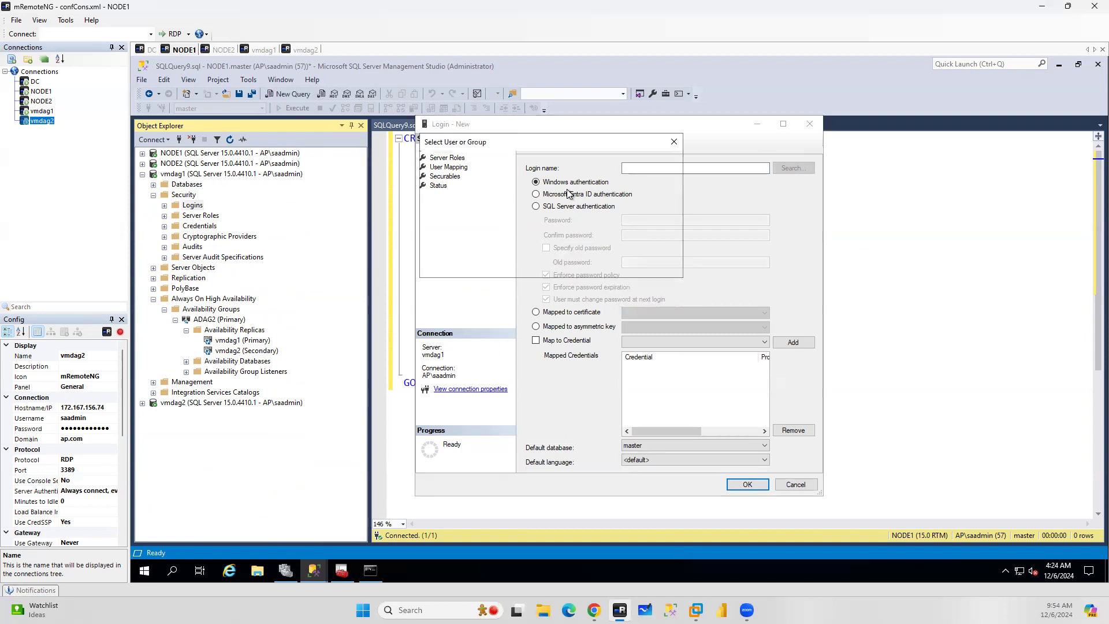
pyautogui.click(653, 200)
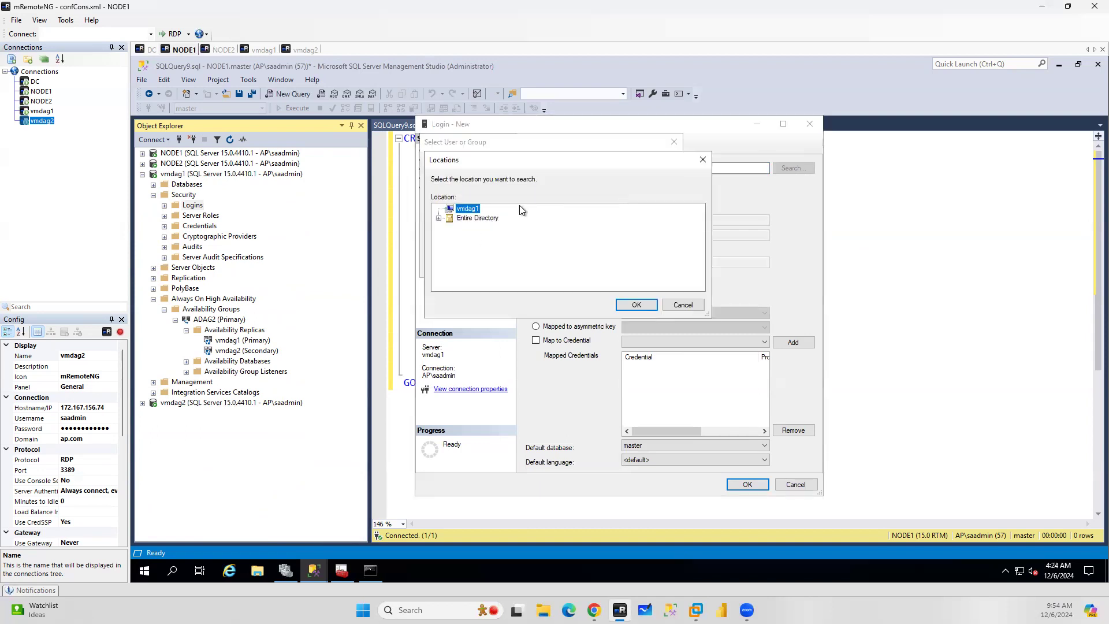
pyautogui.click(479, 218)
pyautogui.click(635, 306)
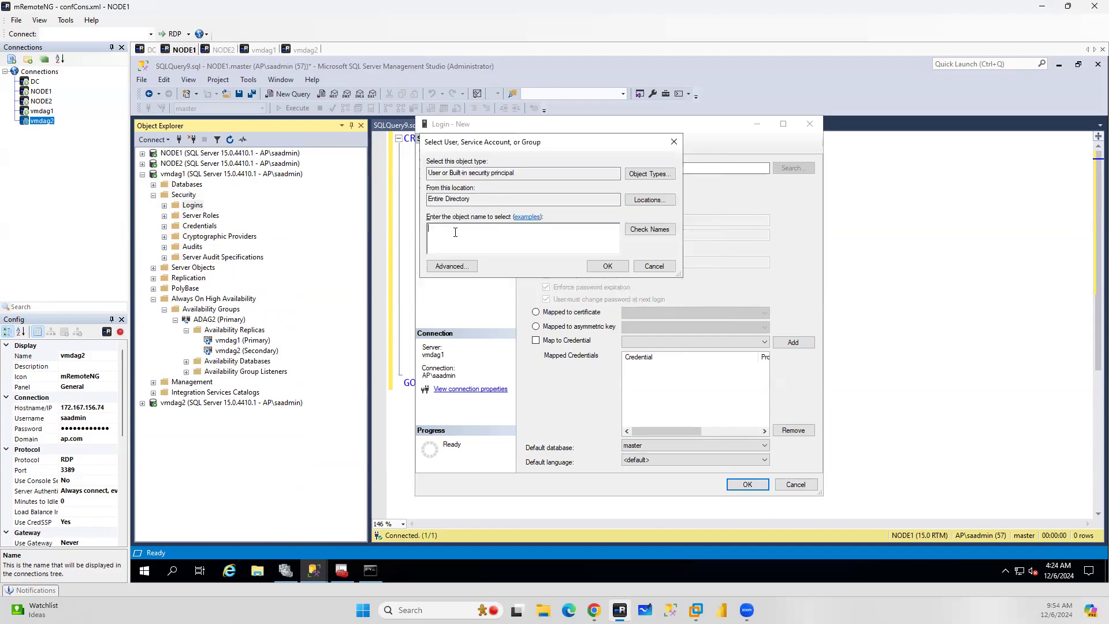
pyautogui.write('ql')
pyautogui.click(650, 230)
pyautogui.click(602, 267)
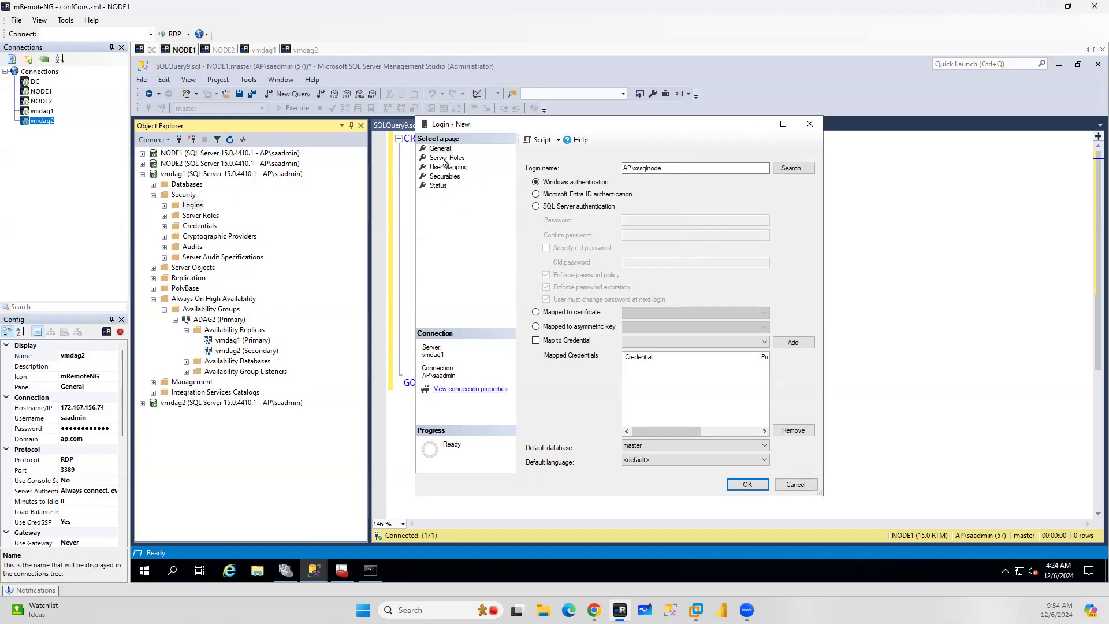
# Grant the vmdag1 AP\xssqlnode login the sysadmin server role and save it
pyautogui.click(446, 158)
pyautogui.click(529, 299)
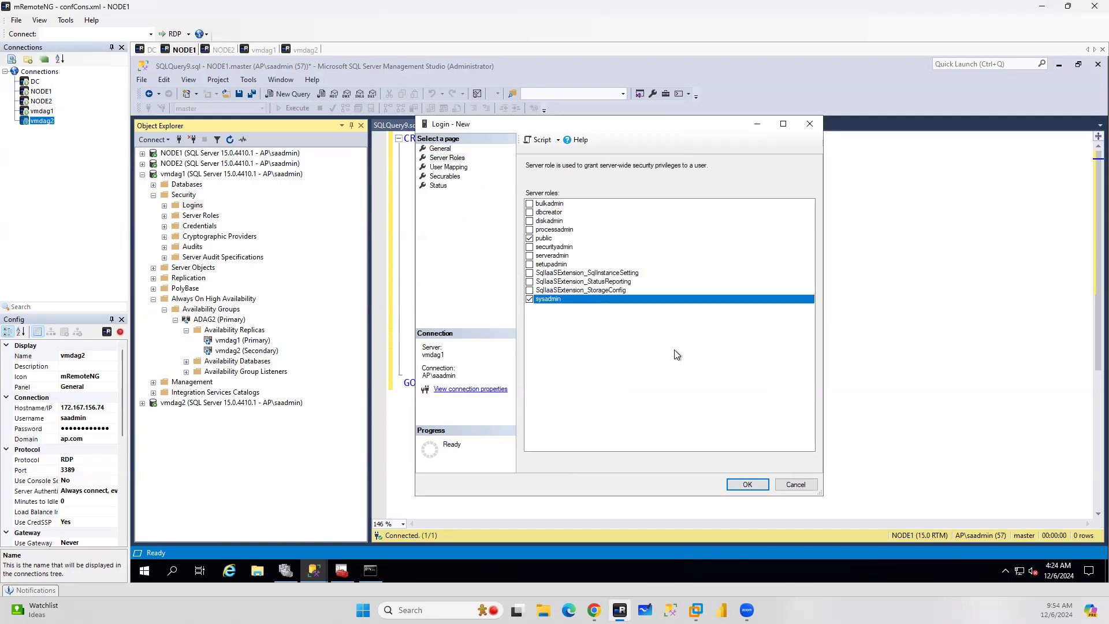
pyautogui.click(754, 486)
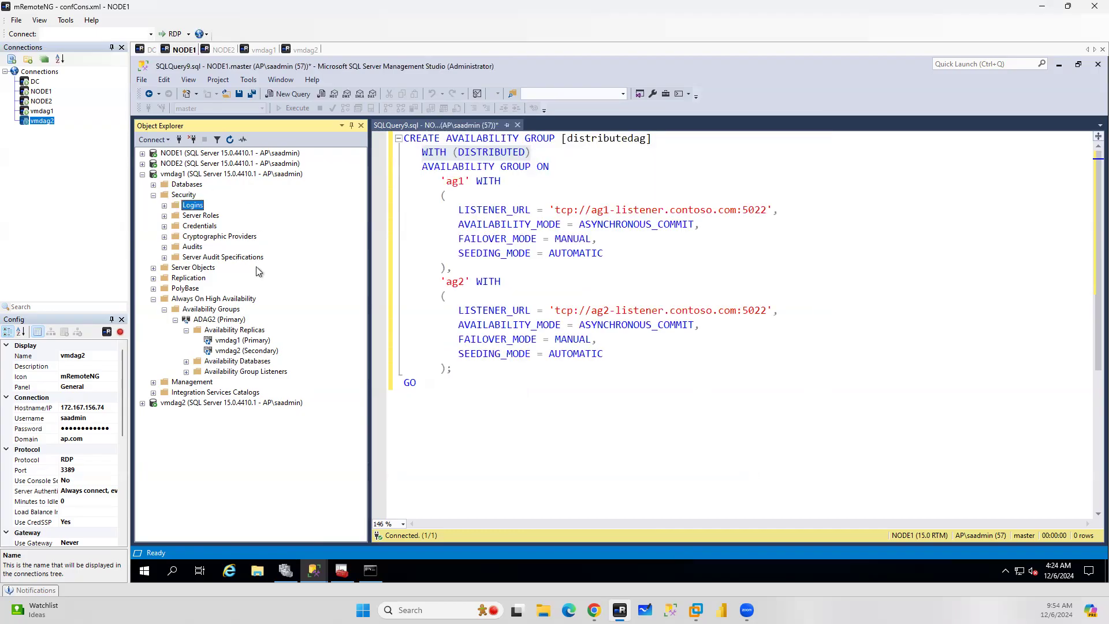
# On vmdag2, create a new Windows login and pick the AP\xssqlnode account from the Entire Directory location
pyautogui.click(142, 403)
pyautogui.rightClick(184, 248)
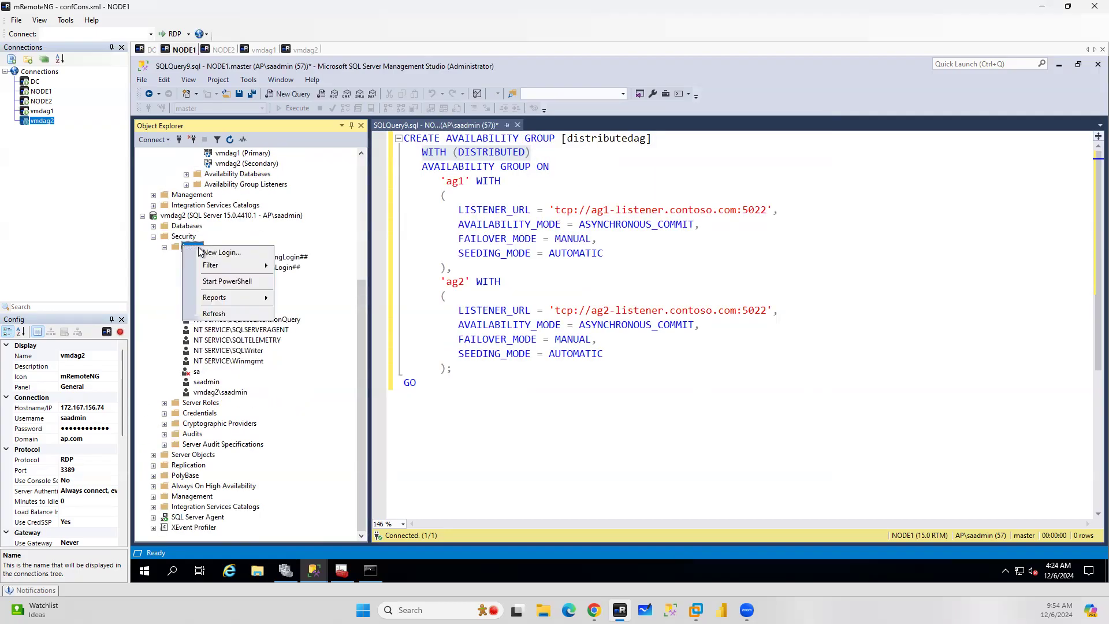
pyautogui.click(220, 253)
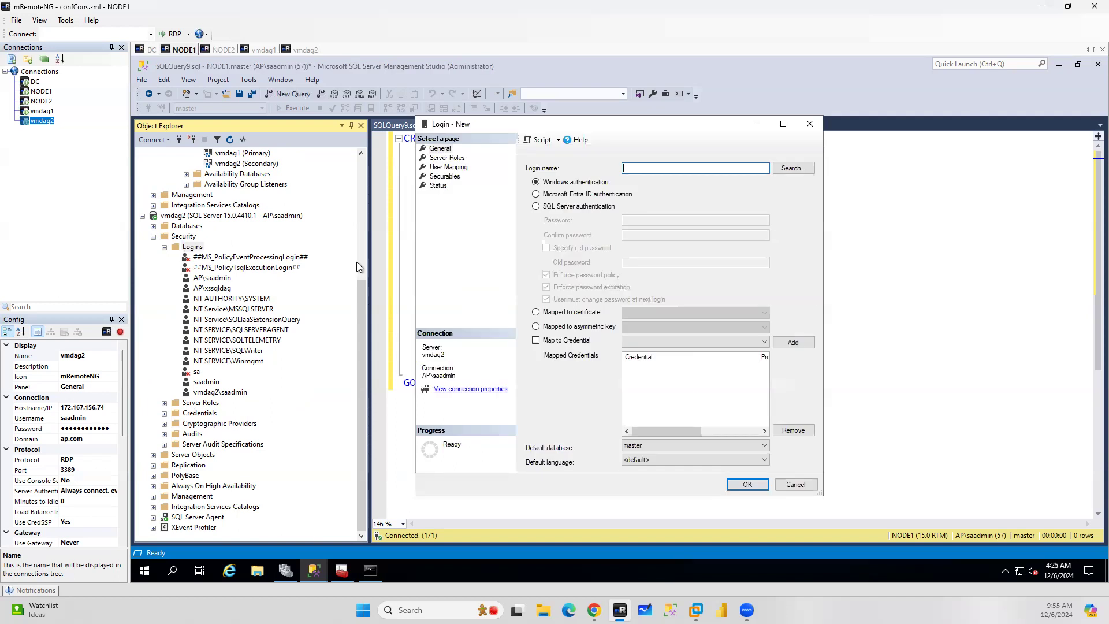
pyautogui.click(781, 172)
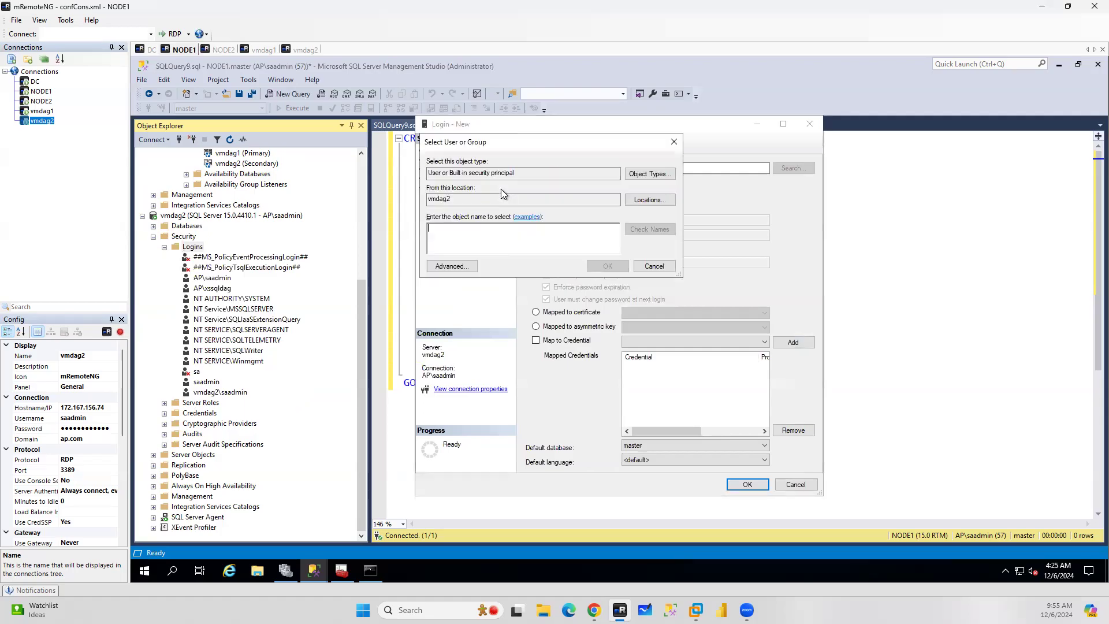
pyautogui.click(650, 200)
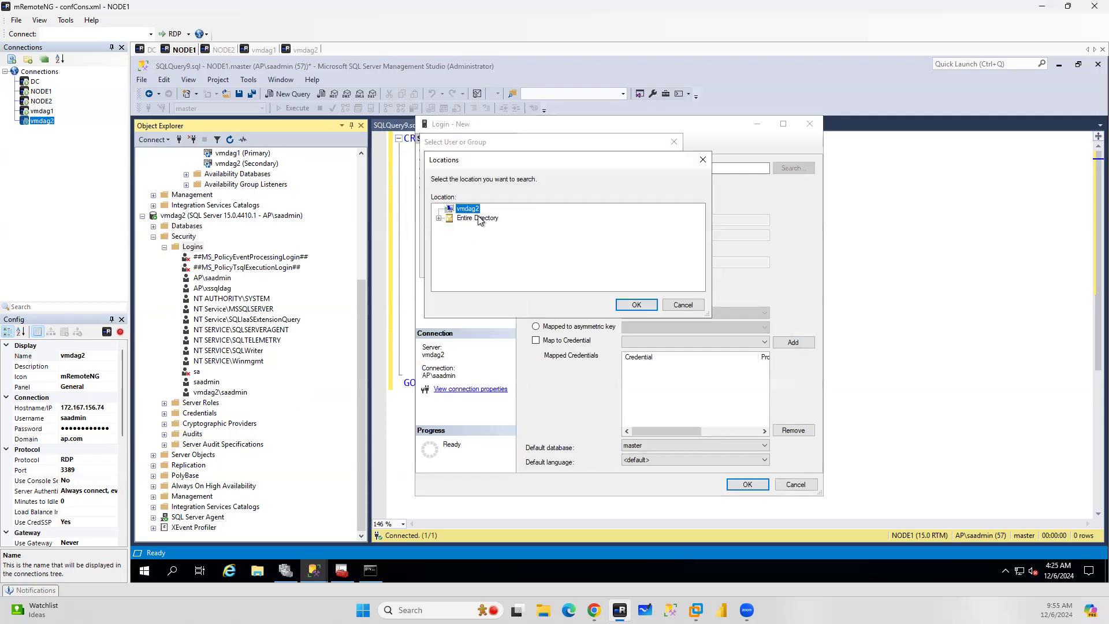
pyautogui.click(636, 305)
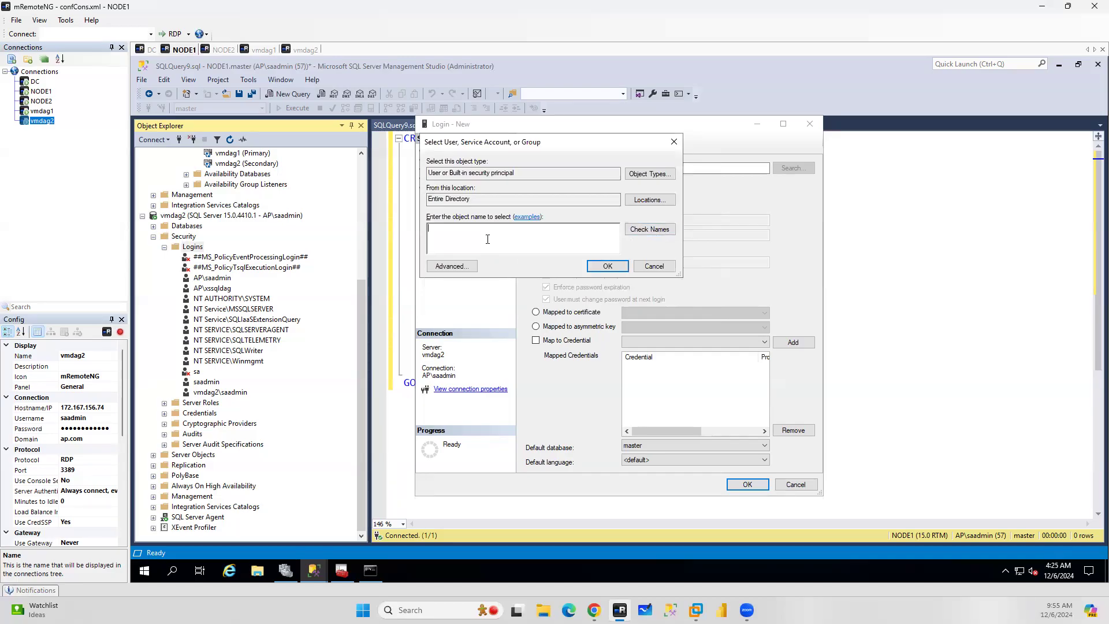
pyautogui.write('ssqlnode')
pyautogui.click(644, 231)
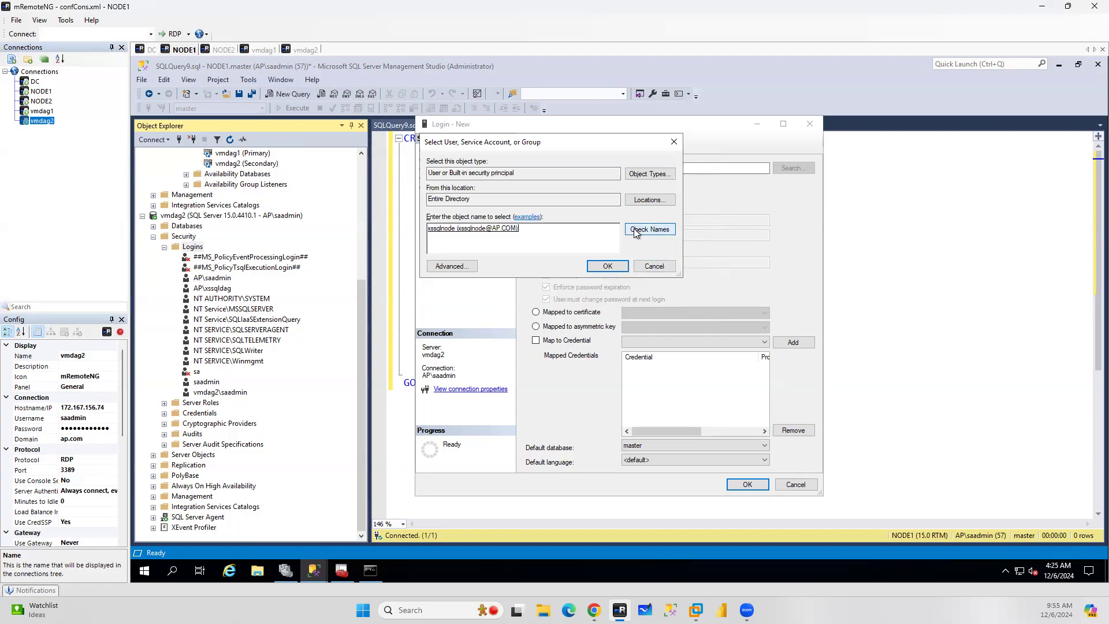
pyautogui.click(601, 267)
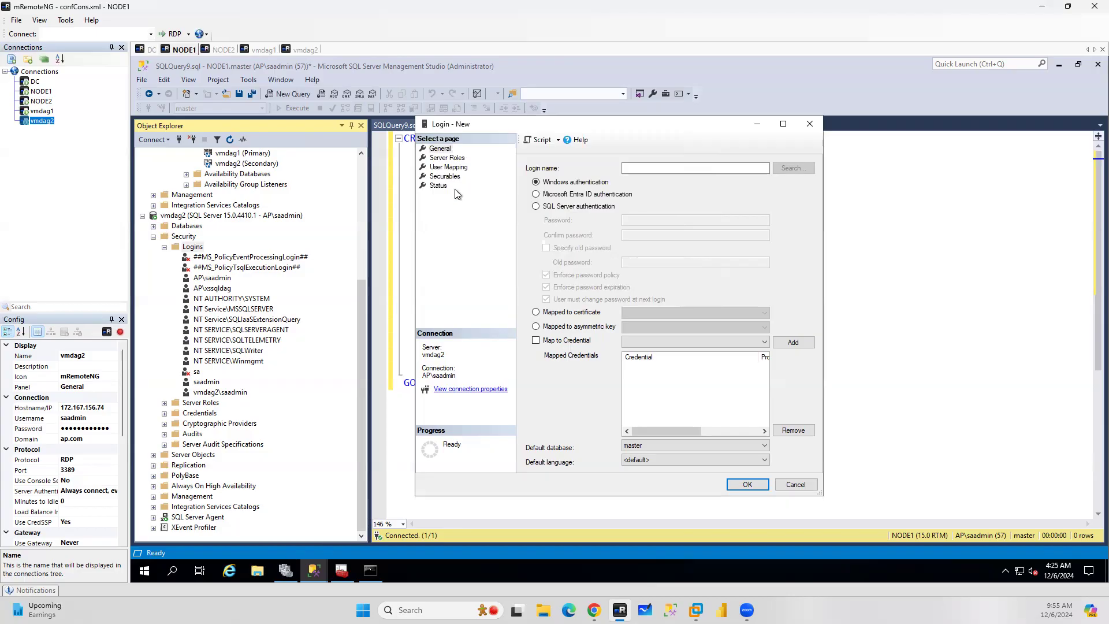
# Grant the vmdag2 AP\xssqlnode login the sysadmin server role and save it
pyautogui.click(440, 159)
pyautogui.click(548, 299)
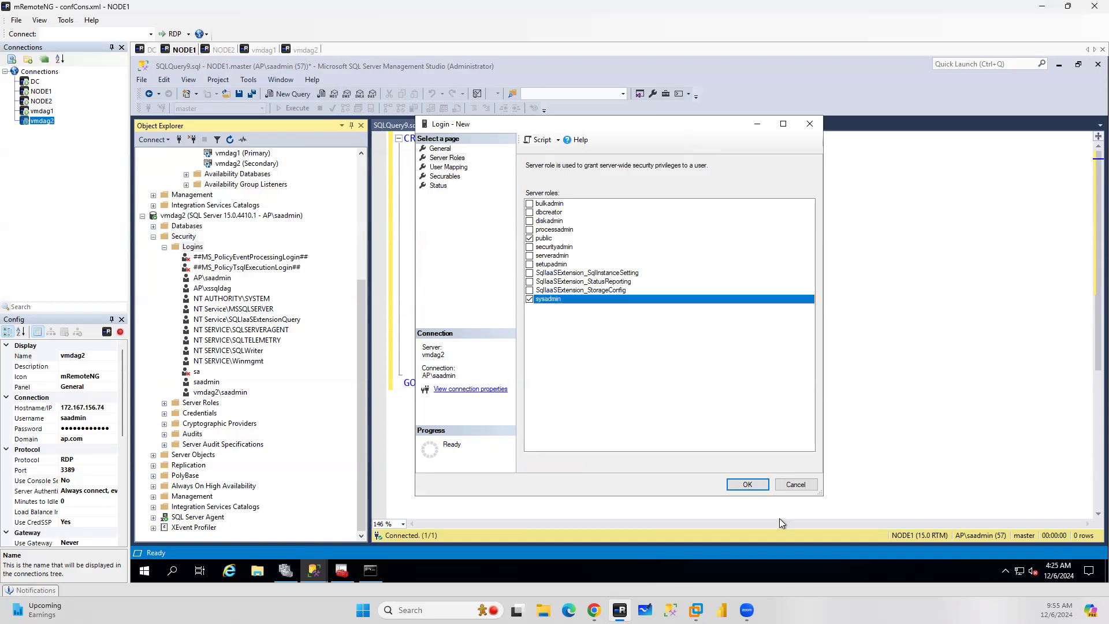
pyautogui.click(747, 485)
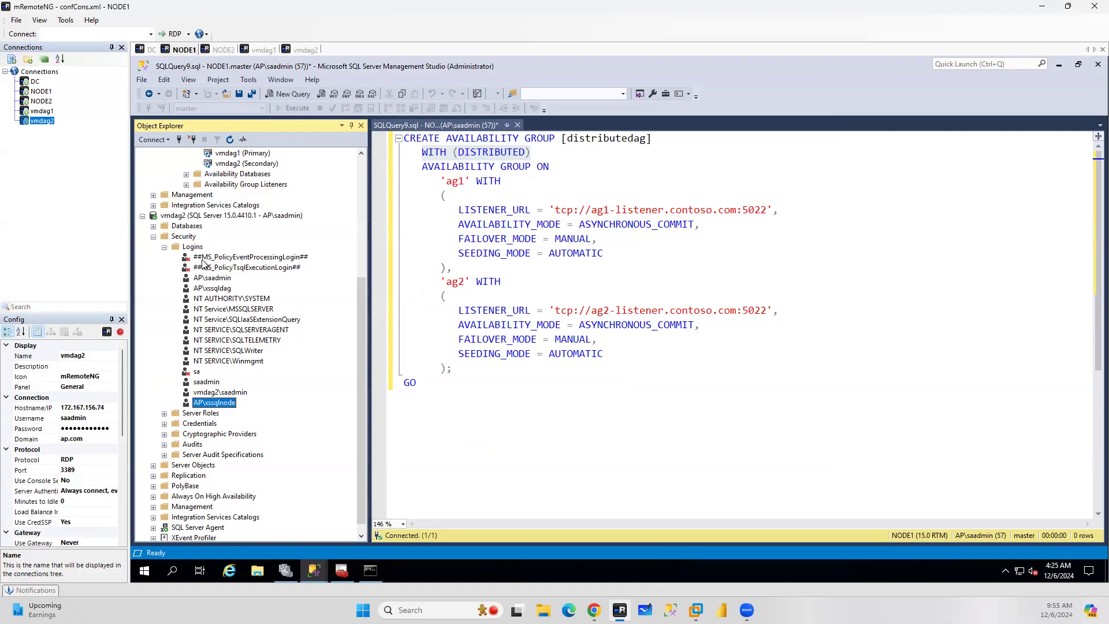
# In the distributed AG script, replace the first availability group name 'ag1' with 'ADAG1'
pyautogui.scroll(6, 306, 267)
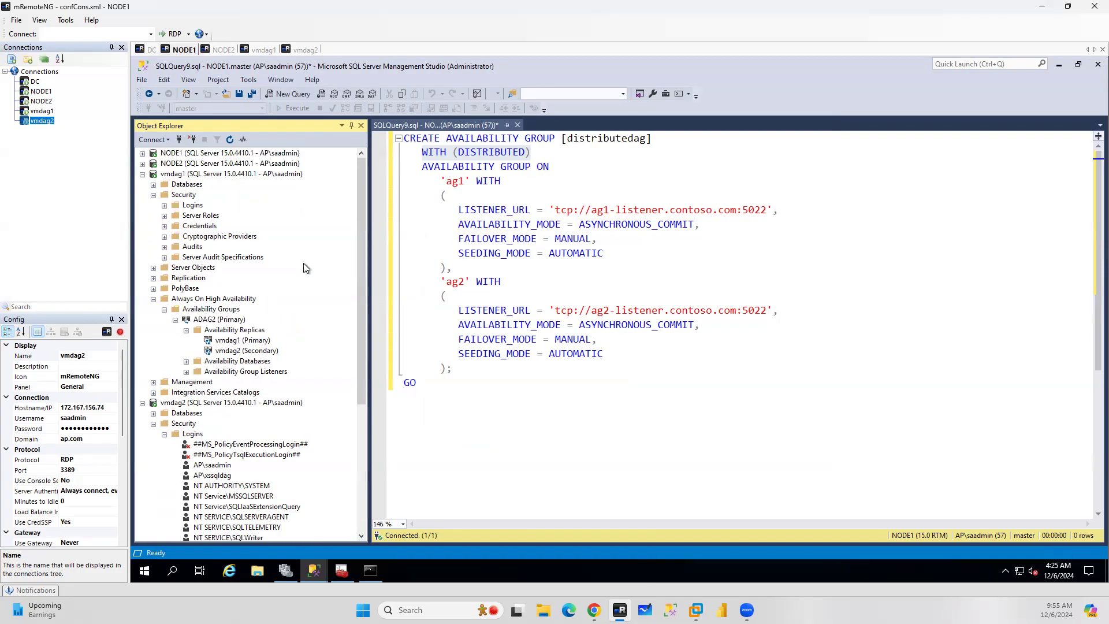
pyautogui.click(143, 174)
pyautogui.click(142, 185)
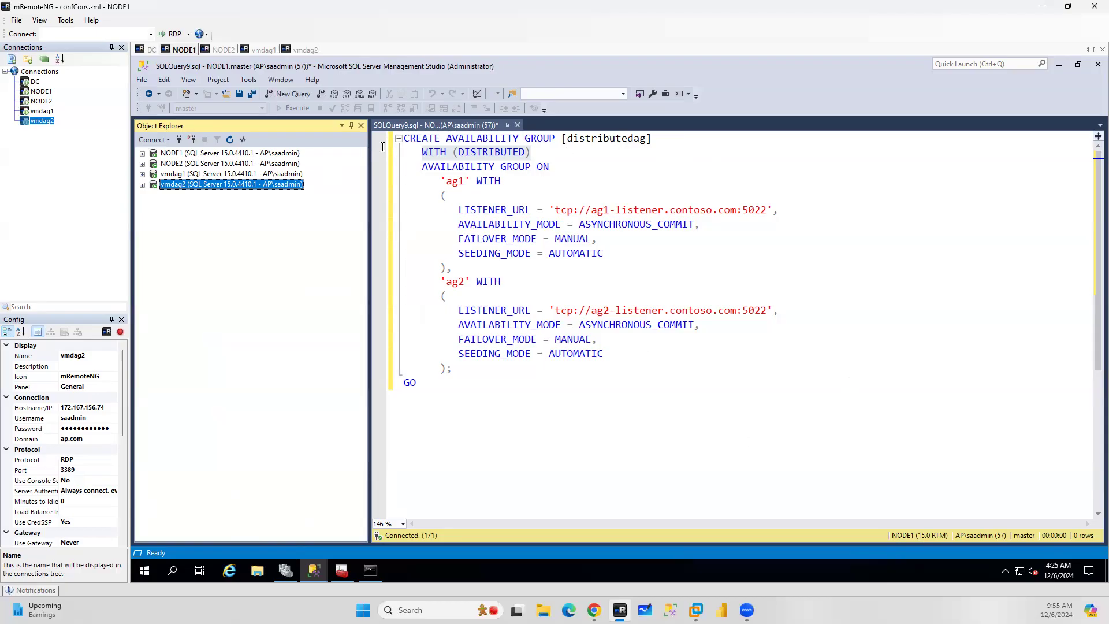
pyautogui.click(142, 154)
pyautogui.click(153, 216)
pyautogui.click(165, 227)
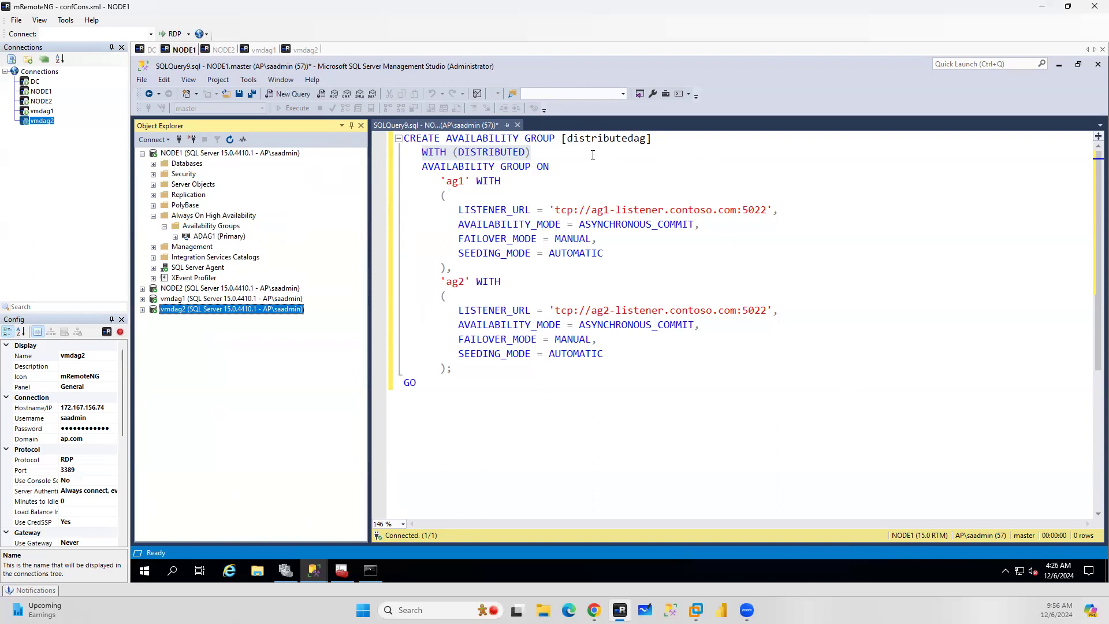
pyautogui.click(542, 152)
pyautogui.moveTo(542, 152); pyautogui.dragTo(412, 154)
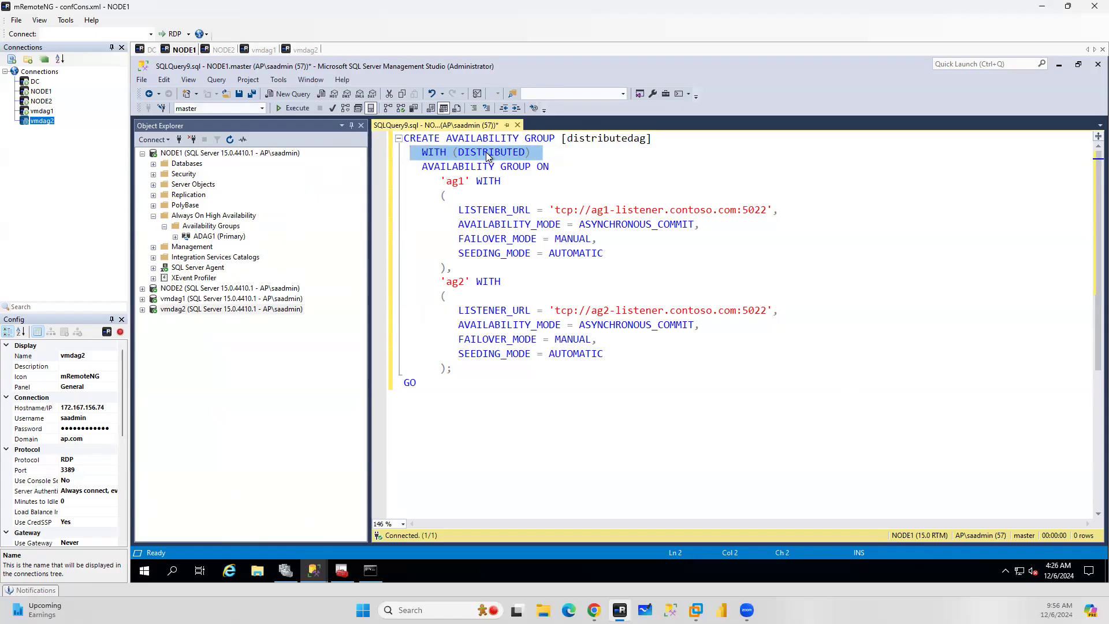
pyautogui.doubleClick(457, 181)
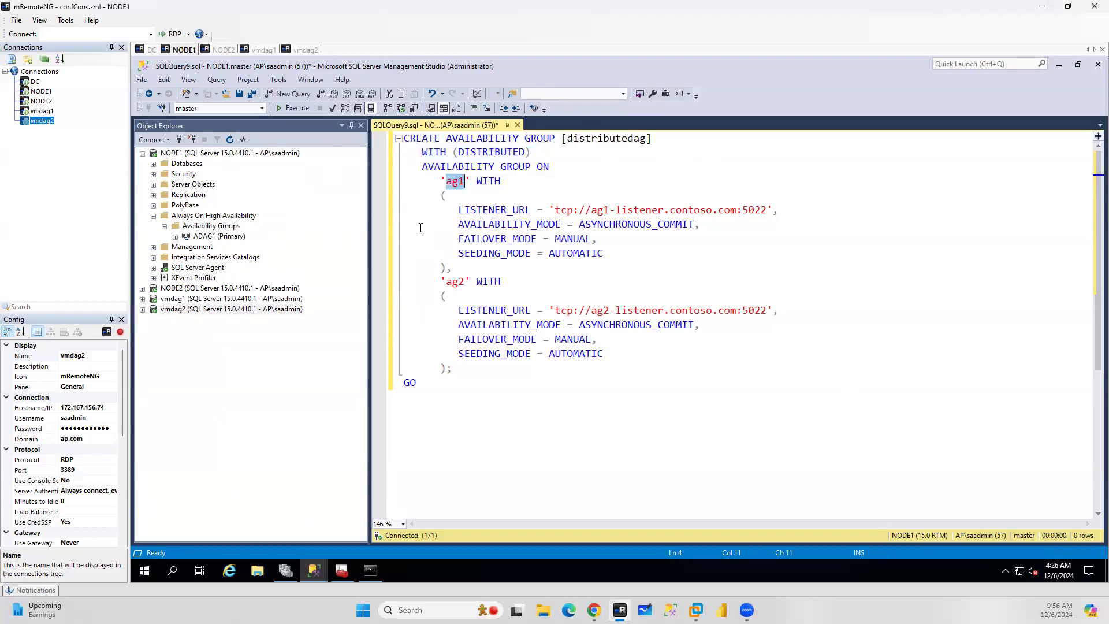
pyautogui.write('ADAG1')
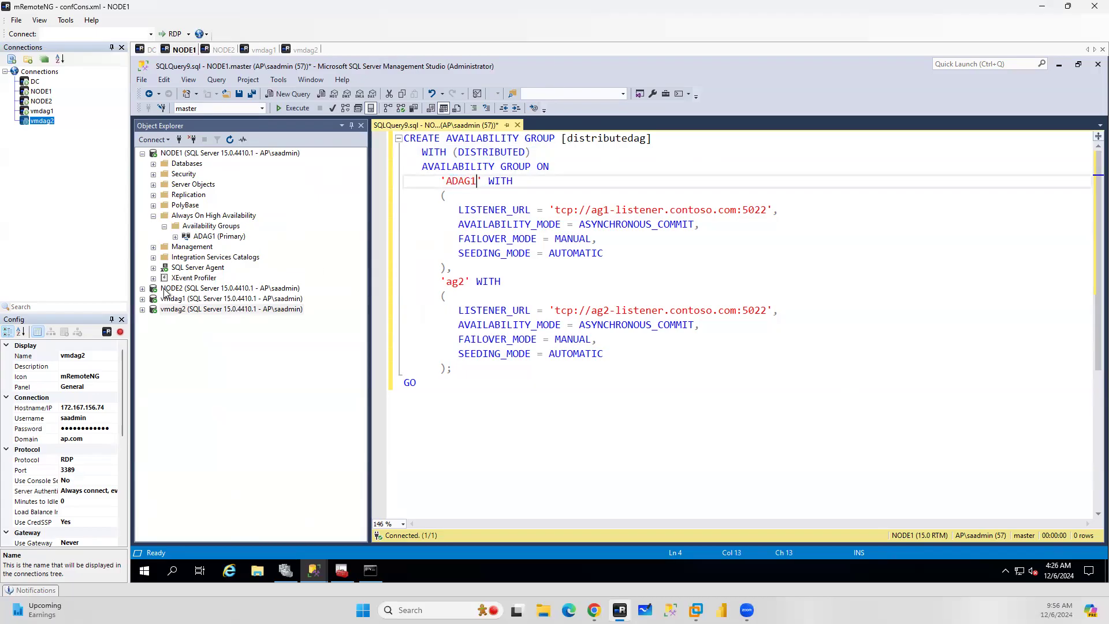
# Replace the second availability group name 'ag2' with 'ADAG2' in the script
pyautogui.click(143, 298)
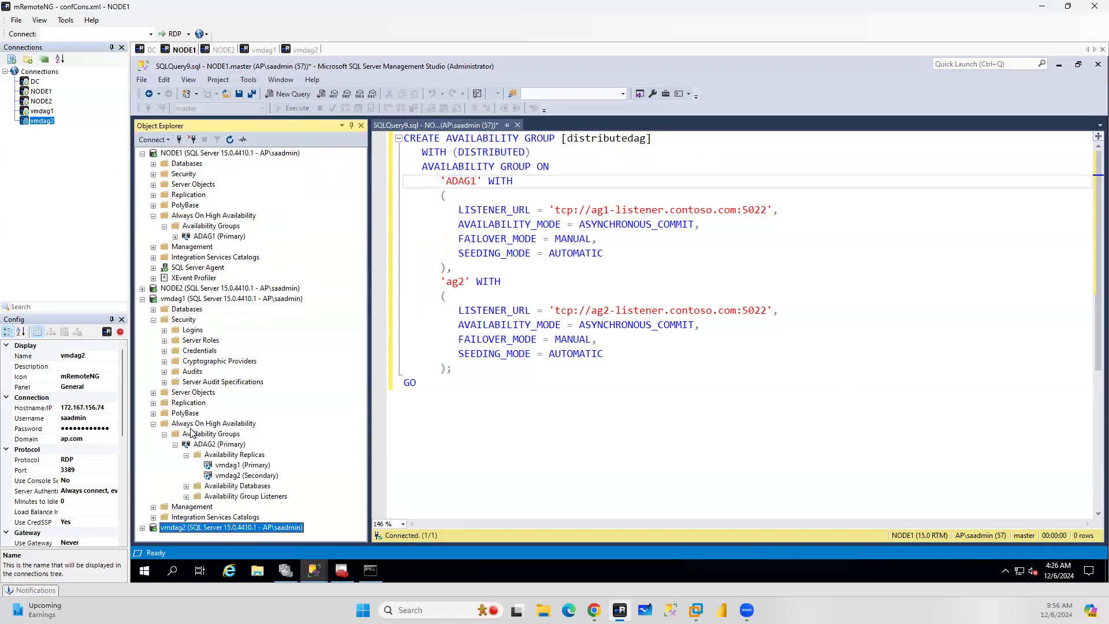
pyautogui.click(466, 182)
pyautogui.doubleClick(465, 182)
pyautogui.click(456, 285)
pyautogui.doubleClick(457, 285)
pyautogui.write('ADAG2')
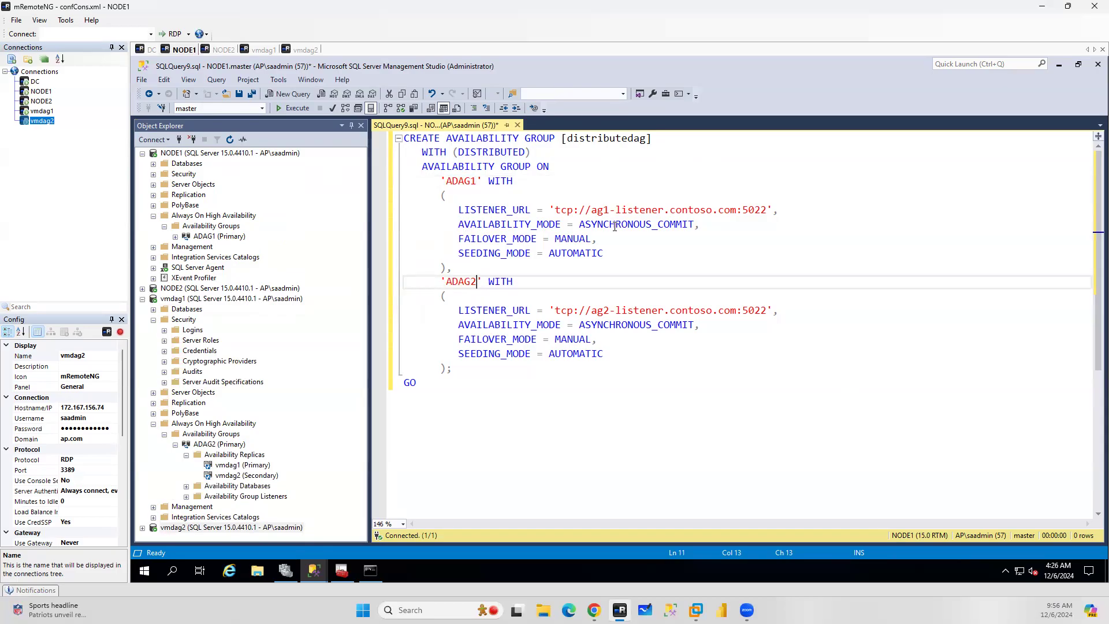
# Change the ADAG1 listener URL to 'tcp://dagls1.ap.com:5022'
pyautogui.click(175, 236)
pyautogui.click(186, 267)
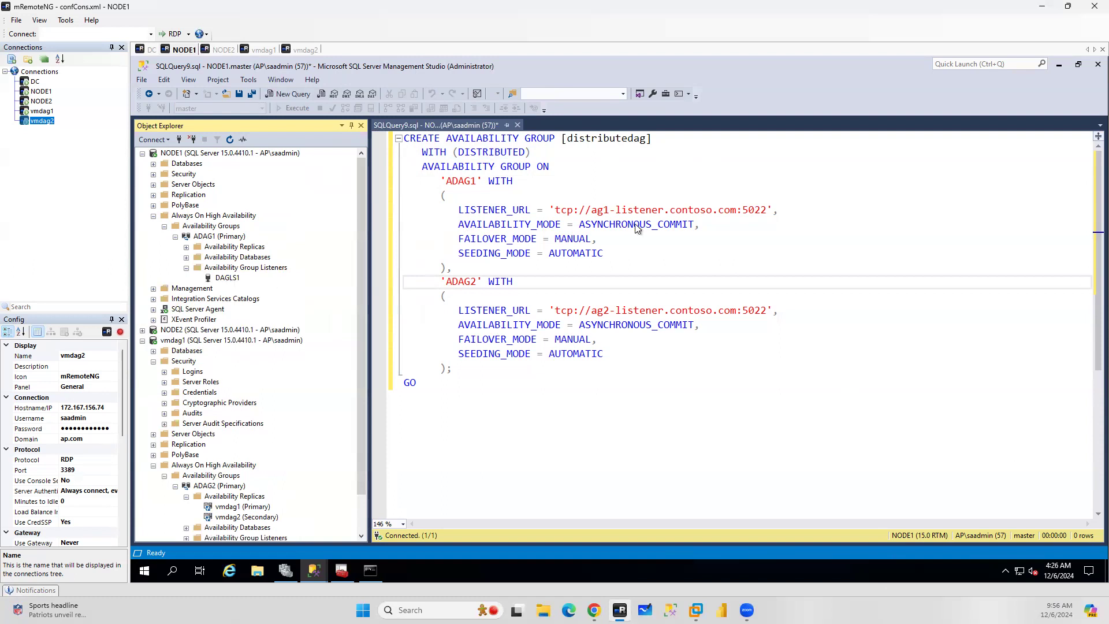
pyautogui.moveTo(713, 209); pyautogui.dragTo(594, 214)
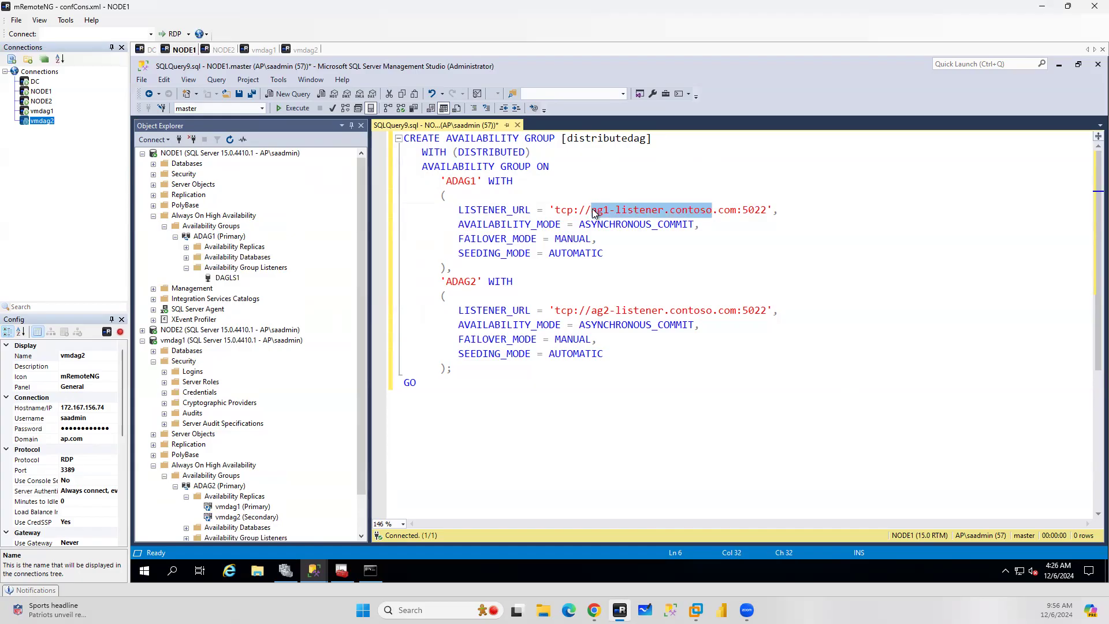
pyautogui.write('da')
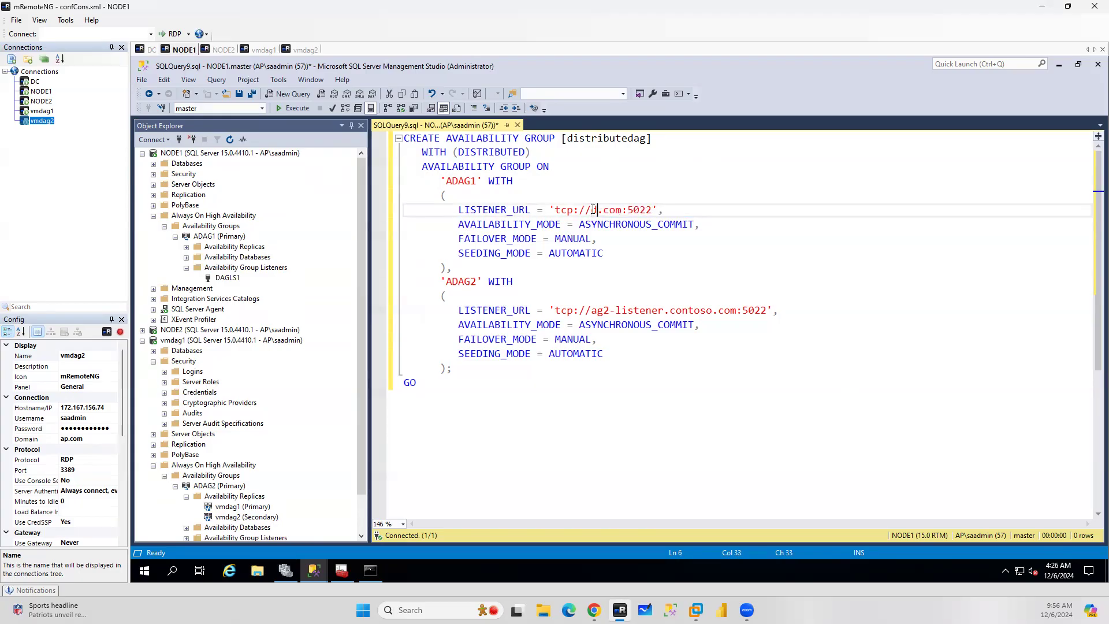
pyautogui.write('g1.ap')
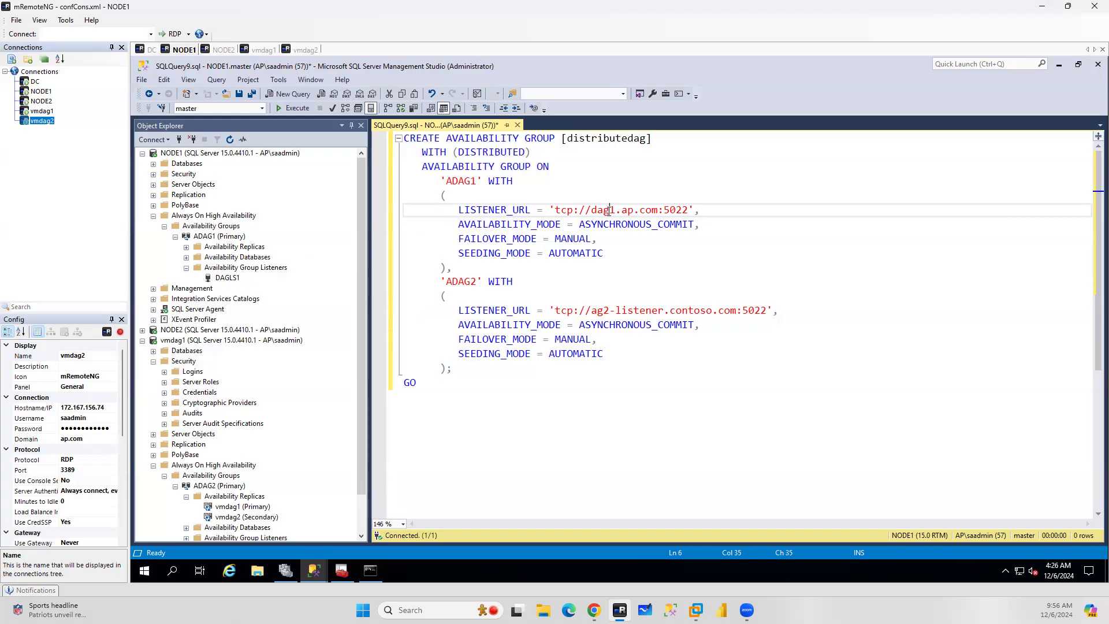
pyautogui.write('ls')
# Rename the distributed availability group in the script to distributedag-1
pyautogui.click(645, 139)
pyautogui.write('-1')
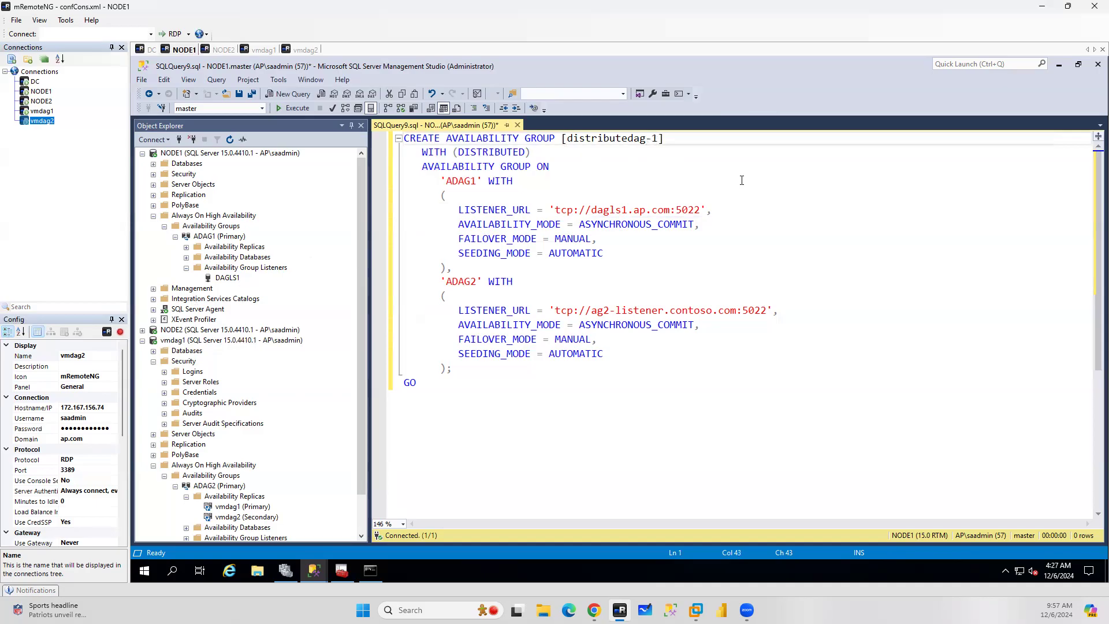
pyautogui.moveTo(536, 151); pyautogui.dragTo(411, 153)
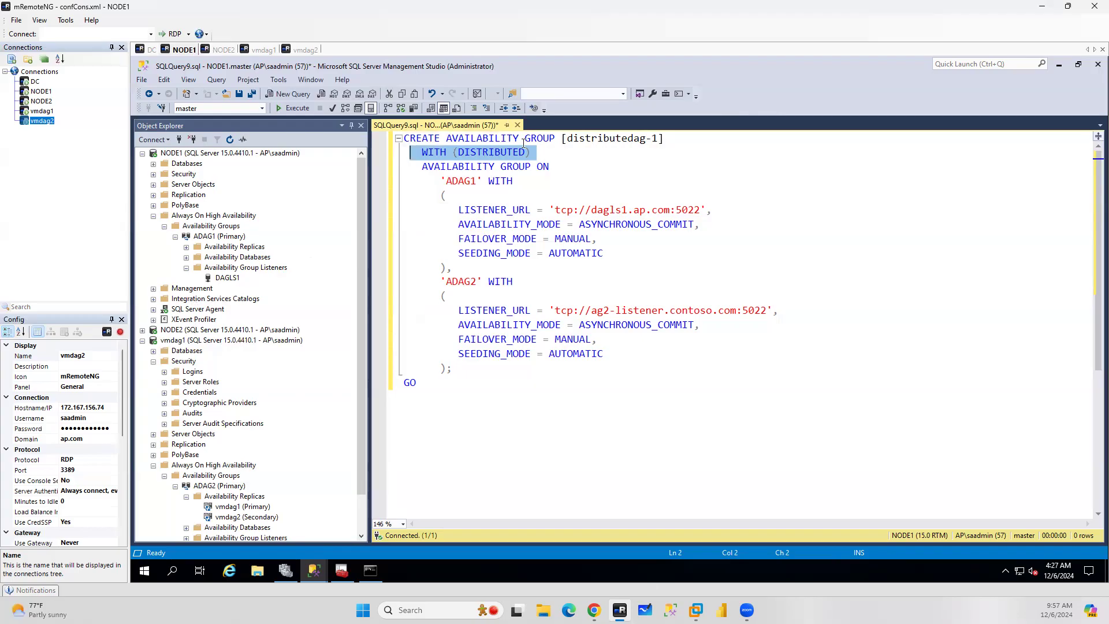
pyautogui.click(544, 152)
pyautogui.moveTo(462, 152); pyautogui.dragTo(417, 152)
pyautogui.scroll(-2, 262, 470)
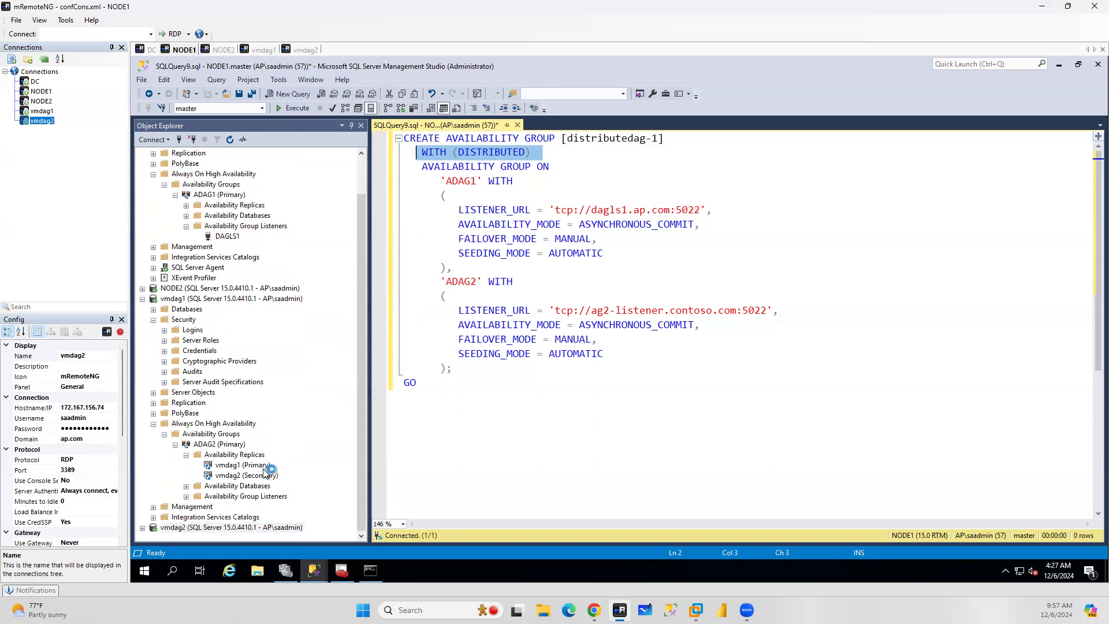
# Change the ADAG2 listener URL to 'tcp://dagls2.ap.com:5022'
pyautogui.click(187, 496)
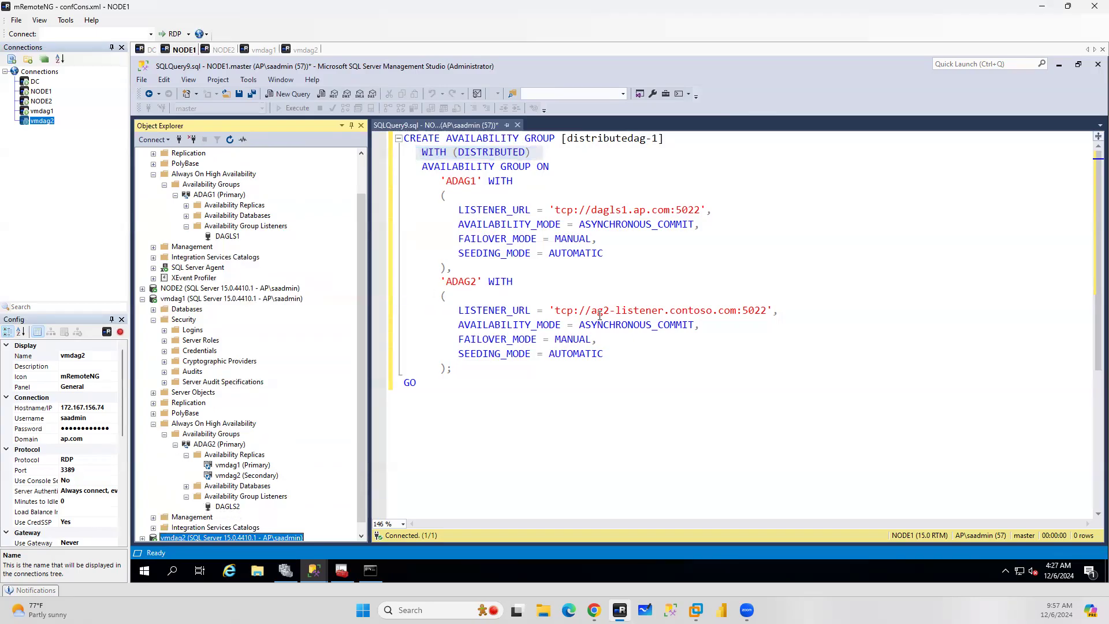
pyautogui.moveTo(711, 310); pyautogui.dragTo(591, 312)
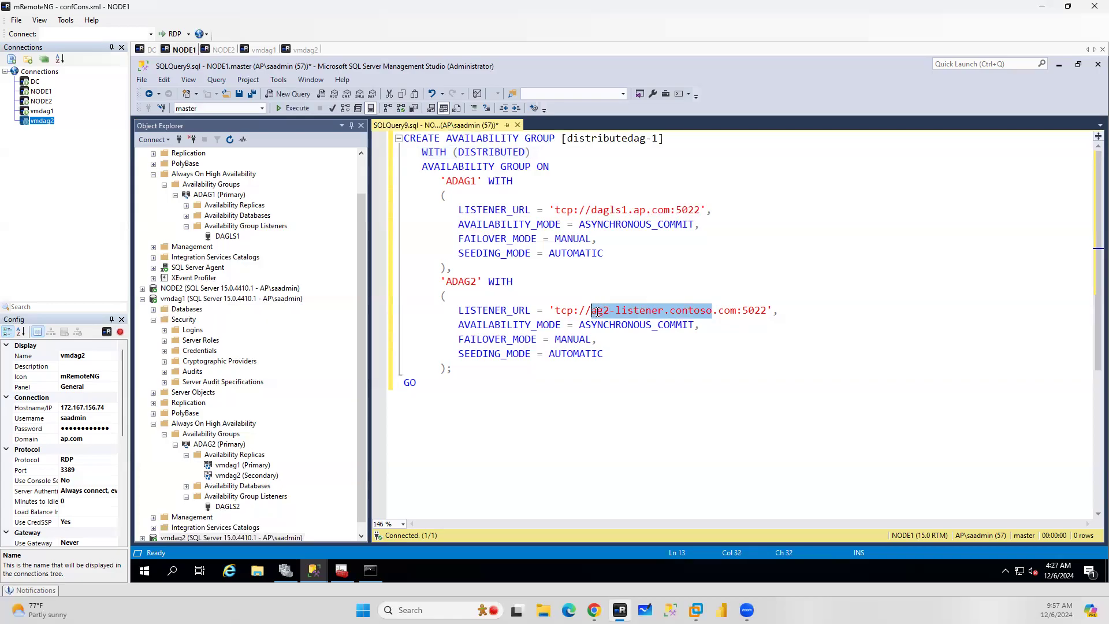
pyautogui.write('dagls2')
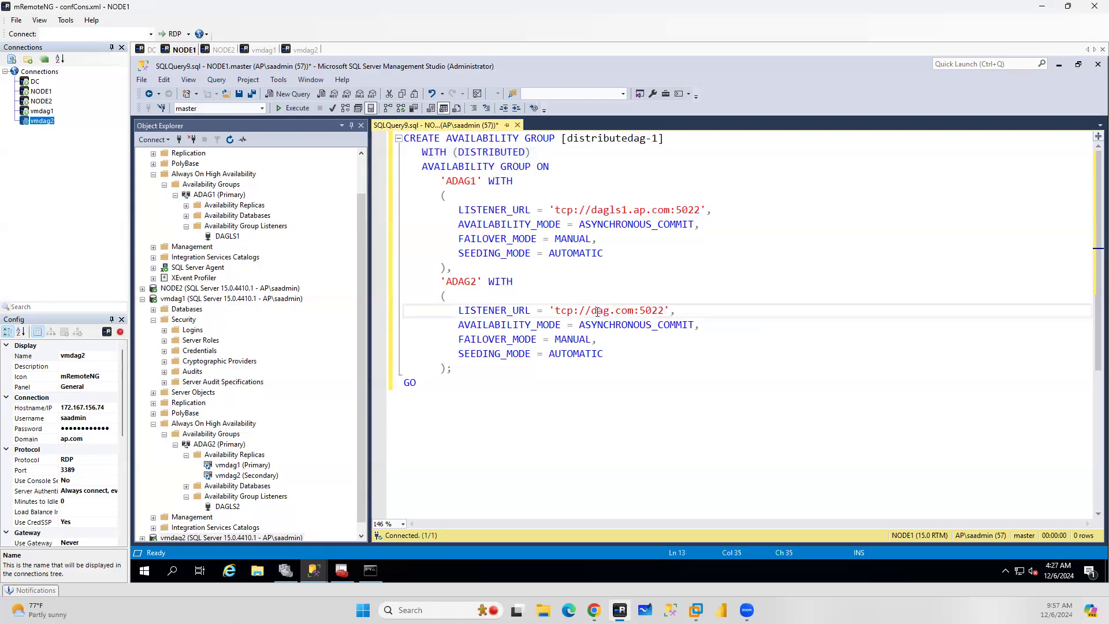
pyautogui.write('.ap')
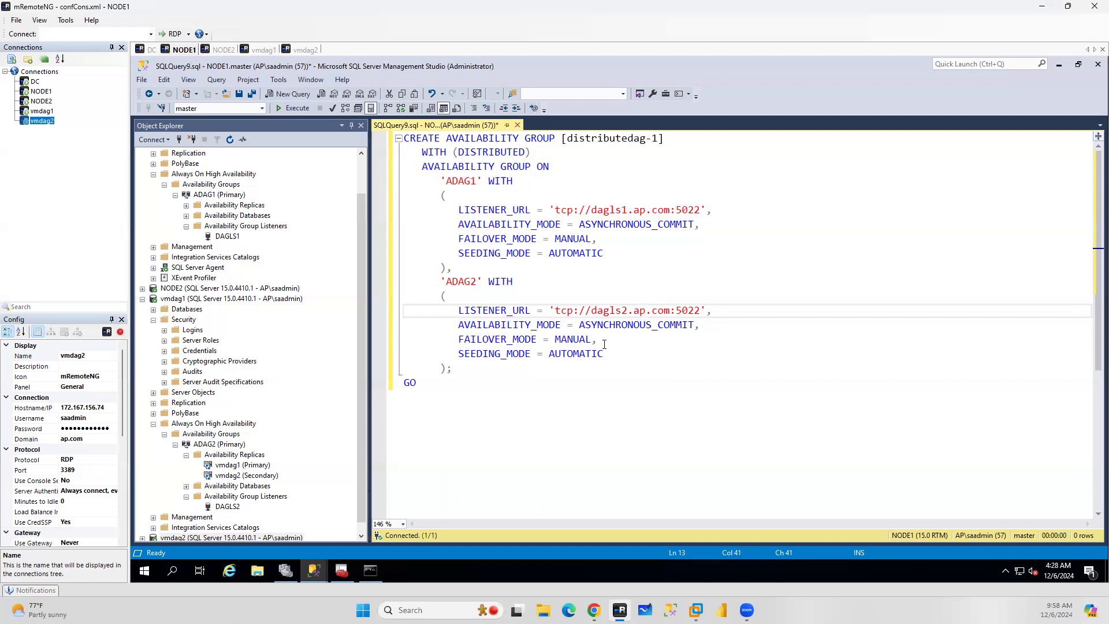
# Select the whole CREATE AVAILABILITY GROUP [distributedag-1] script on NODE1 and execute it
pyautogui.moveTo(419, 382); pyautogui.dragTo(354, 138)
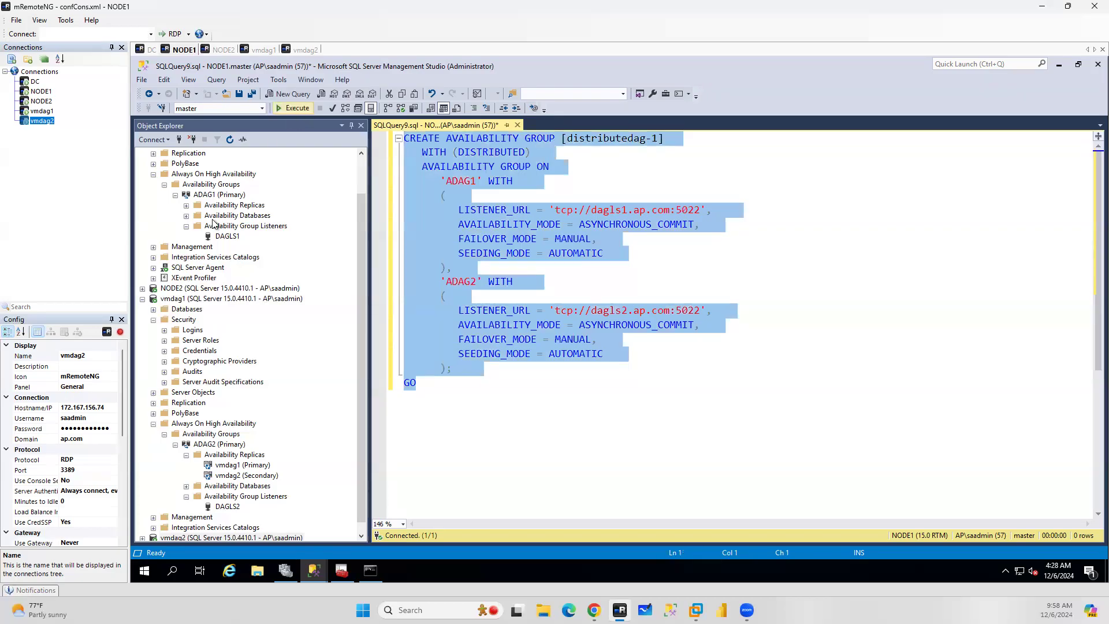
pyautogui.scroll(2, 214, 224)
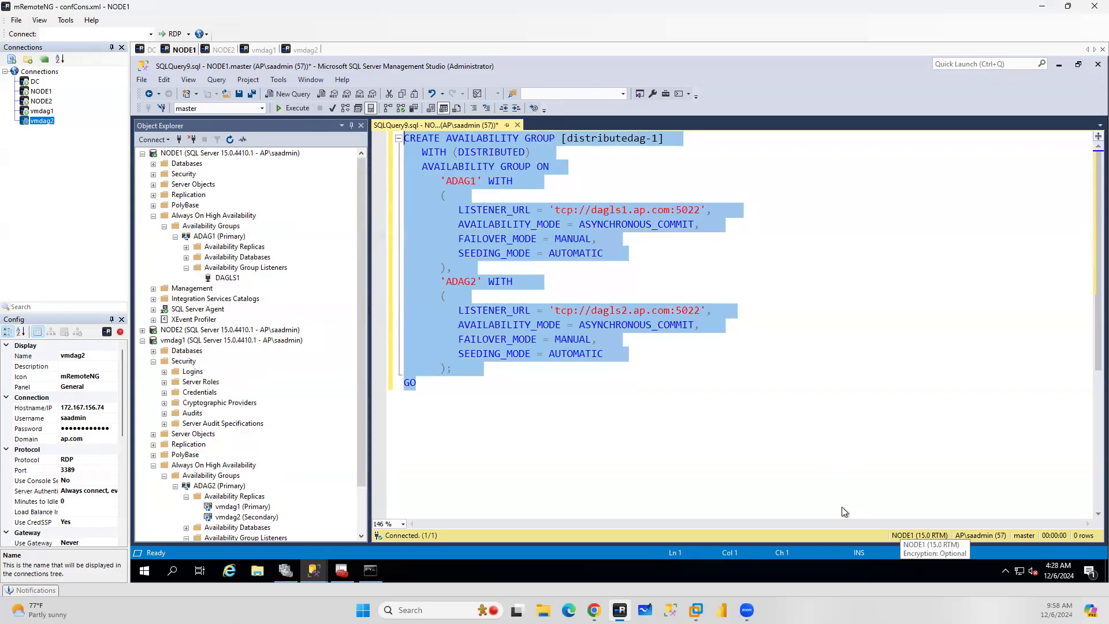
pyautogui.click(331, 109)
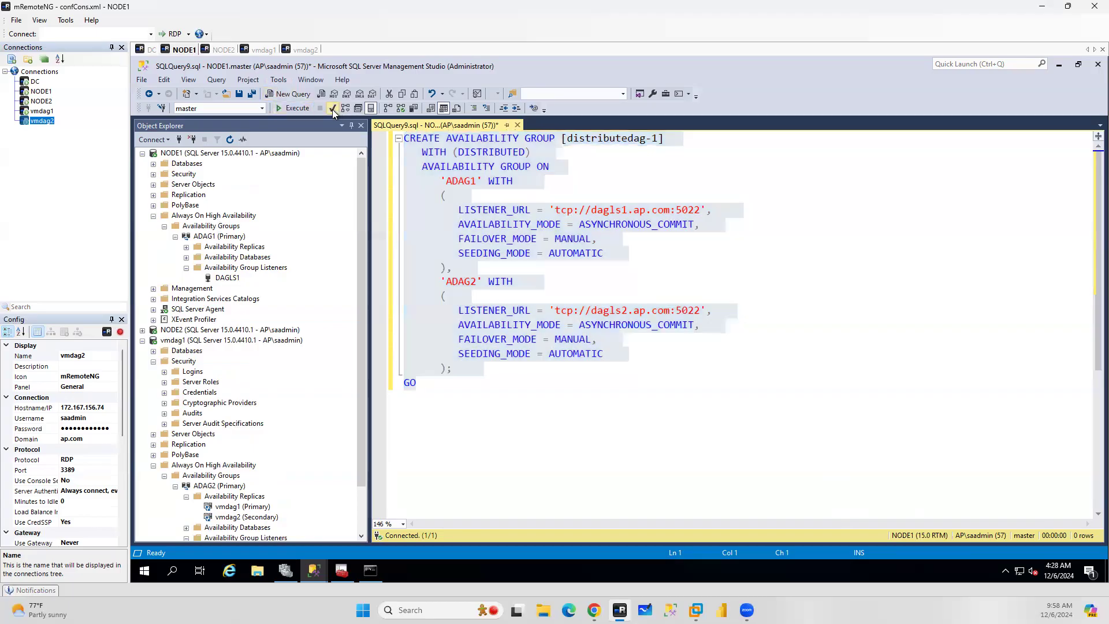
pyautogui.click(294, 109)
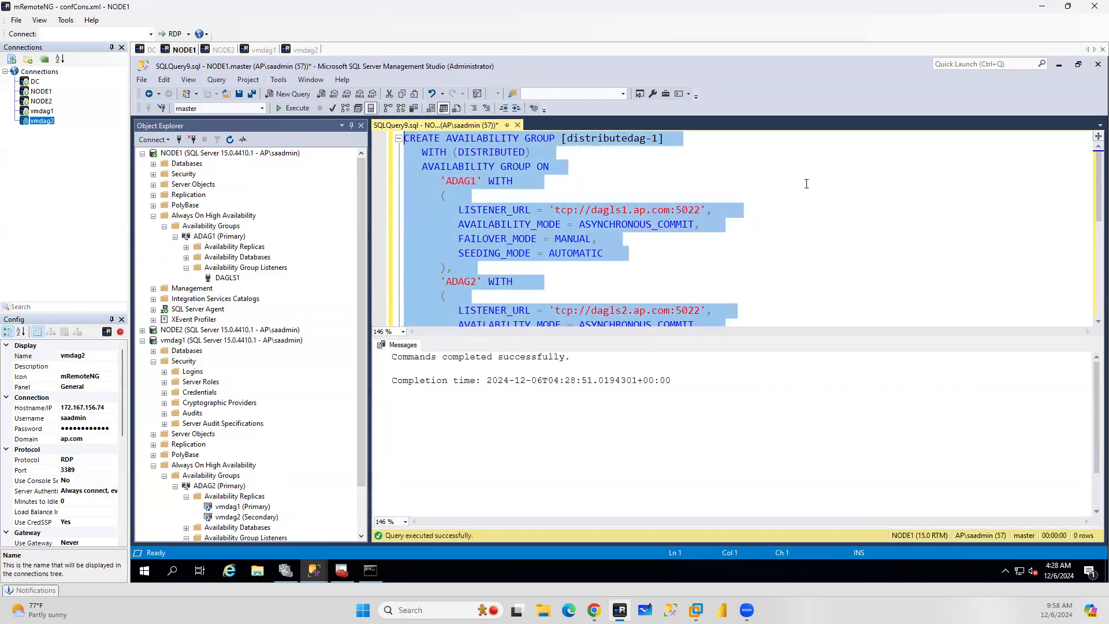
# Refresh NODE1 and disconnect the NODE2 and vmdag2 connections in Object Explorer
pyautogui.click(215, 153)
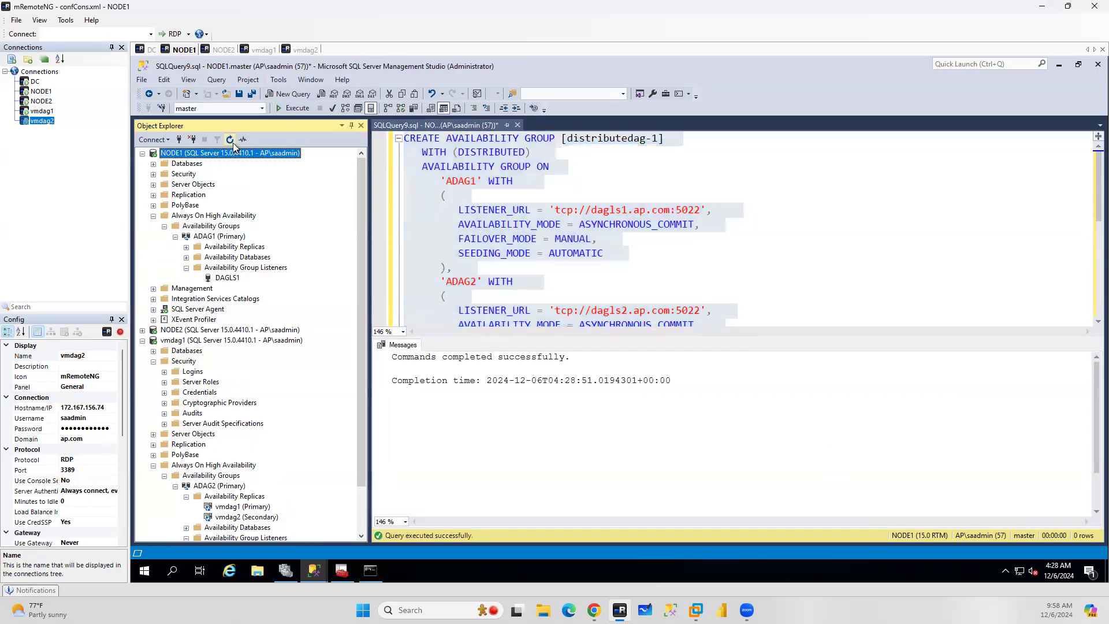
pyautogui.click(230, 141)
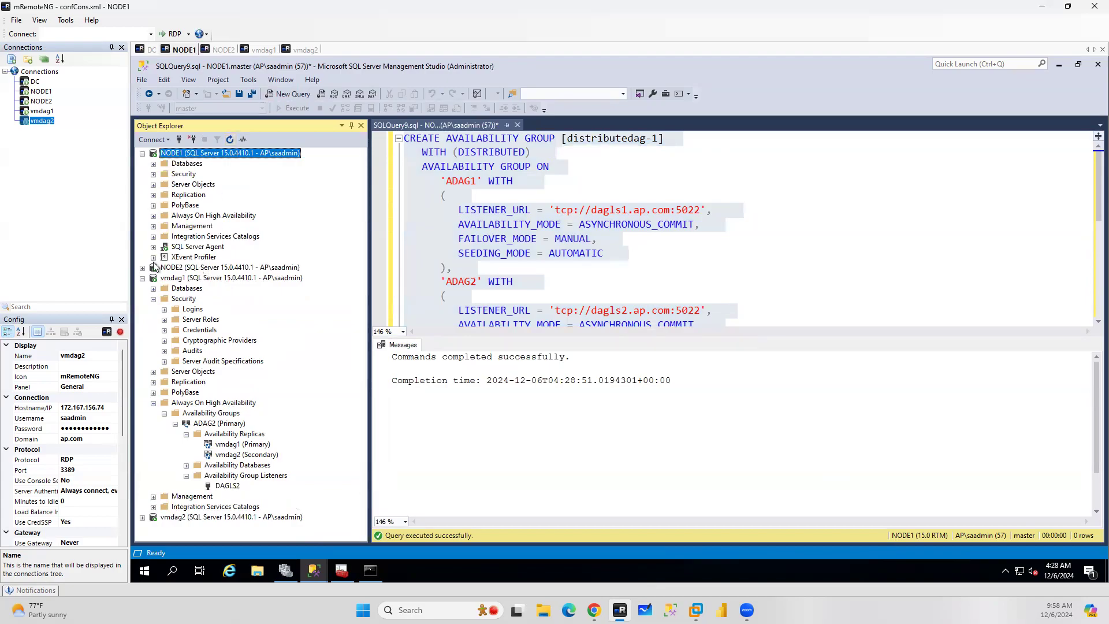
pyautogui.click(184, 269)
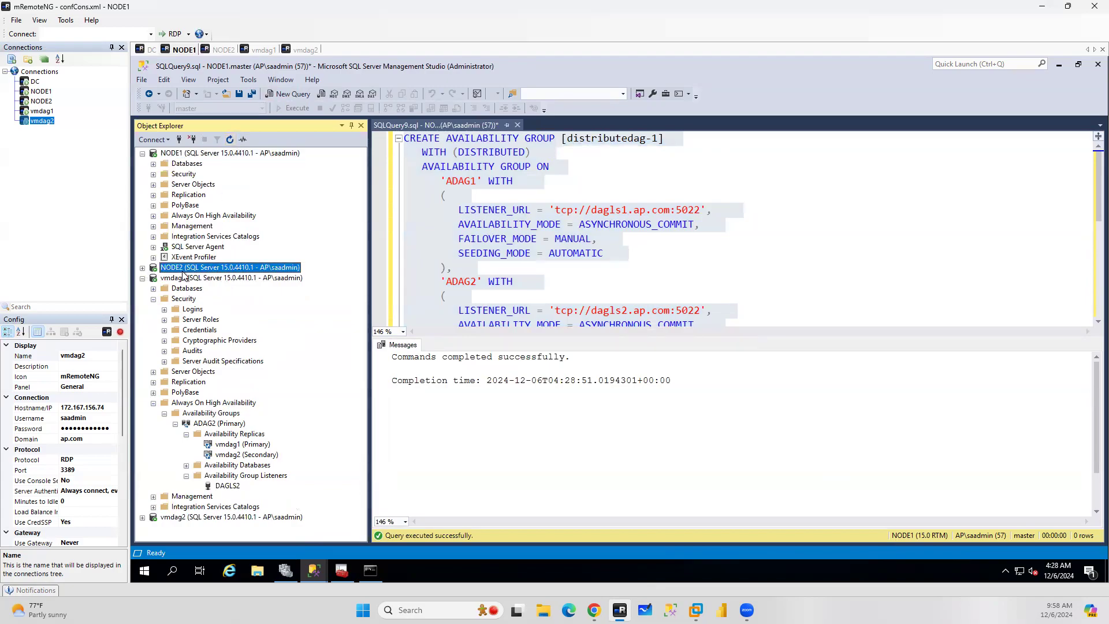
pyautogui.click(193, 140)
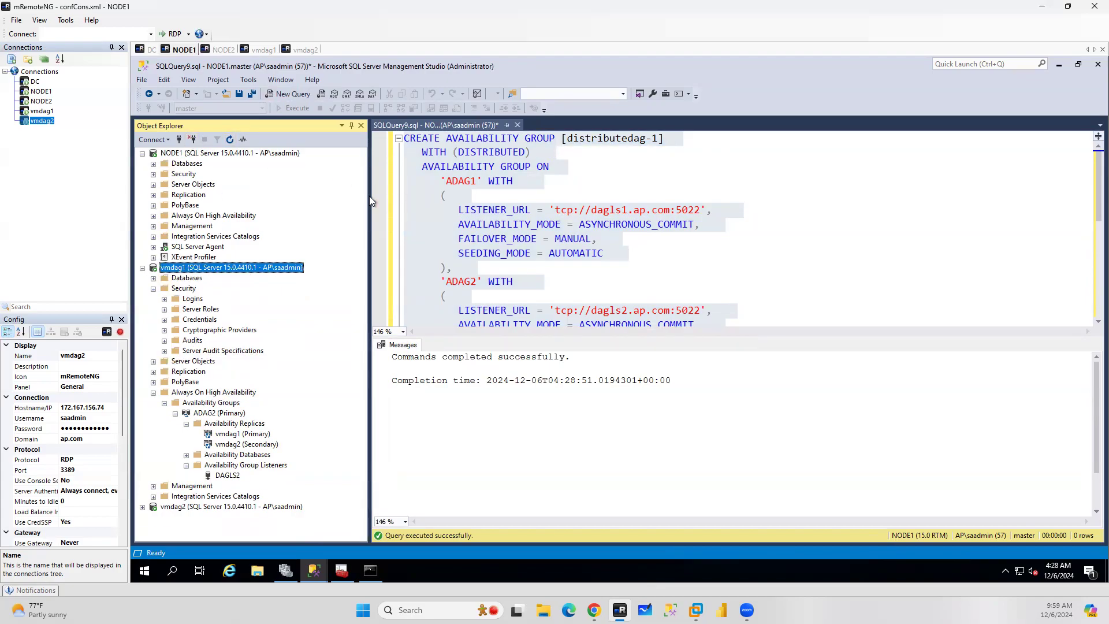
pyautogui.click(166, 507)
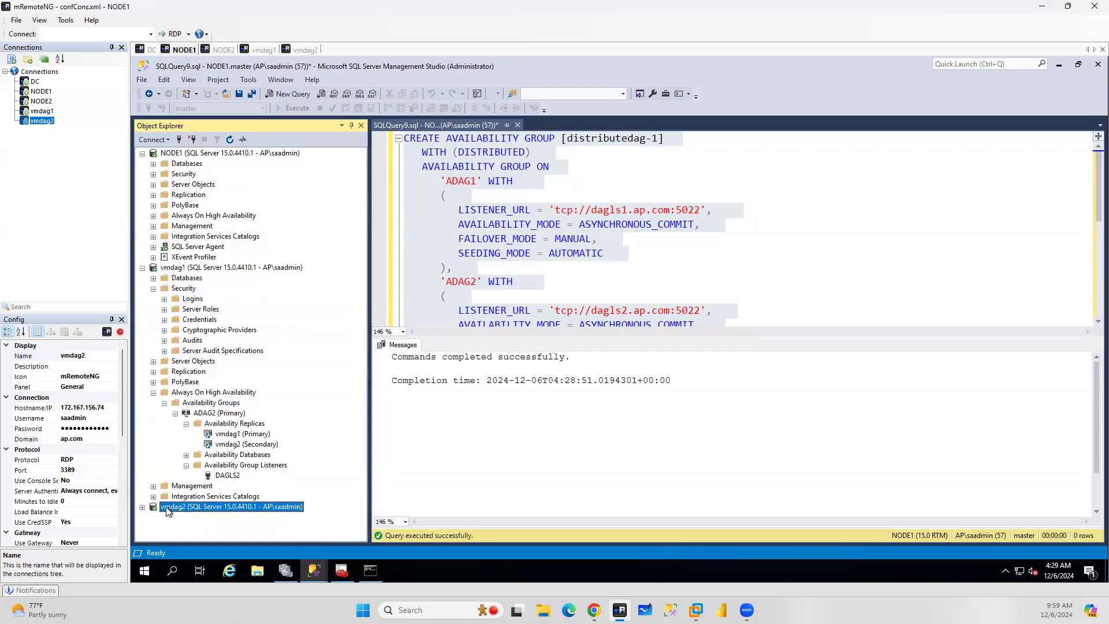
pyautogui.click(193, 142)
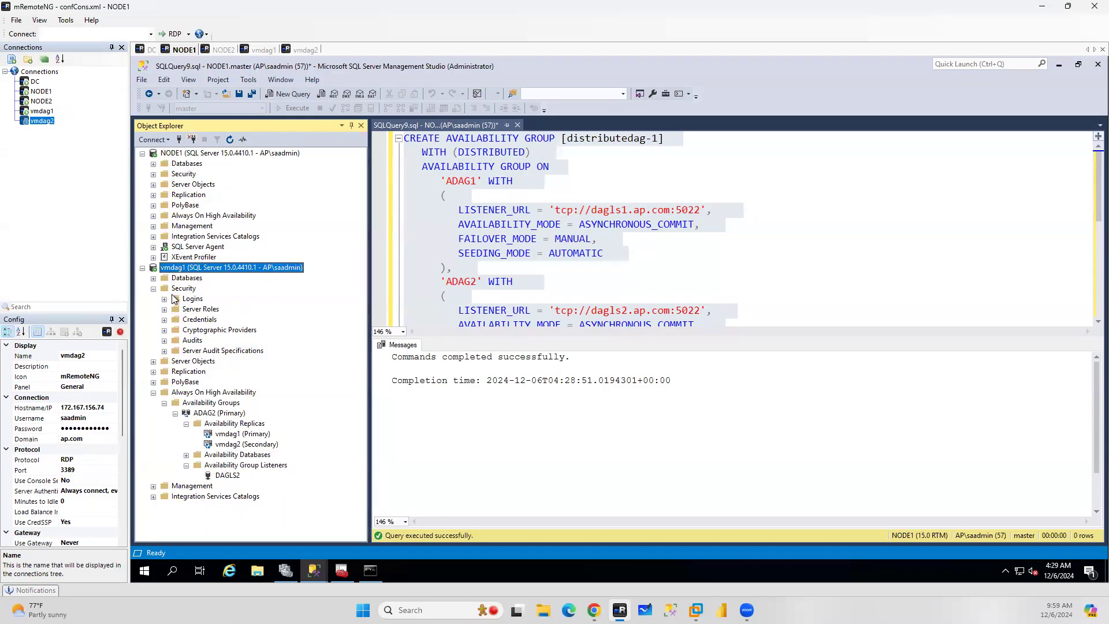
# Refresh vmdag1 and expand NODE1's Always On availability groups down to distributedag-1's availability replicas
pyautogui.click(229, 140)
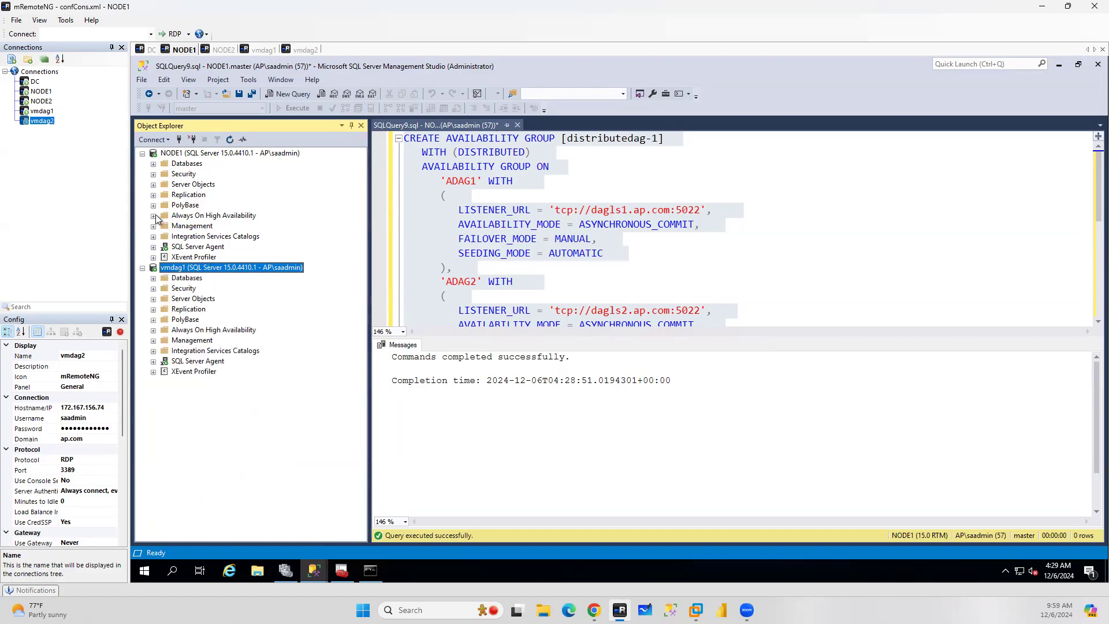
pyautogui.click(154, 216)
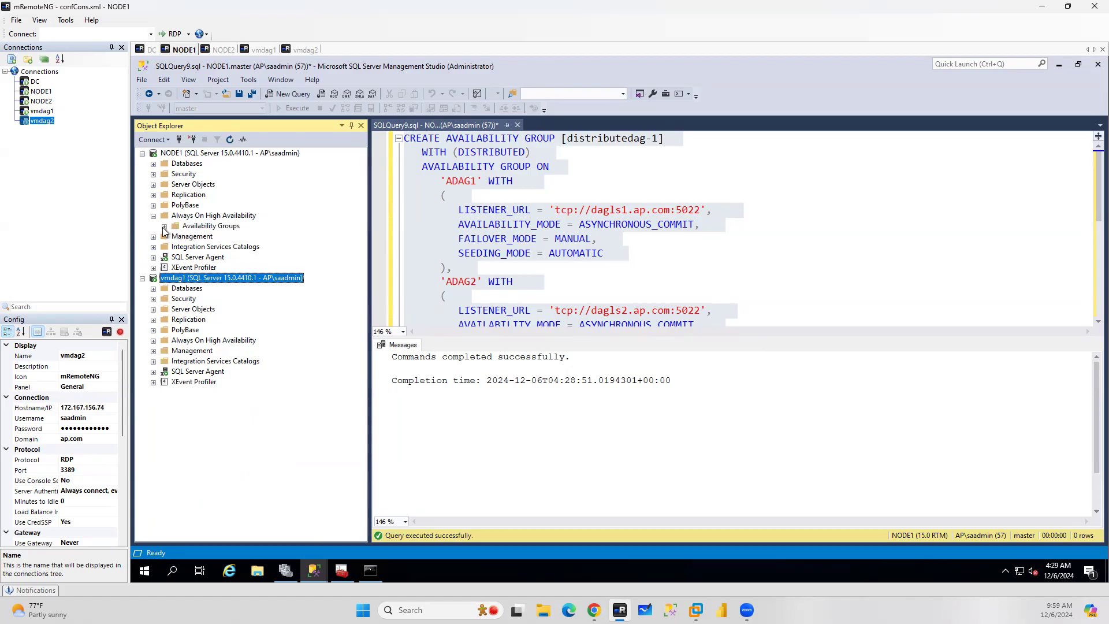
pyautogui.click(164, 226)
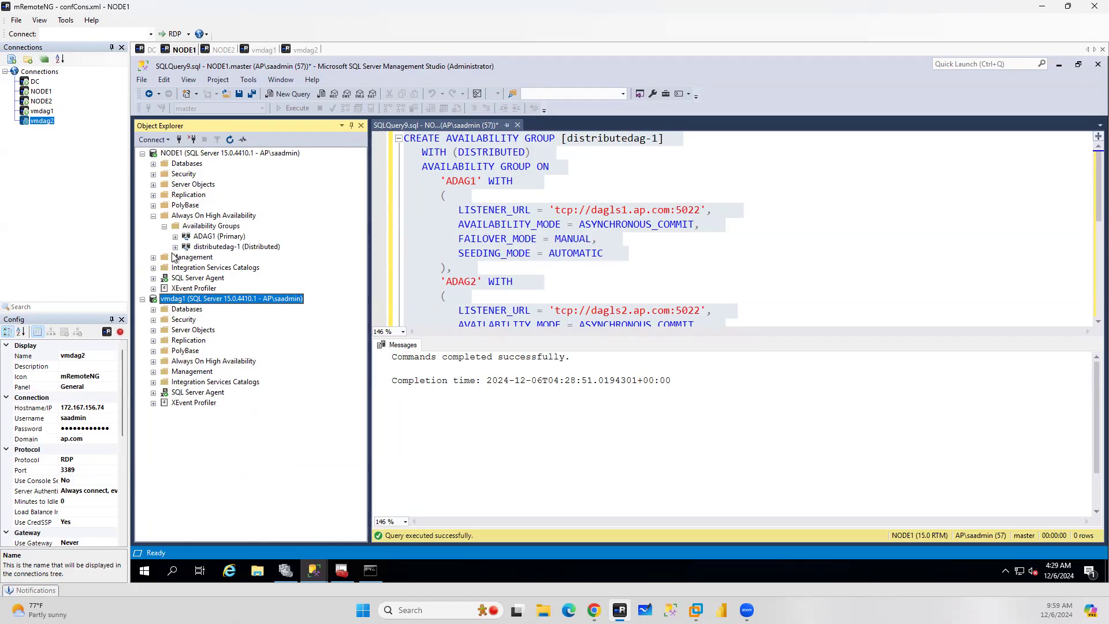
pyautogui.click(175, 247)
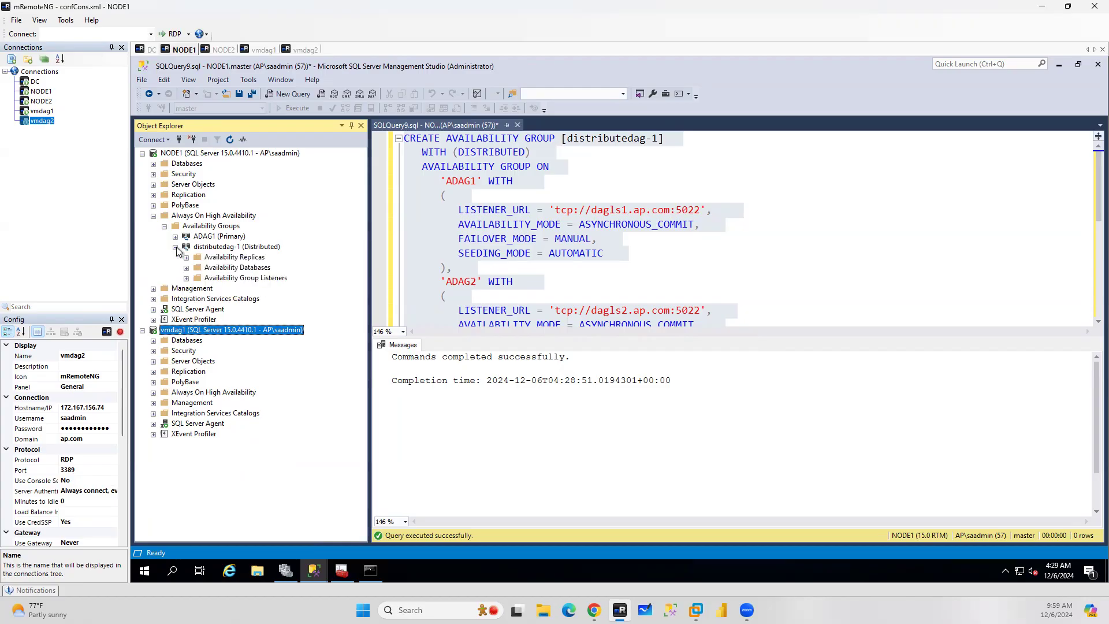
pyautogui.click(186, 258)
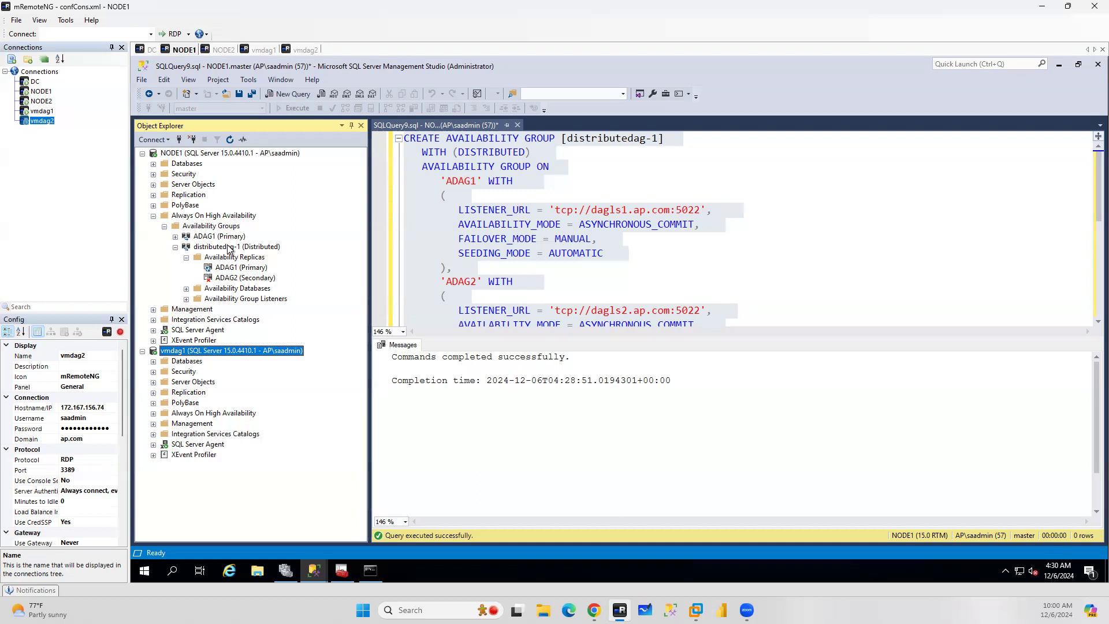
# Expand vmdag1's Always On availability groups down to ADAG2
pyautogui.click(153, 413)
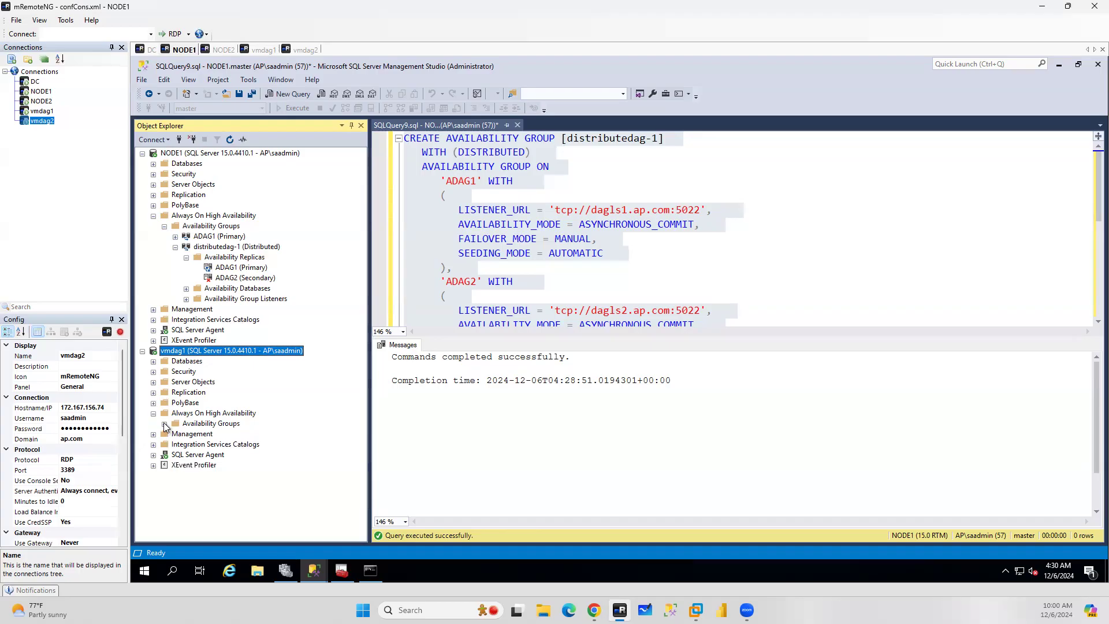
pyautogui.click(165, 424)
pyautogui.click(175, 435)
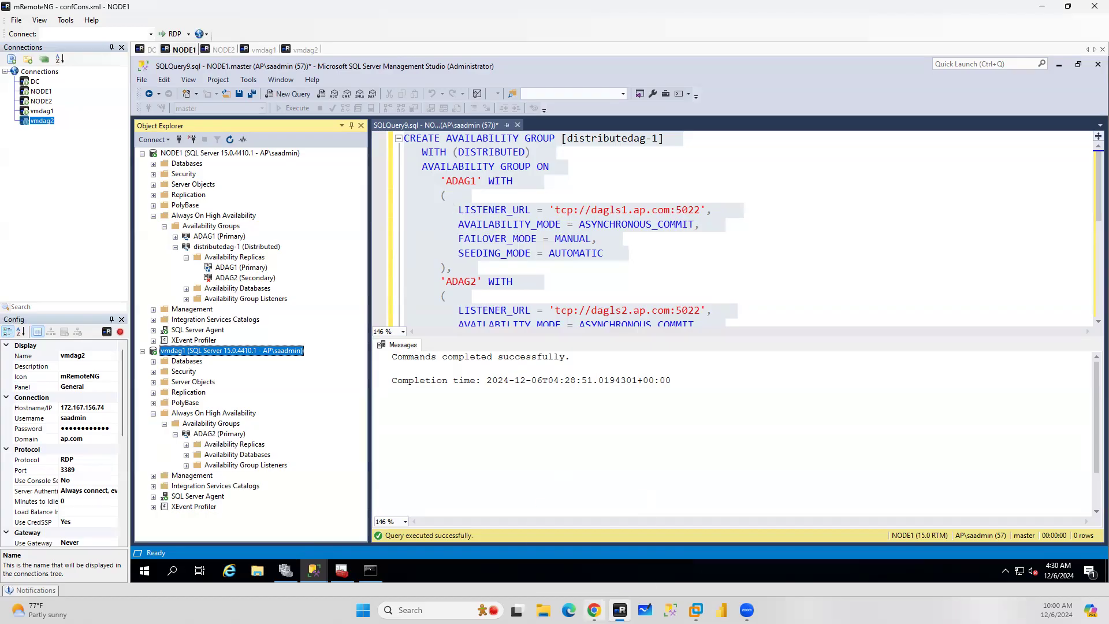
# Review the documentation's automatic and manual seeding scripts for creating a distributed availability group on the first cluster
pyautogui.click(594, 610)
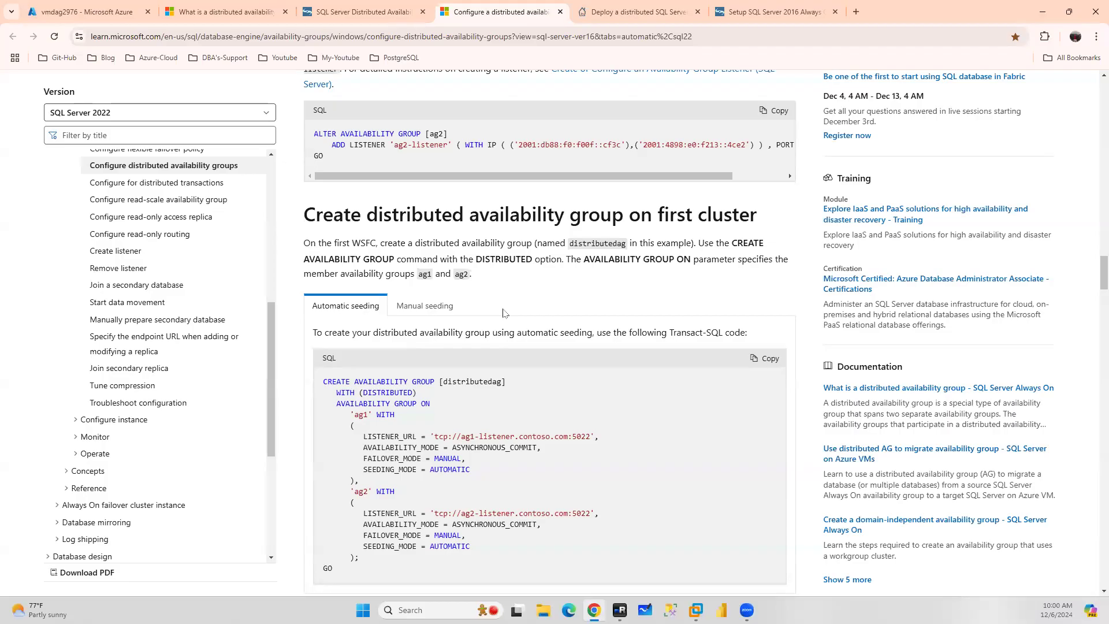
pyautogui.click(444, 307)
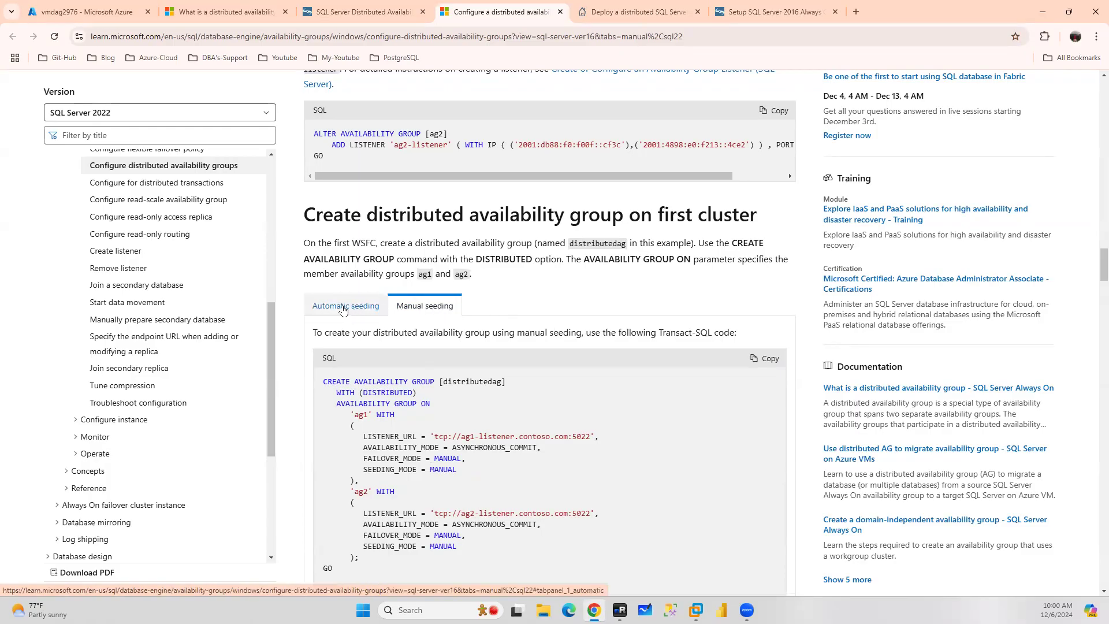
pyautogui.click(341, 311)
pyautogui.scroll(-4, 458, 426)
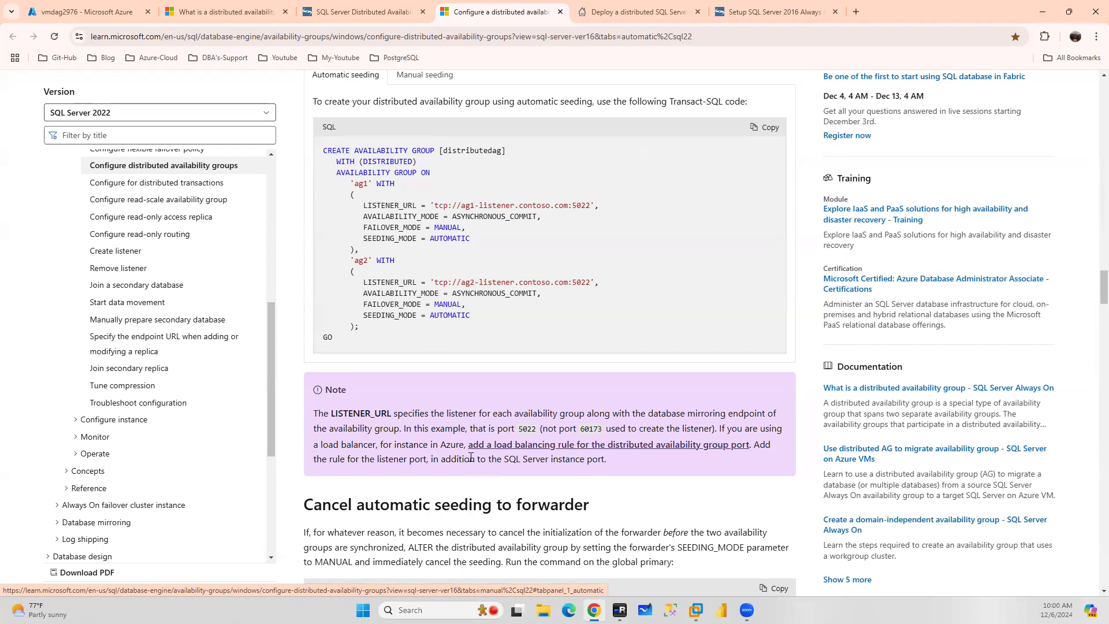
pyautogui.scroll(-1, 470, 457)
pyautogui.scroll(-2, 471, 455)
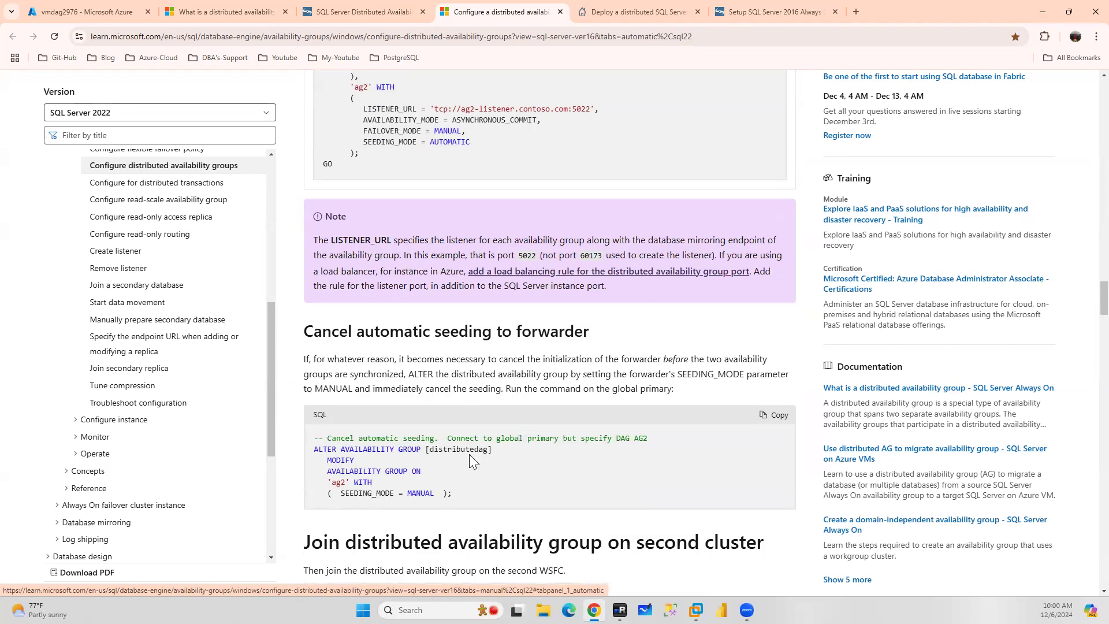
pyautogui.scroll(-4, 469, 454)
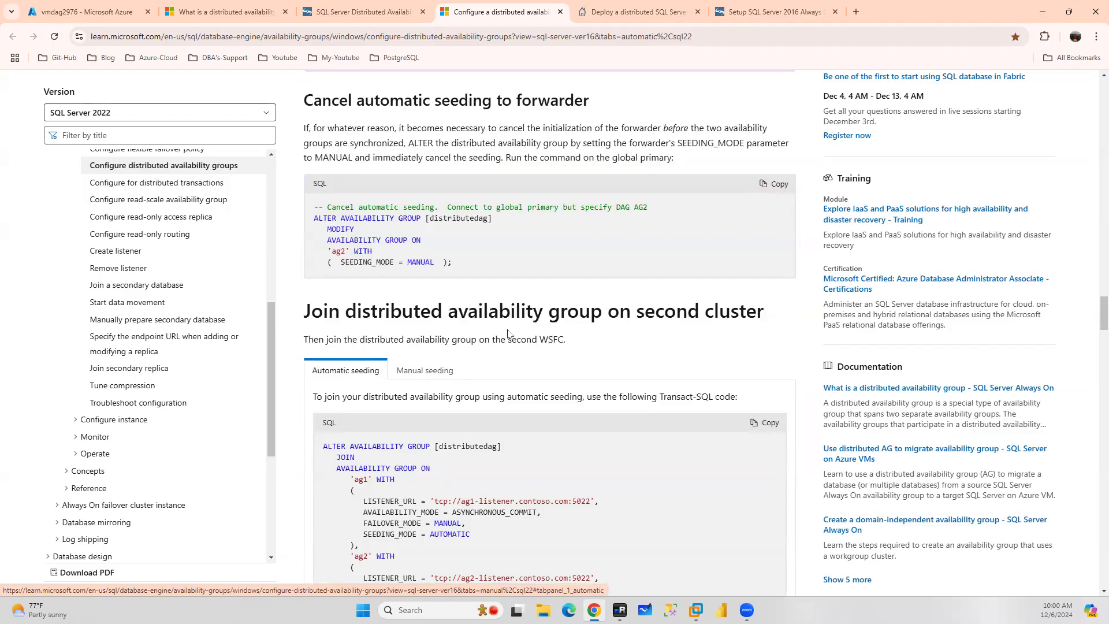
pyautogui.scroll(9, 523, 318)
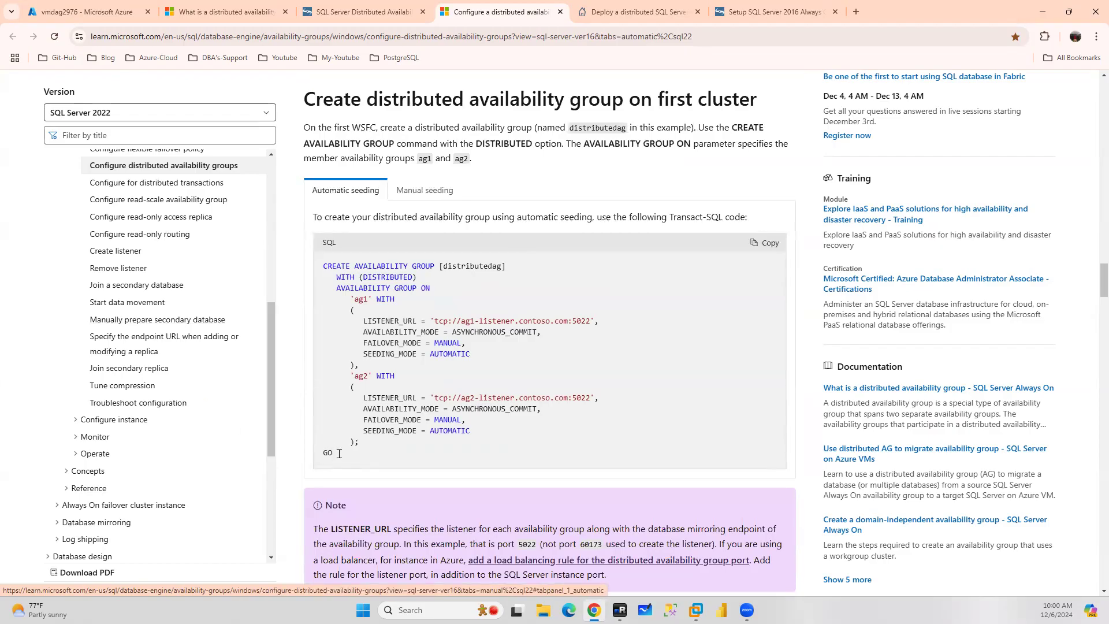
pyautogui.moveTo(342, 455); pyautogui.dragTo(325, 265)
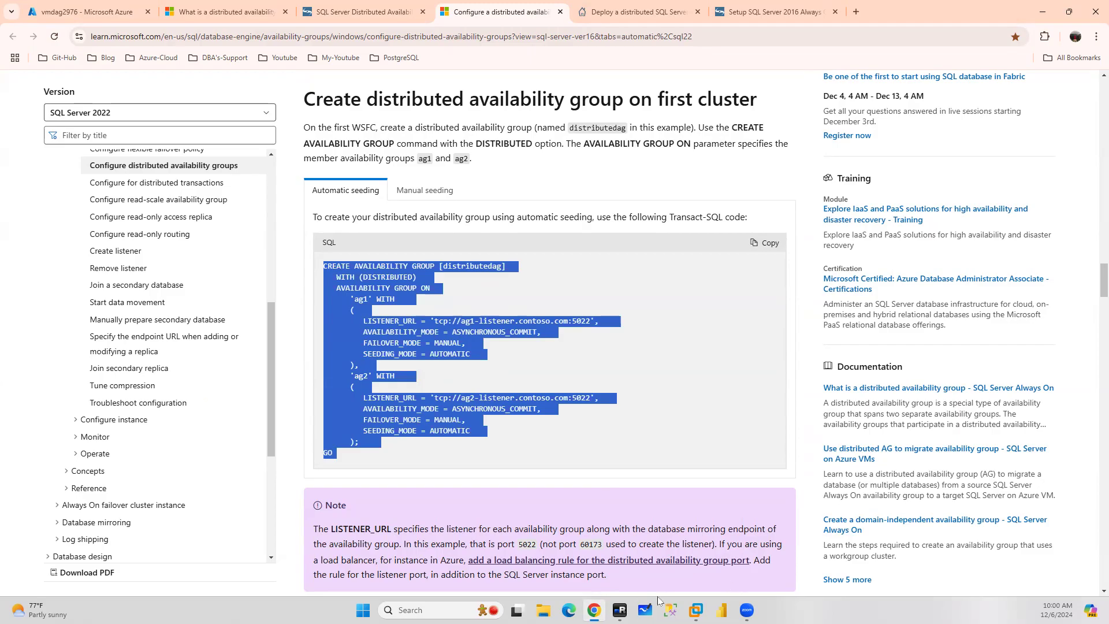
pyautogui.click(620, 610)
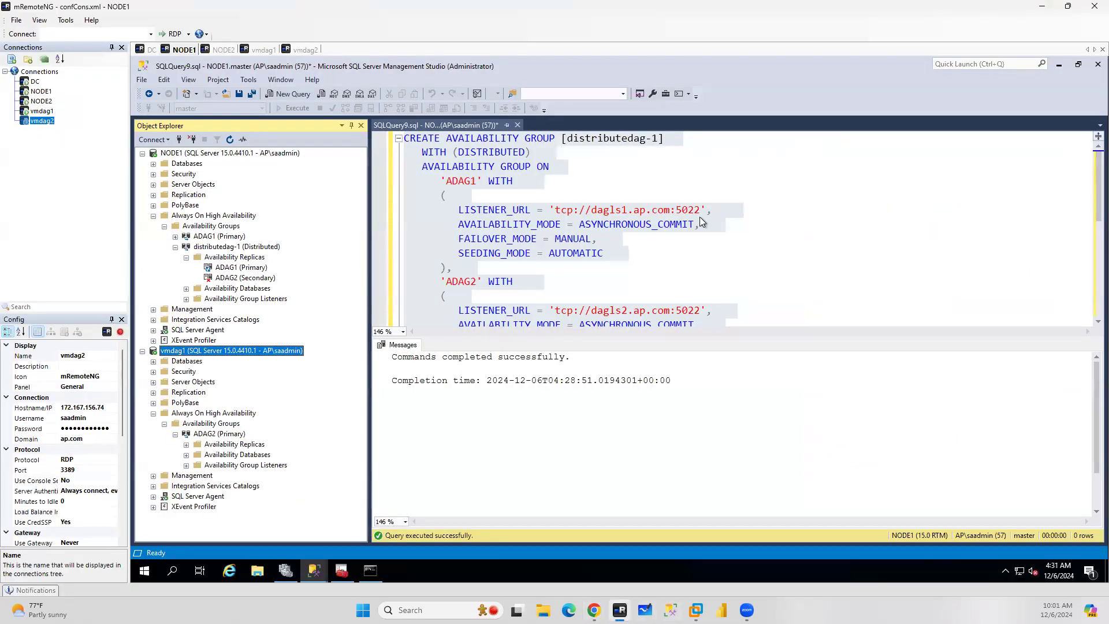
pyautogui.click(595, 610)
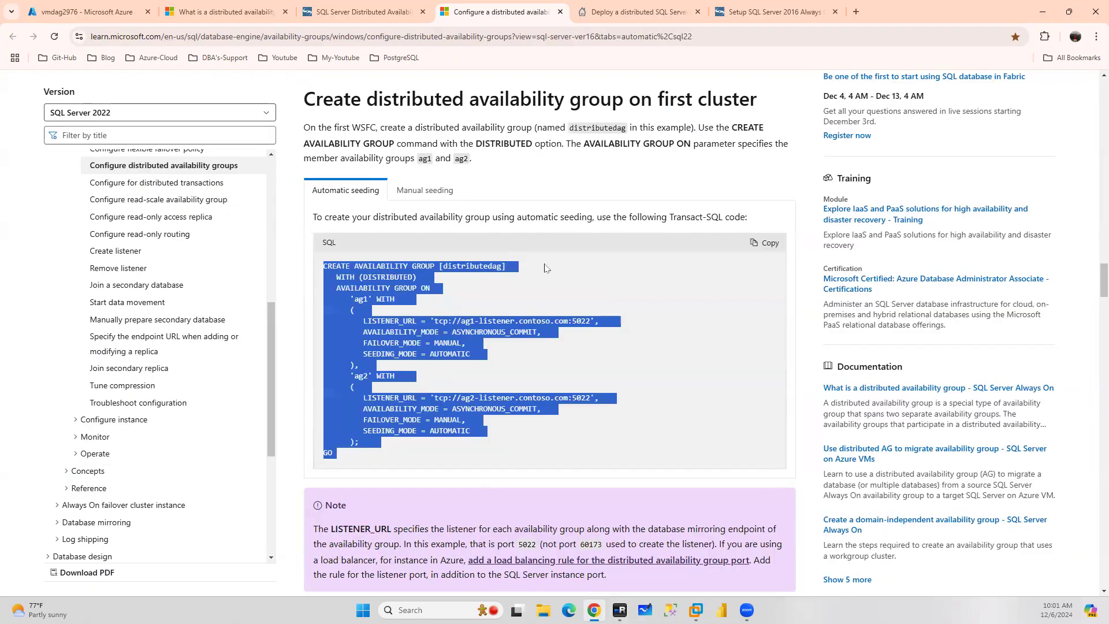
# Copy the documentation's join distributed availability group script and paste it into a new query on vmdag1
pyautogui.scroll(-3, 547, 271)
pyautogui.scroll(-8, 544, 266)
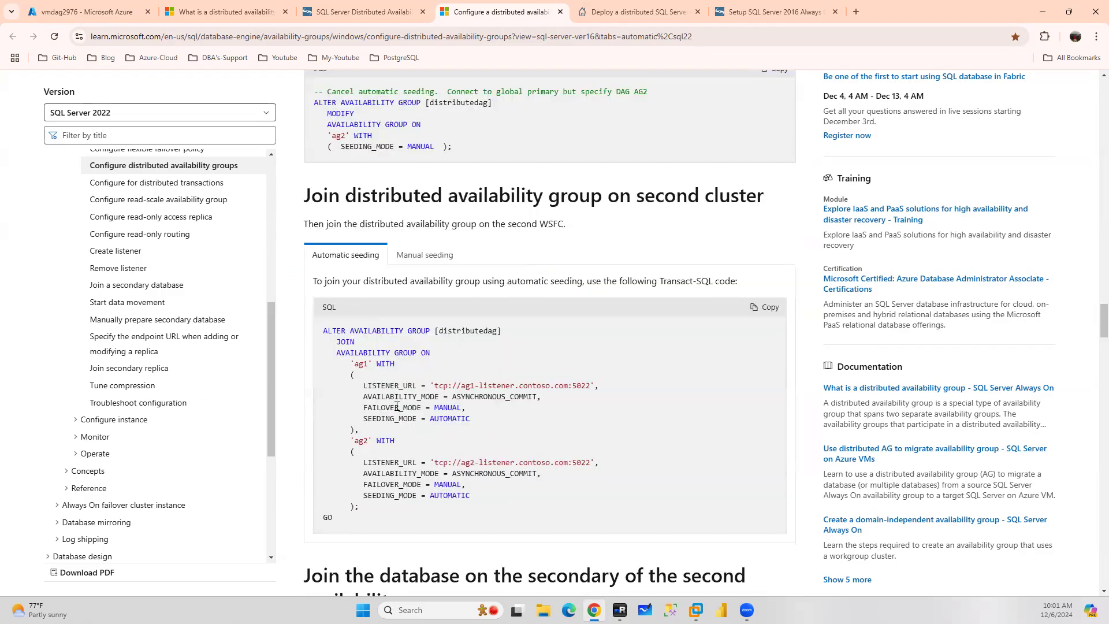
pyautogui.moveTo(341, 519); pyautogui.dragTo(309, 327)
pyautogui.hotkey('ctrl', 'c')
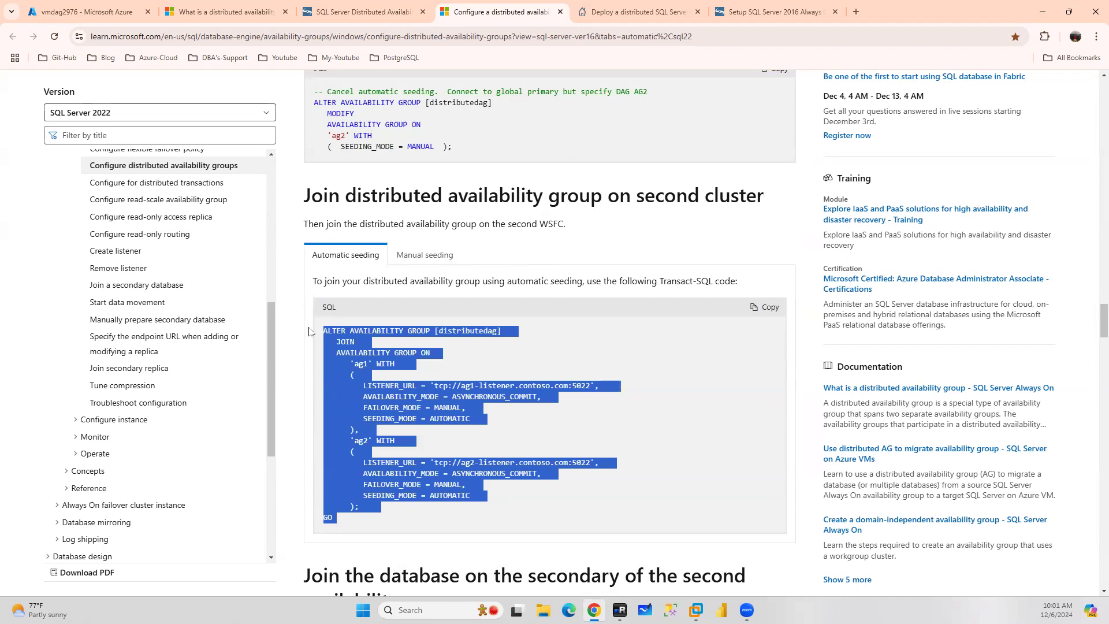
pyautogui.moveTo(619, 610)
pyautogui.moveTo(767, 195); pyautogui.dragTo(632, 194)
pyautogui.click(619, 610)
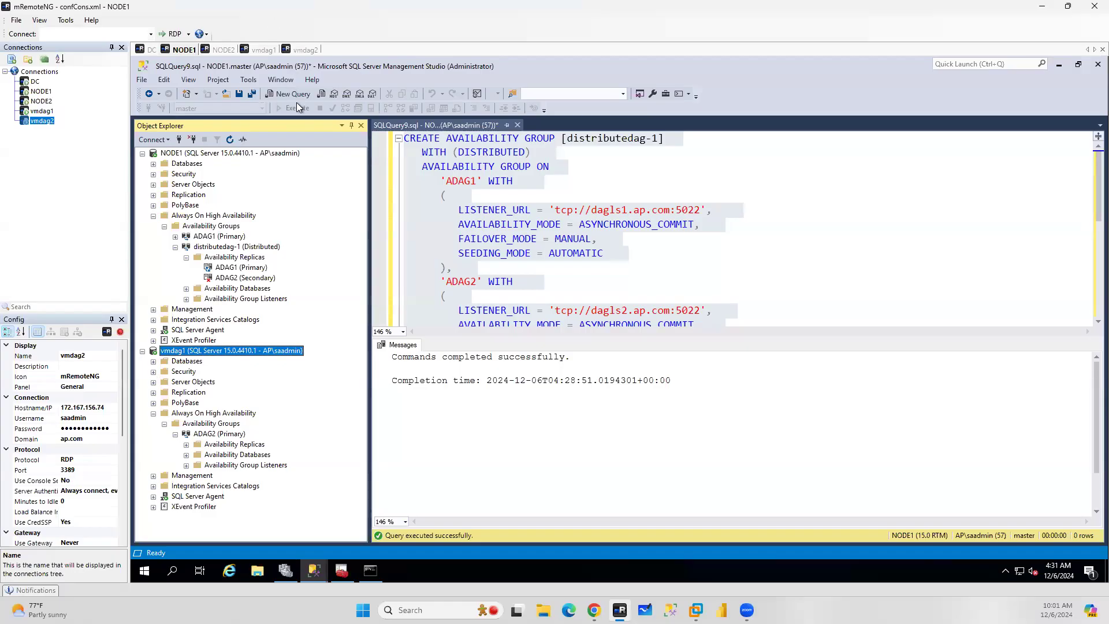
pyautogui.click(295, 96)
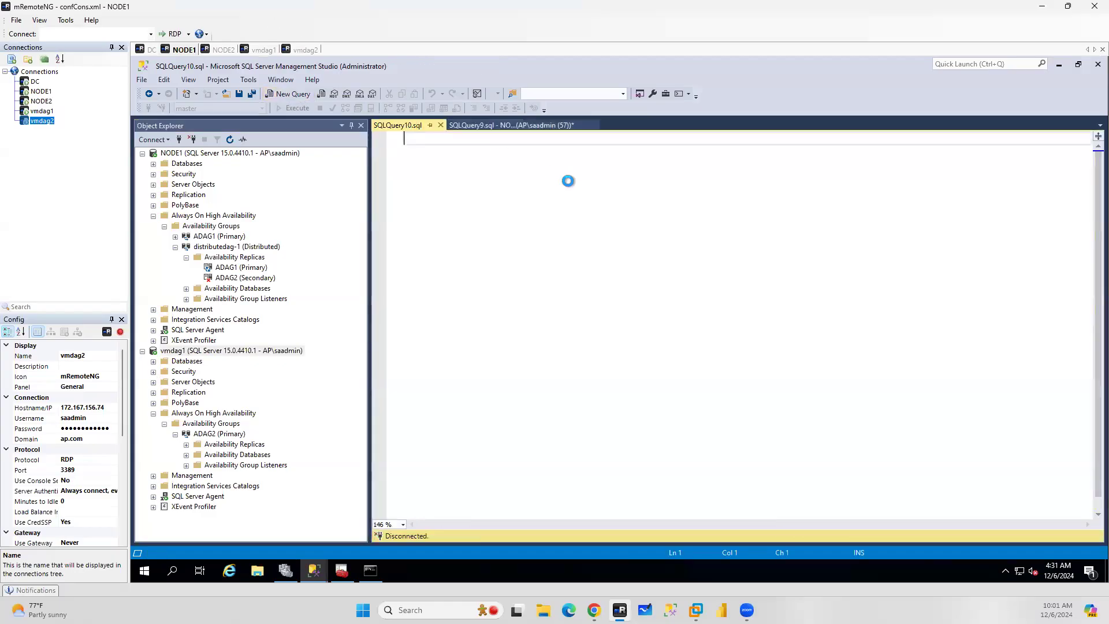
pyautogui.hotkey('ctrl', 'v')
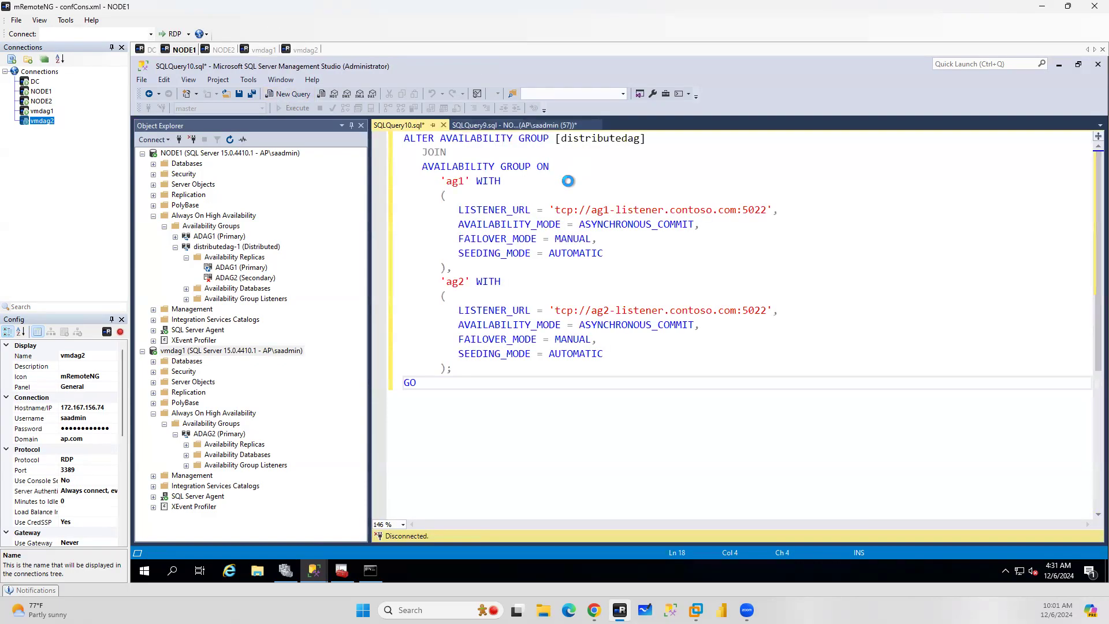
# Compare the pasted join script with the earlier CREATE script by switching between the two query tabs
pyautogui.click(605, 126)
pyautogui.moveTo(802, 342); pyautogui.dragTo(805, 457)
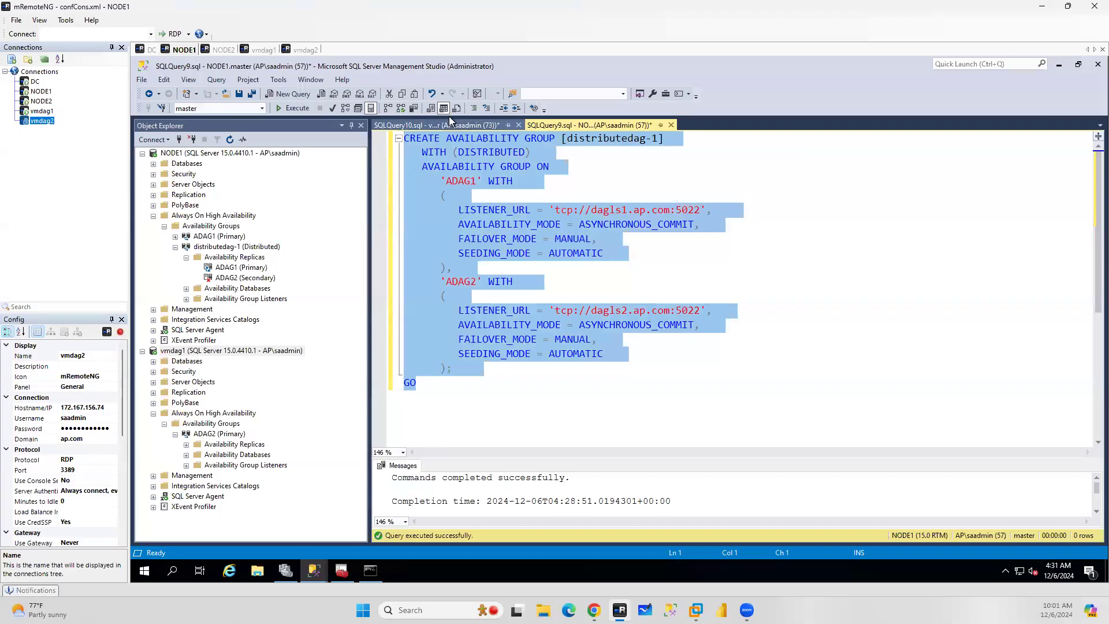
pyautogui.click(450, 125)
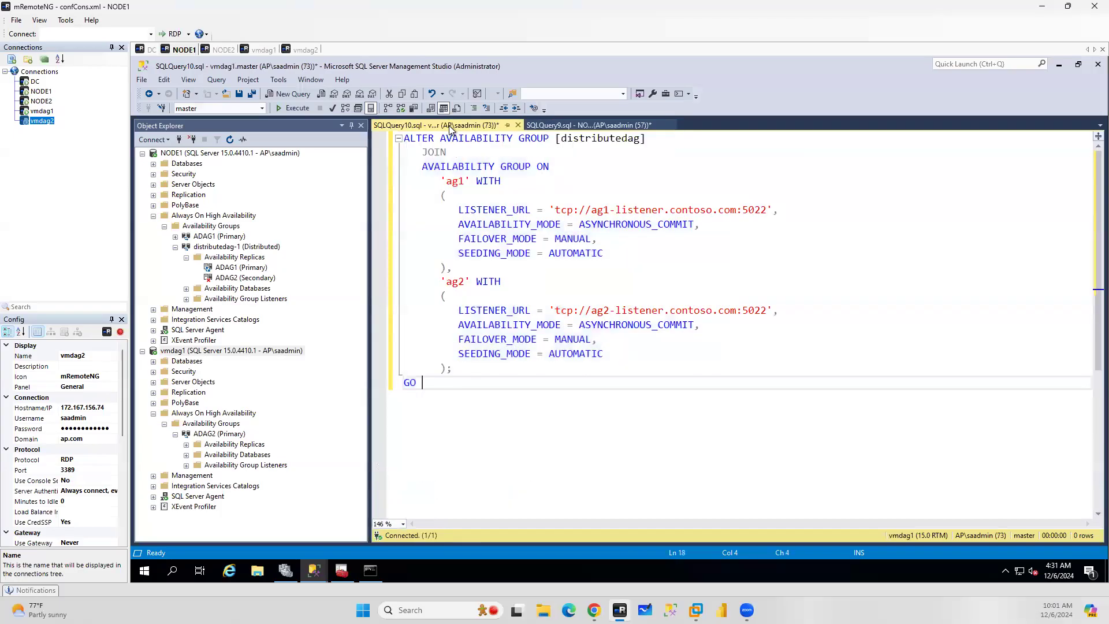
pyautogui.click(587, 125)
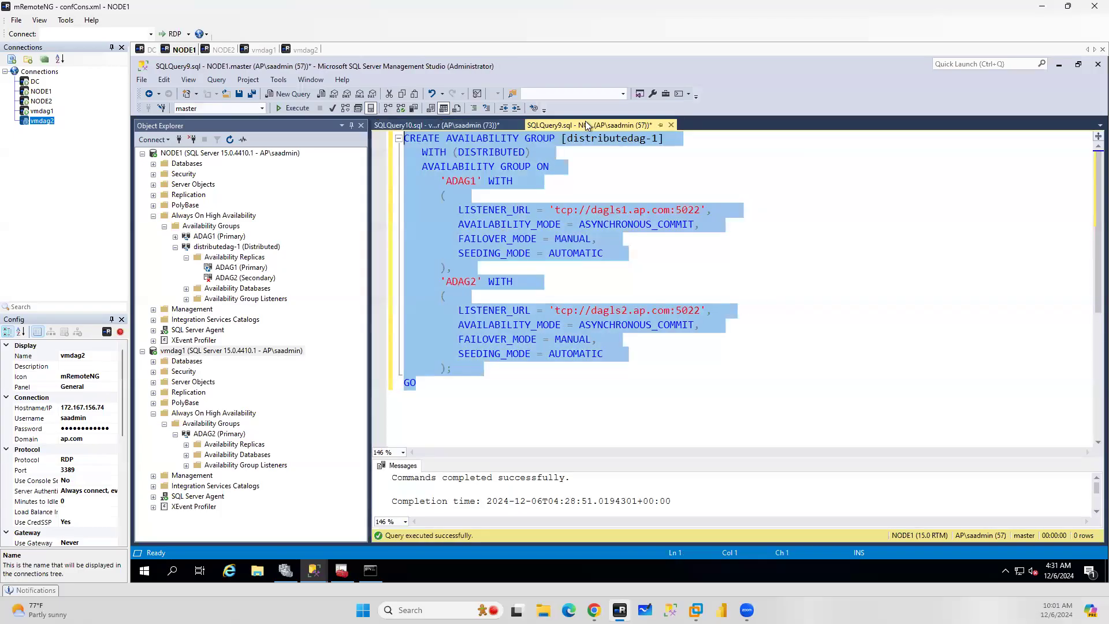
pyautogui.click(438, 380)
pyautogui.moveTo(416, 382); pyautogui.dragTo(383, 160)
pyautogui.hotkey('ctrl', 'c')
pyautogui.click(437, 123)
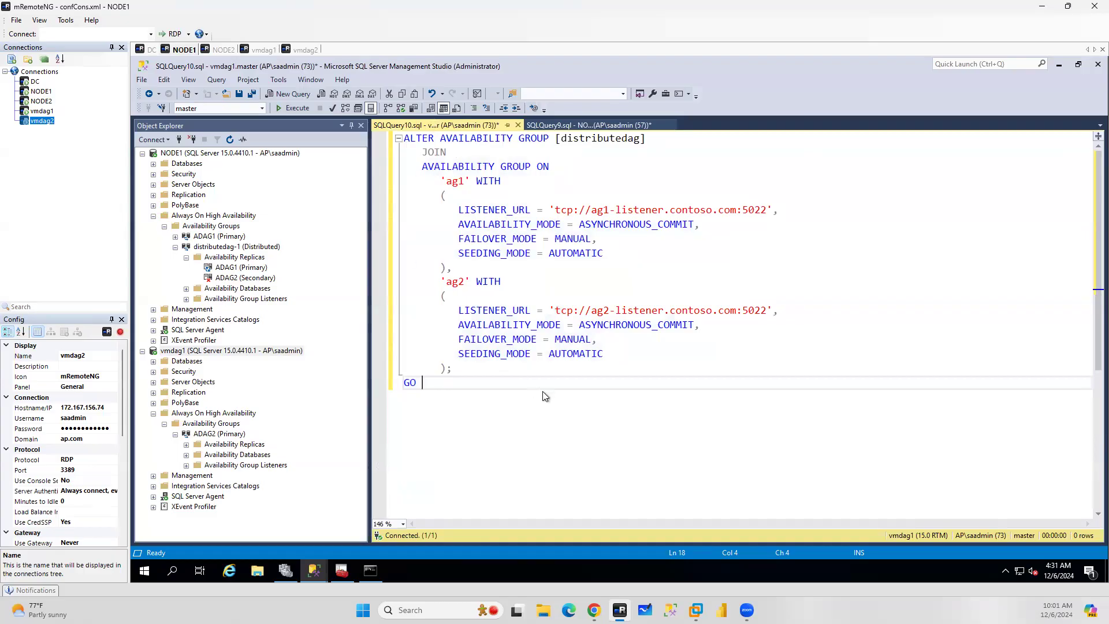
# Replace the join script's replica definitions with the ADAG1 and ADAG2 settings from the CREATE script and rename the group to distributedag-1
pyautogui.moveTo(415, 384); pyautogui.dragTo(384, 162)
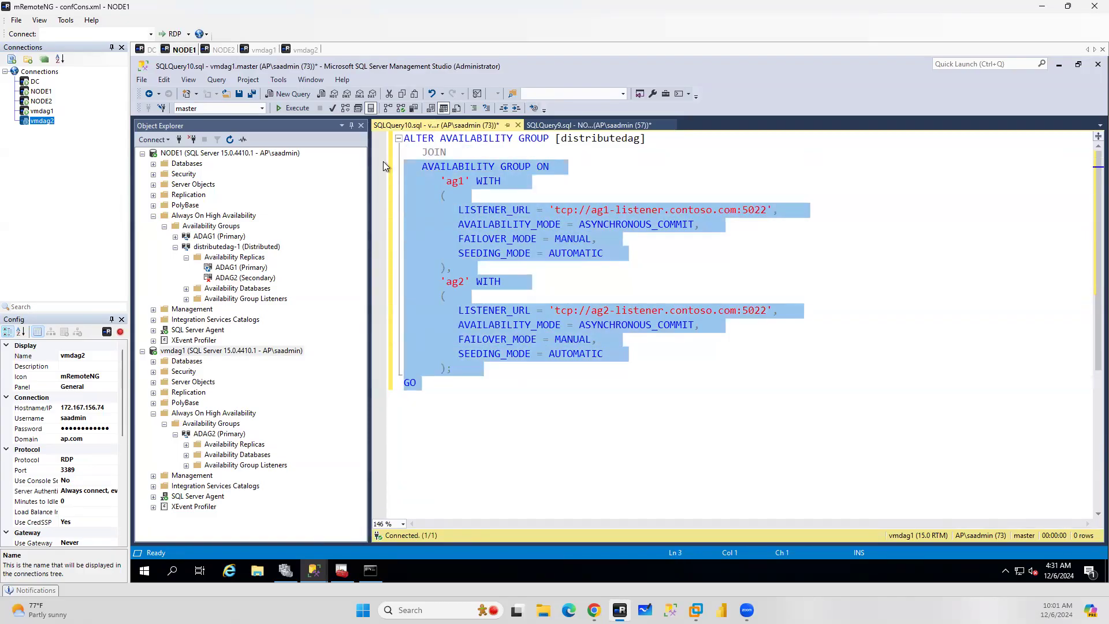
pyautogui.hotkey('ctrl', 'v')
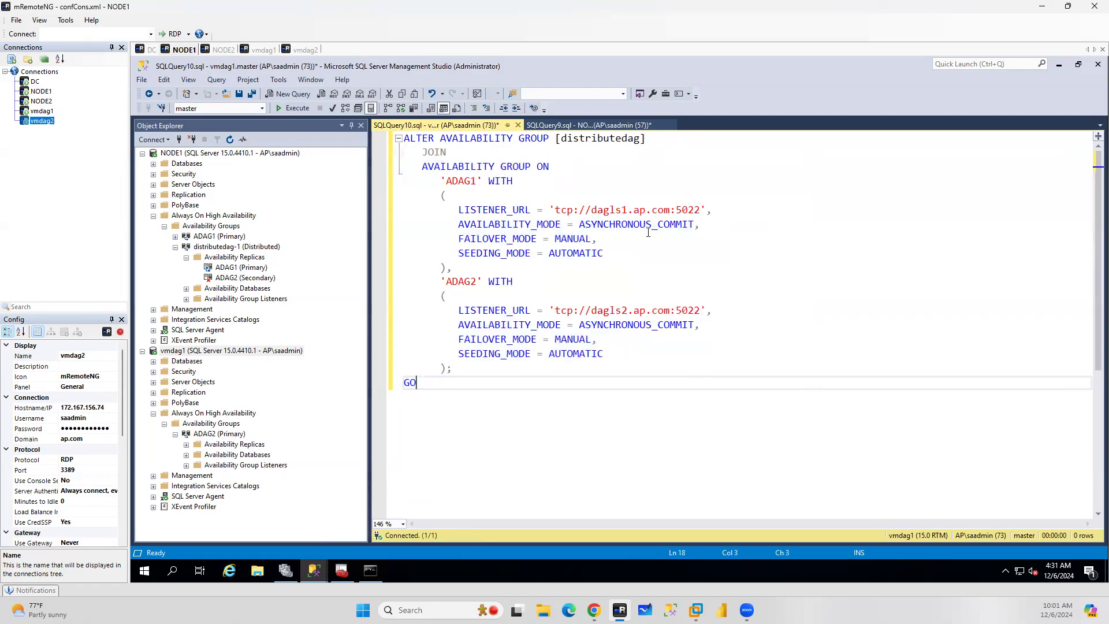
pyautogui.click(613, 126)
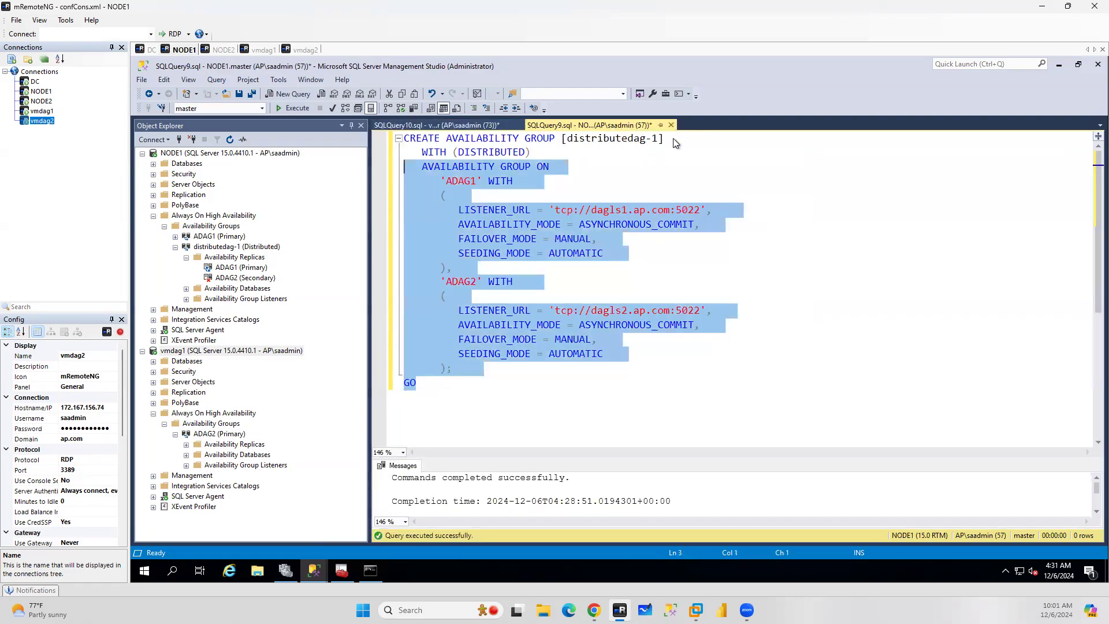
pyautogui.click(430, 129)
pyautogui.click(639, 139)
pyautogui.write('-1')
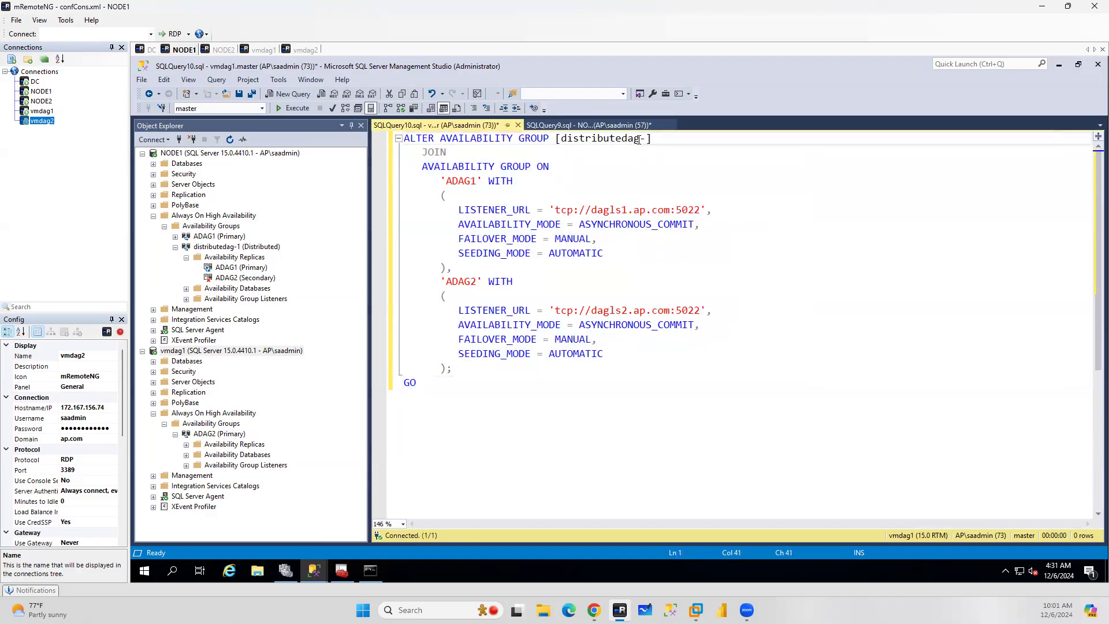
# Compare the join script's ALTER and JOIN keywords with the CREATE script's CREATE and WITH (DISTRIBUTED) lines across the two query tabs
pyautogui.doubleClick(425, 141)
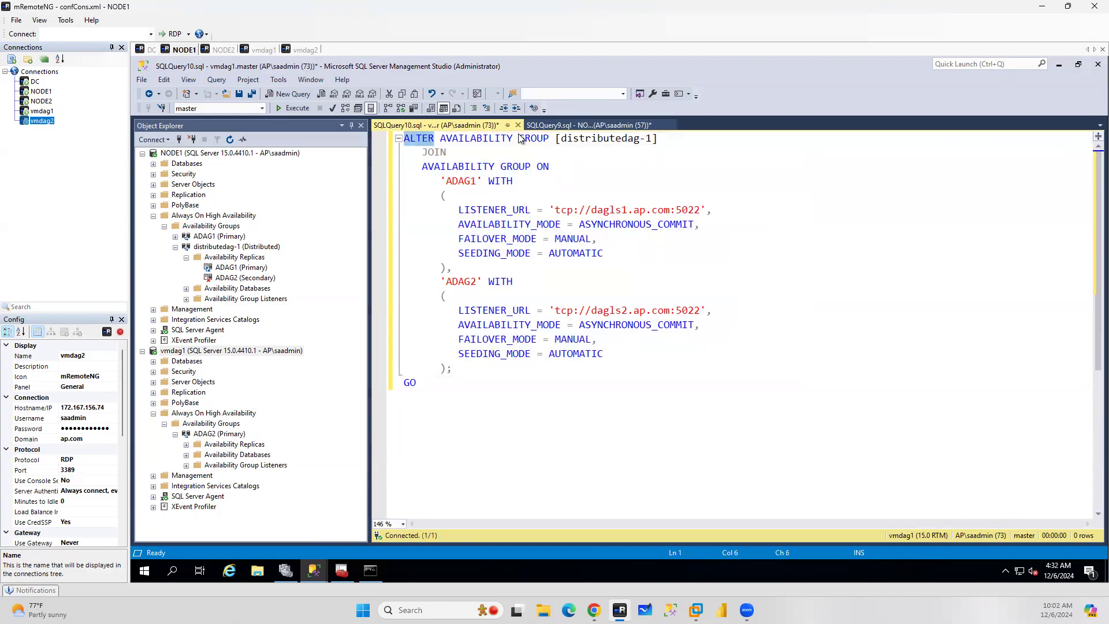
pyautogui.click(583, 125)
pyautogui.doubleClick(424, 139)
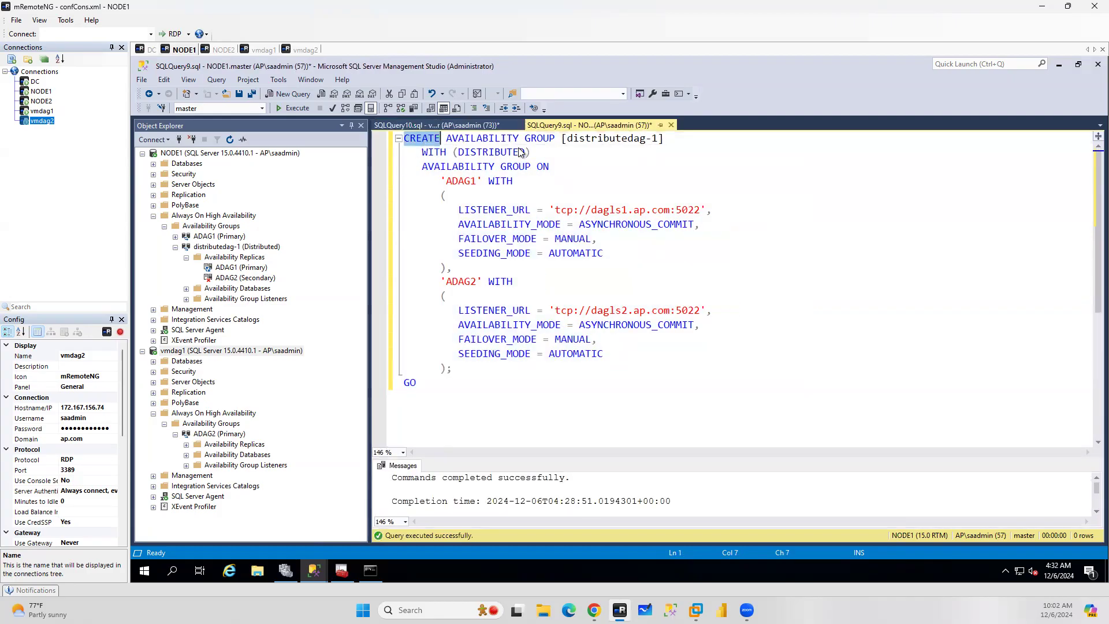
pyautogui.moveTo(538, 152); pyautogui.dragTo(416, 153)
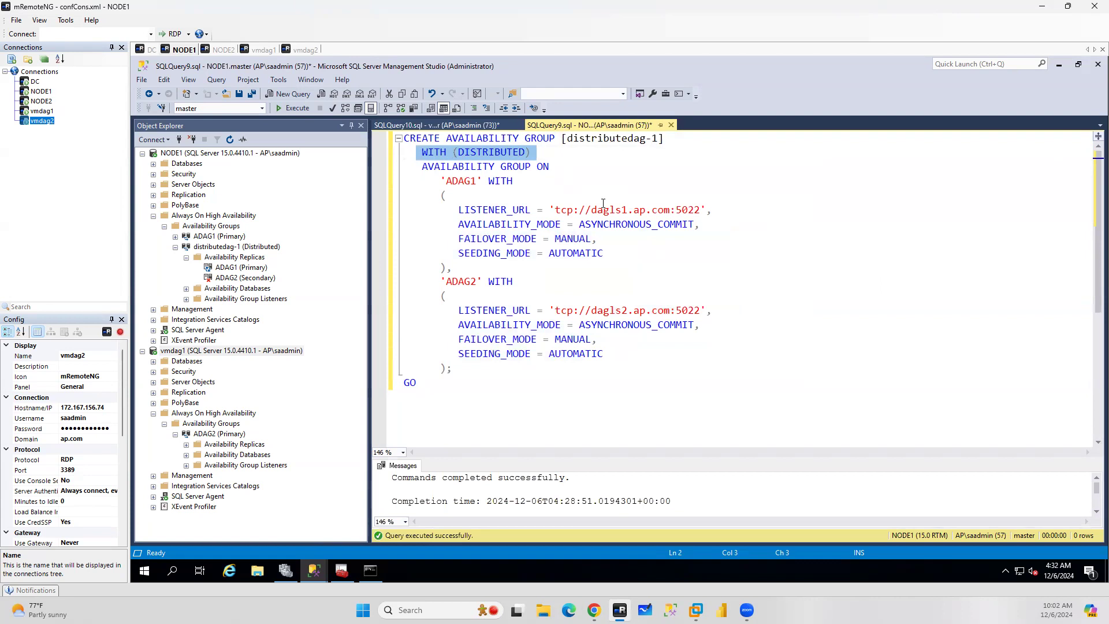
pyautogui.doubleClick(423, 144)
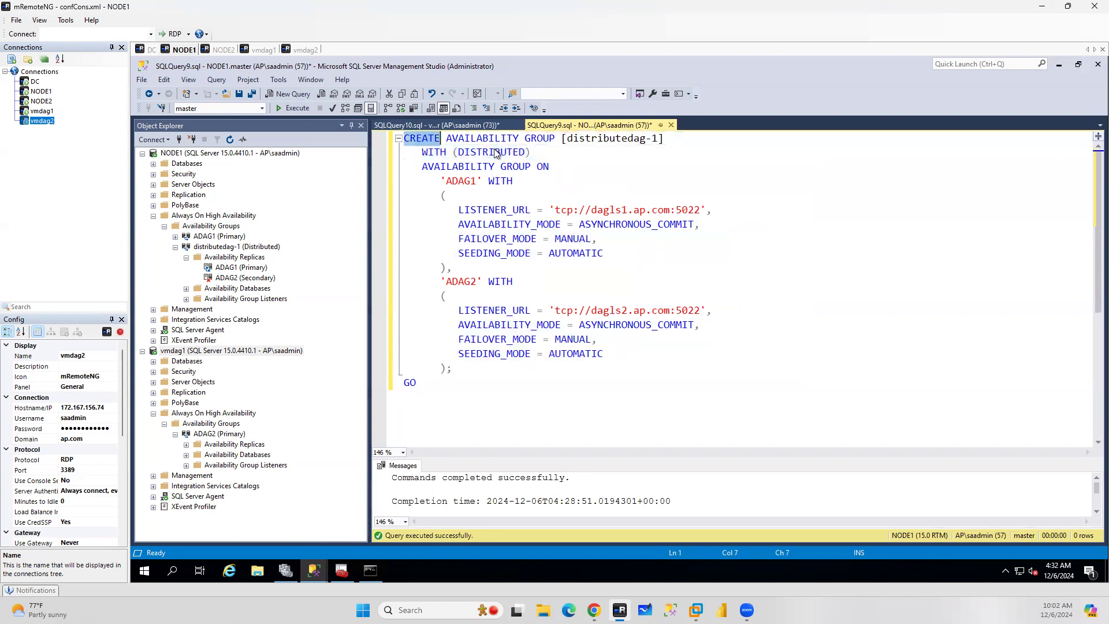
pyautogui.moveTo(548, 154); pyautogui.dragTo(426, 153)
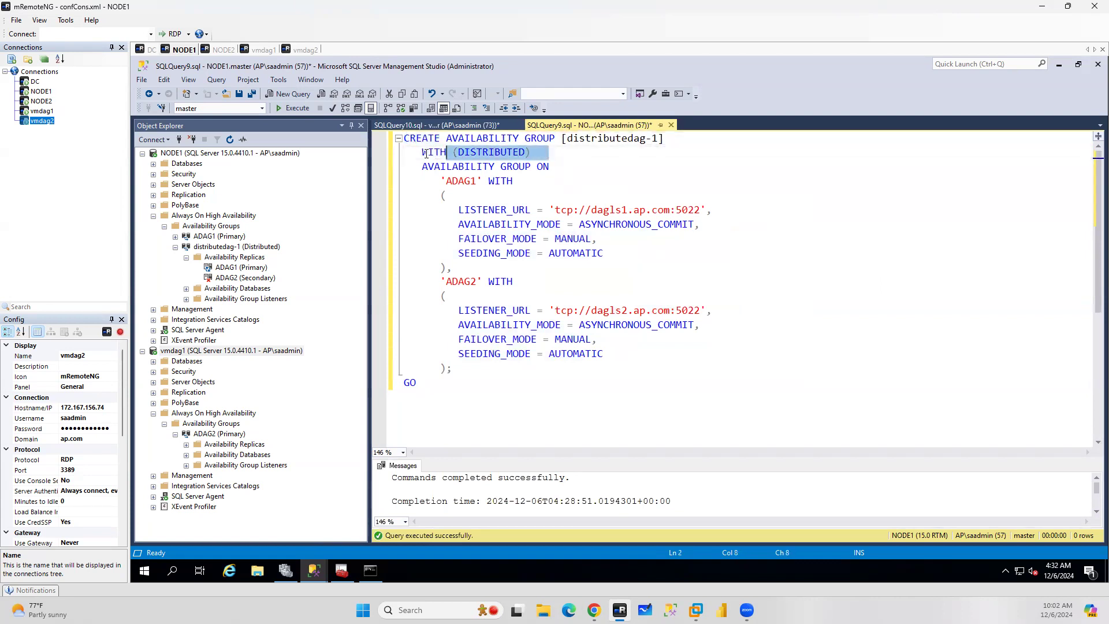
pyautogui.click(410, 126)
pyautogui.doubleClick(438, 153)
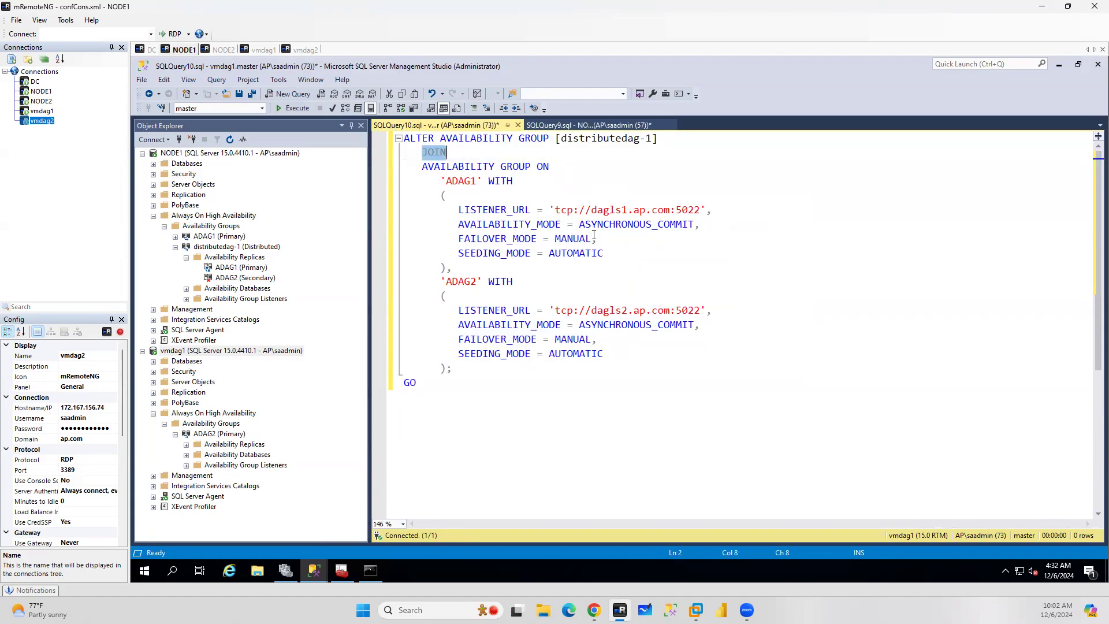
pyautogui.click(584, 125)
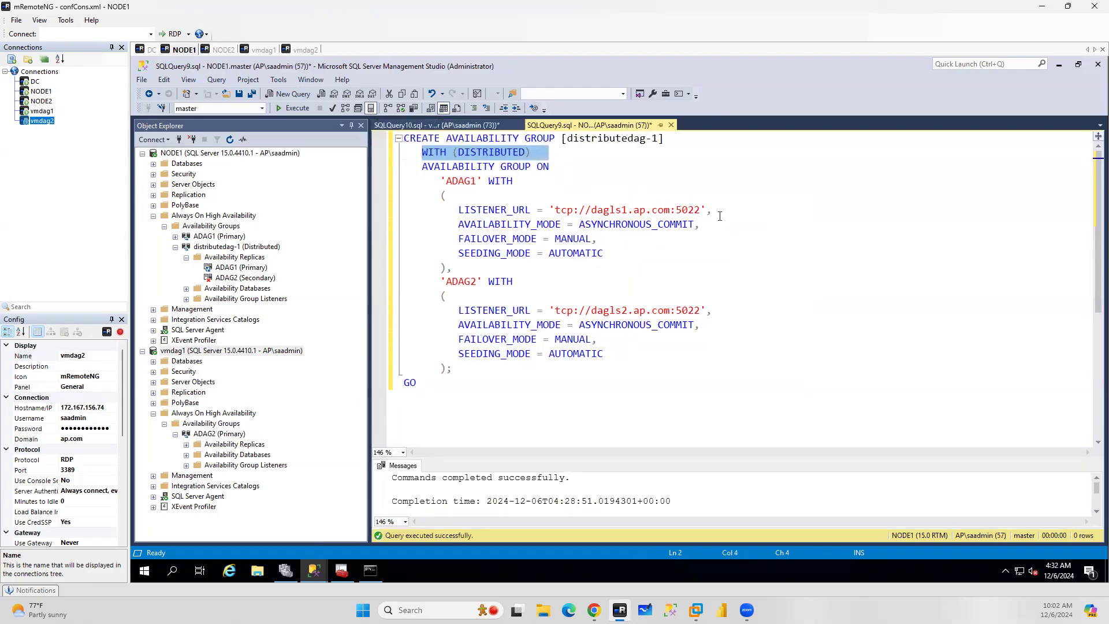
pyautogui.doubleClick(421, 138)
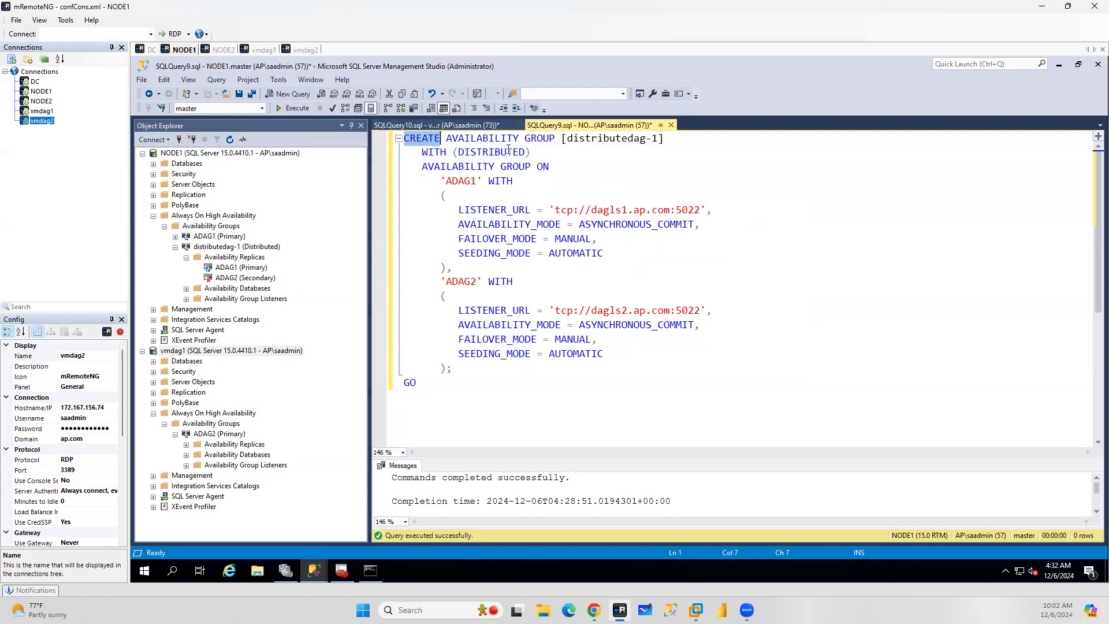
pyautogui.moveTo(425, 152); pyautogui.dragTo(547, 153)
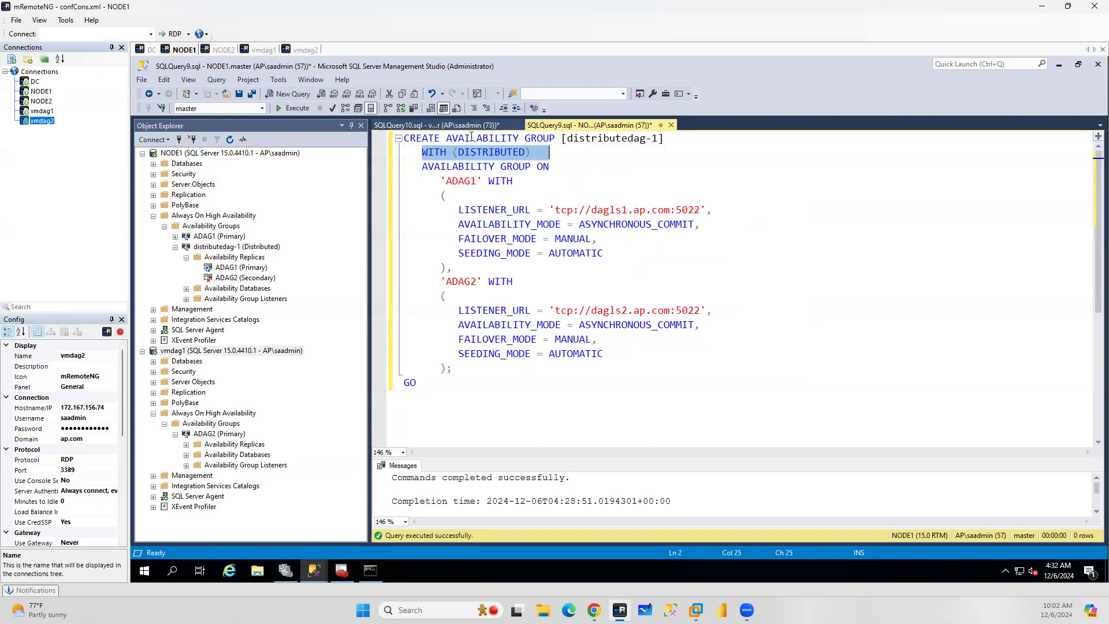
pyautogui.click(457, 129)
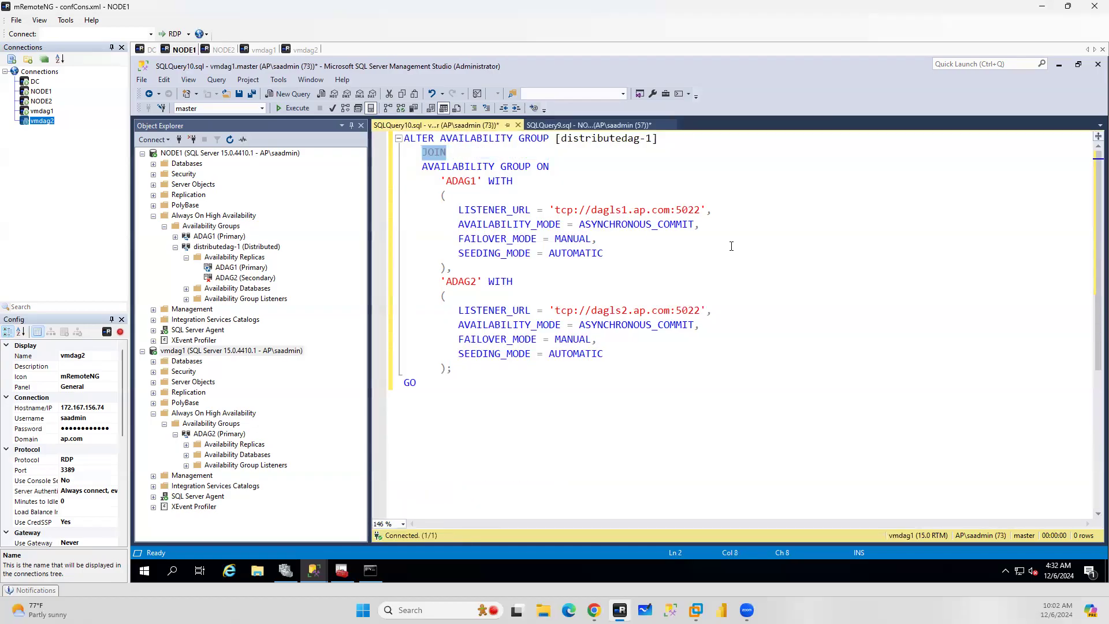
pyautogui.click(654, 174)
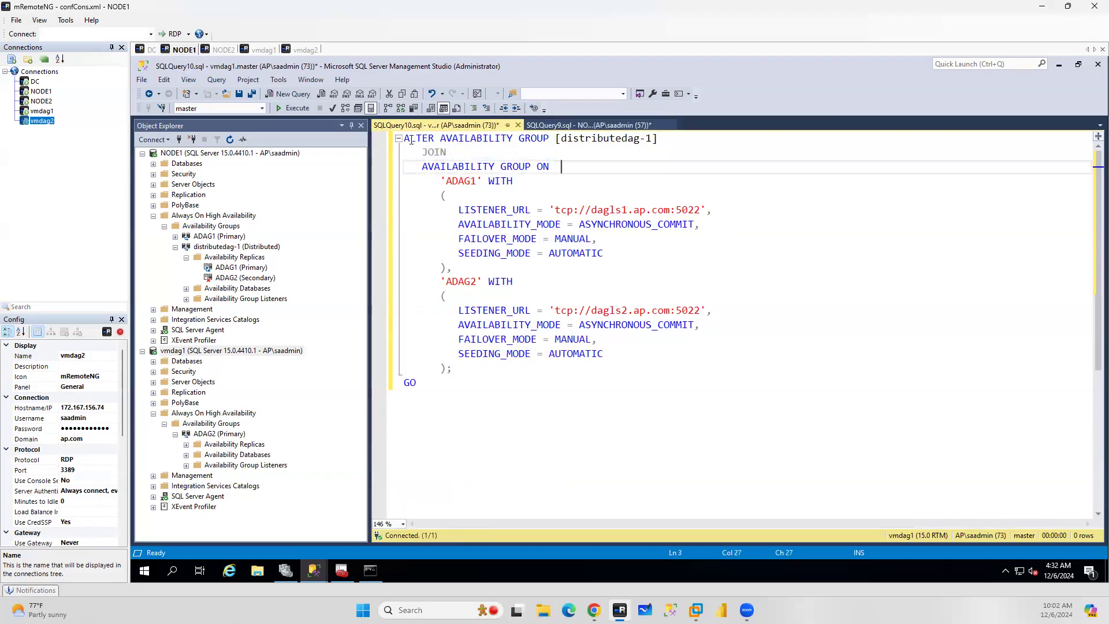
pyautogui.doubleClick(409, 138)
pyautogui.doubleClick(435, 152)
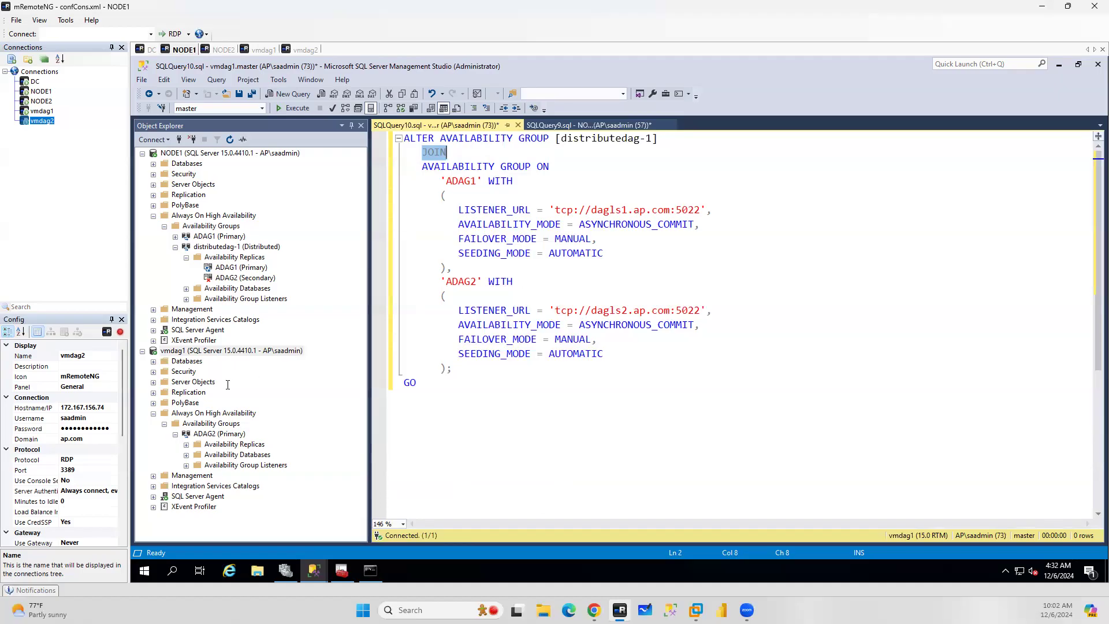
# Refresh vmdag1 in Object Explorer and expand its Always On availability groups
pyautogui.click(209, 352)
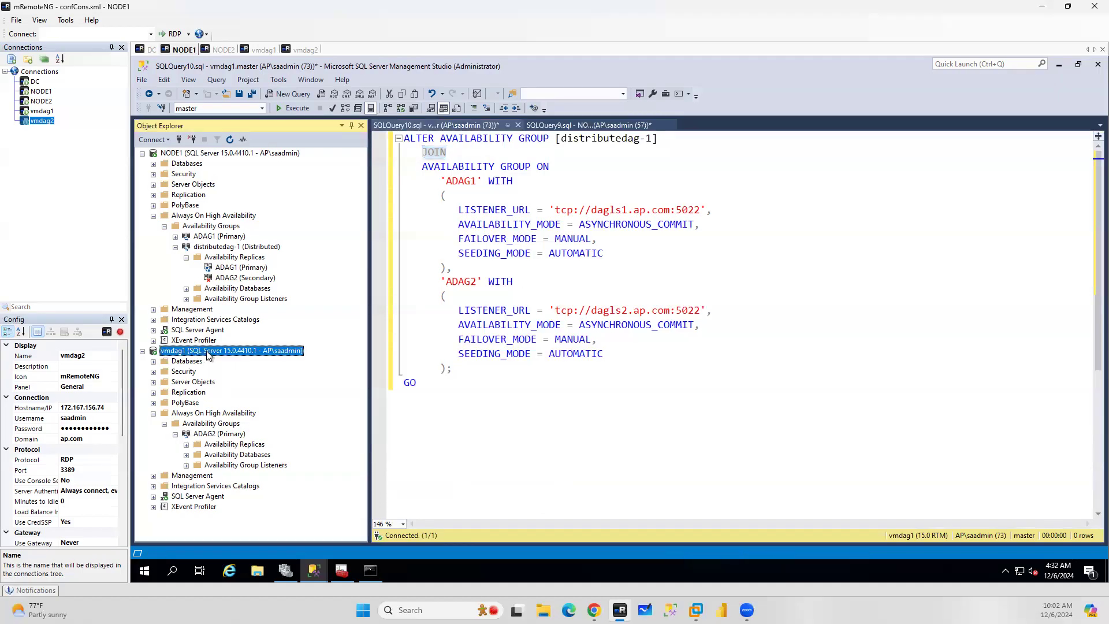
pyautogui.click(230, 139)
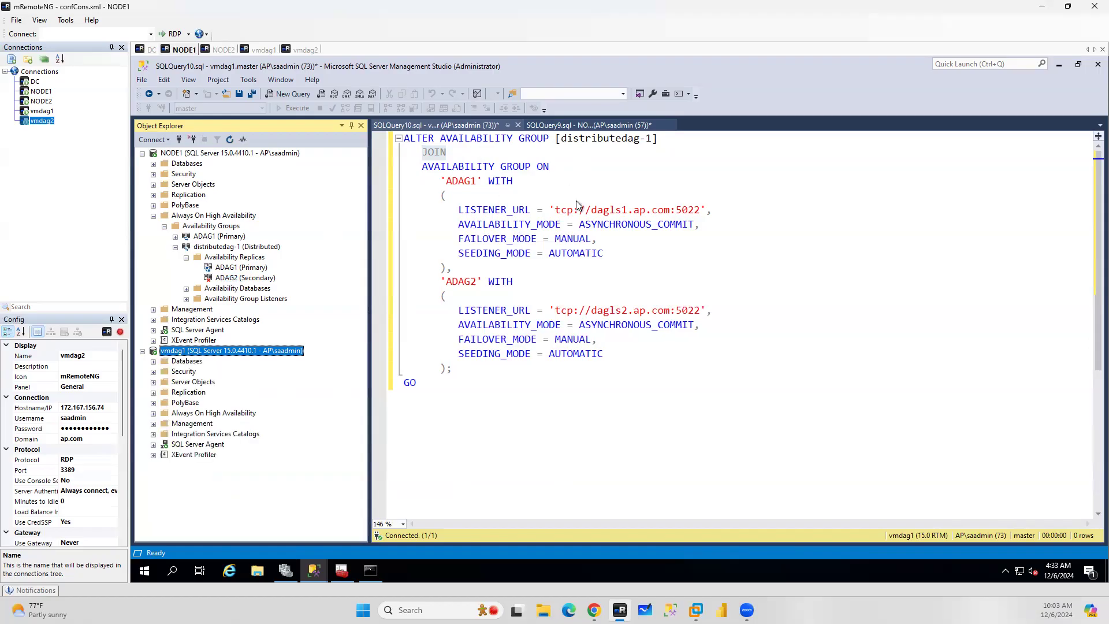
pyautogui.click(154, 414)
pyautogui.click(164, 424)
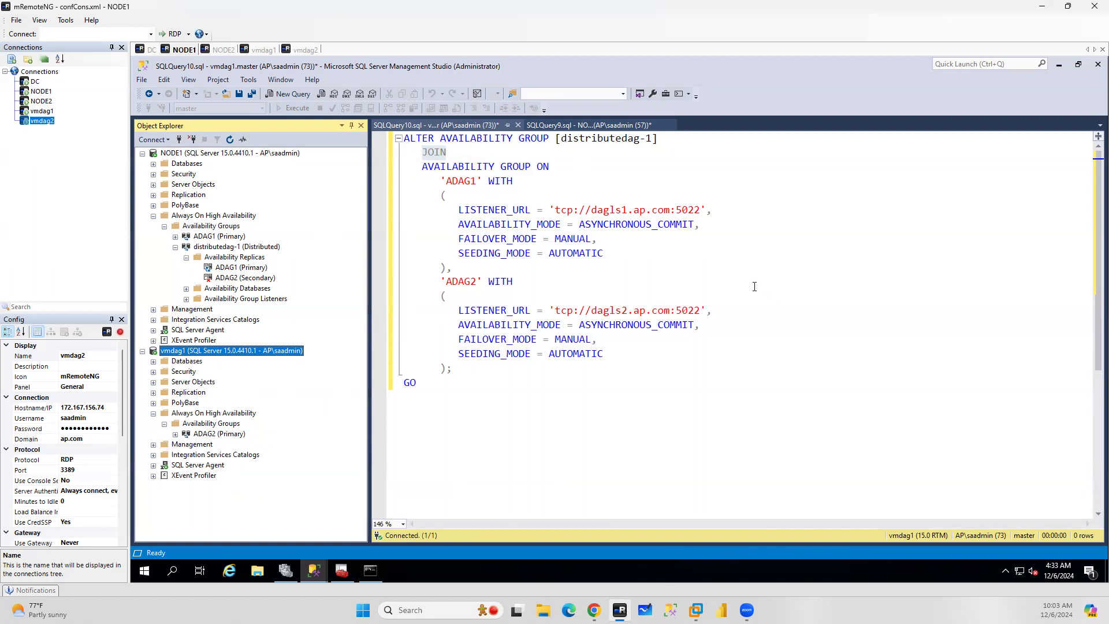
# Run the whole ALTER AVAILABILITY GROUP [distributedag-1] JOIN script on vmdag1
pyautogui.click(609, 125)
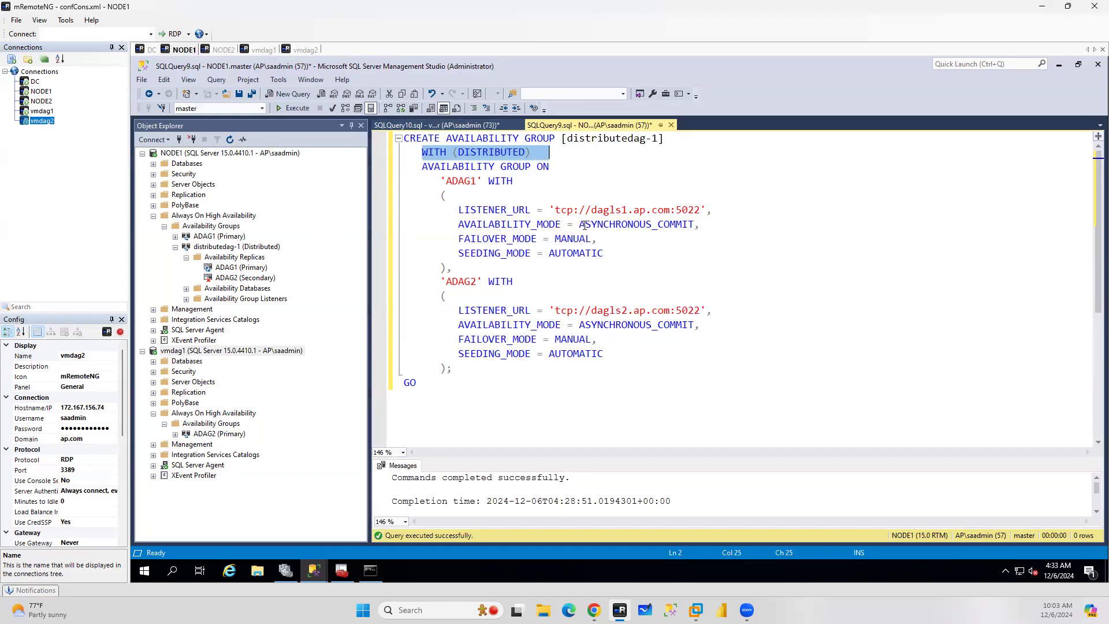
pyautogui.click(454, 125)
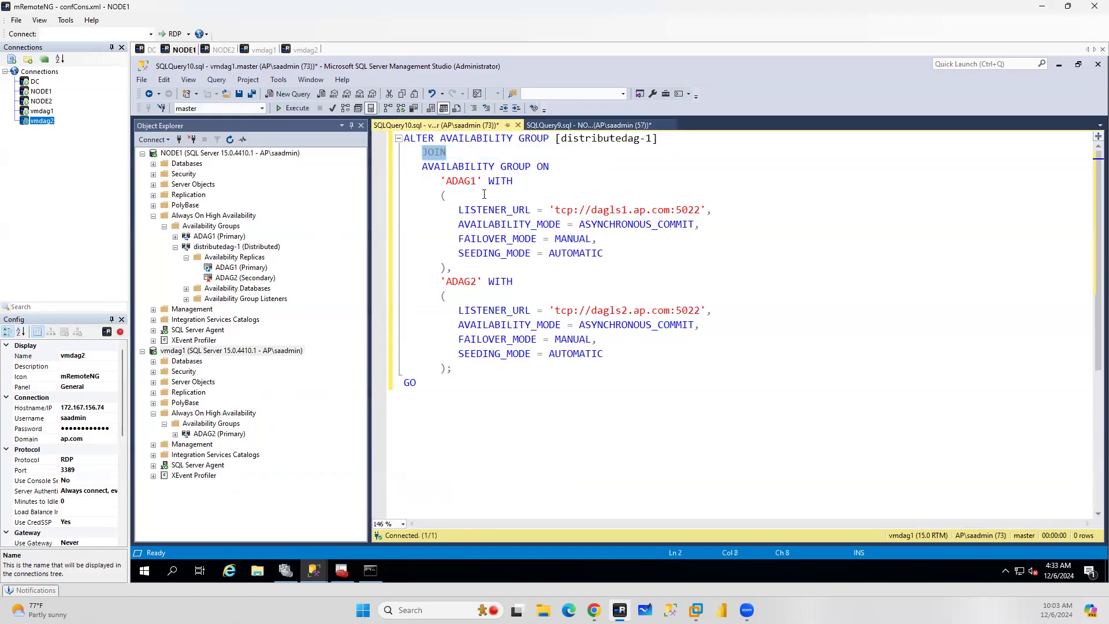
pyautogui.click(604, 126)
pyautogui.click(416, 126)
pyautogui.click(468, 396)
pyautogui.hotkey('ctrl', 'shift', 'Home')
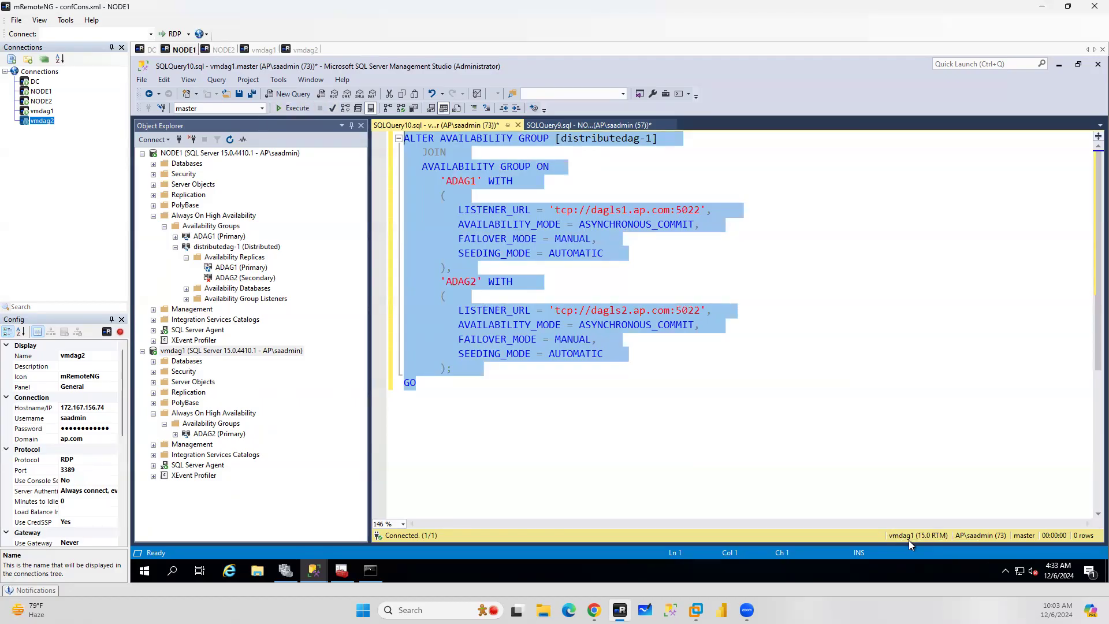
pyautogui.click(295, 109)
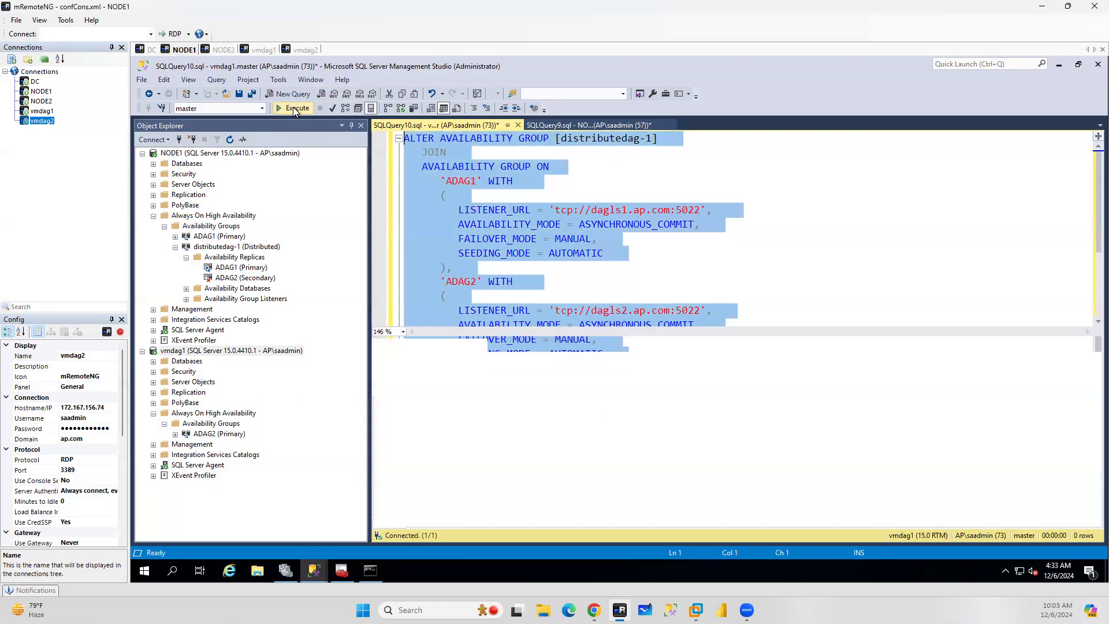
# Refresh both servers and expand distributedag-1's availability replicas and vmdag1's databases to verify the join
pyautogui.click(271, 154)
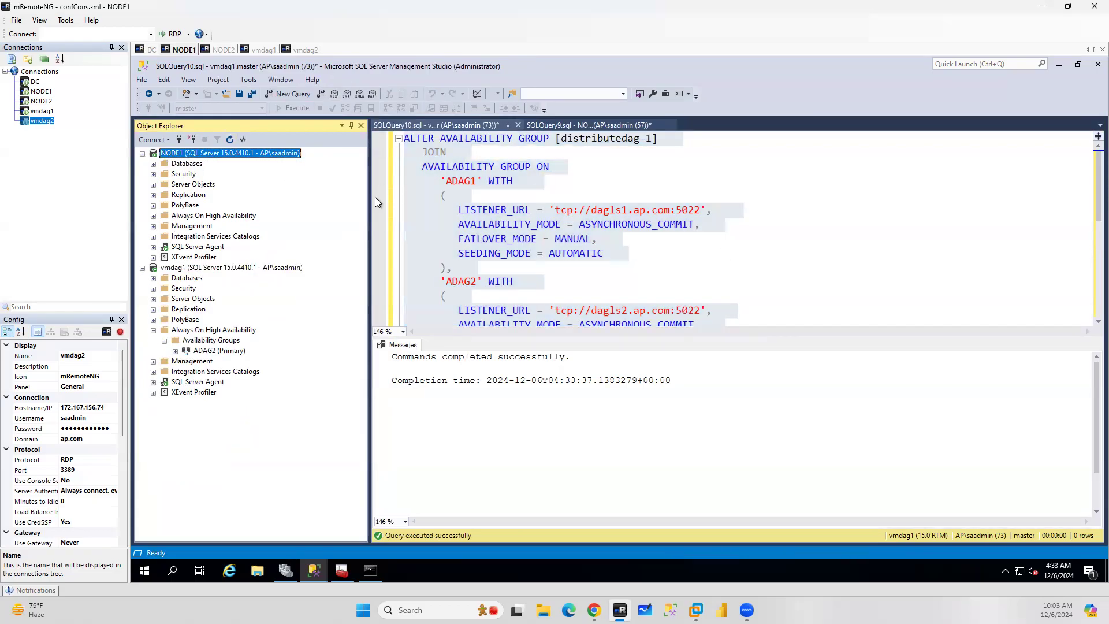
pyautogui.click(235, 266)
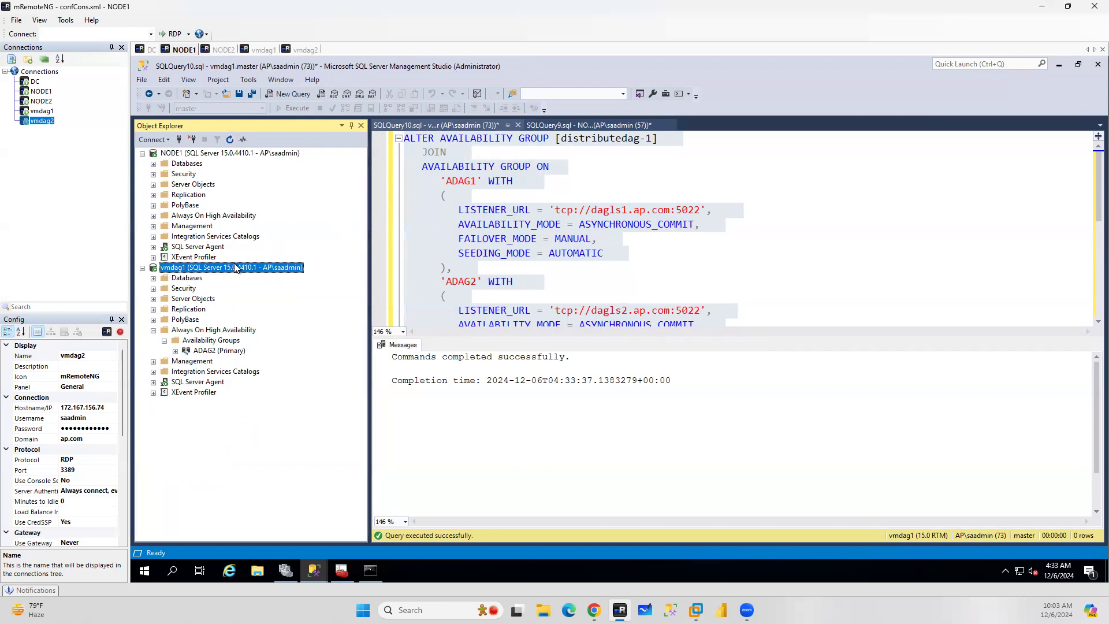
pyautogui.click(229, 139)
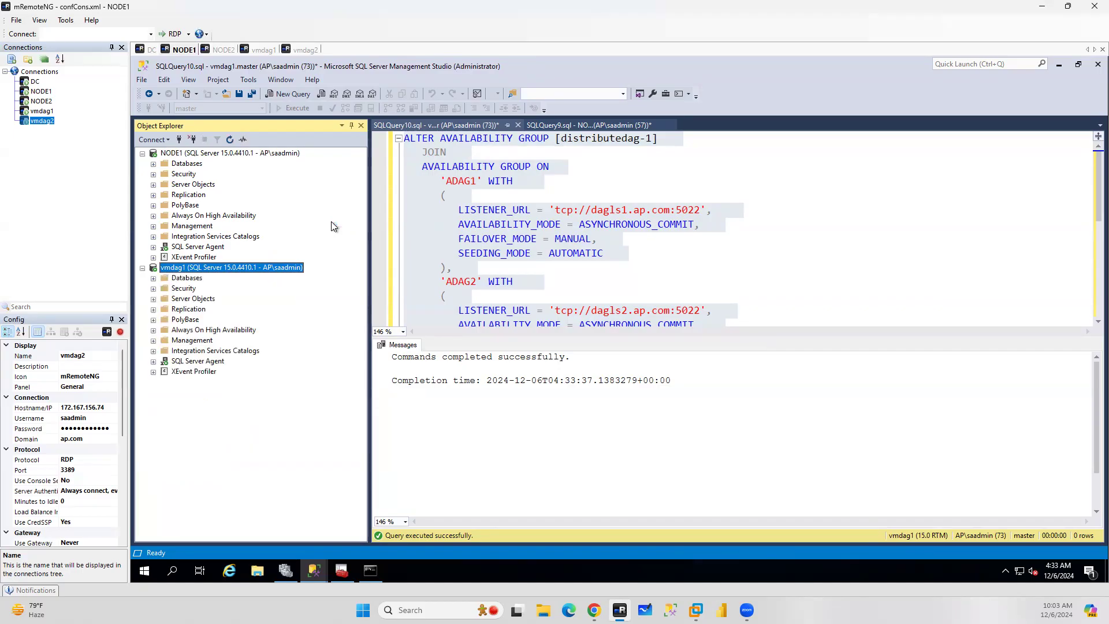
pyautogui.click(154, 216)
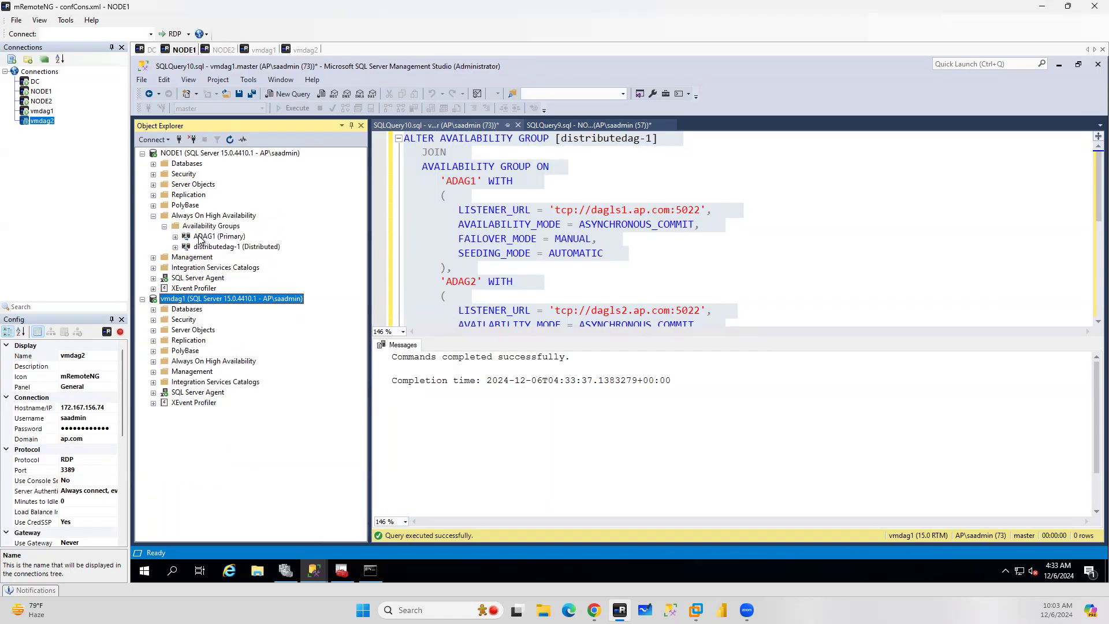
pyautogui.click(175, 247)
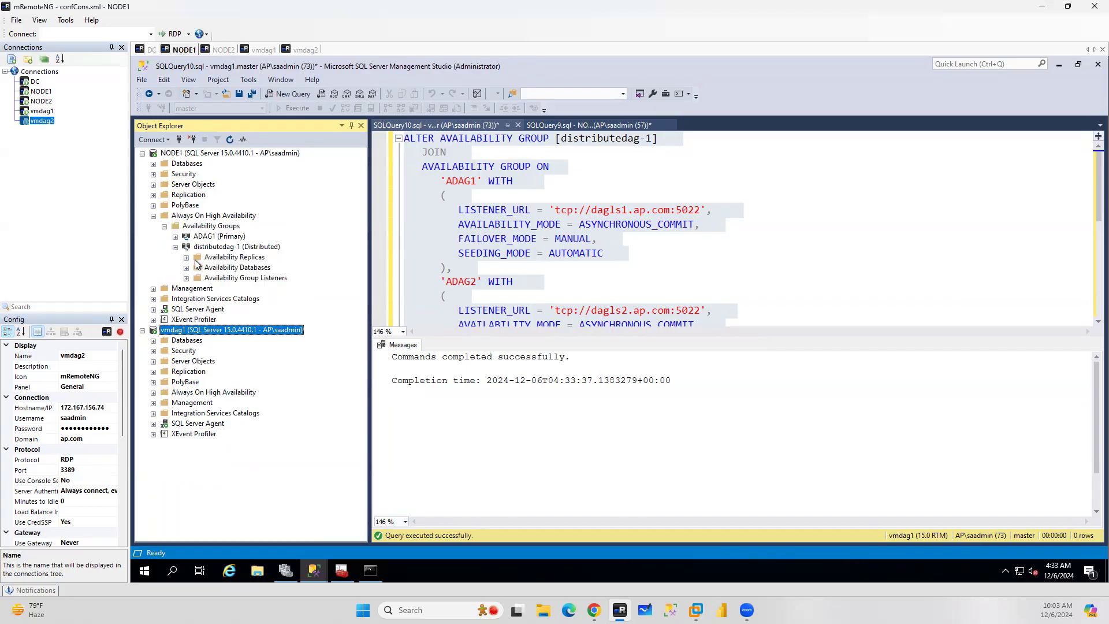
pyautogui.click(187, 258)
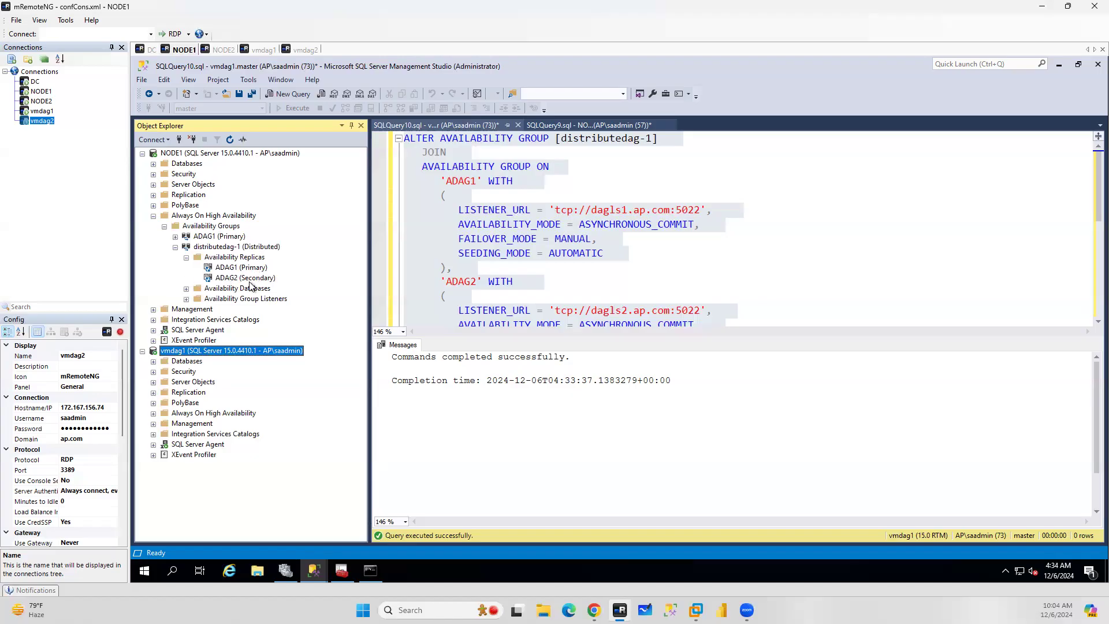
pyautogui.click(154, 414)
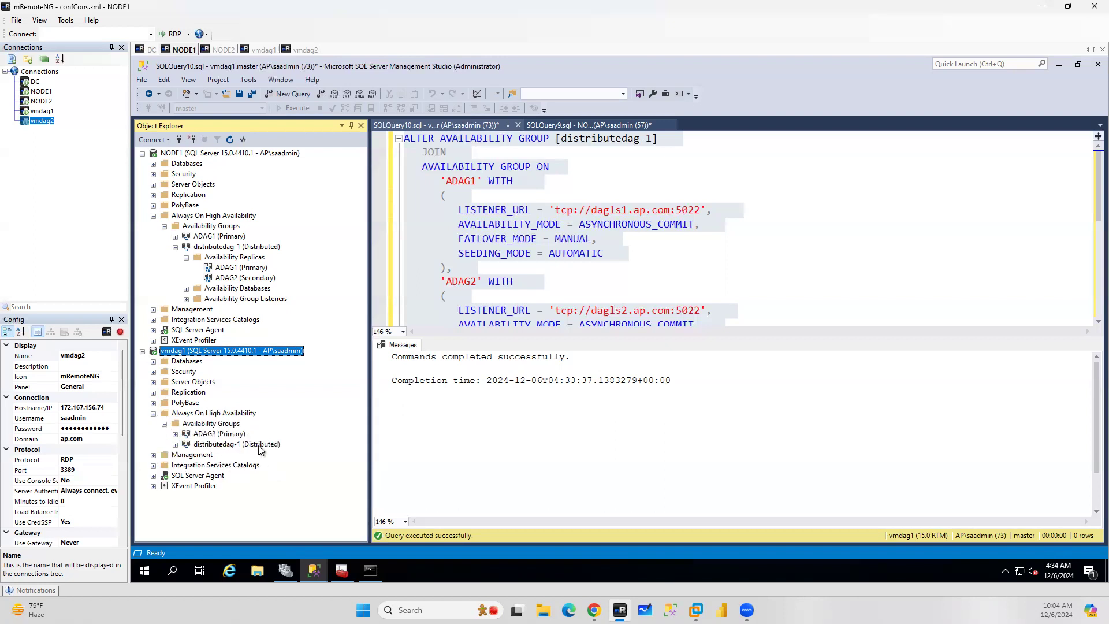
pyautogui.click(176, 444)
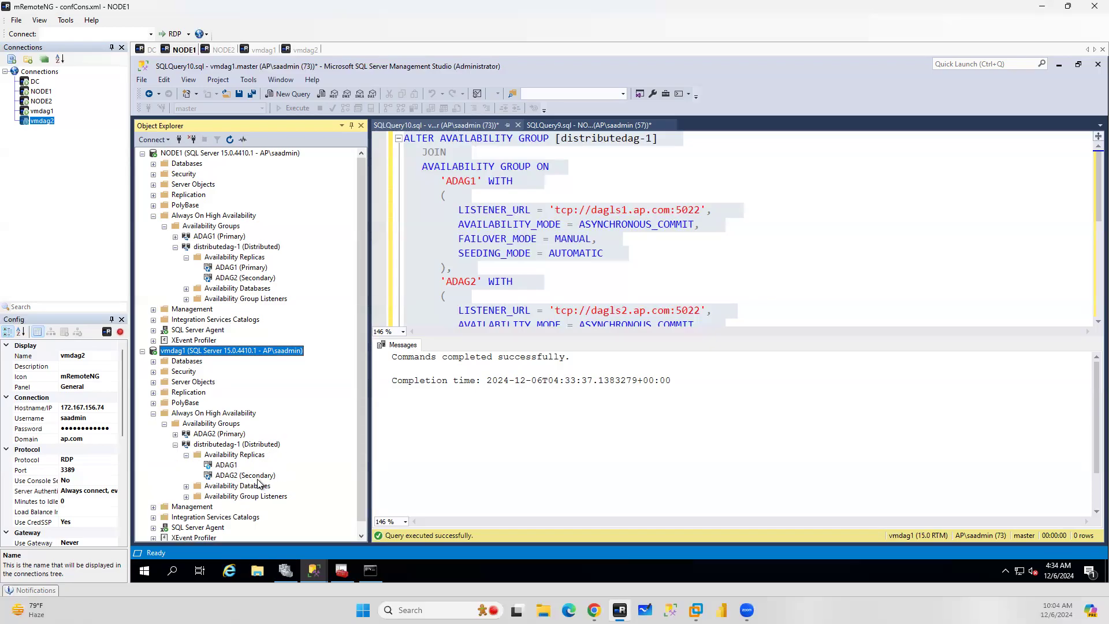
pyautogui.click(153, 361)
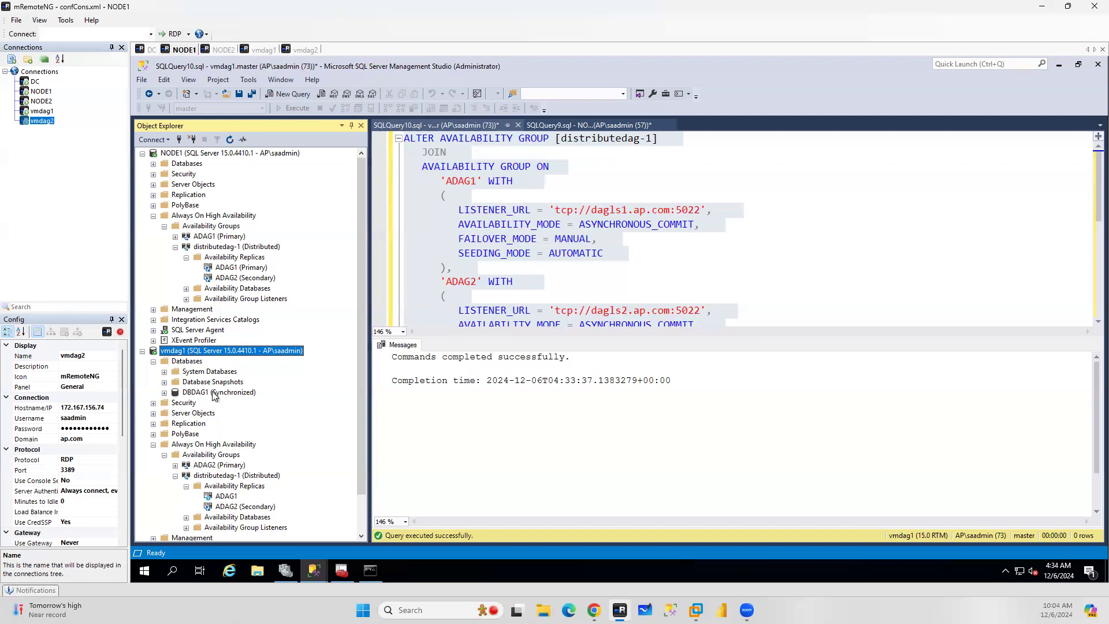
# Switch to the browser's distributed availability group documentation page
pyautogui.click(528, 261)
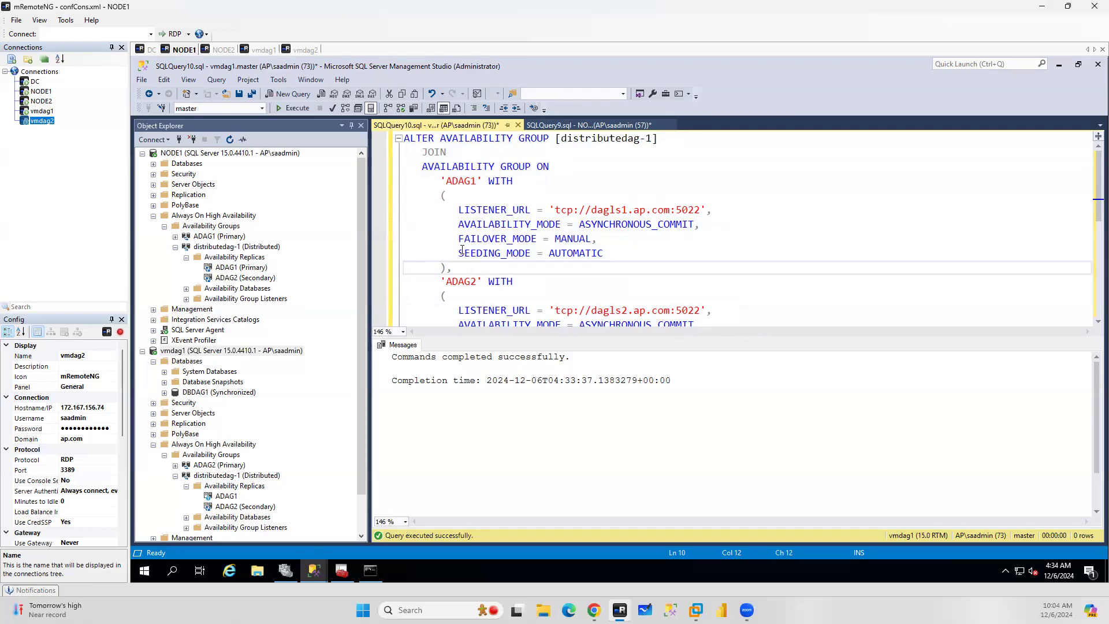
pyautogui.click(594, 610)
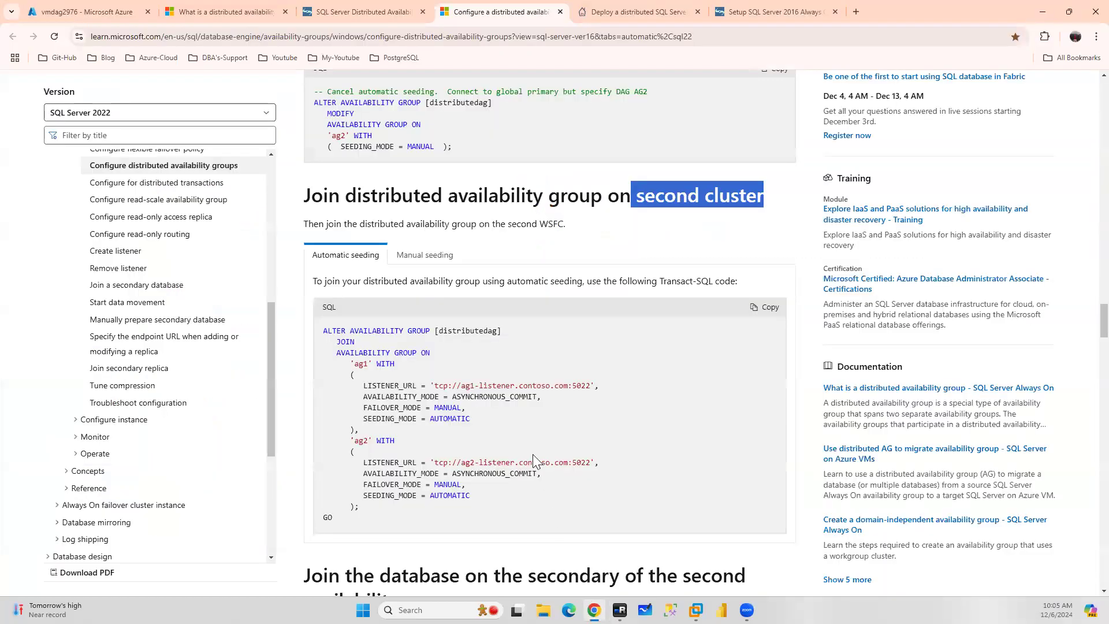
# Compare the automatic and manual seeding versions of the join script in the documentation
pyautogui.click(426, 256)
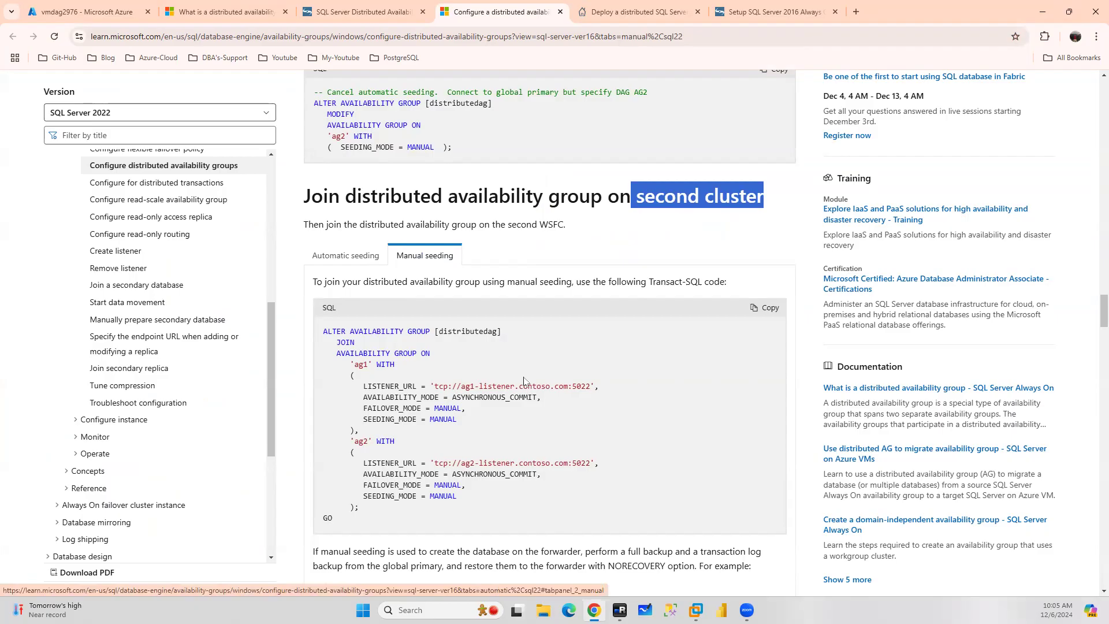
pyautogui.click(331, 256)
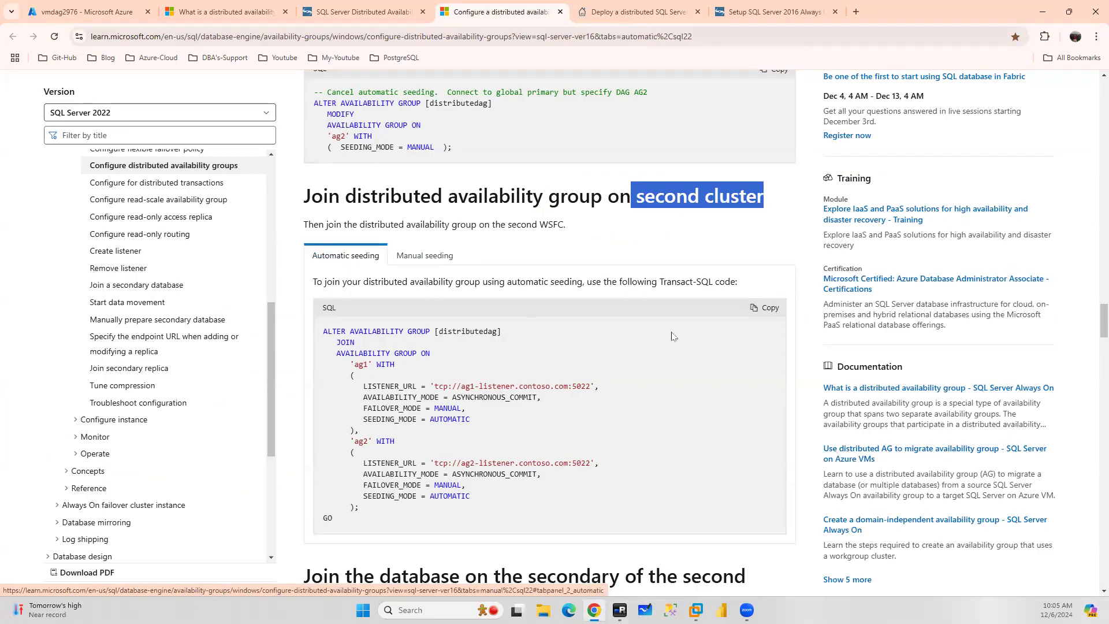
# Open the dashboard of ADAG2 on vmdag1 and return to the join query
pyautogui.click(620, 610)
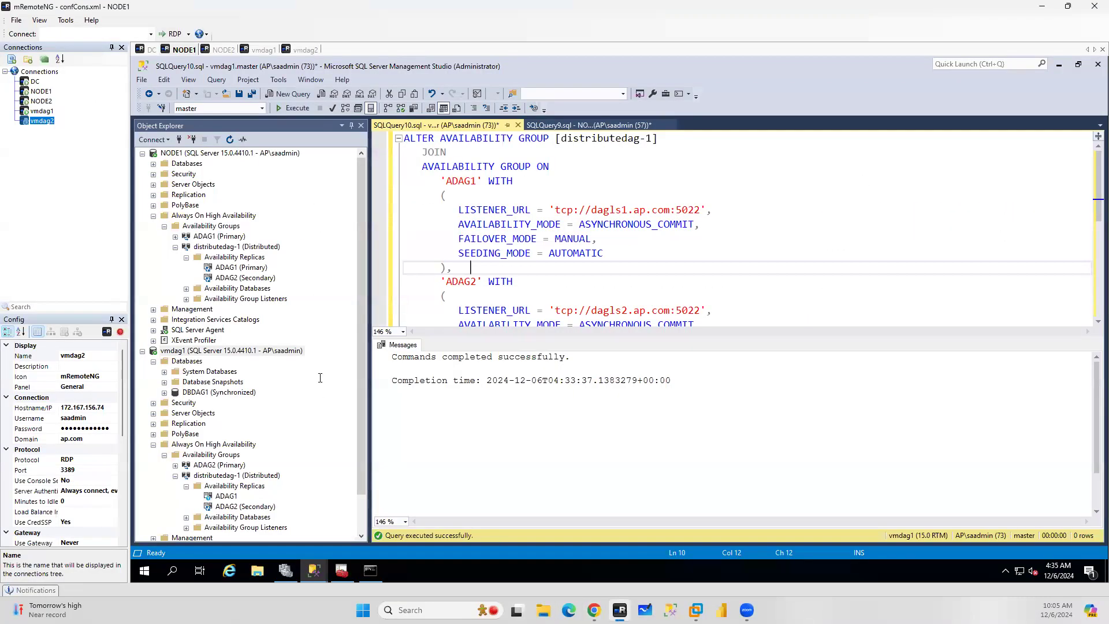
pyautogui.rightClick(212, 466)
pyautogui.click(258, 460)
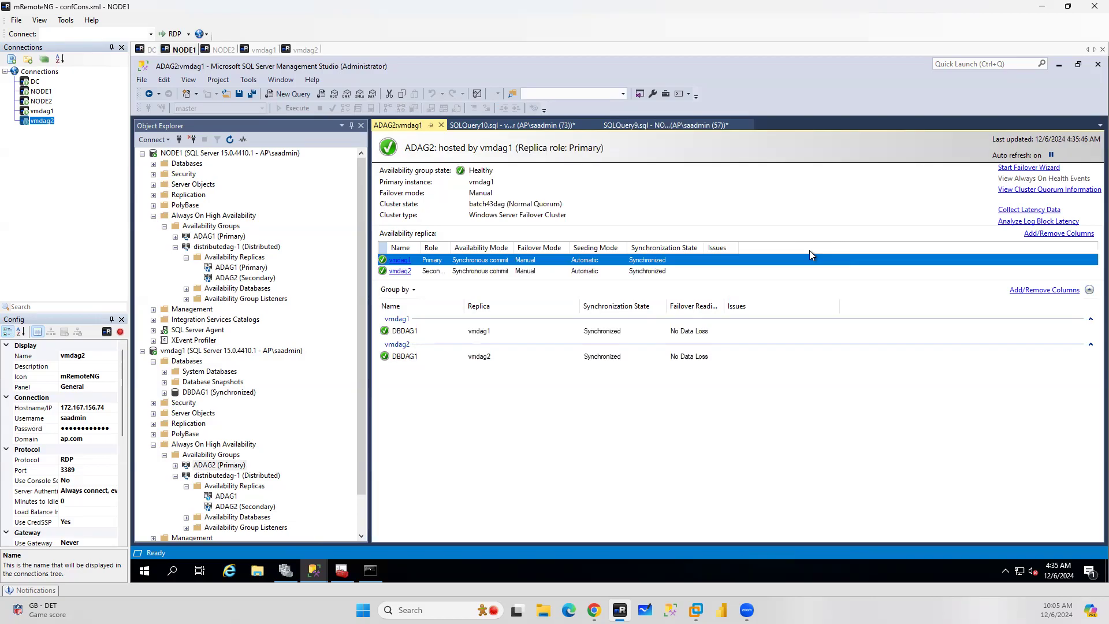
pyautogui.click(522, 125)
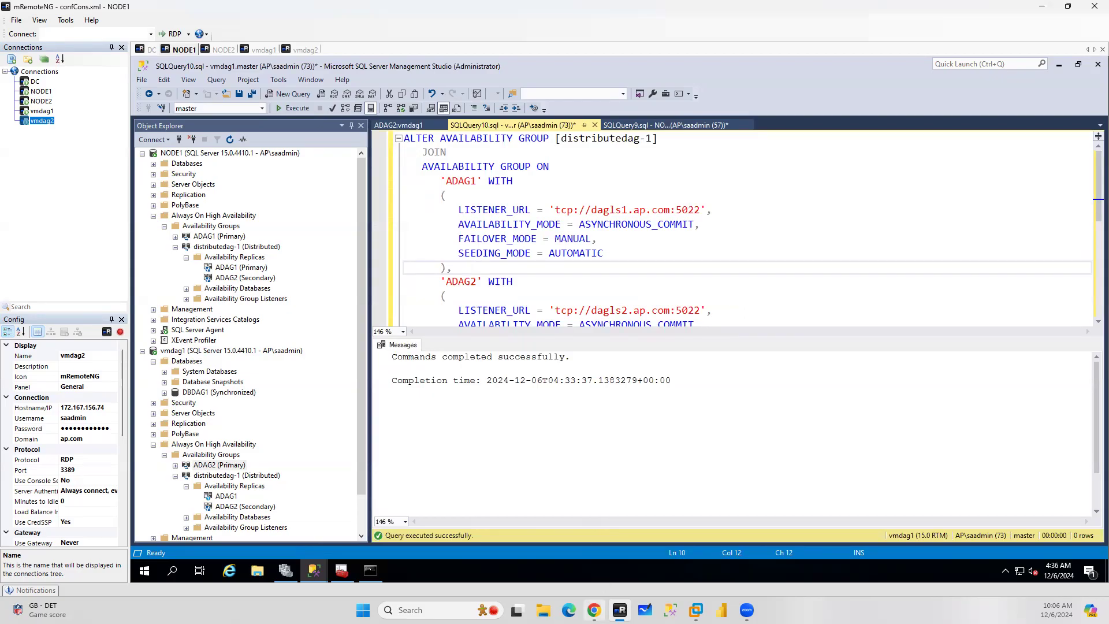
# Review the IP configurations of vmdag2's network interface in the Azure portal
pyautogui.click(594, 610)
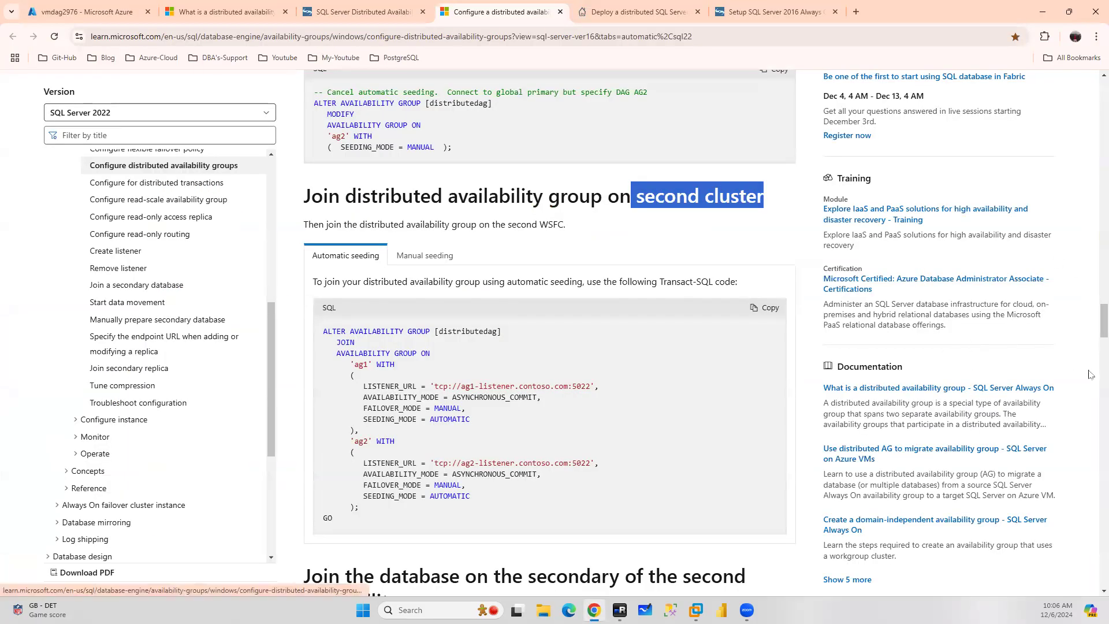
pyautogui.click(87, 12)
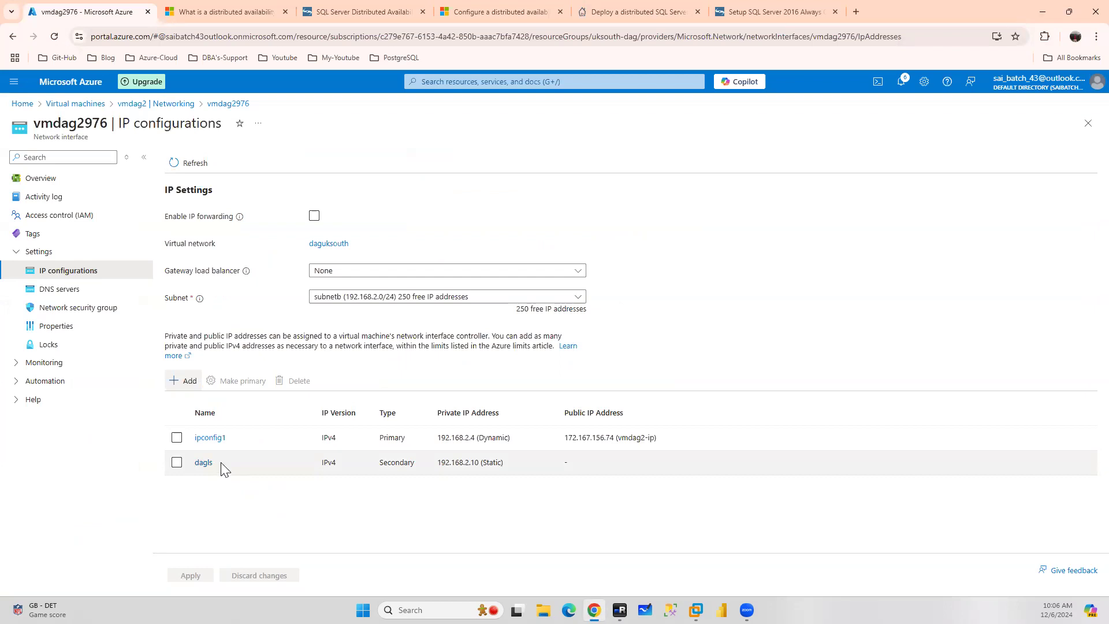
pyautogui.click(620, 610)
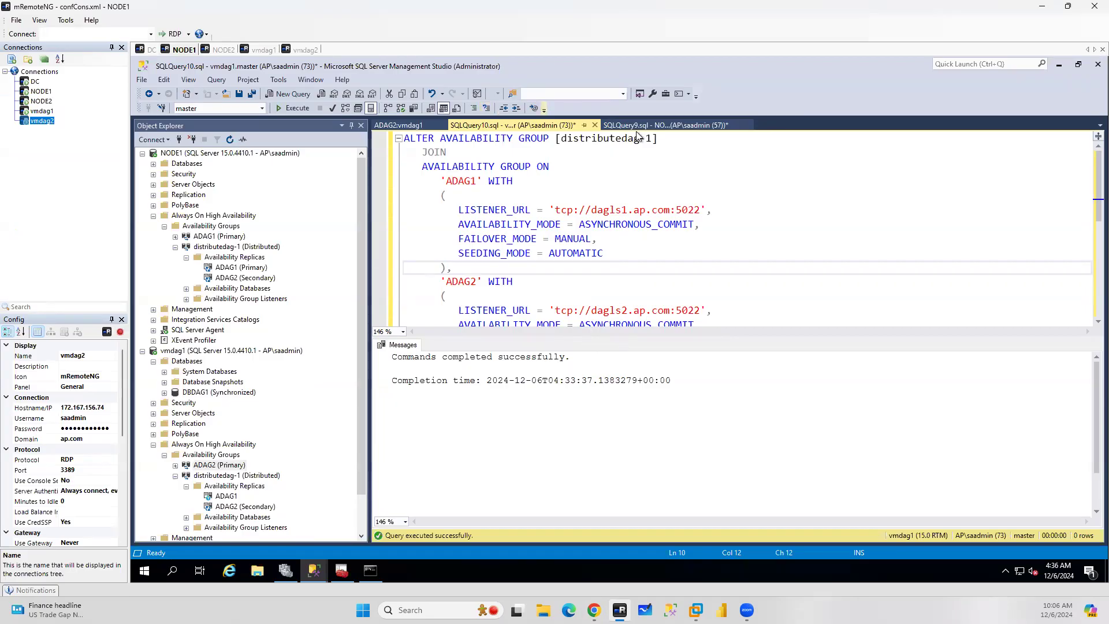
# Open ADAG2's properties on vmdag1 and inspect the seeding mode options of its replicas
pyautogui.click(680, 125)
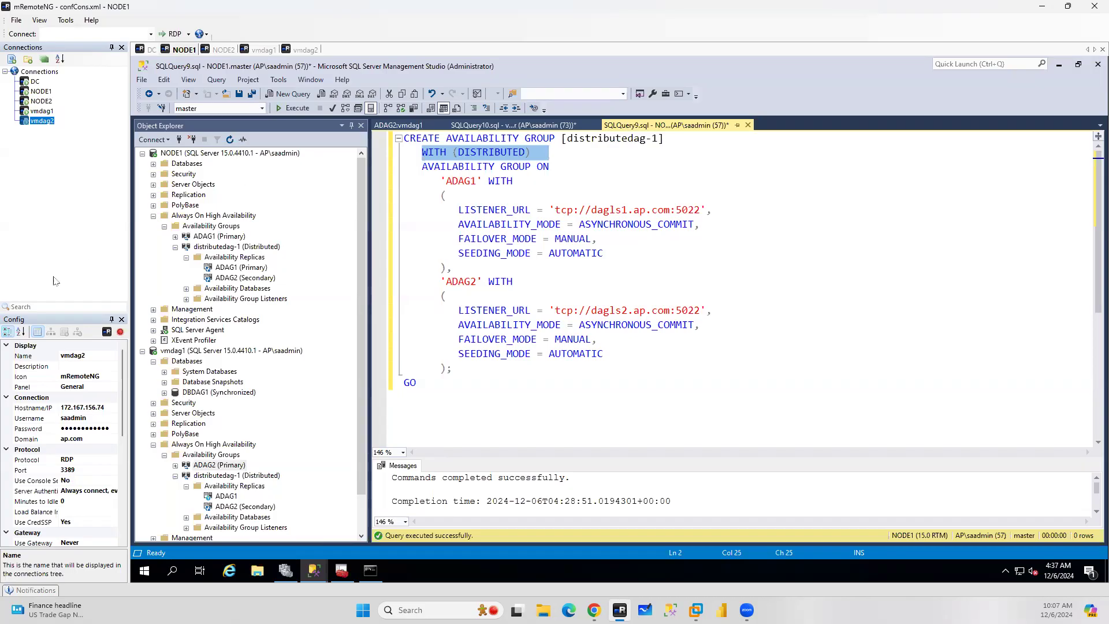
pyautogui.rightClick(210, 466)
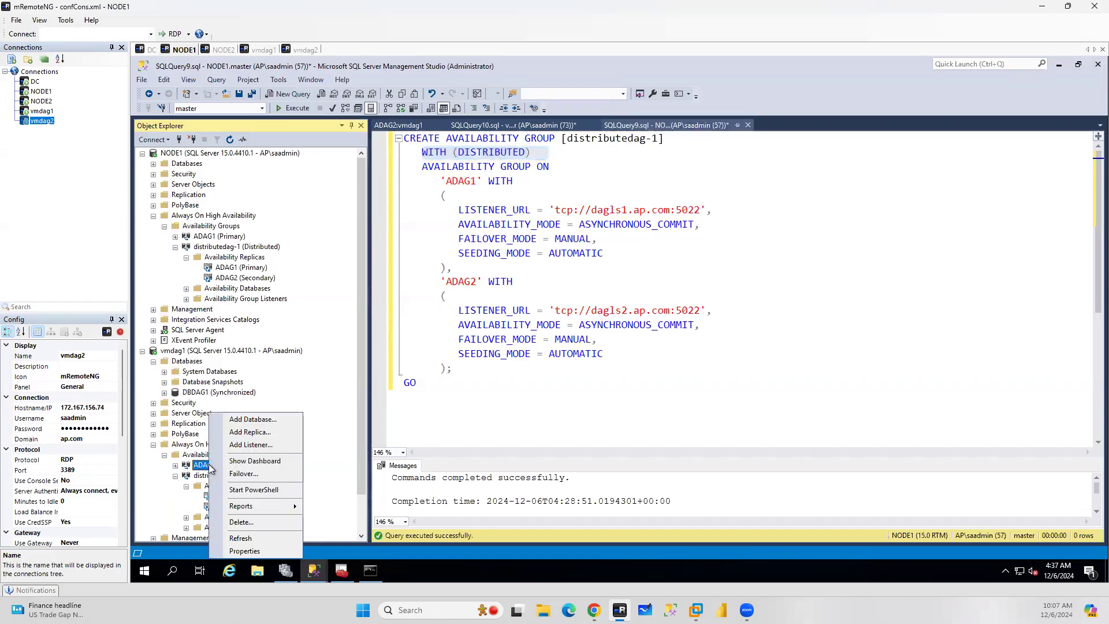
pyautogui.click(245, 551)
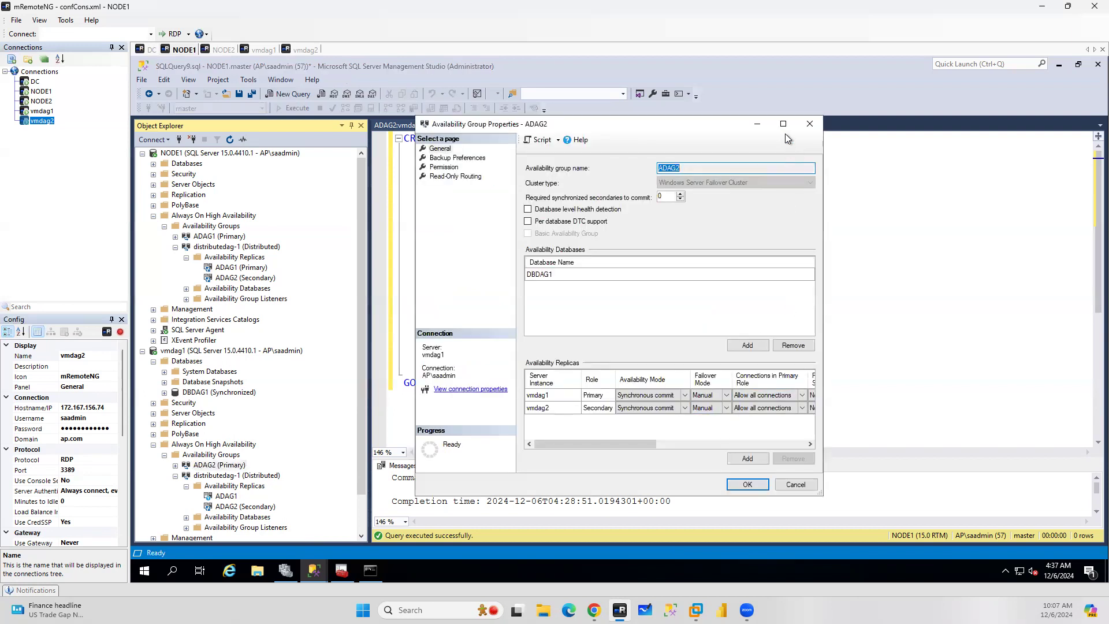
pyautogui.click(779, 123)
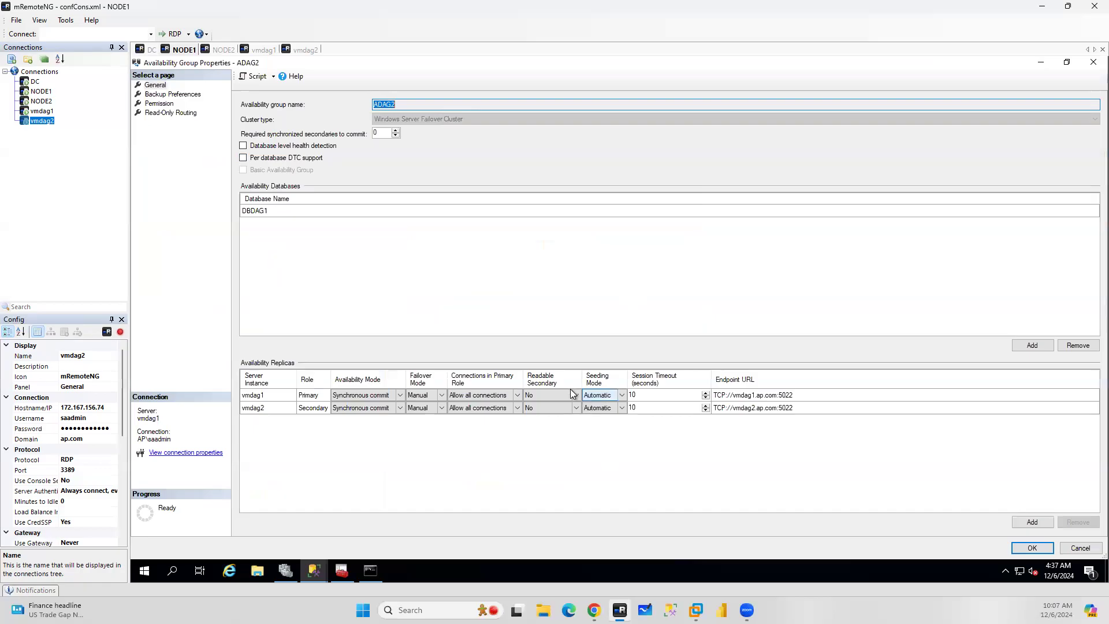
pyautogui.click(605, 395)
pyautogui.click(604, 395)
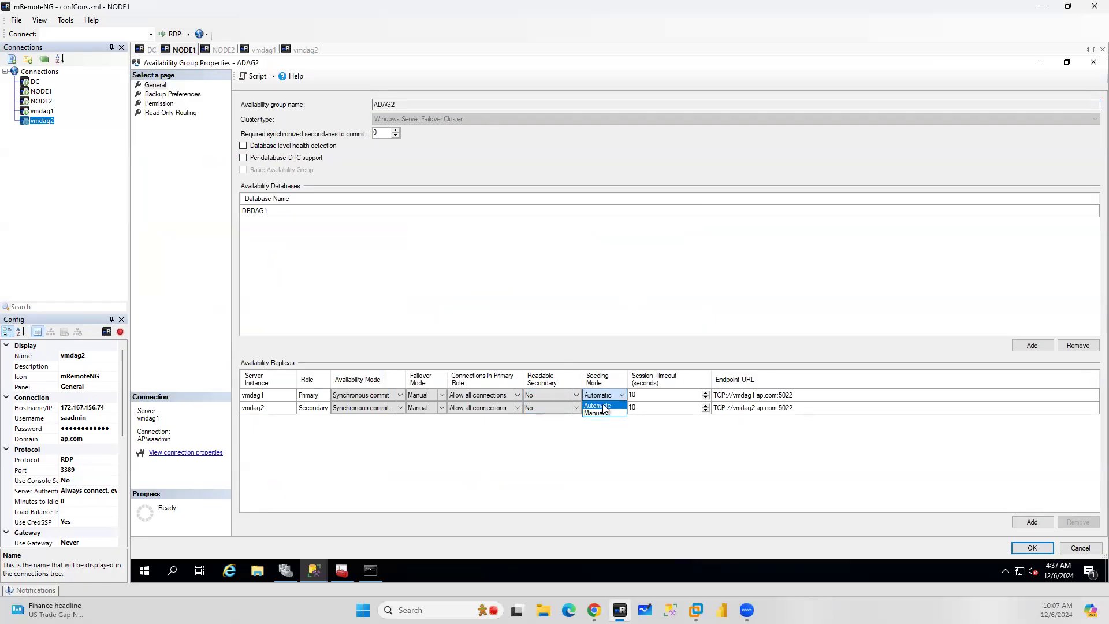
pyautogui.click(694, 462)
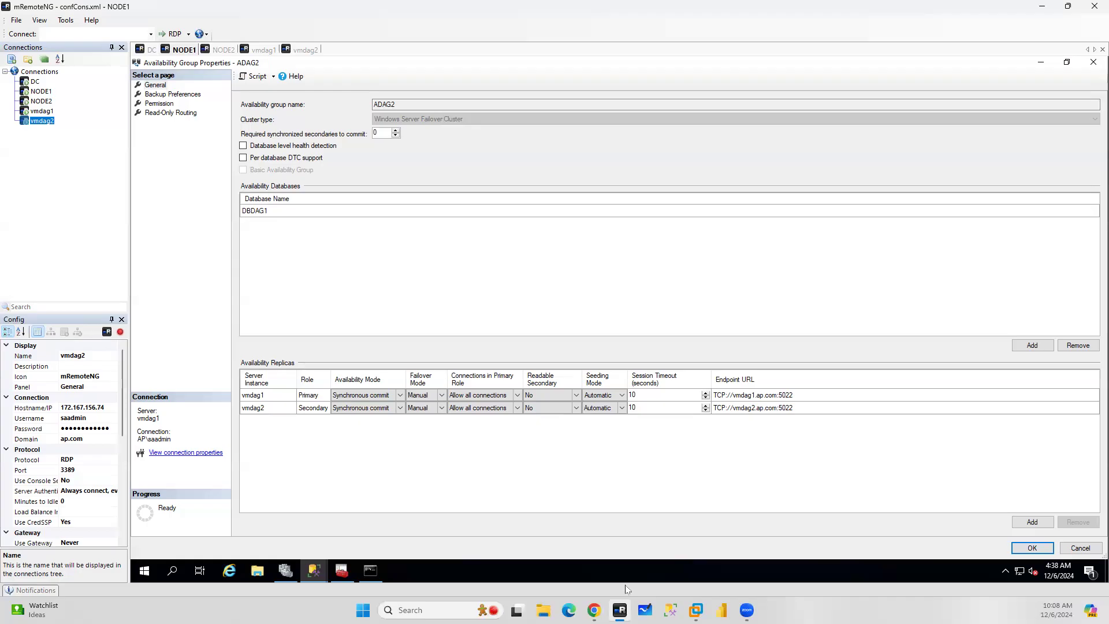
# Go to vmdag2's Networking page in the Azure portal and review its inbound port rules
pyautogui.click(594, 610)
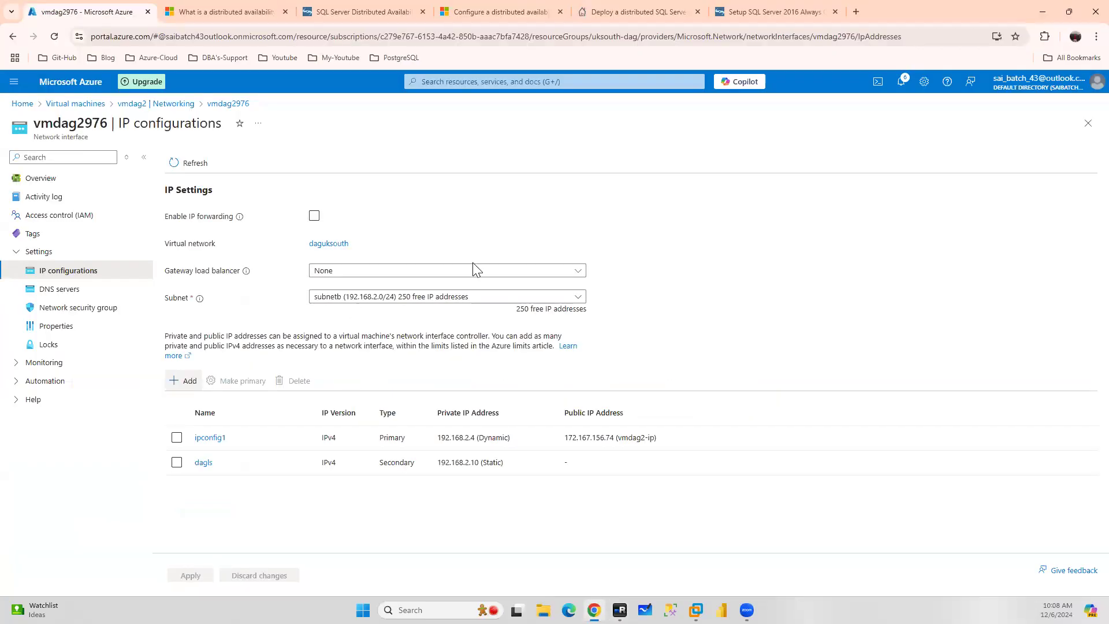
pyautogui.click(146, 104)
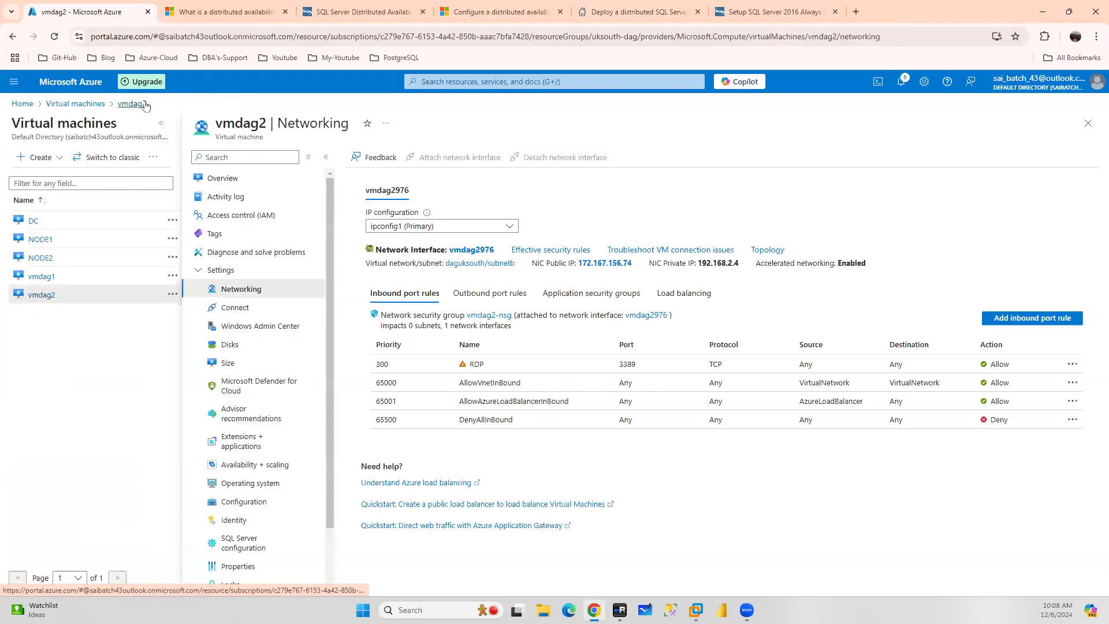
pyautogui.click(161, 123)
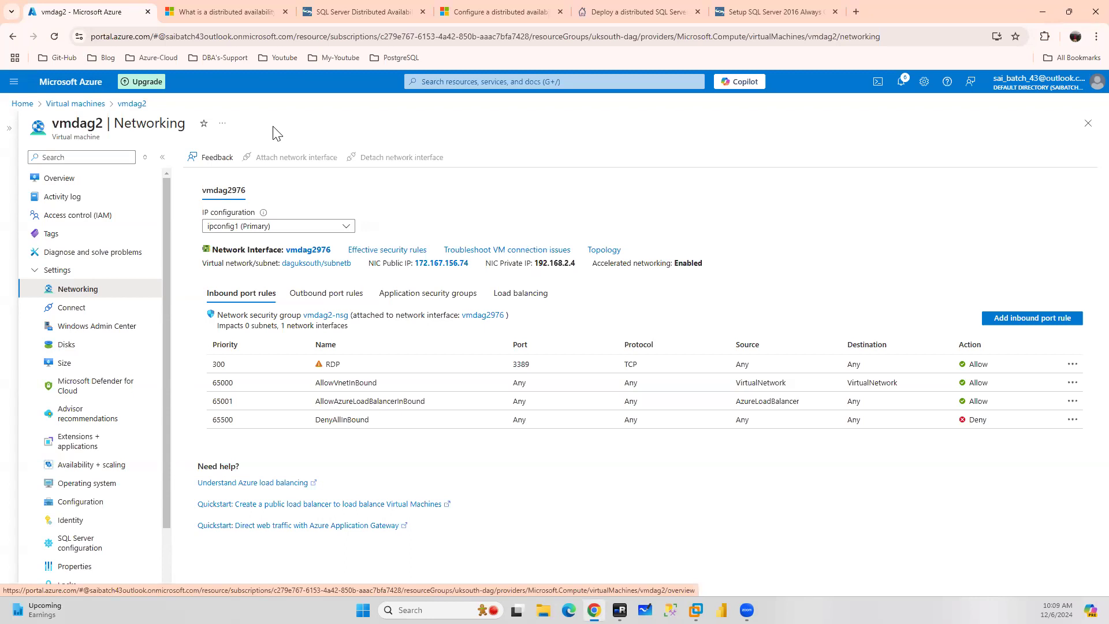
# Search the web for load balancer azure sql vm aag and open the load balancer configuration article
pyautogui.click(252, 13)
pyautogui.click(857, 11)
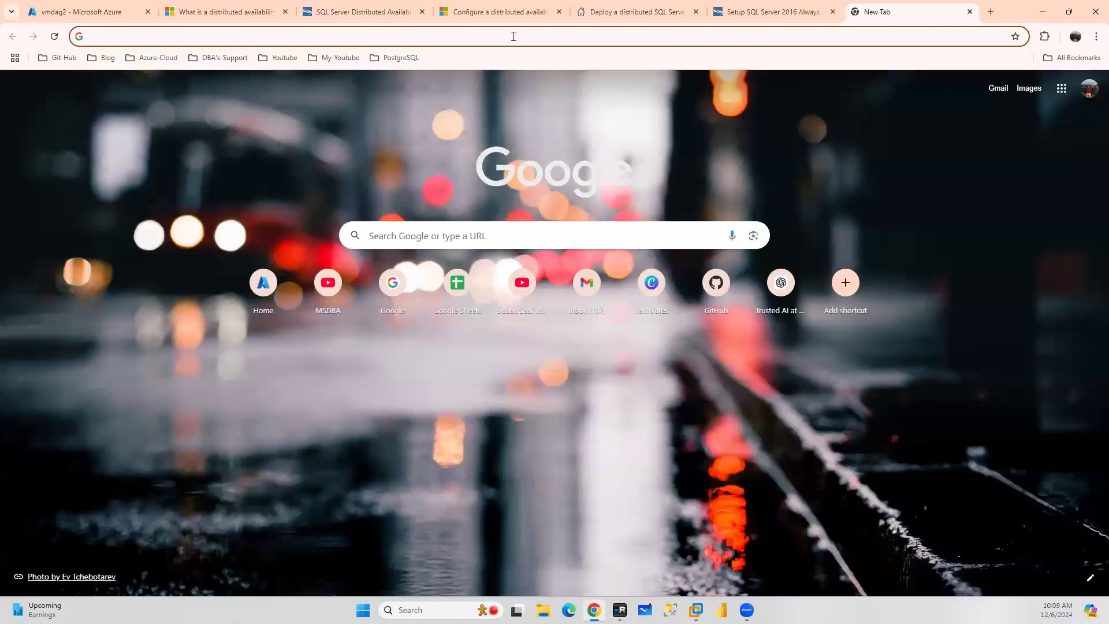
pyautogui.write('loa')
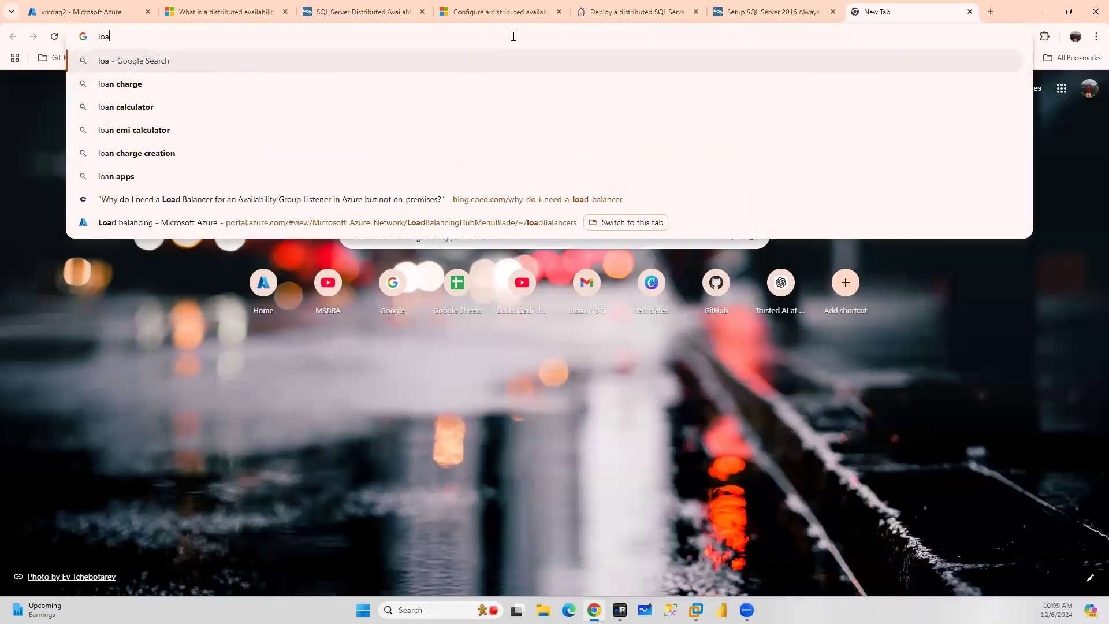
pyautogui.write('d balancer')
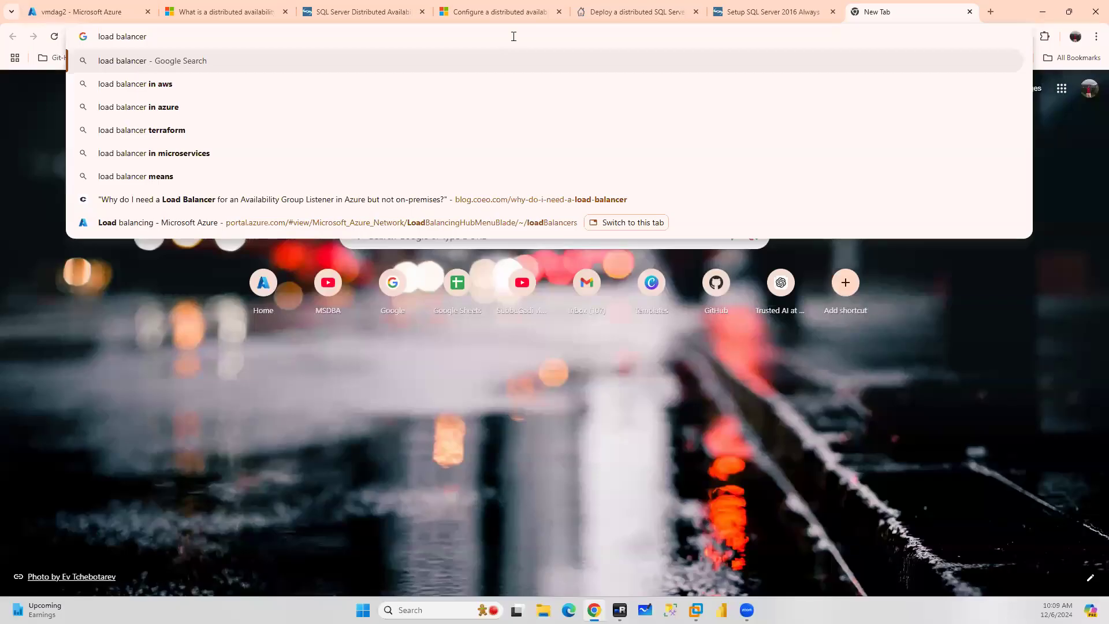
pyautogui.write(' azure')
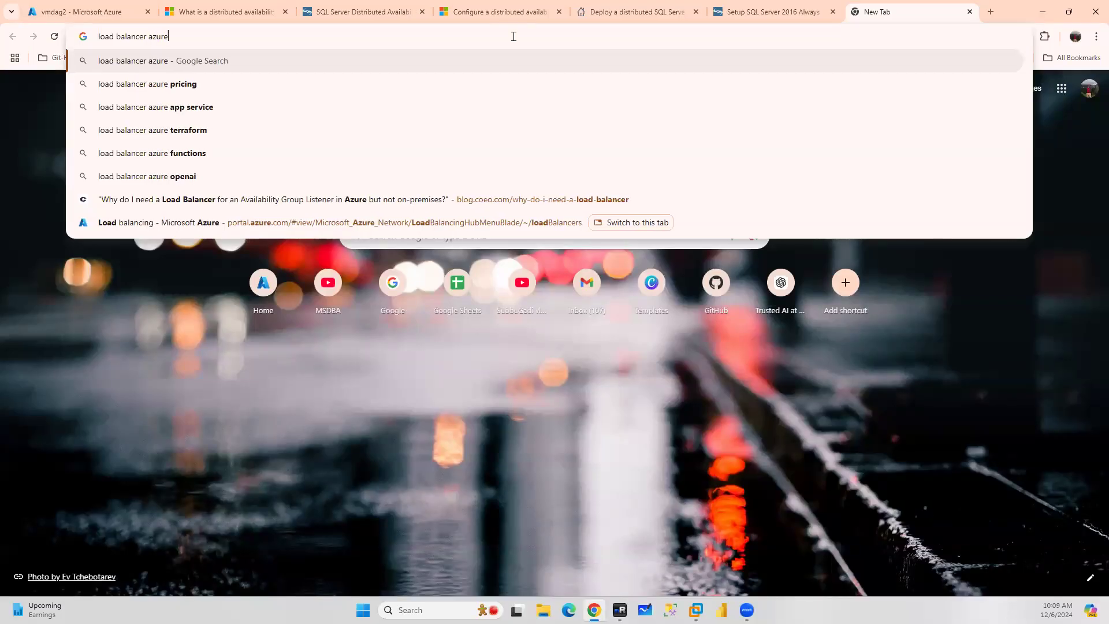
pyautogui.write(' sql v')
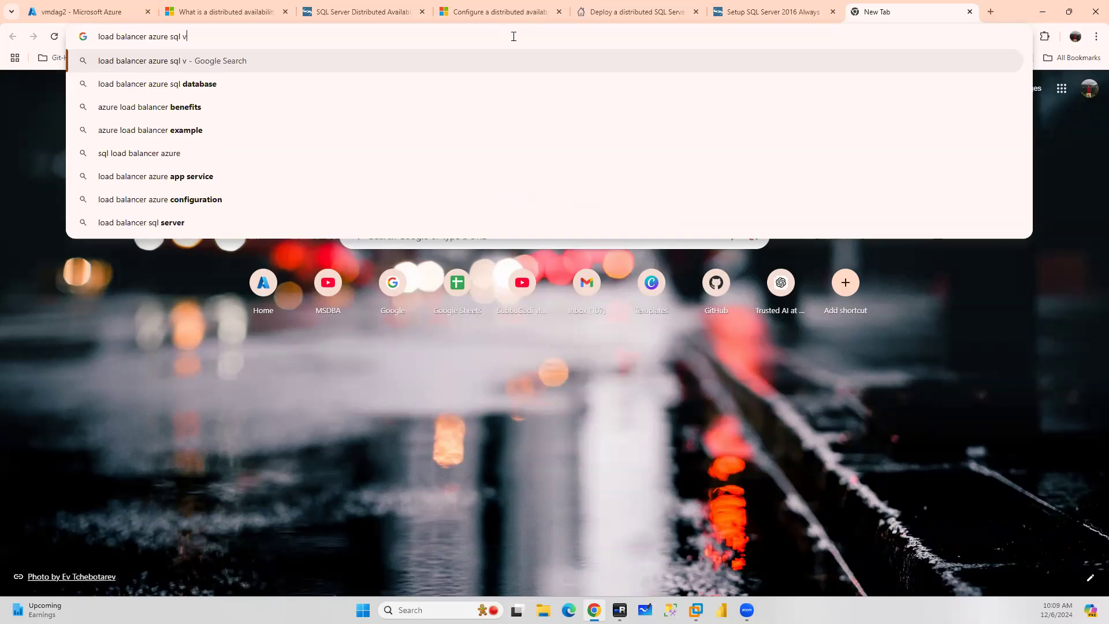
pyautogui.write('m aag')
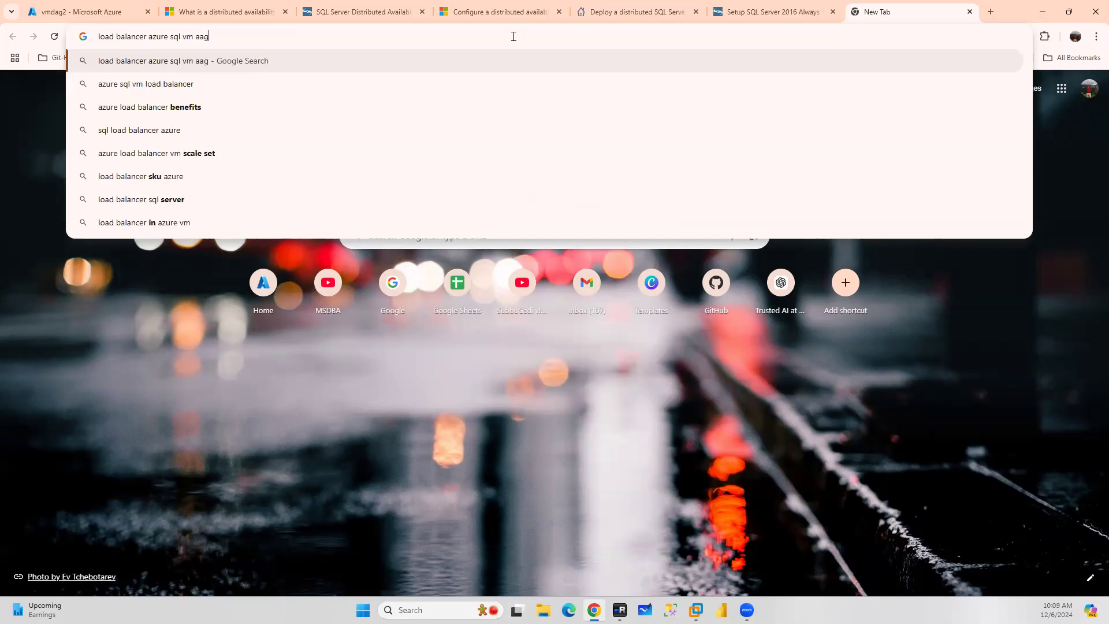
pyautogui.press('Return')
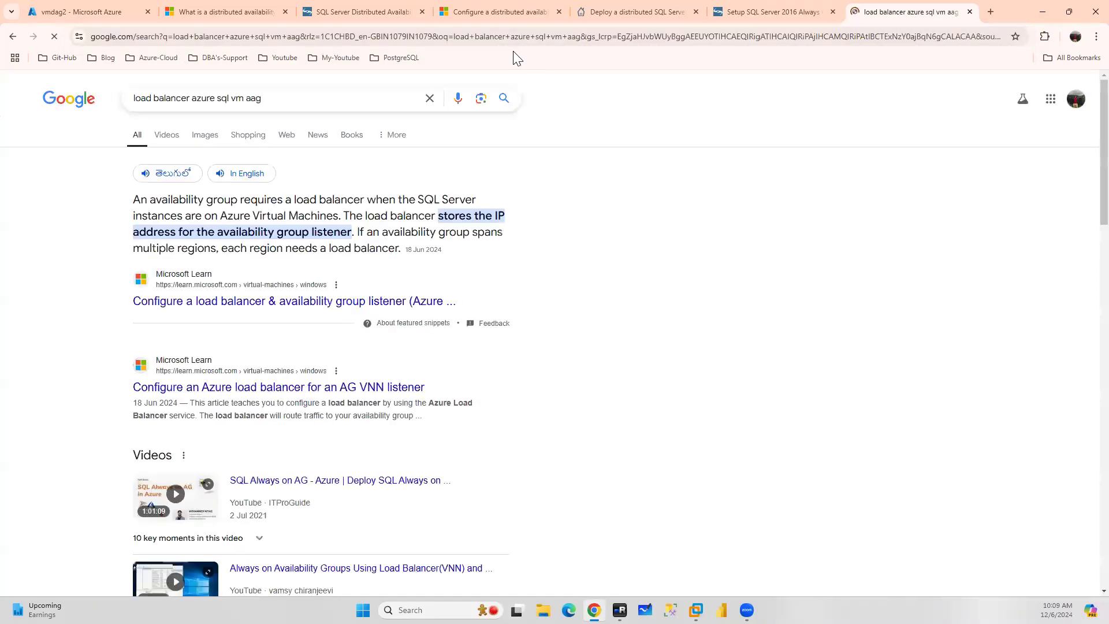
pyautogui.click(269, 307)
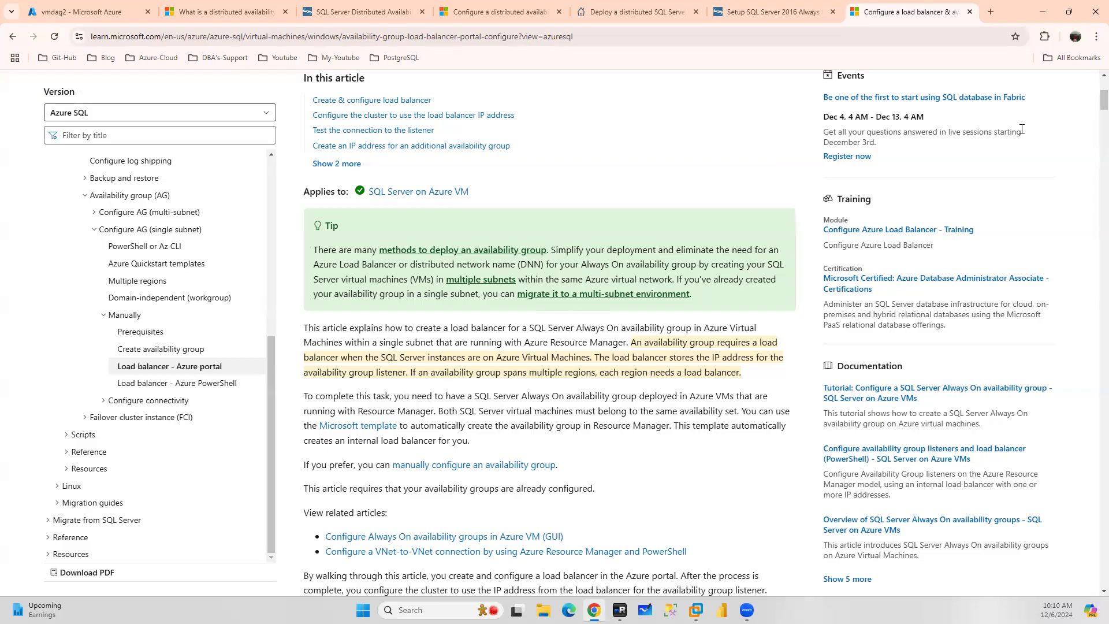
# Review the create distributed availability group script in the distributed availability group documentation
pyautogui.click(501, 13)
pyautogui.scroll(11, 512, 155)
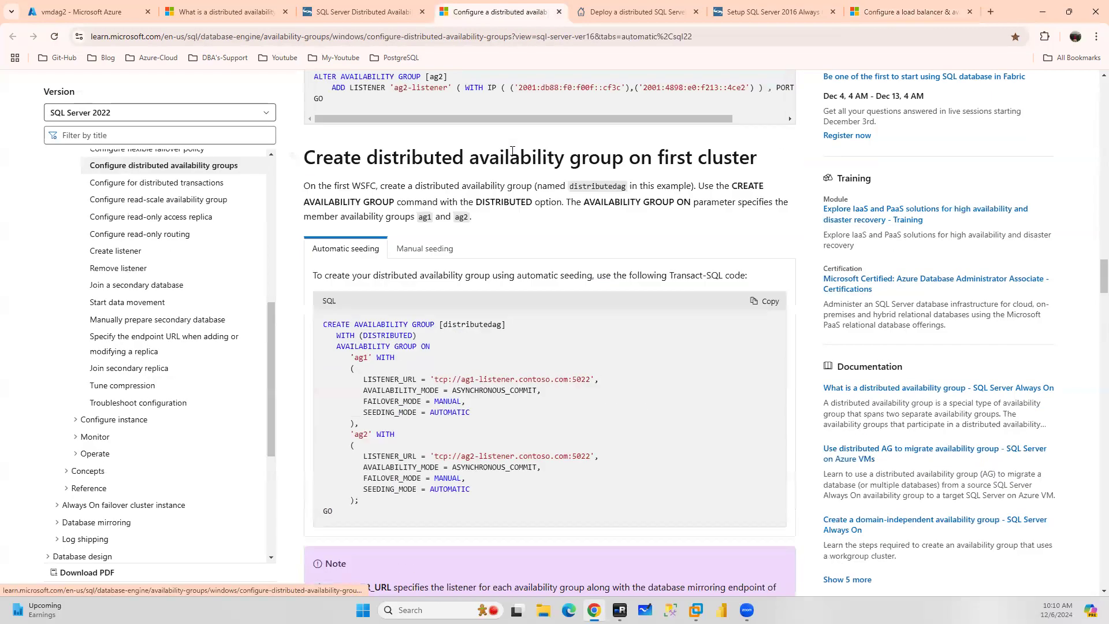
pyautogui.scroll(-5, 511, 155)
pyautogui.scroll(-1, 405, 460)
pyautogui.doubleClick(397, 479)
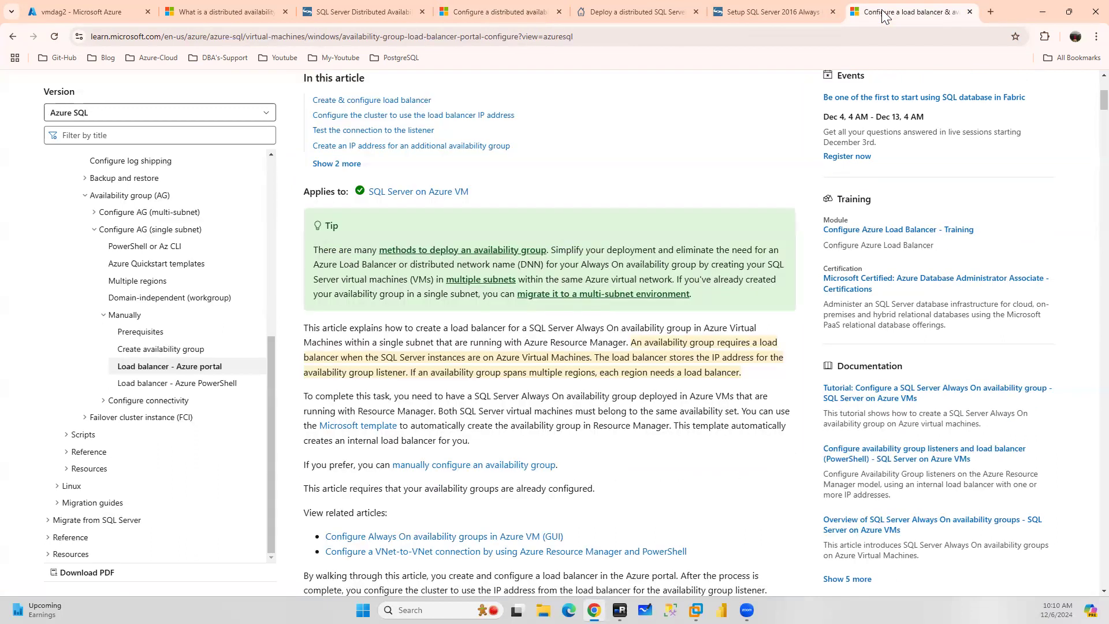
# Search the load balancer article for 5022 and read its load-balancing rule and cluster configuration sections
pyautogui.click(910, 11)
pyautogui.hotkey('ctrl', 'f')
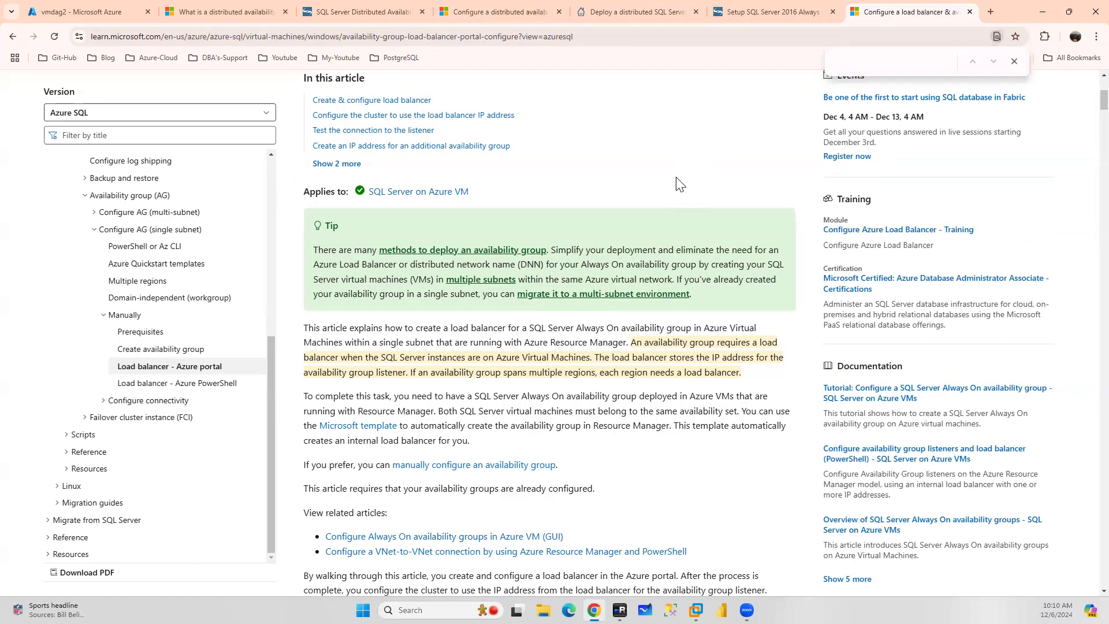
pyautogui.write('5022')
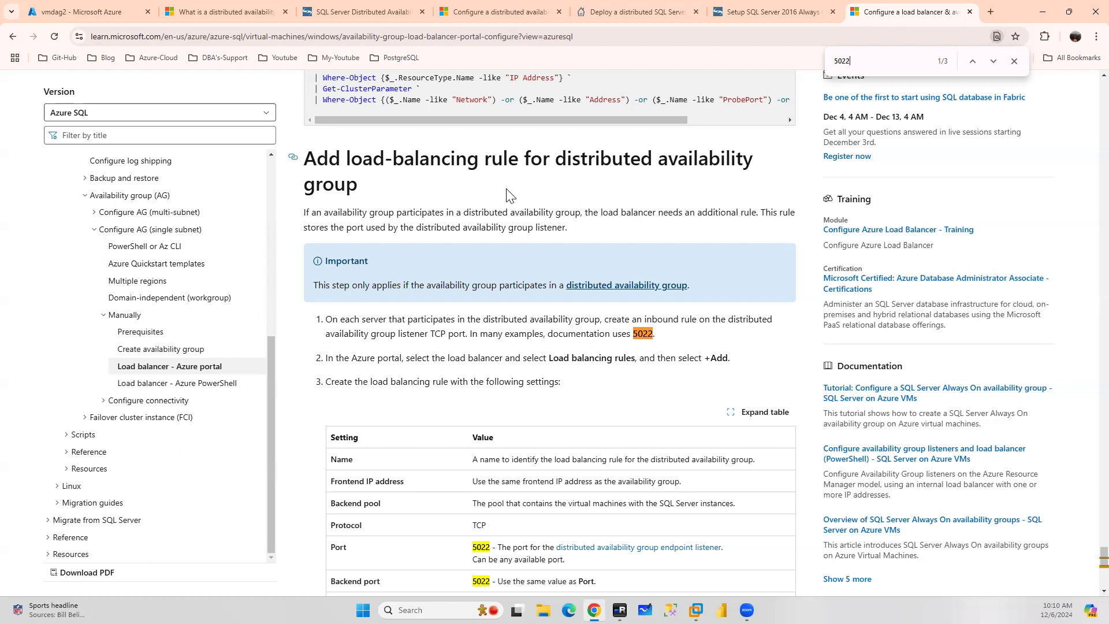
pyautogui.scroll(18, 526, 193)
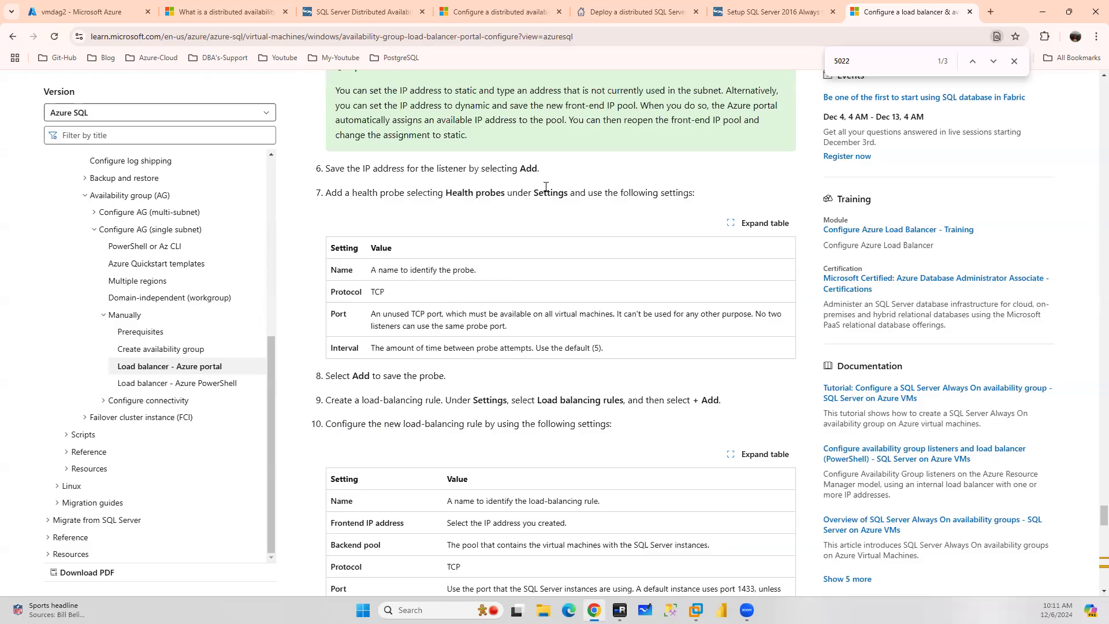
pyautogui.scroll(-18, 546, 187)
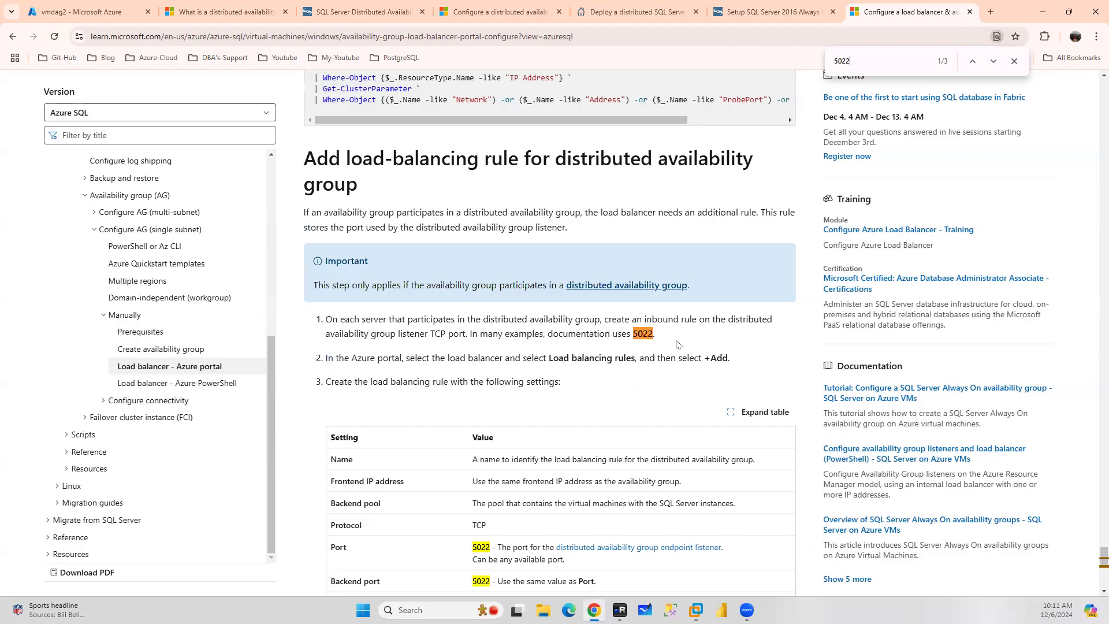
pyautogui.moveTo(666, 337); pyautogui.dragTo(592, 336)
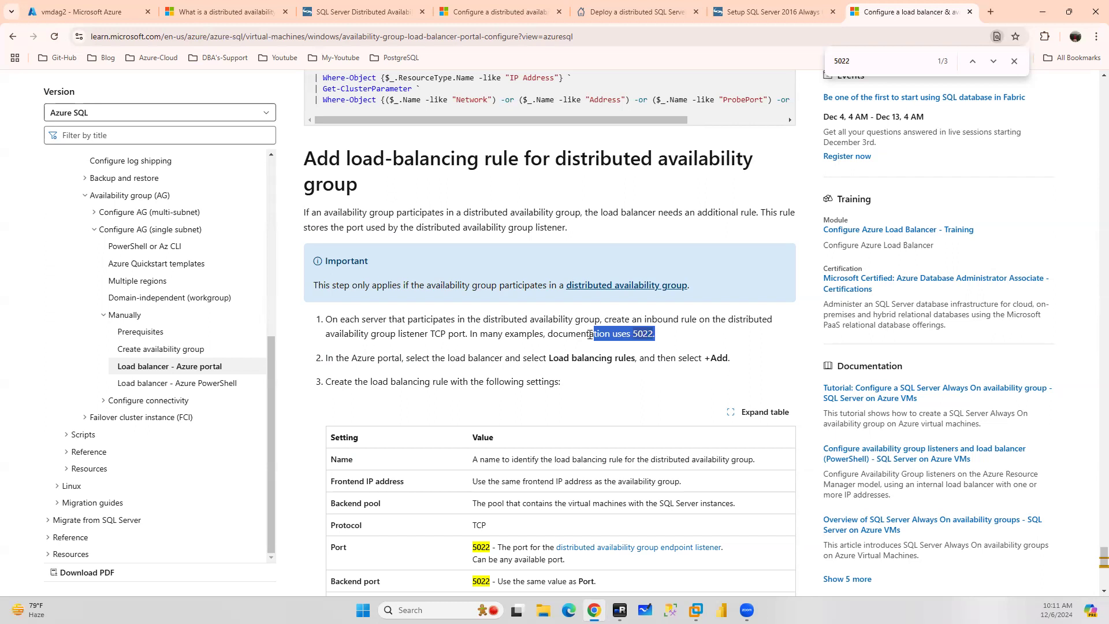
pyautogui.scroll(20, 589, 334)
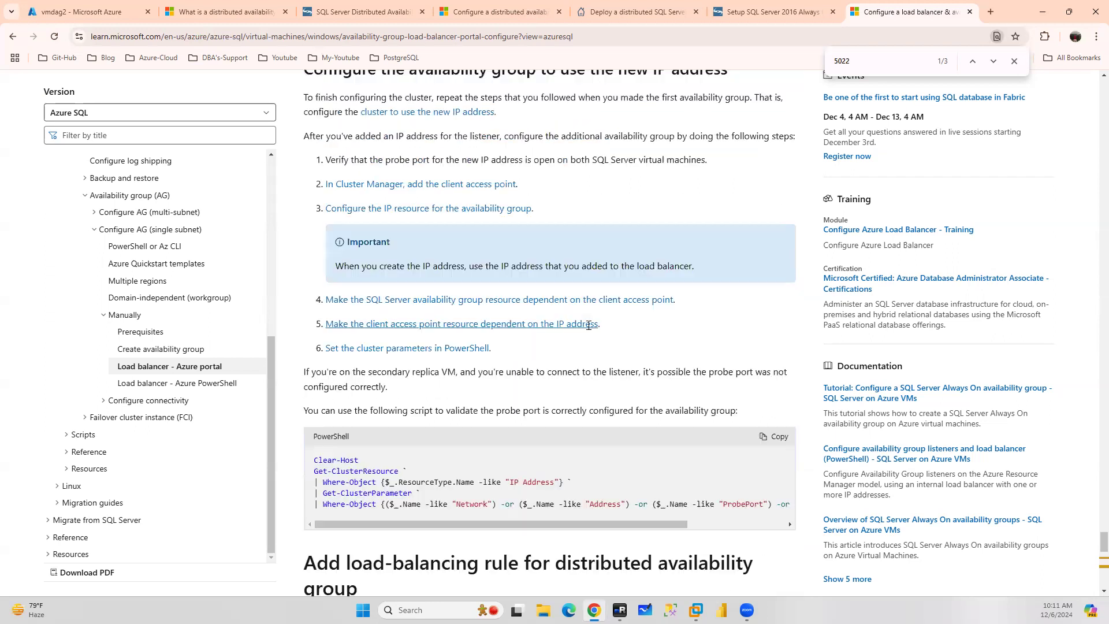
pyautogui.scroll(20, 584, 327)
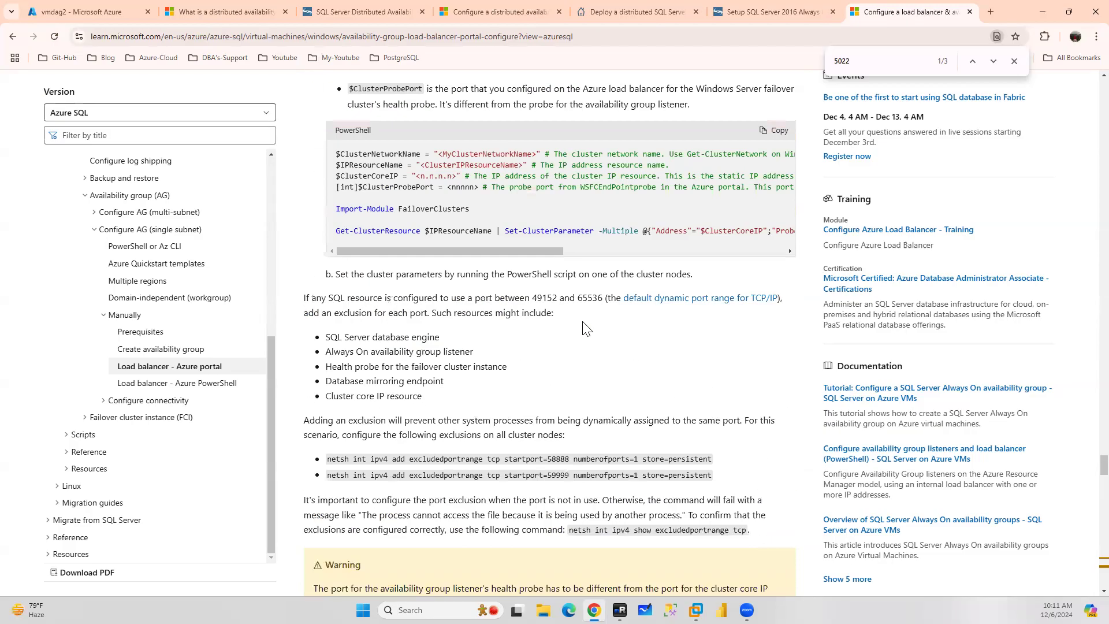
pyautogui.scroll(10, 585, 325)
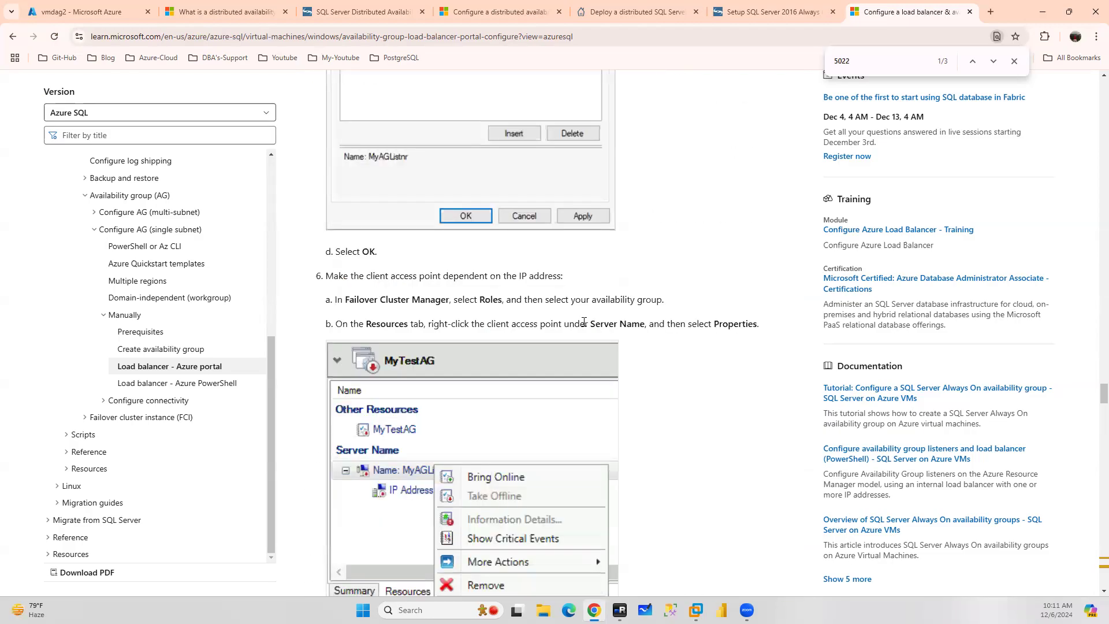
pyautogui.scroll(8, 584, 322)
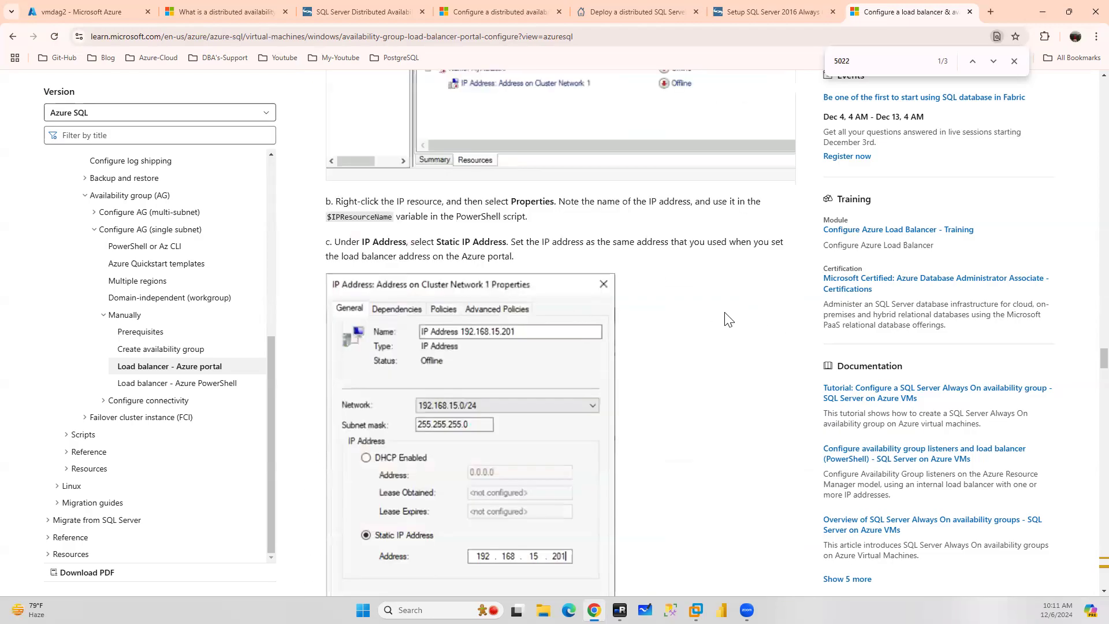
# Search the Azure portal for Load balancers and start creating a new load balancer
pyautogui.scroll(-16, 717, 318)
pyautogui.scroll(-20, 717, 318)
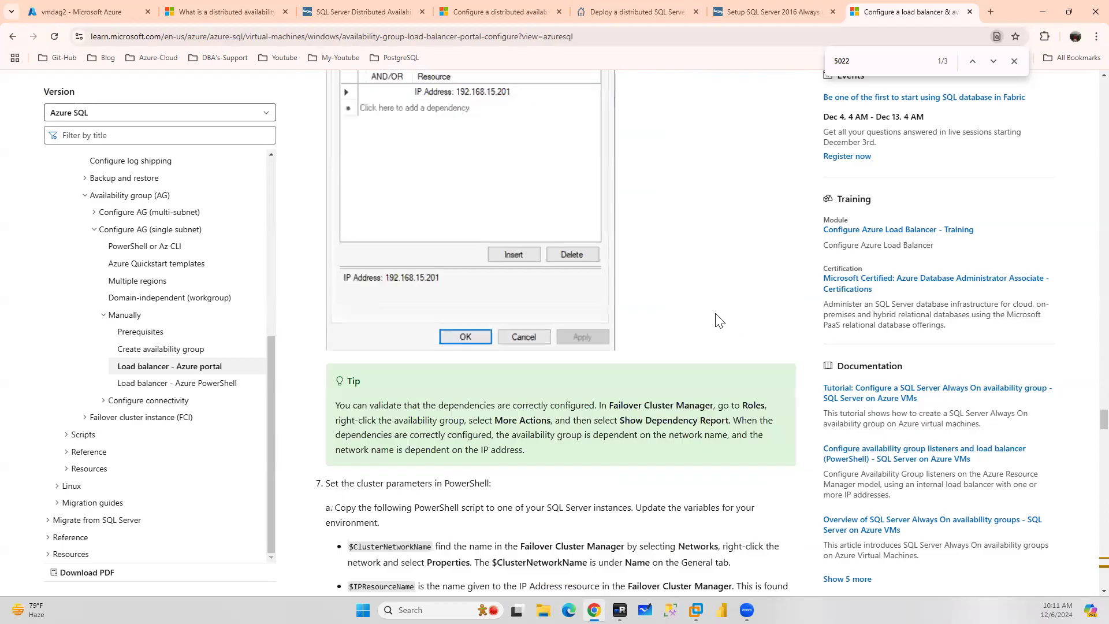
pyautogui.scroll(-20, 715, 314)
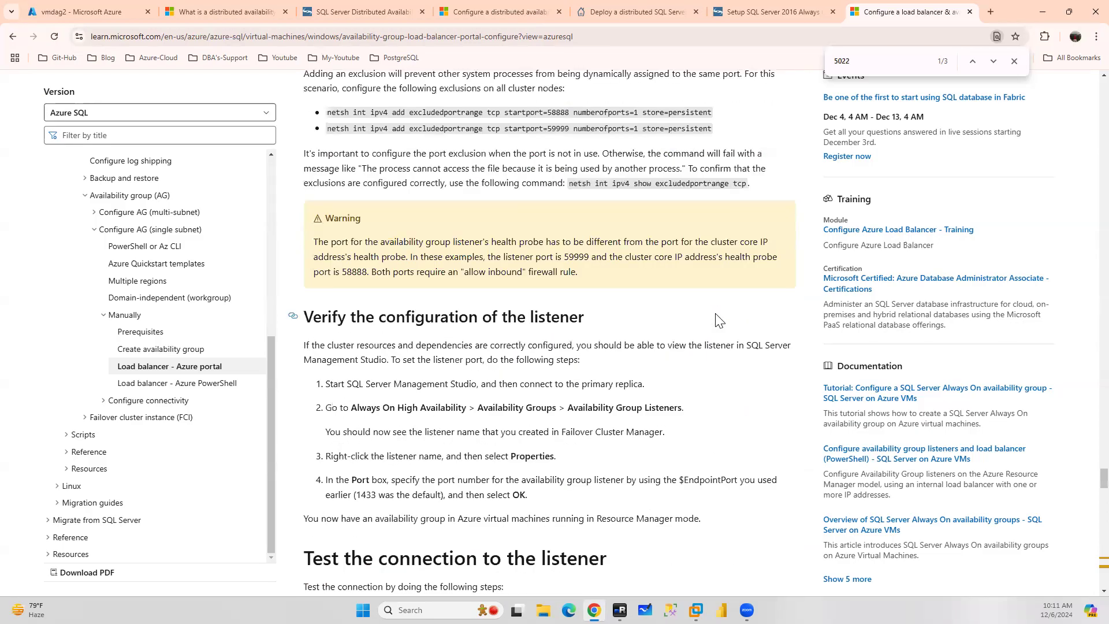
pyautogui.scroll(-1, 716, 315)
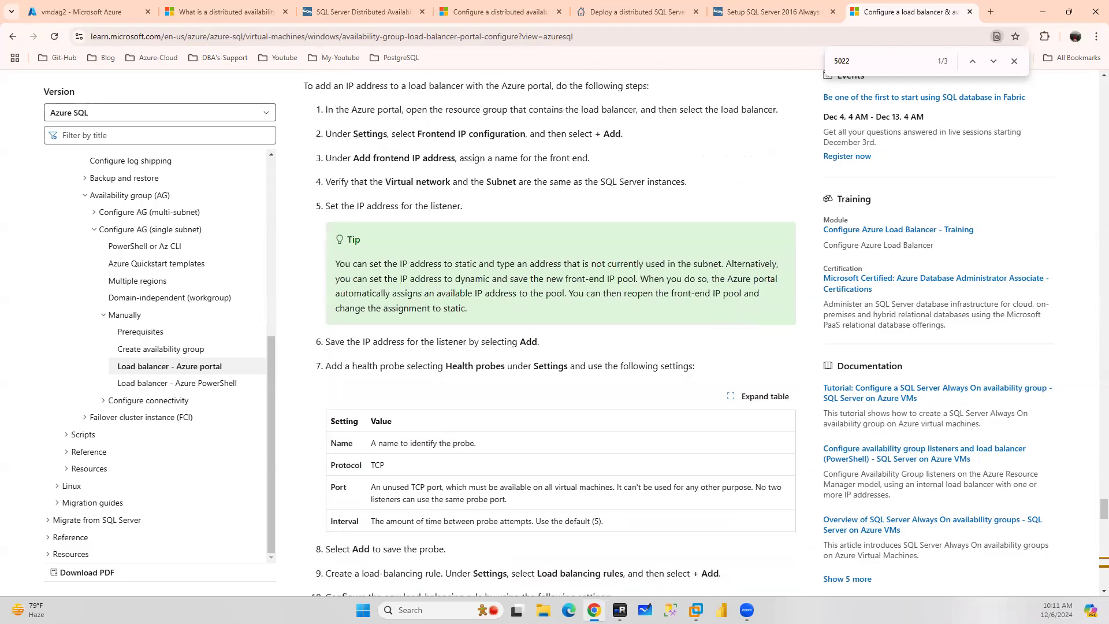
pyautogui.click(70, 13)
pyautogui.click(502, 82)
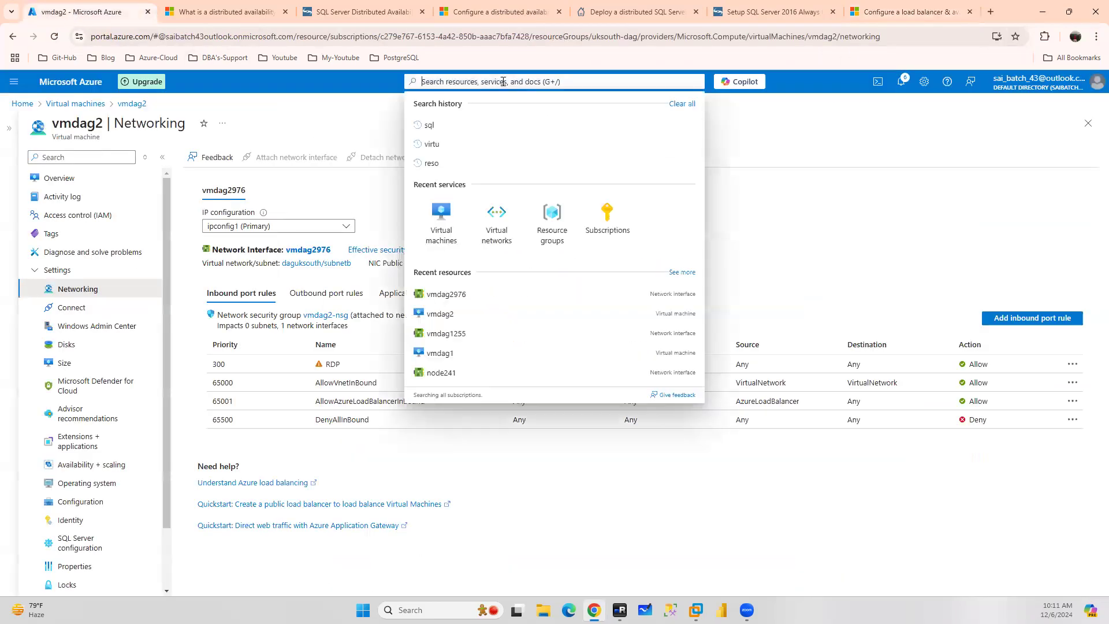
pyautogui.write('load')
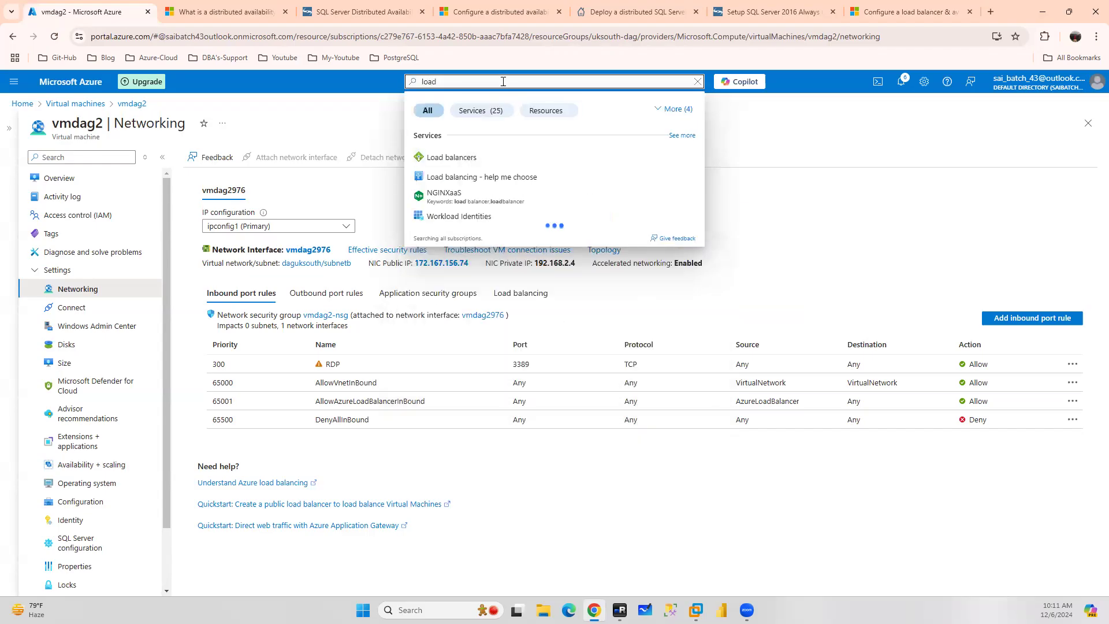
pyautogui.click(469, 157)
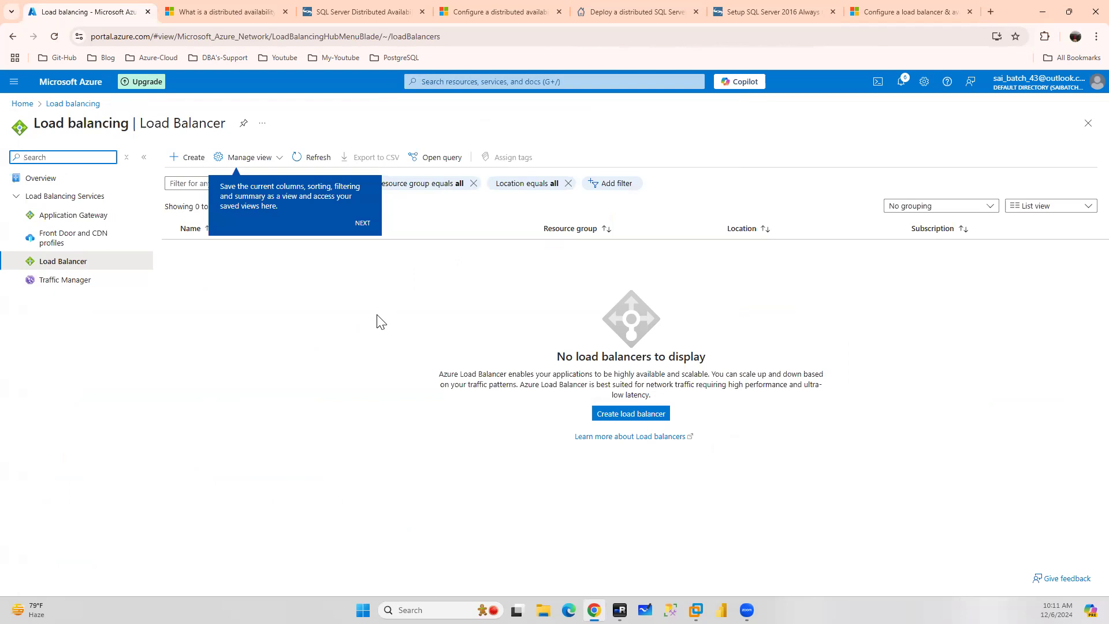
pyautogui.click(179, 163)
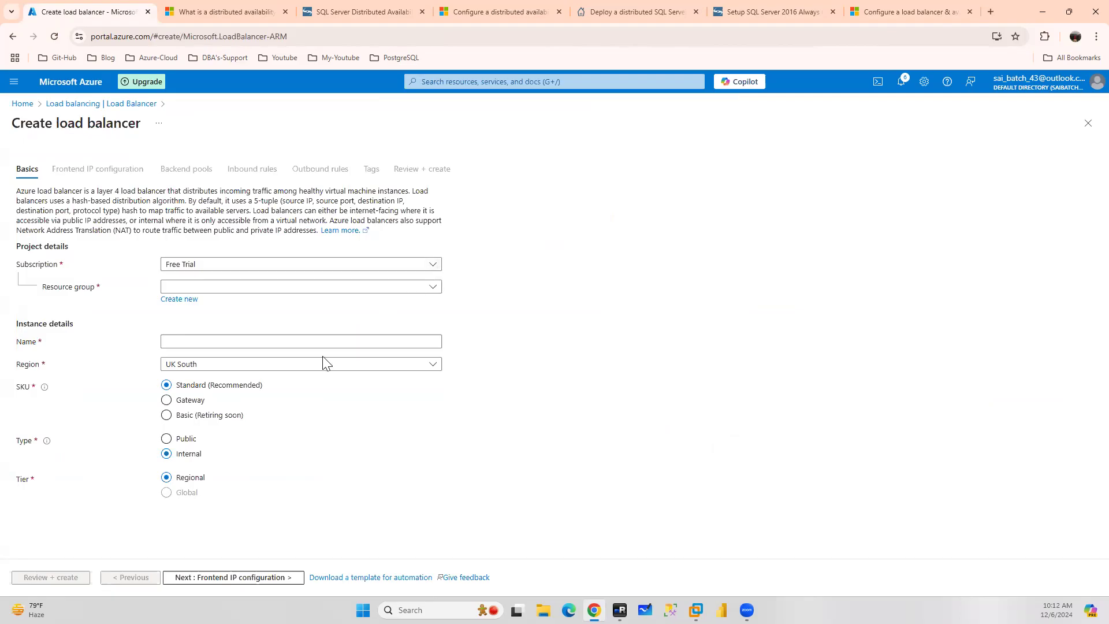
# Set the load balancer's resource group to VM_RG, name it aagfip, choose region West US 2, and continue to frontend IP configuration
pyautogui.click(213, 288)
pyautogui.click(191, 363)
pyautogui.click(224, 342)
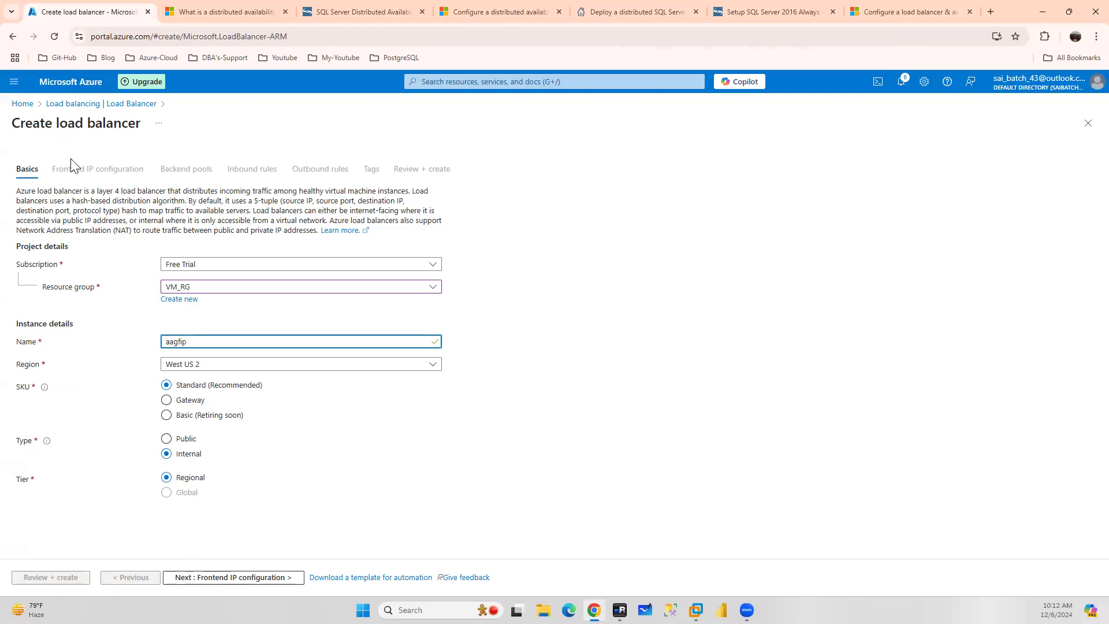
pyautogui.click(240, 581)
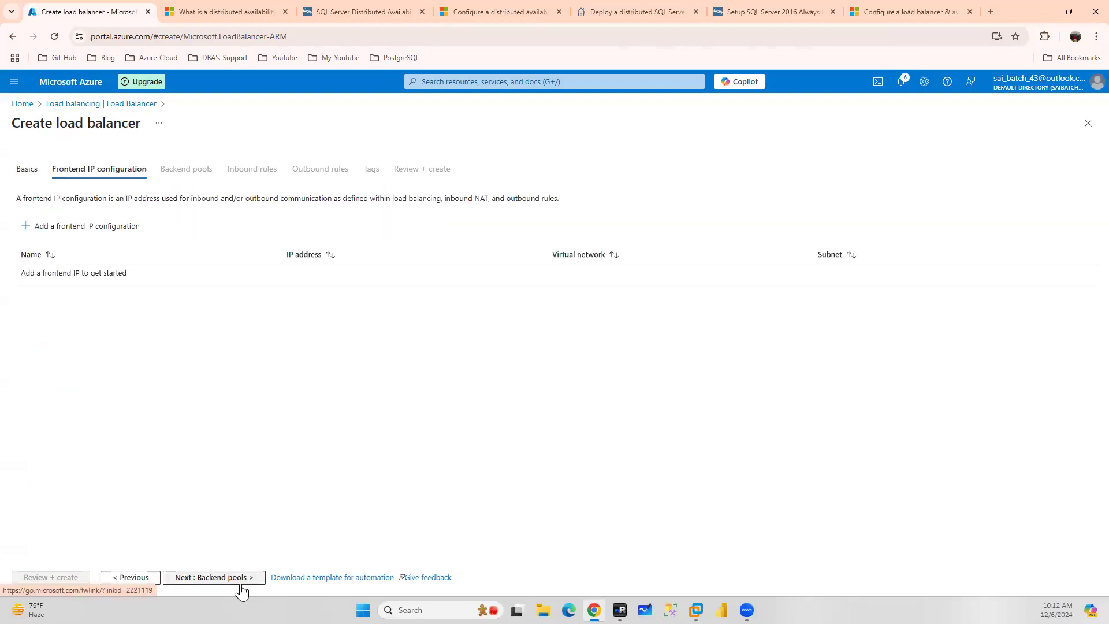
# Add a frontend IP configuration named aagfip on the default subnet with dynamic assignment
pyautogui.click(103, 225)
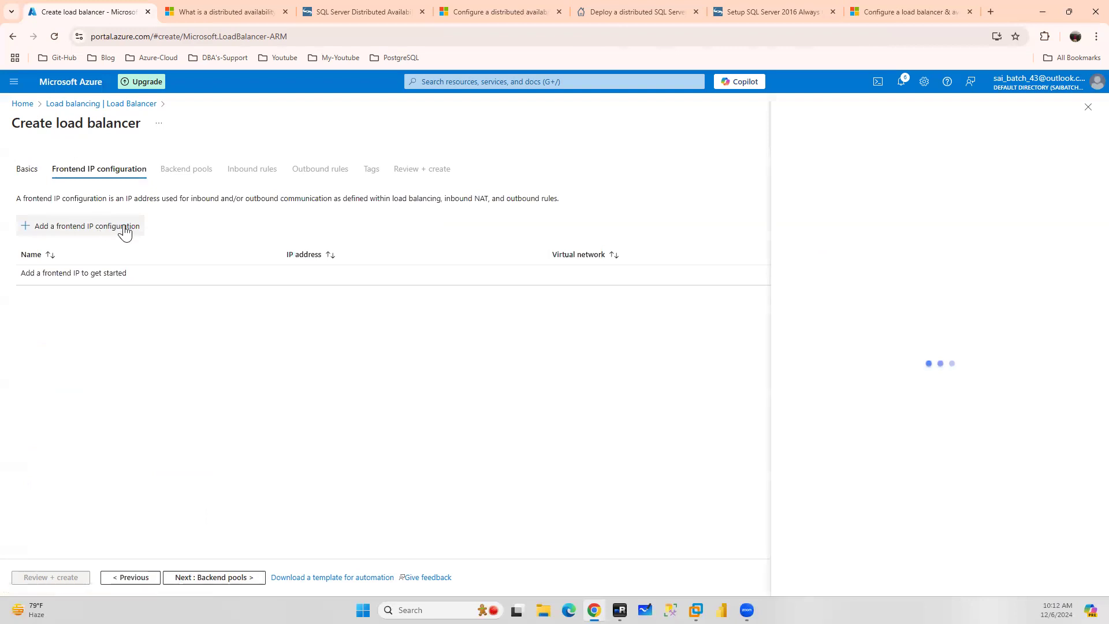
pyautogui.click(976, 145)
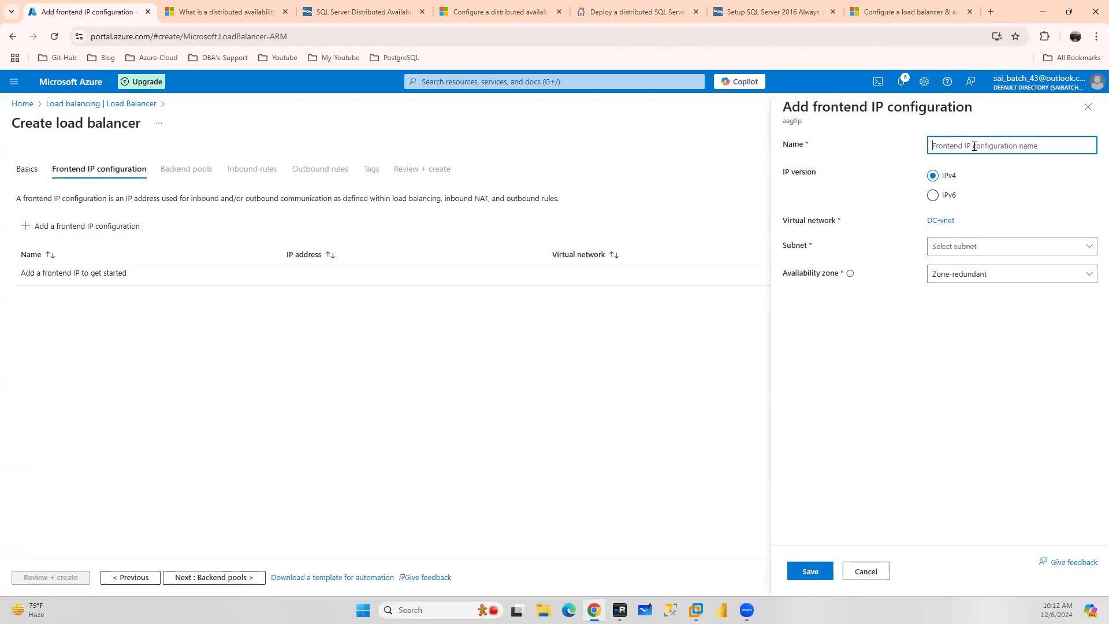
pyautogui.write('aagfp')
pyautogui.click(961, 248)
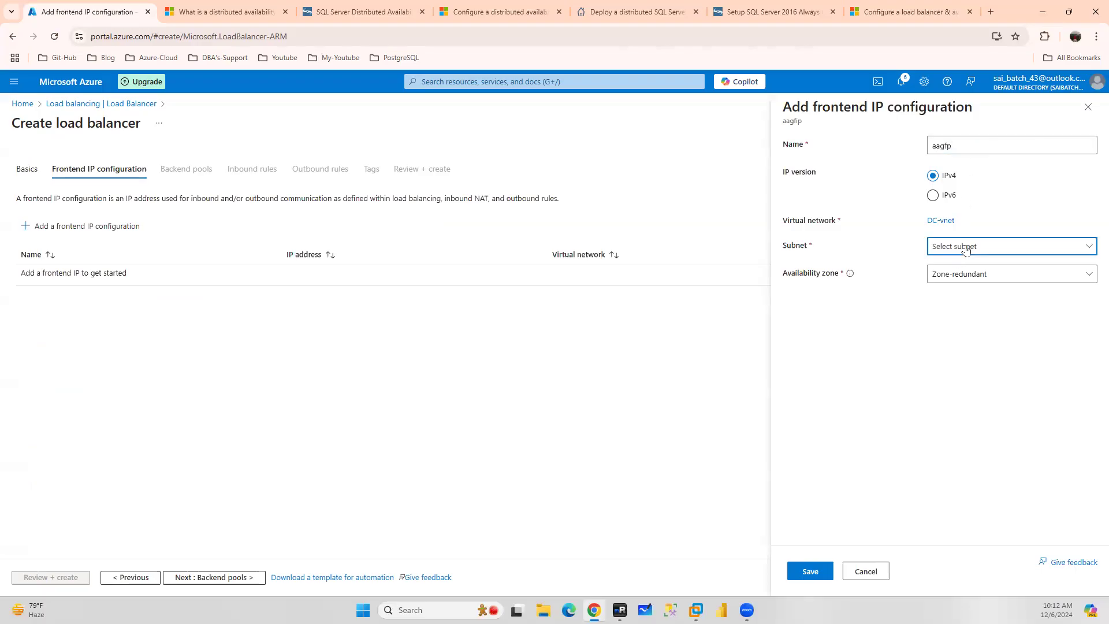
pyautogui.click(960, 270)
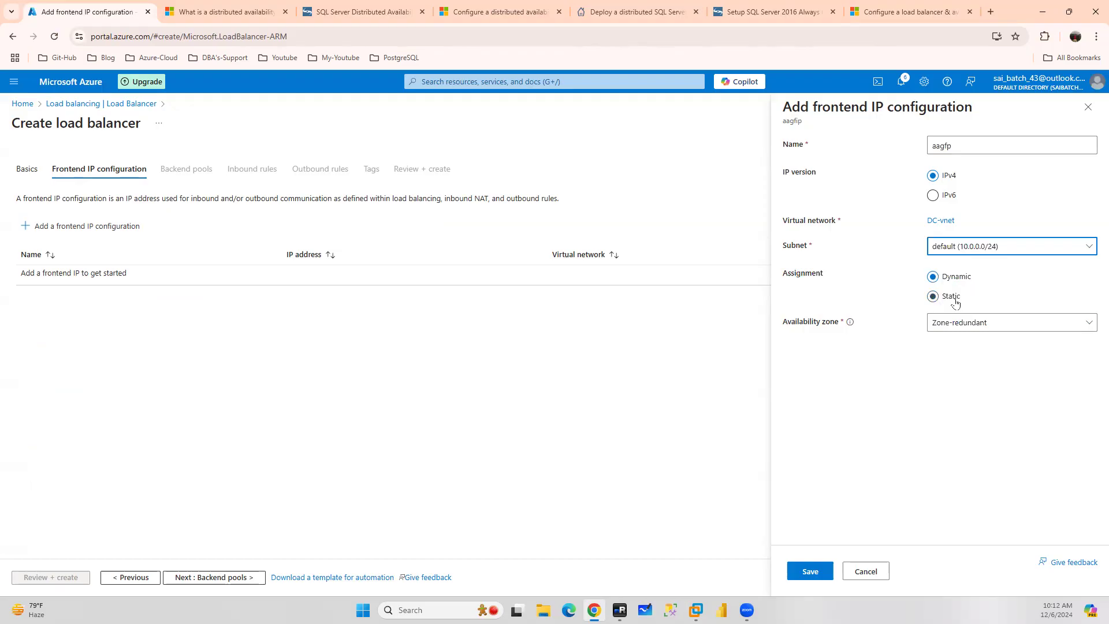
pyautogui.click(807, 572)
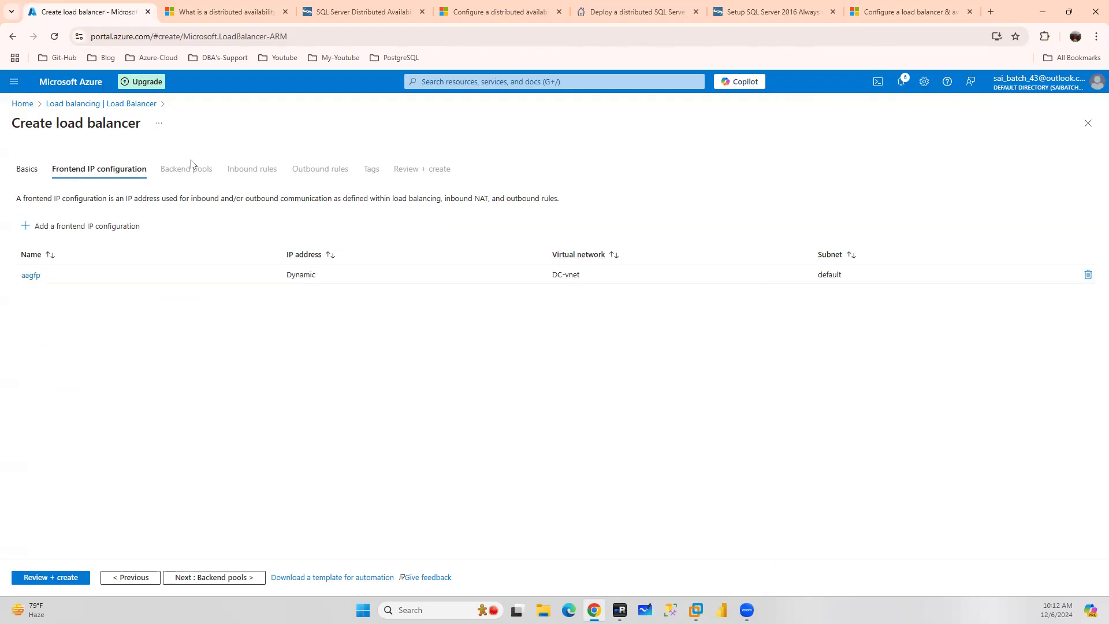
# Start a backend pool and add both IP configurations of NODE1 and NODE2 to it
pyautogui.click(210, 577)
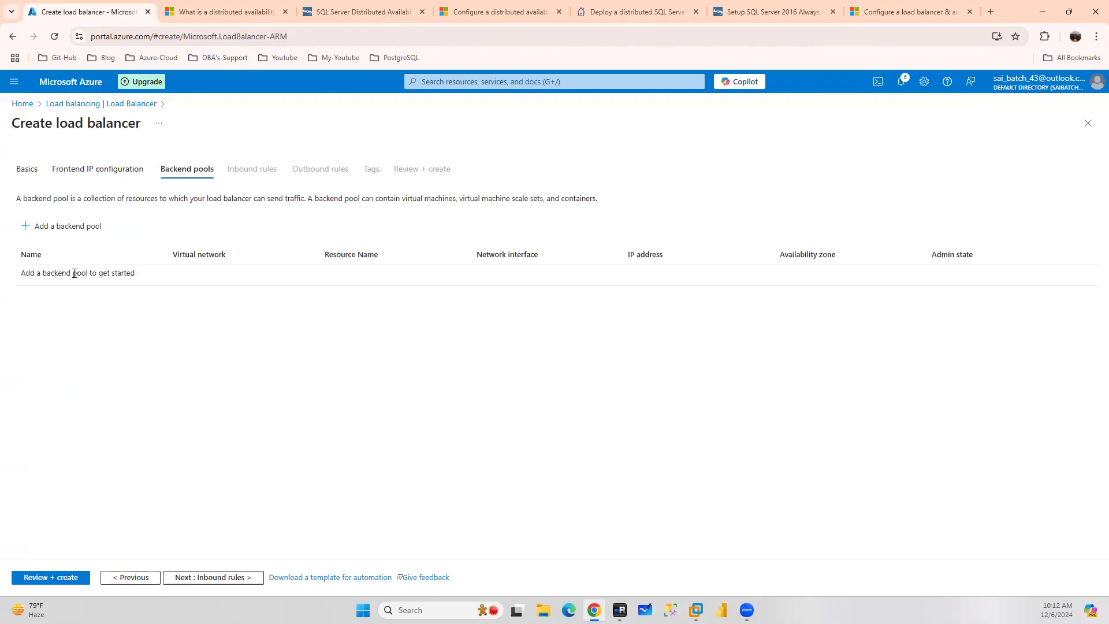
pyautogui.click(85, 226)
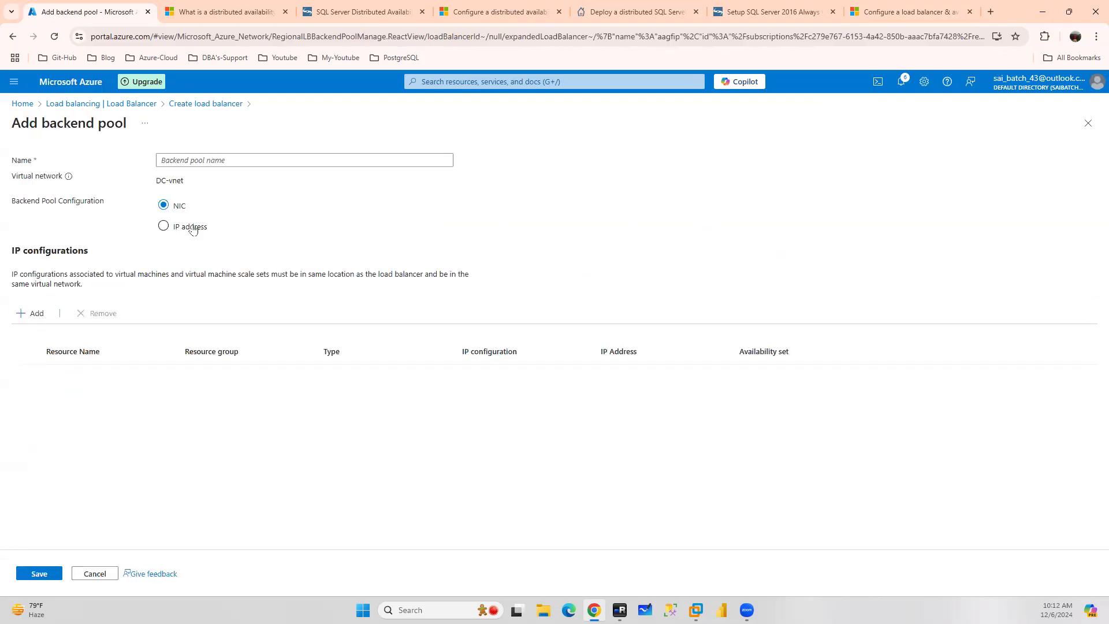
pyautogui.click(30, 313)
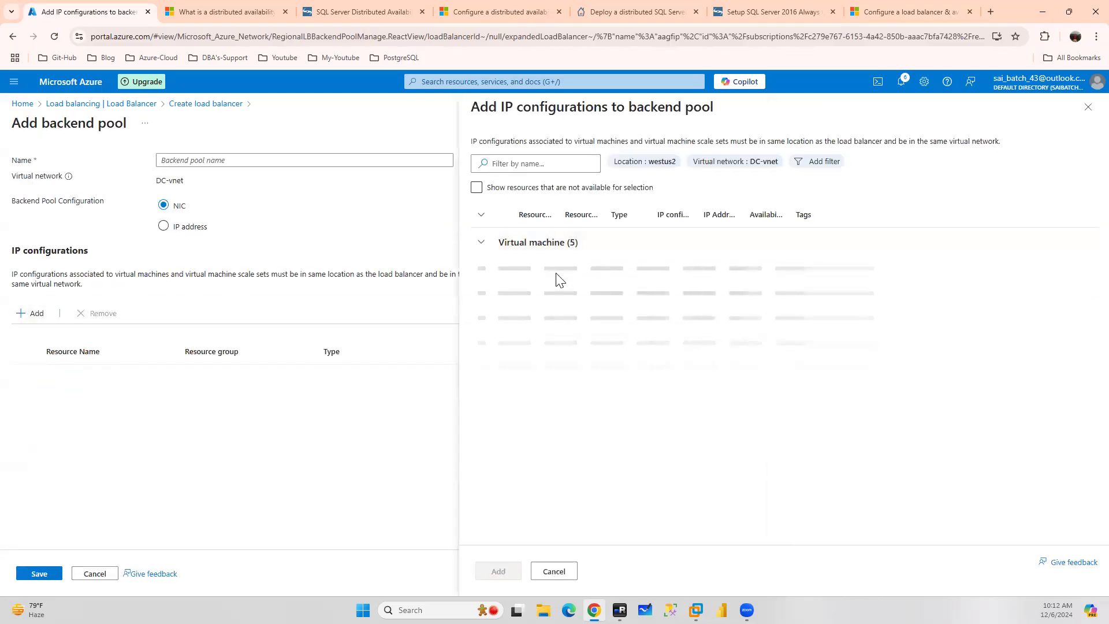
pyautogui.click(502, 296)
pyautogui.click(503, 323)
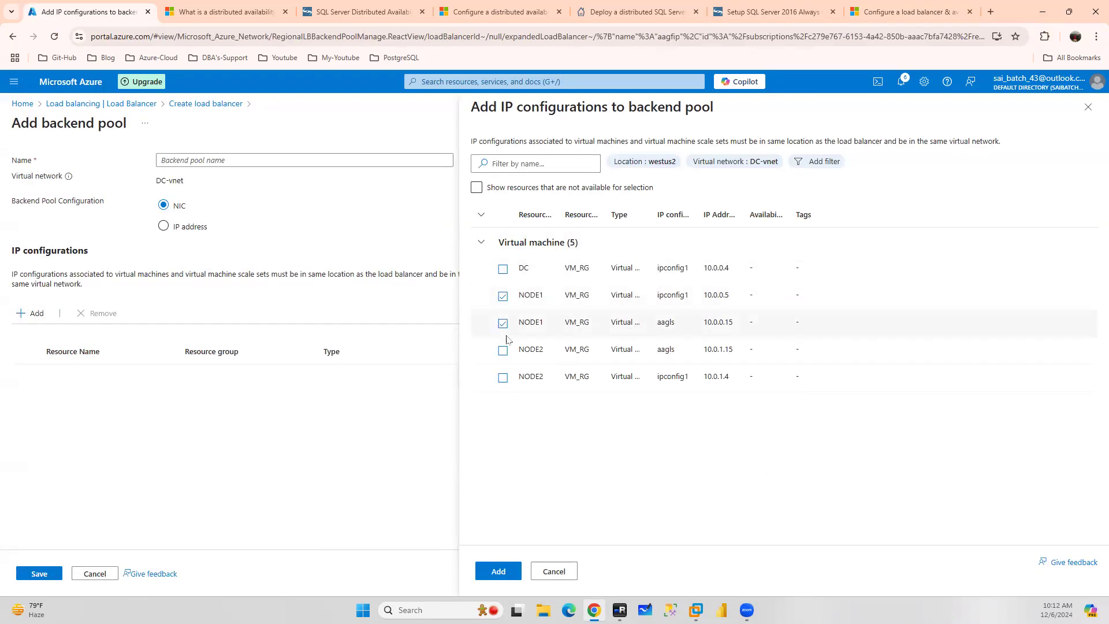
pyautogui.click(503, 350)
pyautogui.click(503, 377)
pyautogui.click(498, 570)
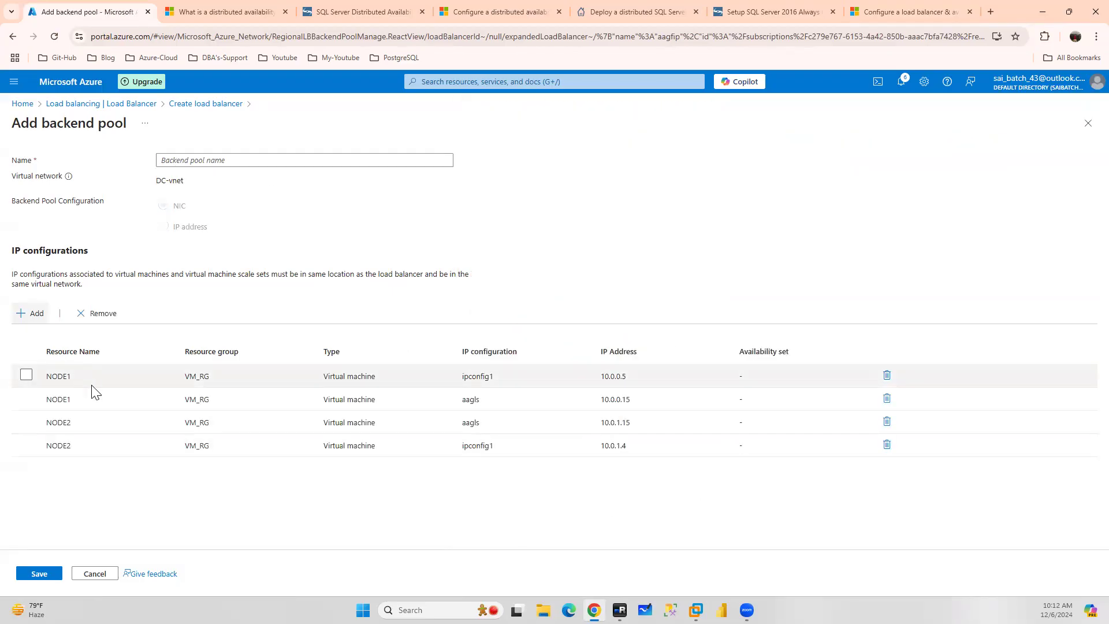
# Name the backend pool asdasd and save it
pyautogui.click(57, 577)
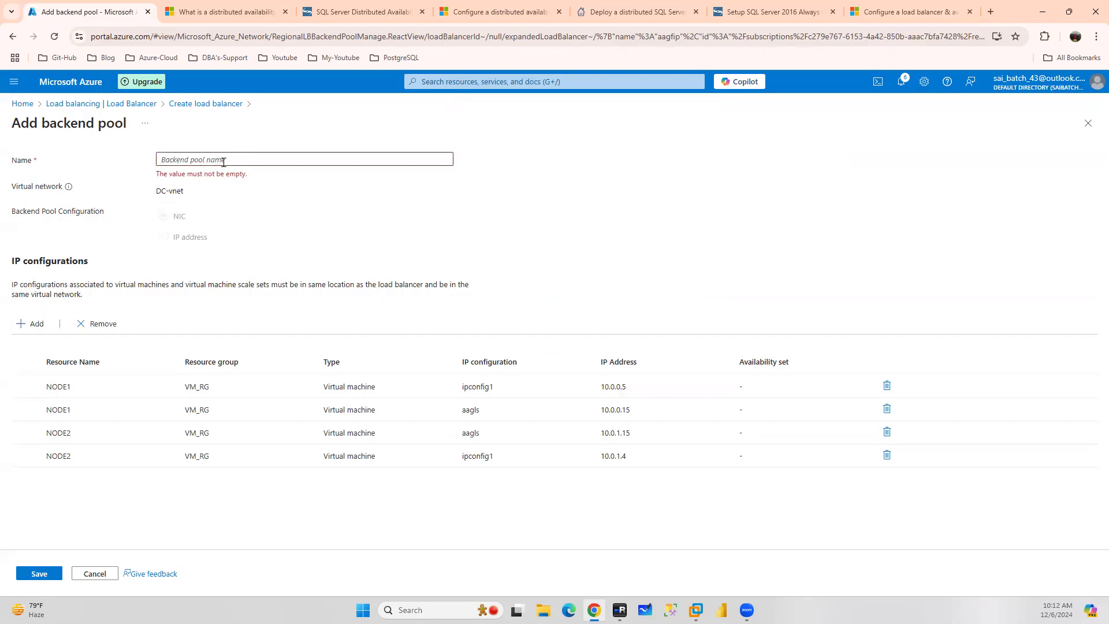
pyautogui.click(228, 158)
pyautogui.write('asdasd')
pyautogui.click(38, 573)
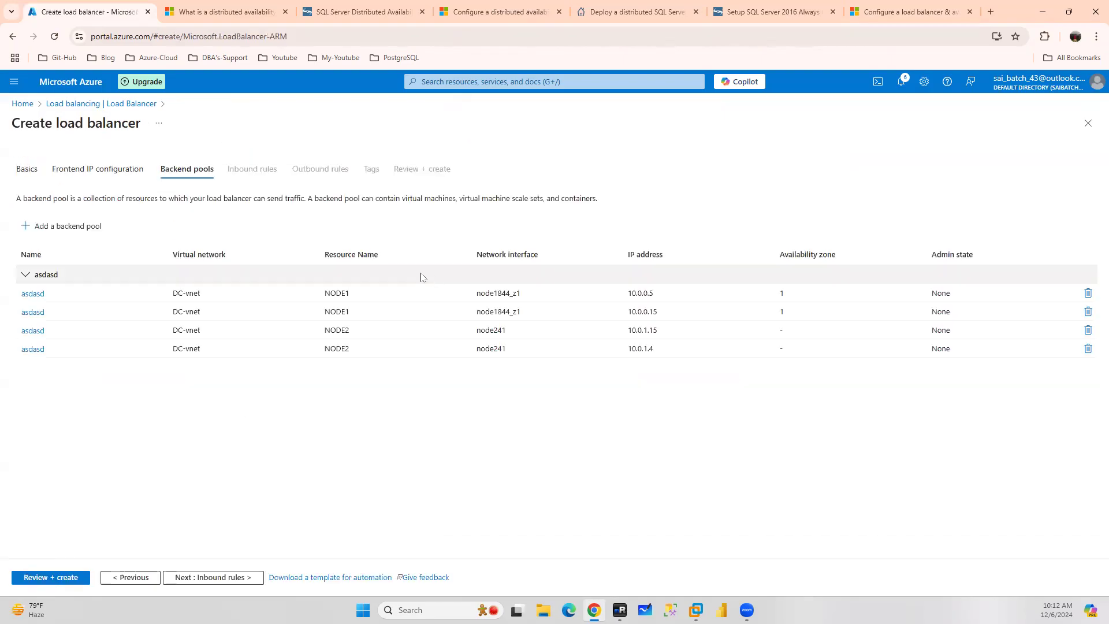
# Open a new load balancing rule and review the article's example load-balancing rule settings for the cluster core IP
pyautogui.click(227, 578)
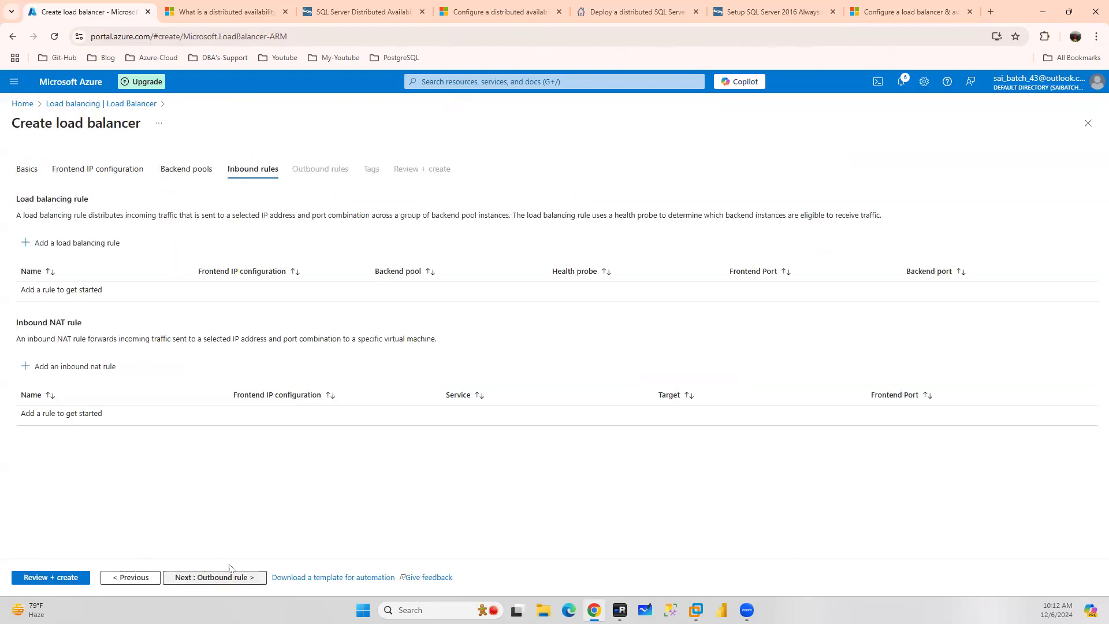
pyautogui.click(70, 243)
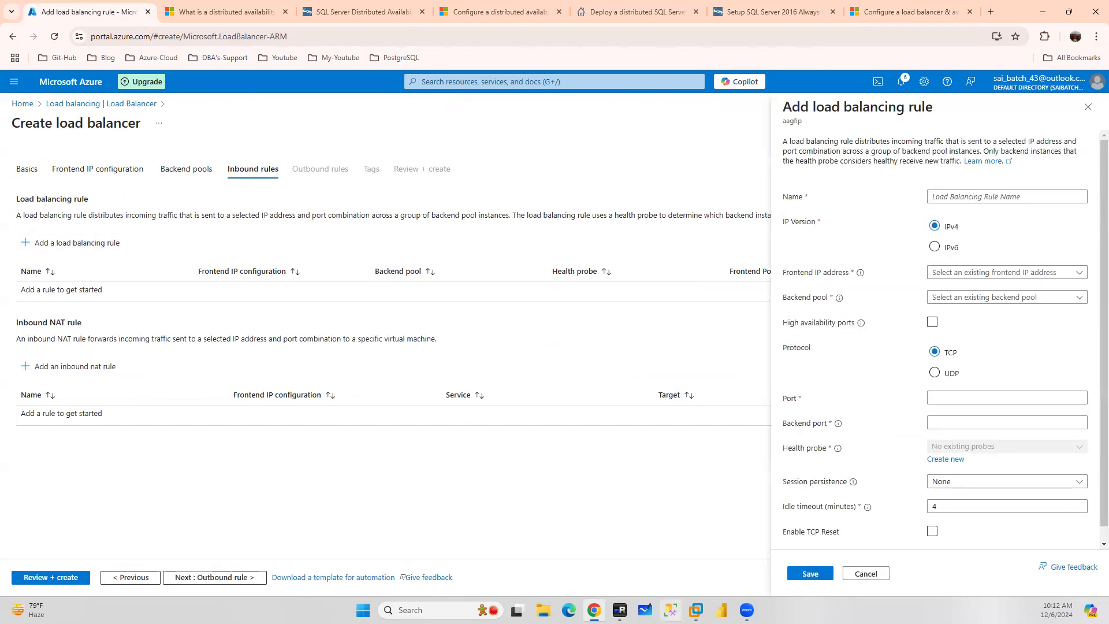
pyautogui.click(888, 13)
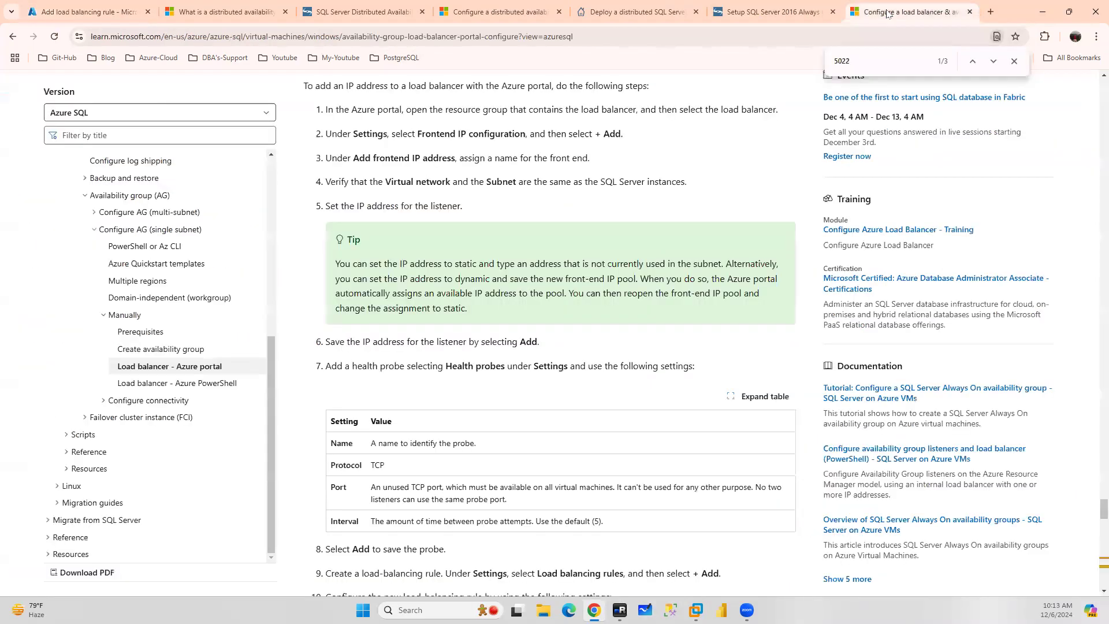
pyautogui.scroll(8, 567, 312)
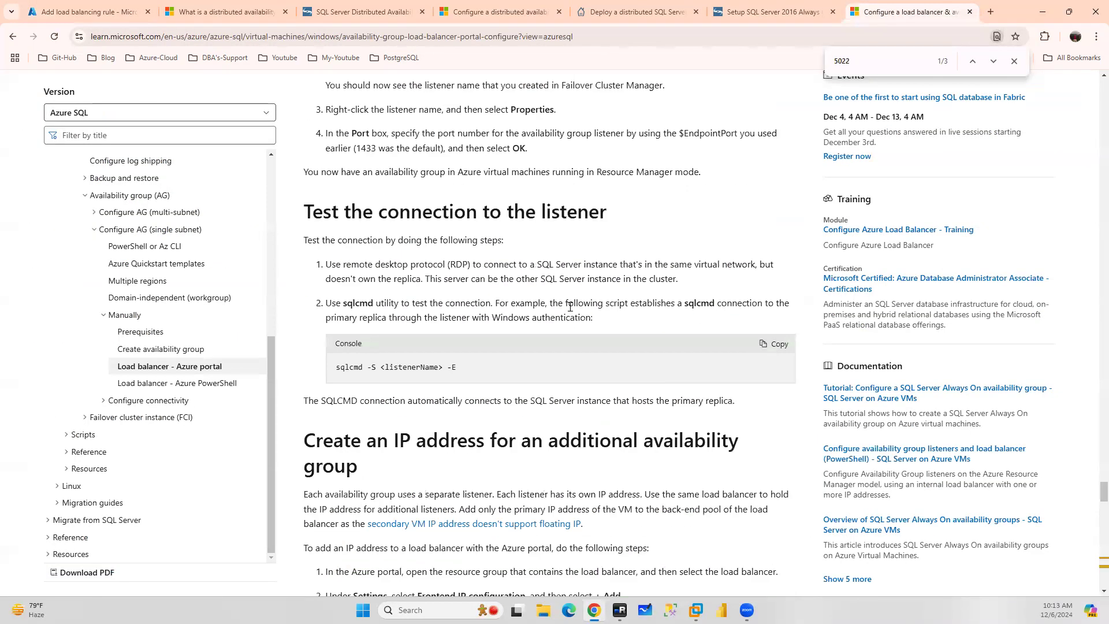
pyautogui.scroll(20, 570, 307)
pyautogui.scroll(20, 571, 309)
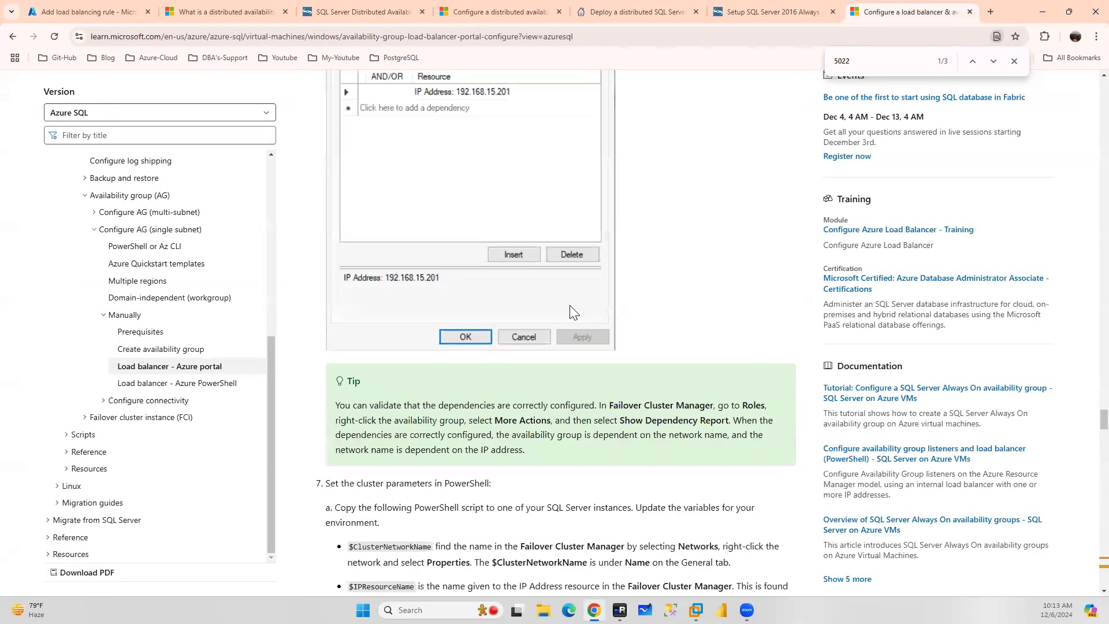
pyautogui.scroll(15, 571, 306)
pyautogui.scroll(-7, 570, 308)
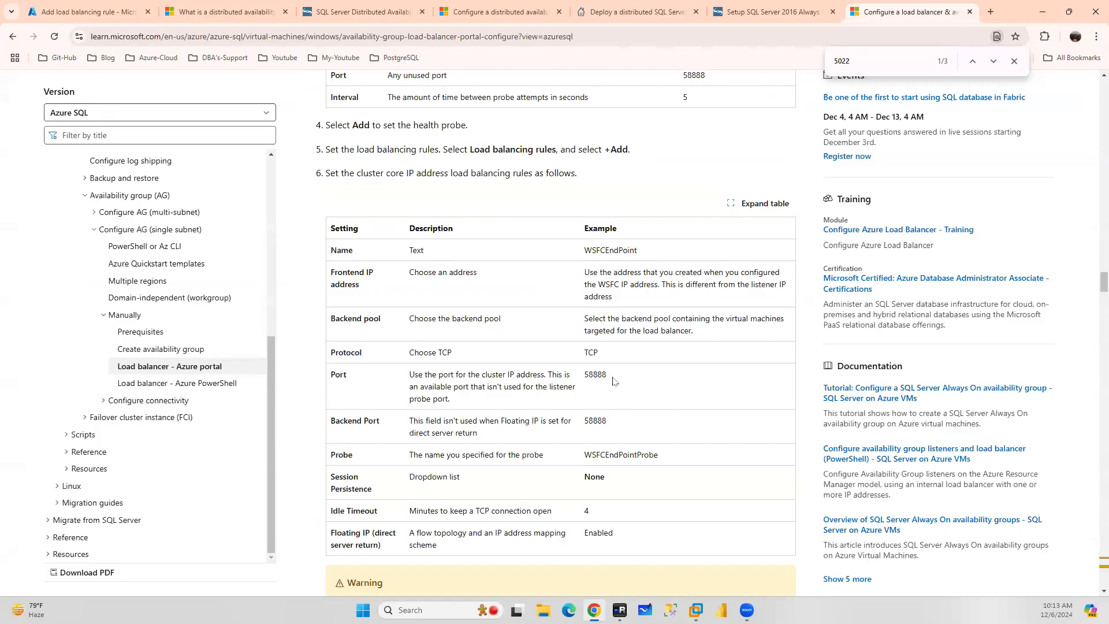
pyautogui.moveTo(609, 376); pyautogui.dragTo(585, 377)
pyautogui.moveTo(601, 511); pyautogui.dragTo(585, 511)
pyautogui.click(59, 5)
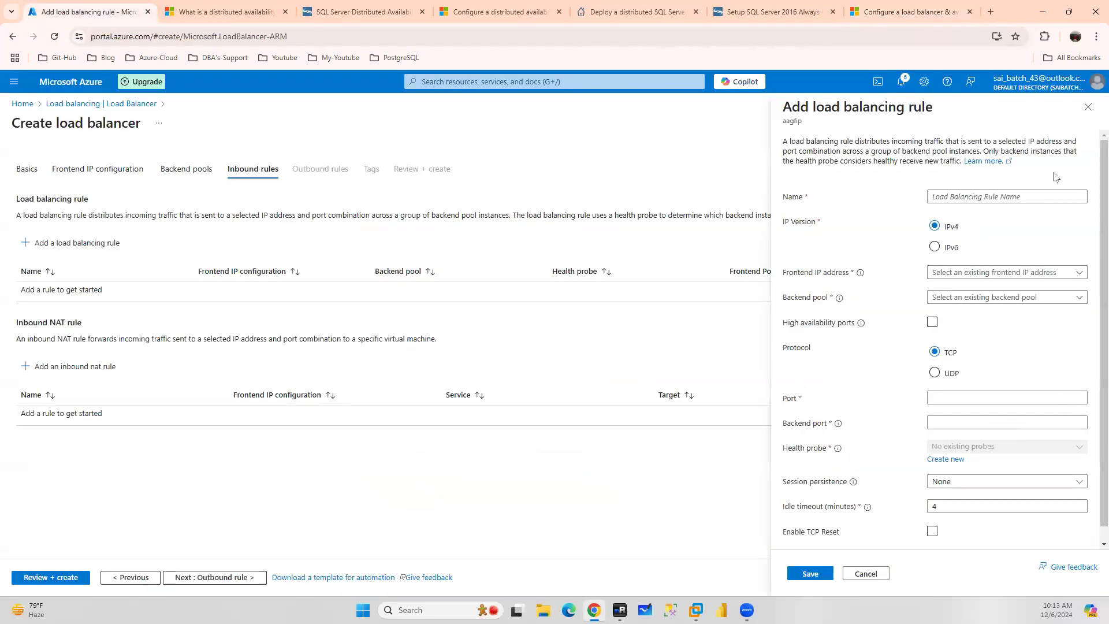
# Name the load balancing rule erewr with frontend aagfip, backend pool asdasd, and port and backend port 1433
pyautogui.click(966, 197)
pyautogui.write('erewr')
pyautogui.click(953, 272)
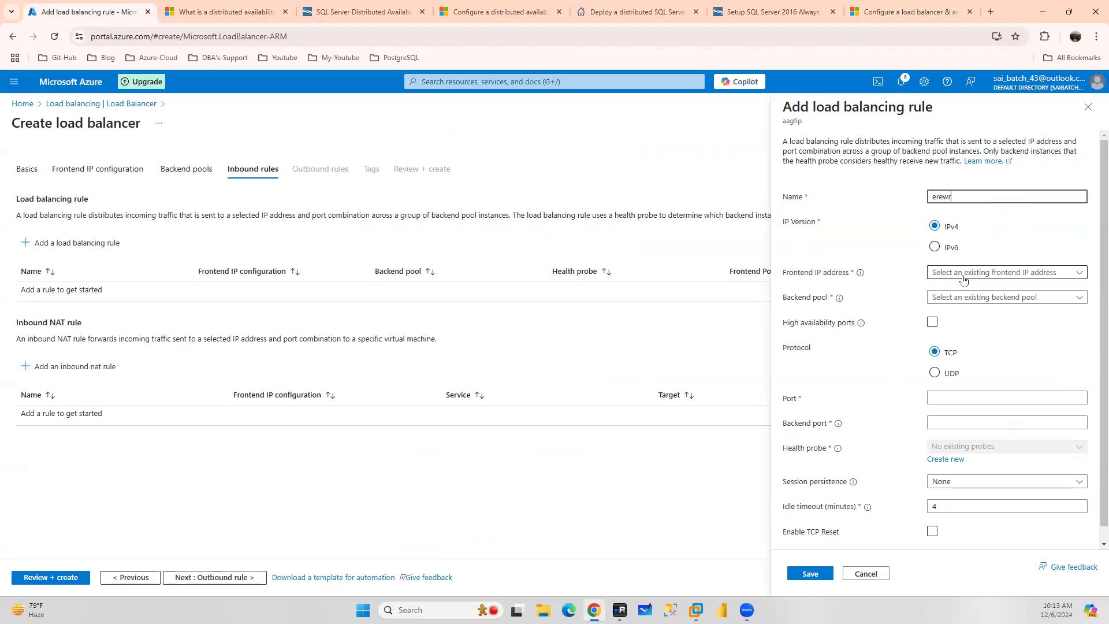
pyautogui.click(951, 291)
pyautogui.click(950, 298)
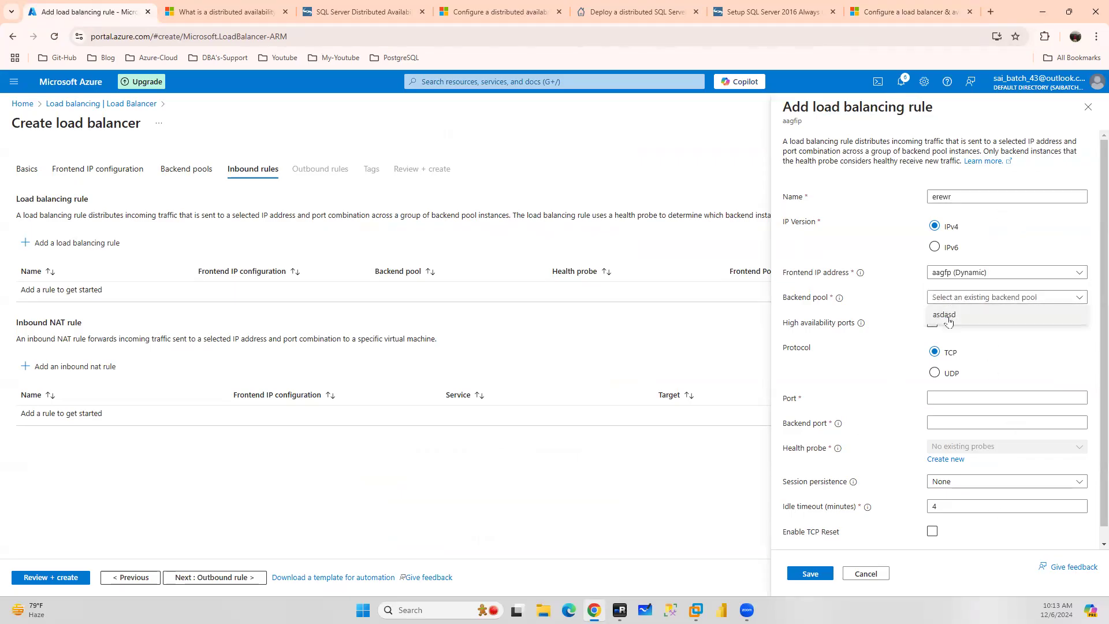
pyautogui.click(948, 320)
pyautogui.click(949, 397)
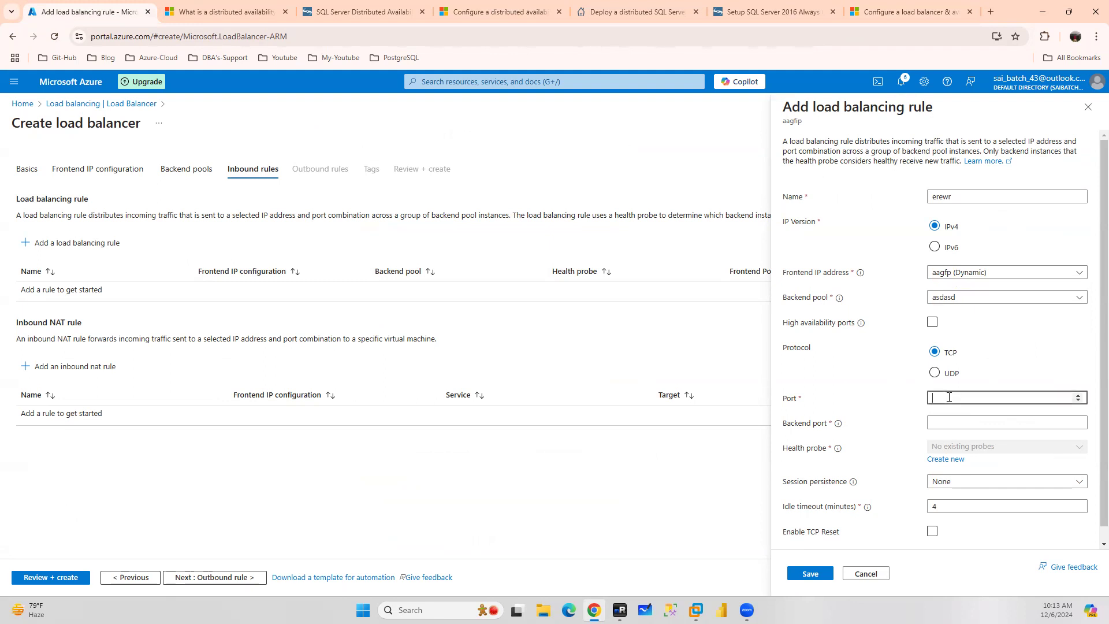
pyautogui.write('1433')
pyautogui.press('Tab')
pyautogui.write('14')
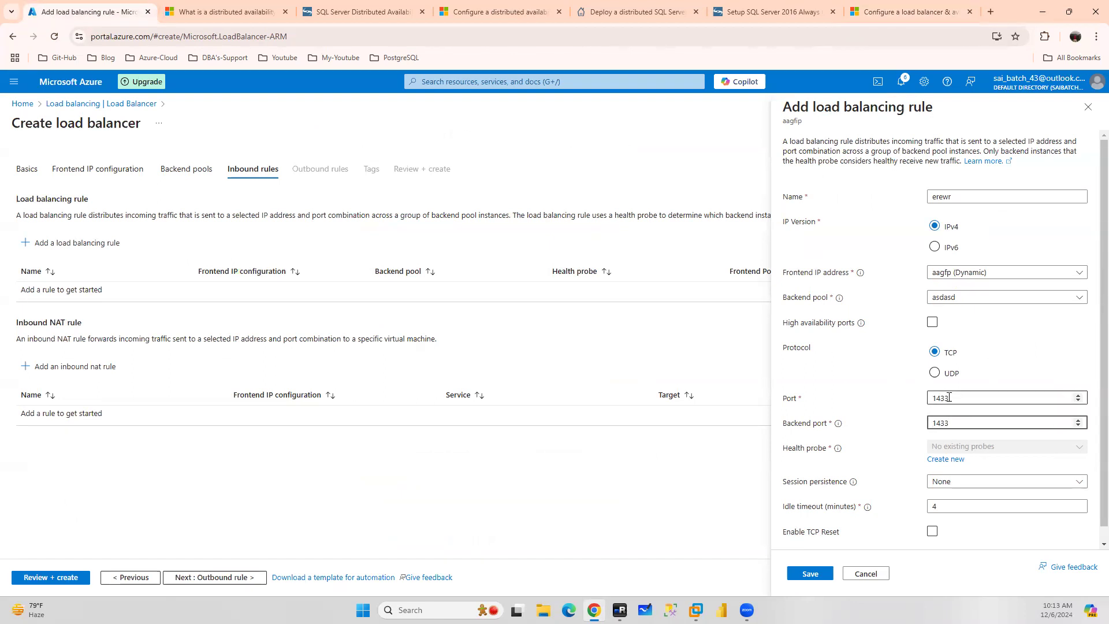
# Create a new TCP health probe named sdwa on port 58888, then save the load balancing rule erewr
pyautogui.click(937, 459)
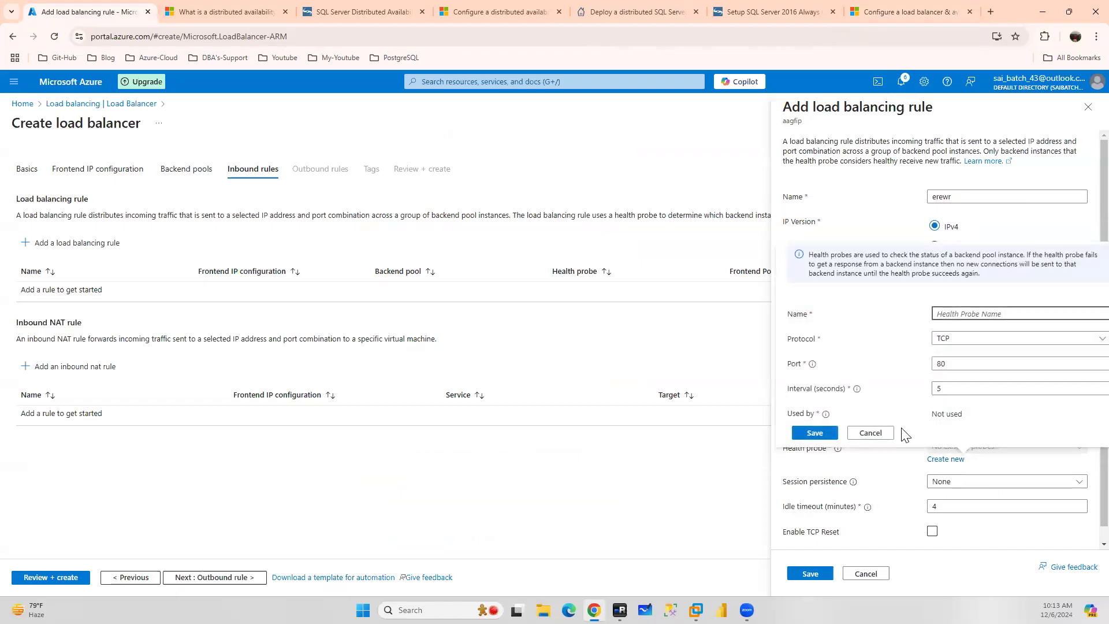
pyautogui.write('sdwa')
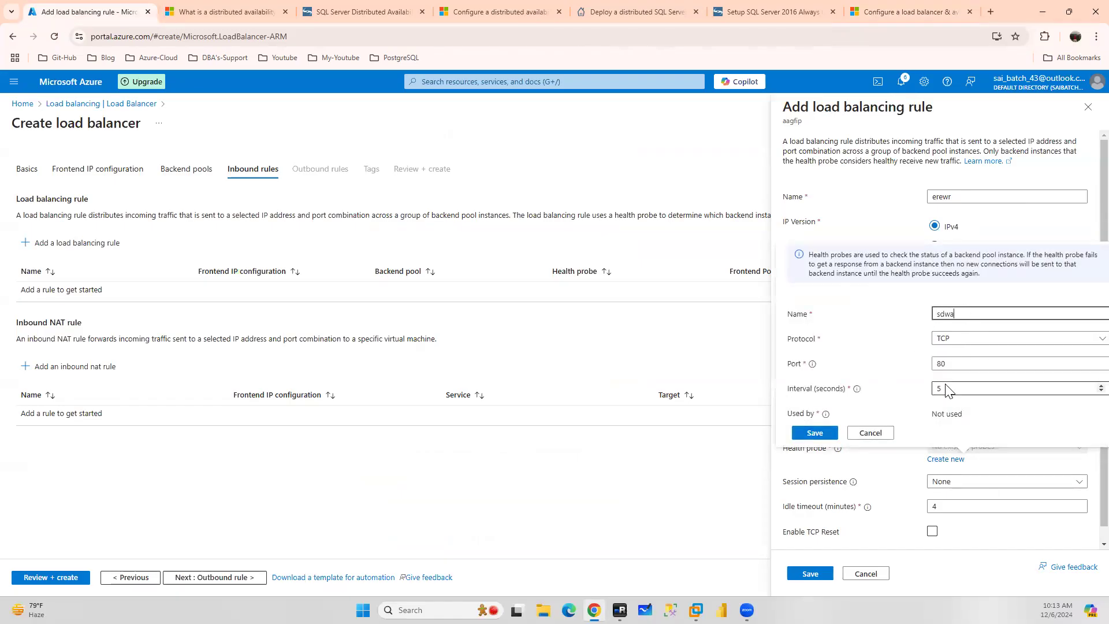
pyautogui.press('Tab')
pyautogui.press('Tab')
pyautogui.write('5')
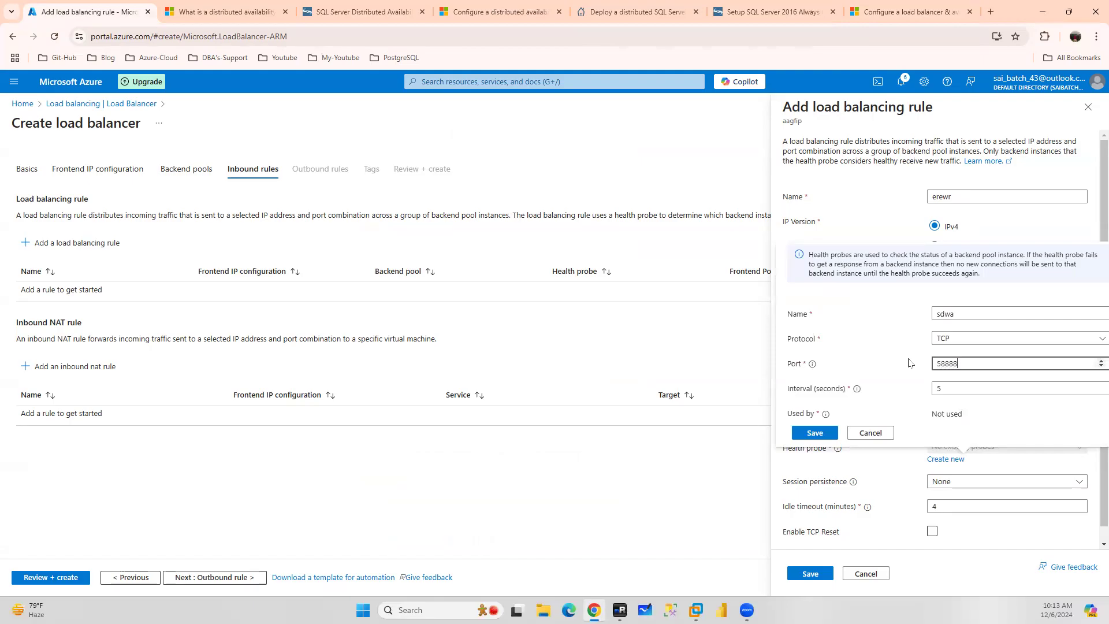
pyautogui.click(813, 435)
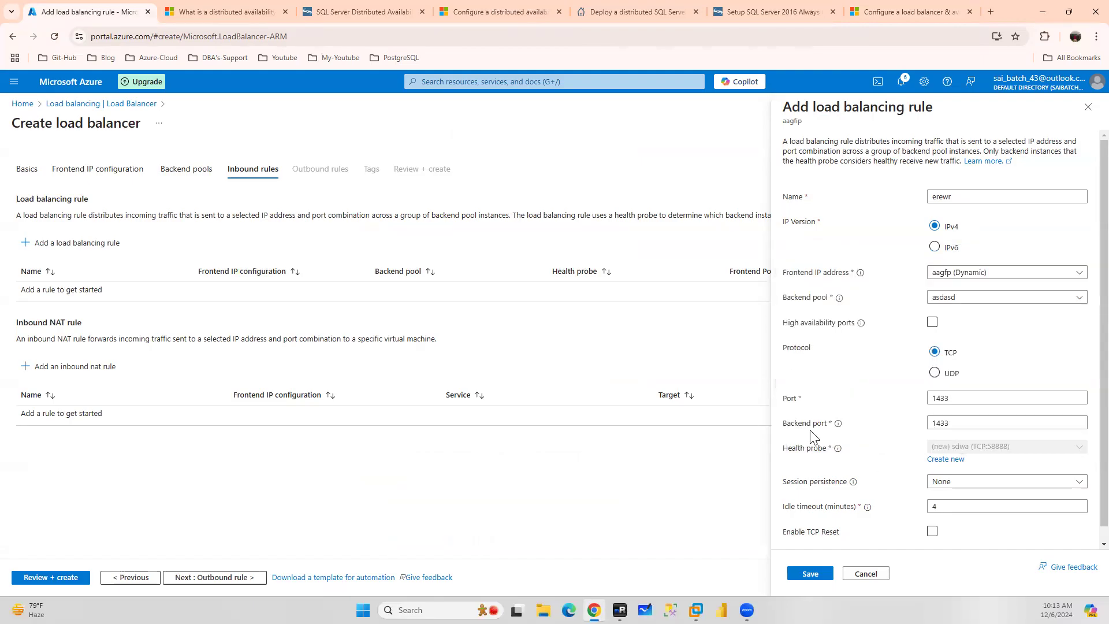
pyautogui.click(806, 574)
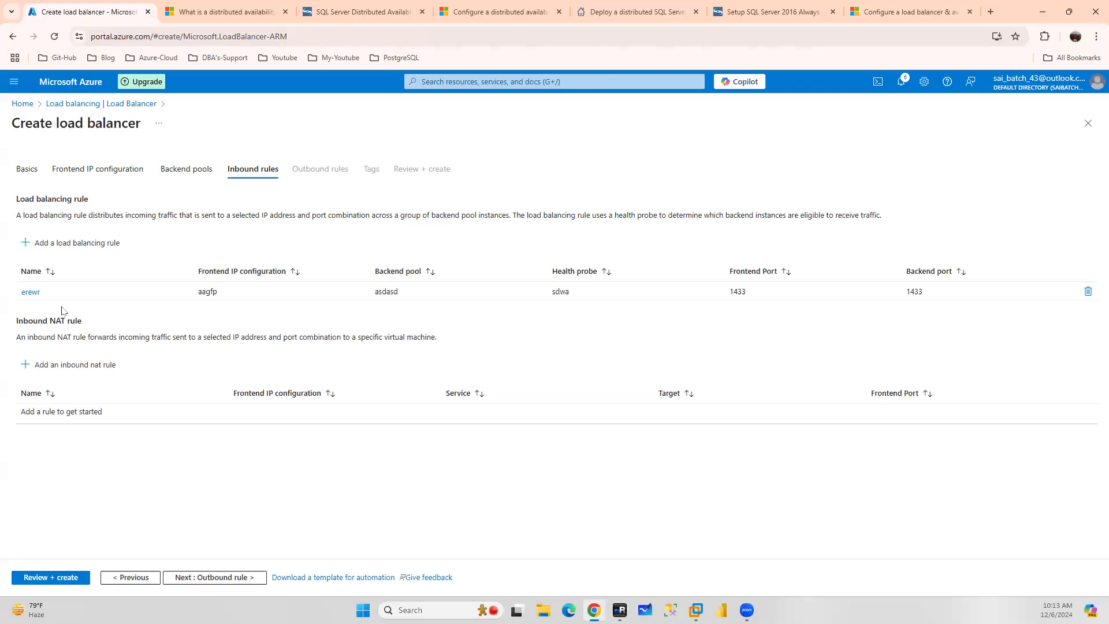
# Add a second load balancing rule sjbkdask with frontend aagfp, backend pool asdasd, and port and backend port 5022
pyautogui.click(86, 245)
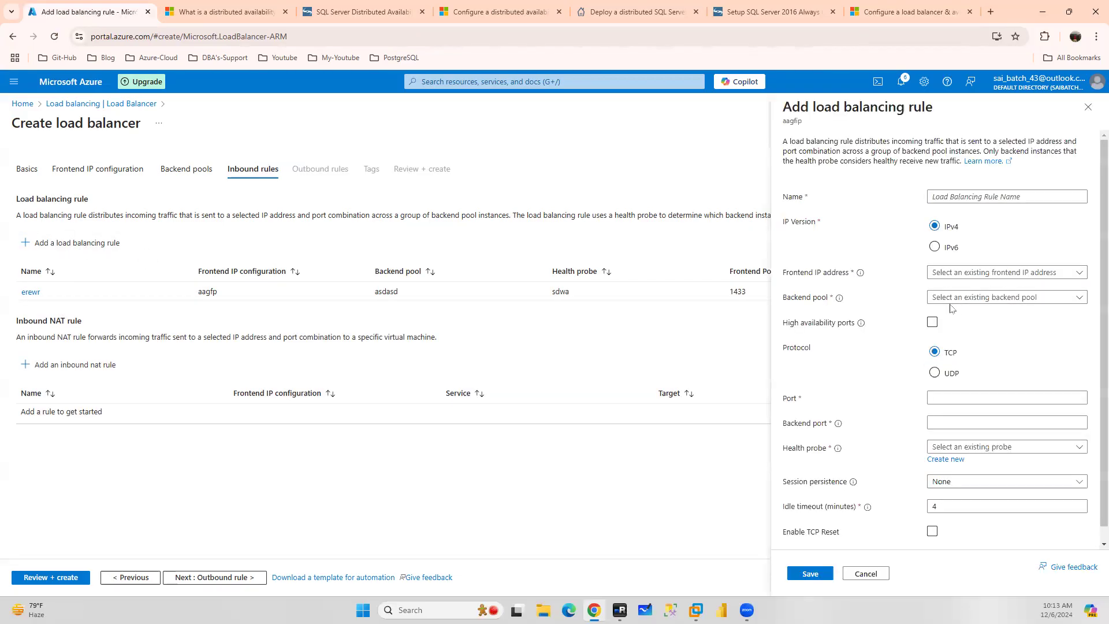
pyautogui.click(980, 196)
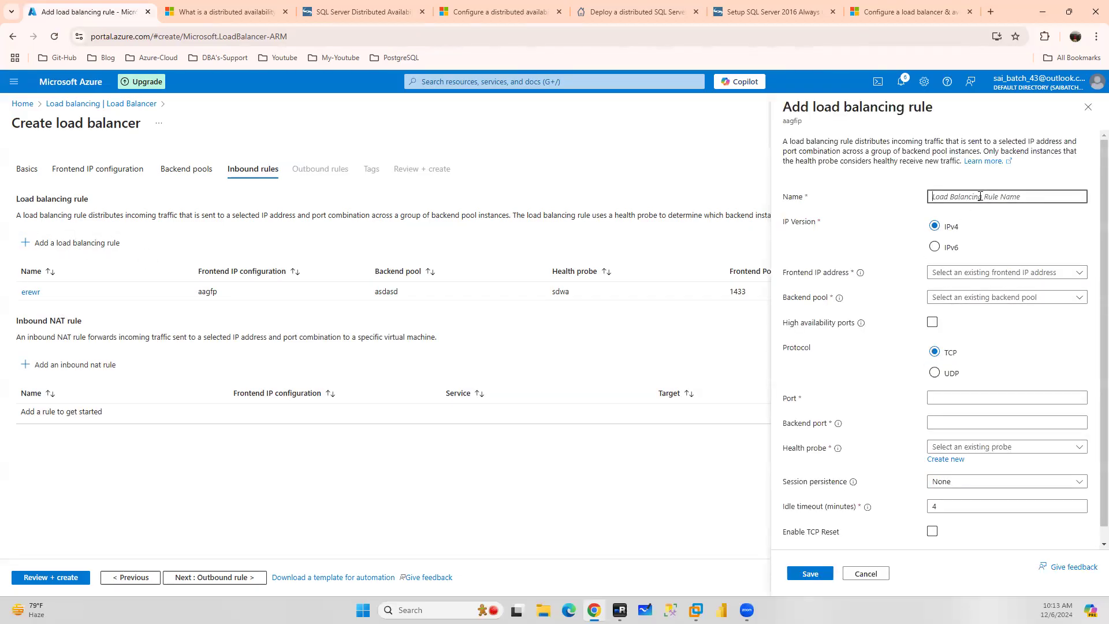
pyautogui.write('sjbkdask')
pyautogui.click(965, 272)
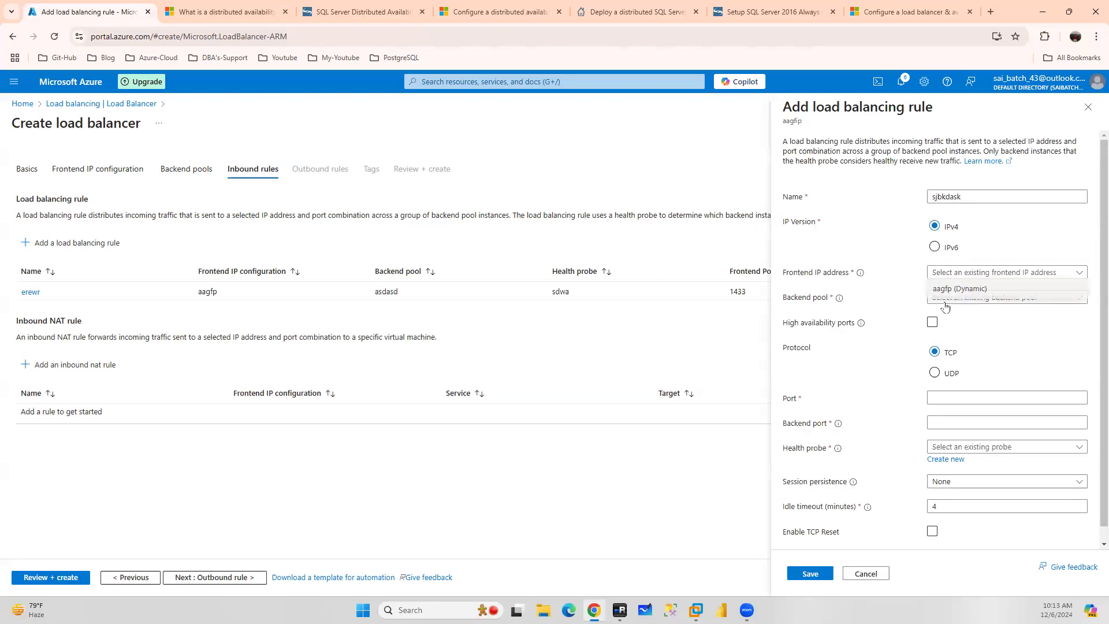
pyautogui.click(960, 290)
pyautogui.click(960, 298)
pyautogui.click(956, 318)
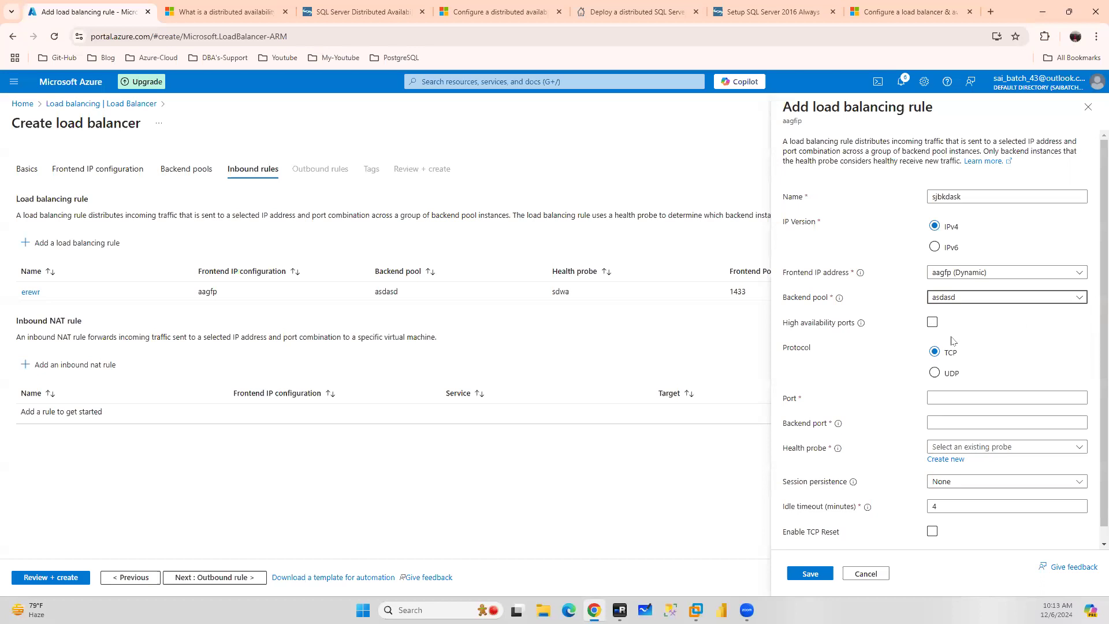
pyautogui.click(944, 397)
pyautogui.write('5022')
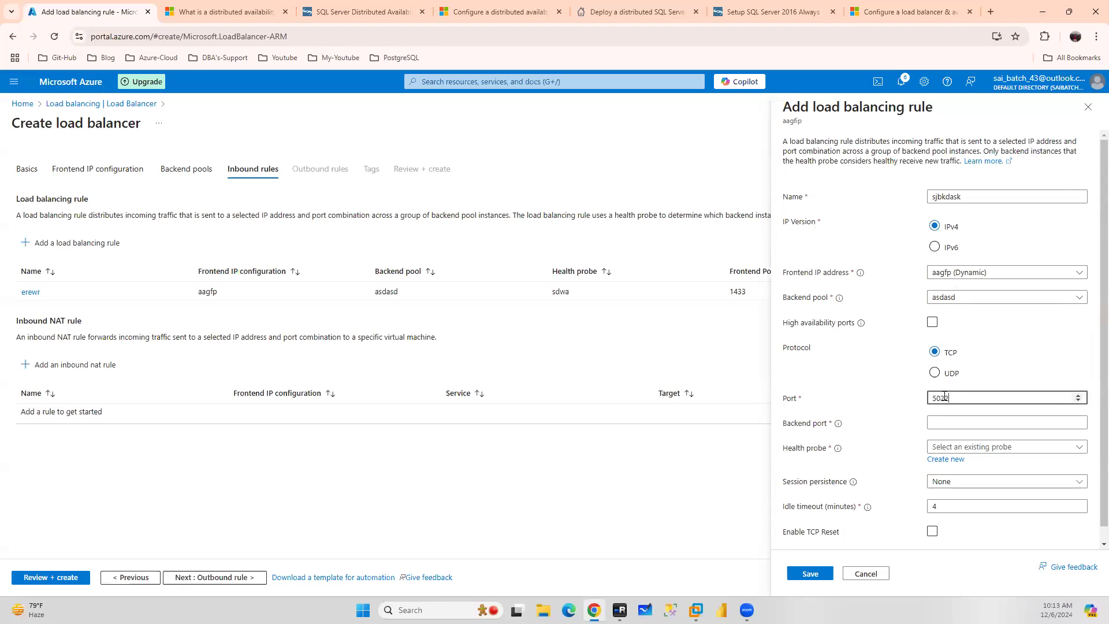
pyautogui.click(958, 421)
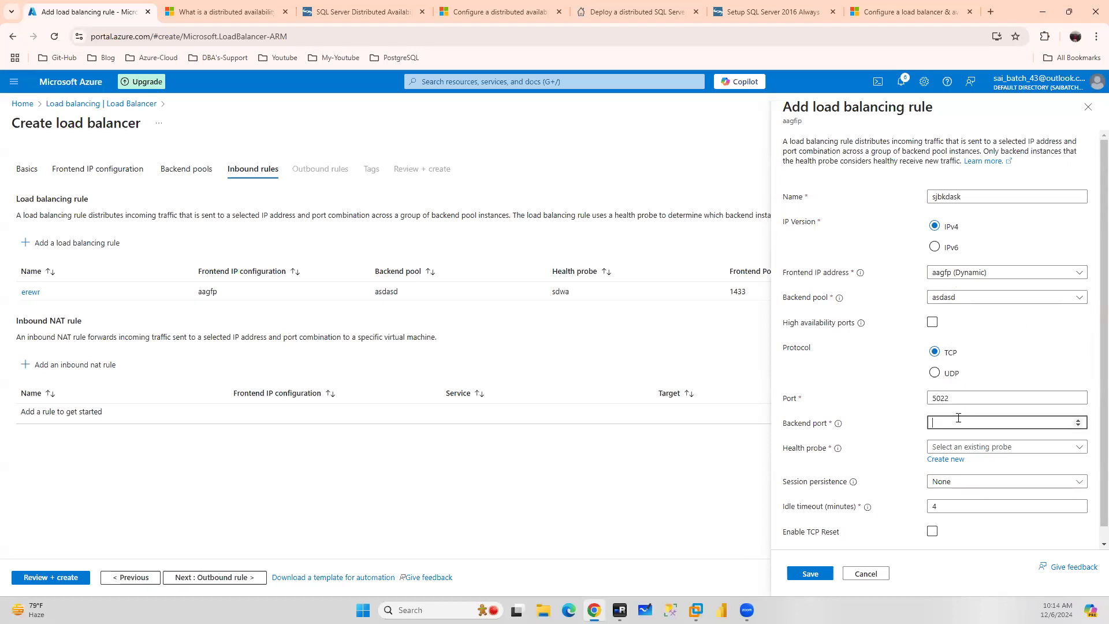
pyautogui.write('5022')
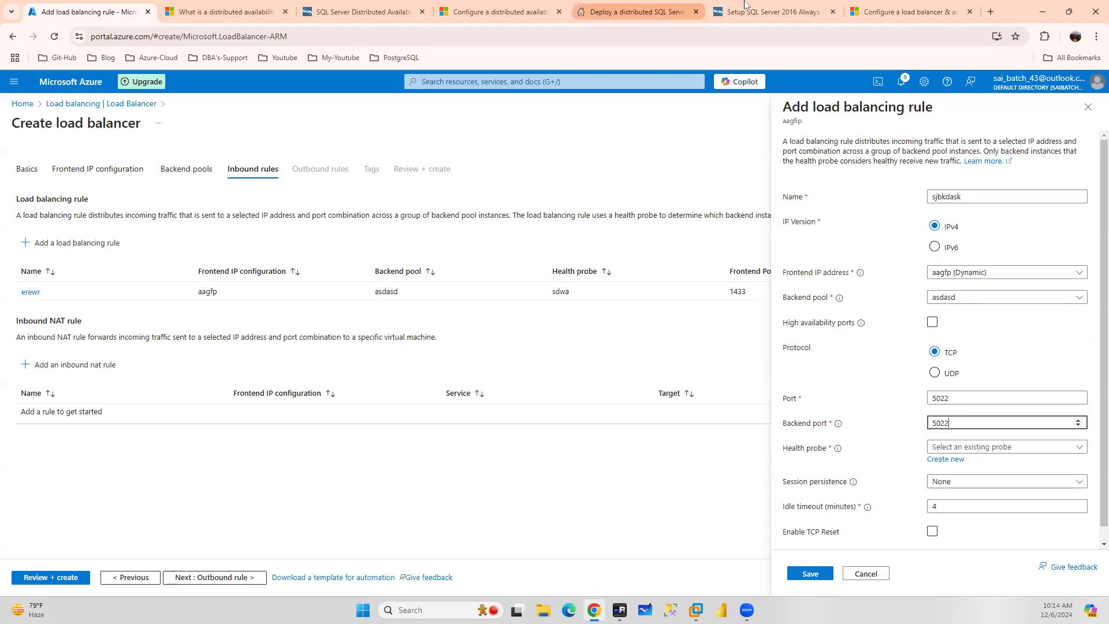
# Search the load balancer documentation article for port 5022 to check the distributed availability group rule
pyautogui.click(904, 12)
pyautogui.click(877, 66)
pyautogui.press('Return')
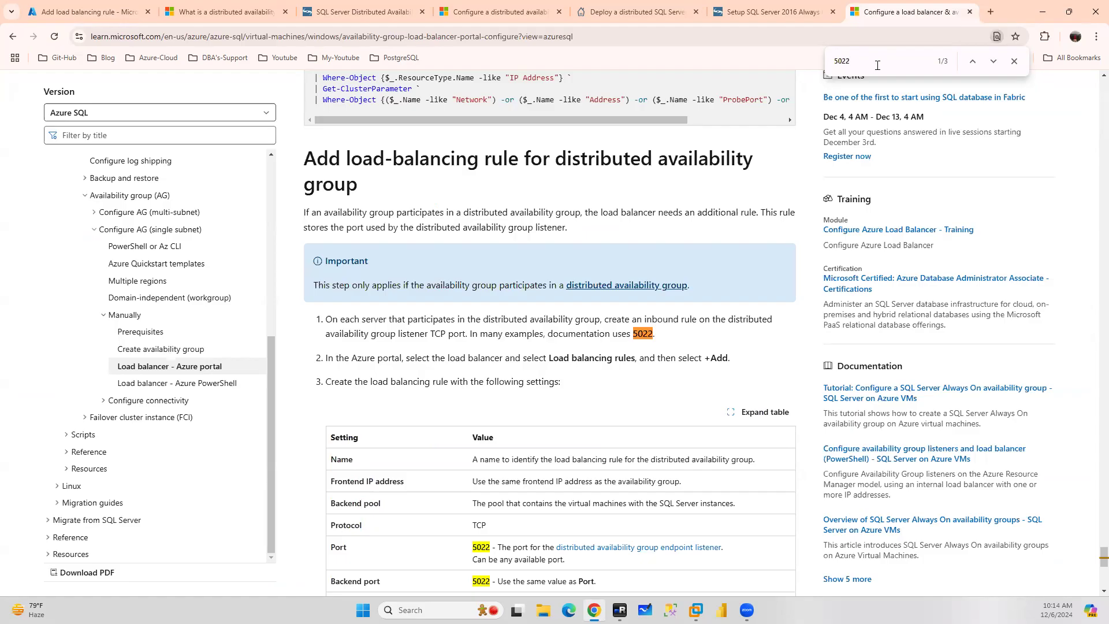
pyautogui.click(88, 12)
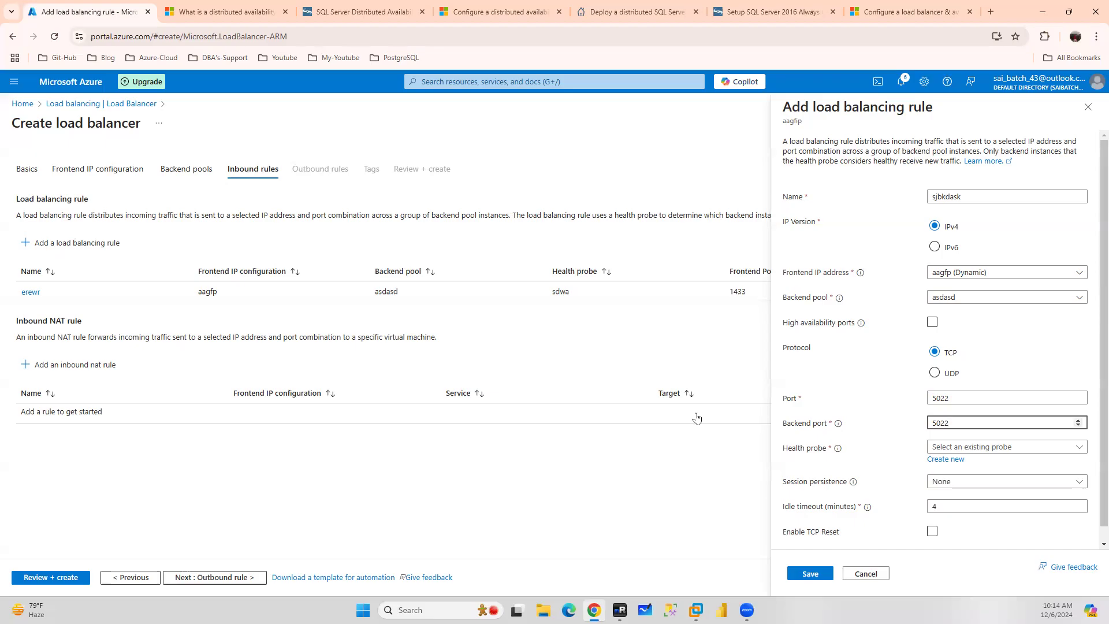
# Close the ADAG2 availability group properties in the remote session without changes and view the distributed AG script
pyautogui.click(620, 610)
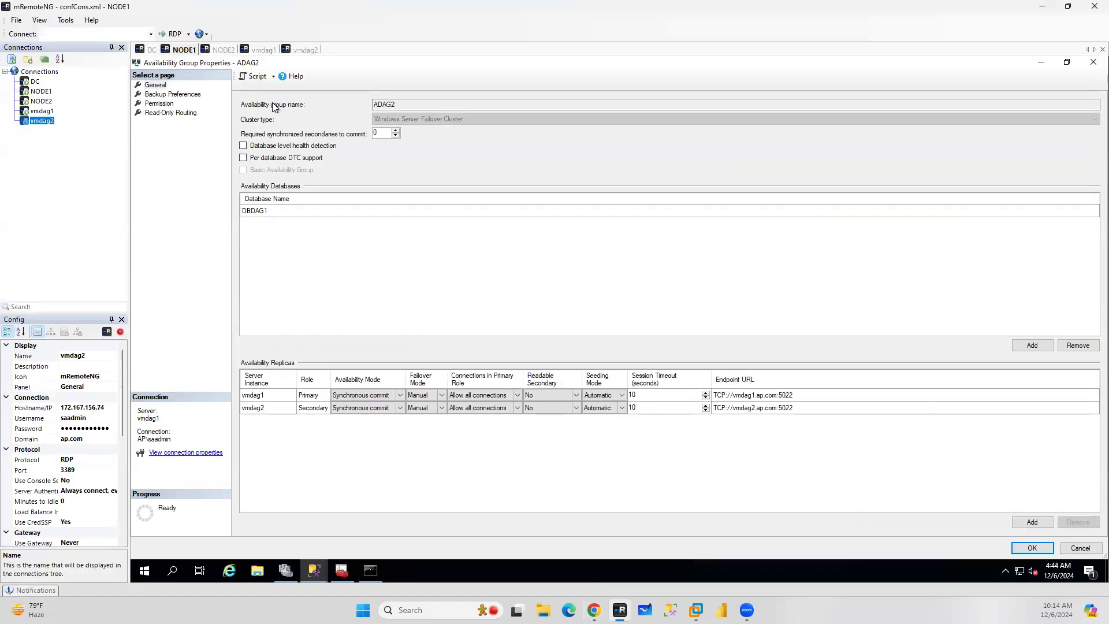
pyautogui.click(1089, 550)
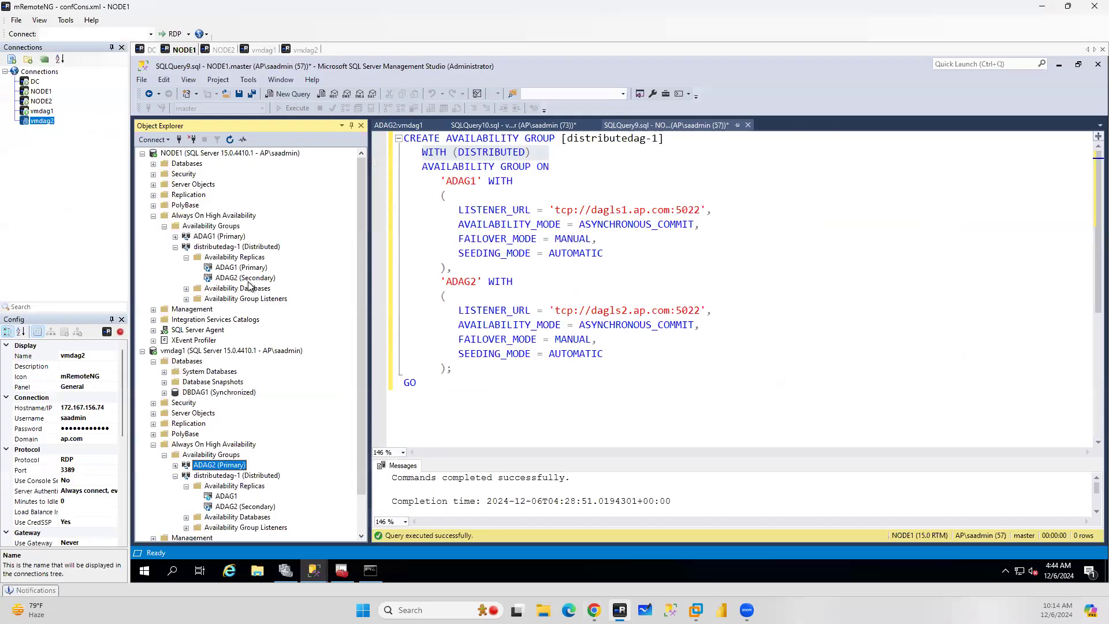
# Review the documentation's load-balancing rule settings table for the distributed availability group listener
pyautogui.click(595, 610)
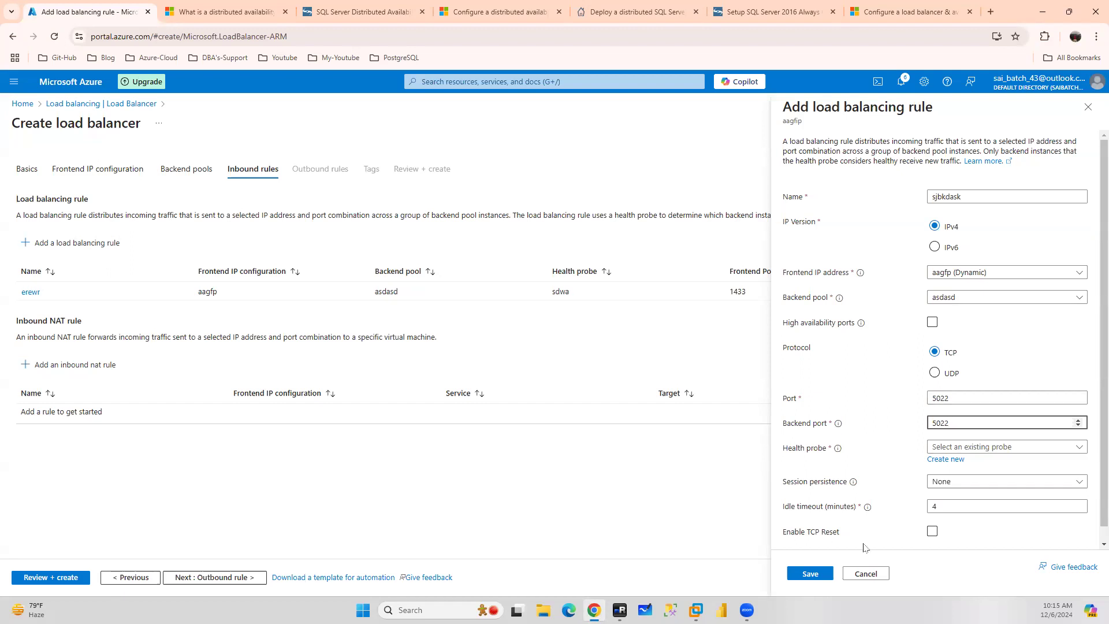
pyautogui.click(900, 13)
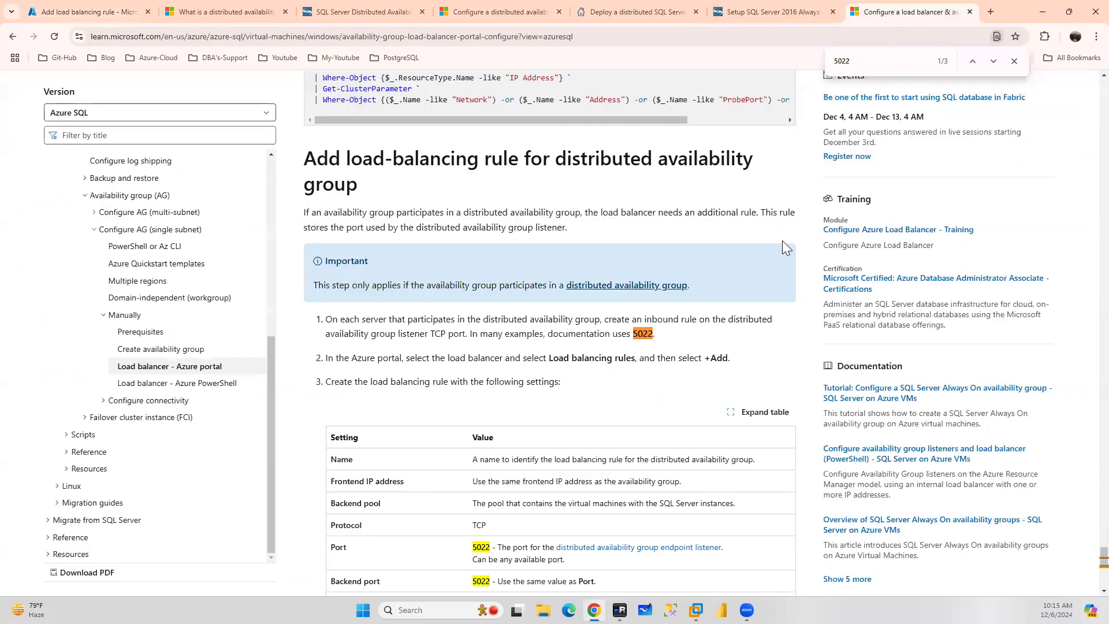
pyautogui.scroll(-2, 783, 242)
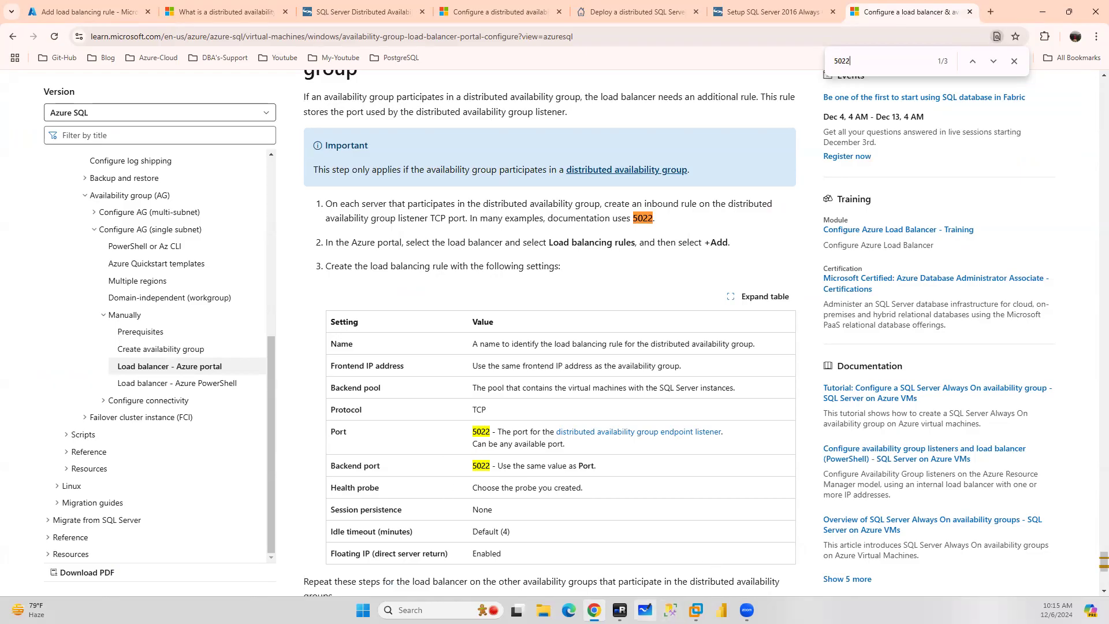
pyautogui.click(620, 610)
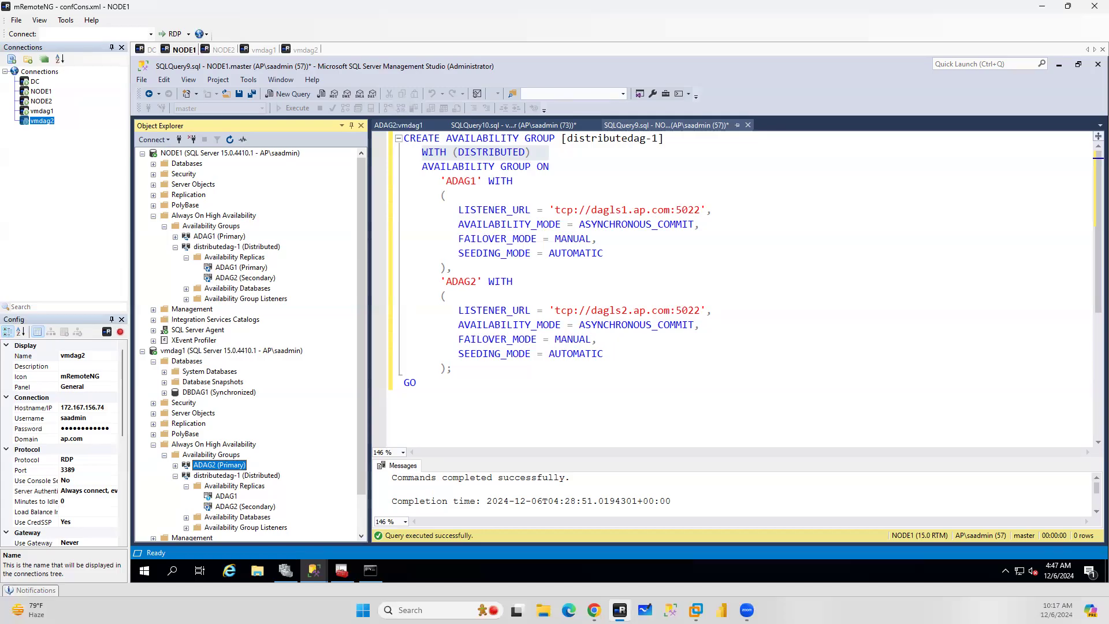
pyautogui.click(592, 608)
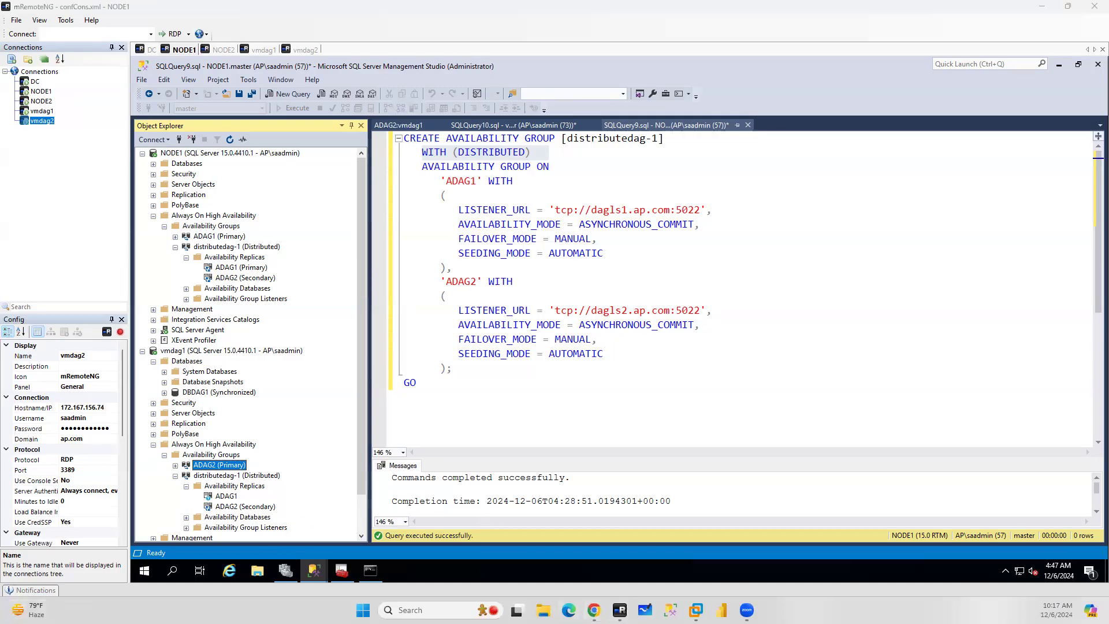
pyautogui.click(125, 9)
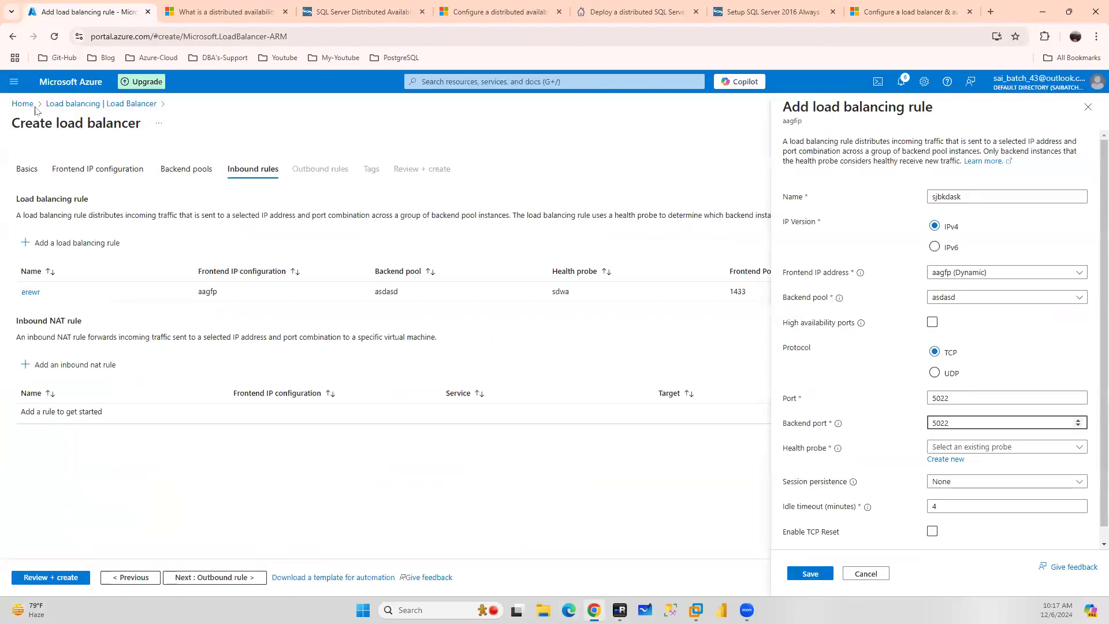
# Open the virtual machines list from the portal home and stop all five virtual machines
pyautogui.click(69, 91)
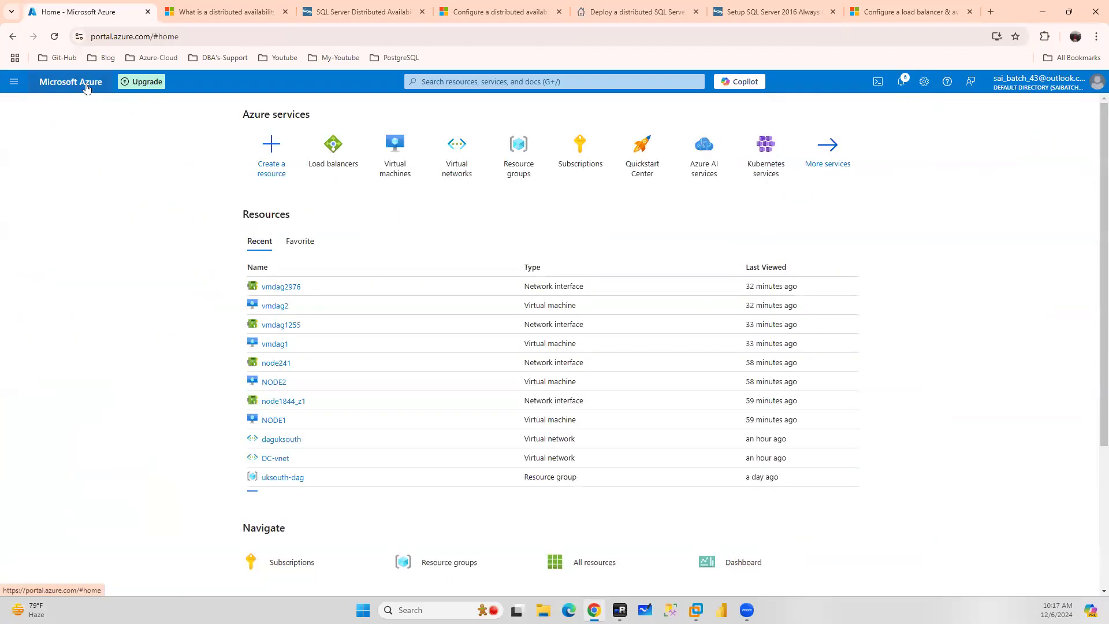
pyautogui.click(397, 154)
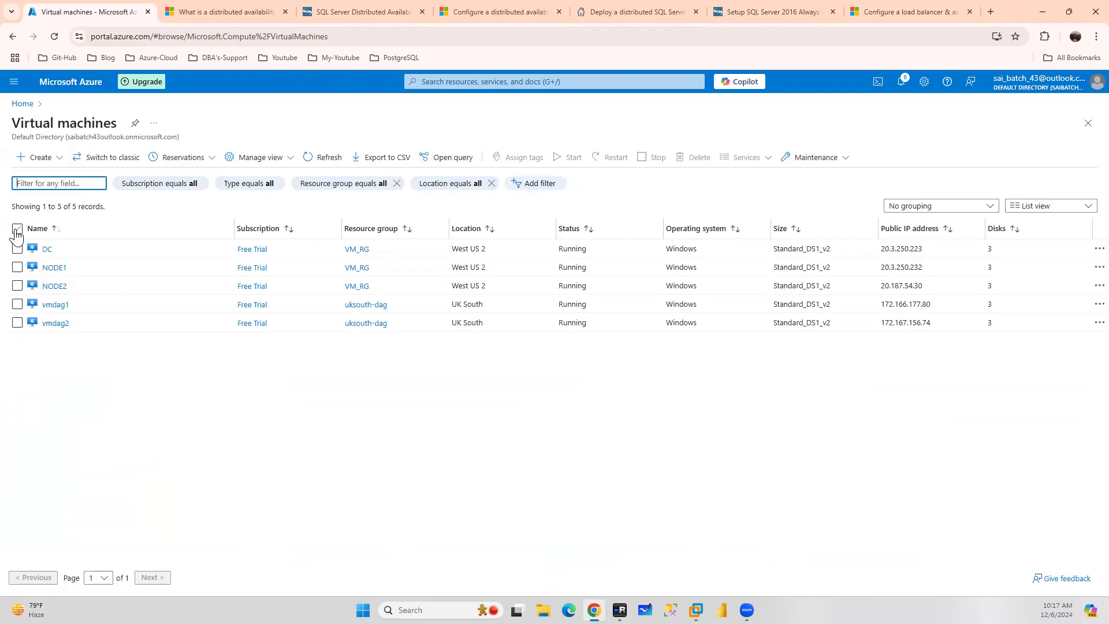
pyautogui.click(17, 228)
pyautogui.click(652, 157)
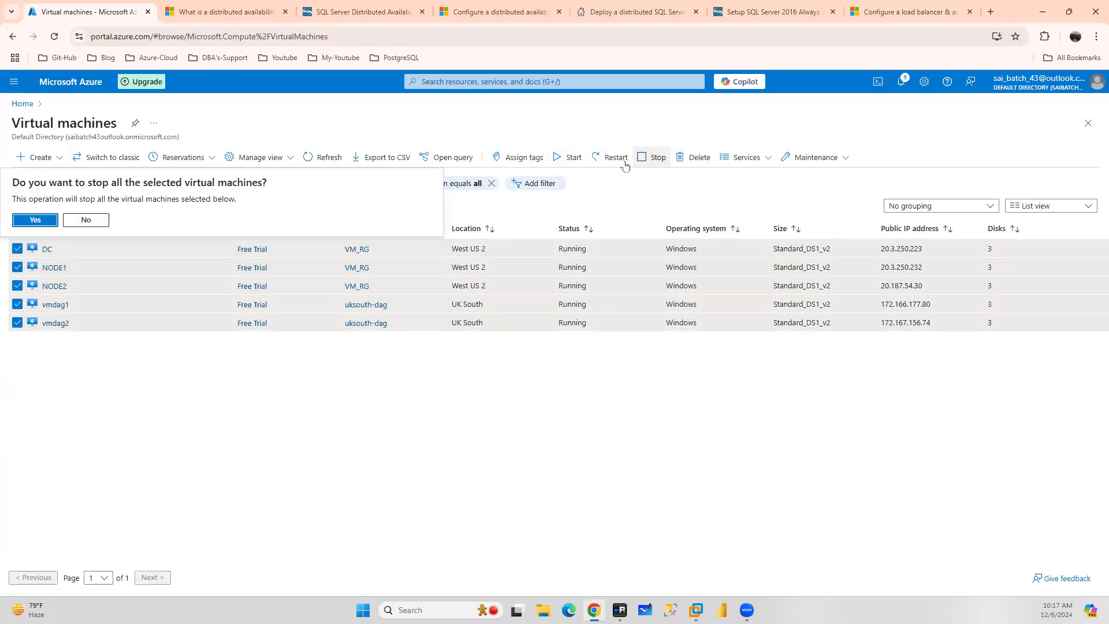
pyautogui.click(36, 220)
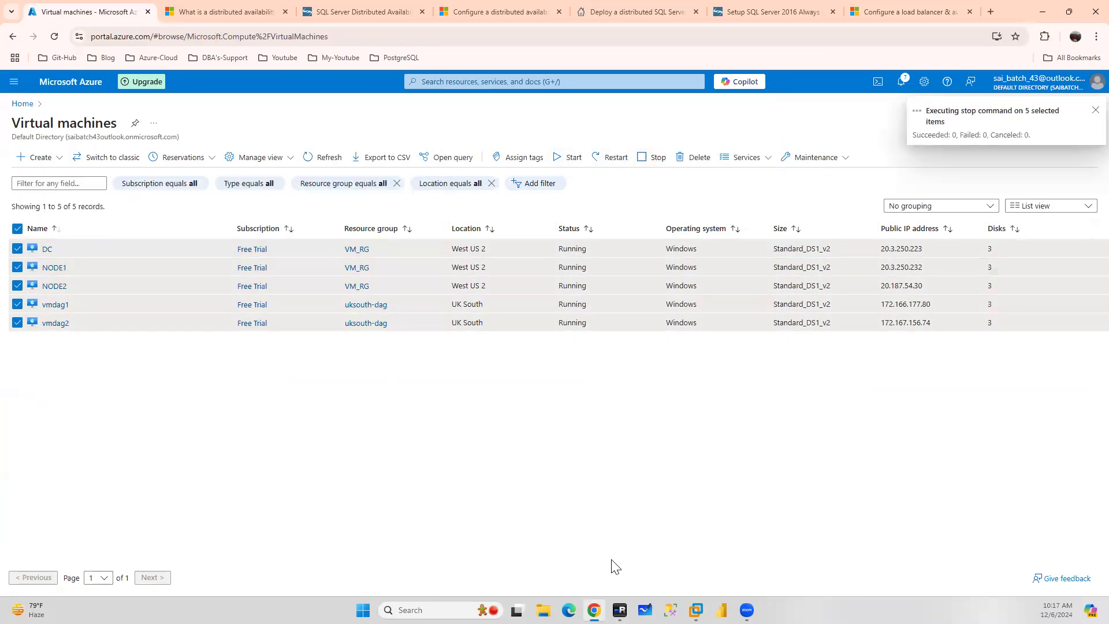